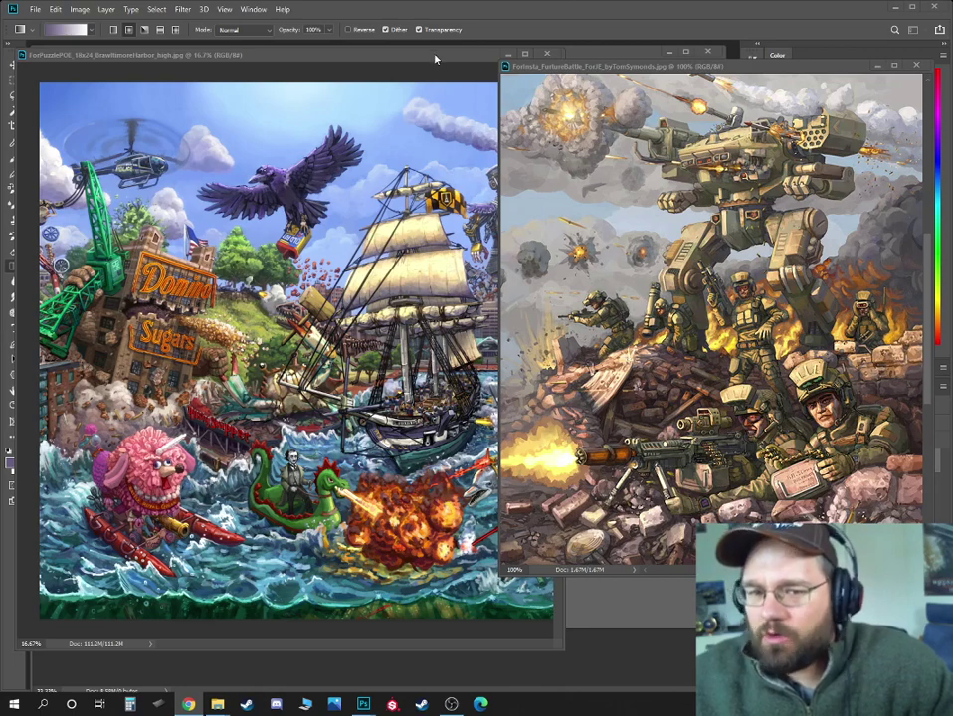
- Close the two reference paintings, the harbor battle scene and the future battle scene, leaving the blank grey document
drag(430, 65, 438, 66)
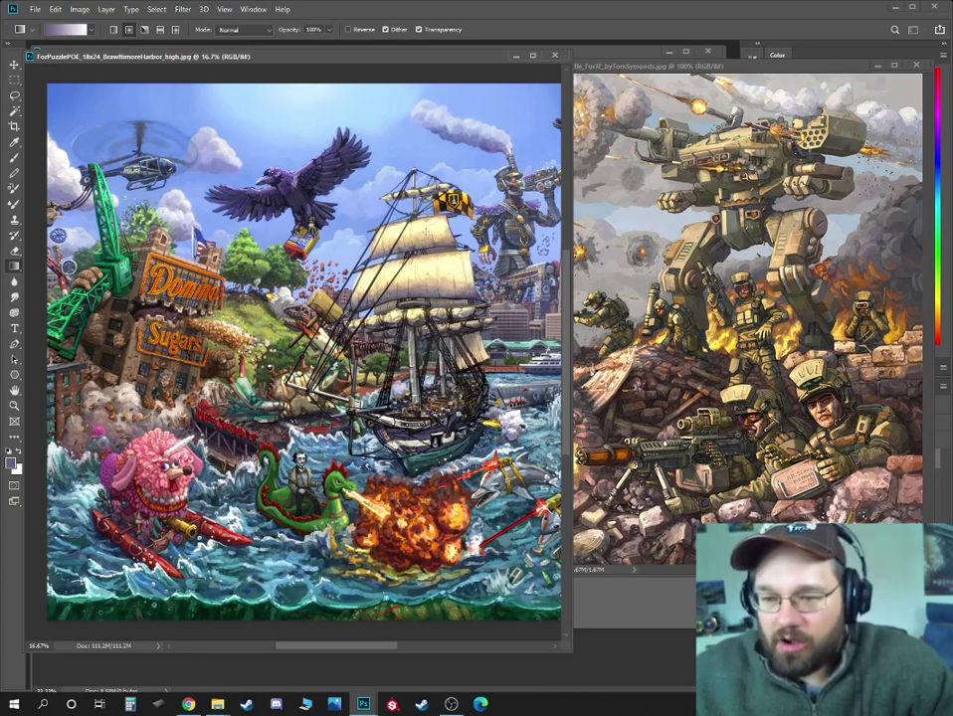
click(555, 55)
drag(606, 67, 94, 79)
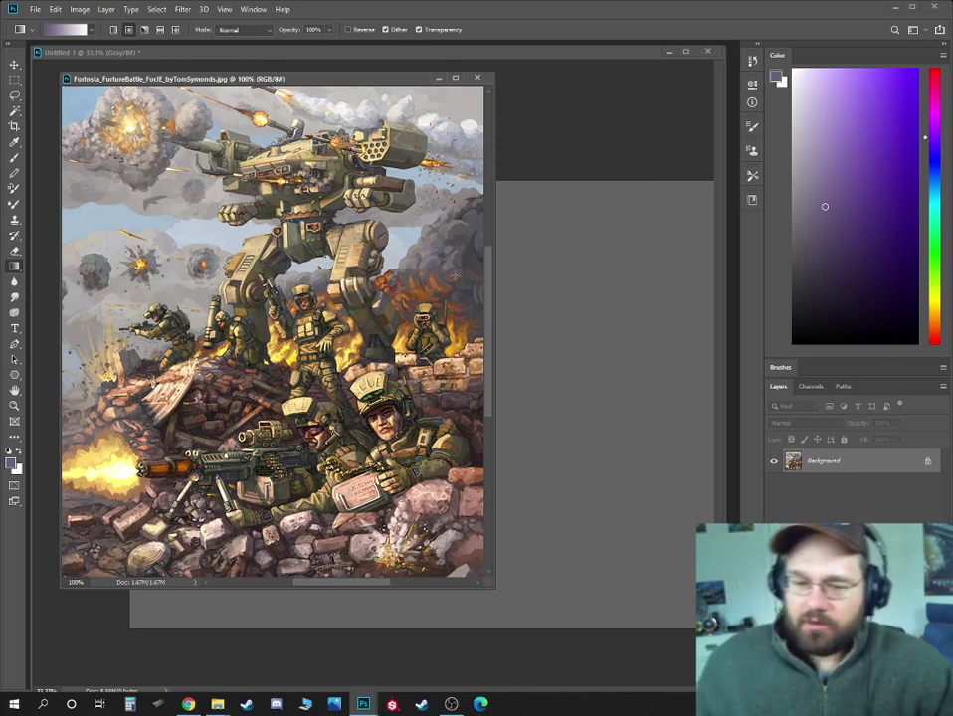
click(478, 79)
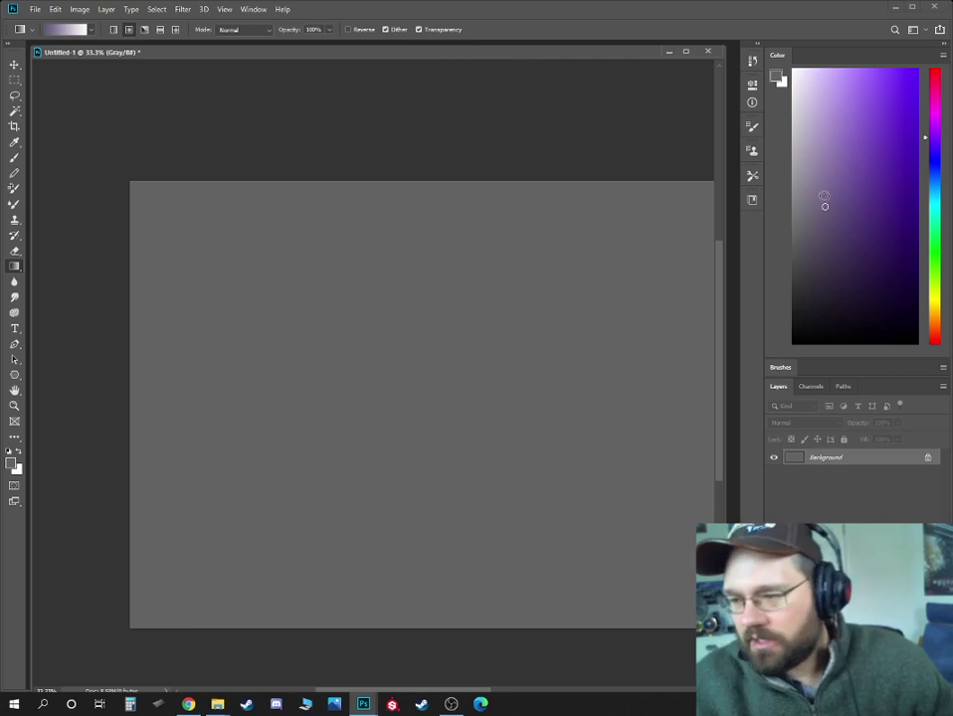
- Fill the Background layer with a lighter mid grey
click(807, 162)
key(alt+BackSpace)
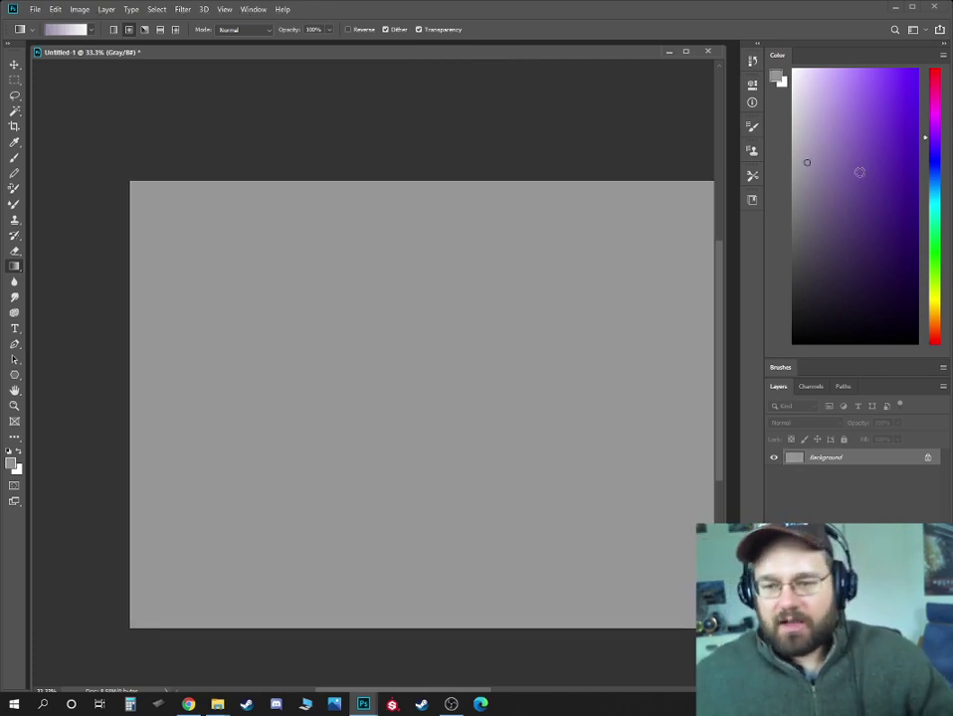
- Reset the colours to a black foreground and choose a 3 px Brush preset for sketching
key(ctrl+plus)
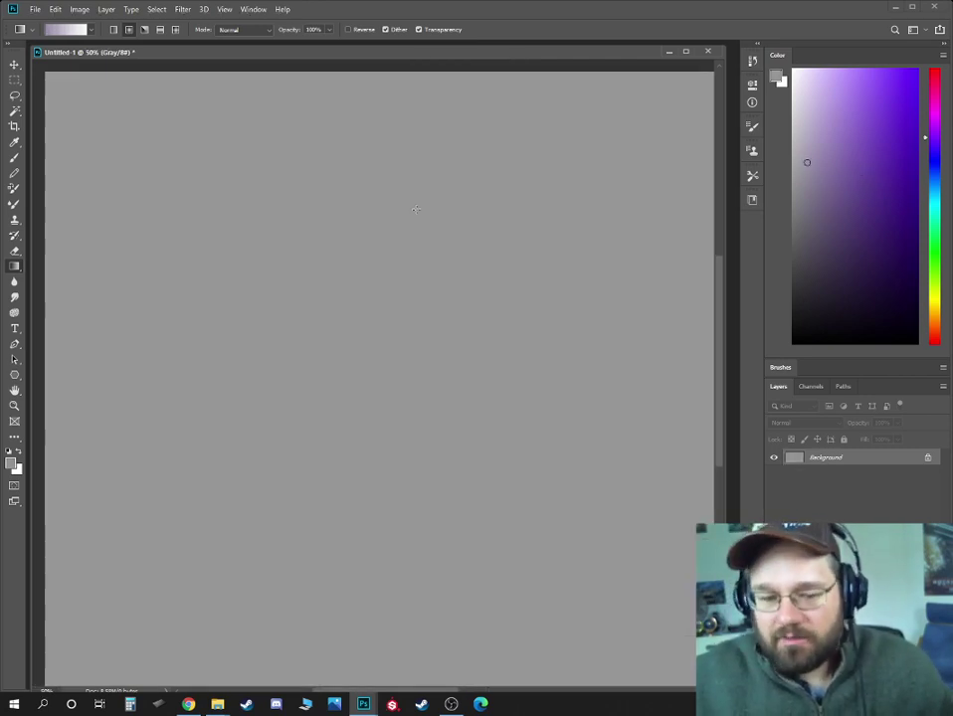
key(d)
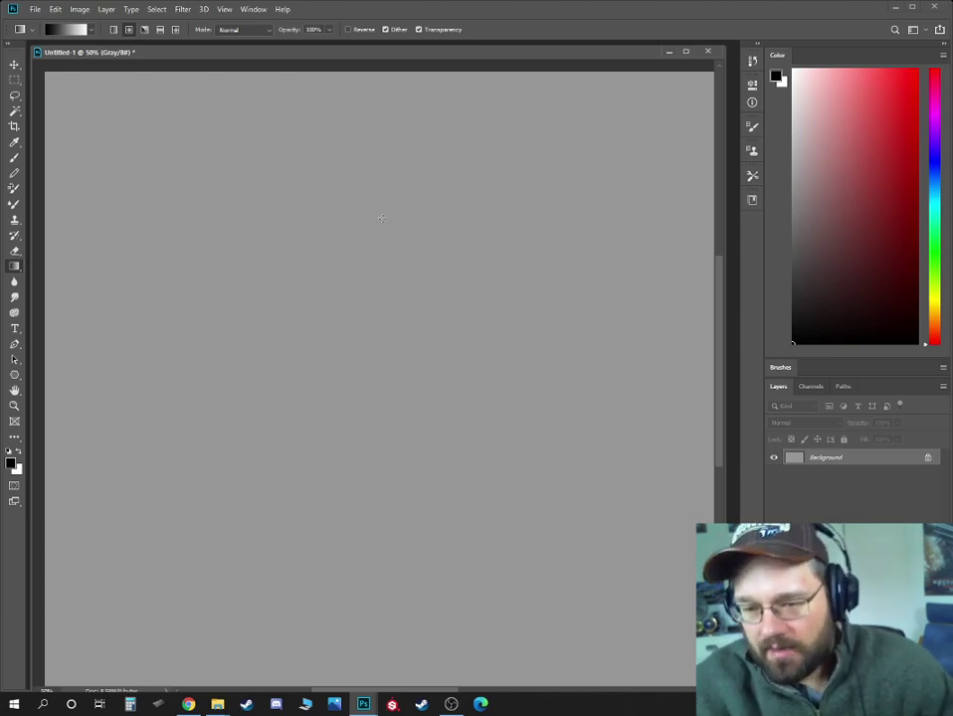
key(b)
right_click(384, 289)
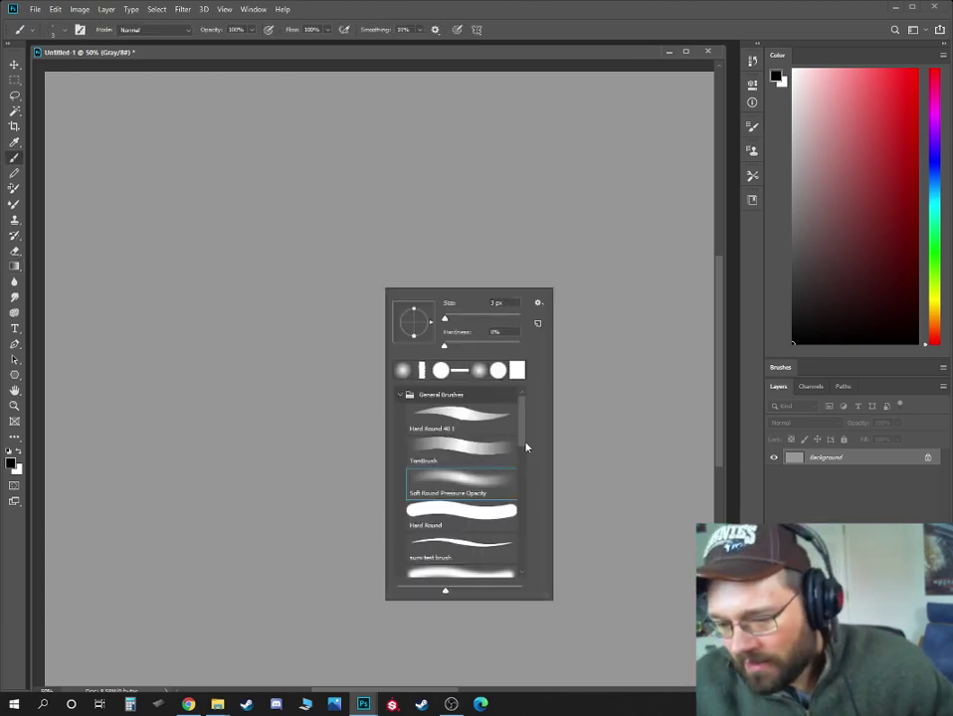
drag(524, 427, 526, 482)
double_click(493, 464)
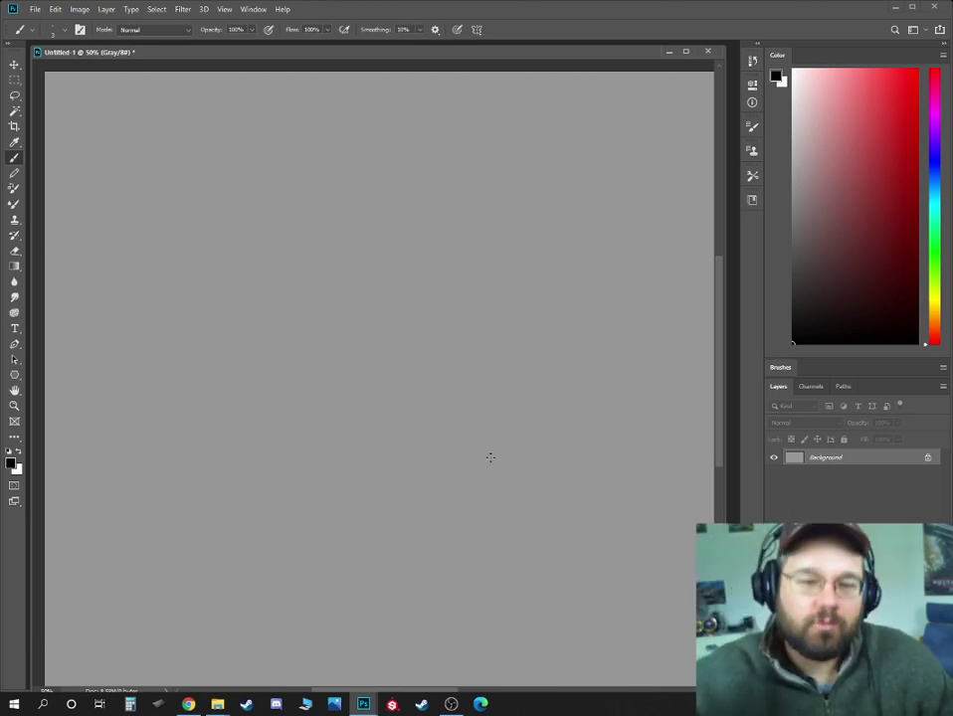
- Sketch three cylinders near the canvas's upper left corner, one upright with two tapered ones splaying downward from its base
drag(389, 257, 445, 282)
drag(337, 291, 387, 331)
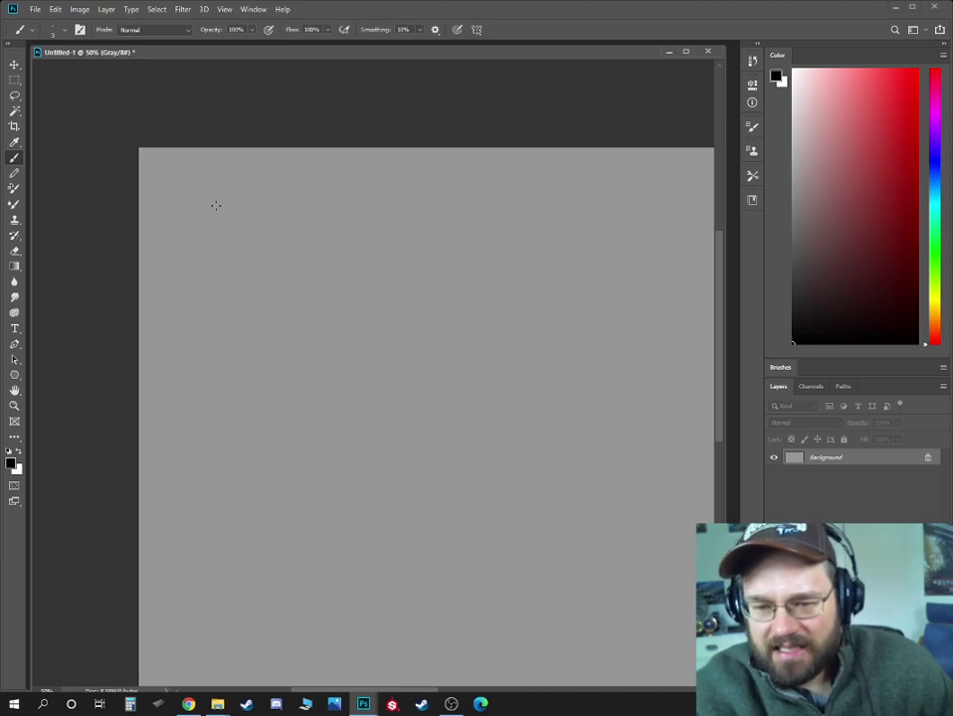
key(ctrl+plus)
drag(238, 215, 296, 289)
mouse_move(279, 235)
mouse_down()
mouse_move(240, 323)
mouse_move(283, 324)
mouse_move(295, 343)
mouse_up()
mouse_move(288, 329)
mouse_down()
mouse_move(252, 346)
mouse_move(262, 373)
mouse_move(169, 408)
mouse_move(189, 434)
mouse_move(265, 376)
mouse_move(326, 416)
mouse_up()
mouse_move(313, 337)
mouse_down()
mouse_move(375, 416)
mouse_move(360, 438)
mouse_up()
drag(326, 416, 358, 439)
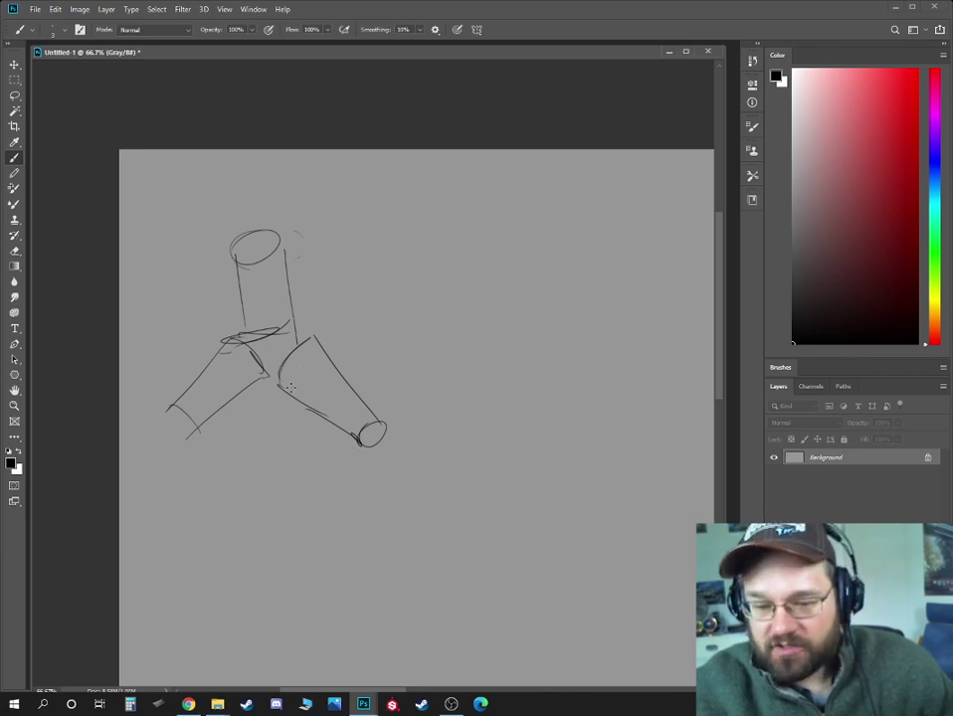
- Shade the upright cylinder's base, sketch a small joint linking the three cylinders, and reinforce their end ellipses
mouse_move(278, 385)
mouse_down()
mouse_move(316, 345)
mouse_move(307, 367)
mouse_move(282, 334)
mouse_move(241, 337)
mouse_move(291, 333)
mouse_up()
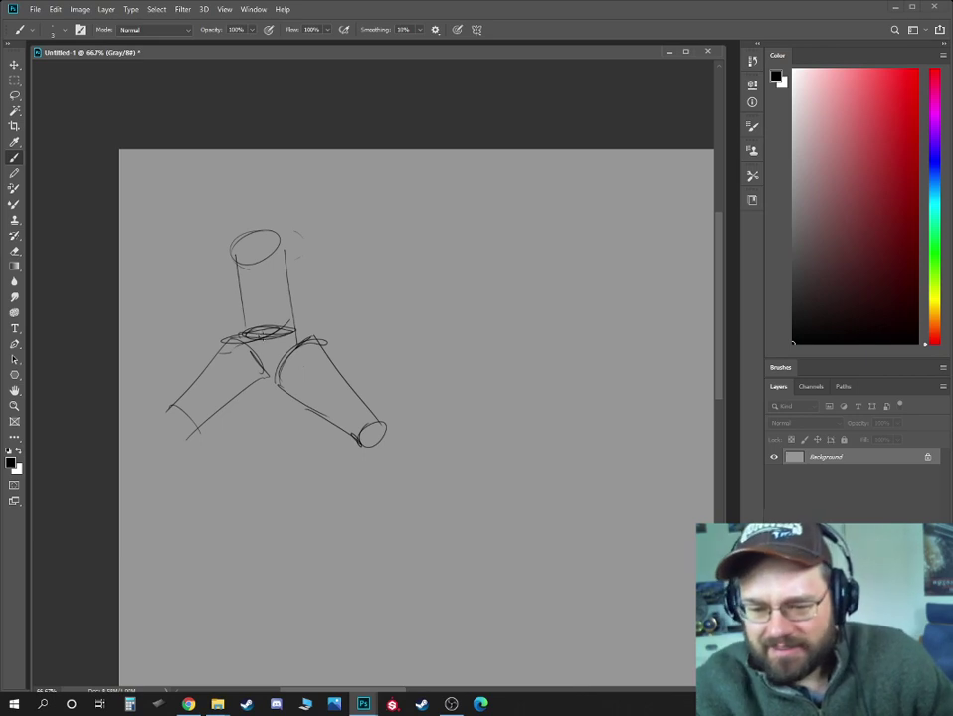
mouse_move(255, 364)
mouse_down()
mouse_move(278, 357)
mouse_move(273, 336)
mouse_move(263, 336)
mouse_move(257, 361)
mouse_move(286, 354)
mouse_move(268, 343)
mouse_move(275, 338)
mouse_move(247, 335)
mouse_move(289, 334)
mouse_up()
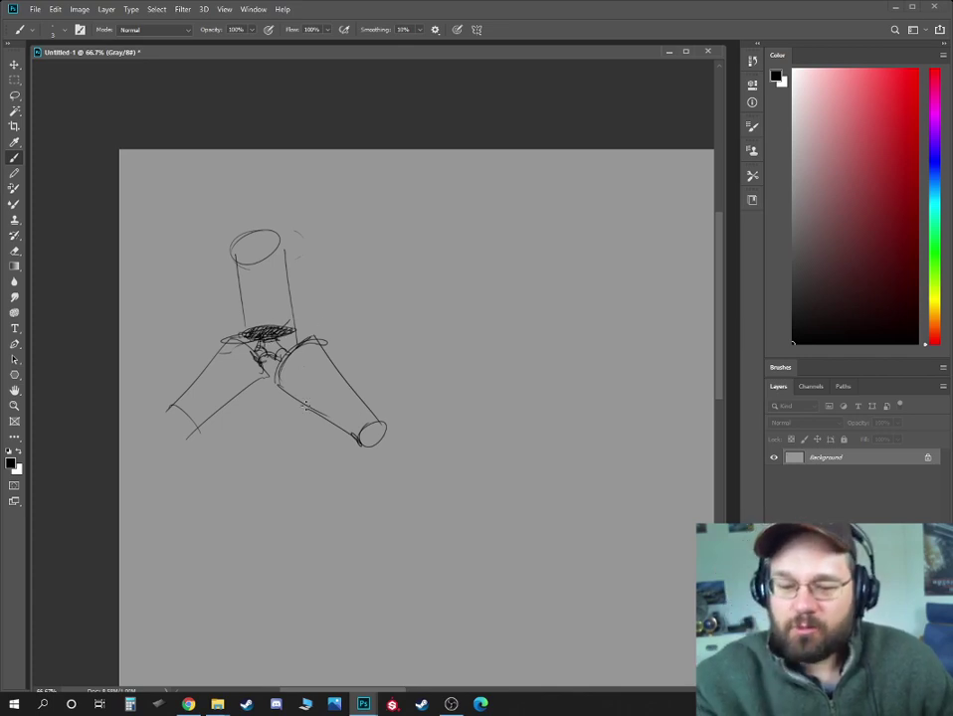
drag(179, 419, 169, 410)
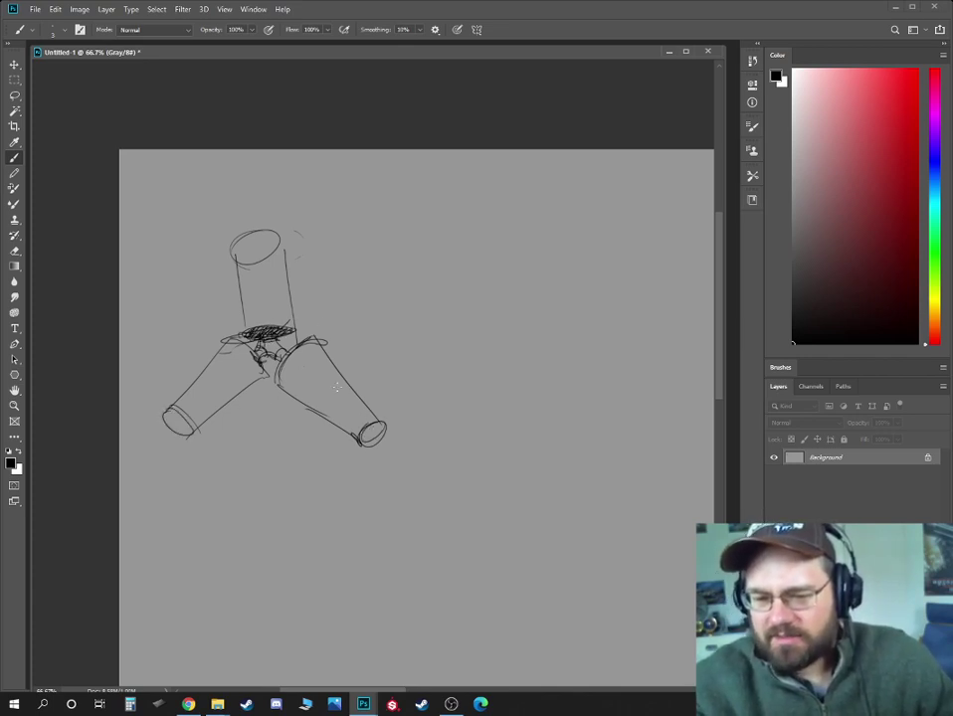
drag(254, 233, 281, 242)
- Sketch two separate cylinders at different tilts to the right of the joined group
key(space)
drag(266, 289, 240, 286)
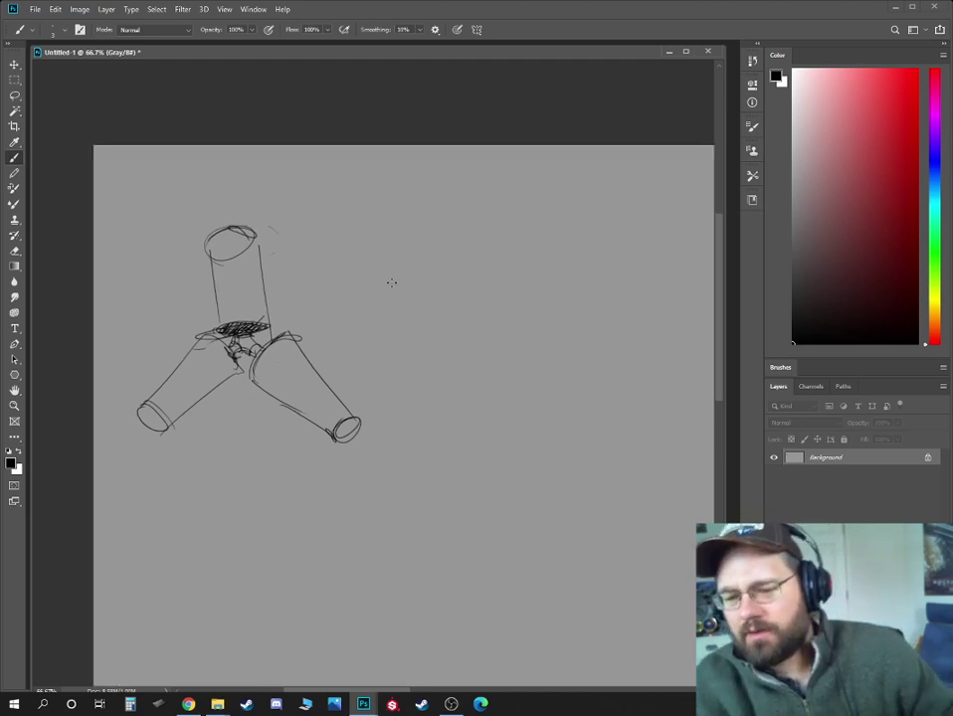
mouse_move(352, 270)
mouse_down()
mouse_move(344, 319)
mouse_move(393, 312)
mouse_move(338, 255)
mouse_up()
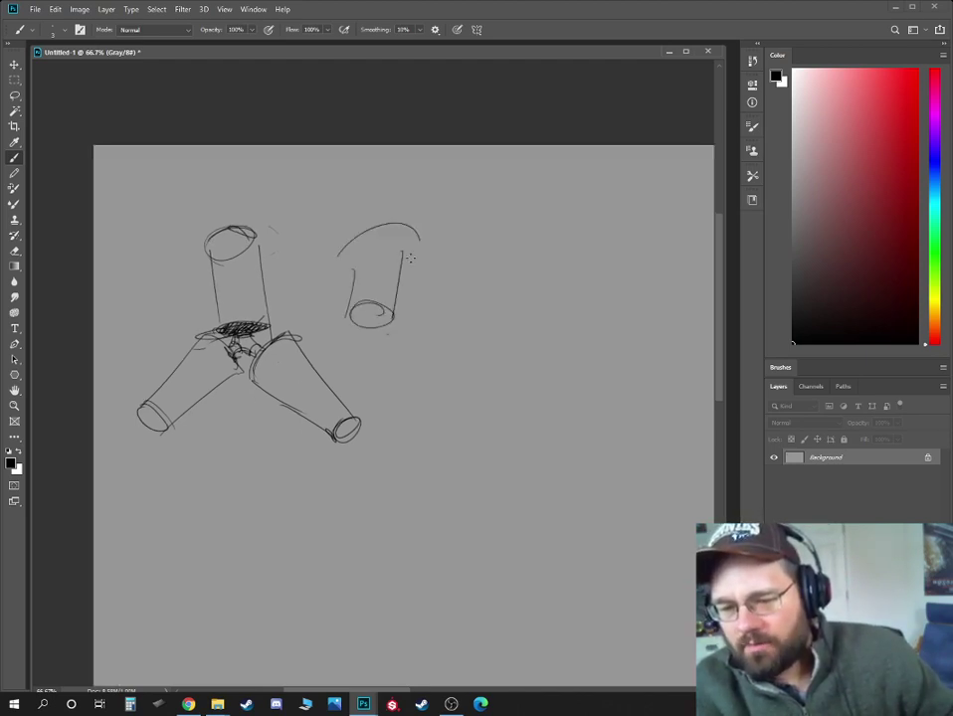
drag(416, 238, 396, 321)
mouse_move(444, 297)
mouse_down()
mouse_move(473, 305)
mouse_move(444, 290)
mouse_move(462, 363)
mouse_up()
mouse_move(494, 294)
mouse_down()
mouse_move(512, 353)
mouse_move(460, 378)
mouse_up()
- Extend the row with a tilted cylinder and a wider one that tapers toward its base
key(space)
mouse_move(587, 279)
mouse_down()
mouse_move(411, 304)
mouse_move(434, 394)
mouse_up()
drag(423, 400, 434, 368)
drag(440, 280, 469, 356)
mouse_move(535, 249)
mouse_down()
mouse_move(544, 250)
mouse_move(521, 247)
mouse_up()
drag(491, 285, 531, 365)
mouse_move(575, 259)
mouse_down()
mouse_move(575, 360)
mouse_move(519, 374)
mouse_up()
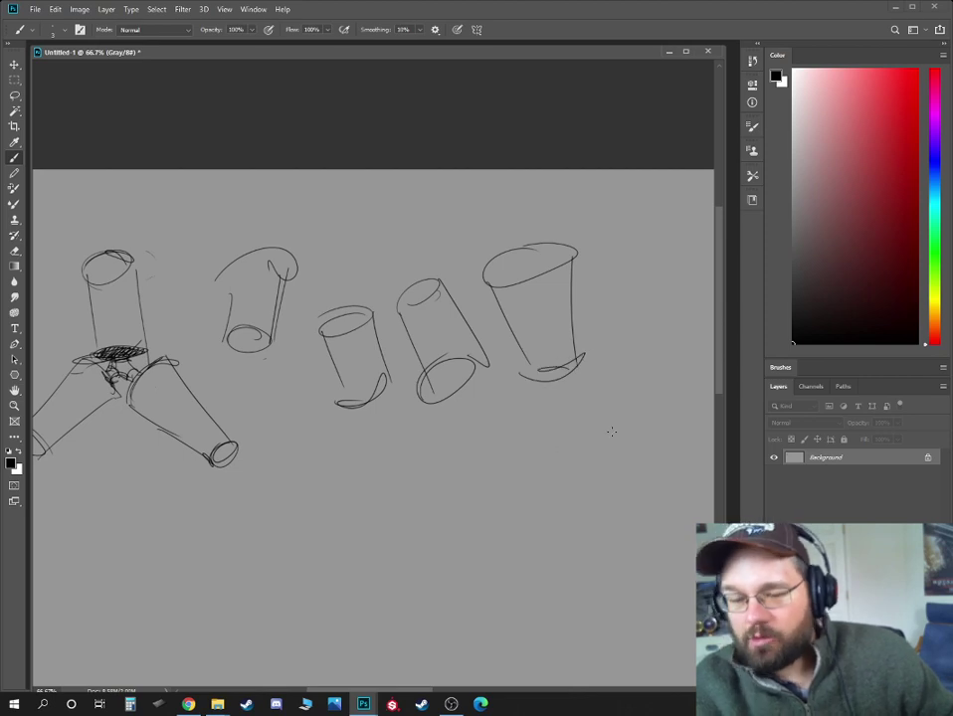
- Below the row of cylinders, sketch a figure's head, chest and flared pelvis as three stacked cylindrical forms
scroll(612, 432, down, 3)
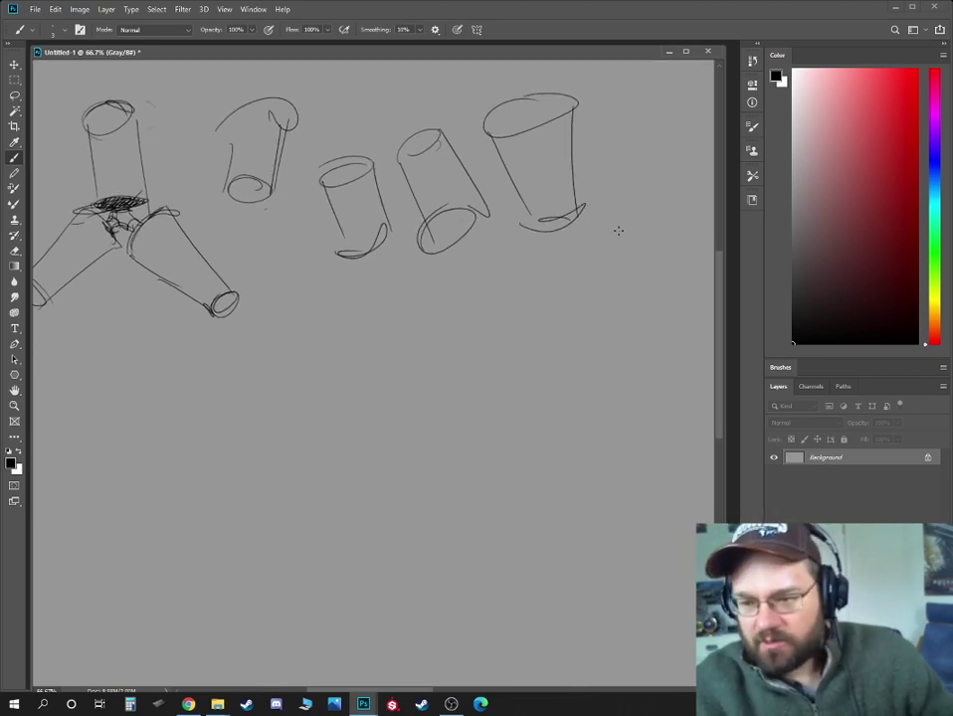
key(ctrl+minus)
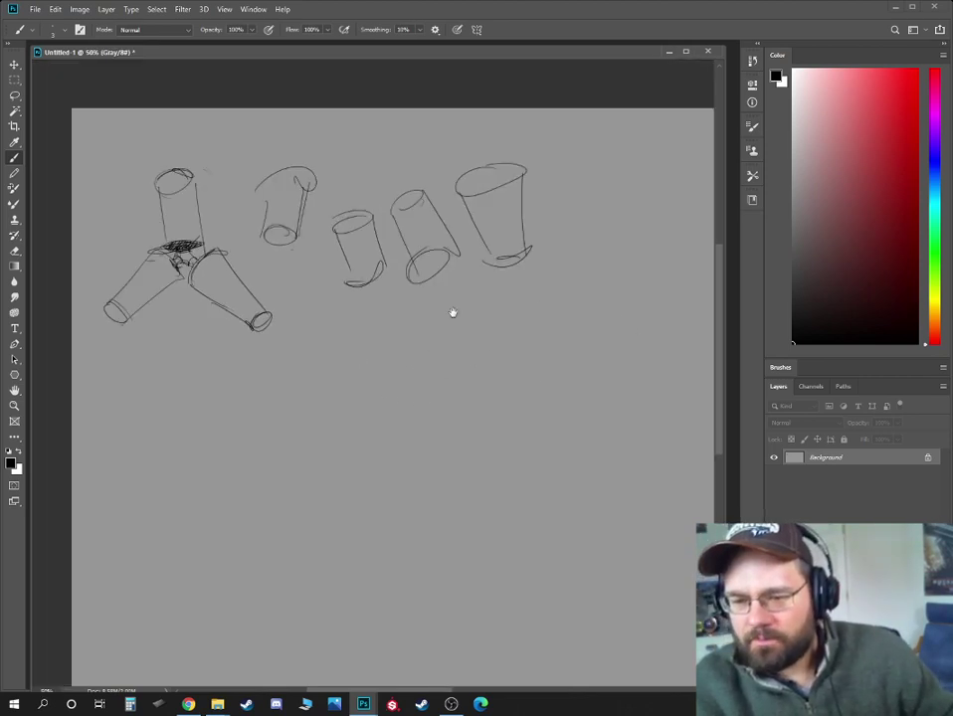
scroll(453, 312, down, 1)
drag(353, 331, 373, 330)
mouse_move(402, 354)
mouse_down()
mouse_move(376, 366)
mouse_move(403, 355)
mouse_up()
drag(315, 366, 327, 447)
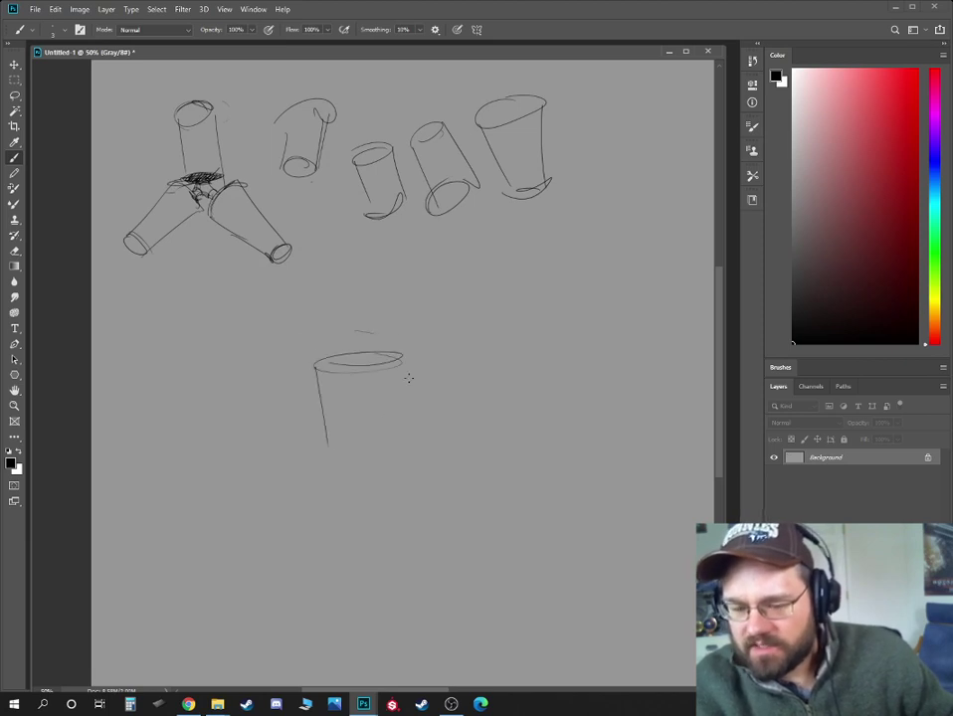
drag(403, 364, 405, 438)
mouse_move(319, 450)
mouse_down()
mouse_move(319, 525)
mouse_move(422, 518)
mouse_move(405, 450)
mouse_up()
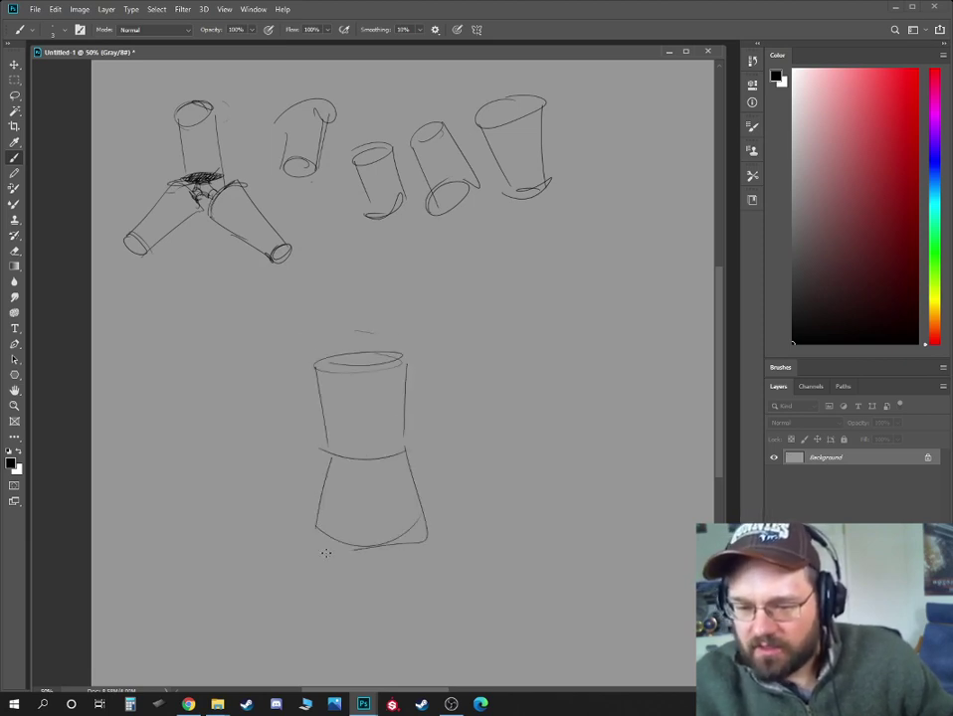
drag(325, 553, 354, 549)
drag(340, 291, 344, 348)
mouse_move(350, 272)
mouse_down()
mouse_move(379, 283)
mouse_move(380, 346)
mouse_up()
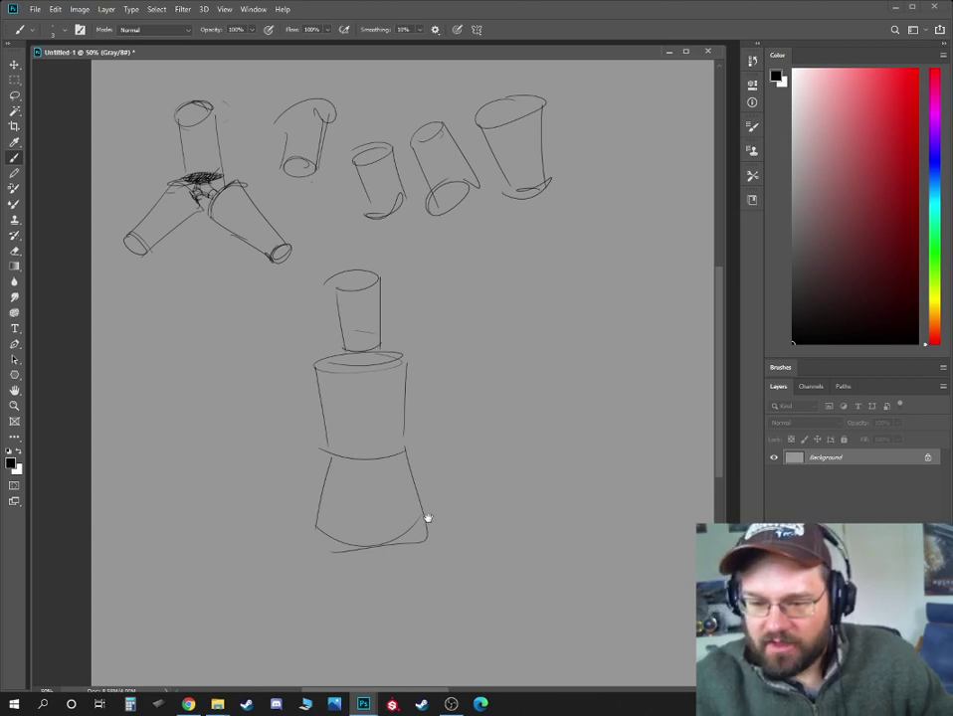
- Sketch the arm left of the figure's torso as two tapered cylinders for upper arm and forearm
scroll(428, 518, down, 2)
mouse_move(300, 254)
mouse_down()
mouse_move(244, 330)
mouse_move(270, 334)
mouse_move(248, 334)
mouse_move(256, 346)
mouse_move(239, 337)
mouse_move(217, 410)
mouse_up()
drag(271, 348, 221, 408)
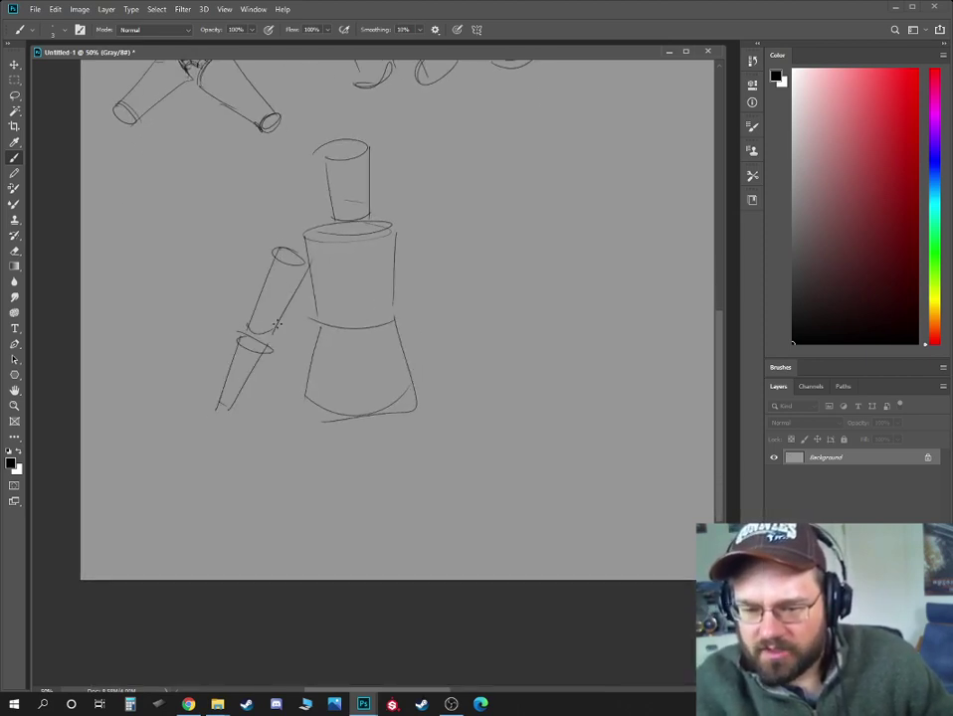
- Sketch the bent arm right of the torso from two cylinders, and add simple blocky hands to both arms
mouse_move(400, 266)
mouse_down()
mouse_move(421, 332)
mouse_move(430, 263)
mouse_move(446, 326)
mouse_up()
mouse_move(420, 332)
mouse_down()
mouse_move(444, 329)
mouse_move(474, 376)
mouse_up()
mouse_move(446, 322)
mouse_down()
mouse_move(483, 370)
mouse_move(516, 364)
mouse_up()
drag(513, 366, 506, 402)
mouse_move(515, 368)
mouse_down()
mouse_move(493, 393)
mouse_move(533, 388)
mouse_up()
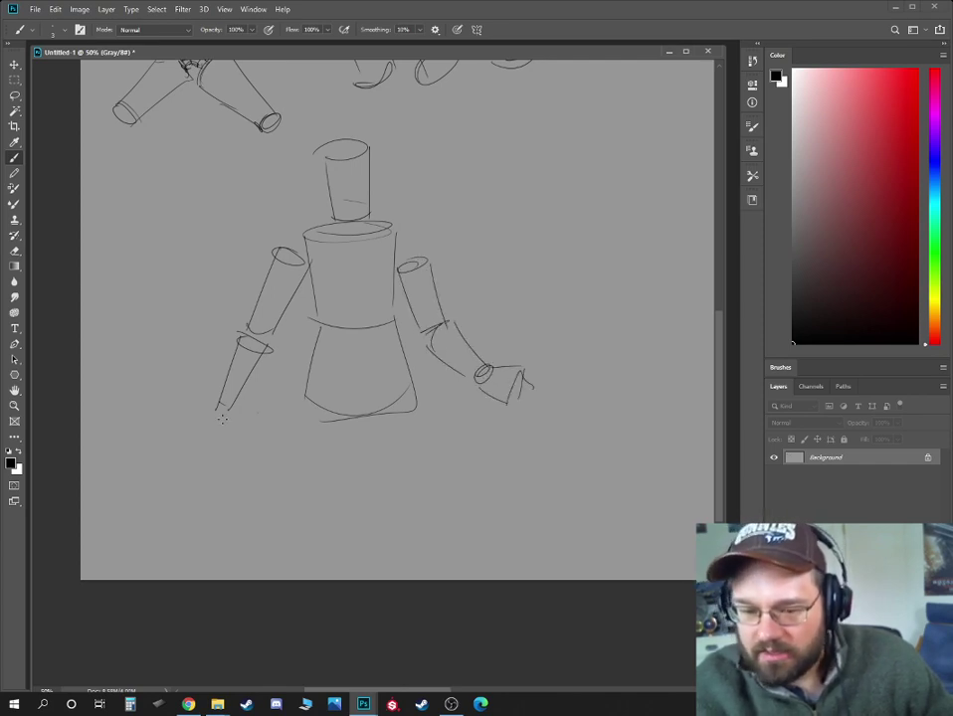
drag(211, 409, 197, 431)
drag(201, 427, 212, 440)
- Sketch the figure's legs as tapered thigh cylinders with lower-leg cylinders below the knees, reaching the canvas's bottom edge
mouse_move(296, 410)
mouse_down()
mouse_move(306, 420)
mouse_move(277, 511)
mouse_up()
drag(337, 429, 307, 527)
drag(276, 510, 305, 528)
mouse_move(394, 406)
mouse_down()
mouse_move(386, 414)
mouse_move(394, 407)
mouse_move(403, 508)
mouse_up()
drag(421, 417, 438, 496)
mouse_move(403, 503)
mouse_down()
mouse_move(429, 575)
mouse_move(401, 574)
mouse_move(425, 511)
mouse_up()
mouse_move(272, 519)
mouse_down()
mouse_move(286, 577)
mouse_move(310, 535)
mouse_up()
drag(308, 534, 311, 576)
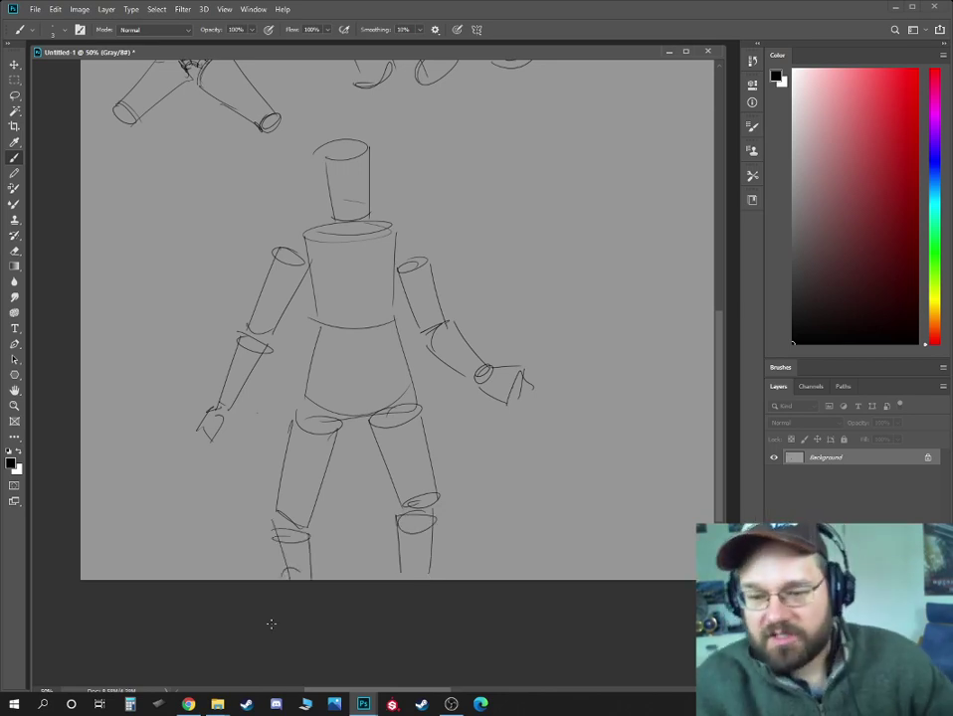
- Add an inner ellipse to the head's top, then connect the neck and both upper arms to the torso with rounded shoulder lines
drag(423, 208, 432, 332)
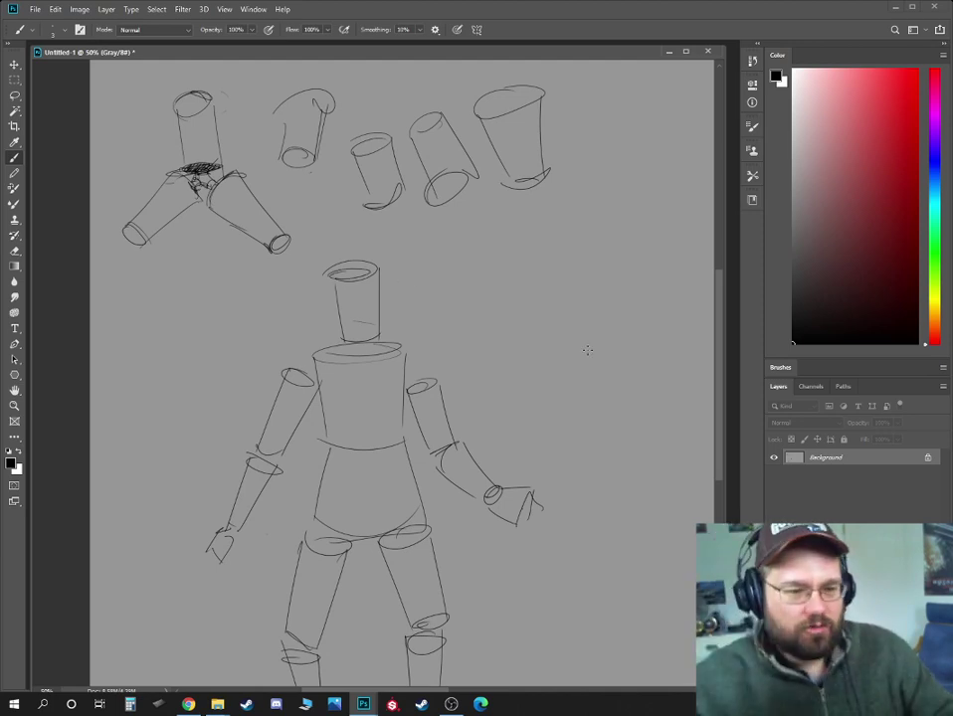
key(ctrl+plus)
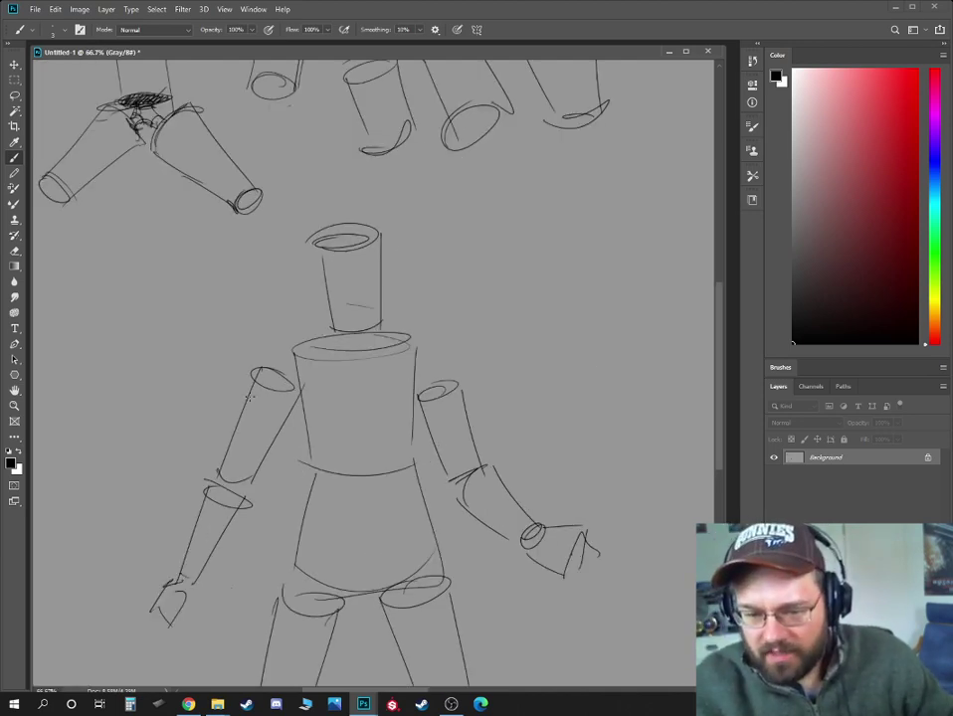
mouse_move(251, 397)
mouse_down()
mouse_move(320, 357)
mouse_move(344, 356)
mouse_up()
mouse_move(338, 350)
mouse_down()
mouse_move(338, 330)
mouse_move(373, 355)
mouse_move(384, 351)
mouse_up()
mouse_move(385, 347)
mouse_down()
mouse_move(425, 332)
mouse_move(451, 388)
mouse_up()
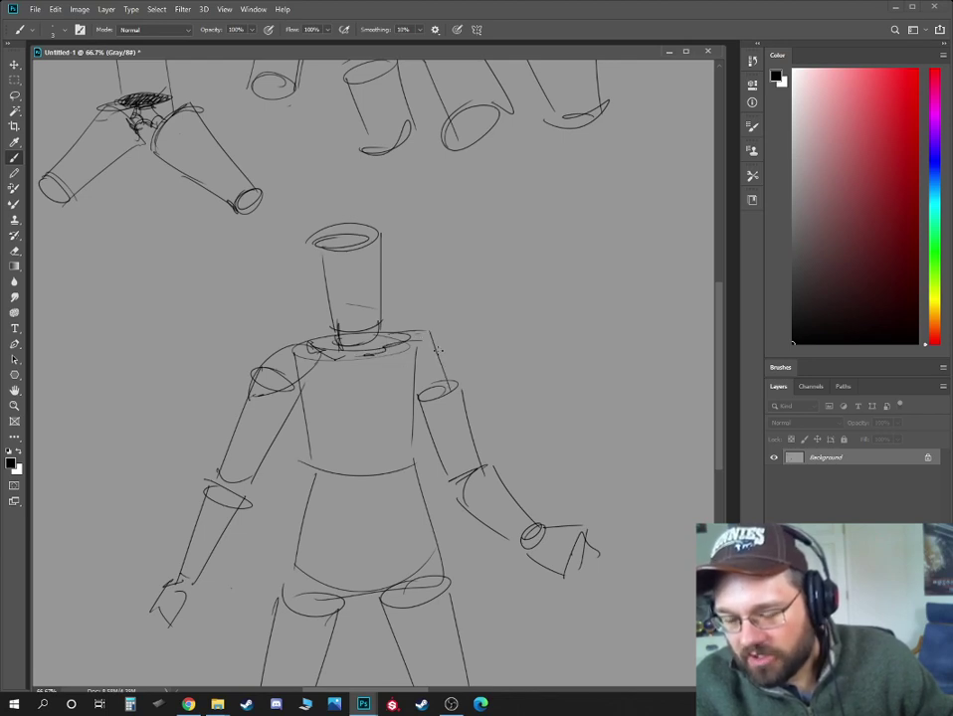
drag(431, 336, 448, 400)
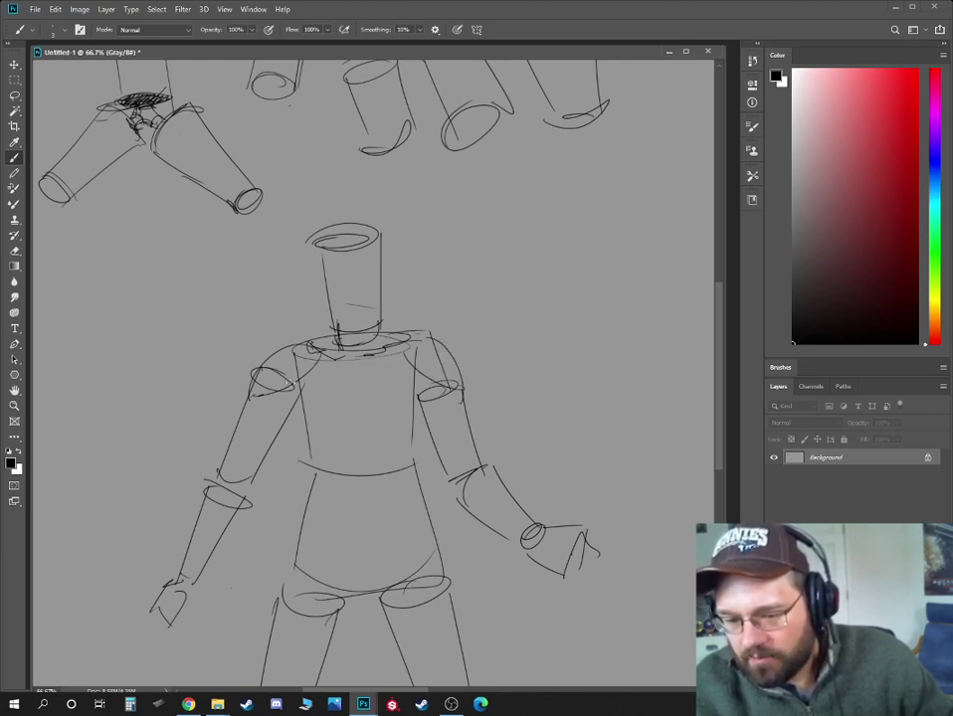
- Sketch the chest muscles with a centre line, the rib arch and abdomen, and the side contour over the torso cylinders
mouse_move(286, 387)
mouse_down()
mouse_move(319, 421)
mouse_move(366, 415)
mouse_up()
drag(361, 411, 362, 364)
drag(352, 415, 392, 426)
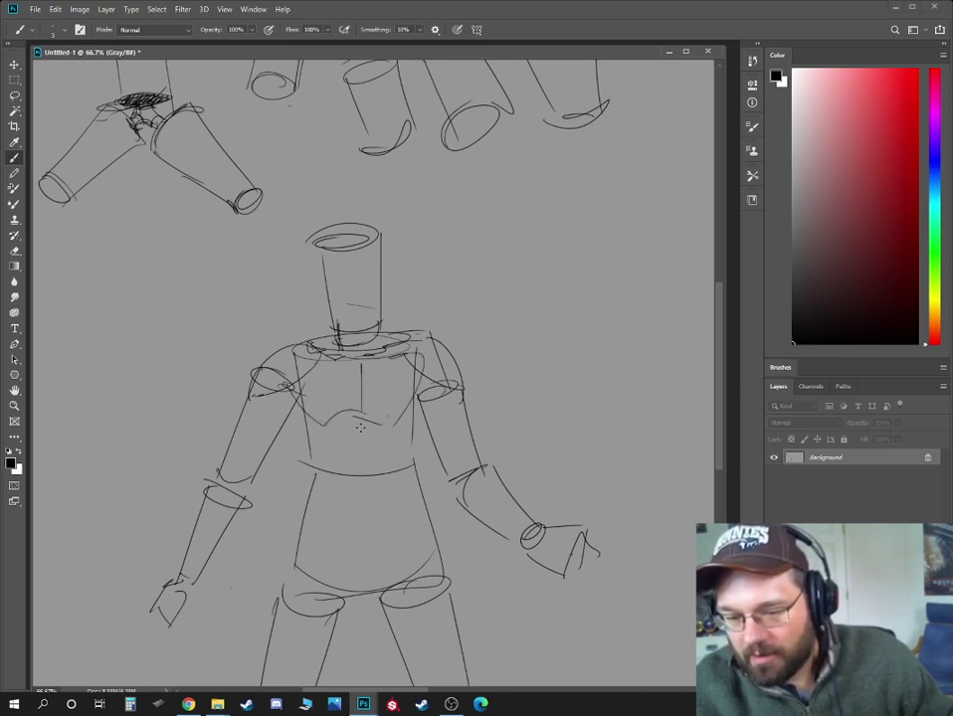
mouse_move(335, 505)
mouse_down()
mouse_move(377, 427)
mouse_move(397, 525)
mouse_up()
mouse_move(370, 521)
mouse_down()
mouse_move(338, 522)
mouse_move(387, 529)
mouse_up()
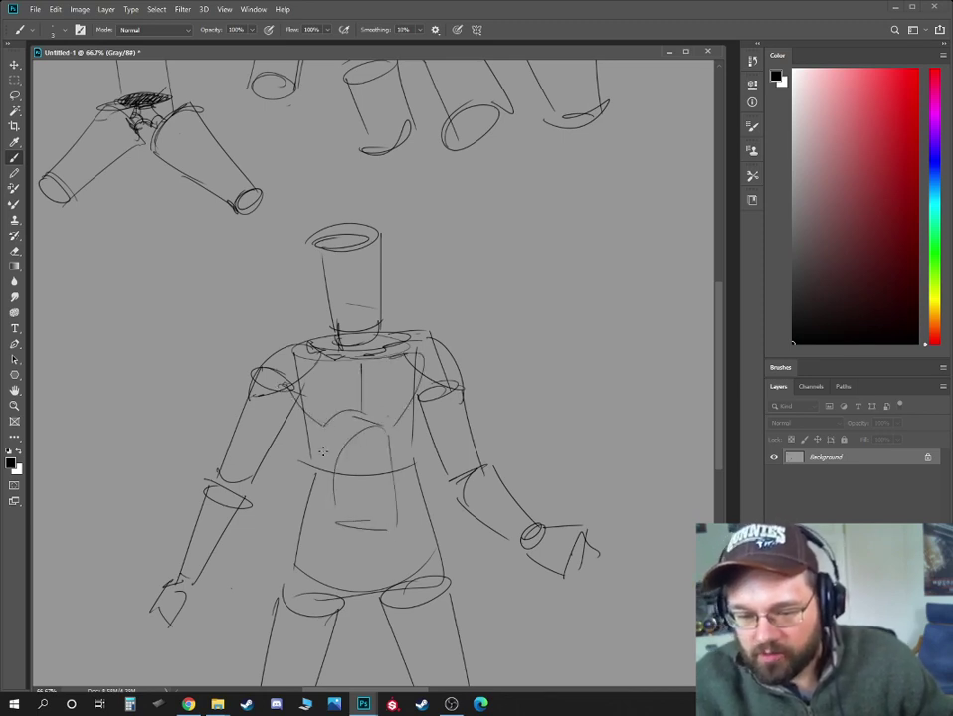
mouse_move(319, 464)
mouse_down()
mouse_move(297, 420)
mouse_move(311, 436)
mouse_up()
drag(309, 431, 303, 492)
- Flesh out the arm left of the torso with a bicep oval, shoulder and forearm contours, and a more defined hand
mouse_move(220, 469)
mouse_down()
mouse_move(278, 453)
mouse_move(269, 439)
mouse_move(310, 387)
mouse_up()
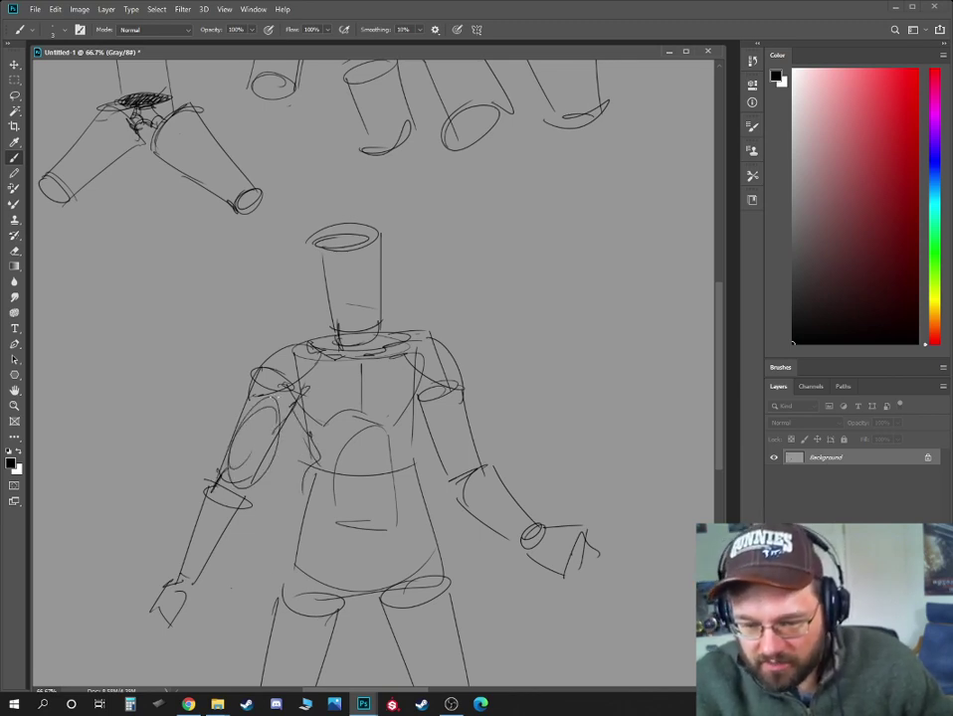
mouse_move(248, 386)
mouse_down()
mouse_move(244, 416)
mouse_move(290, 386)
mouse_up()
mouse_move(216, 478)
mouse_down()
mouse_move(177, 585)
mouse_move(199, 585)
mouse_move(186, 631)
mouse_move(165, 633)
mouse_up()
mouse_move(156, 609)
mouse_down()
mouse_move(169, 636)
mouse_move(156, 641)
mouse_up()
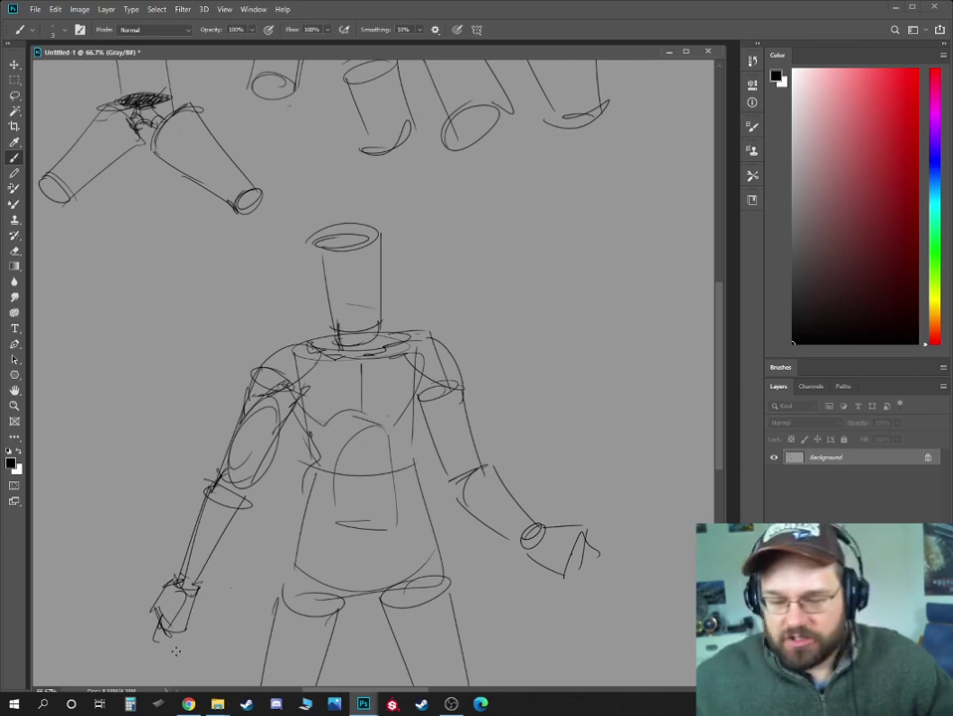
- Refine the open hand right of the torso with a thumb and segmented fingers, and reinforce that arm's armpit and elbow
drag(528, 436, 480, 376)
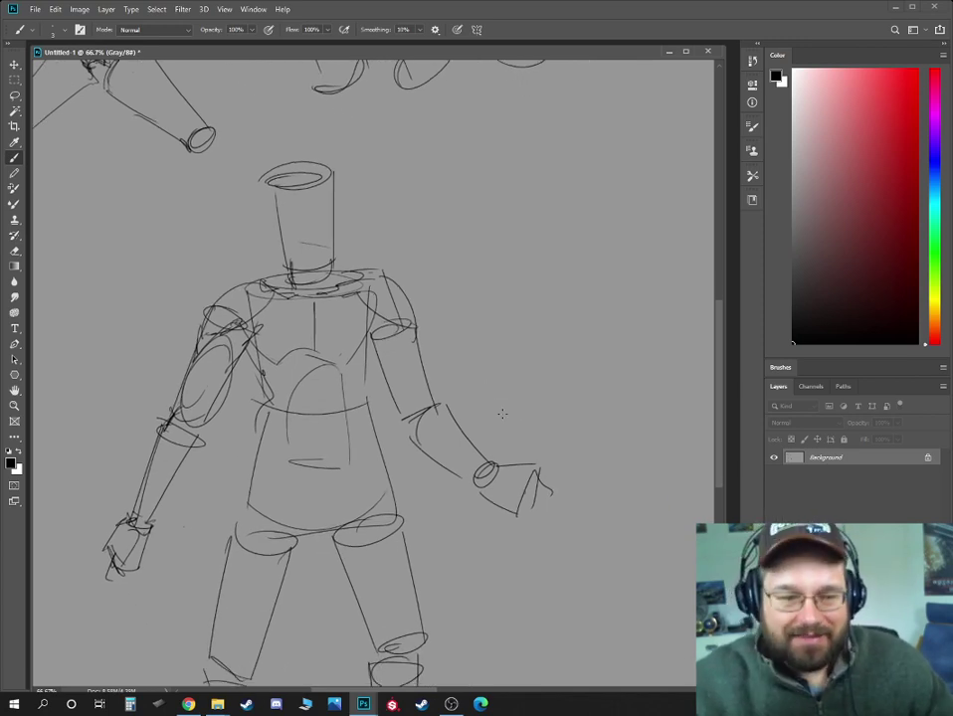
mouse_move(491, 456)
mouse_down()
mouse_move(517, 480)
mouse_move(531, 474)
mouse_move(508, 463)
mouse_move(555, 431)
mouse_move(547, 479)
mouse_move(583, 470)
mouse_move(581, 455)
mouse_move(583, 470)
mouse_move(538, 492)
mouse_move(590, 495)
mouse_move(540, 496)
mouse_move(601, 485)
mouse_move(590, 498)
mouse_move(533, 498)
mouse_move(578, 518)
mouse_up()
drag(520, 514, 558, 538)
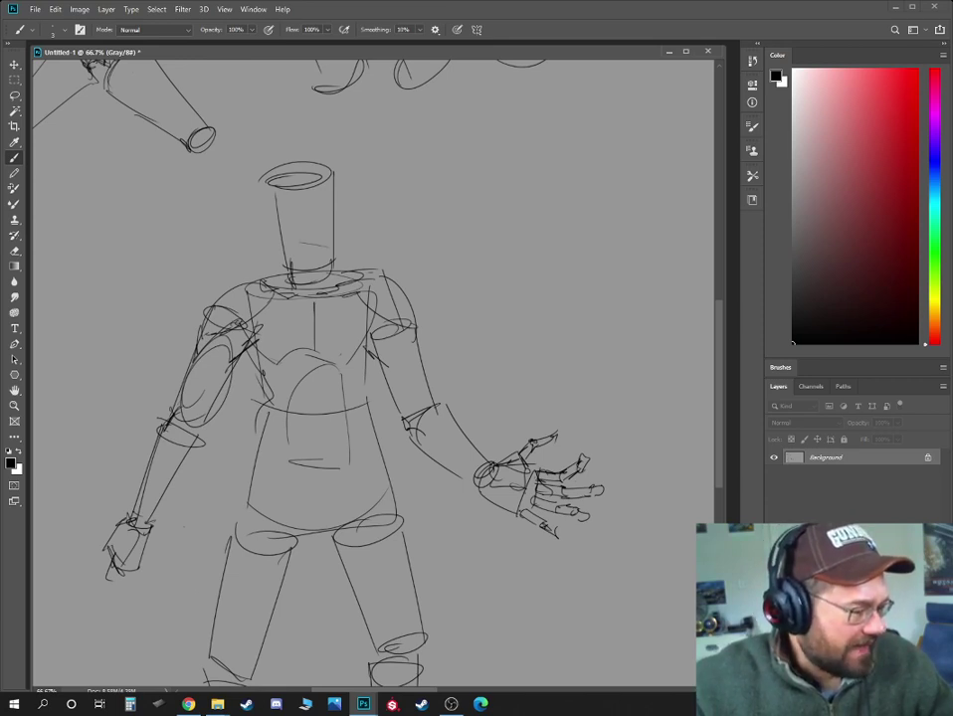
key(alt+Tab)
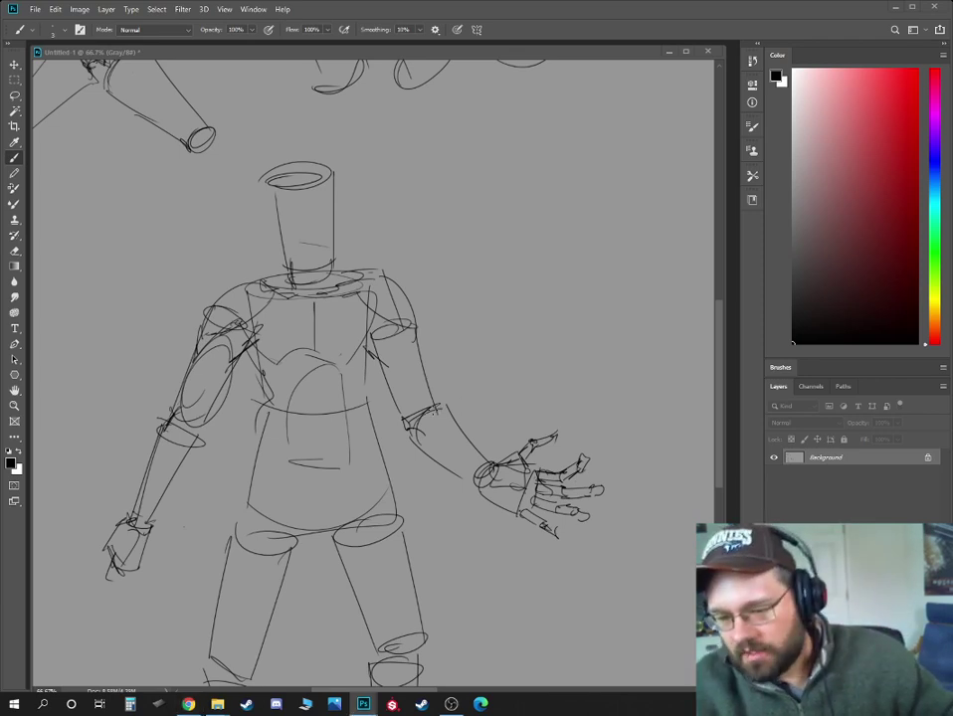
- Add a bicep oval and forearm contour to the arm right of the torso, and mark the face's eye line and centre line on the head
drag(446, 413, 461, 442)
mouse_move(409, 343)
mouse_down()
mouse_move(396, 386)
mouse_move(422, 356)
mouse_up()
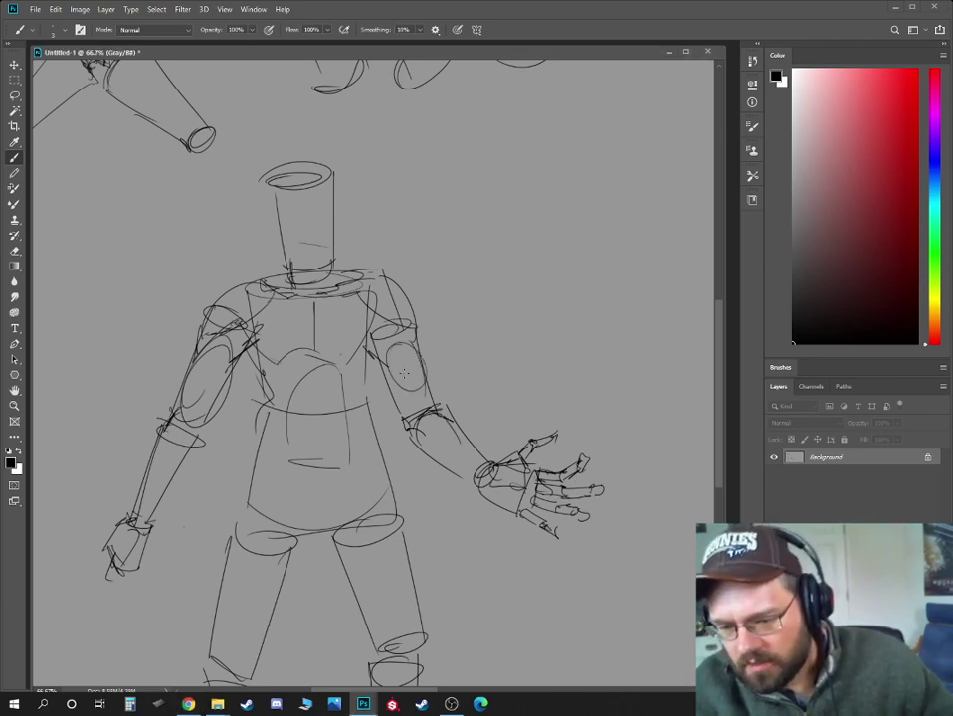
drag(203, 373, 199, 395)
key(ctrl+minus)
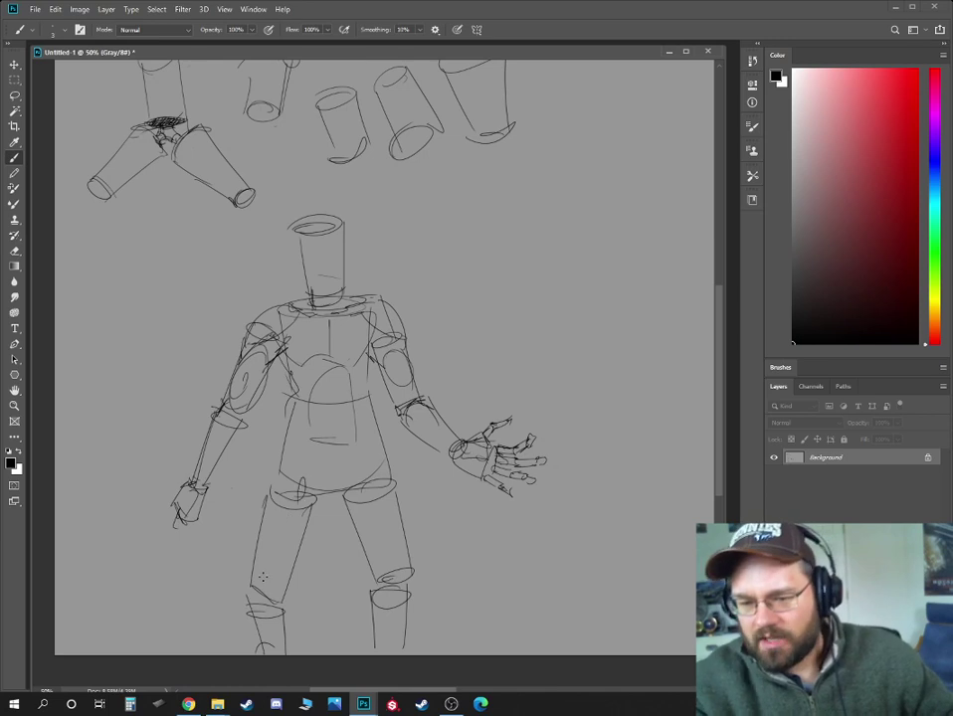
drag(309, 260, 340, 257)
drag(325, 244, 328, 283)
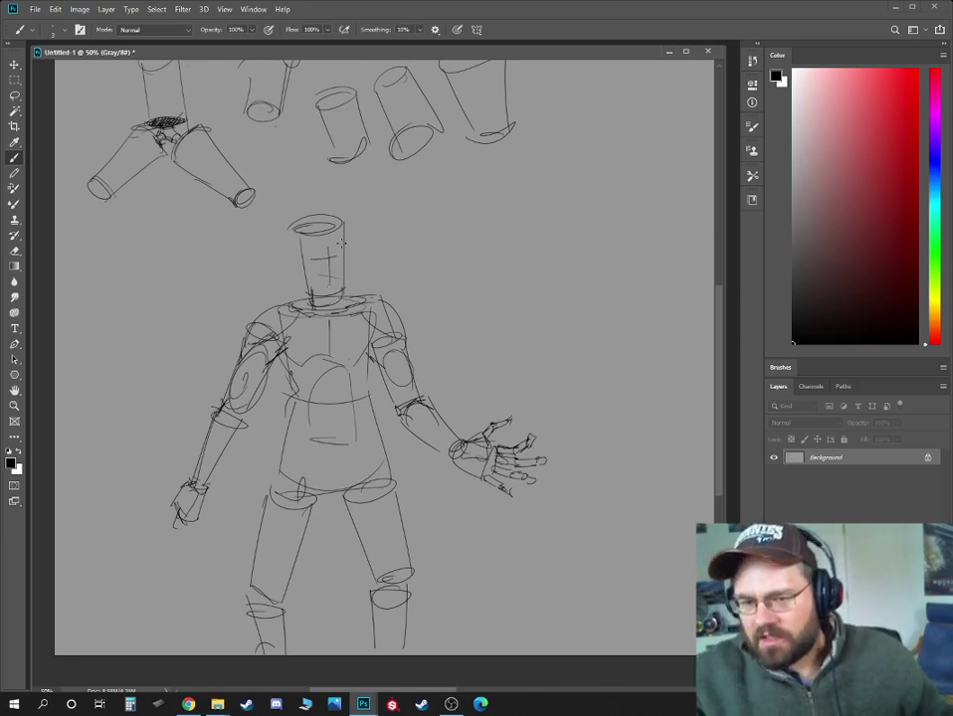
- Cover the canvas with its own sampled grey, add a new layer, and reset the brush colour to black
drag(285, 80, 296, 115)
click(820, 230)
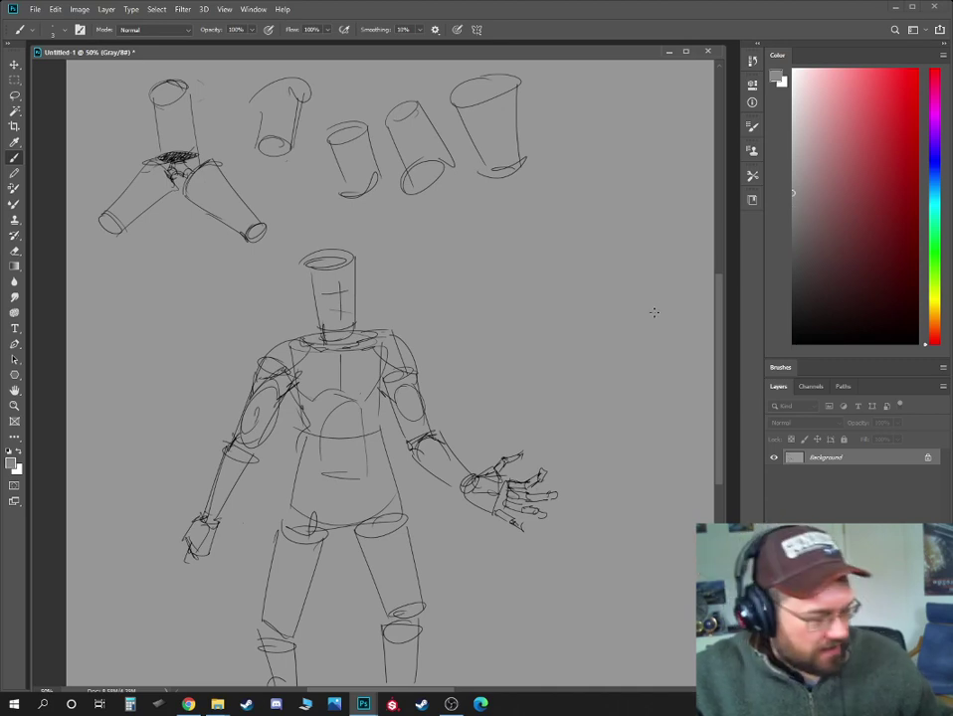
alt+click(583, 235)
key(alt+BackSpace)
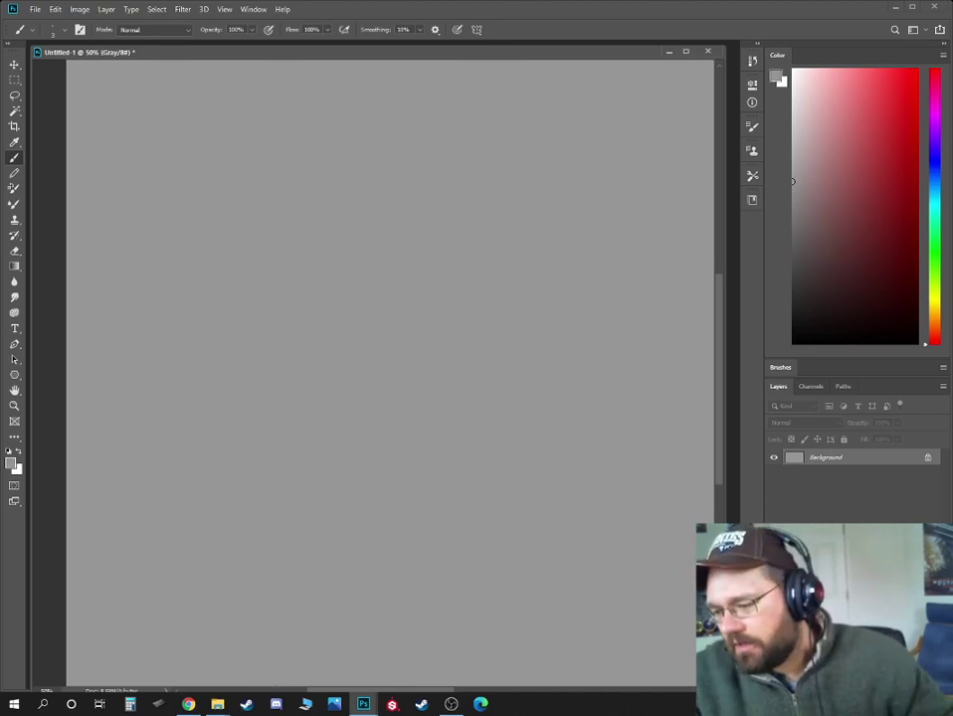
key(ctrl+shift+alt+n)
mouse_move(289, 375)
mouse_down()
mouse_move(254, 363)
mouse_move(325, 569)
mouse_move(355, 470)
mouse_move(283, 434)
mouse_move(294, 394)
mouse_up()
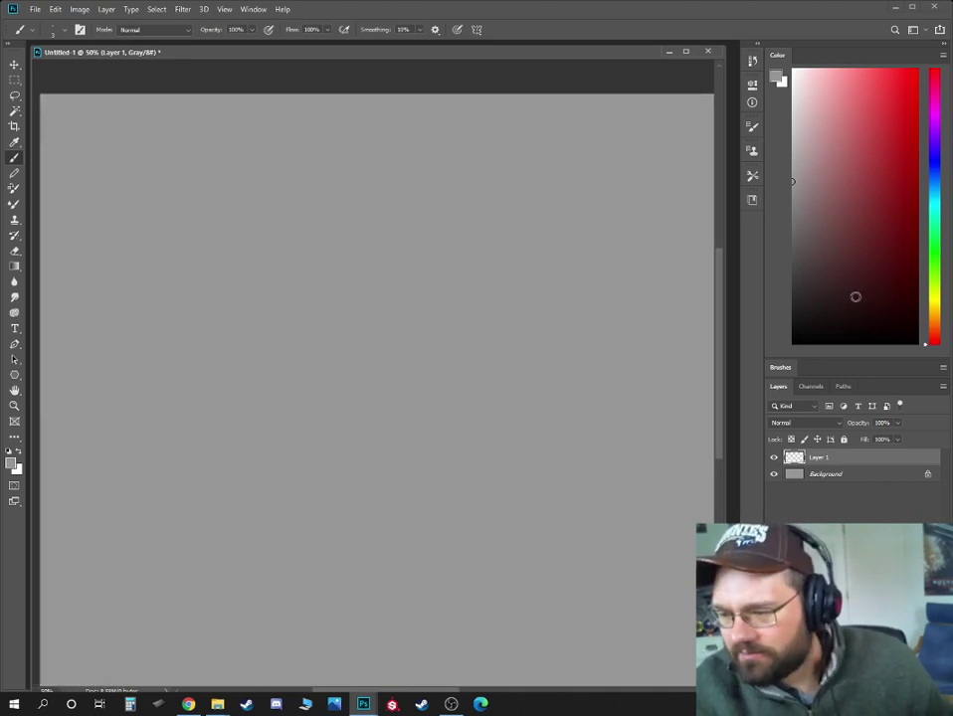
key(d)
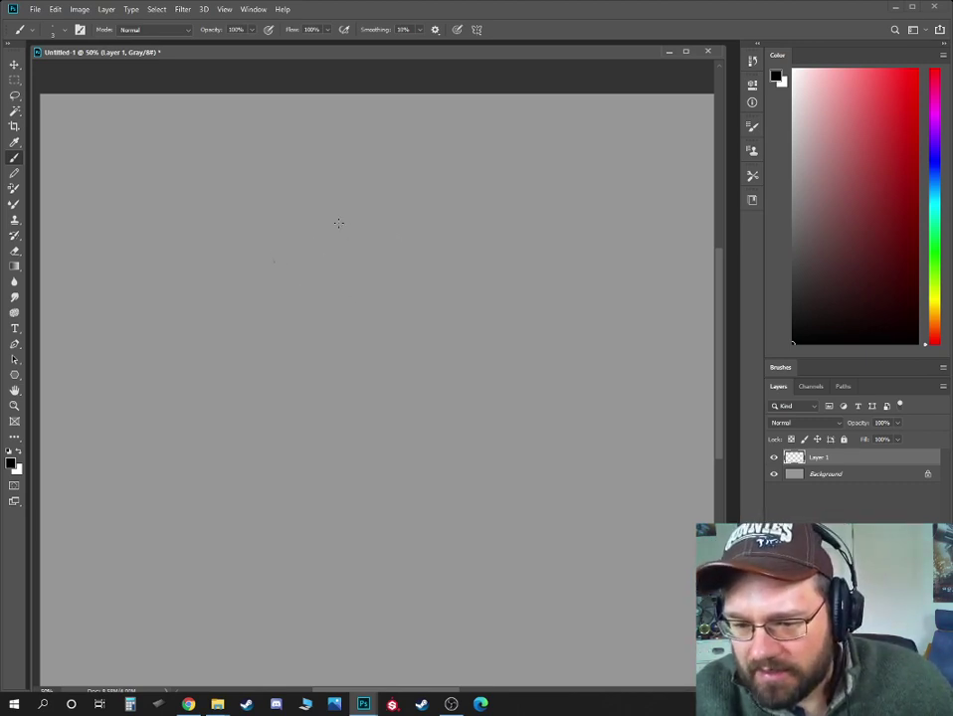
- Sketch a helmet on the new layer as a cylinder with a rounded lower edge, and block in its T-shaped visor
mouse_move(338, 223)
mouse_down()
mouse_move(273, 238)
mouse_move(304, 259)
mouse_move(266, 233)
mouse_move(278, 317)
mouse_move(303, 337)
mouse_move(383, 298)
mouse_up()
drag(370, 234, 386, 309)
drag(256, 220, 343, 226)
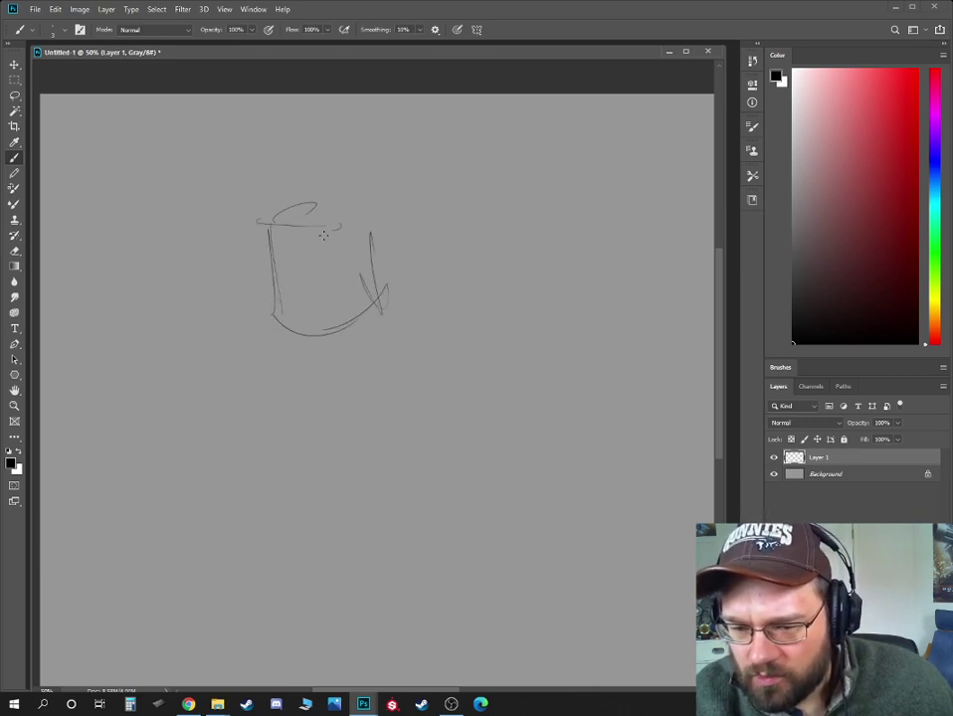
mouse_move(281, 242)
mouse_down()
mouse_move(366, 226)
mouse_move(372, 240)
mouse_up()
mouse_move(369, 239)
mouse_down()
mouse_move(276, 249)
mouse_move(314, 271)
mouse_move(319, 326)
mouse_move(337, 328)
mouse_move(353, 320)
mouse_move(338, 259)
mouse_up()
mouse_move(336, 261)
mouse_down()
mouse_move(322, 263)
mouse_move(328, 320)
mouse_up()
drag(327, 331, 338, 327)
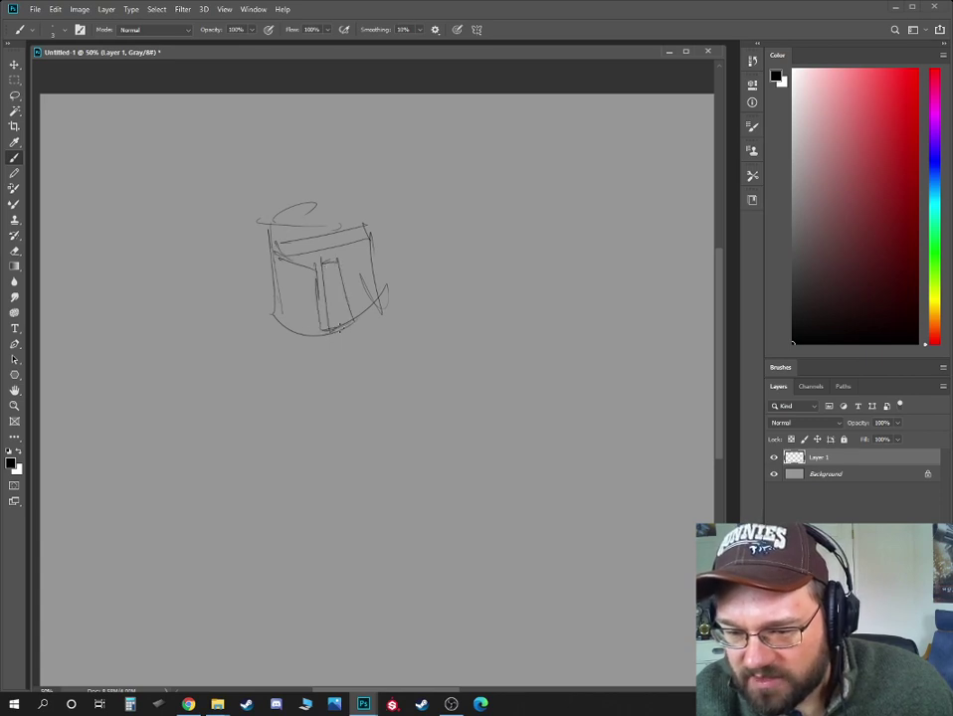
drag(332, 255, 340, 327)
drag(324, 252, 336, 251)
- Refine the helmet with a brow band above the visor, curved cheek panels, and a rounded dome
drag(270, 251, 363, 244)
mouse_move(365, 228)
mouse_down()
mouse_move(275, 239)
mouse_move(371, 231)
mouse_move(353, 266)
mouse_up()
drag(343, 279, 350, 309)
mouse_move(275, 283)
mouse_down()
mouse_move(311, 341)
mouse_move(273, 291)
mouse_up()
mouse_move(275, 290)
mouse_down()
mouse_move(269, 326)
mouse_move(264, 248)
mouse_up()
mouse_move(269, 247)
mouse_down()
mouse_move(255, 239)
mouse_move(246, 179)
mouse_move(273, 176)
mouse_move(369, 229)
mouse_up()
mouse_move(359, 226)
mouse_down()
mouse_move(322, 205)
mouse_move(298, 210)
mouse_up()
drag(262, 235, 370, 221)
- Add the rangefinder antenna to the helmet's left side and a narrow edge line along its right side
mouse_move(246, 171)
mouse_down()
mouse_move(286, 165)
mouse_move(284, 179)
mouse_up()
mouse_move(284, 179)
mouse_down()
mouse_move(252, 177)
mouse_move(268, 329)
mouse_up()
mouse_move(374, 247)
mouse_down()
mouse_move(380, 303)
mouse_move(359, 317)
mouse_move(373, 248)
mouse_move(353, 302)
mouse_move(284, 275)
mouse_move(272, 322)
mouse_move(262, 249)
mouse_up()
drag(377, 215, 384, 304)
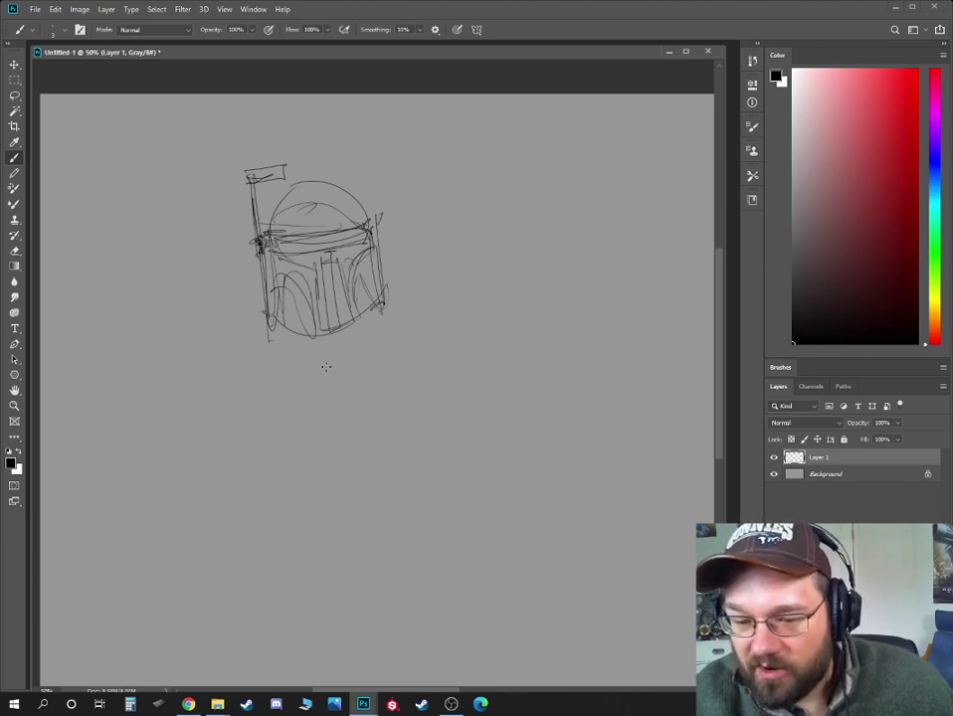
- Sketch the neck and collar under the helmet and extend sloping shoulder shapes to both sides
mouse_move(277, 335)
mouse_down()
mouse_move(302, 355)
mouse_move(351, 357)
mouse_move(366, 319)
mouse_move(369, 351)
mouse_up()
mouse_move(368, 351)
mouse_down()
mouse_move(296, 349)
mouse_move(340, 359)
mouse_up()
drag(341, 359, 253, 355)
mouse_move(279, 343)
mouse_down()
mouse_move(196, 379)
mouse_move(297, 355)
mouse_move(445, 344)
mouse_move(448, 325)
mouse_up()
drag(448, 325, 402, 316)
drag(408, 317, 384, 328)
- Draw the two chest armour plates below the collar, with a double-outlined hexagonal emblem between them
drag(225, 392, 332, 375)
mouse_move(332, 375)
mouse_down()
mouse_move(230, 394)
mouse_move(256, 487)
mouse_move(342, 470)
mouse_move(332, 400)
mouse_move(350, 392)
mouse_up()
mouse_move(349, 392)
mouse_down()
mouse_move(337, 373)
mouse_move(367, 425)
mouse_up()
mouse_move(366, 432)
mouse_down()
mouse_move(355, 440)
mouse_move(359, 460)
mouse_move(434, 470)
mouse_move(440, 486)
mouse_move(437, 375)
mouse_up()
drag(342, 371, 439, 354)
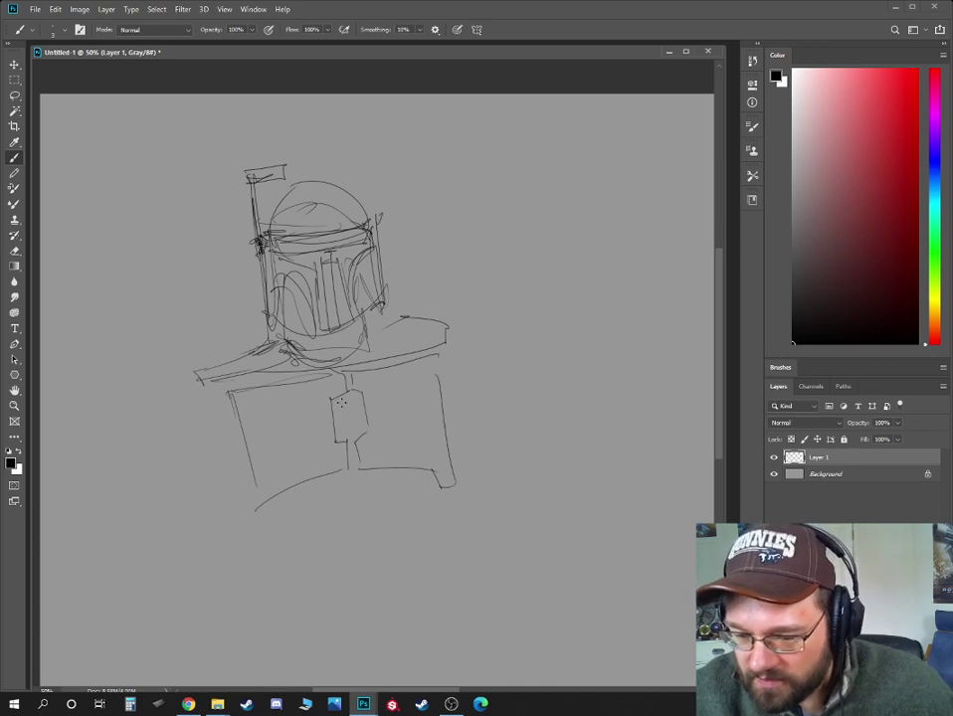
mouse_move(345, 399)
mouse_down()
mouse_move(342, 435)
mouse_move(363, 430)
mouse_move(360, 400)
mouse_up()
drag(360, 400, 346, 399)
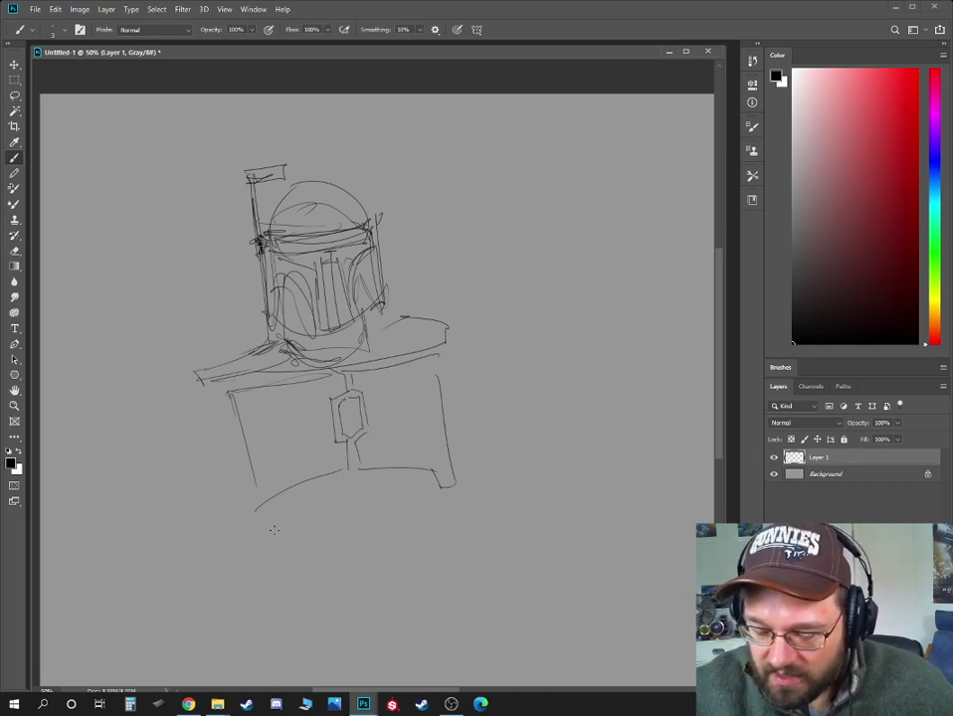
- Draw the curved abdomen plate below the chest armour and rough in the upper arms on both sides
mouse_move(274, 530)
mouse_down()
mouse_move(418, 482)
mouse_move(455, 523)
mouse_move(319, 553)
mouse_up()
mouse_move(421, 525)
mouse_down()
mouse_move(260, 548)
mouse_move(282, 532)
mouse_move(260, 517)
mouse_up()
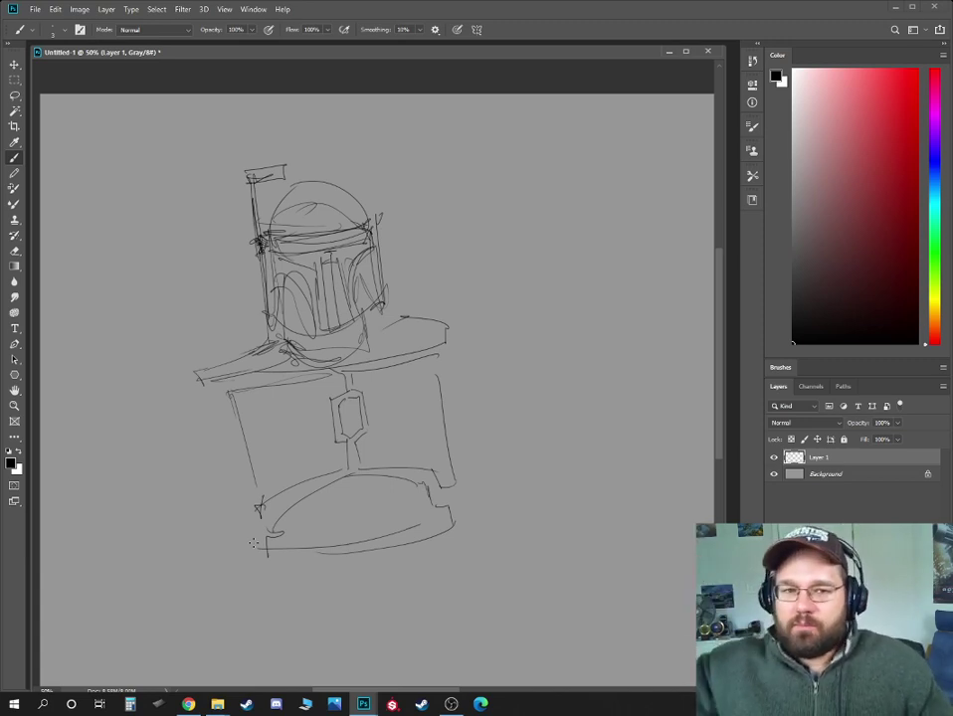
mouse_move(196, 385)
mouse_down()
mouse_move(152, 428)
mouse_move(159, 477)
mouse_move(209, 447)
mouse_up()
mouse_move(210, 436)
mouse_down()
mouse_move(216, 403)
mouse_move(189, 382)
mouse_up()
drag(464, 338, 454, 360)
drag(451, 366, 518, 397)
- Enlarge the brush and fill the helmet's T-shaped visor solid black, with a bold brow line above it
mouse_move(285, 192)
mouse_down()
mouse_move(268, 239)
mouse_move(340, 242)
mouse_up()
mouse_move(278, 246)
mouse_down()
mouse_move(364, 233)
mouse_move(283, 258)
mouse_move(326, 330)
mouse_move(341, 328)
mouse_up()
mouse_move(341, 328)
mouse_down()
mouse_move(331, 260)
mouse_move(359, 245)
mouse_up()
key(])
key(])
mouse_move(280, 251)
mouse_down()
mouse_move(344, 241)
mouse_move(318, 257)
mouse_up()
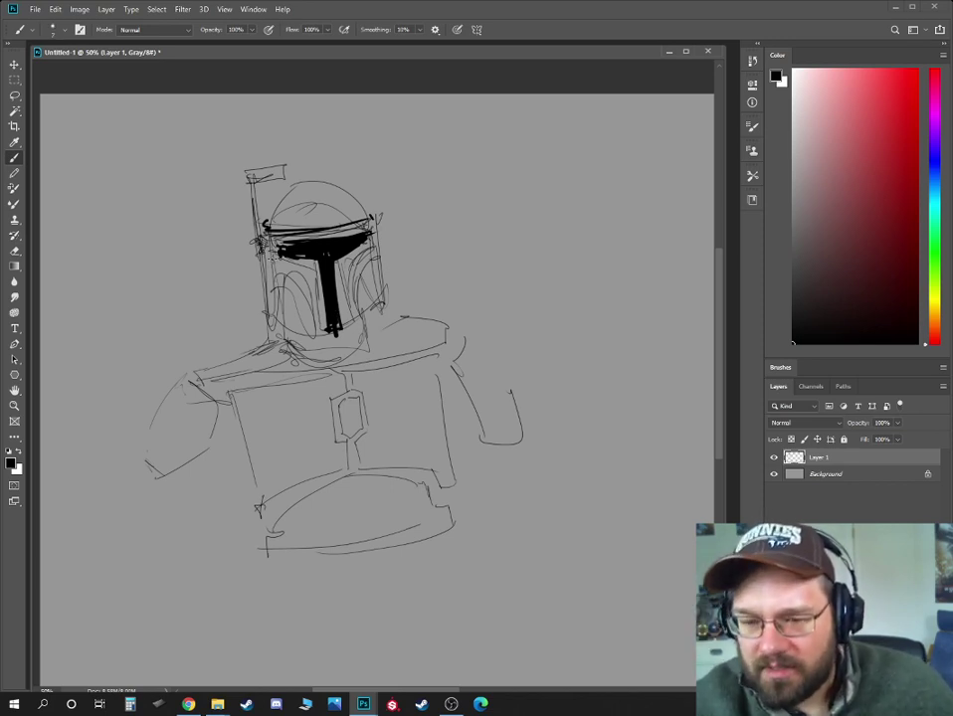
- Reinforce the helmet's dome, side edges and bottom rim with bold lines at brush size 6
mouse_move(272, 249)
mouse_down()
mouse_move(286, 199)
mouse_move(340, 189)
mouse_move(368, 217)
mouse_move(390, 301)
mouse_up()
drag(272, 316, 318, 333)
drag(391, 304, 354, 332)
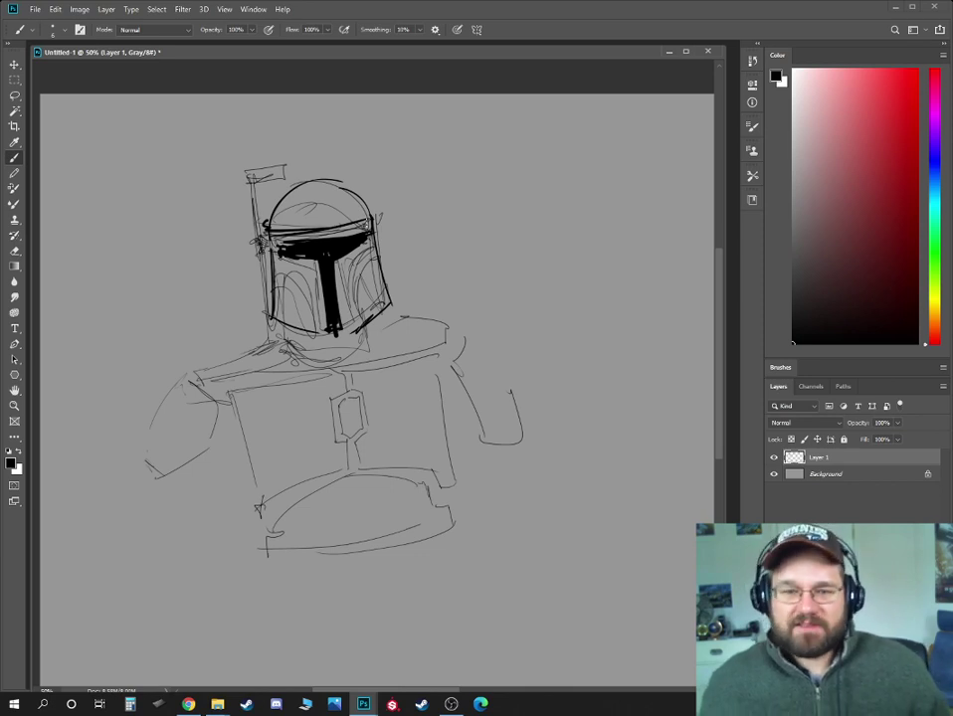
- Sketch a flat-topped box helmet with a shaded T-shaped slit beside the armoured figure's helmet
mouse_move(503, 235)
mouse_down()
mouse_move(401, 233)
mouse_move(437, 228)
mouse_move(459, 227)
mouse_move(464, 241)
mouse_move(402, 242)
mouse_up()
mouse_move(378, 199)
mouse_down()
mouse_move(377, 314)
mouse_move(481, 310)
mouse_up()
drag(476, 196, 482, 304)
drag(377, 190, 470, 195)
mouse_move(421, 237)
mouse_down()
mouse_move(422, 288)
mouse_move(437, 234)
mouse_move(471, 237)
mouse_up()
mouse_move(382, 234)
mouse_down()
mouse_move(469, 233)
mouse_move(433, 280)
mouse_up()
- Sketch a Spartan-style helmet beside the box helmet, with flared cheeks, a dome, a scribbled crest, and dark eye and nose openings
drag(544, 268, 462, 247)
mouse_move(448, 200)
mouse_down()
mouse_move(437, 276)
mouse_move(476, 298)
mouse_move(487, 290)
mouse_move(485, 232)
mouse_move(494, 218)
mouse_move(486, 236)
mouse_move(487, 221)
mouse_move(469, 206)
mouse_move(495, 212)
mouse_move(491, 236)
mouse_move(502, 252)
mouse_move(511, 237)
mouse_move(505, 209)
mouse_move(526, 221)
mouse_move(512, 295)
mouse_move(558, 283)
mouse_move(550, 206)
mouse_up()
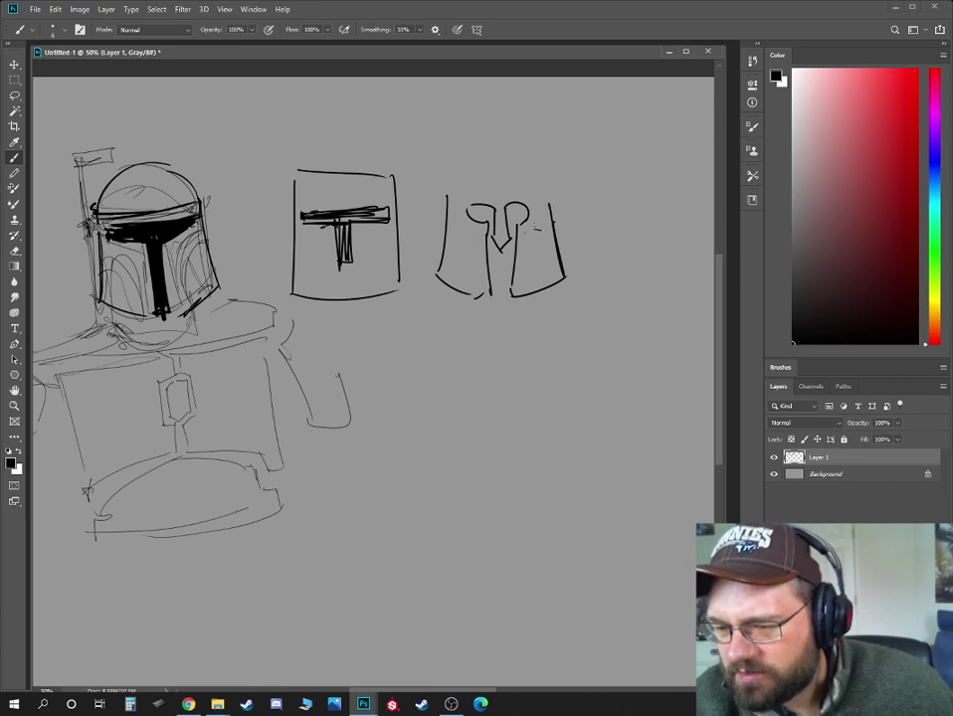
drag(439, 192, 558, 191)
mouse_move(471, 178)
mouse_down()
mouse_move(486, 177)
mouse_move(493, 150)
mouse_move(559, 192)
mouse_up()
mouse_move(467, 150)
mouse_down()
mouse_move(502, 150)
mouse_move(483, 87)
mouse_move(527, 135)
mouse_up()
mouse_move(497, 85)
mouse_down()
mouse_move(500, 140)
mouse_move(502, 100)
mouse_move(500, 138)
mouse_move(505, 130)
mouse_up()
mouse_move(519, 88)
mouse_down()
mouse_move(505, 140)
mouse_move(554, 193)
mouse_up()
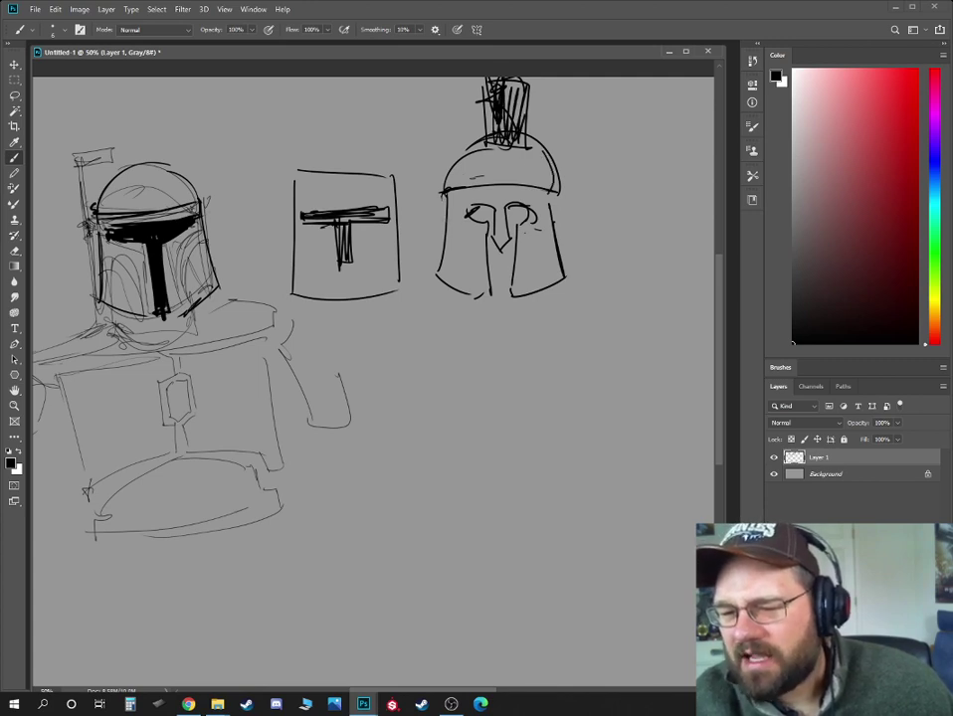
drag(467, 206, 495, 281)
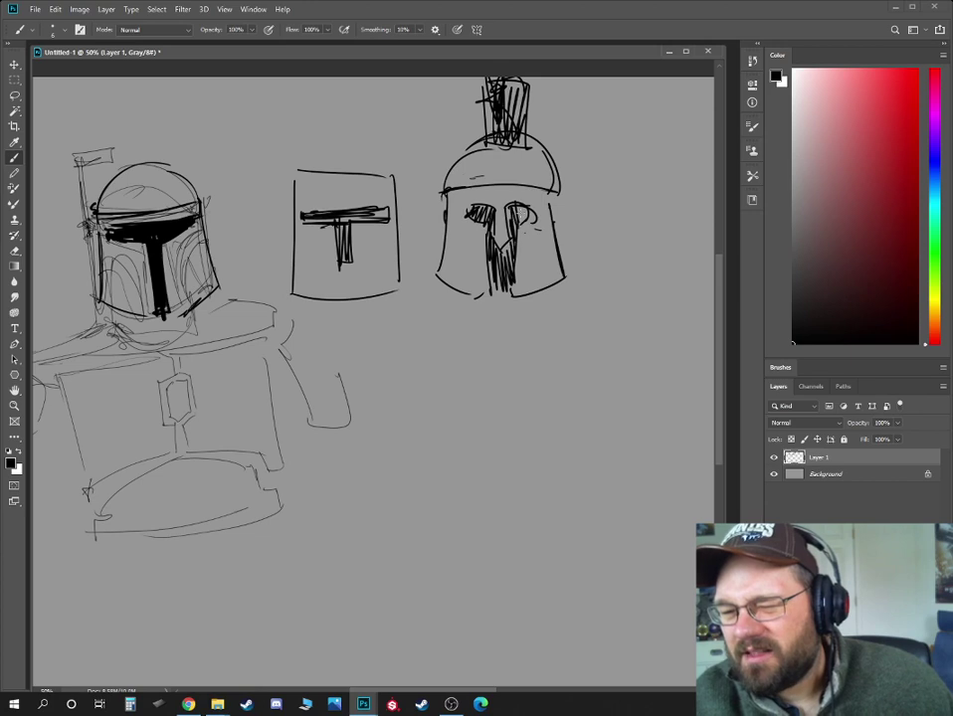
- Draw a wide visor band with a short central notch dropping from it, below the Spartan-style helmet
drag(545, 345, 513, 311)
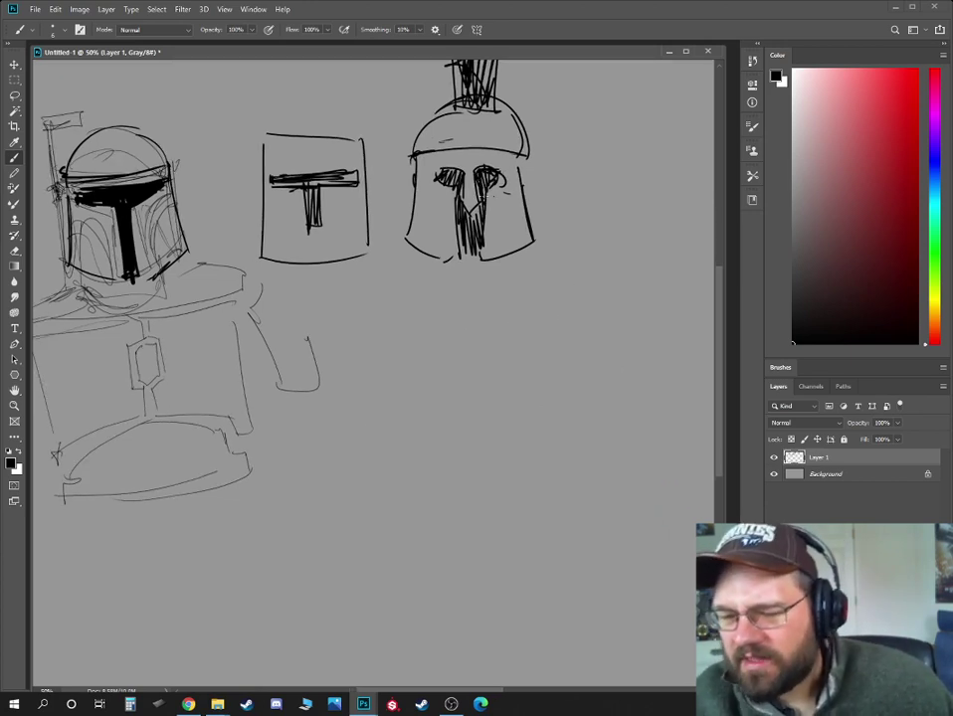
mouse_move(381, 323)
mouse_down()
mouse_move(408, 340)
mouse_move(436, 358)
mouse_up()
mouse_move(437, 357)
mouse_down()
mouse_move(442, 344)
mouse_move(483, 336)
mouse_up()
mouse_move(384, 326)
mouse_down()
mouse_move(493, 327)
mouse_move(487, 334)
mouse_up()
drag(486, 329, 462, 336)
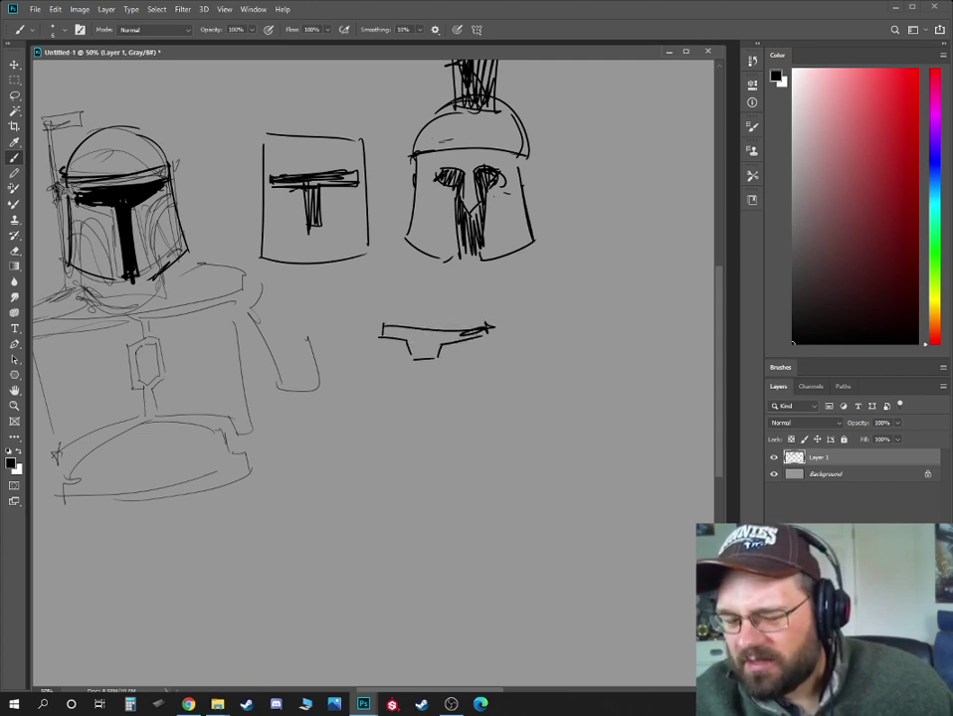
mouse_move(378, 325)
mouse_down()
mouse_move(493, 320)
mouse_move(485, 334)
mouse_up()
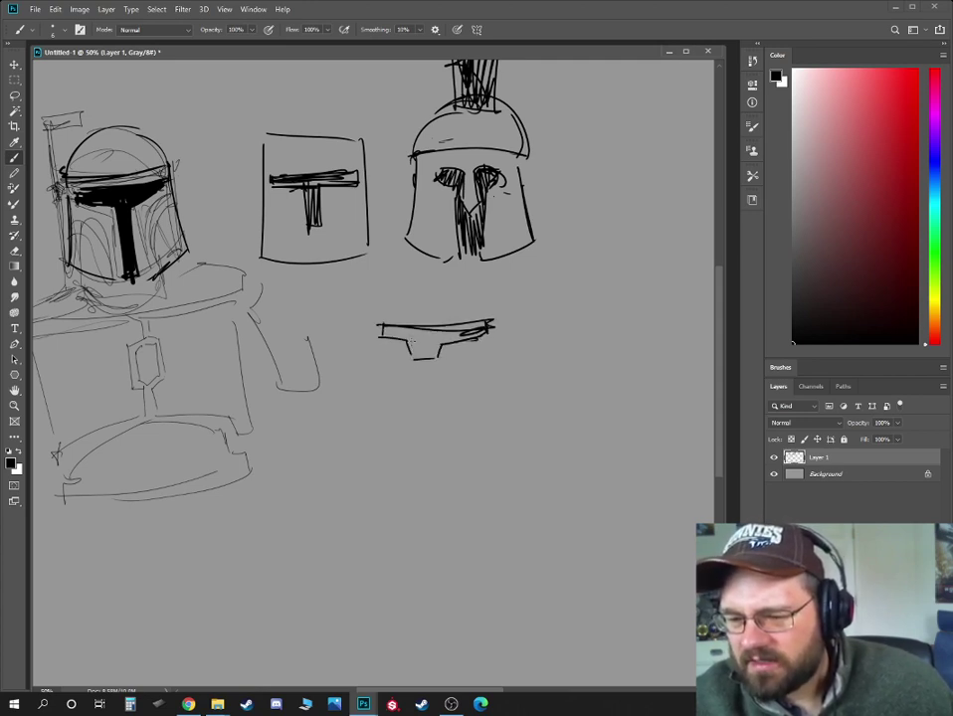
- Enclose the new visor in a tapered helmet shape with flared sides, a curved bottom rim and a flat top, and reinforce the visor lines
mouse_move(376, 309)
mouse_down()
mouse_move(358, 402)
mouse_move(483, 406)
mouse_up()
drag(489, 309, 515, 400)
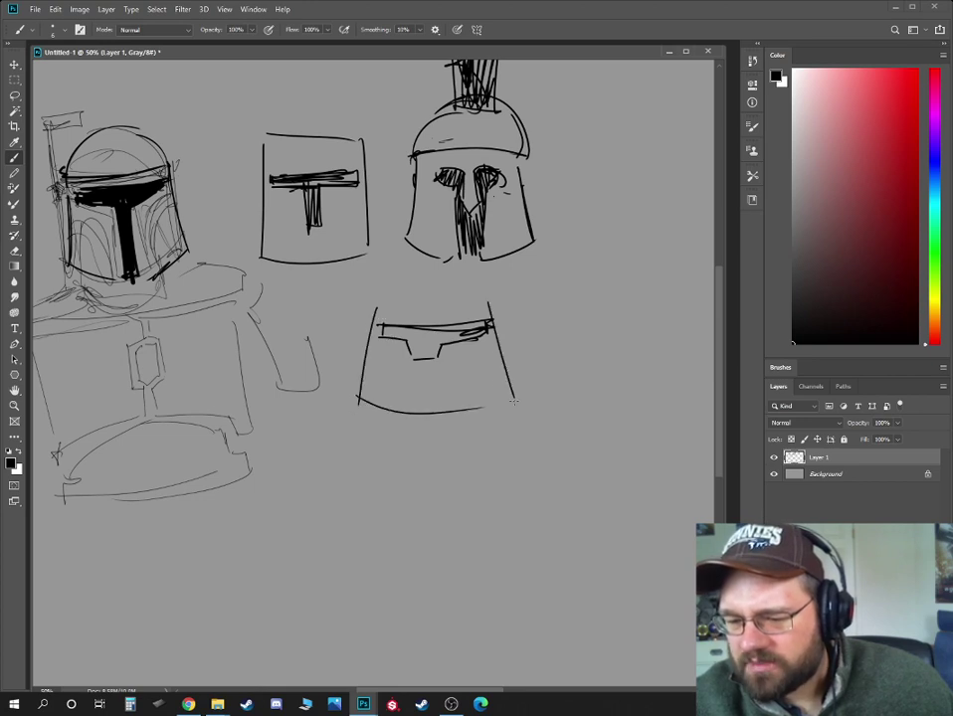
mouse_move(377, 296)
mouse_down()
mouse_move(479, 297)
mouse_move(396, 293)
mouse_move(477, 313)
mouse_up()
mouse_move(384, 338)
mouse_down()
mouse_move(419, 358)
mouse_move(505, 340)
mouse_up()
drag(489, 337, 378, 325)
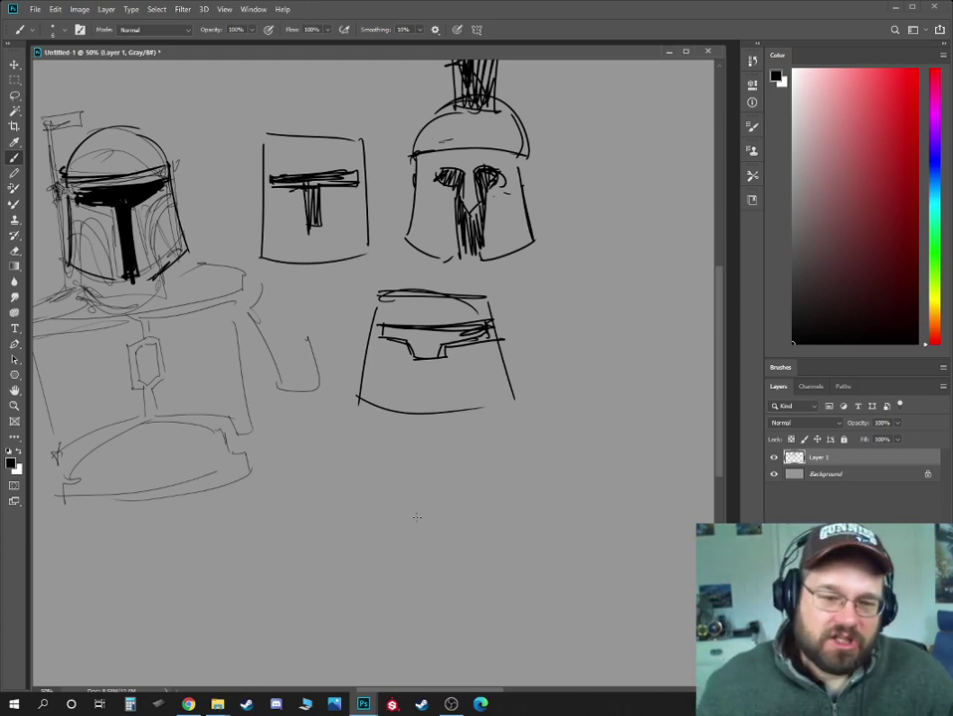
- Draw a basketball below the tapered helmet, with a round outline, straight crossing centre lines, and curved seams above and below
drag(439, 304, 444, 154)
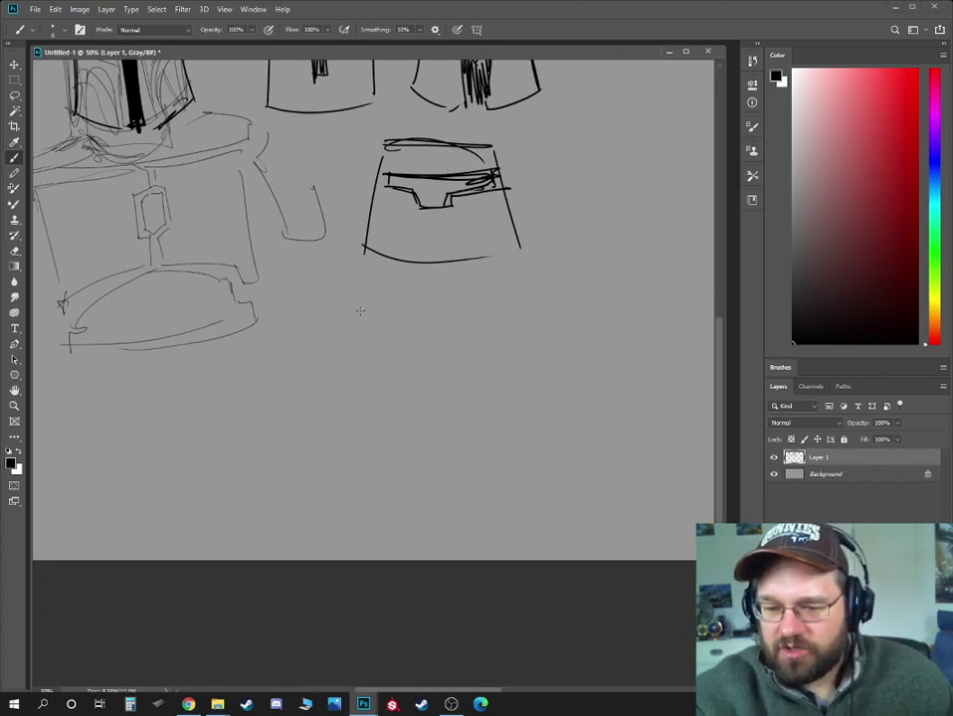
mouse_move(372, 308)
mouse_down()
mouse_move(462, 411)
mouse_move(351, 324)
mouse_move(365, 463)
mouse_up()
drag(339, 325, 469, 426)
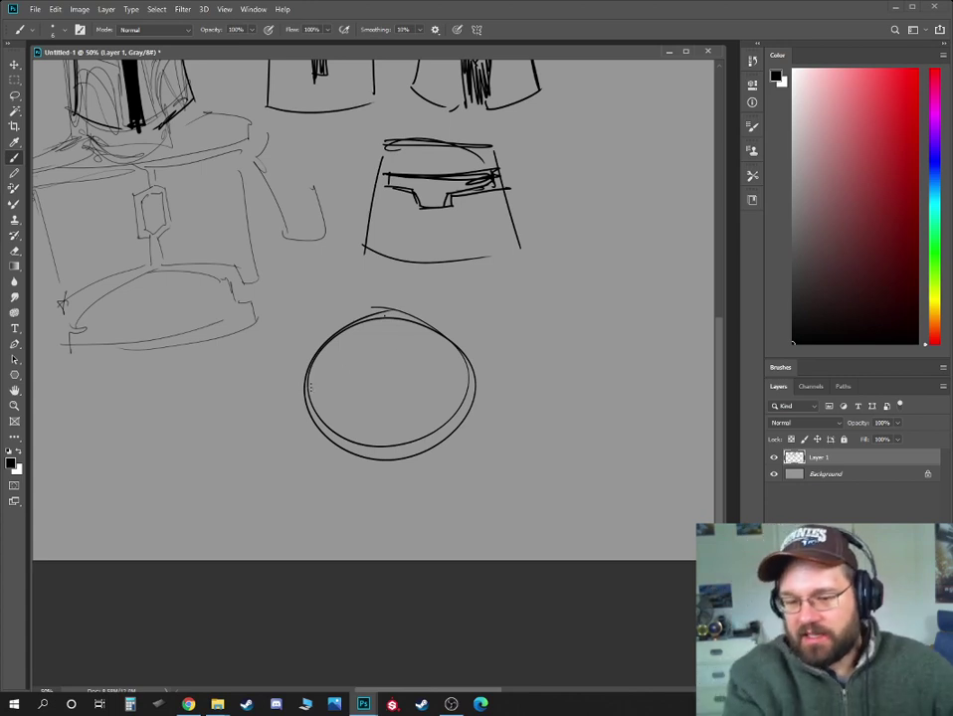
shift+click(487, 394)
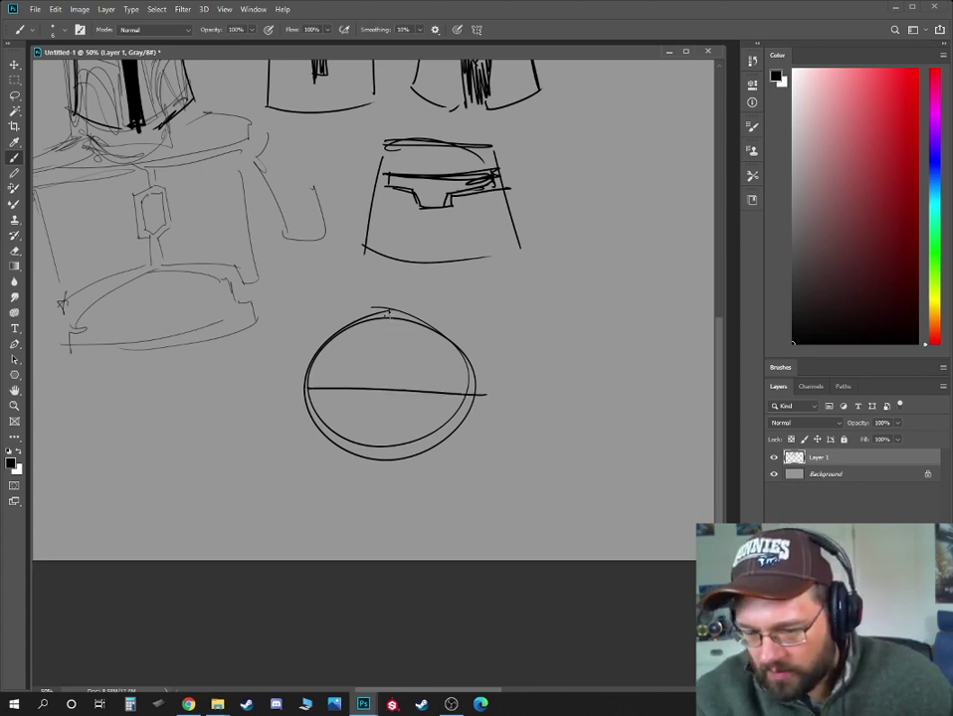
click(389, 312)
shift+click(394, 464)
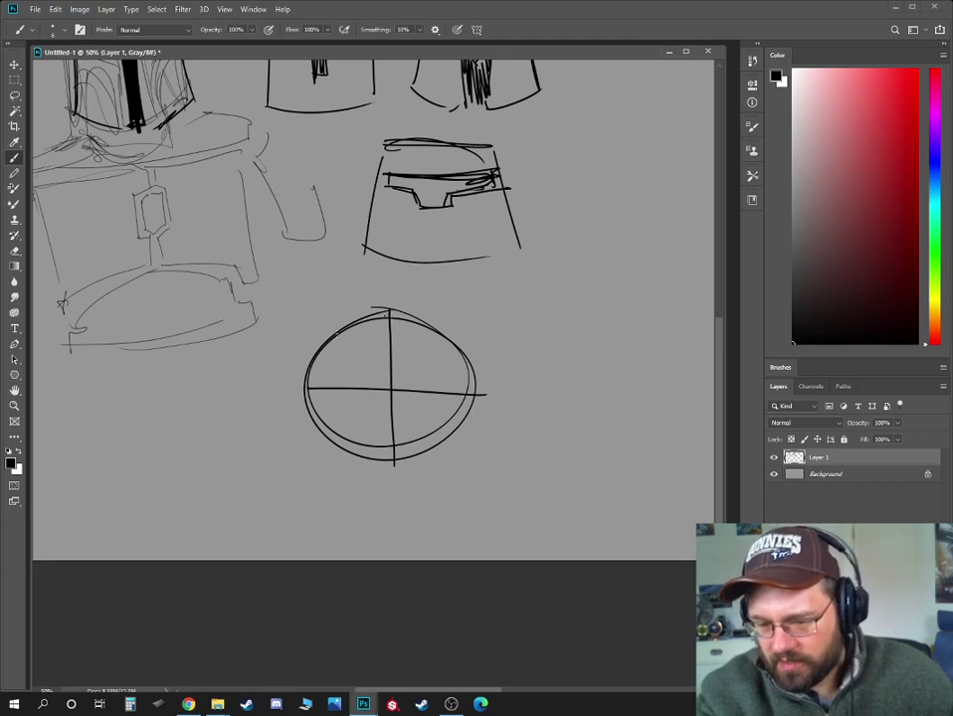
mouse_move(338, 331)
mouse_down()
mouse_move(350, 360)
mouse_move(383, 381)
mouse_move(416, 375)
mouse_move(436, 327)
mouse_up()
mouse_move(343, 443)
mouse_down()
mouse_move(358, 415)
mouse_move(393, 399)
mouse_move(437, 433)
mouse_up()
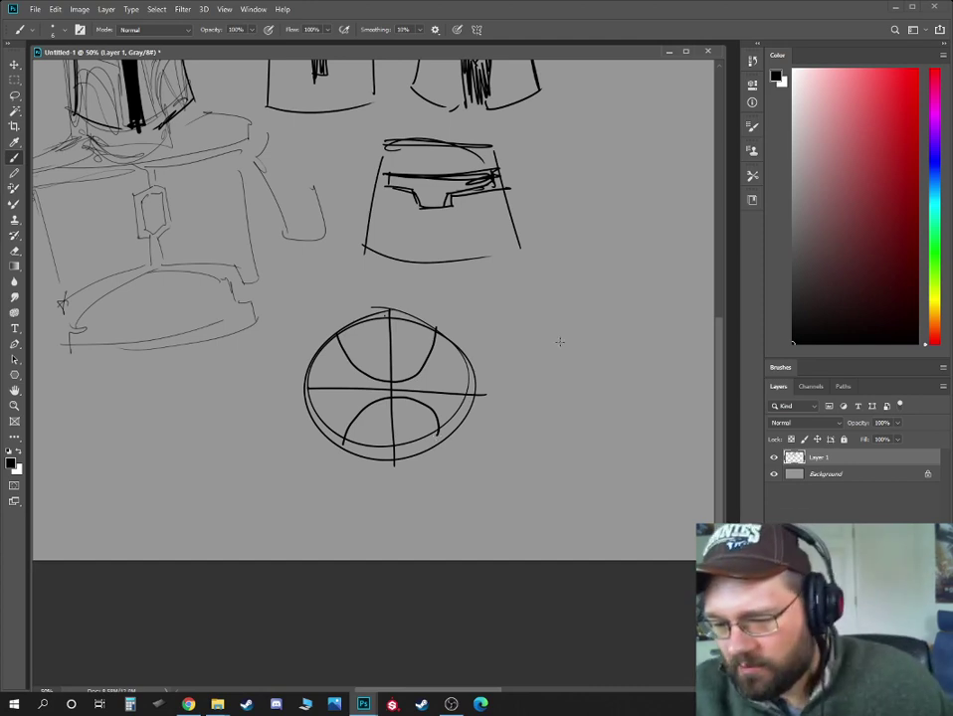
- Draw a second ball beside the basketball, with centre lines curved around its surface to show it turned down and sideways
drag(544, 362, 478, 350)
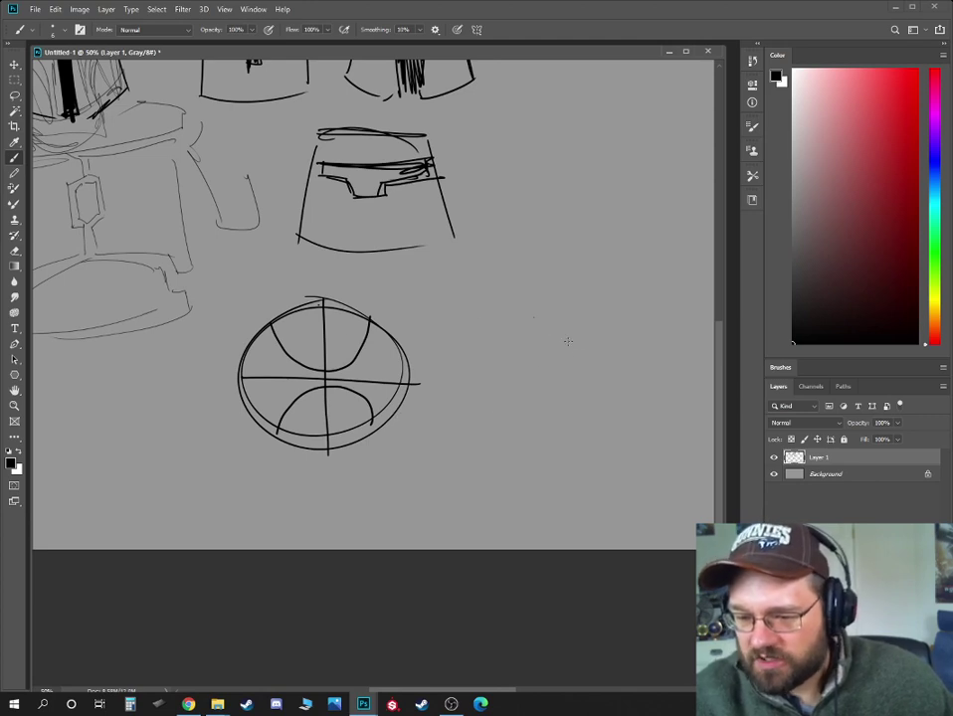
drag(534, 317, 564, 339)
drag(440, 363, 460, 405)
mouse_move(493, 302)
mouse_down()
mouse_move(599, 396)
mouse_move(544, 428)
mouse_up()
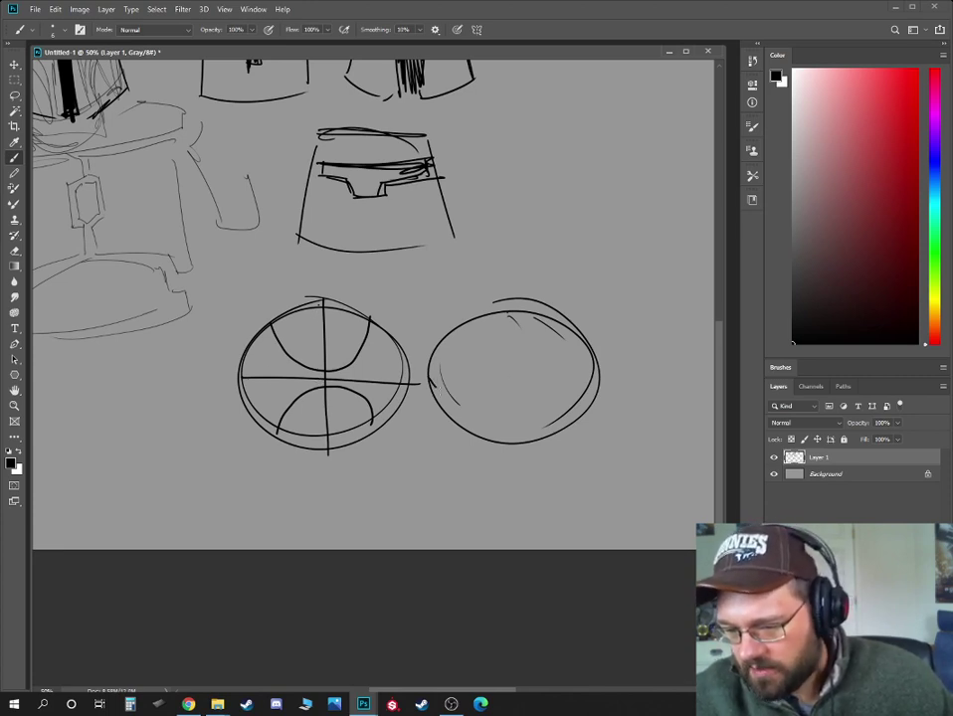
mouse_move(430, 376)
mouse_down()
mouse_move(553, 400)
mouse_move(603, 375)
mouse_up()
mouse_move(509, 313)
mouse_down()
mouse_move(544, 365)
mouse_move(552, 417)
mouse_move(541, 452)
mouse_up()
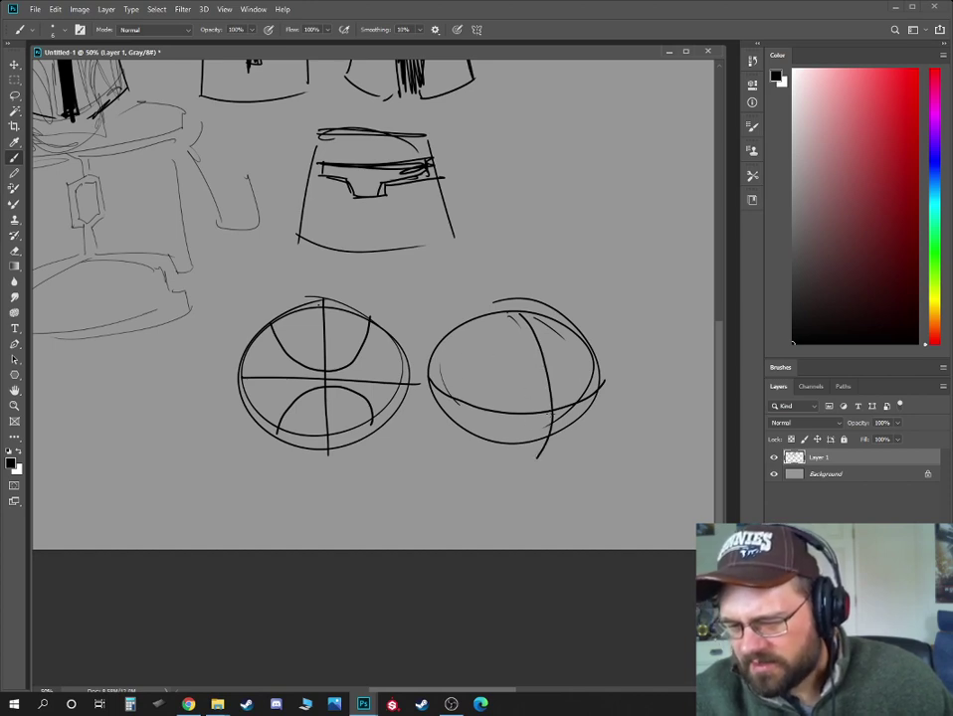
- Mark the balls' centre-line crossings, add arrows showing the rotation direction, and reinforce the second ball's curved vertical line
mouse_move(553, 412)
mouse_down()
mouse_move(589, 446)
mouse_move(581, 459)
mouse_up()
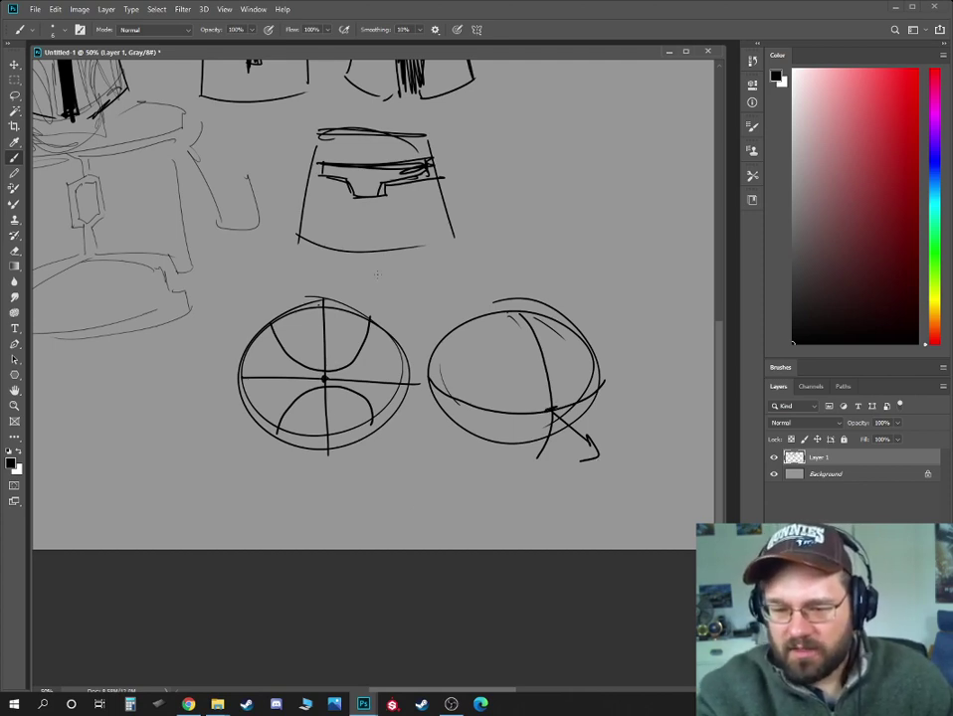
drag(356, 285, 380, 280)
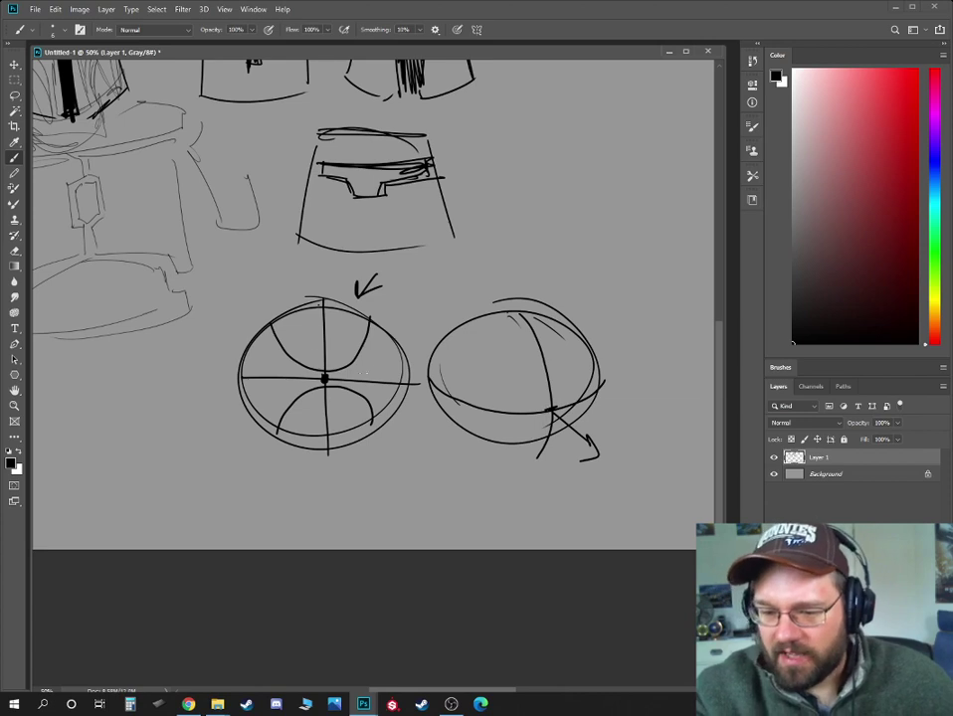
drag(407, 318, 428, 318)
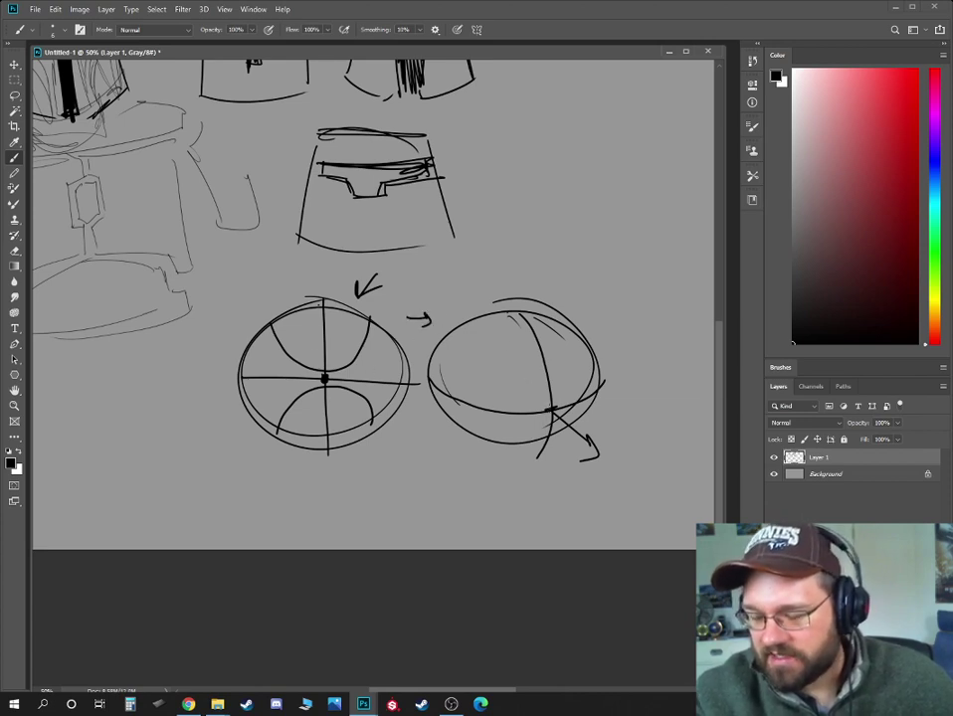
mouse_move(520, 313)
mouse_down()
mouse_move(548, 395)
mouse_move(535, 448)
mouse_up()
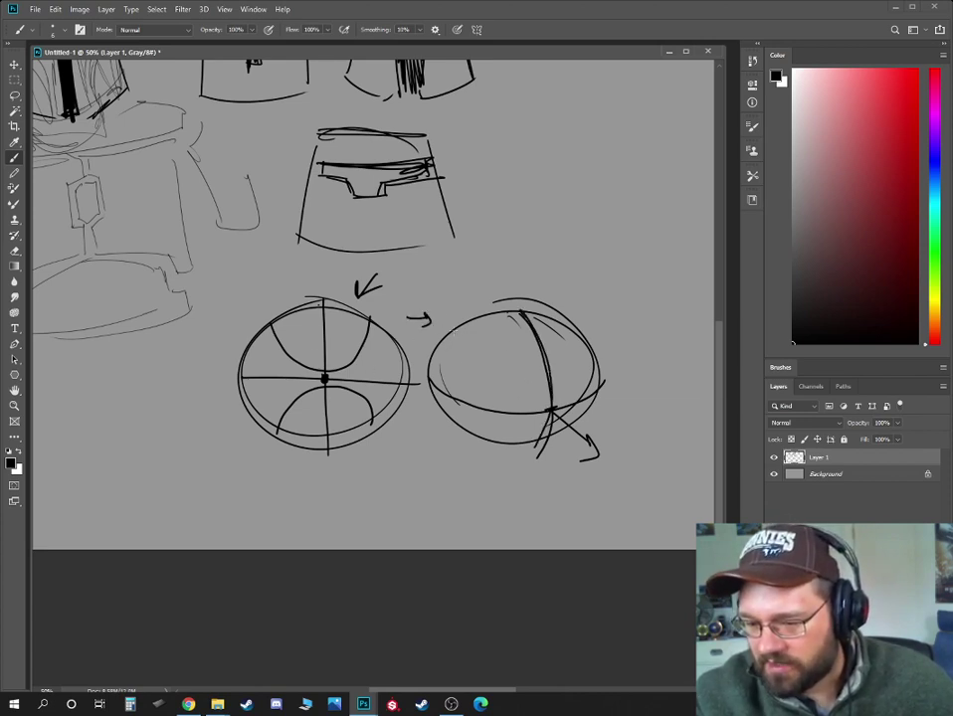
- Add curved seams across the rotated ball above and below its centre line, and darken the tip of its direction arrow
mouse_move(468, 324)
mouse_down()
mouse_move(524, 401)
mouse_move(549, 405)
mouse_move(574, 388)
mouse_up()
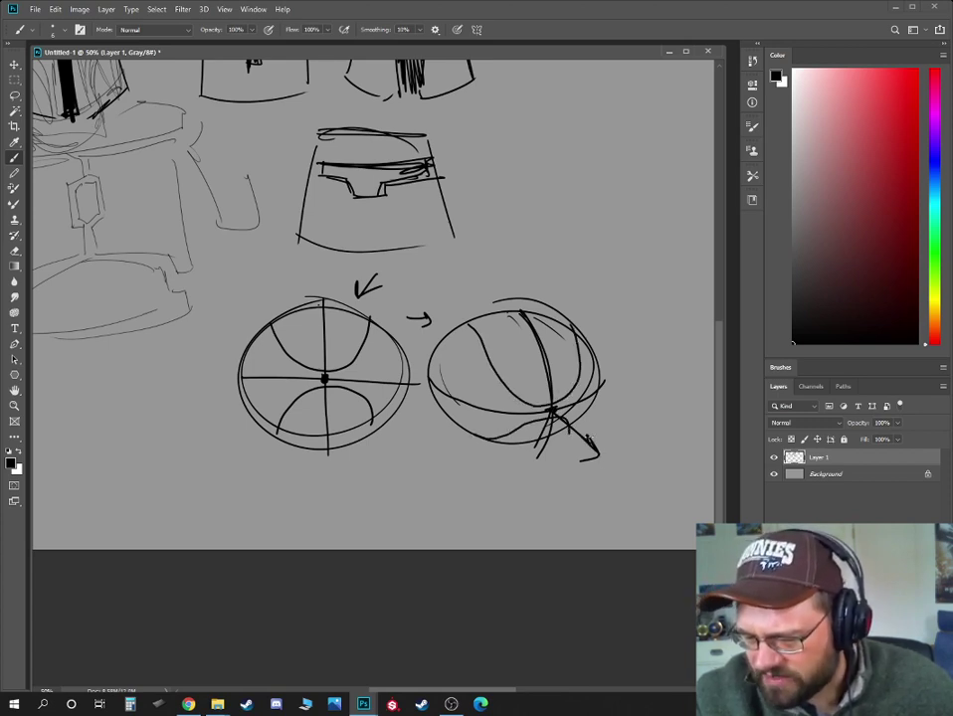
drag(589, 437, 580, 462)
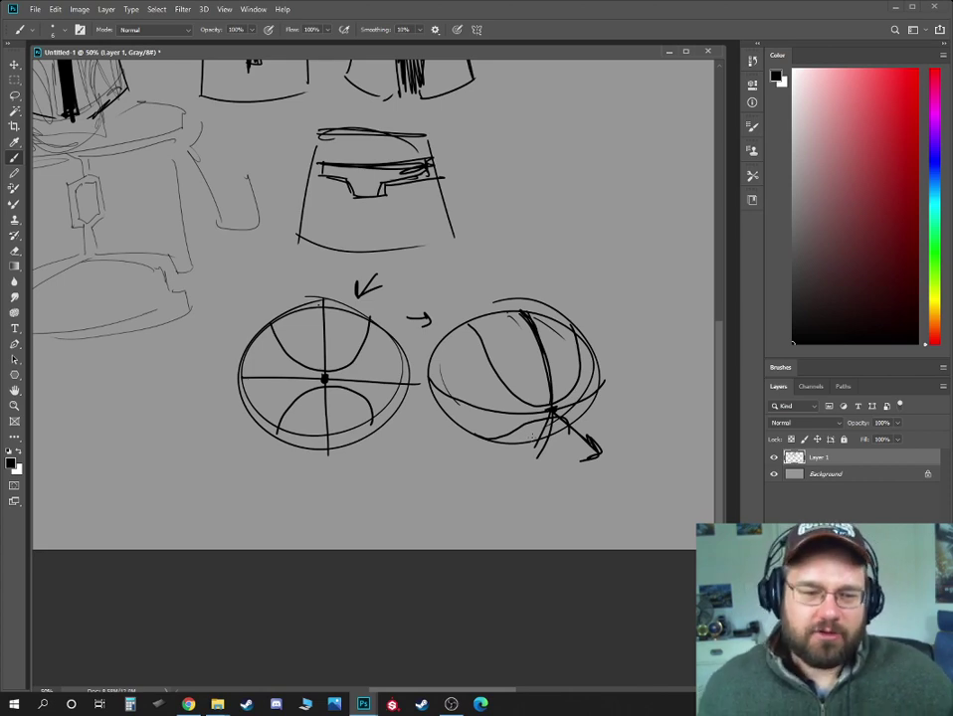
- Lasso all the demonstration helmets and basketballs beside the armoured figure, delete them, and clear the selection
key(ctrl+minus)
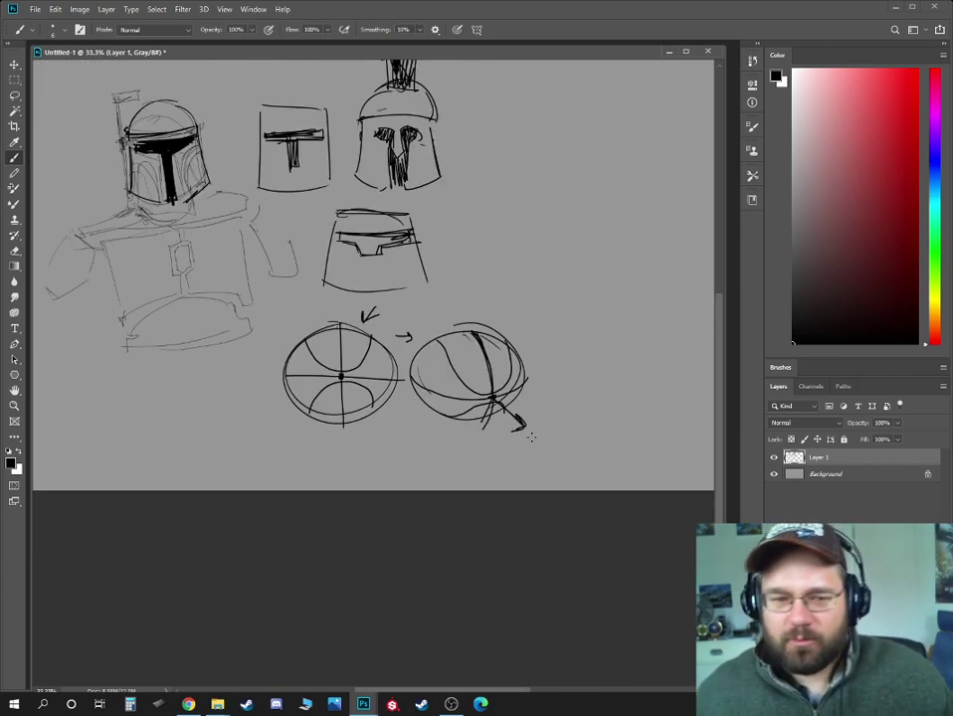
scroll(525, 295, up, 5)
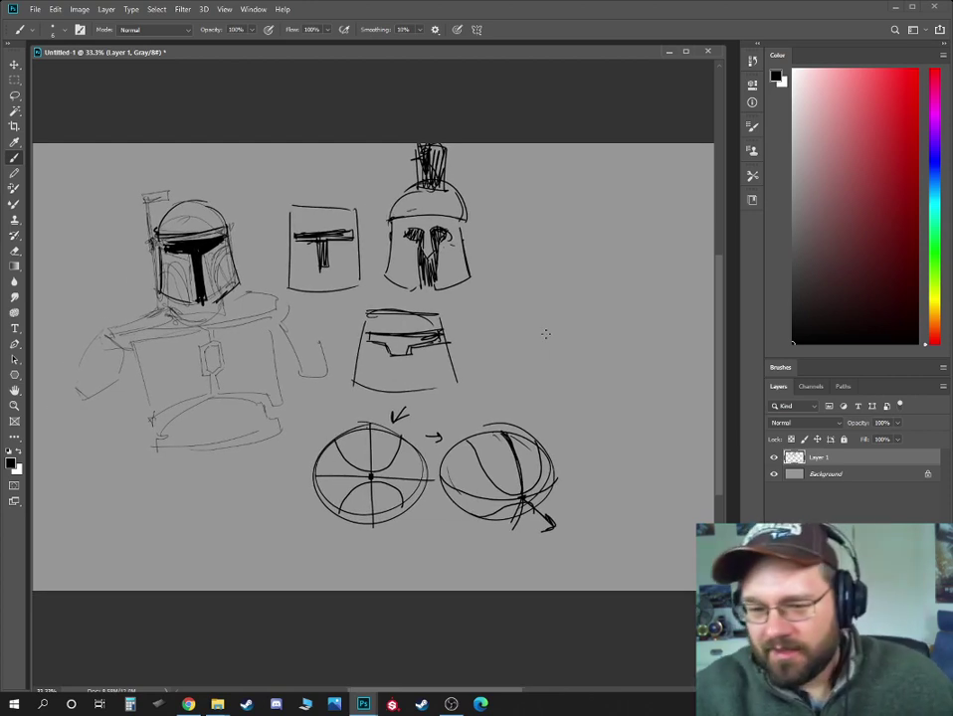
key(l)
mouse_move(549, 553)
mouse_down()
mouse_move(611, 451)
mouse_move(444, 130)
mouse_move(265, 244)
mouse_move(323, 408)
mouse_move(291, 505)
mouse_move(575, 569)
mouse_move(598, 562)
mouse_up()
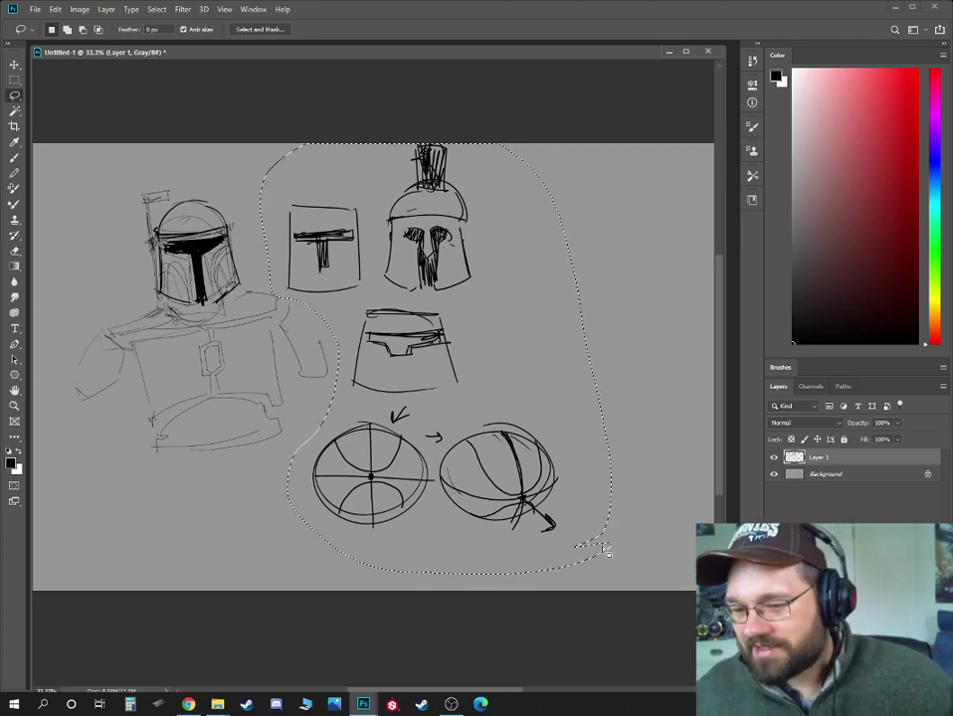
key(Delete)
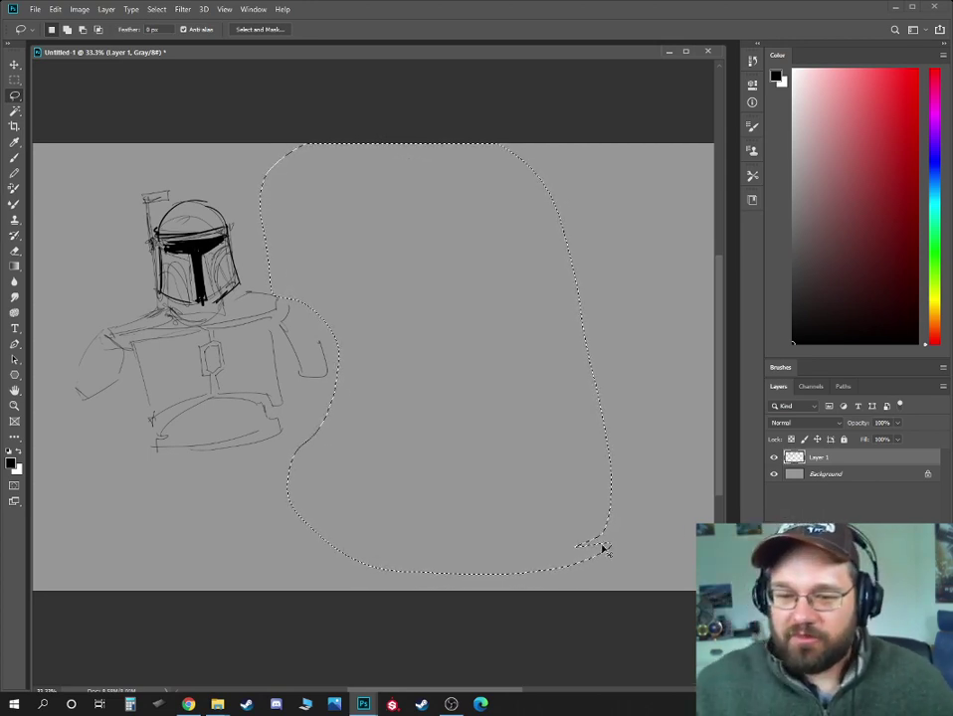
key(ctrl+d)
- Ink the outlines of both upper-arm armour plates over the figure's light sketch with thick size 8 brush strokes
mouse_move(363, 314)
mouse_down()
mouse_move(405, 302)
mouse_move(469, 315)
mouse_move(543, 379)
mouse_up()
key(b)
key(ctrl+plus)
key(ctrl+plus)
mouse_move(504, 318)
mouse_down()
mouse_move(539, 346)
mouse_move(579, 433)
mouse_move(509, 364)
mouse_move(533, 440)
mouse_up()
mouse_move(532, 439)
mouse_down()
mouse_move(572, 462)
mouse_move(589, 449)
mouse_up()
mouse_move(111, 516)
mouse_down()
mouse_move(179, 477)
mouse_move(189, 422)
mouse_up()
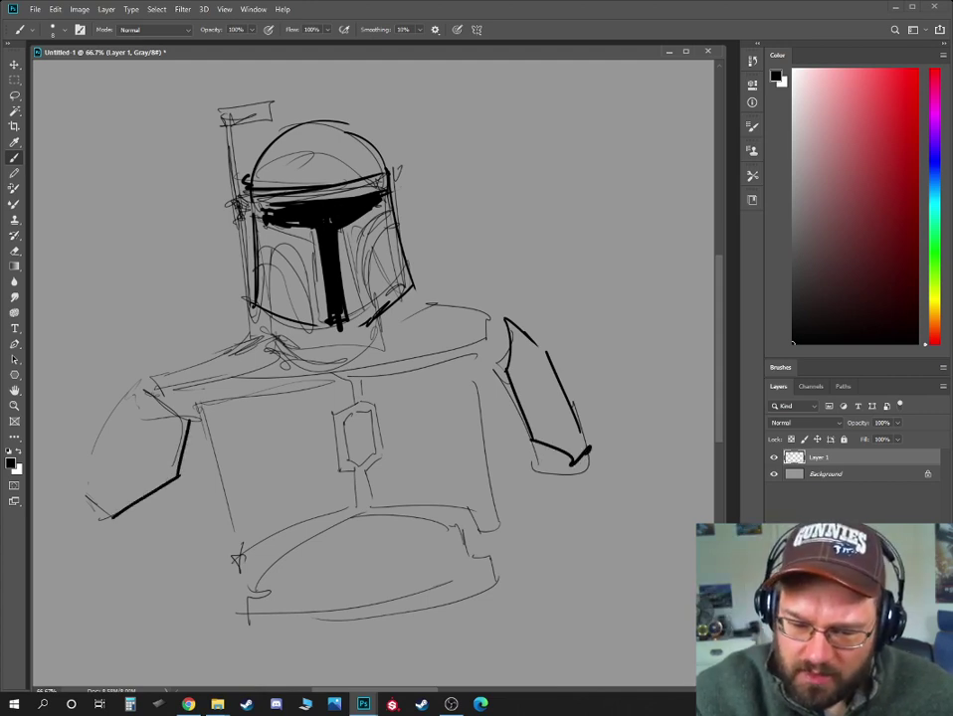
drag(141, 383, 197, 435)
mouse_move(140, 384)
mouse_down()
mouse_move(83, 490)
mouse_move(111, 517)
mouse_up()
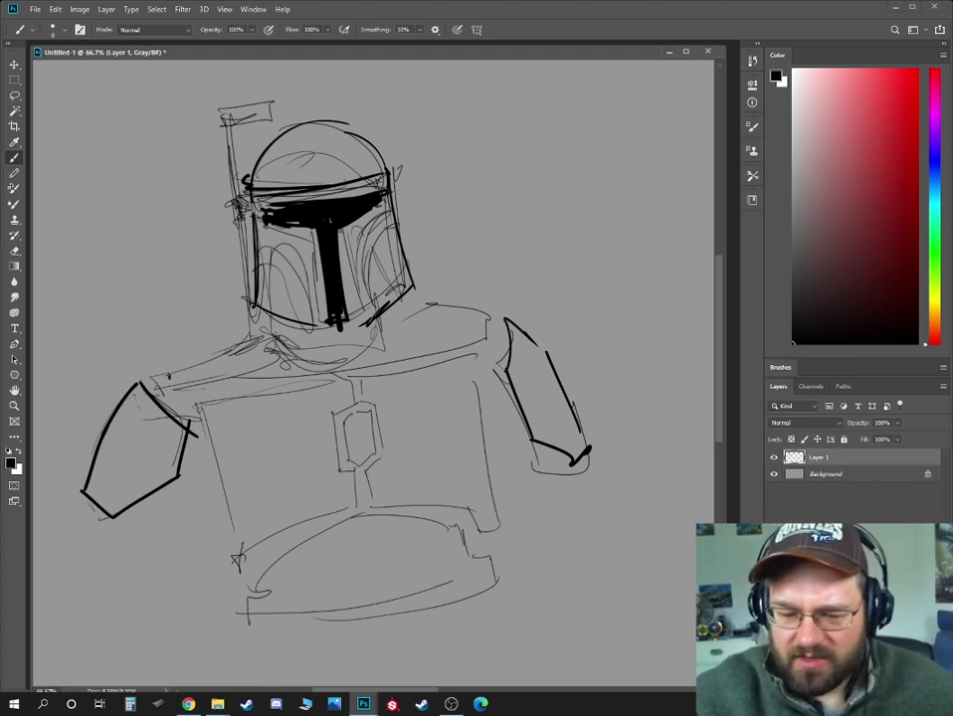
- Ink the chest armour's upper edge near one shoulder and the curved neck folds beneath the helmet
drag(169, 375, 192, 395)
mouse_move(253, 383)
mouse_down()
mouse_move(191, 393)
mouse_move(360, 376)
mouse_up()
mouse_move(284, 329)
mouse_down()
mouse_move(364, 353)
mouse_move(266, 325)
mouse_up()
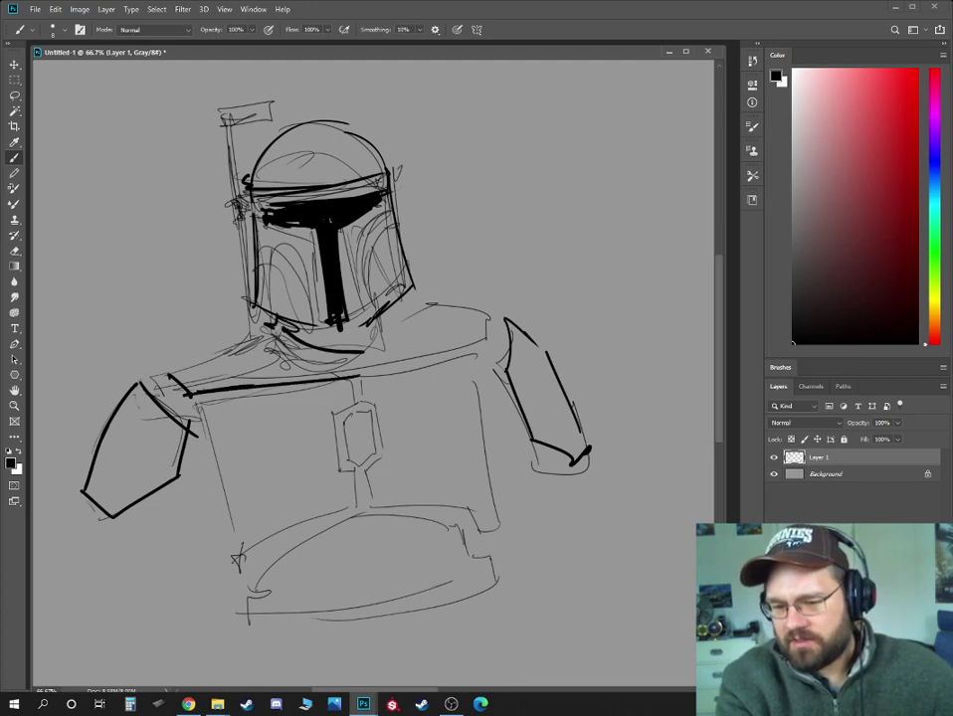
drag(387, 303, 399, 320)
mouse_move(399, 318)
mouse_down()
mouse_move(339, 339)
mouse_move(356, 350)
mouse_up()
drag(289, 344, 377, 352)
- Draw the backpack outline behind the shoulder and reinforce the helmet's rangefinder antenna
mouse_move(151, 348)
mouse_down()
mouse_move(167, 314)
mouse_move(225, 275)
mouse_up()
drag(222, 250, 216, 238)
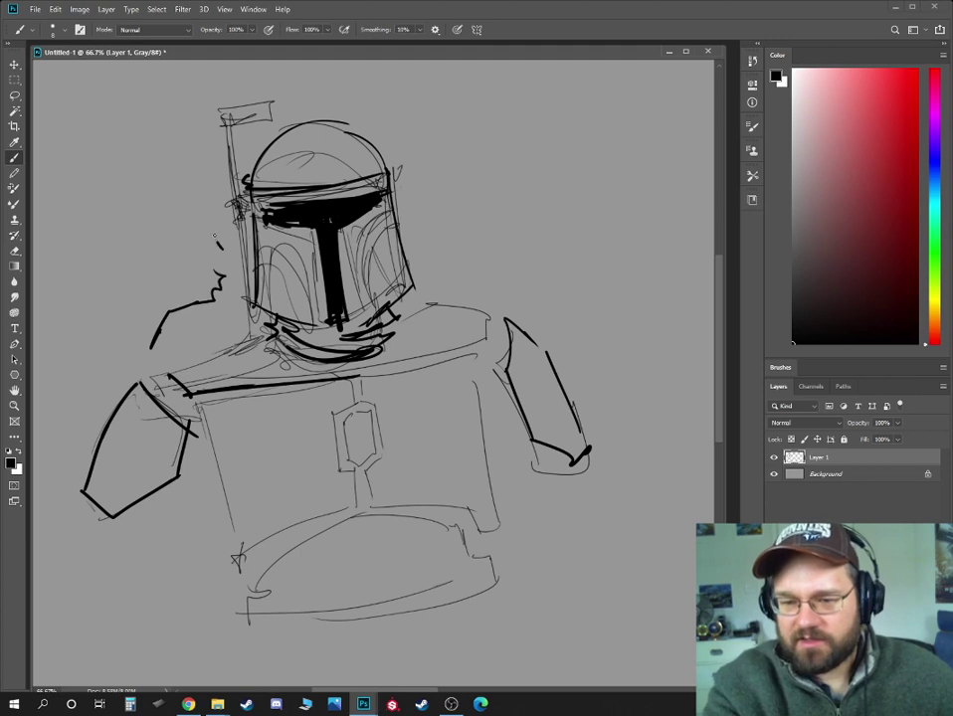
mouse_move(224, 119)
mouse_down()
mouse_move(237, 199)
mouse_move(226, 124)
mouse_move(271, 105)
mouse_up()
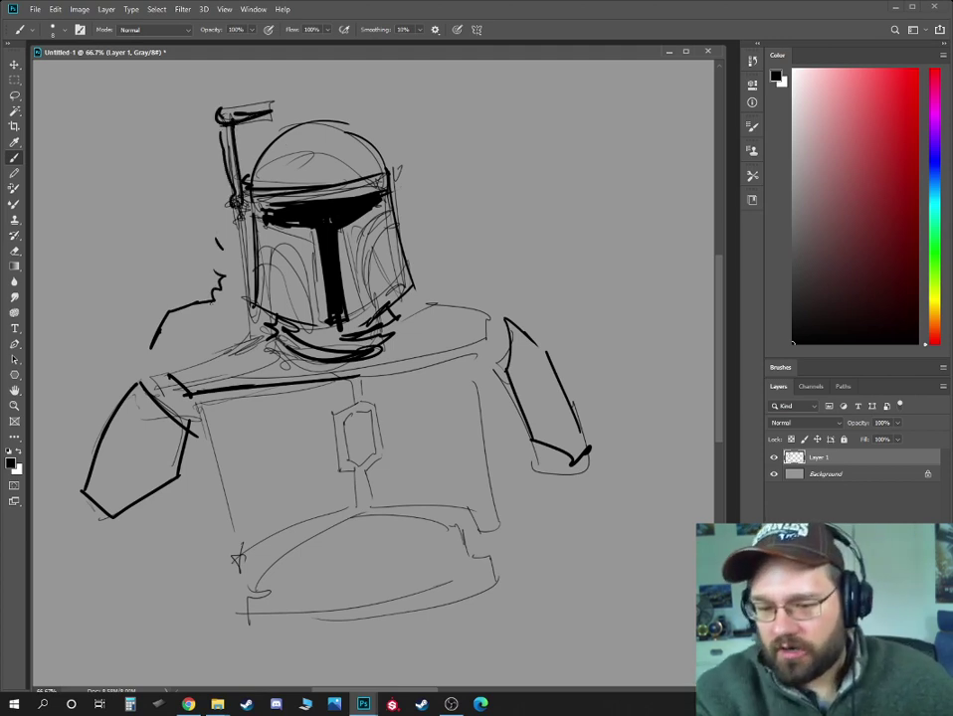
drag(214, 296, 239, 277)
drag(232, 269, 243, 283)
- Outline the far shoulder, and rough in the lower arms with a curved sleeve edge below the near arm plate
drag(405, 290, 464, 298)
drag(462, 297, 475, 324)
drag(382, 328, 472, 316)
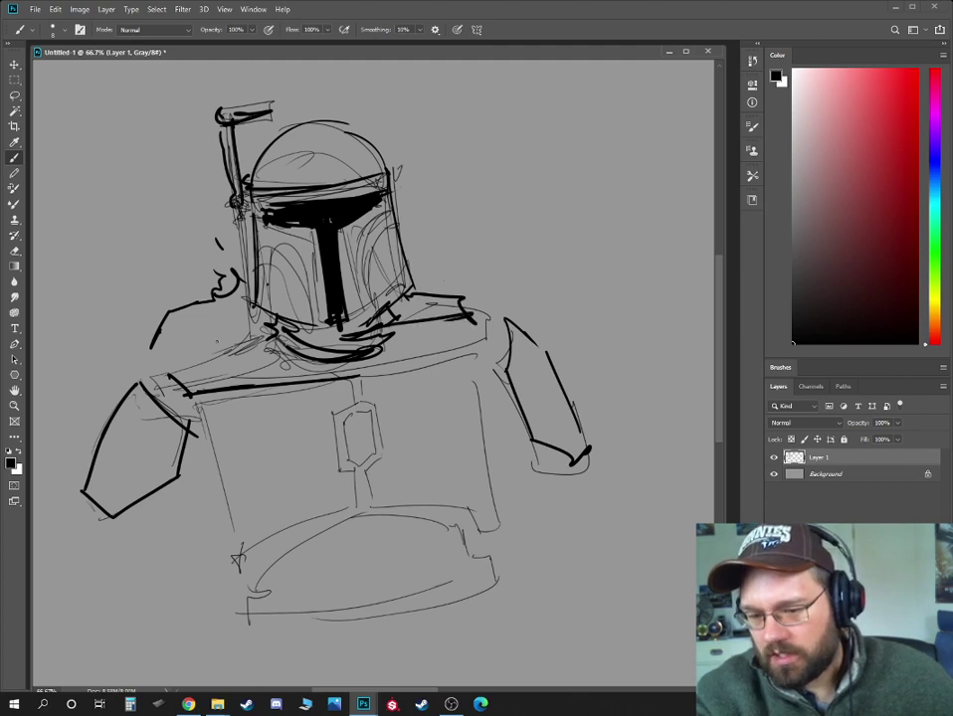
drag(182, 325, 179, 361)
drag(192, 448, 184, 469)
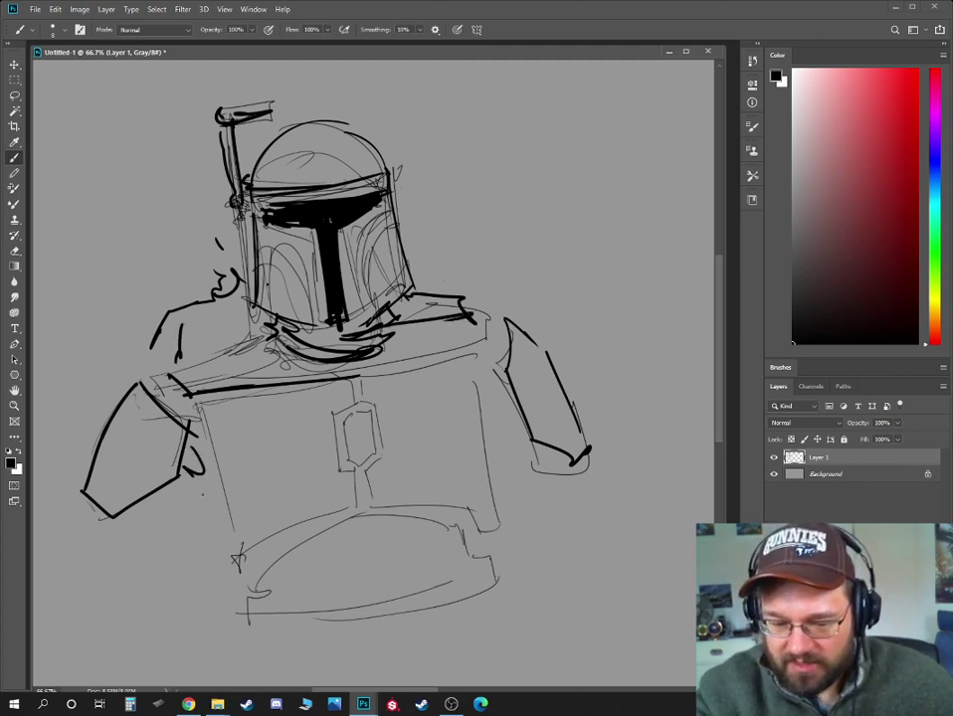
mouse_move(96, 519)
mouse_down()
mouse_move(86, 569)
mouse_move(184, 605)
mouse_up()
mouse_move(207, 519)
mouse_down()
mouse_move(197, 602)
mouse_move(100, 567)
mouse_move(186, 616)
mouse_up()
drag(529, 513, 538, 522)
drag(498, 400, 500, 443)
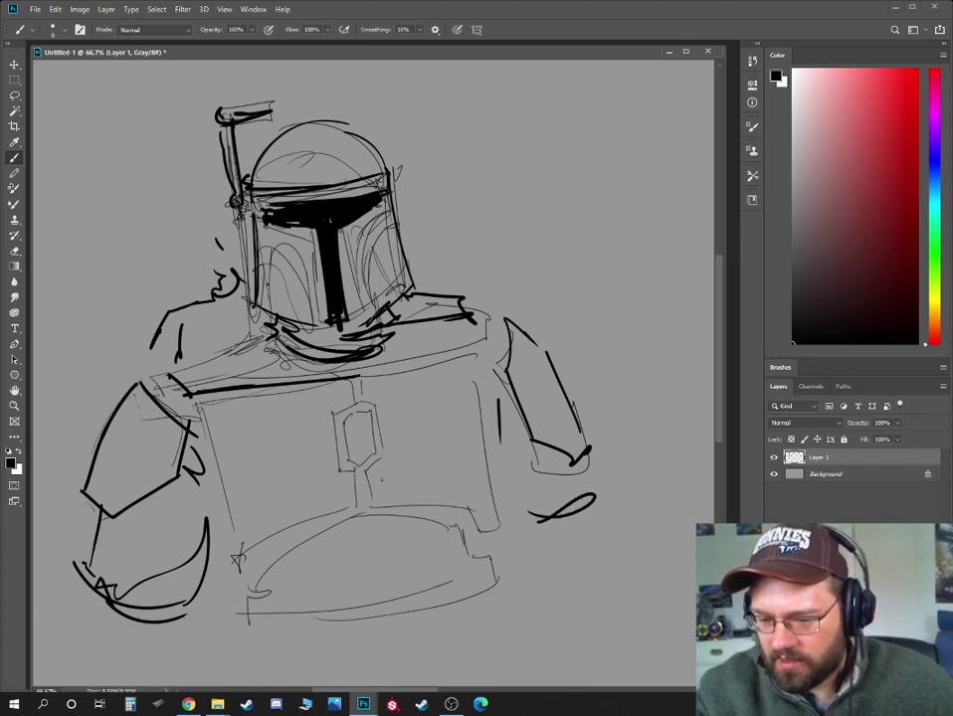
- Ink both chest plates with the hexagonal central clasp, and reinforce the collar and shoulder joint edges
mouse_move(372, 466)
mouse_down()
mouse_move(372, 503)
mouse_move(482, 528)
mouse_move(507, 496)
mouse_move(454, 370)
mouse_up()
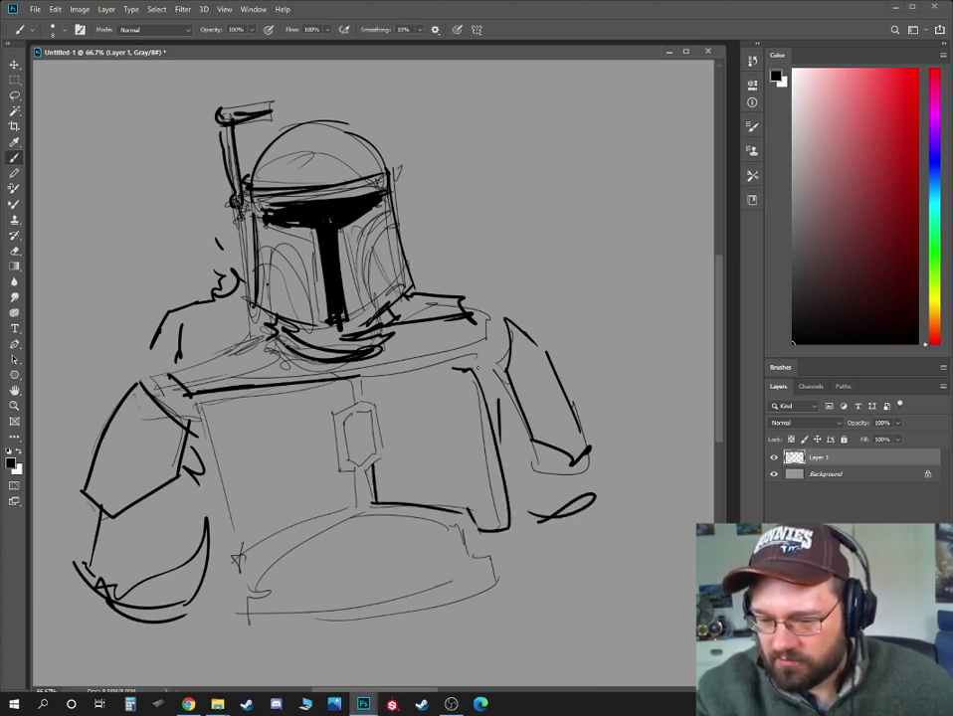
drag(377, 383, 477, 369)
drag(361, 382, 382, 459)
mouse_move(333, 414)
mouse_down()
mouse_move(341, 472)
mouse_move(359, 503)
mouse_up()
drag(360, 505, 255, 561)
mouse_move(258, 566)
mouse_down()
mouse_move(241, 571)
mouse_move(217, 475)
mouse_move(223, 407)
mouse_move(362, 379)
mouse_up()
mouse_move(276, 396)
mouse_down()
mouse_move(333, 386)
mouse_move(334, 413)
mouse_move(465, 354)
mouse_move(491, 330)
mouse_move(472, 313)
mouse_move(510, 348)
mouse_move(509, 372)
mouse_up()
drag(523, 324, 548, 354)
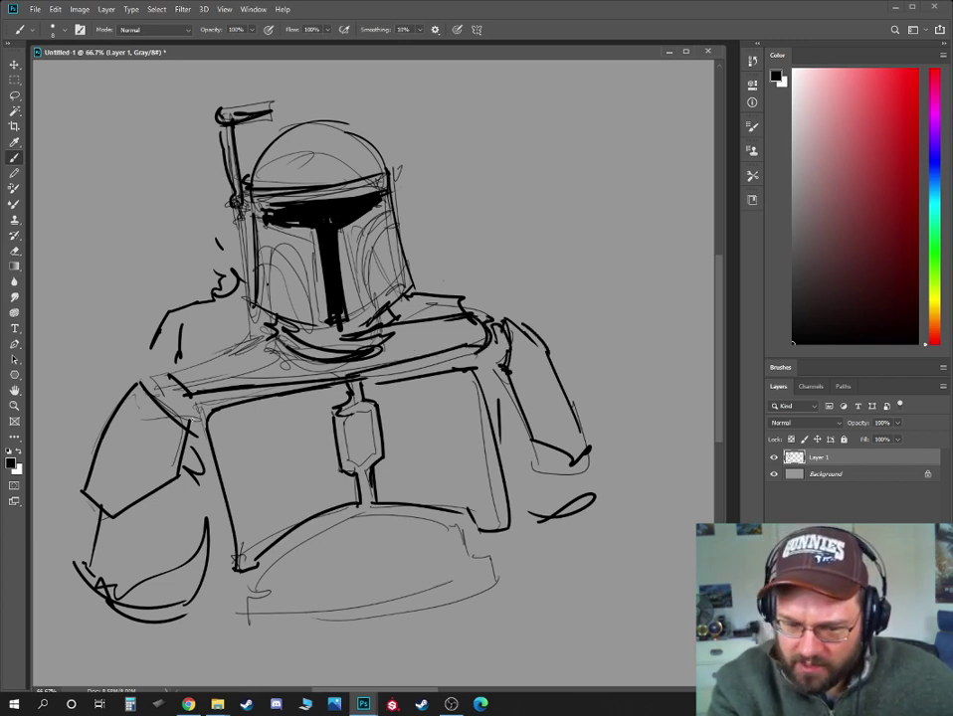
mouse_move(189, 422)
mouse_down()
mouse_move(155, 386)
mouse_move(163, 385)
mouse_up()
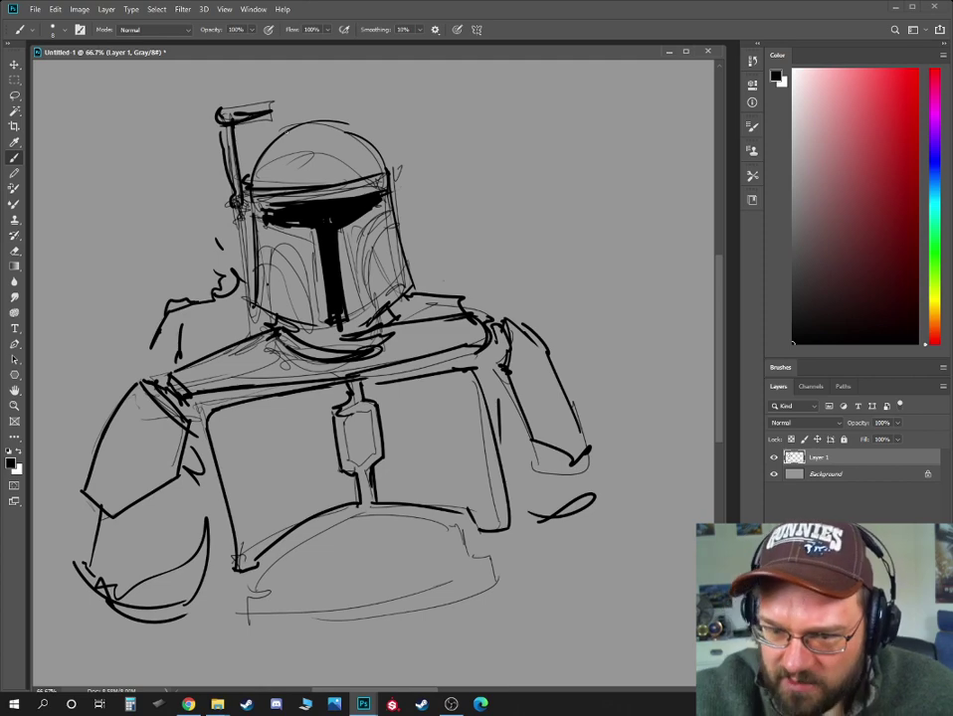
- Draw a jetpack rocket with a tapered nose behind the antenna, and thicken the curved cheek recesses on the helmet
drag(288, 184, 280, 402)
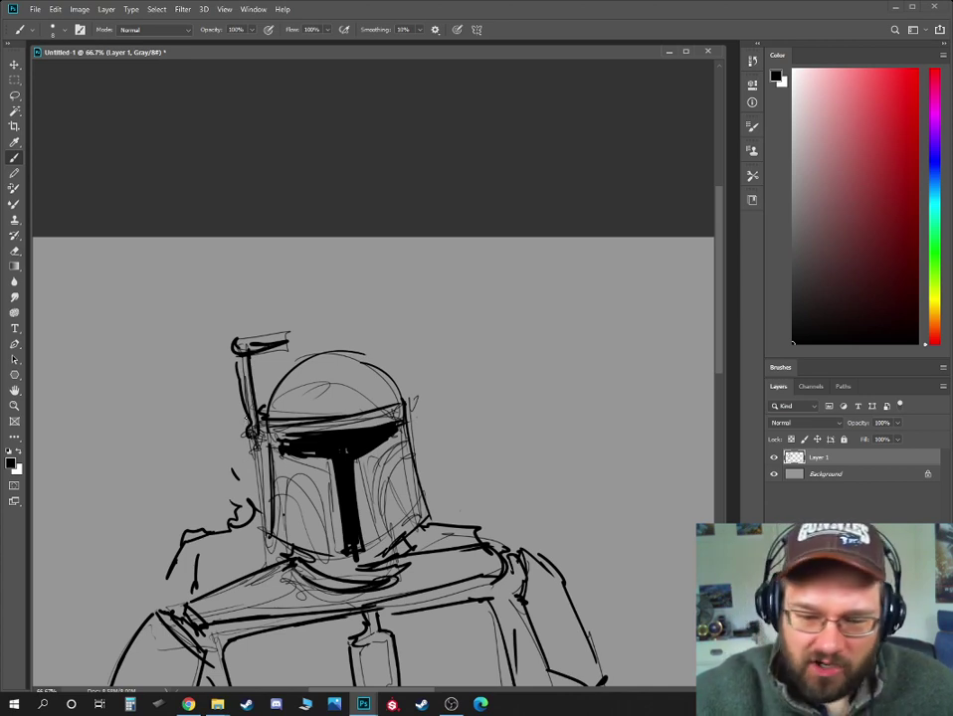
mouse_move(229, 383)
mouse_down()
mouse_move(243, 442)
mouse_move(264, 499)
mouse_up()
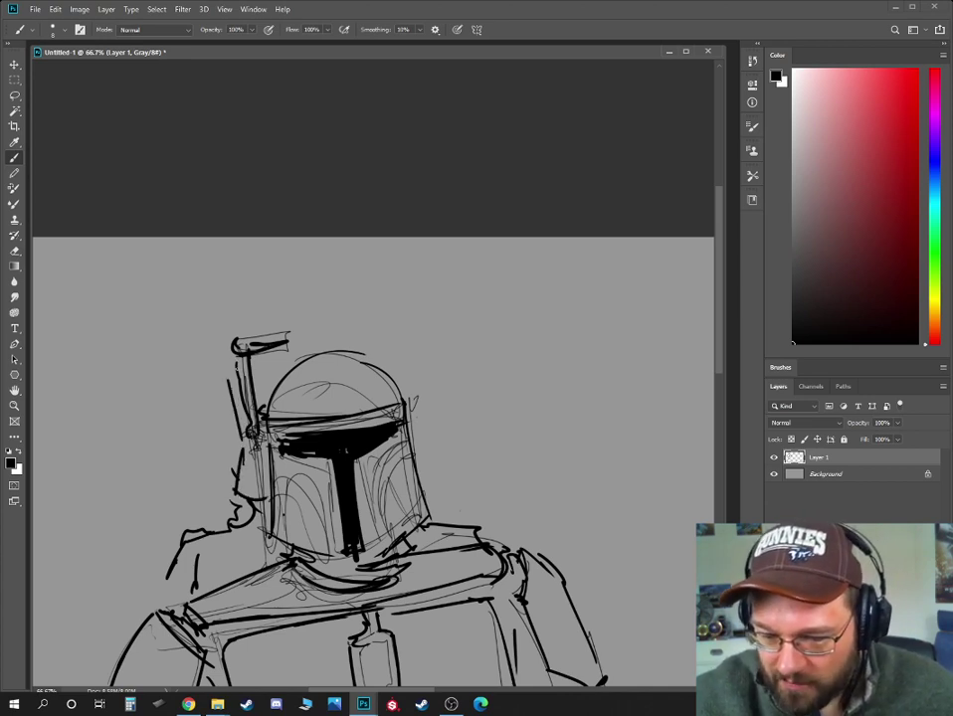
mouse_move(226, 383)
mouse_down()
mouse_move(221, 355)
mouse_move(235, 267)
mouse_move(267, 286)
mouse_move(277, 360)
mouse_up()
drag(252, 360, 278, 359)
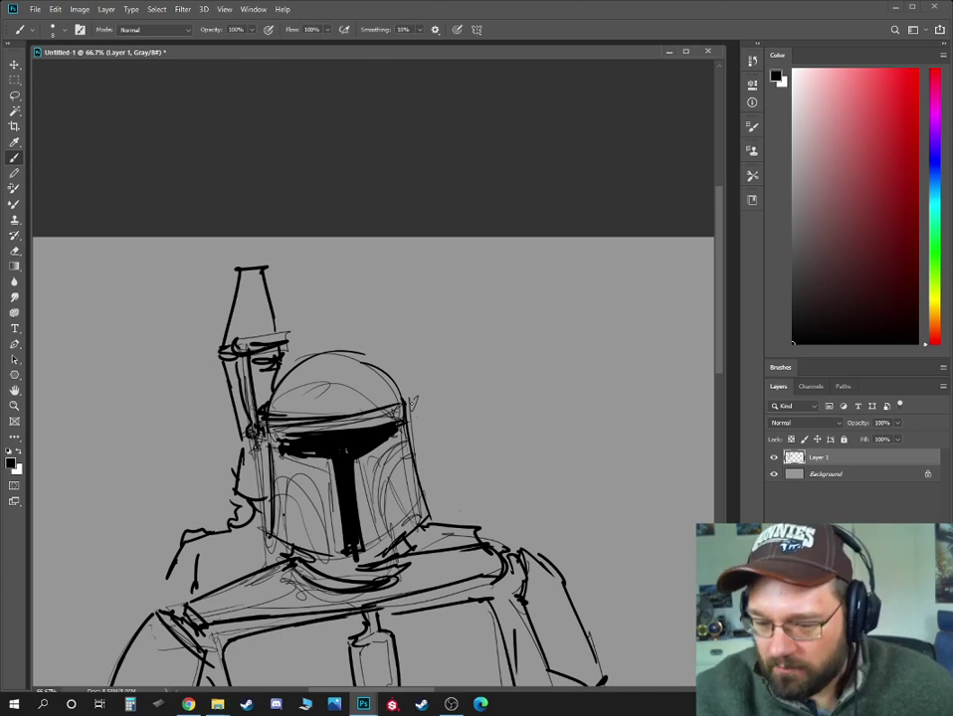
drag(414, 417, 404, 355)
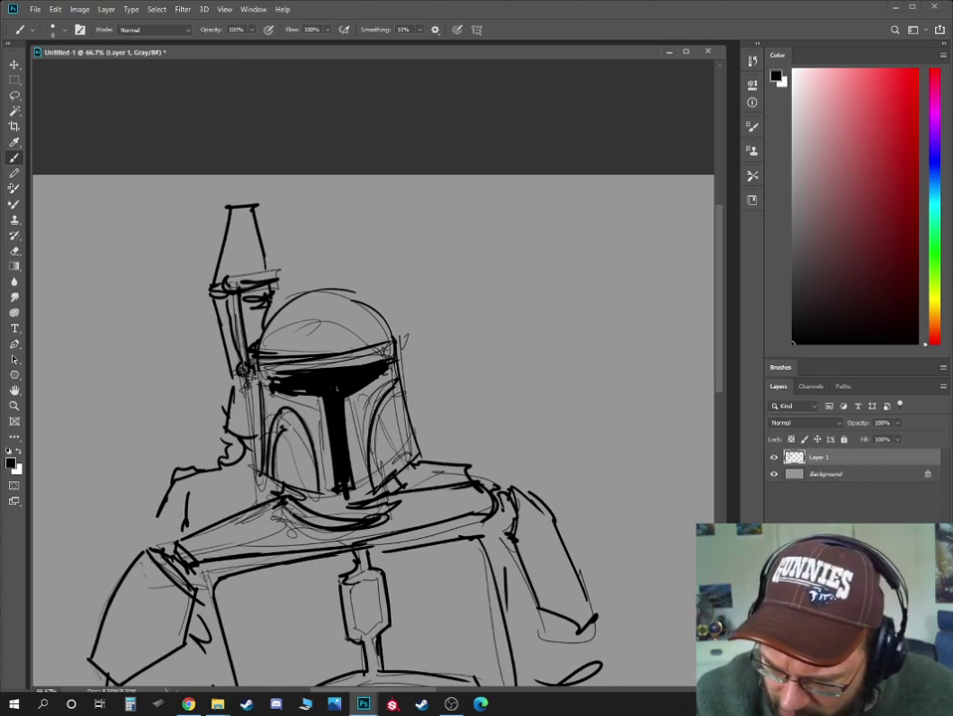
drag(383, 468, 406, 403)
- Reinforce the near forearm's edge and draw a veined leaf emblem on the chest plate closest to it
mouse_move(448, 490)
mouse_down()
mouse_move(449, 383)
mouse_move(465, 331)
mouse_up()
mouse_move(230, 499)
mouse_down()
mouse_move(207, 611)
mouse_move(227, 597)
mouse_up()
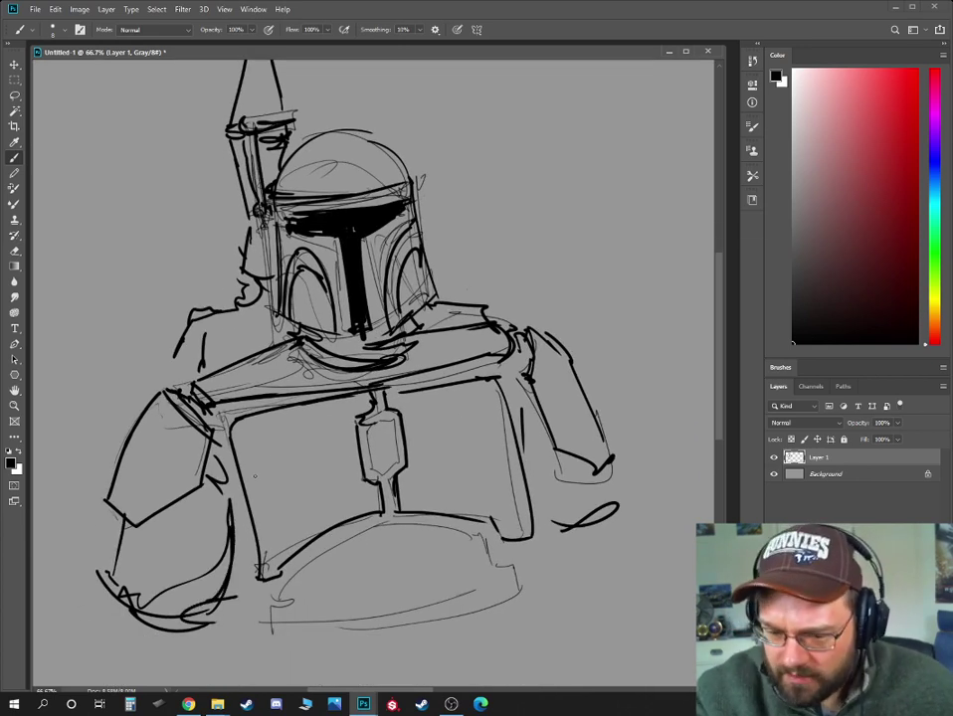
drag(256, 480, 283, 424)
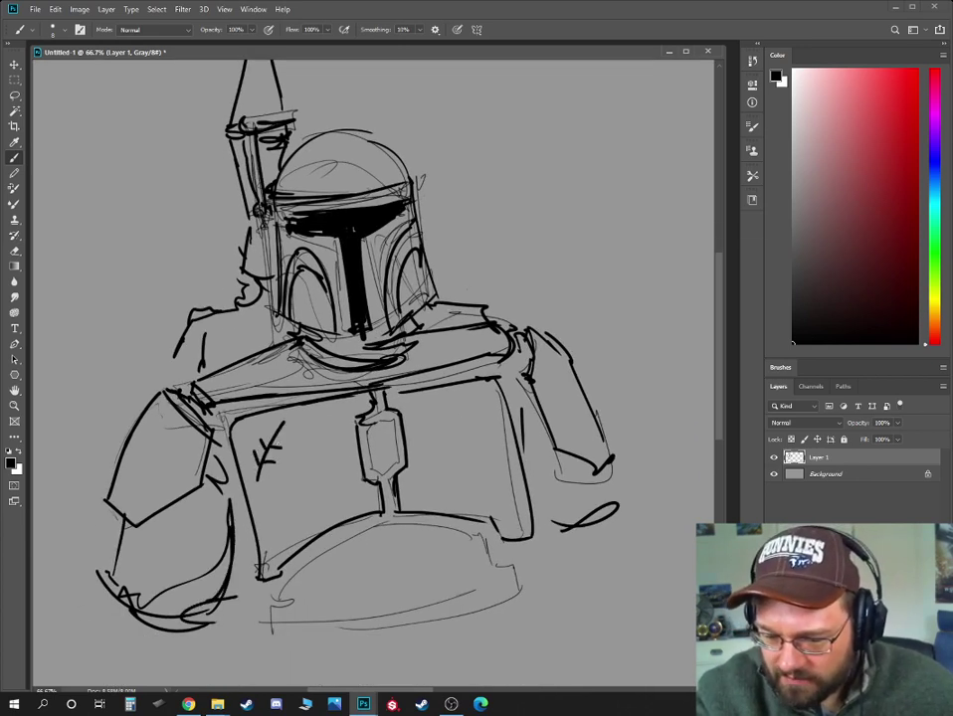
mouse_move(256, 486)
mouse_down()
mouse_move(290, 423)
mouse_move(257, 485)
mouse_up()
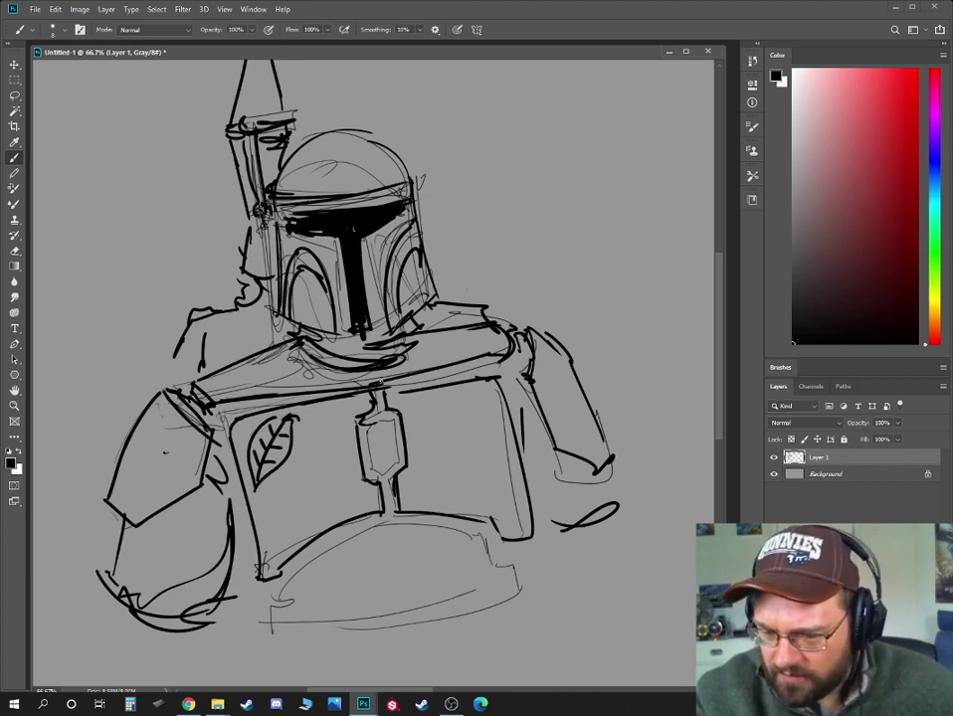
- Sketch loose cloth folds running over the near shoulder and hanging down the outside of the arm to curved, pointed ends
drag(230, 358, 152, 392)
drag(130, 410, 117, 414)
drag(94, 486, 80, 570)
mouse_move(89, 572)
mouse_down()
mouse_move(52, 639)
mouse_move(71, 663)
mouse_up()
mouse_move(92, 623)
mouse_down()
mouse_move(135, 655)
mouse_move(102, 586)
mouse_up()
drag(110, 575, 93, 488)
drag(127, 388, 276, 341)
drag(239, 366, 202, 384)
drag(131, 411, 119, 429)
drag(89, 504, 54, 537)
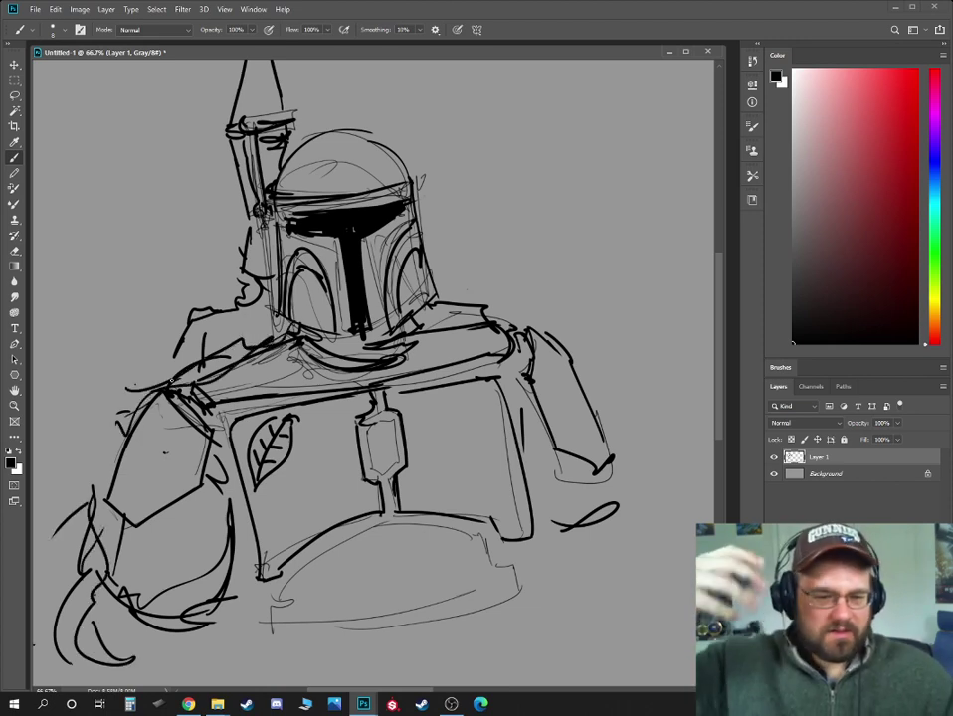
drag(171, 381, 182, 280)
drag(131, 320, 107, 440)
drag(104, 474, 57, 555)
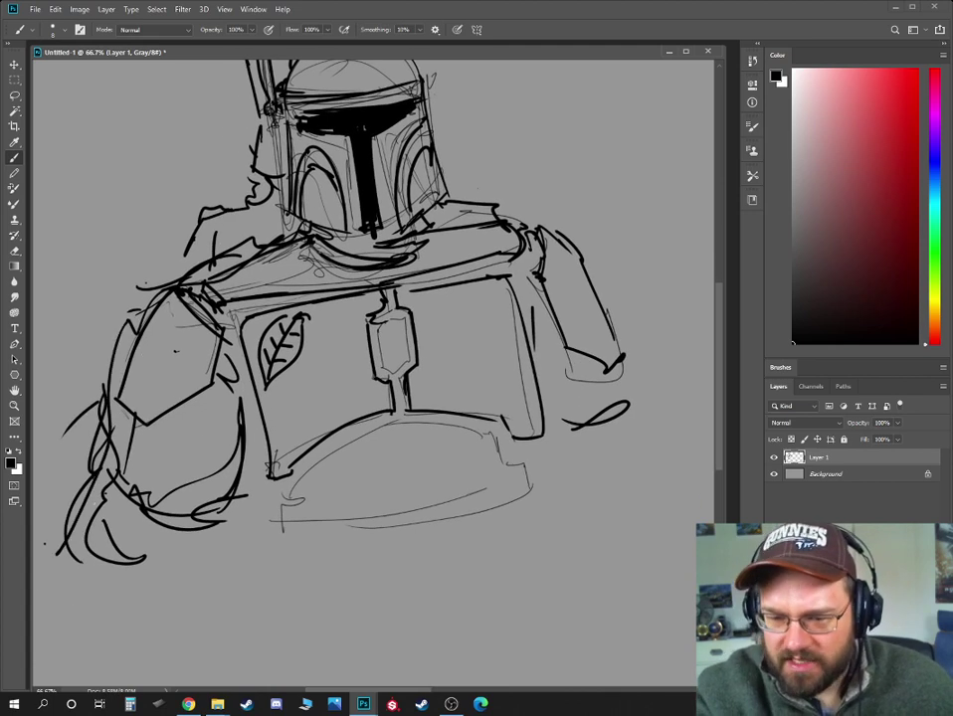
- Wrap overlapping scarf folds around the neck and across the near shoulder
mouse_move(256, 255)
mouse_down()
mouse_move(392, 274)
mouse_move(454, 225)
mouse_up()
drag(422, 245, 336, 249)
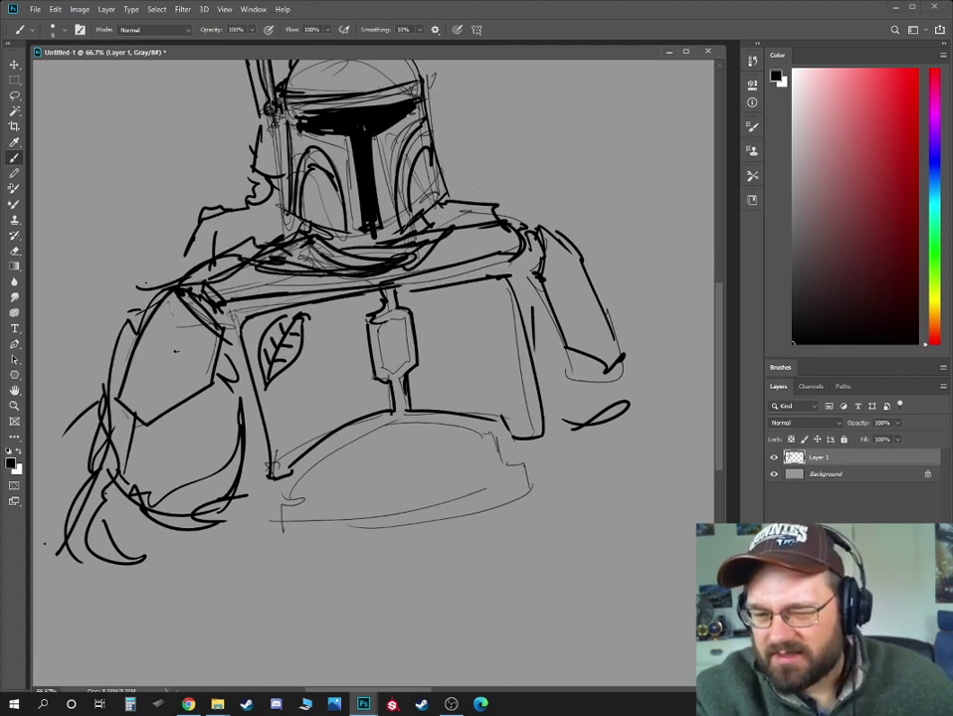
drag(238, 245, 153, 289)
drag(217, 266, 138, 320)
- Ink the arched belly plate below the chest armour, with notched ends and a curved lower edge
drag(193, 558, 227, 567)
drag(285, 506, 284, 529)
drag(265, 511, 285, 528)
mouse_move(287, 523)
mouse_down()
mouse_move(482, 498)
mouse_move(538, 465)
mouse_move(469, 436)
mouse_up()
drag(469, 432, 275, 505)
drag(283, 509, 336, 514)
- Add damage marks at the far chest plate's upper corner and a small dark emblem on the far arm plate
mouse_move(483, 316)
mouse_down()
mouse_move(505, 318)
mouse_move(516, 340)
mouse_up()
mouse_move(486, 289)
mouse_down()
mouse_move(501, 305)
mouse_move(496, 291)
mouse_up()
drag(494, 281, 513, 308)
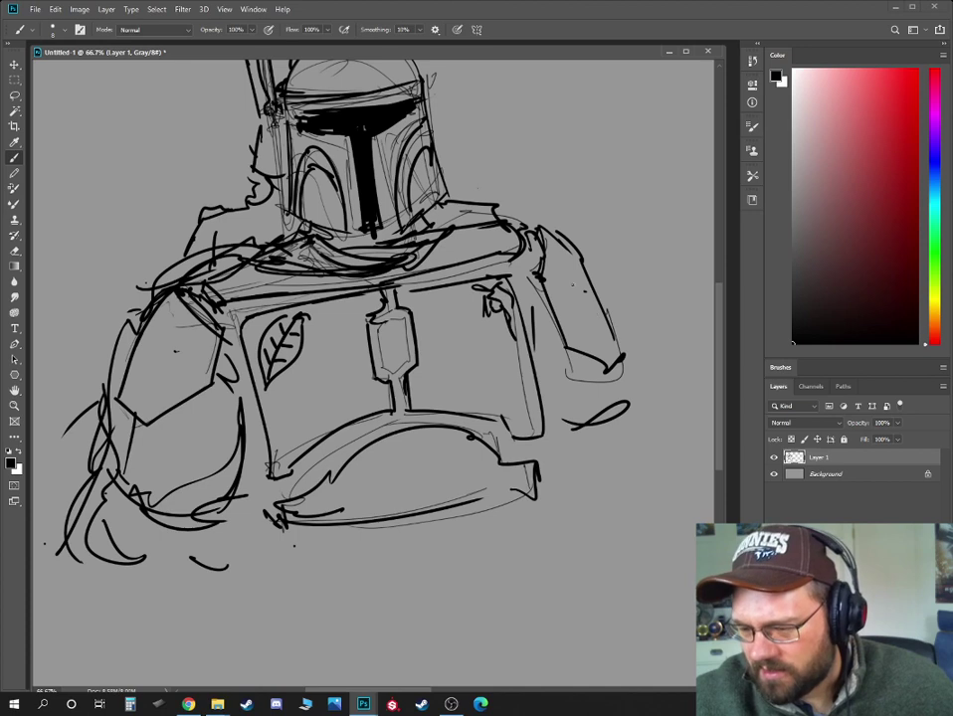
mouse_move(572, 288)
mouse_down()
mouse_move(594, 308)
mouse_move(567, 298)
mouse_move(593, 303)
mouse_move(587, 328)
mouse_move(603, 334)
mouse_move(601, 314)
mouse_up()
drag(582, 269, 595, 305)
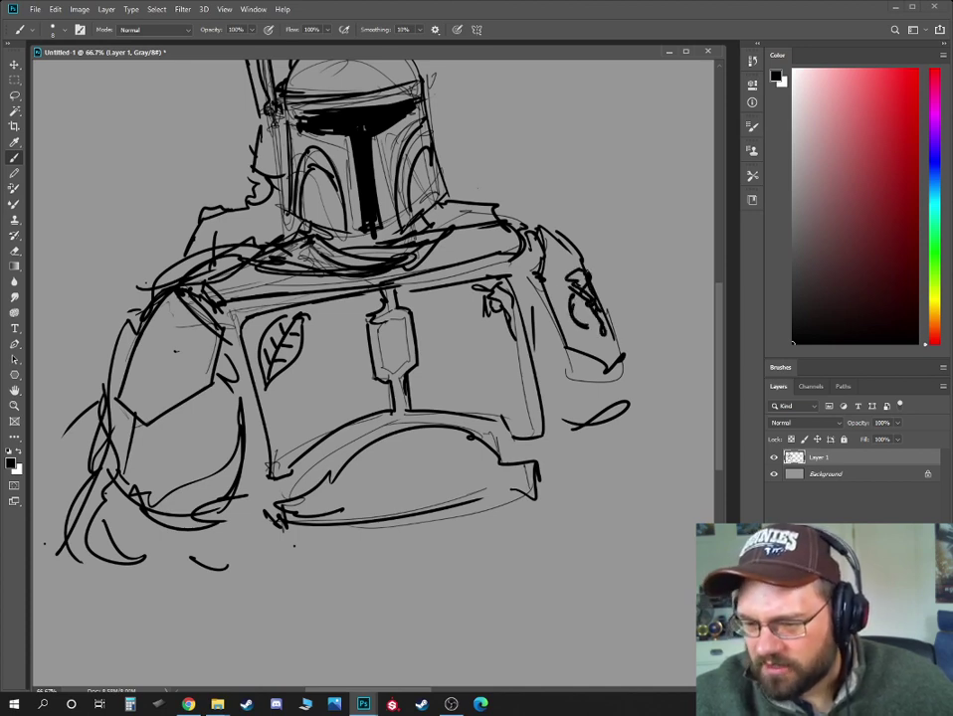
- Thicken the far arm plate's side and lower rim, and scribble loose folds for the arm beneath it
drag(532, 266, 583, 370)
drag(564, 359, 618, 365)
mouse_move(617, 367)
mouse_down()
mouse_move(585, 377)
mouse_move(566, 369)
mouse_up()
drag(555, 452, 555, 465)
mouse_move(604, 428)
mouse_down()
mouse_move(573, 481)
mouse_move(629, 407)
mouse_move(622, 502)
mouse_move(601, 522)
mouse_up()
drag(522, 577, 609, 565)
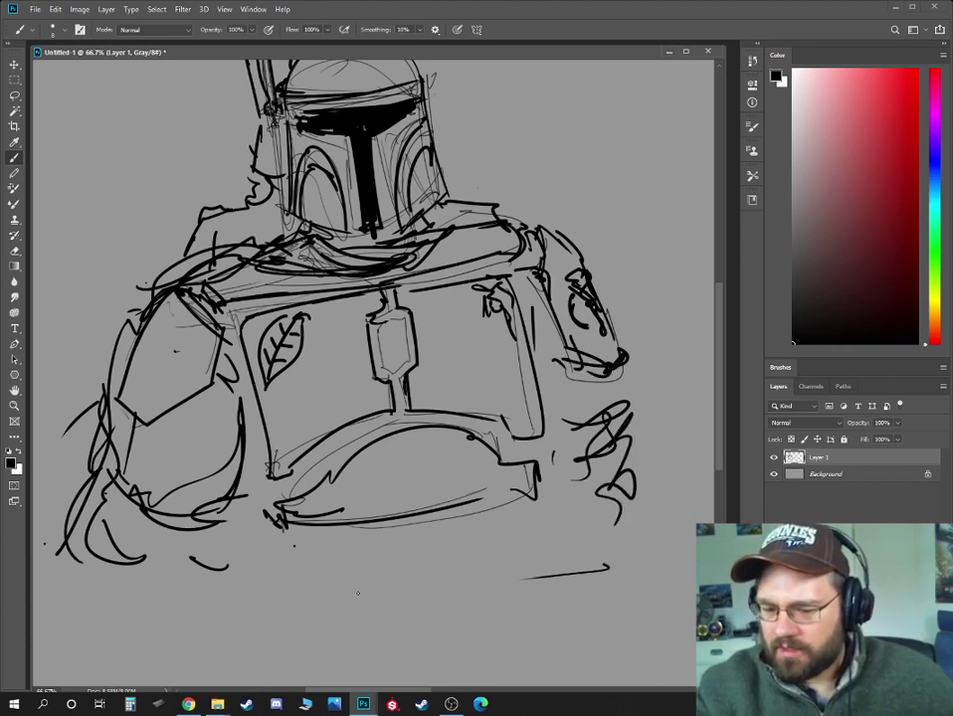
- Draw the waist curve under the belly plate and rough diagonal lines leading down from it
mouse_move(167, 555)
mouse_down()
mouse_move(157, 622)
mouse_move(246, 649)
mouse_up()
drag(305, 575, 326, 570)
drag(254, 512, 345, 567)
mouse_move(234, 499)
mouse_down()
mouse_move(270, 519)
mouse_move(435, 531)
mouse_up()
mouse_move(406, 525)
mouse_down()
mouse_move(433, 539)
mouse_move(474, 594)
mouse_up()
drag(447, 528, 465, 563)
- Draw two long cylinders running diagonally down from the waist, with rounded ends and lengthwise lines along the lower one
drag(497, 567, 349, 415)
drag(320, 366, 489, 511)
mouse_move(312, 402)
mouse_down()
mouse_move(383, 467)
mouse_move(490, 512)
mouse_up()
drag(453, 505, 487, 513)
drag(328, 453, 281, 494)
drag(312, 509, 416, 600)
drag(355, 451, 503, 577)
drag(503, 577, 396, 587)
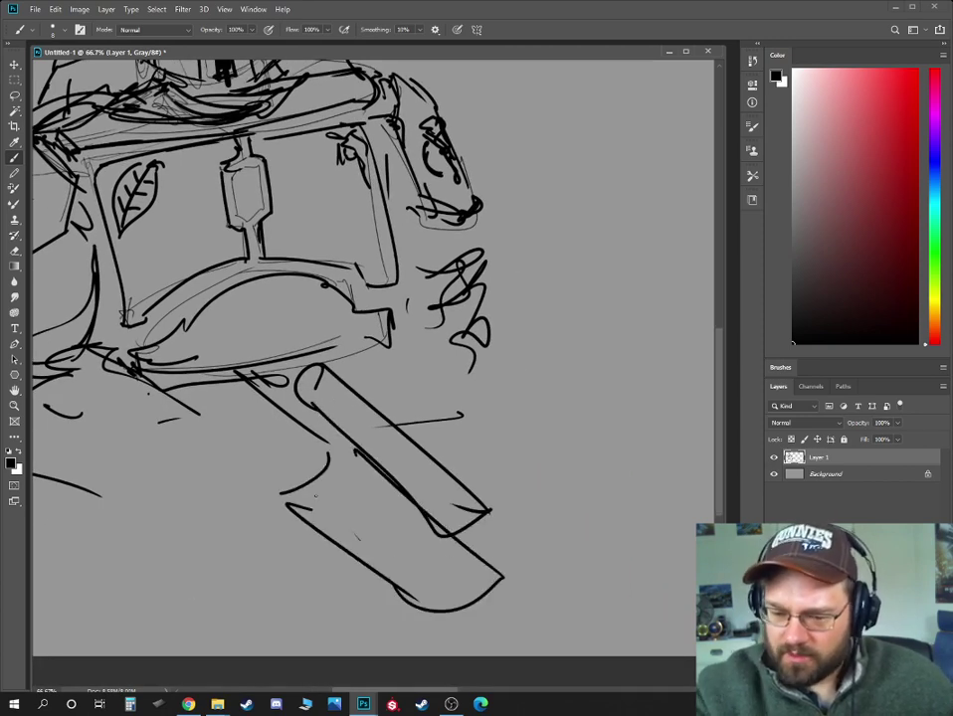
drag(308, 487, 460, 604)
mouse_move(326, 474)
mouse_down()
mouse_move(459, 604)
mouse_move(497, 606)
mouse_up()
drag(349, 470, 502, 576)
- Draw a shorter, thicker cylinder below the near arm, with an inner tube ending in a dark round opening
key(ctrl+minus)
drag(235, 409, 251, 429)
mouse_move(210, 406)
mouse_down()
mouse_move(276, 458)
mouse_move(254, 497)
mouse_up()
drag(160, 459, 252, 492)
mouse_move(252, 498)
mouse_down()
mouse_move(296, 458)
mouse_move(288, 518)
mouse_up()
mouse_move(128, 396)
mouse_down()
mouse_move(124, 438)
mouse_move(197, 473)
mouse_move(181, 414)
mouse_move(208, 453)
mouse_move(212, 482)
mouse_move(177, 460)
mouse_move(197, 458)
mouse_up()
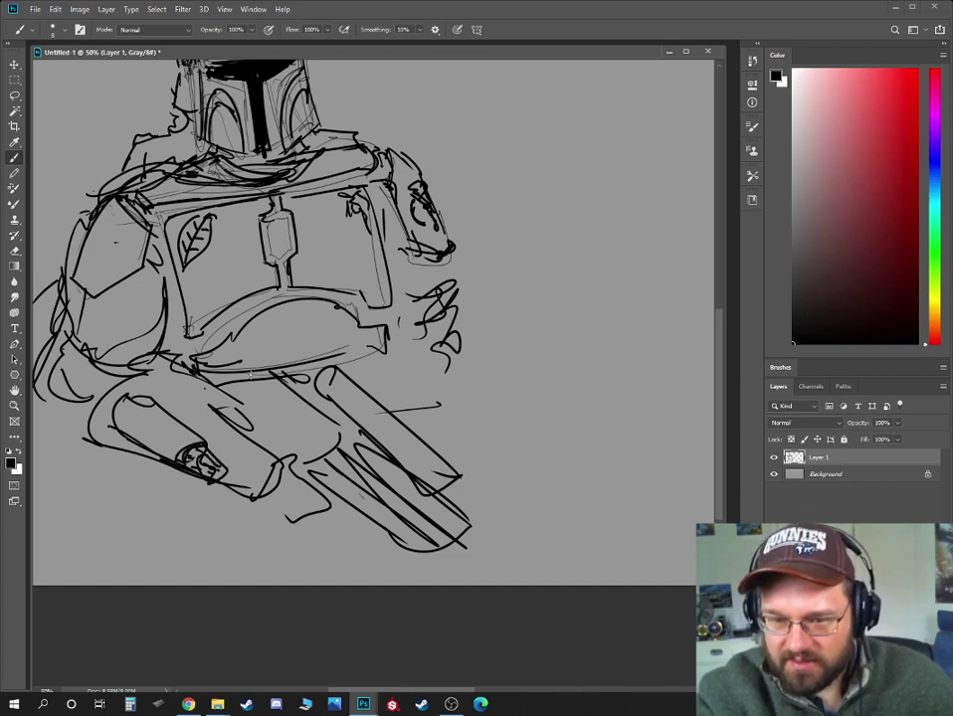
- Add a second narrow tube with a dark end along the short cylinder, and extend its lower outline and nearby folds
drag(441, 405, 457, 435)
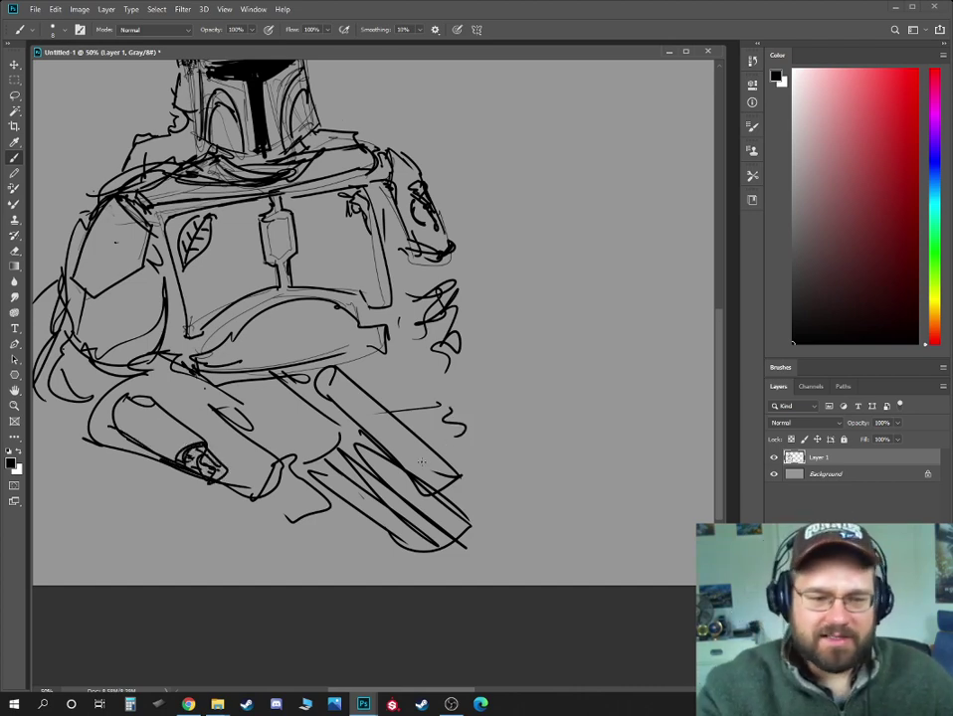
mouse_move(166, 384)
mouse_down()
mouse_move(237, 432)
mouse_move(213, 435)
mouse_up()
mouse_move(185, 408)
mouse_down()
mouse_move(239, 446)
mouse_move(217, 447)
mouse_move(224, 429)
mouse_up()
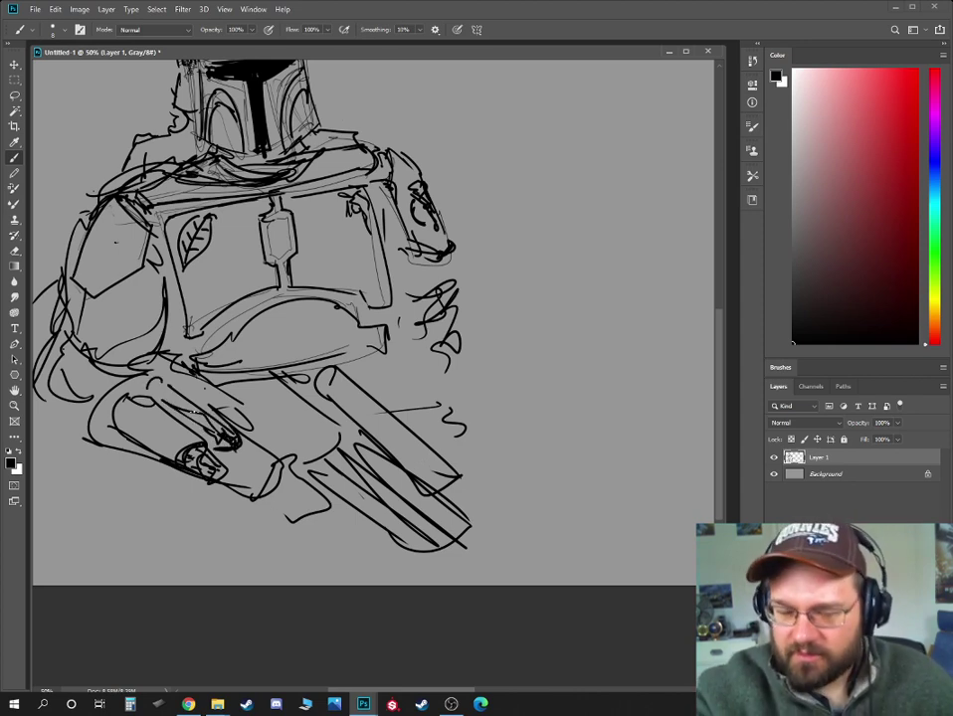
drag(151, 382, 220, 430)
mouse_move(154, 401)
mouse_down()
mouse_move(194, 406)
mouse_move(267, 460)
mouse_move(171, 489)
mouse_up()
mouse_move(108, 475)
mouse_down()
mouse_move(87, 442)
mouse_move(97, 409)
mouse_up()
drag(89, 399, 76, 419)
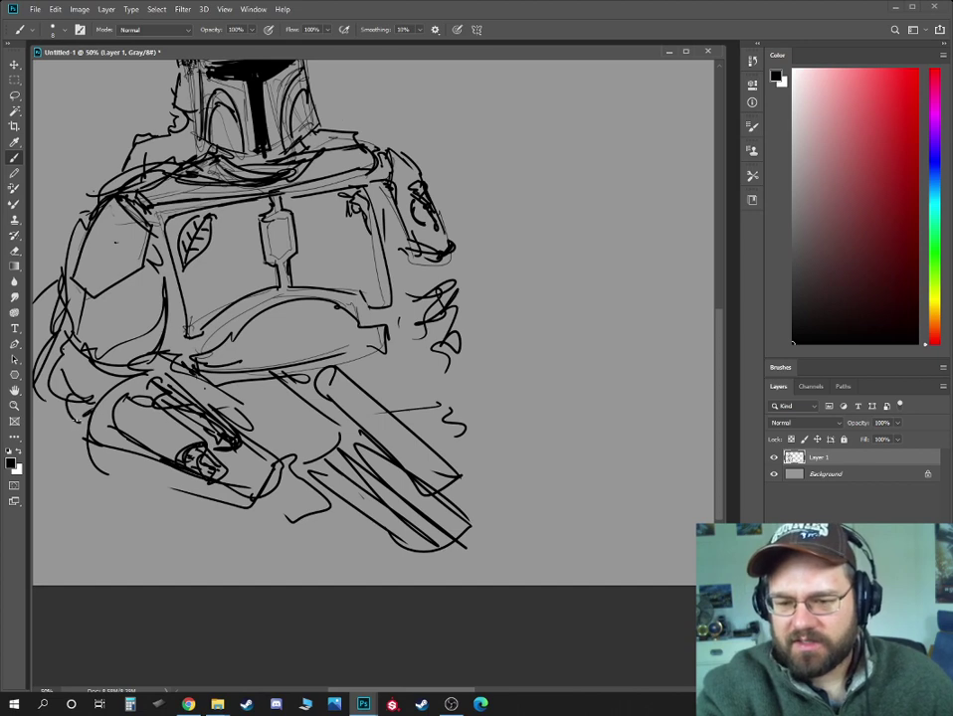
- Draw the gloved hand between the short cylinder and the long ones with knuckle lines, a blocky outline and ragged folds below
drag(201, 381, 280, 459)
drag(278, 463, 353, 491)
drag(353, 492, 341, 515)
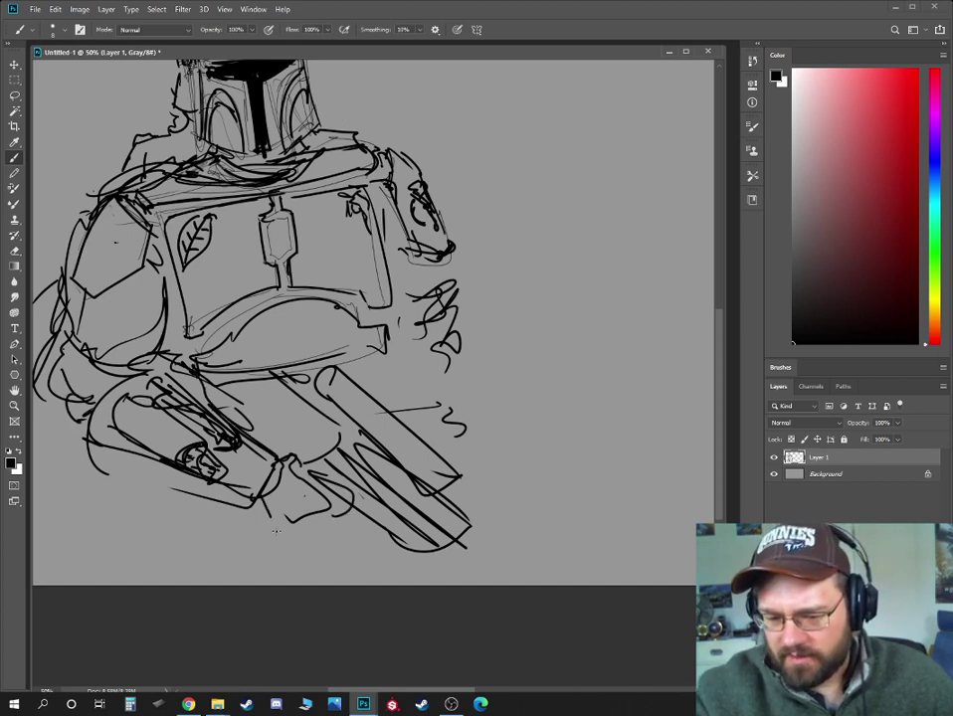
drag(276, 531, 340, 517)
mouse_move(291, 464)
mouse_down()
mouse_move(318, 491)
mouse_move(312, 467)
mouse_up()
mouse_move(312, 471)
mouse_down()
mouse_move(359, 489)
mouse_move(336, 528)
mouse_up()
drag(292, 538, 326, 541)
drag(338, 528, 362, 540)
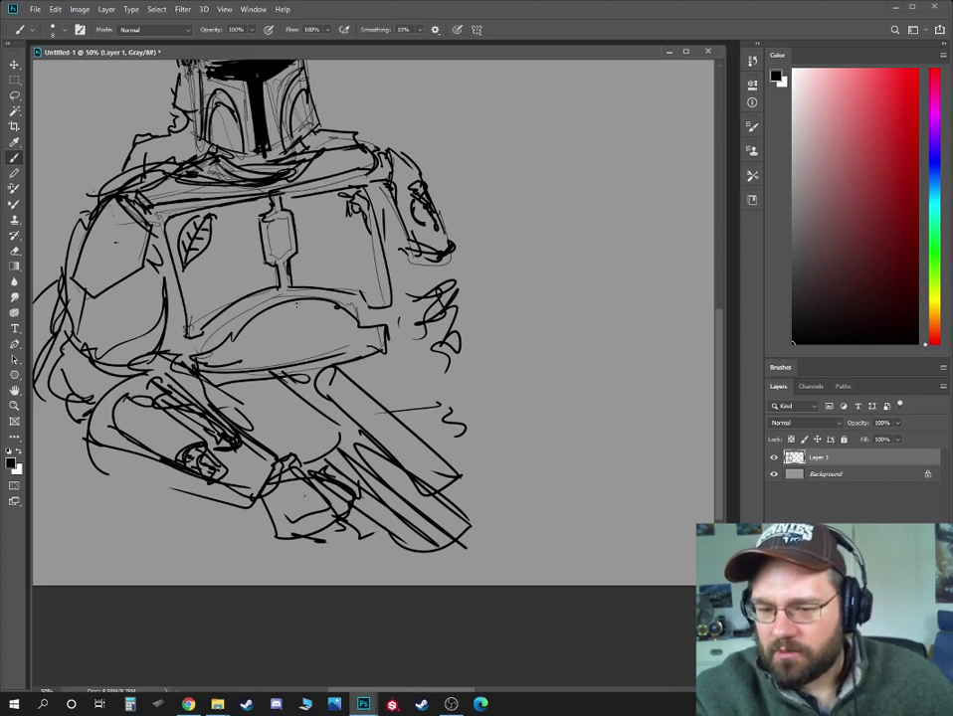
- Reinforce the outlines and rounded ends of the two long diagonal cylinders and the contour where they meet the hand
drag(475, 244, 543, 319)
mouse_move(386, 449)
mouse_down()
mouse_move(399, 479)
mouse_move(534, 573)
mouse_move(501, 522)
mouse_up()
mouse_move(439, 500)
mouse_down()
mouse_move(410, 528)
mouse_move(528, 600)
mouse_up()
drag(423, 527, 519, 593)
mouse_move(394, 543)
mouse_down()
mouse_move(400, 501)
mouse_move(248, 455)
mouse_up()
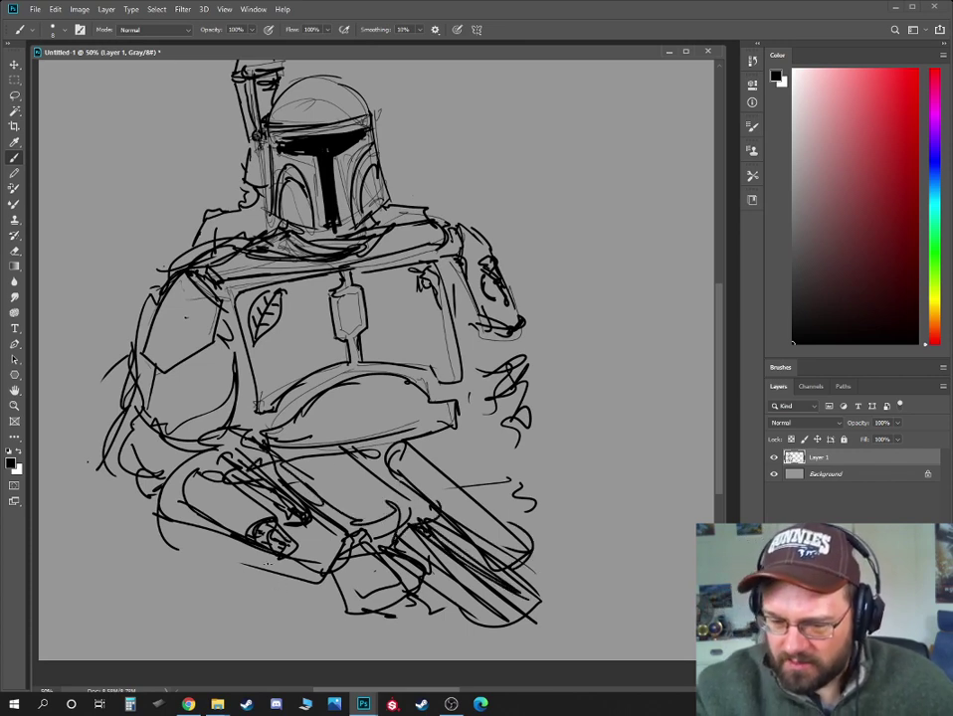
- Add looping shapes under the short cylinder and a long cape edge sweeping down from the near elbow and curling inward
mouse_move(238, 553)
mouse_down()
mouse_move(241, 570)
mouse_move(260, 571)
mouse_up()
mouse_move(265, 559)
mouse_down()
mouse_move(276, 589)
mouse_move(318, 585)
mouse_up()
mouse_move(300, 566)
mouse_down()
mouse_move(316, 581)
mouse_move(221, 589)
mouse_move(219, 619)
mouse_up()
mouse_move(130, 487)
mouse_down()
mouse_move(110, 624)
mouse_move(248, 643)
mouse_up()
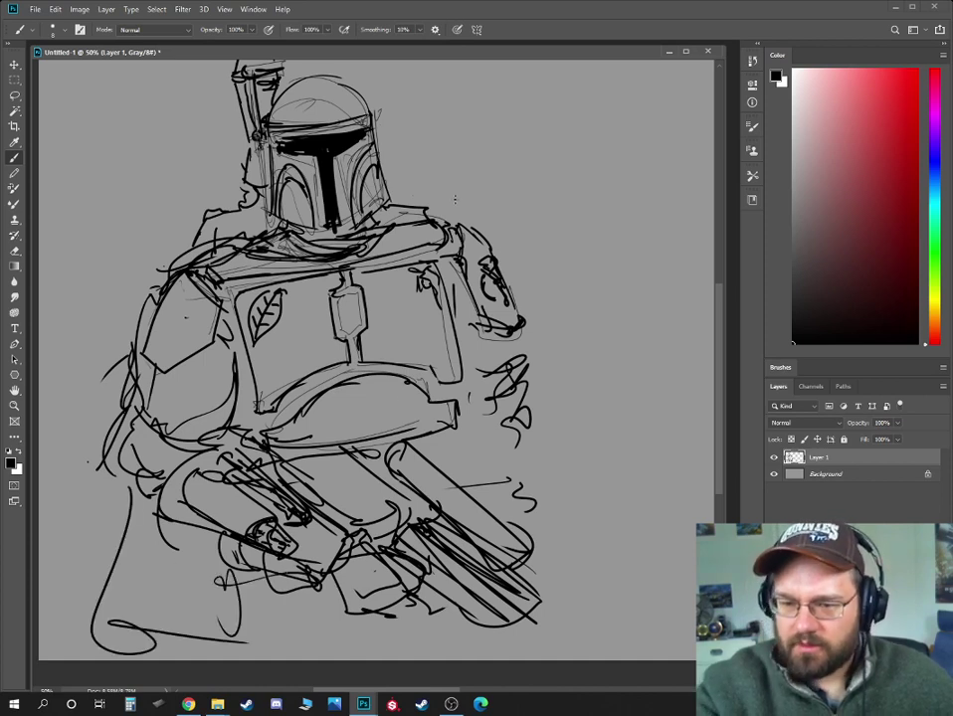
- Sketch the far forearm and hand with rough crossing strokes beside the chest plate and down towards the long cylinders
drag(332, 132, 317, 207)
key(ctrl+minus)
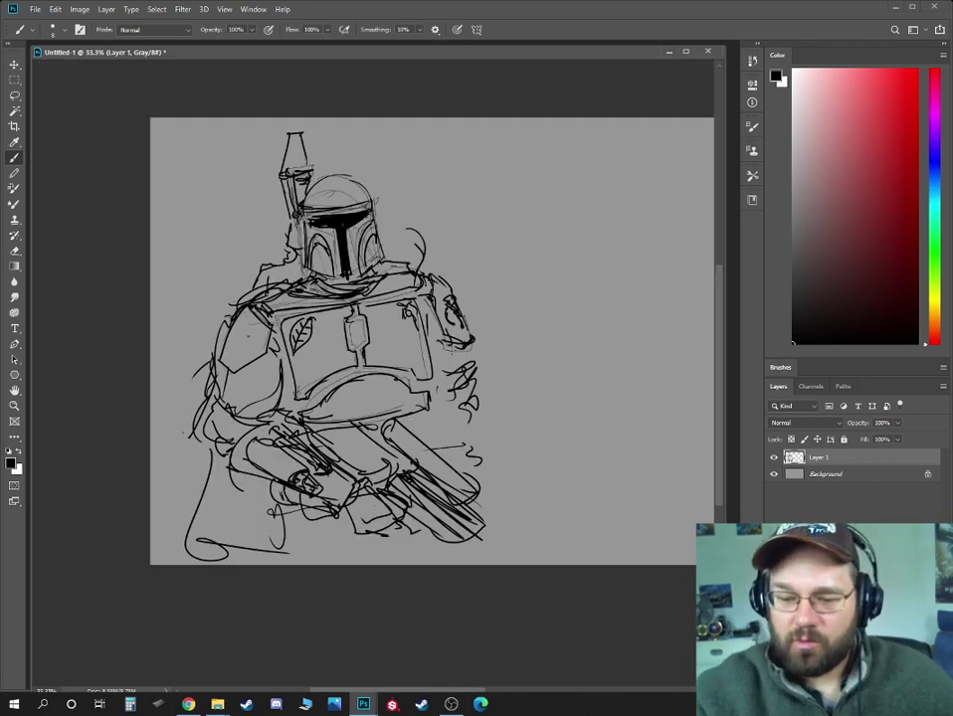
drag(425, 340, 463, 383)
drag(477, 344, 439, 392)
drag(429, 392, 453, 418)
drag(451, 419, 446, 433)
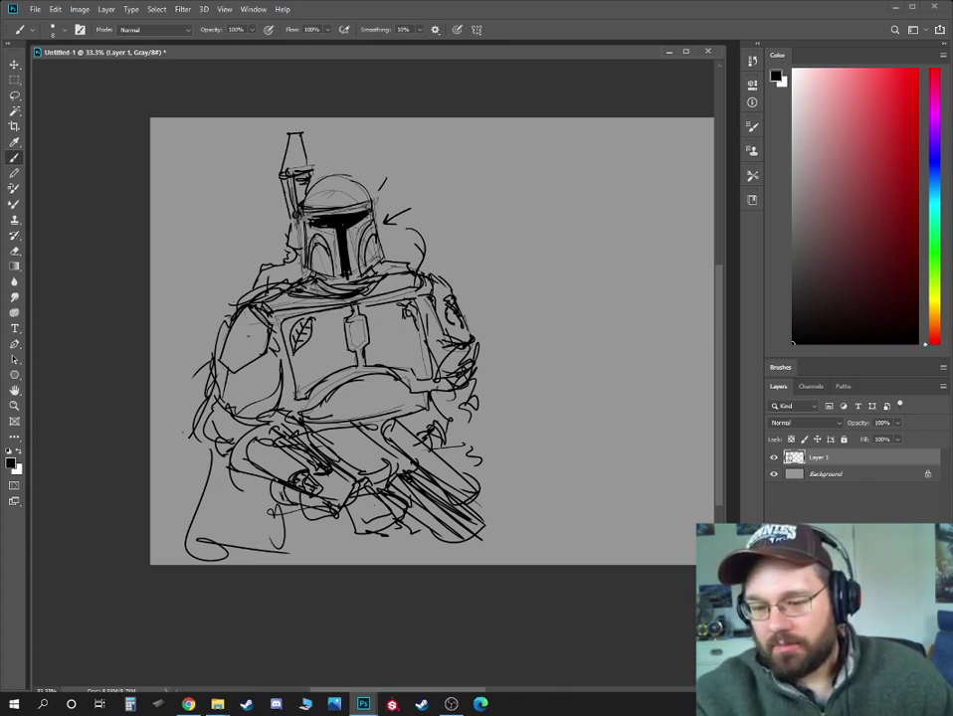
- Mark the bounty hunter's overlapping forms with straight lines across both shoulders and a long line outward from the belly plate
drag(451, 249, 403, 323)
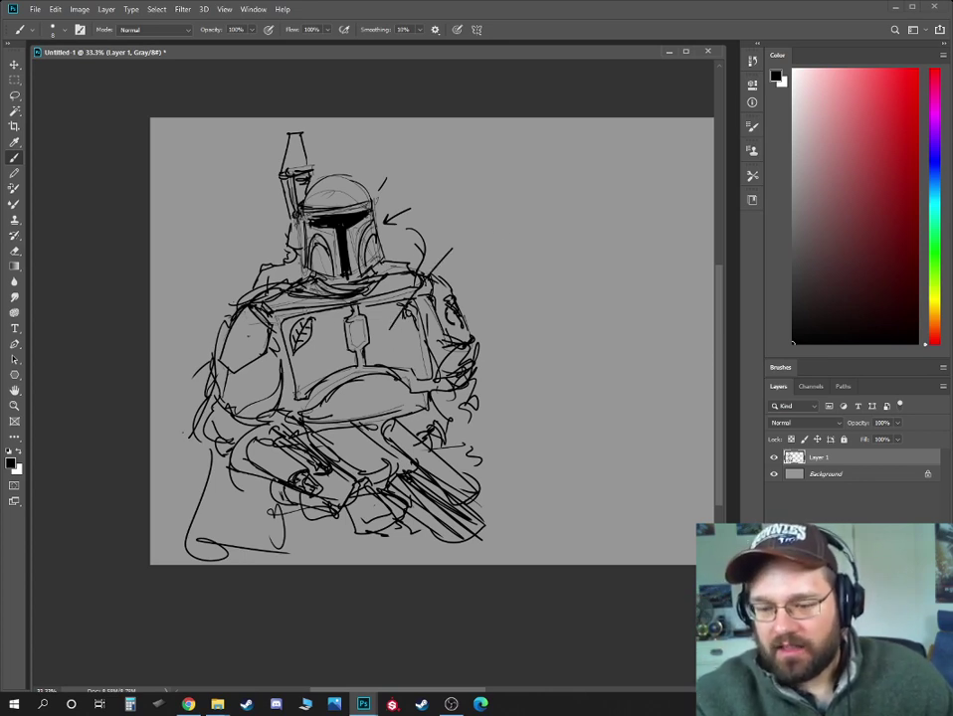
drag(241, 261, 299, 286)
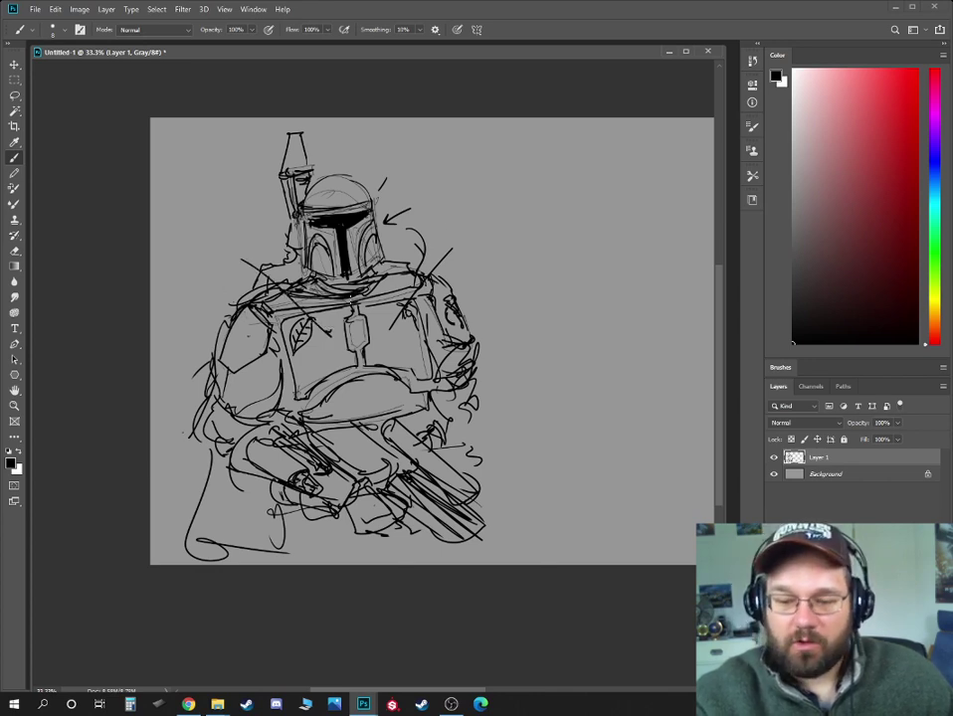
drag(217, 285, 246, 339)
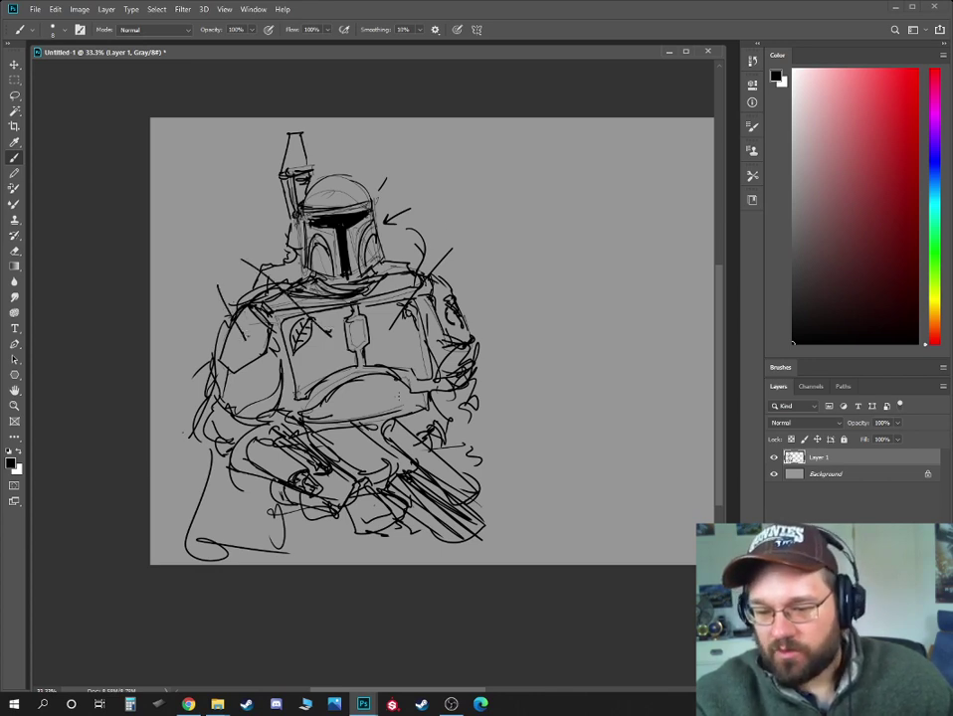
drag(453, 391, 532, 373)
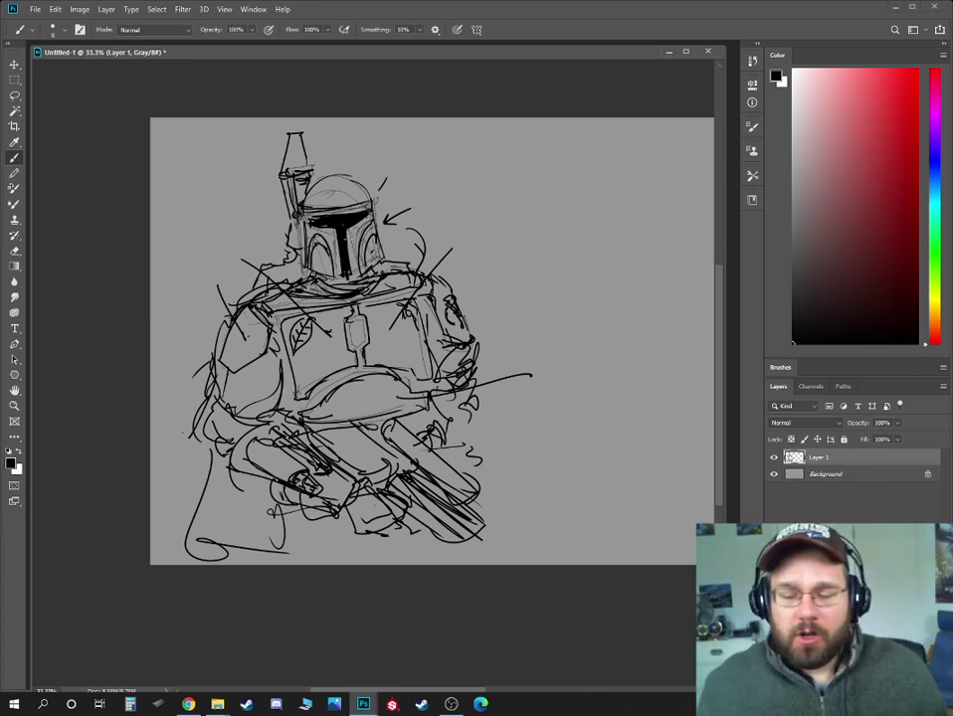
- Start a second figure on the empty canvas with a nose wedge, a curved eye opening and arcs around the head sphere
drag(537, 268, 318, 283)
key(ctrl+plus)
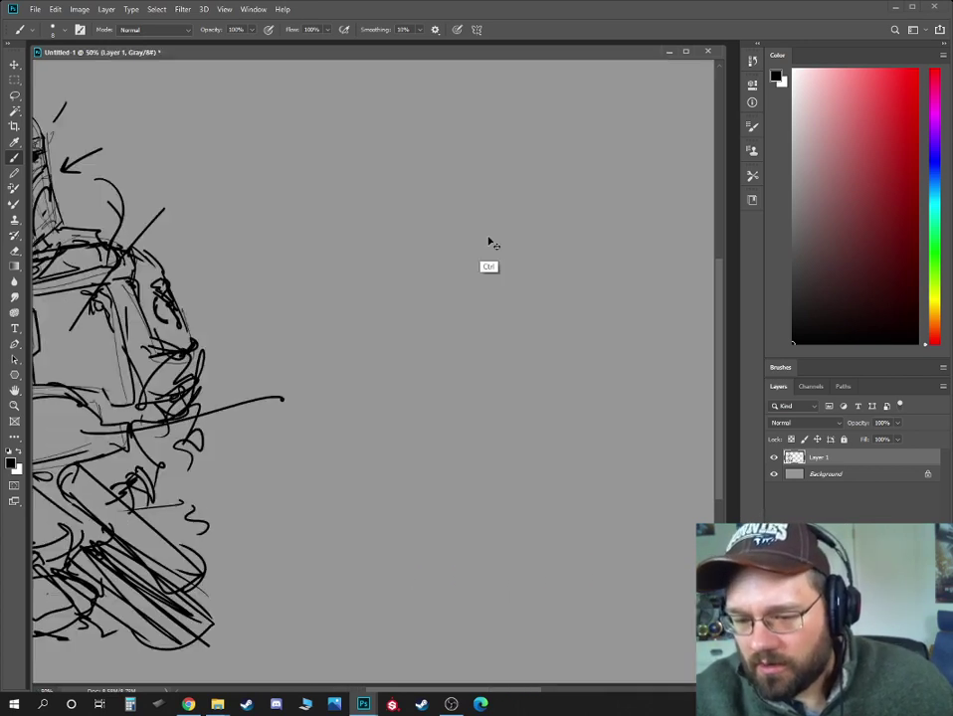
mouse_move(453, 247)
mouse_down()
mouse_move(452, 329)
mouse_move(423, 265)
mouse_move(454, 275)
mouse_up()
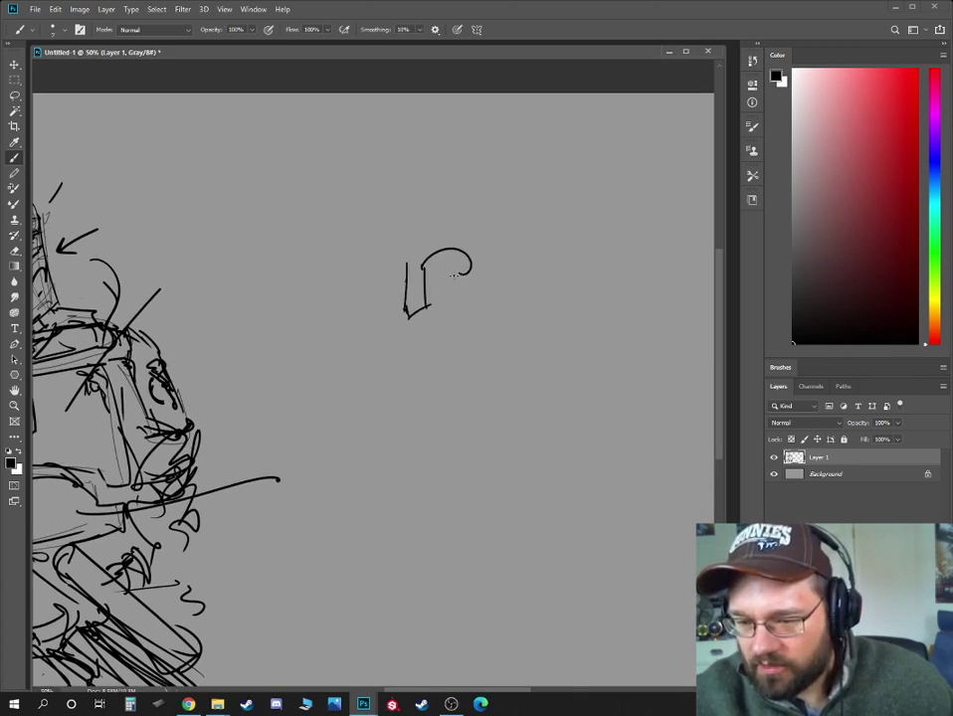
drag(378, 275, 404, 205)
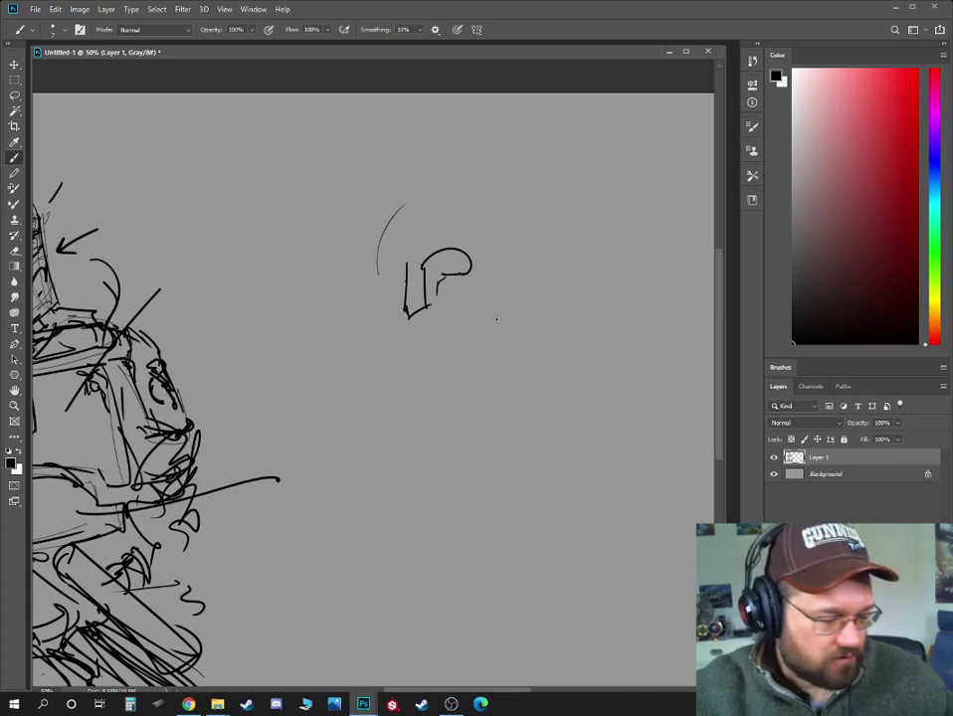
drag(522, 191, 551, 247)
drag(459, 372, 439, 373)
- Complete the second figure's head sphere and ear curve, and add the jaw, a cylindrical neck and a curved neckline
mouse_move(388, 203)
mouse_down()
mouse_move(531, 248)
mouse_move(438, 336)
mouse_up()
mouse_move(396, 247)
mouse_down()
mouse_move(390, 298)
mouse_move(453, 371)
mouse_up()
mouse_move(504, 237)
mouse_down()
mouse_move(494, 290)
mouse_move(447, 357)
mouse_up()
mouse_move(413, 353)
mouse_down()
mouse_move(421, 381)
mouse_move(506, 316)
mouse_move(491, 372)
mouse_up()
mouse_move(452, 400)
mouse_down()
mouse_move(457, 324)
mouse_move(418, 336)
mouse_up()
mouse_move(404, 361)
mouse_down()
mouse_move(409, 332)
mouse_move(522, 292)
mouse_up()
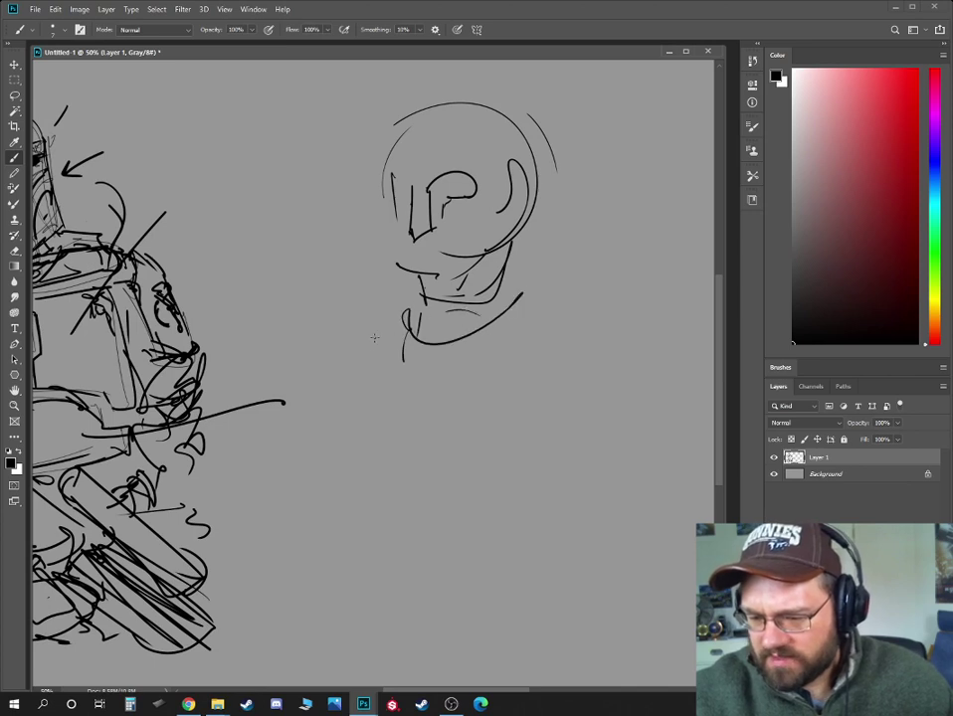
- Draw the second figure's torso with sloping shoulders, tapering sides, a rounded waist and simple curves marking the chest
mouse_move(381, 316)
mouse_down()
mouse_move(349, 459)
mouse_move(402, 429)
mouse_move(471, 507)
mouse_move(564, 418)
mouse_up()
drag(530, 293, 605, 344)
drag(381, 298, 367, 311)
drag(348, 438, 368, 537)
mouse_move(350, 522)
mouse_down()
mouse_move(356, 582)
mouse_move(386, 625)
mouse_up()
drag(436, 646, 527, 637)
mouse_move(512, 634)
mouse_down()
mouse_move(543, 584)
mouse_move(550, 497)
mouse_up()
mouse_move(476, 411)
mouse_down()
mouse_move(503, 434)
mouse_move(486, 399)
mouse_up()
- Draw the near shoulder as a rounded cap with an angled lower edge, and run the upper arm down from it
drag(586, 332, 566, 435)
drag(578, 405, 634, 409)
drag(563, 426, 630, 378)
mouse_move(533, 434)
mouse_down()
mouse_move(456, 355)
mouse_move(493, 382)
mouse_up()
drag(485, 357, 556, 398)
drag(495, 388, 517, 487)
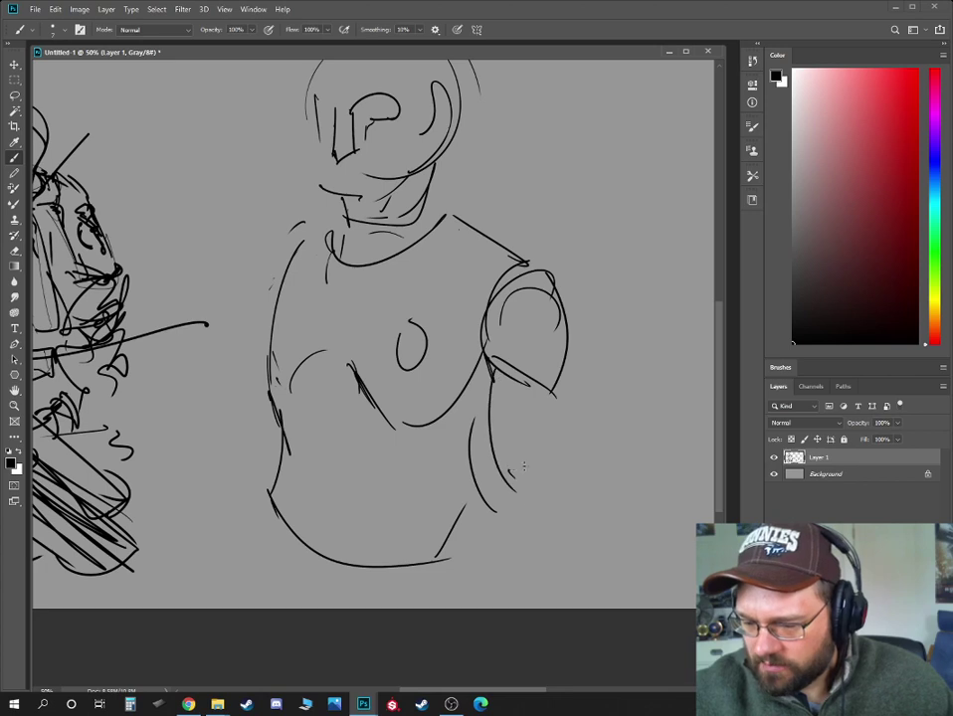
- Finish the near arm with an elbow and cylindrical forearm, and outline the far arm along the torso's other side
drag(564, 350, 587, 507)
mouse_move(509, 462)
mouse_down()
mouse_move(539, 504)
mouse_move(528, 497)
mouse_move(499, 586)
mouse_up()
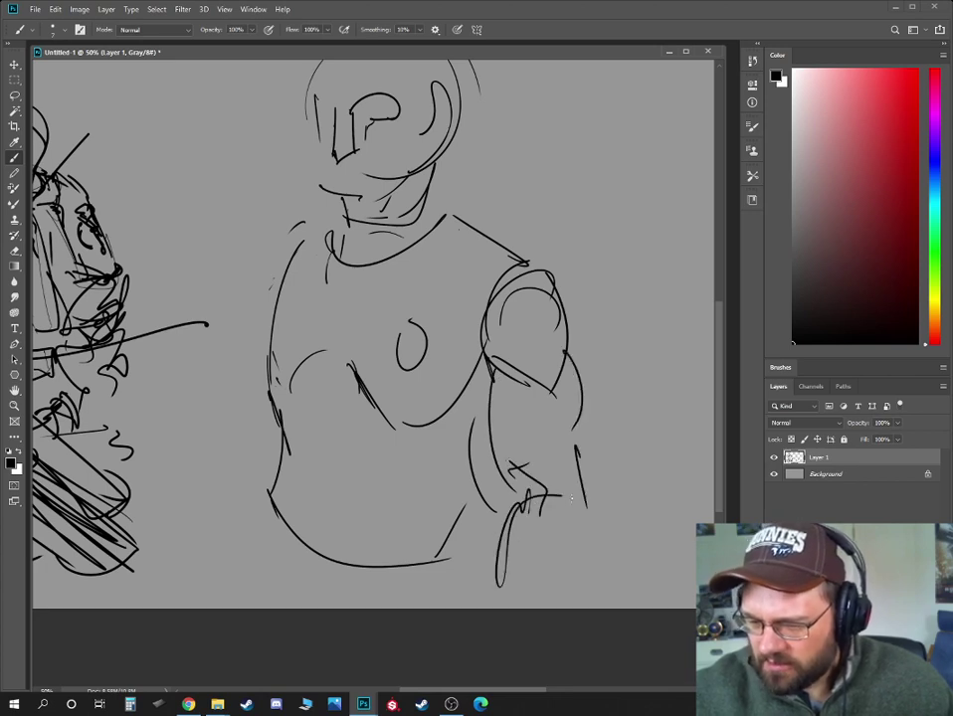
drag(509, 503, 557, 597)
mouse_move(298, 227)
mouse_down()
mouse_move(254, 288)
mouse_move(187, 559)
mouse_up()
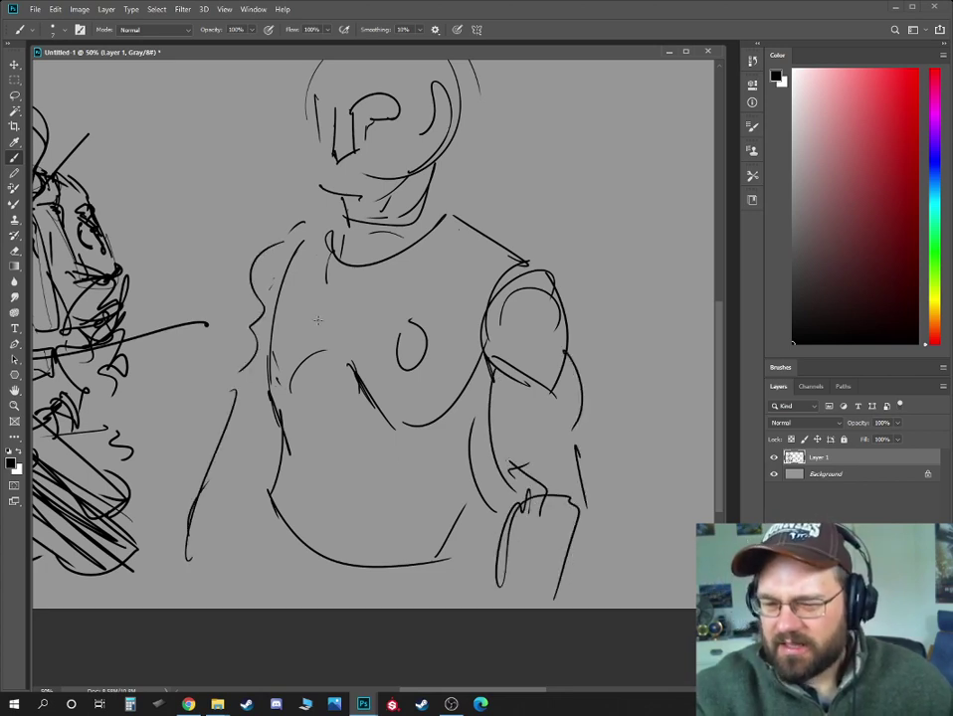
- Wrap a thick collar around the neck, double the shoulder line and arm opening, and build up the shoulder cap's upper edge
mouse_move(327, 235)
mouse_down()
mouse_move(444, 211)
mouse_move(437, 224)
mouse_up()
mouse_move(308, 214)
mouse_down()
mouse_move(393, 264)
mouse_move(410, 260)
mouse_up()
mouse_move(438, 230)
mouse_down()
mouse_move(495, 259)
mouse_move(483, 318)
mouse_move(492, 415)
mouse_up()
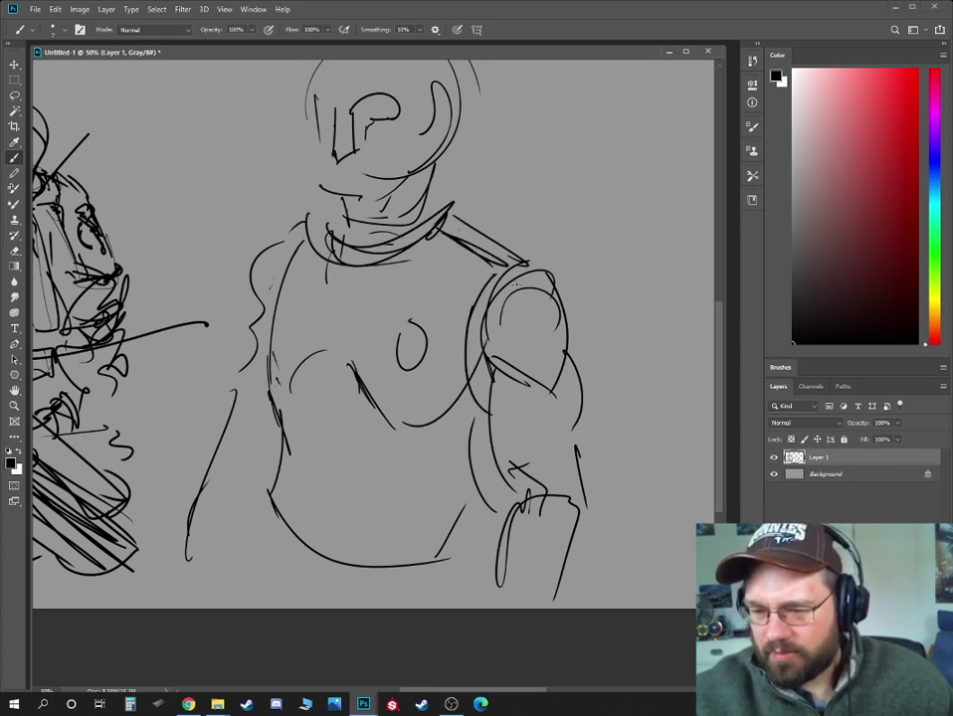
drag(483, 300, 554, 282)
mouse_move(550, 281)
mouse_down()
mouse_move(525, 306)
mouse_move(547, 272)
mouse_up()
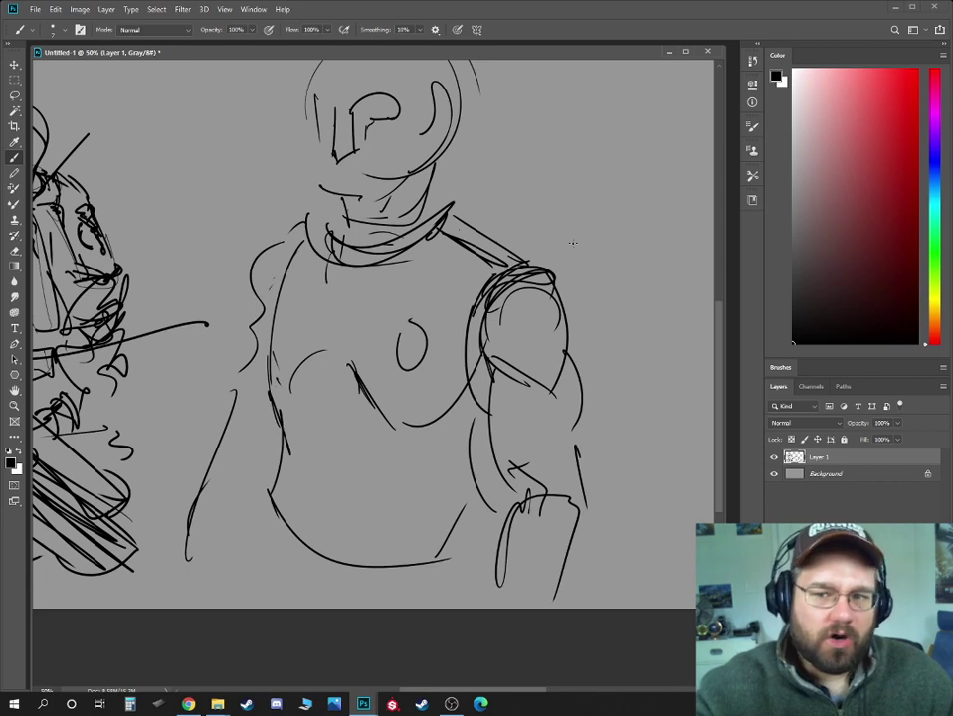
- Add curved contour lines around the outer side and across the front of the near shoulder cap
mouse_move(557, 286)
mouse_down()
mouse_move(573, 317)
mouse_move(565, 368)
mouse_up()
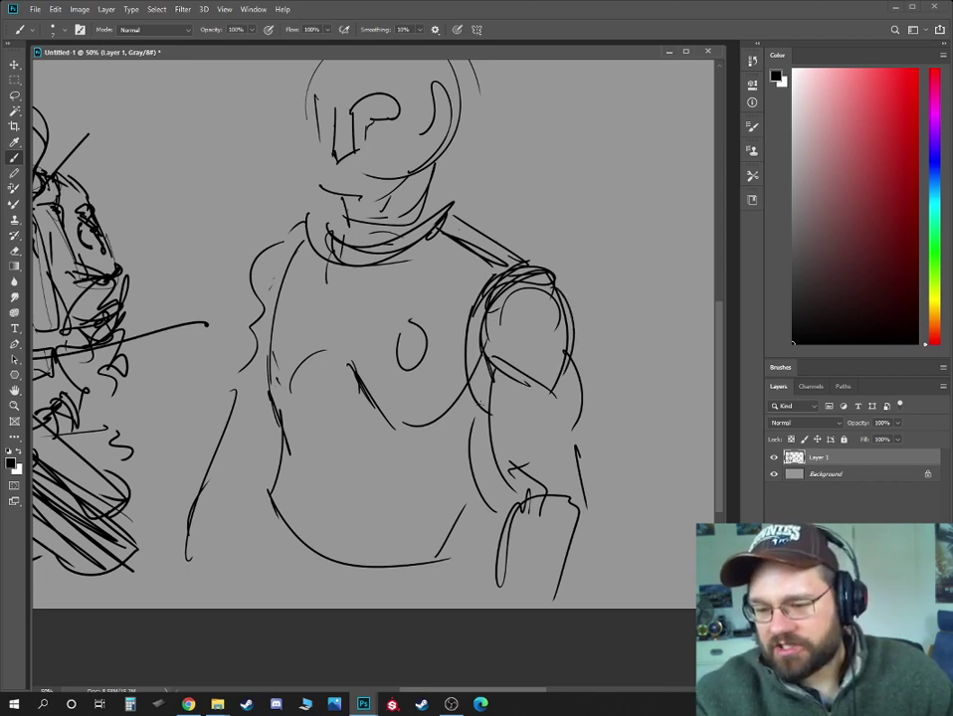
mouse_move(475, 366)
mouse_down()
mouse_move(497, 313)
mouse_move(574, 293)
mouse_up()
mouse_move(480, 330)
mouse_down()
mouse_move(559, 288)
mouse_move(514, 289)
mouse_up()
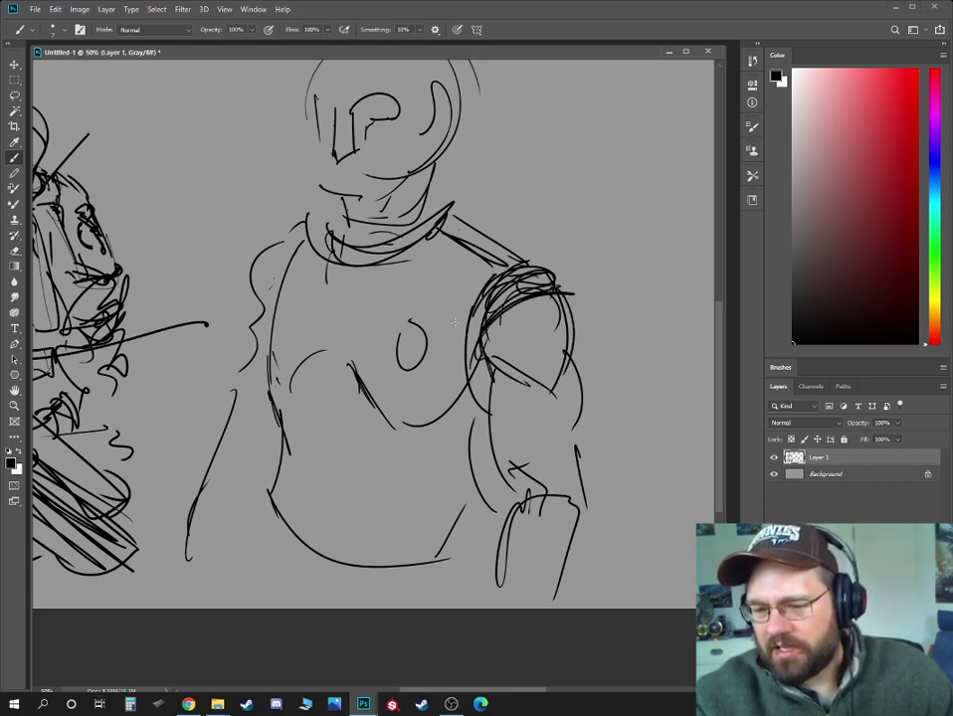
- Draw layered armour strips with pointed ends over the near shoulder, plus curved bands across the chest
mouse_move(516, 235)
mouse_down()
mouse_move(432, 354)
mouse_move(574, 254)
mouse_move(436, 362)
mouse_move(607, 284)
mouse_up()
mouse_move(445, 378)
mouse_down()
mouse_move(465, 373)
mouse_move(573, 288)
mouse_move(502, 373)
mouse_move(592, 324)
mouse_up()
mouse_move(462, 396)
mouse_down()
mouse_move(583, 391)
mouse_move(591, 327)
mouse_up()
mouse_move(516, 235)
mouse_down()
mouse_move(438, 299)
mouse_move(432, 317)
mouse_move(280, 271)
mouse_move(442, 333)
mouse_move(353, 374)
mouse_up()
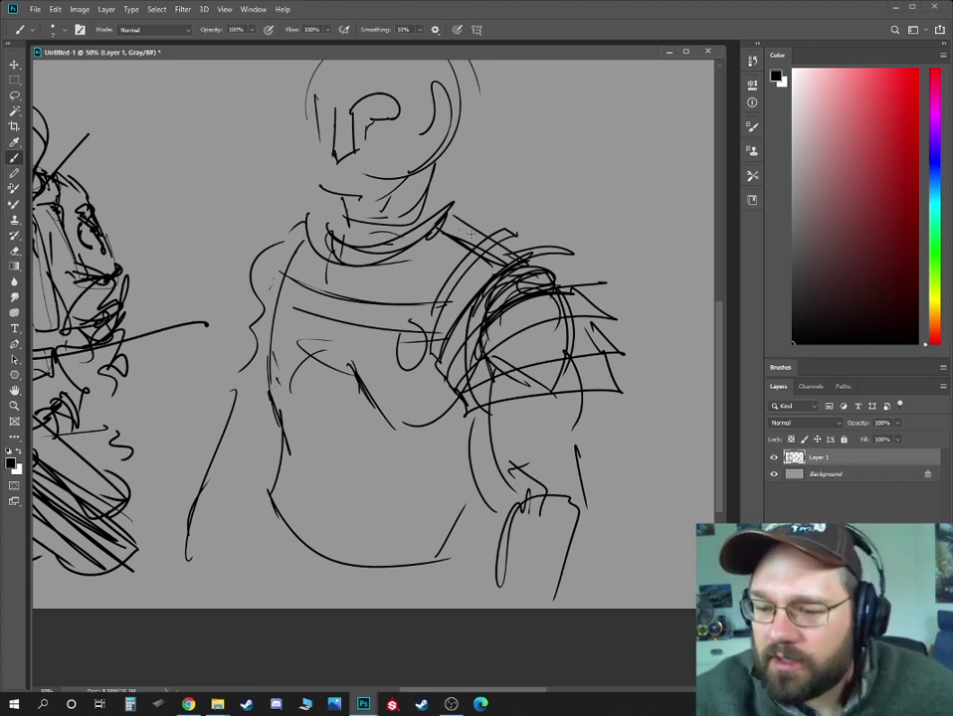
- Turn the head into a classical helmet with cheek guards, angular eye openings, a brow band and a raised front edge
drag(289, 308, 292, 216)
drag(436, 198, 436, 365)
mouse_move(365, 294)
mouse_down()
mouse_move(365, 374)
mouse_move(443, 350)
mouse_up()
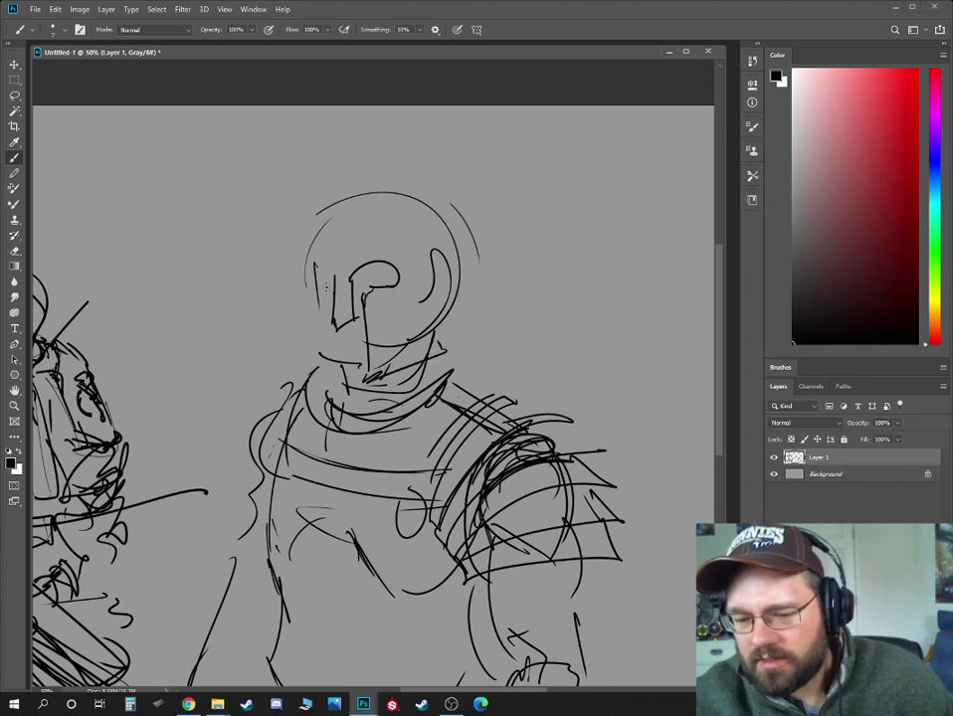
mouse_move(325, 287)
mouse_down()
mouse_move(313, 382)
mouse_move(311, 280)
mouse_move(334, 267)
mouse_move(395, 275)
mouse_move(370, 292)
mouse_move(394, 278)
mouse_up()
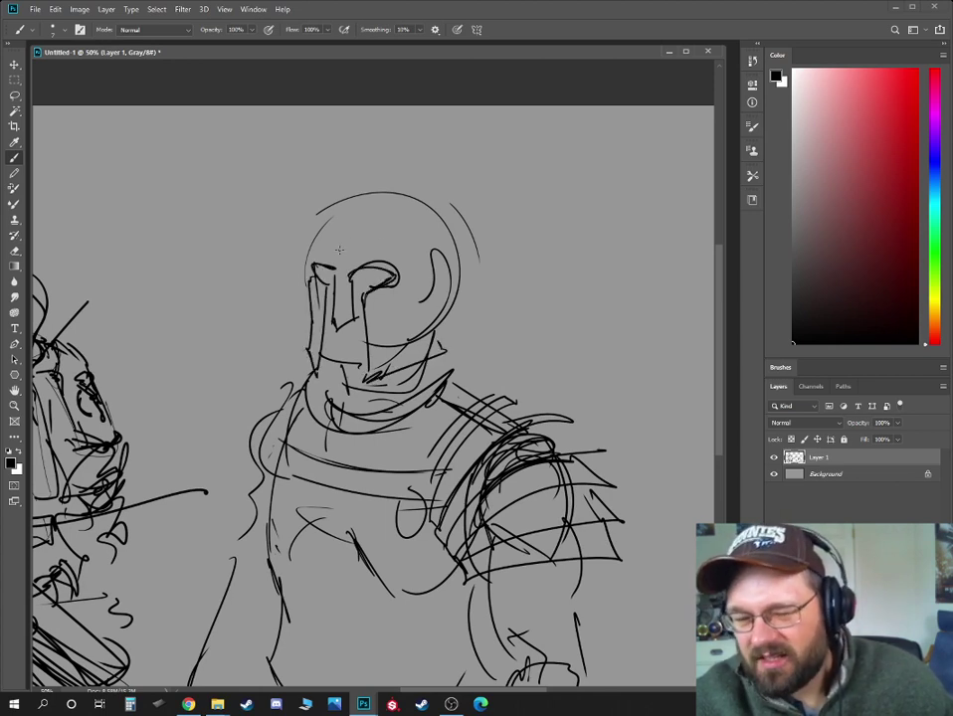
drag(291, 244, 422, 262)
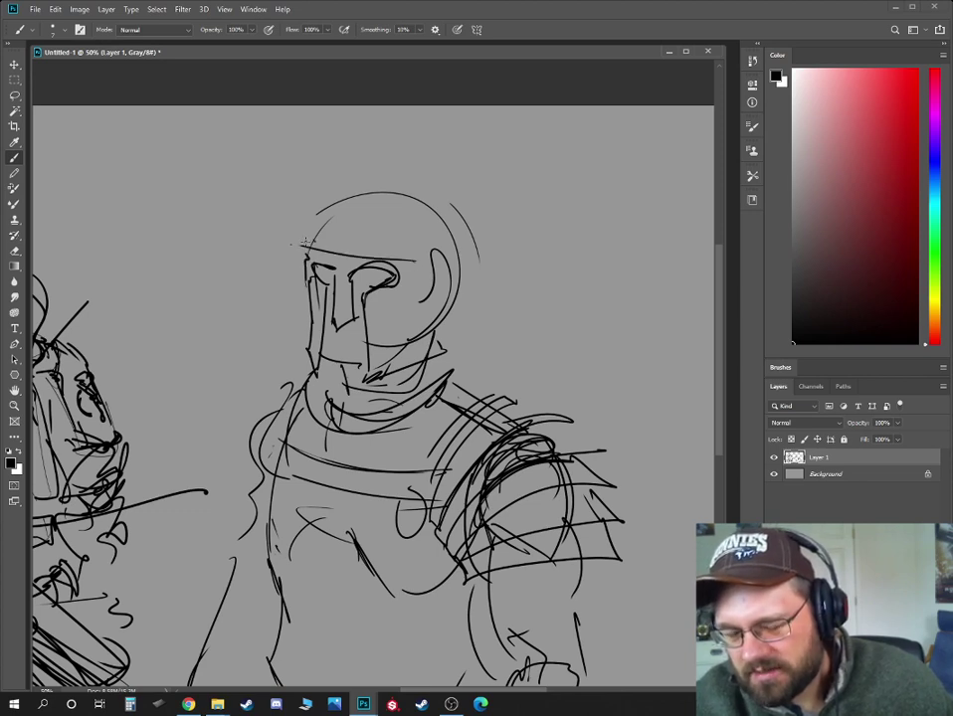
mouse_move(305, 243)
mouse_down()
mouse_move(329, 203)
mouse_move(353, 197)
mouse_move(347, 175)
mouse_move(334, 194)
mouse_up()
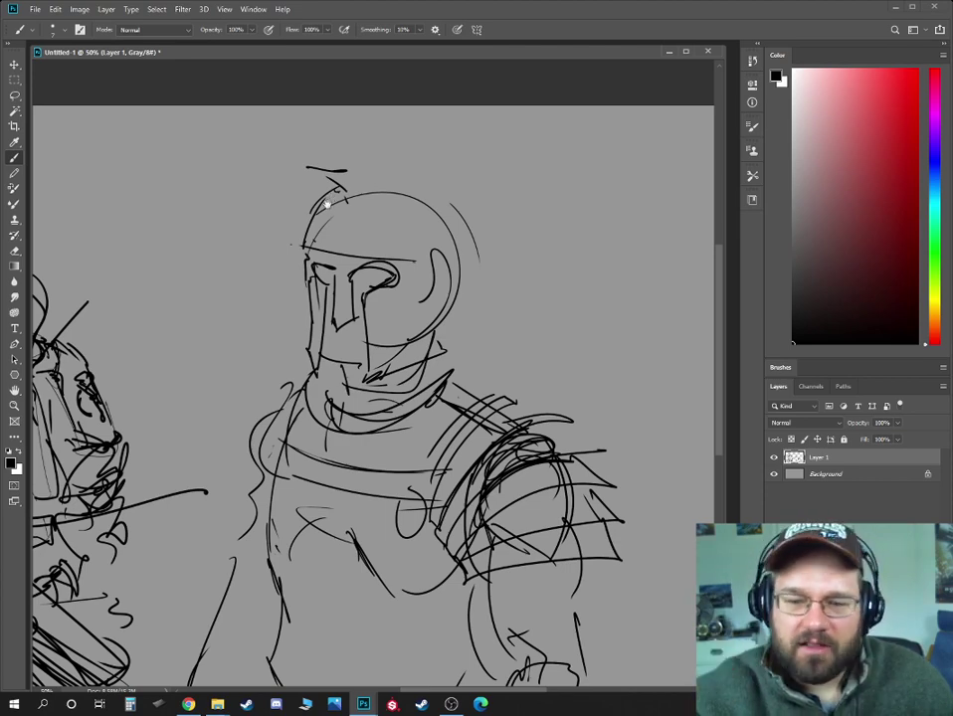
- Handwrite "Wedge Antilles-" in the empty space above and between the two figures
drag(327, 203, 534, 289)
drag(292, 249, 304, 250)
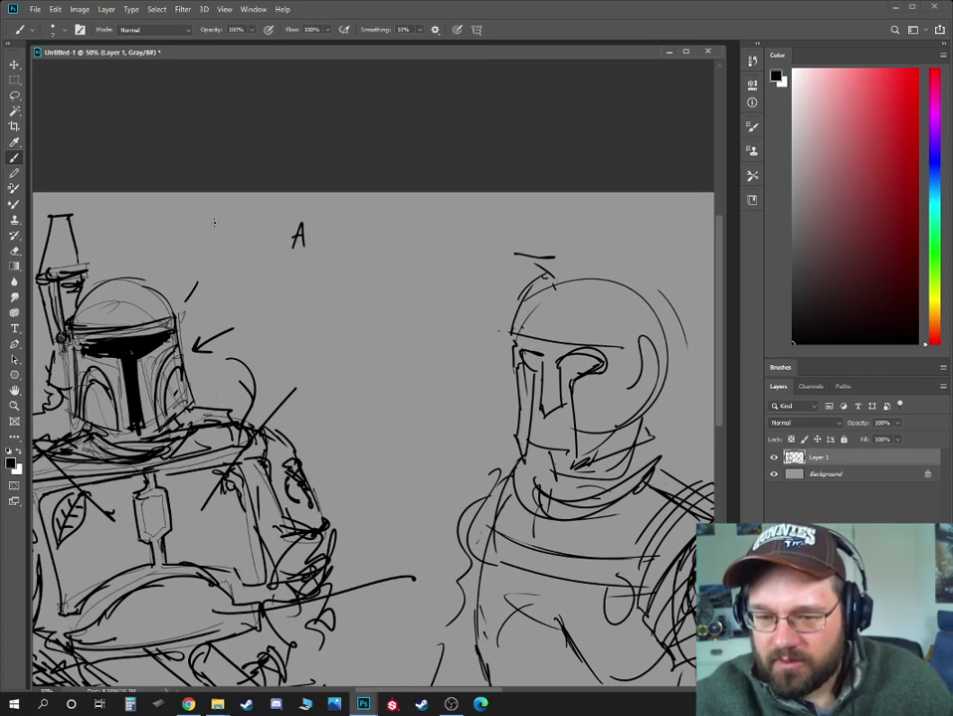
mouse_move(203, 221)
mouse_down()
mouse_move(236, 241)
mouse_move(231, 254)
mouse_move(258, 240)
mouse_move(315, 244)
mouse_move(363, 245)
mouse_up()
mouse_move(372, 231)
mouse_down()
mouse_move(366, 247)
mouse_move(386, 237)
mouse_up()
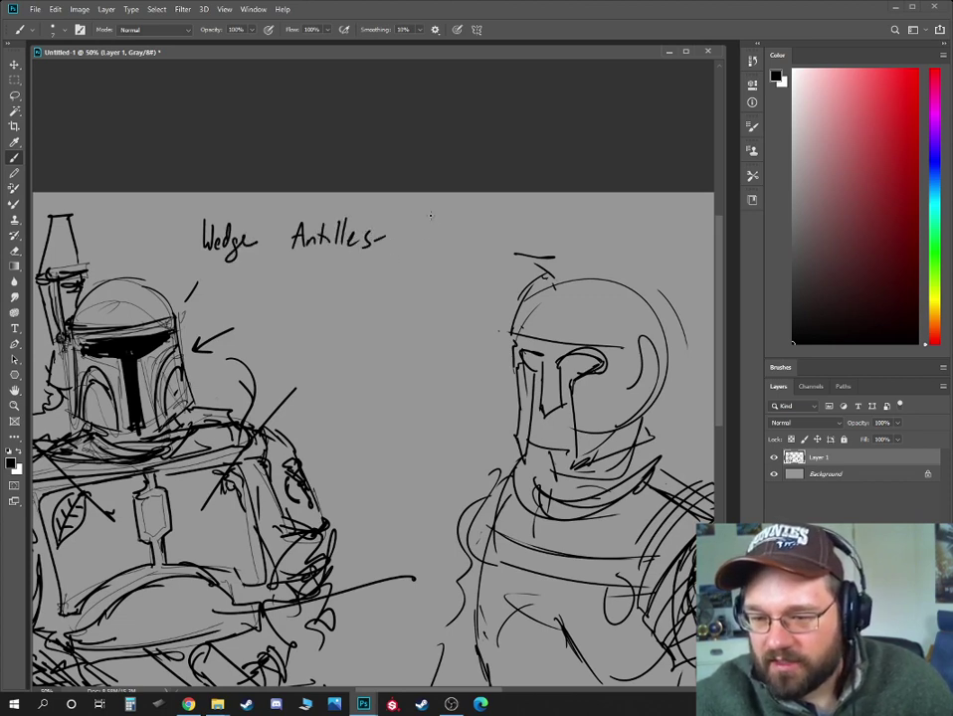
- Sketch a small four-winged starfighter beside the handwritten name, with a pointed nose, engines and wing-tip guns
mouse_move(448, 211)
mouse_down()
mouse_move(401, 215)
mouse_move(411, 244)
mouse_move(382, 260)
mouse_up()
mouse_move(382, 258)
mouse_down()
mouse_move(438, 251)
mouse_move(446, 237)
mouse_up()
mouse_move(444, 227)
mouse_down()
mouse_move(471, 219)
mouse_move(473, 230)
mouse_up()
mouse_move(472, 230)
mouse_down()
mouse_move(447, 211)
mouse_move(465, 240)
mouse_up()
mouse_move(468, 239)
mouse_down()
mouse_move(489, 235)
mouse_move(479, 243)
mouse_move(512, 251)
mouse_up()
drag(491, 245, 528, 242)
drag(529, 243, 513, 251)
drag(516, 252, 476, 267)
drag(423, 245, 445, 235)
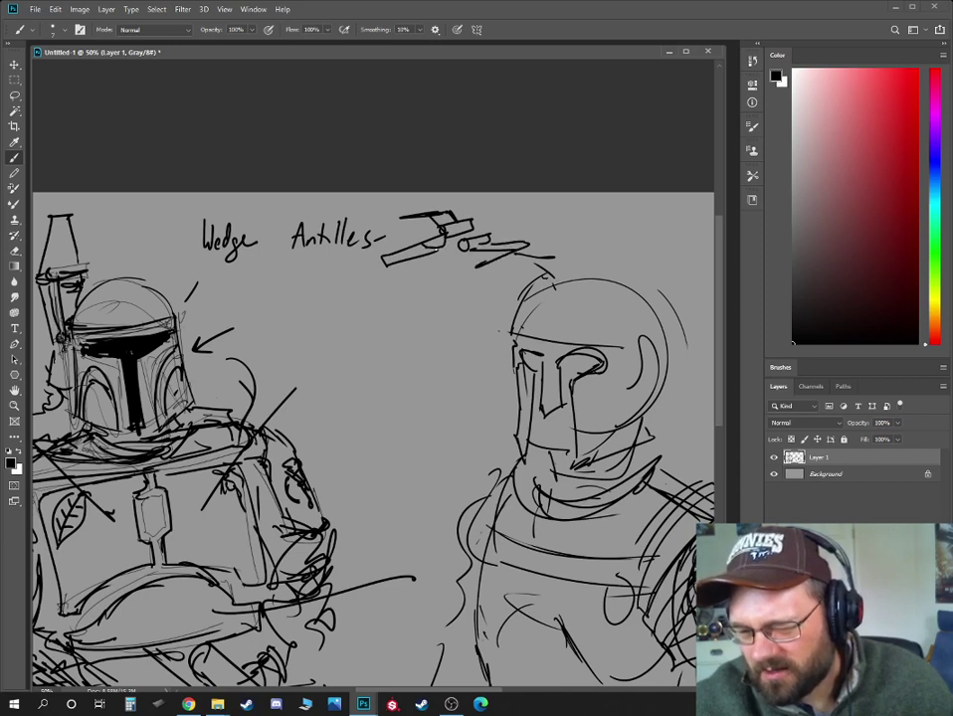
mouse_move(388, 265)
mouse_down()
mouse_move(454, 259)
mouse_move(374, 266)
mouse_move(454, 257)
mouse_move(430, 261)
mouse_move(490, 285)
mouse_move(457, 271)
mouse_move(481, 291)
mouse_move(439, 305)
mouse_move(388, 264)
mouse_move(364, 263)
mouse_move(384, 252)
mouse_up()
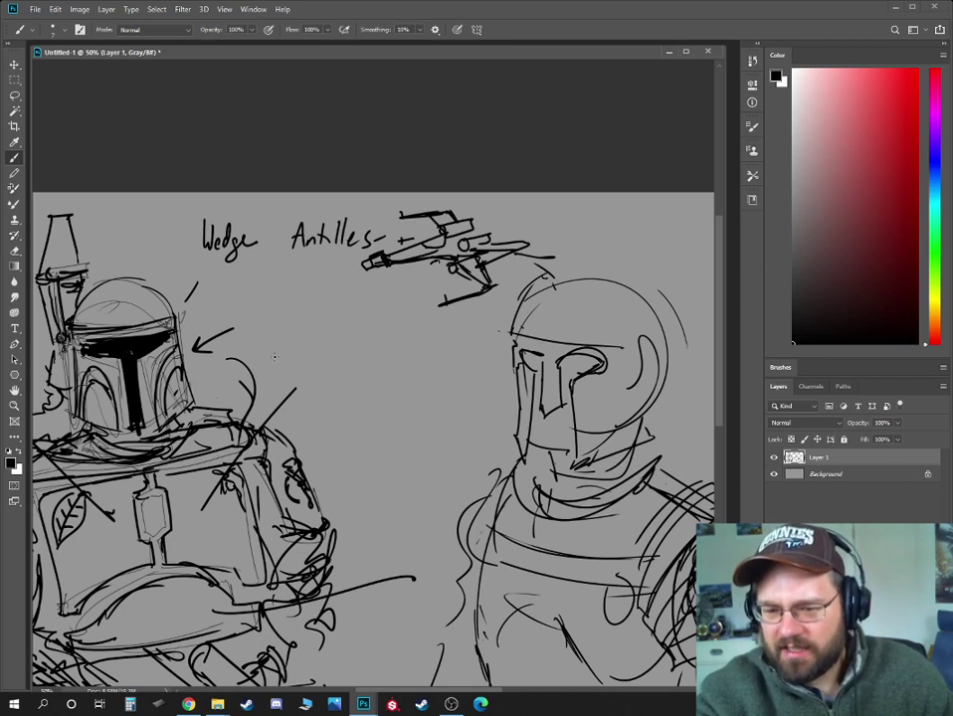
- Handwrite "Achilles has a heel." between the two figures, below the name and starfighter
mouse_move(276, 362)
mouse_down()
mouse_move(362, 363)
mouse_move(333, 345)
mouse_move(356, 397)
mouse_move(415, 399)
mouse_up()
mouse_move(442, 374)
mouse_down()
mouse_move(439, 398)
mouse_move(449, 400)
mouse_up()
drag(450, 395, 472, 398)
drag(475, 374, 474, 396)
click(481, 404)
- Draw a fan-shaped plume crest on the warrior's helmet and fill it with radiating bristle lines
key(ctrl+minus)
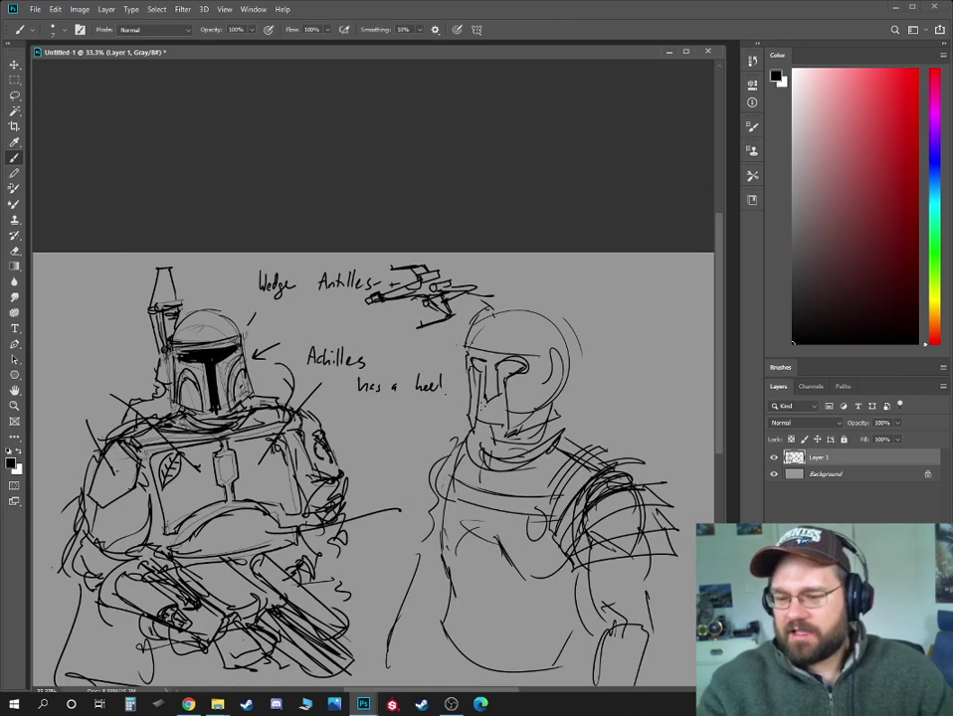
drag(482, 318, 486, 333)
mouse_move(486, 334)
mouse_down()
mouse_move(553, 316)
mouse_move(567, 271)
mouse_move(462, 274)
mouse_up()
mouse_move(456, 271)
mouse_down()
mouse_move(550, 256)
mouse_move(581, 289)
mouse_move(551, 318)
mouse_up()
mouse_move(487, 274)
mouse_down()
mouse_move(491, 328)
mouse_move(498, 320)
mouse_up()
mouse_move(504, 272)
mouse_down()
mouse_move(506, 321)
mouse_move(514, 316)
mouse_up()
drag(524, 268, 522, 313)
drag(537, 267, 532, 308)
drag(553, 267, 541, 306)
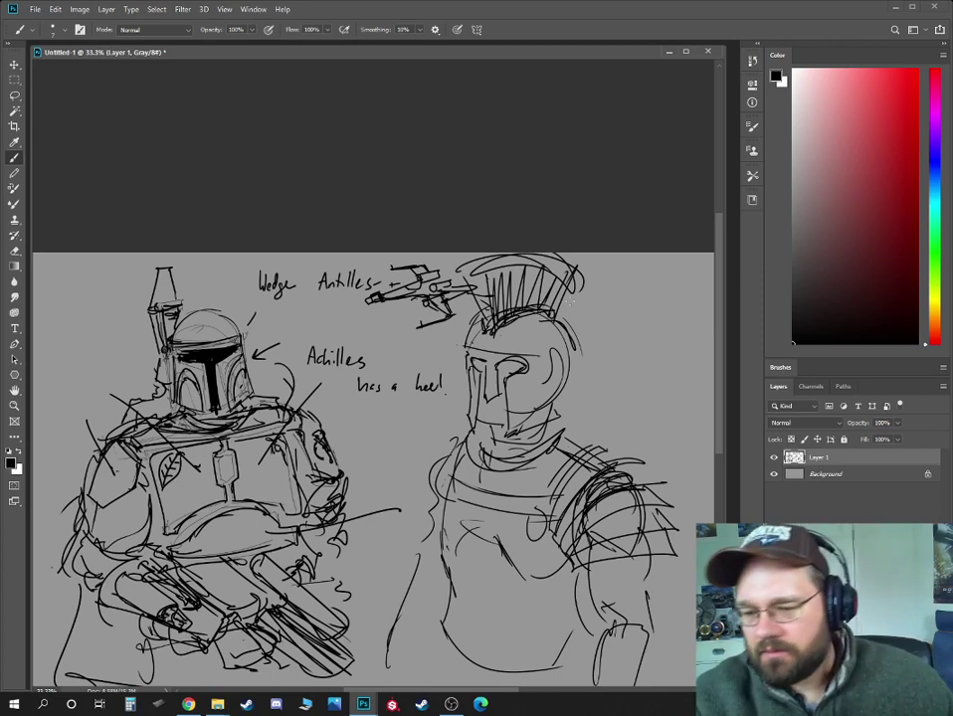
- Sketch a horizontal shoulder cylinder with round end joints and upper-arm lines in the empty space beside the crested warrior
key(ctrl+minus)
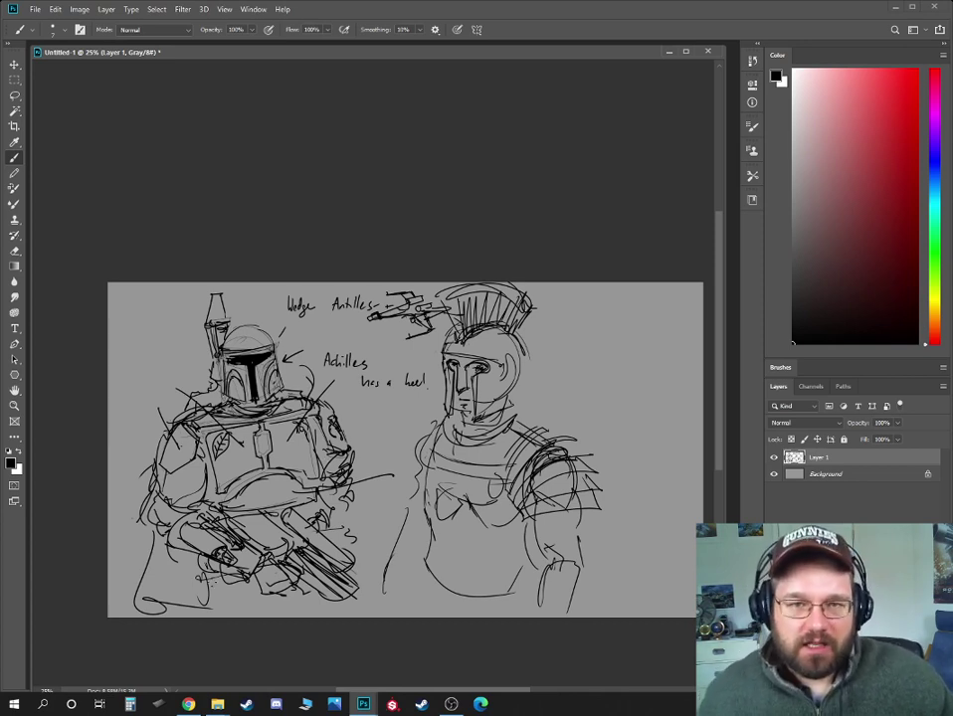
mouse_move(606, 361)
mouse_down()
mouse_move(440, 338)
mouse_move(452, 274)
mouse_move(475, 276)
mouse_up()
key(ctrl+plus)
key(ctrl+plus)
mouse_move(451, 268)
mouse_down()
mouse_move(457, 301)
mouse_move(573, 297)
mouse_move(561, 282)
mouse_move(565, 264)
mouse_move(464, 261)
mouse_up()
mouse_move(464, 261)
mouse_down()
mouse_move(531, 261)
mouse_move(467, 264)
mouse_up()
mouse_move(468, 260)
mouse_down()
mouse_move(440, 284)
mouse_move(459, 294)
mouse_move(564, 281)
mouse_up()
mouse_move(560, 279)
mouse_down()
mouse_move(582, 300)
mouse_move(578, 342)
mouse_up()
drag(531, 322, 520, 321)
mouse_move(453, 266)
mouse_down()
mouse_move(476, 294)
mouse_move(522, 269)
mouse_move(567, 288)
mouse_move(562, 265)
mouse_up()
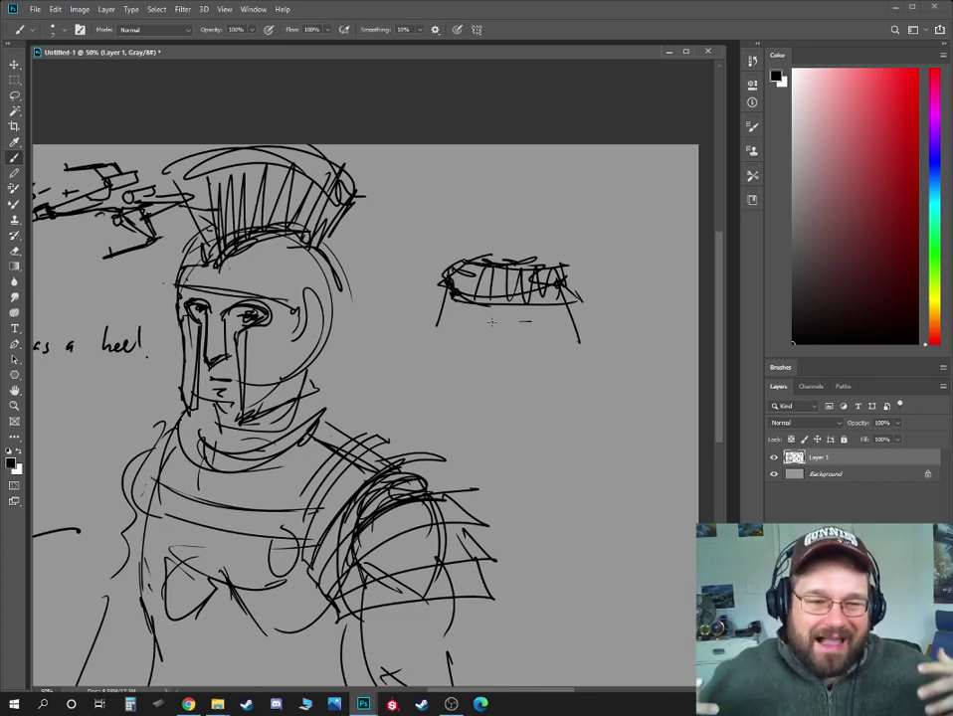
- Add a blocky head and neck above the shoulder cylinder and a tapering torso ending in an oval waist below
mouse_move(499, 209)
mouse_down()
mouse_move(499, 234)
mouse_move(537, 246)
mouse_move(514, 232)
mouse_move(530, 230)
mouse_move(535, 206)
mouse_move(502, 196)
mouse_move(528, 197)
mouse_up()
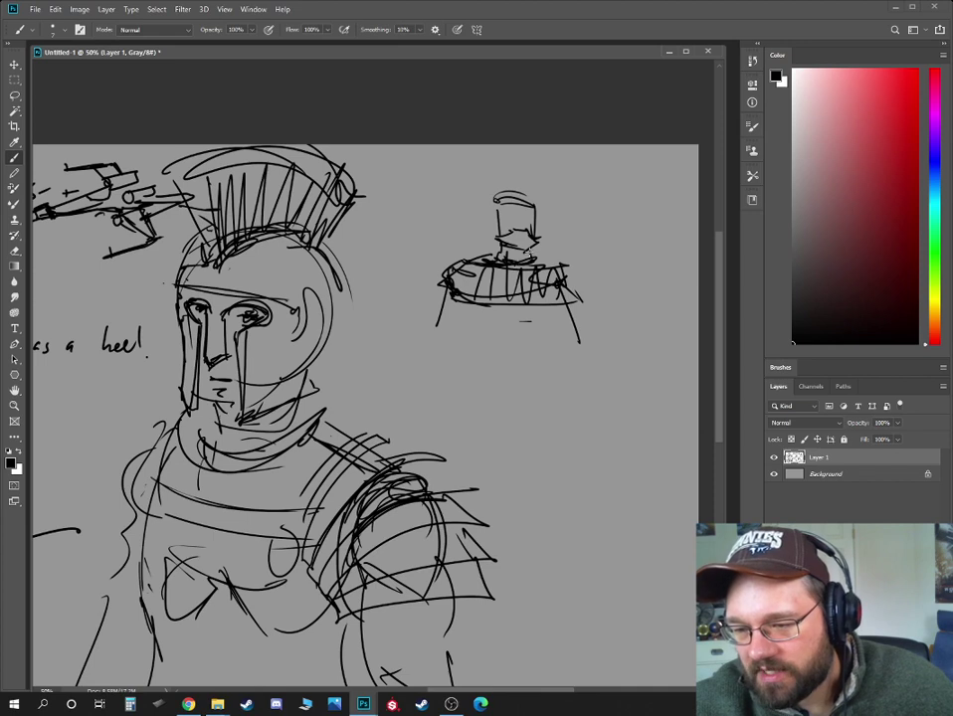
drag(538, 265, 589, 277)
drag(476, 304, 478, 341)
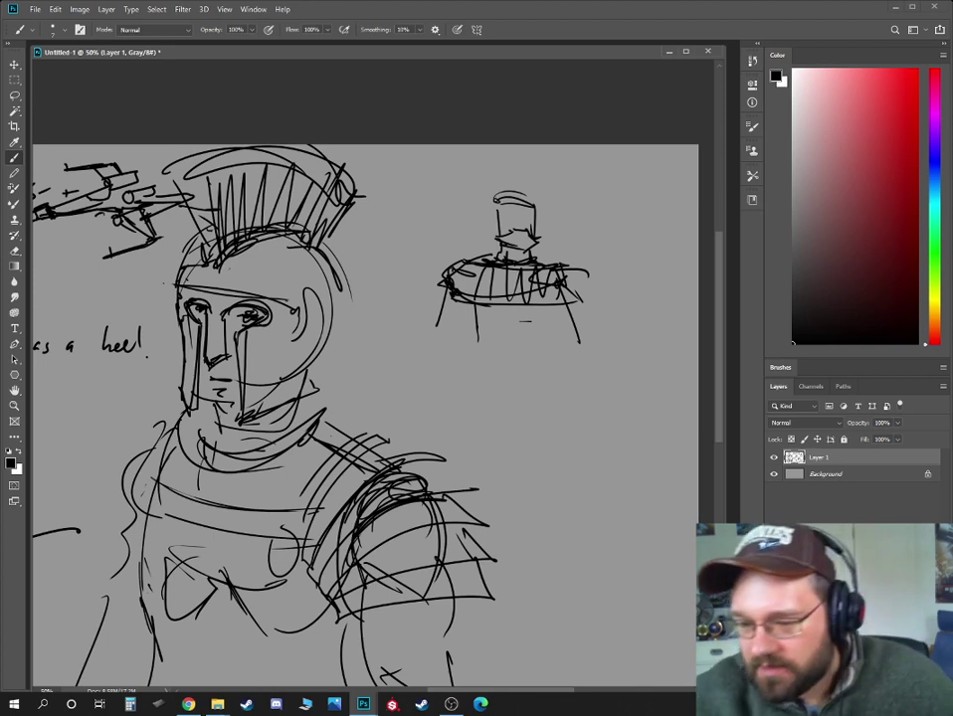
drag(467, 308, 478, 343)
drag(478, 344, 517, 334)
drag(527, 339, 548, 344)
mouse_move(554, 304)
mouse_down()
mouse_move(547, 344)
mouse_move(479, 355)
mouse_move(542, 355)
mouse_up()
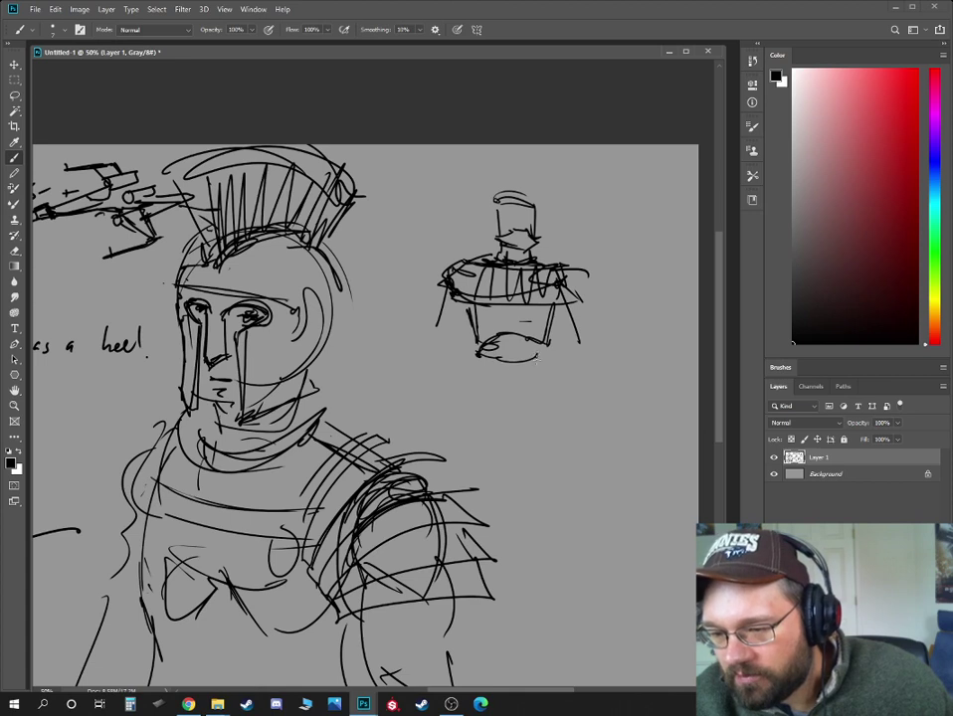
- Sketch the small figure's upper arms, elbows and forearms as simple cylinders hanging from the shoulders
mouse_move(438, 336)
mouse_down()
mouse_move(455, 337)
mouse_move(457, 327)
mouse_up()
mouse_move(558, 304)
mouse_down()
mouse_move(572, 337)
mouse_move(588, 333)
mouse_up()
drag(572, 303, 581, 327)
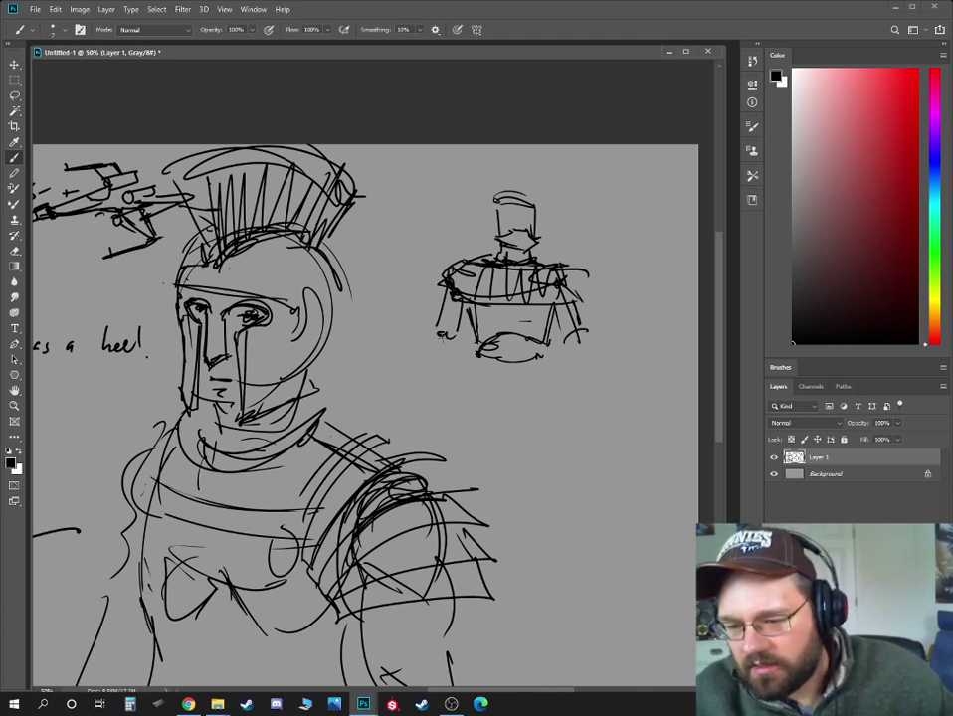
mouse_move(431, 349)
mouse_down()
mouse_move(432, 400)
mouse_move(447, 397)
mouse_move(436, 349)
mouse_up()
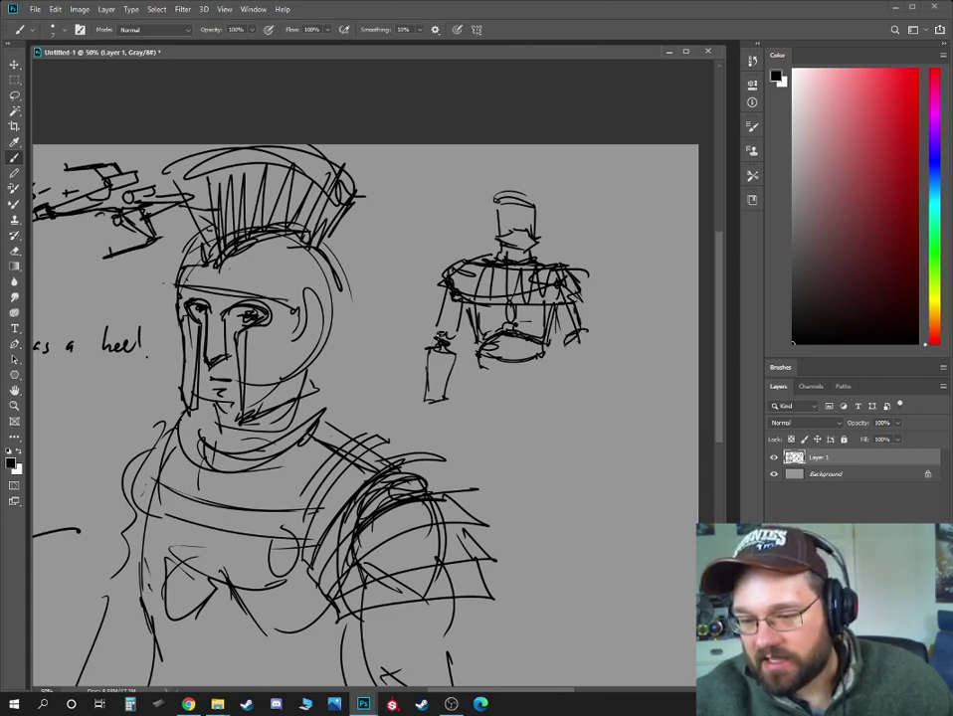
mouse_move(436, 344)
mouse_down()
mouse_move(456, 349)
mouse_move(441, 299)
mouse_move(452, 303)
mouse_up()
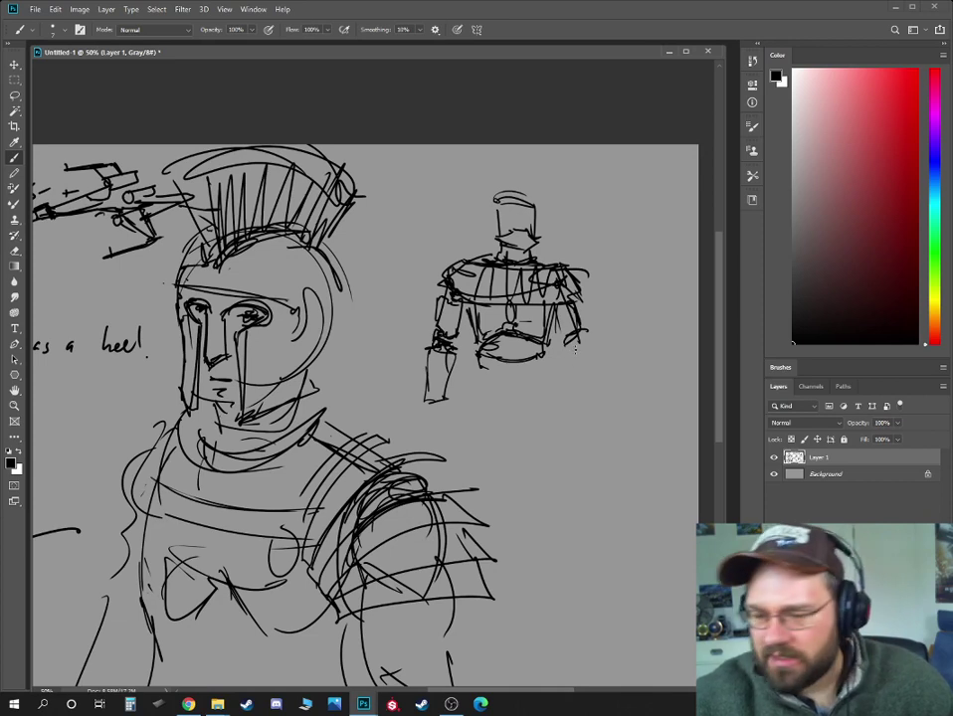
mouse_move(574, 336)
mouse_down()
mouse_move(593, 398)
mouse_move(537, 387)
mouse_up()
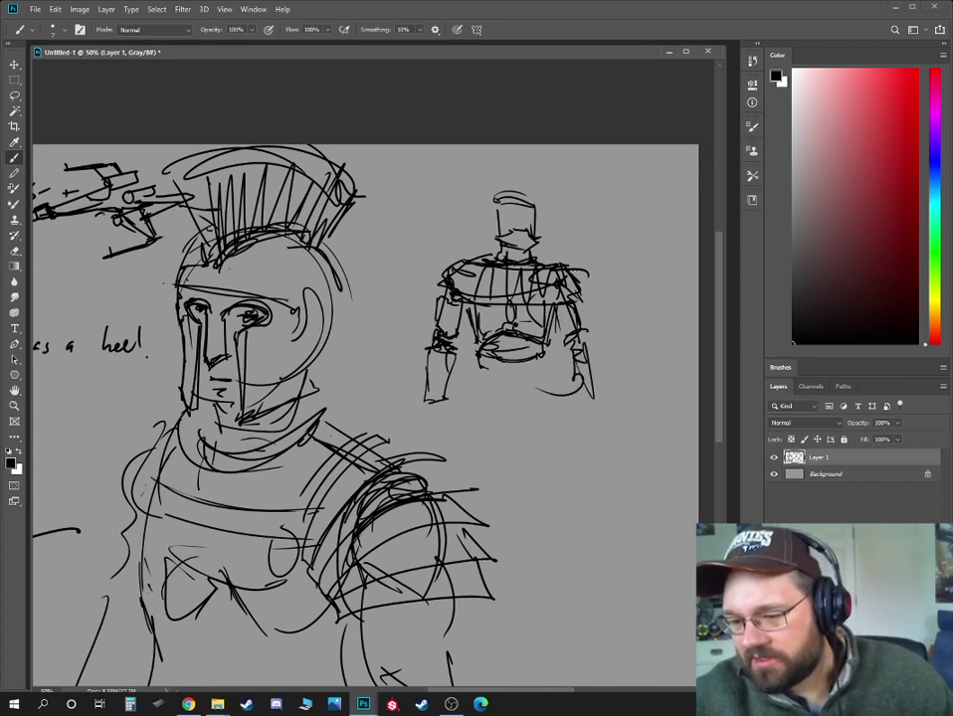
- Erase the small figure's chest and waist construction between the arms
drag(450, 282, 535, 284)
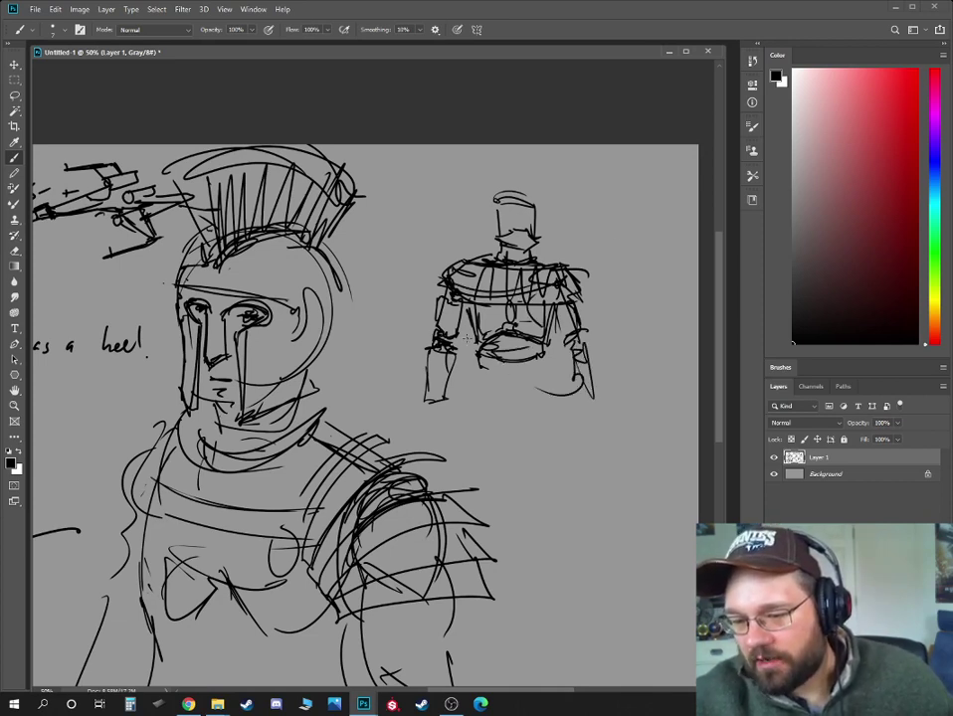
mouse_move(489, 341)
mouse_down()
mouse_move(465, 374)
mouse_move(481, 429)
mouse_move(526, 360)
mouse_move(518, 340)
mouse_up()
key(e)
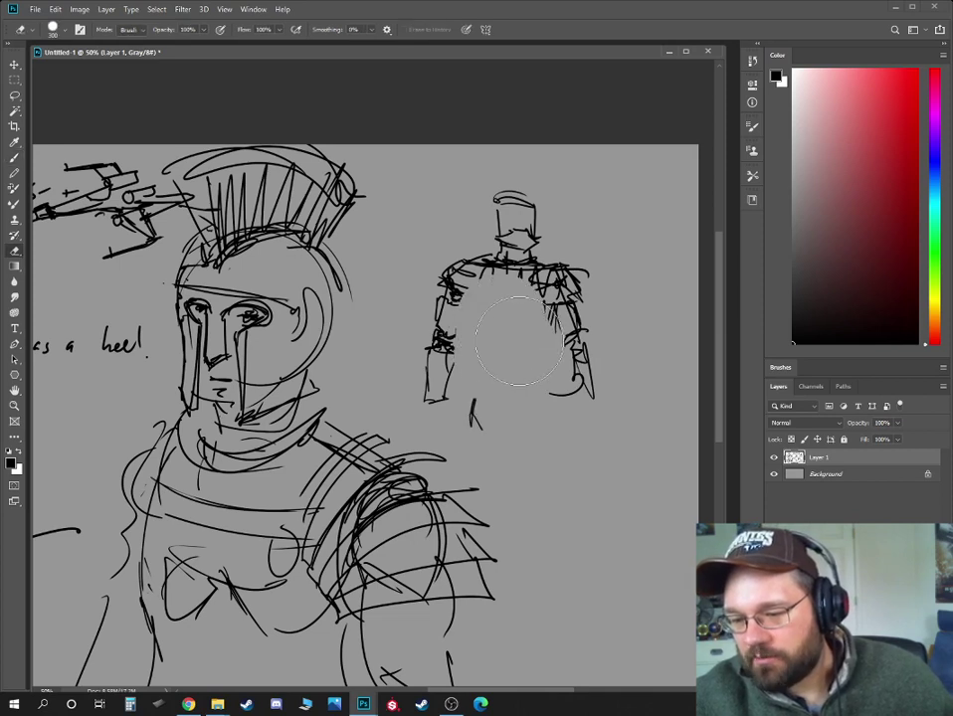
- Redraw the small figure's chest and tapered, belted torso, and add hair and facial features to the head
key(b)
mouse_move(451, 286)
mouse_down()
mouse_move(507, 304)
mouse_move(564, 302)
mouse_up()
mouse_move(492, 271)
mouse_down()
mouse_move(494, 300)
mouse_move(473, 314)
mouse_move(487, 365)
mouse_up()
mouse_move(485, 305)
mouse_down()
mouse_move(491, 360)
mouse_move(516, 355)
mouse_move(502, 358)
mouse_up()
drag(537, 304, 542, 358)
mouse_move(482, 354)
mouse_down()
mouse_move(552, 356)
mouse_move(550, 370)
mouse_up()
mouse_move(491, 302)
mouse_down()
mouse_move(541, 302)
mouse_move(521, 338)
mouse_up()
mouse_move(516, 334)
mouse_down()
mouse_move(542, 332)
mouse_move(546, 314)
mouse_up()
drag(537, 316, 521, 341)
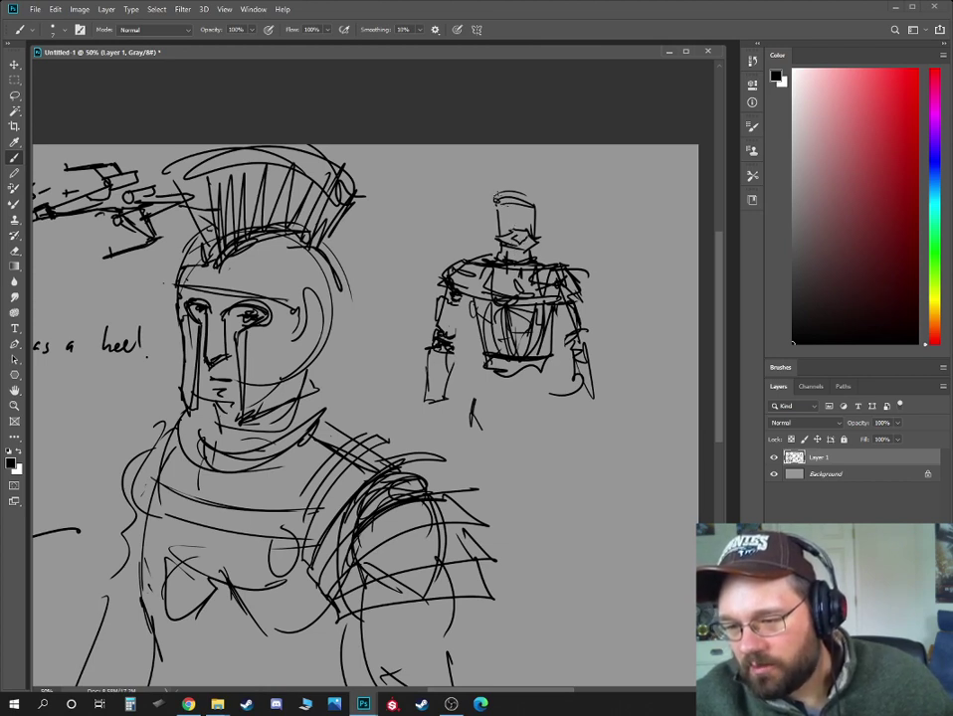
drag(497, 201, 542, 206)
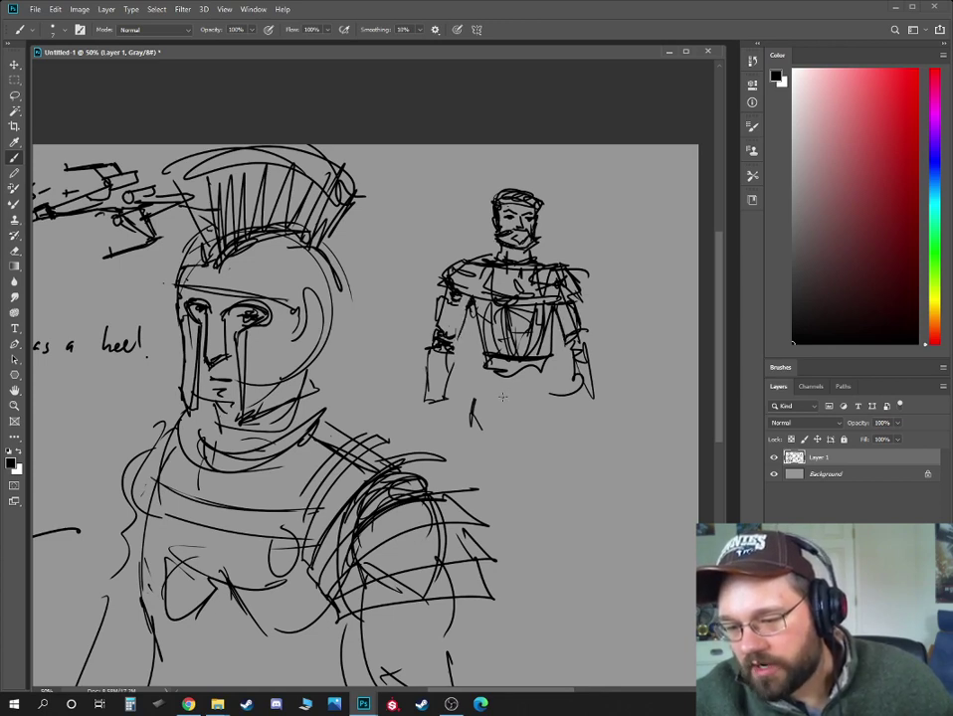
- Draw a pleated skirt with hanging cloth folds below the small figure's belt
drag(484, 368, 479, 456)
mouse_move(505, 375)
mouse_down()
mouse_move(495, 405)
mouse_move(510, 404)
mouse_up()
mouse_move(518, 376)
mouse_down()
mouse_move(504, 475)
mouse_move(507, 436)
mouse_up()
mouse_move(523, 373)
mouse_down()
mouse_move(559, 452)
mouse_move(567, 427)
mouse_move(553, 443)
mouse_move(512, 413)
mouse_move(491, 456)
mouse_up()
mouse_move(494, 382)
mouse_down()
mouse_move(478, 467)
mouse_move(455, 440)
mouse_up()
drag(455, 441, 499, 480)
mouse_move(499, 480)
mouse_down()
mouse_move(525, 438)
mouse_move(554, 484)
mouse_up()
- Draw the small figure's lower leg lines down to a flat ground line, with short marks beneath it
mouse_move(569, 408)
mouse_down()
mouse_move(574, 473)
mouse_move(559, 514)
mouse_up()
mouse_move(455, 518)
mouse_down()
mouse_move(621, 516)
mouse_move(582, 530)
mouse_up()
drag(604, 558, 597, 563)
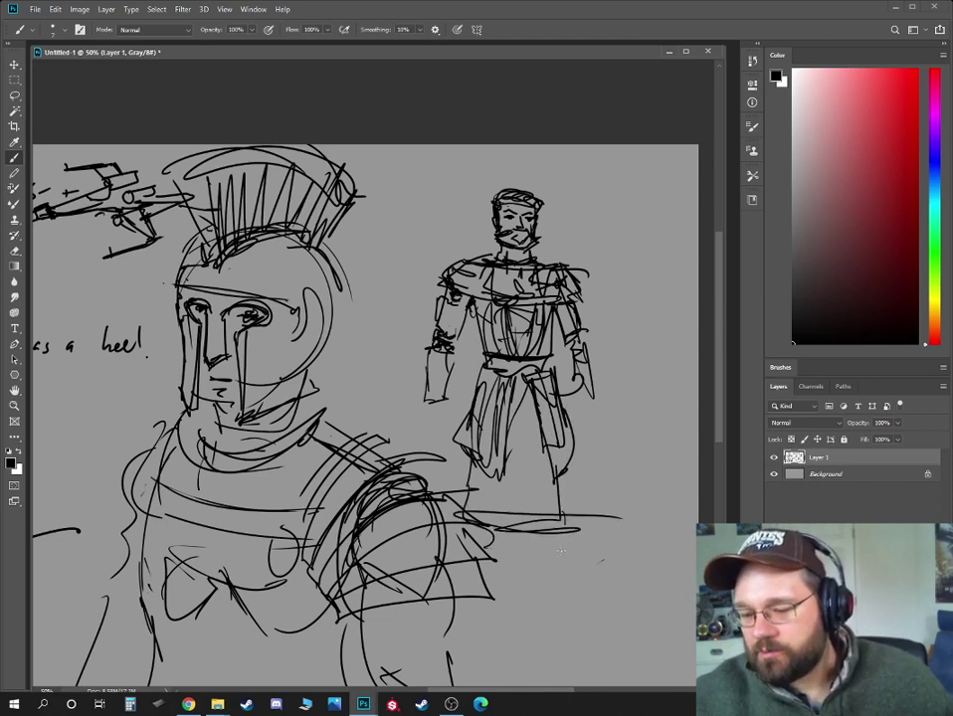
drag(553, 533, 564, 519)
drag(463, 529, 492, 546)
drag(483, 559, 470, 586)
- Add fists to the small figure's arms and reinforce the forearms and elbow bands
drag(425, 403, 447, 402)
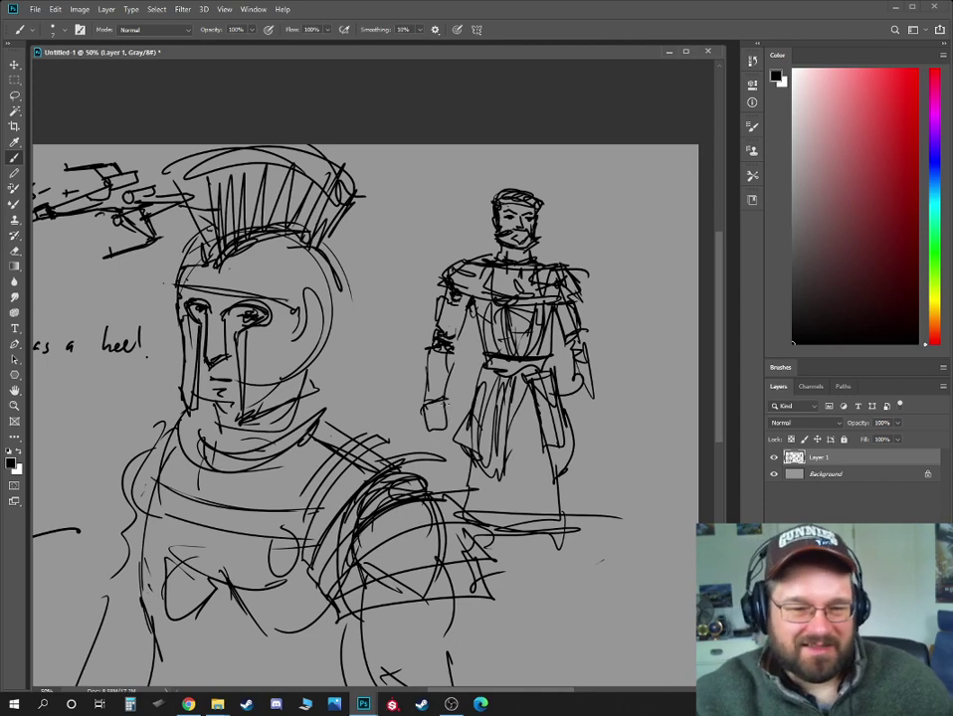
mouse_move(585, 390)
mouse_down()
mouse_move(600, 416)
mouse_move(595, 431)
mouse_up()
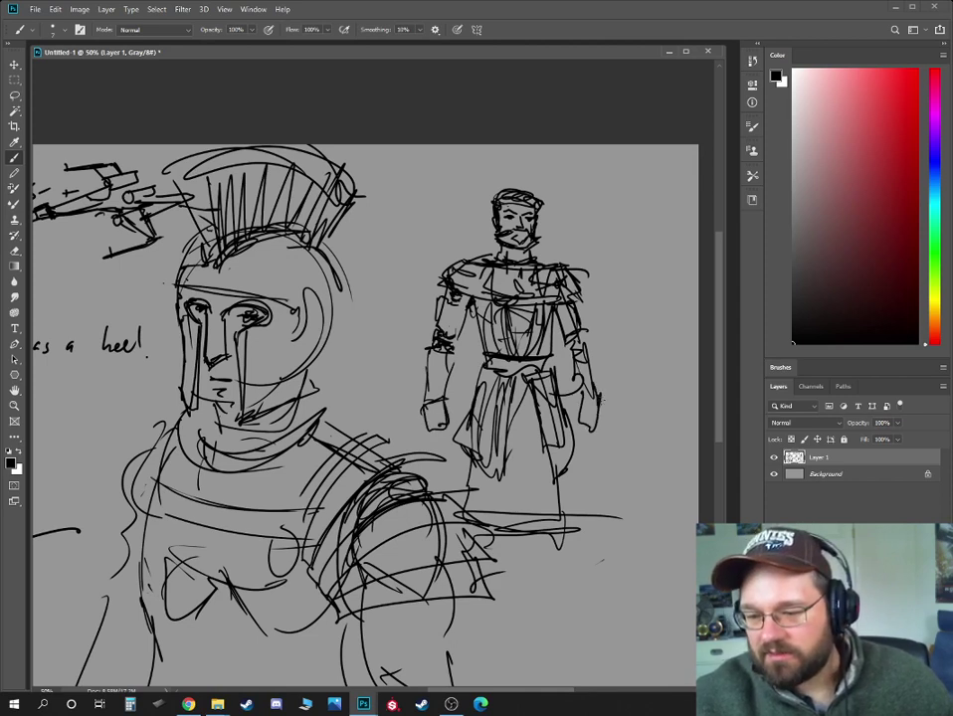
drag(593, 367, 599, 396)
drag(571, 344, 581, 368)
mouse_move(577, 358)
mouse_down()
mouse_move(591, 402)
mouse_move(599, 394)
mouse_up()
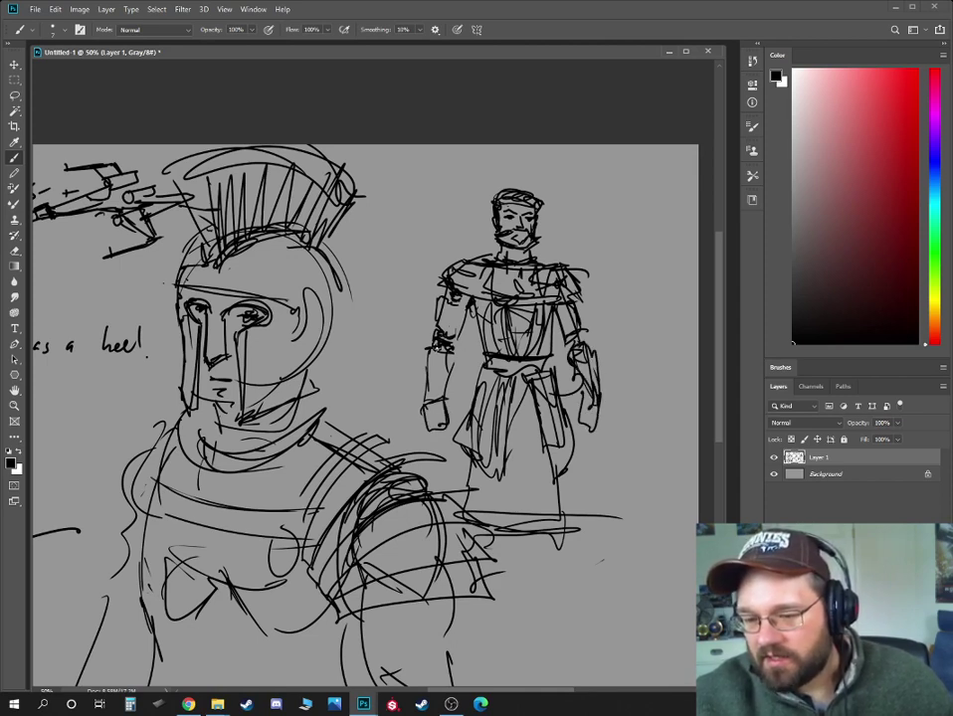
mouse_move(436, 347)
mouse_down()
mouse_move(455, 360)
mouse_move(446, 402)
mouse_move(464, 328)
mouse_up()
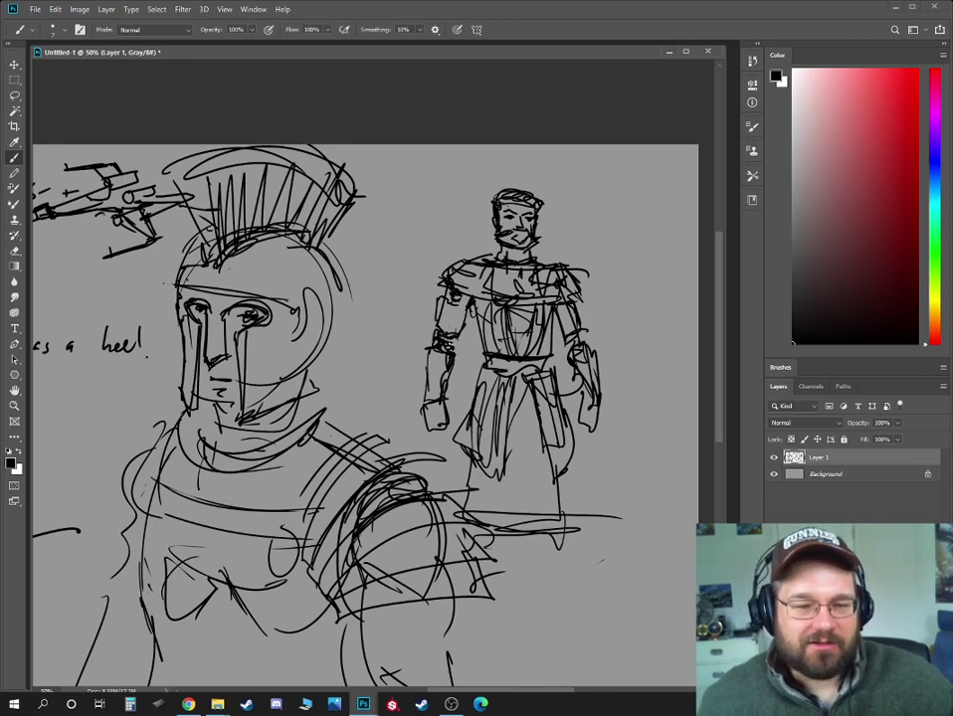
- Hide Layer 1 with the figure sketches and add a new empty layer above it
key(ctrl+minus)
key(ctrl+minus)
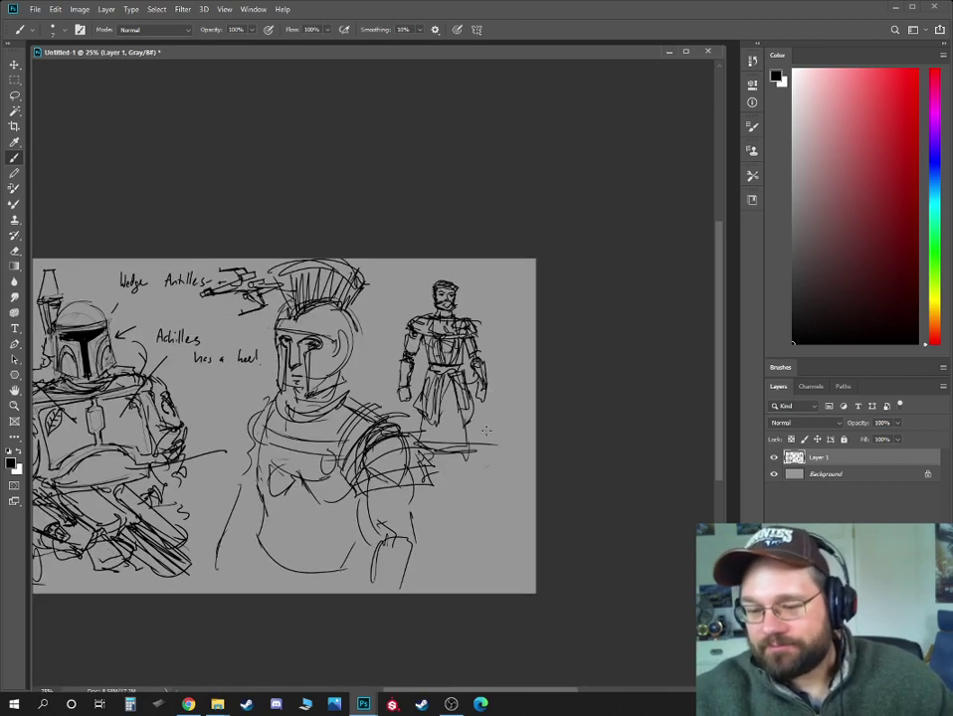
key(ctrl+minus)
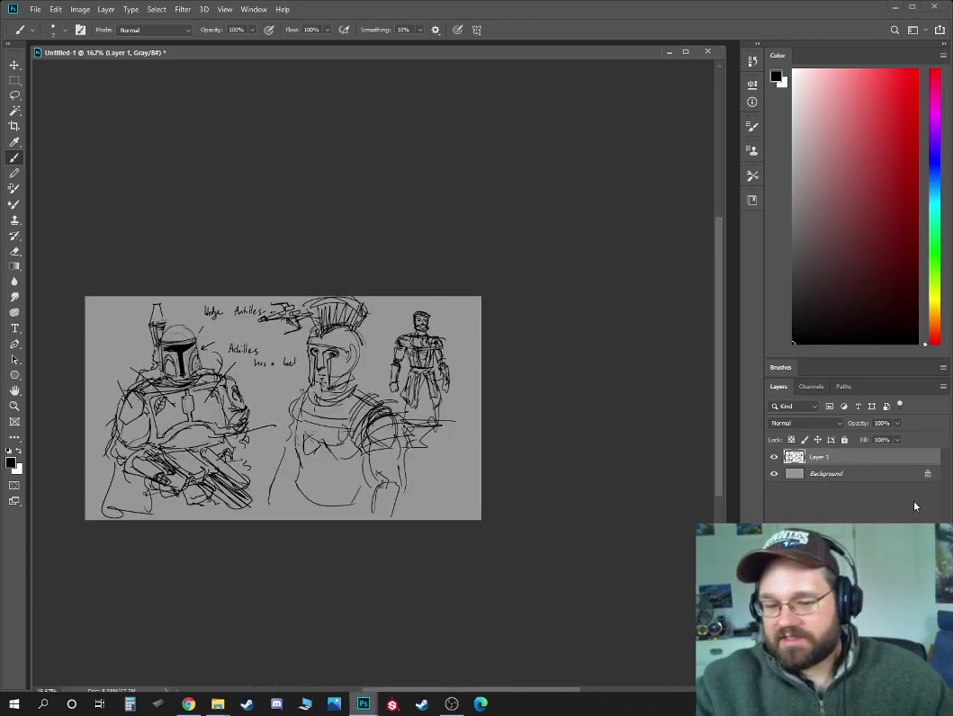
key(ctrl+plus)
drag(376, 335, 496, 293)
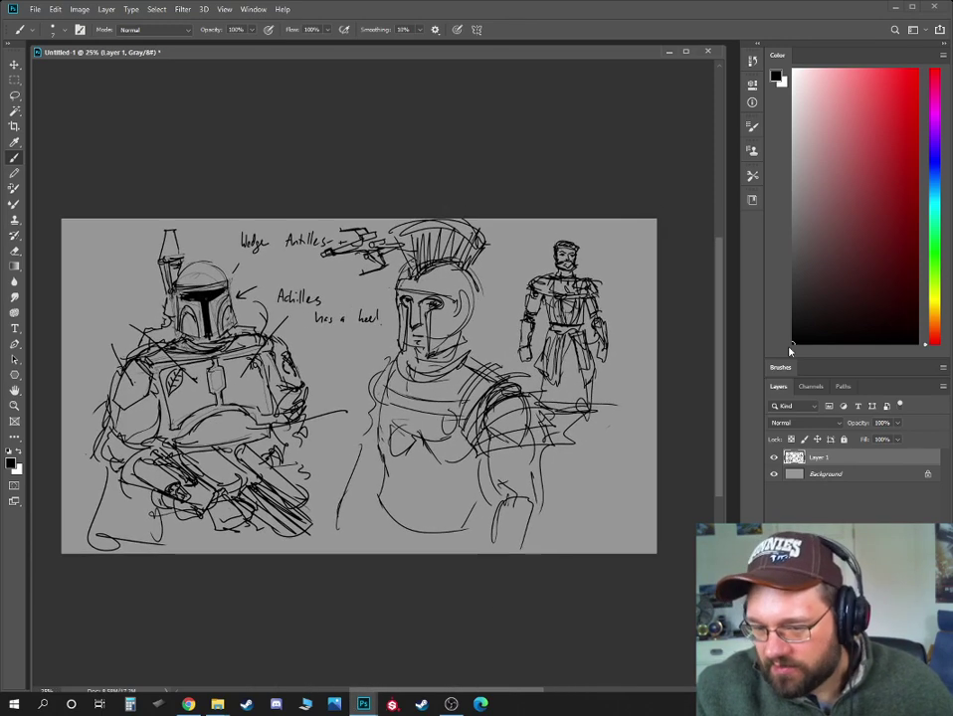
click(774, 457)
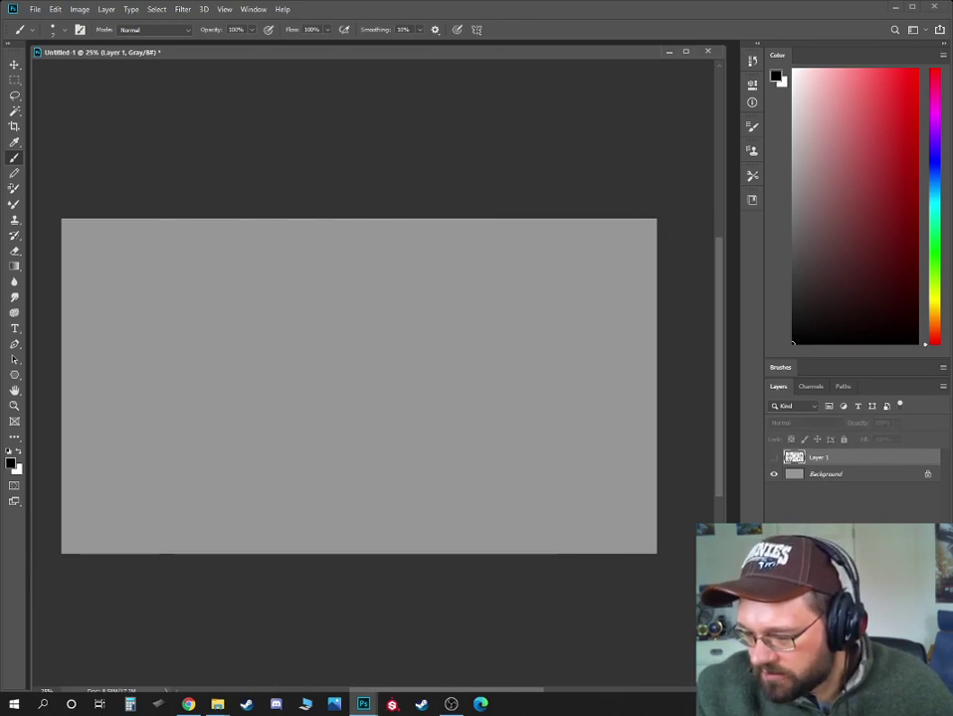
click(893, 685)
- Sketch the long boat-shaped hull of a speeder on the blank layer, with a pointed nose and sloping side edges
key(ctrl+plus)
key(ctrl+plus)
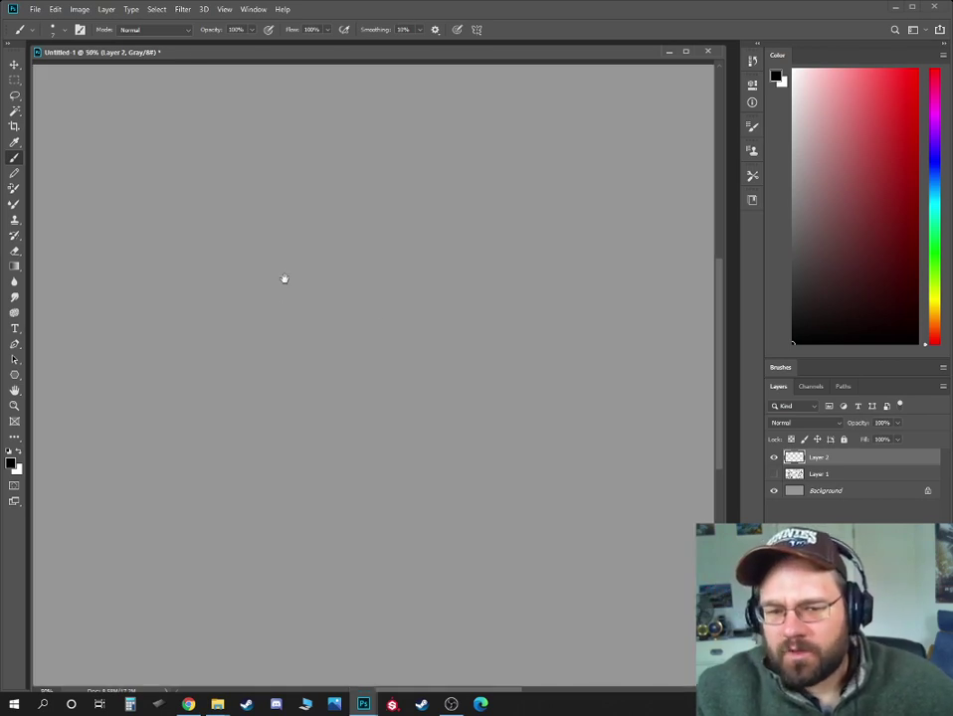
mouse_move(284, 279)
mouse_down()
mouse_move(585, 279)
mouse_move(598, 258)
mouse_move(511, 288)
mouse_up()
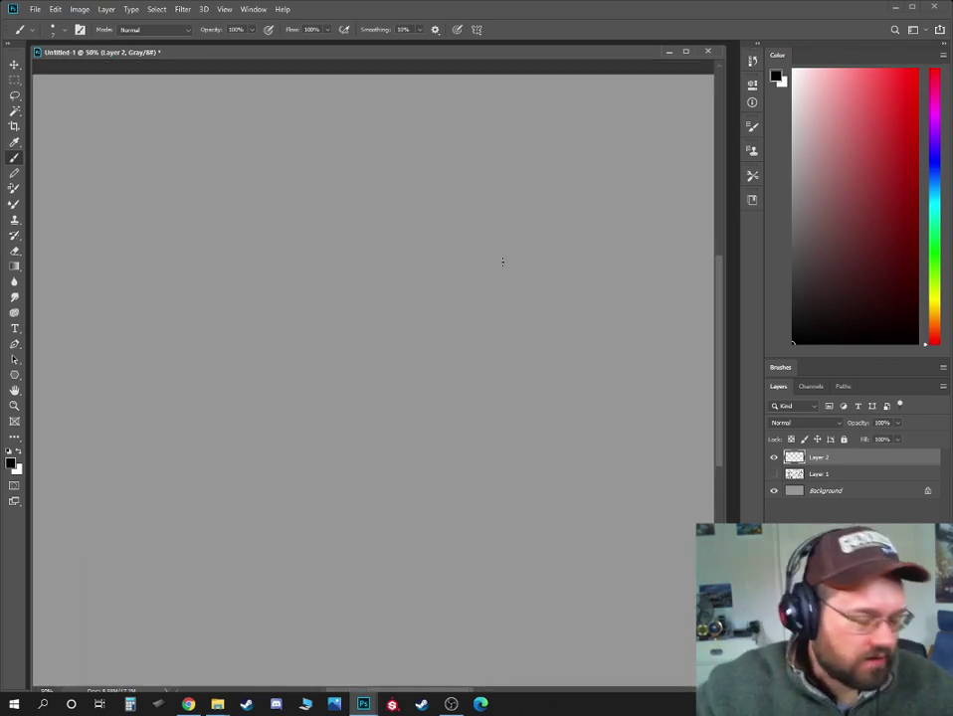
drag(339, 252, 335, 270)
drag(376, 297, 443, 280)
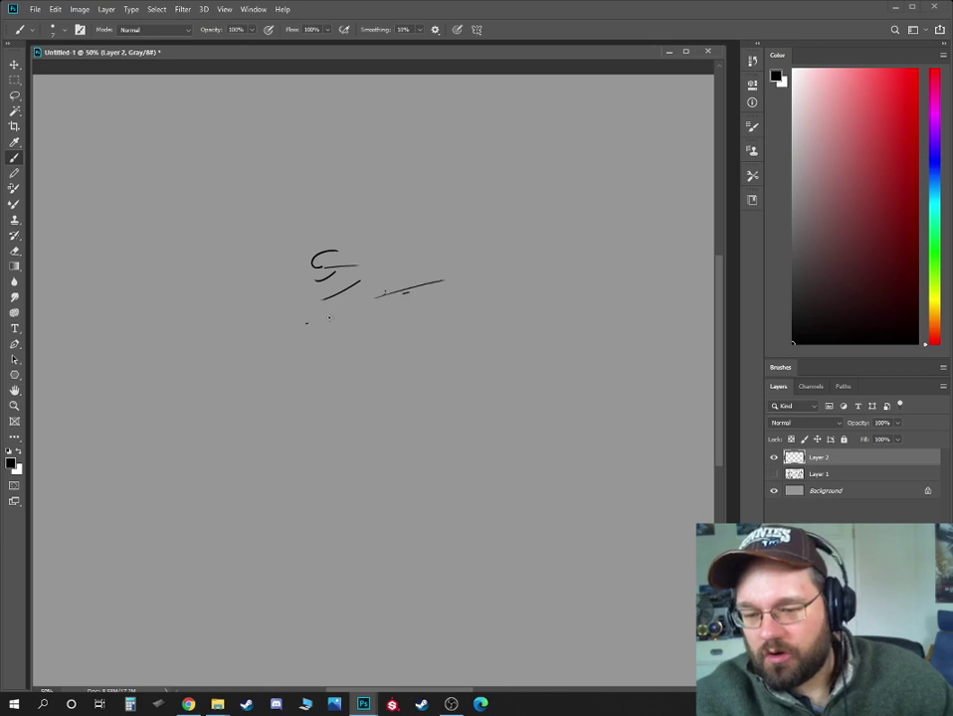
drag(286, 331, 409, 293)
drag(296, 327, 465, 270)
drag(247, 345, 310, 322)
mouse_move(310, 314)
mouse_down()
mouse_move(184, 391)
mouse_move(328, 398)
mouse_up()
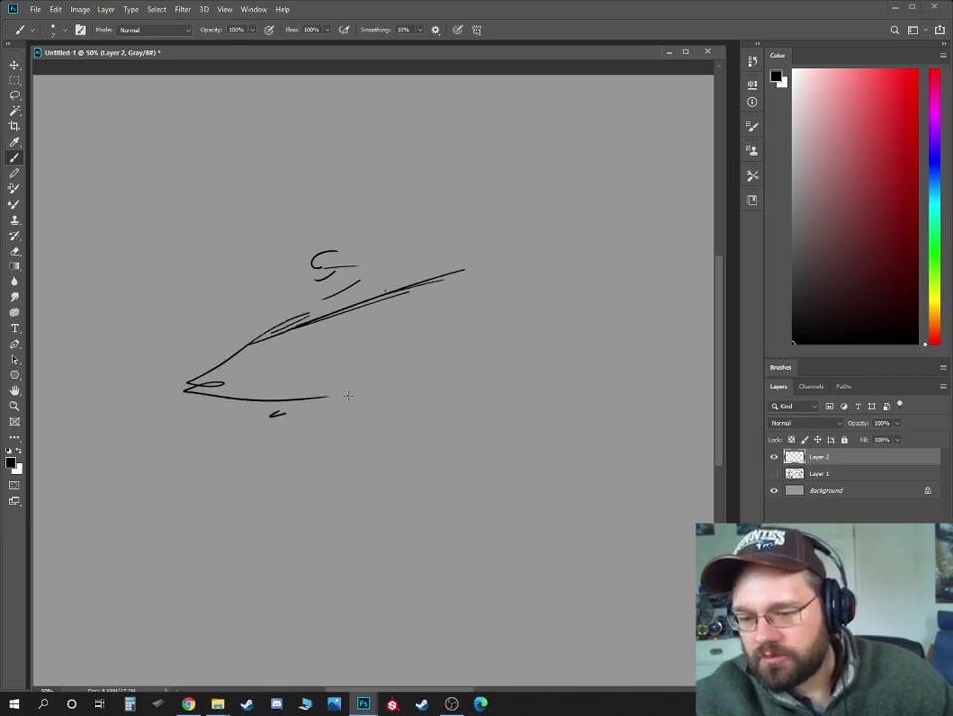
drag(270, 414, 504, 323)
drag(213, 320, 450, 256)
- Draw three cylindrical engines with round front intakes around the rear of the speeder's hull
mouse_move(577, 333)
mouse_down()
mouse_move(595, 350)
mouse_move(595, 340)
mouse_up()
drag(557, 332, 685, 304)
mouse_move(685, 304)
mouse_down()
mouse_move(579, 385)
mouse_move(631, 347)
mouse_up()
mouse_move(439, 220)
mouse_down()
mouse_move(462, 239)
mouse_move(445, 224)
mouse_up()
drag(425, 232, 516, 210)
mouse_move(509, 242)
mouse_down()
mouse_move(503, 260)
mouse_move(612, 221)
mouse_move(617, 257)
mouse_up()
drag(527, 281, 612, 257)
- Reinforce the speeder's nose and the far edge of its cockpit with repeated strokes
mouse_move(449, 261)
mouse_down()
mouse_move(553, 303)
mouse_move(545, 378)
mouse_move(274, 430)
mouse_move(184, 397)
mouse_up()
mouse_move(181, 382)
mouse_down()
mouse_move(180, 403)
mouse_move(424, 280)
mouse_up()
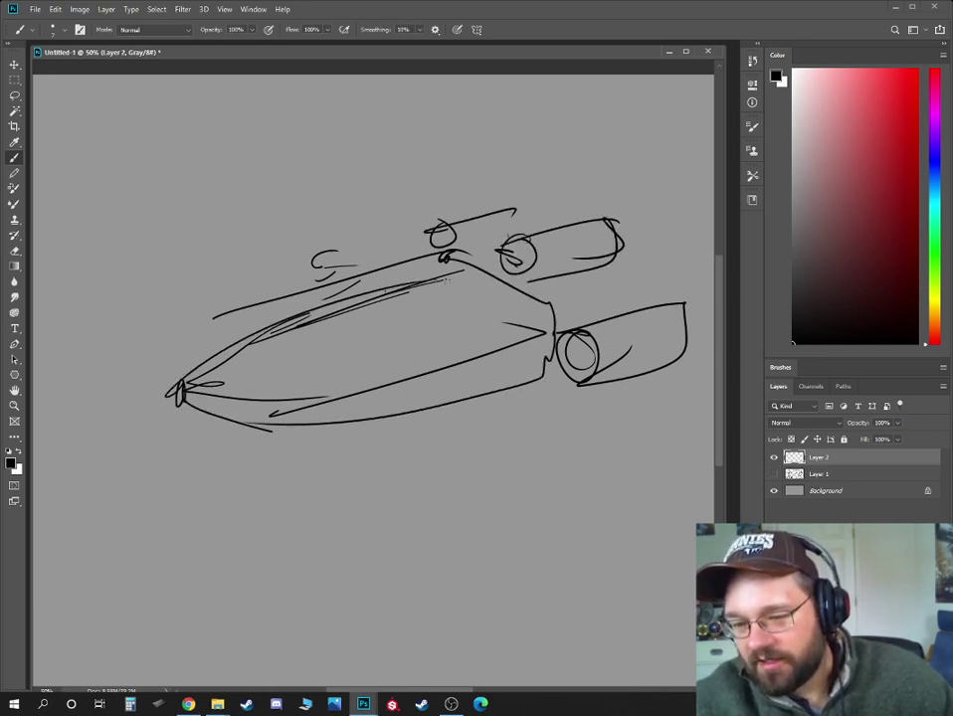
drag(274, 324, 443, 279)
drag(393, 282, 252, 329)
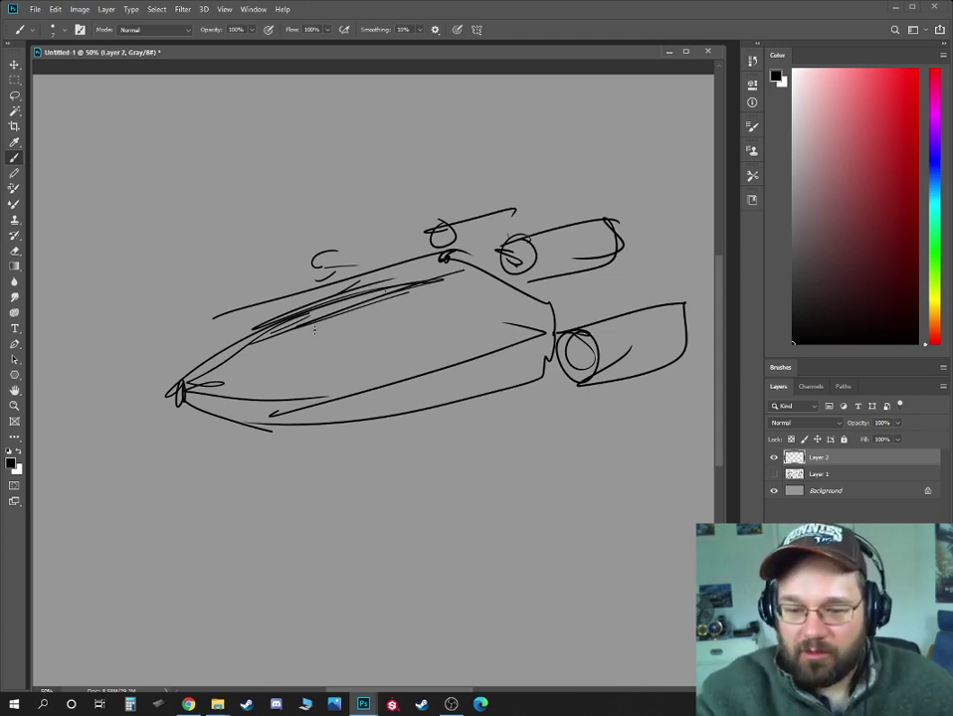
- Draw the speeder's open cockpit with a curved windshield line, two rounded seats and a steering control
mouse_move(295, 335)
mouse_down()
mouse_move(278, 339)
mouse_move(302, 341)
mouse_move(335, 387)
mouse_move(286, 331)
mouse_up()
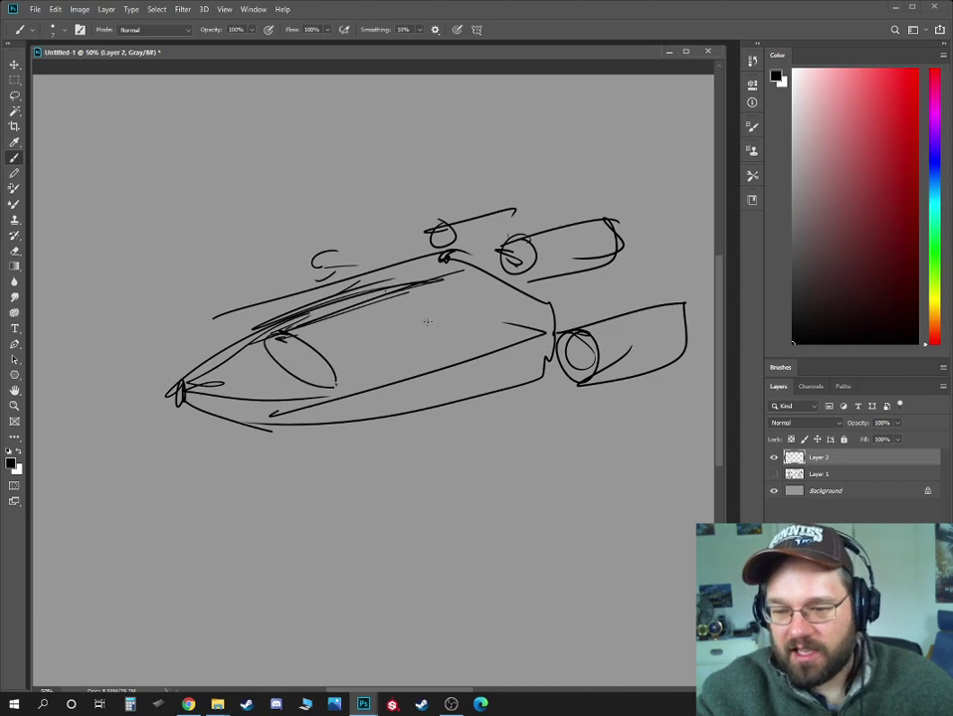
drag(334, 379, 454, 343)
mouse_move(384, 294)
mouse_down()
mouse_move(420, 321)
mouse_move(432, 352)
mouse_up()
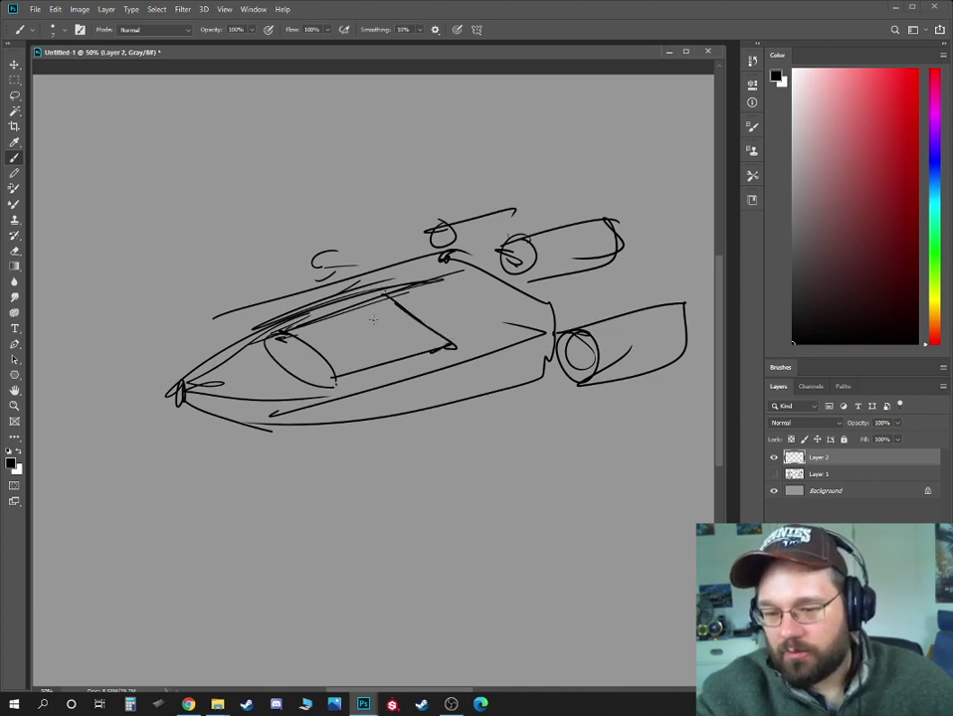
mouse_move(373, 299)
mouse_down()
mouse_move(400, 324)
mouse_move(433, 343)
mouse_up()
drag(323, 328, 339, 345)
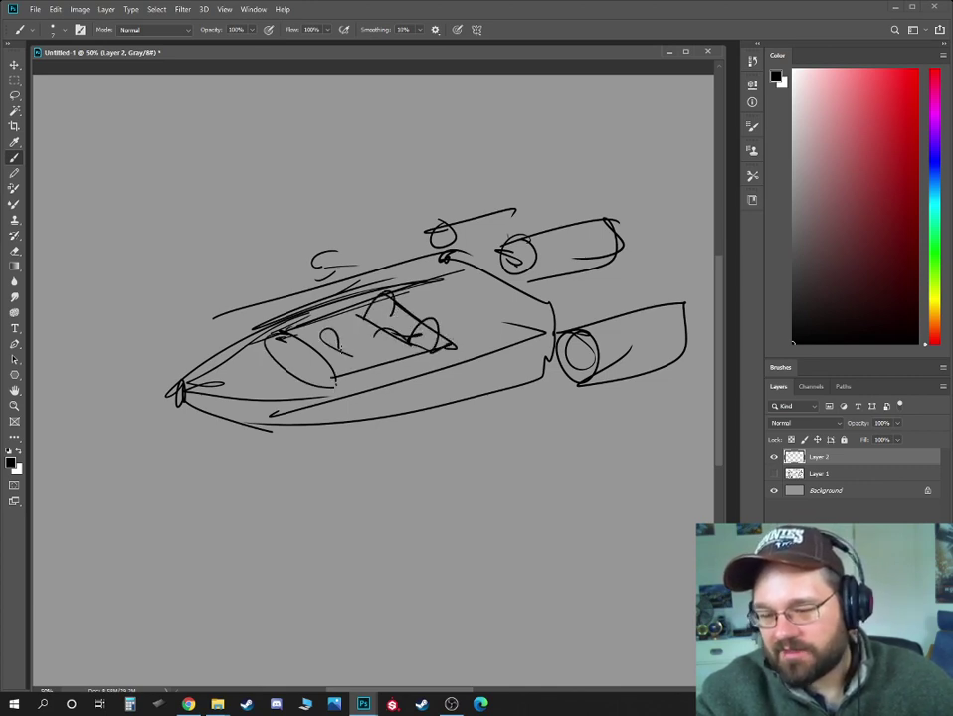
- Add angular fins on top of the speeder's three engines
drag(514, 227, 538, 237)
mouse_move(562, 285)
mouse_down()
mouse_move(634, 309)
mouse_move(609, 273)
mouse_up()
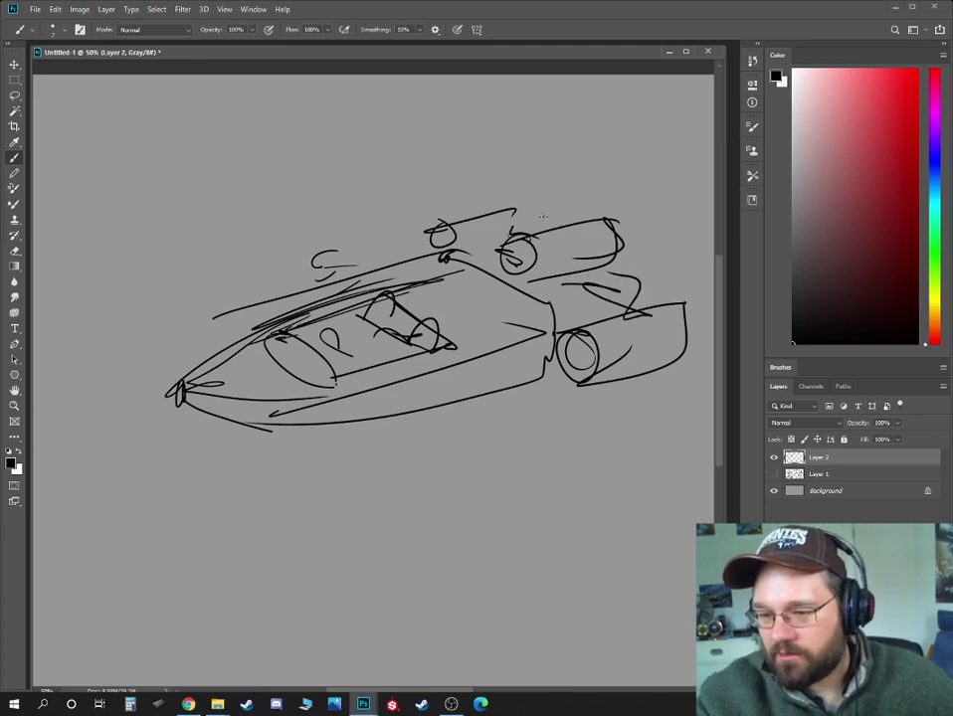
mouse_move(550, 221)
mouse_down()
mouse_move(586, 187)
mouse_move(616, 205)
mouse_up()
drag(456, 218, 477, 228)
- Darken the speeder's nose and lower hull edge, and draw struts linking the hull to the engines
drag(294, 337, 305, 345)
mouse_move(233, 354)
mouse_down()
mouse_move(266, 339)
mouse_move(179, 390)
mouse_up()
mouse_move(182, 394)
mouse_down()
mouse_move(179, 407)
mouse_move(382, 422)
mouse_up()
mouse_move(324, 426)
mouse_down()
mouse_move(554, 376)
mouse_move(573, 360)
mouse_up()
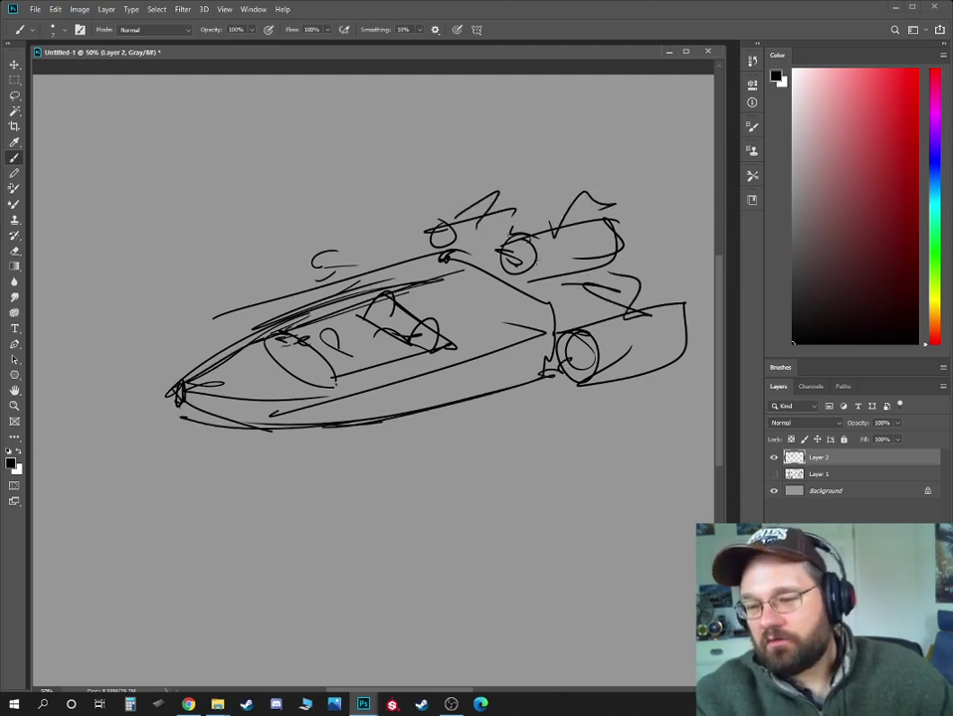
drag(450, 259, 493, 246)
drag(618, 274, 624, 313)
drag(447, 405, 344, 432)
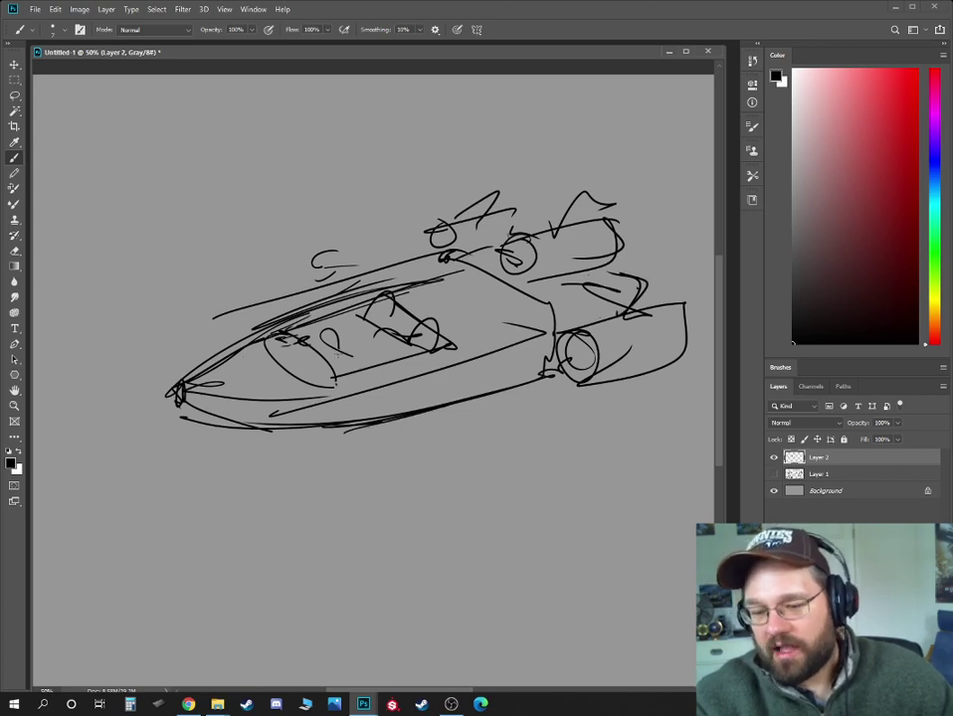
drag(498, 320, 351, 312)
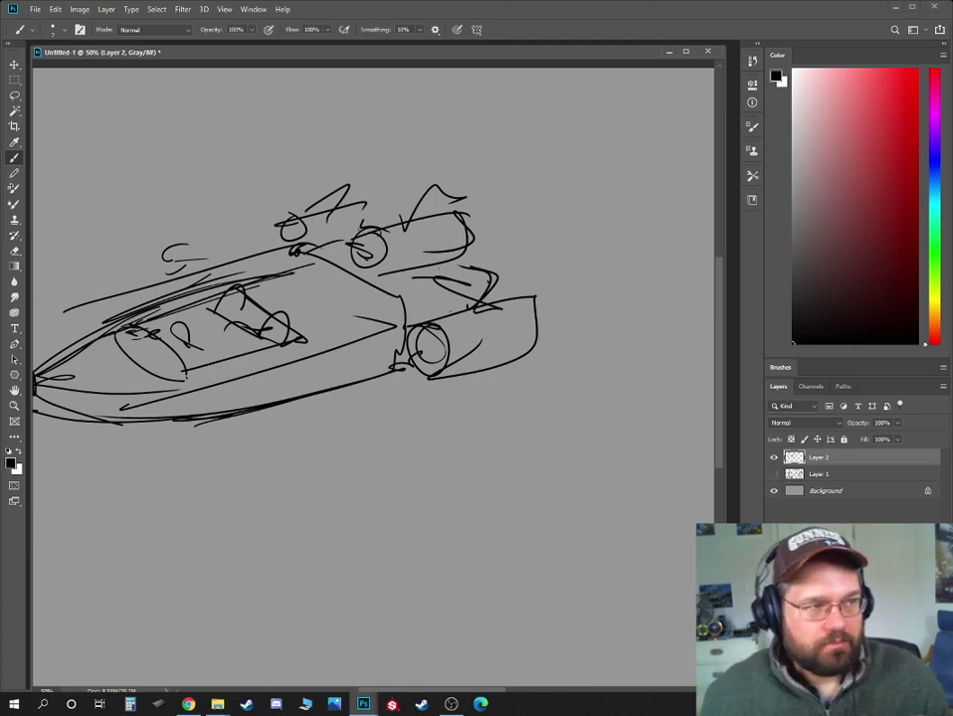
- Add connecting strokes between the speeder's hull and its three engines, and draw another small circle beside the far engine
drag(450, 259, 508, 275)
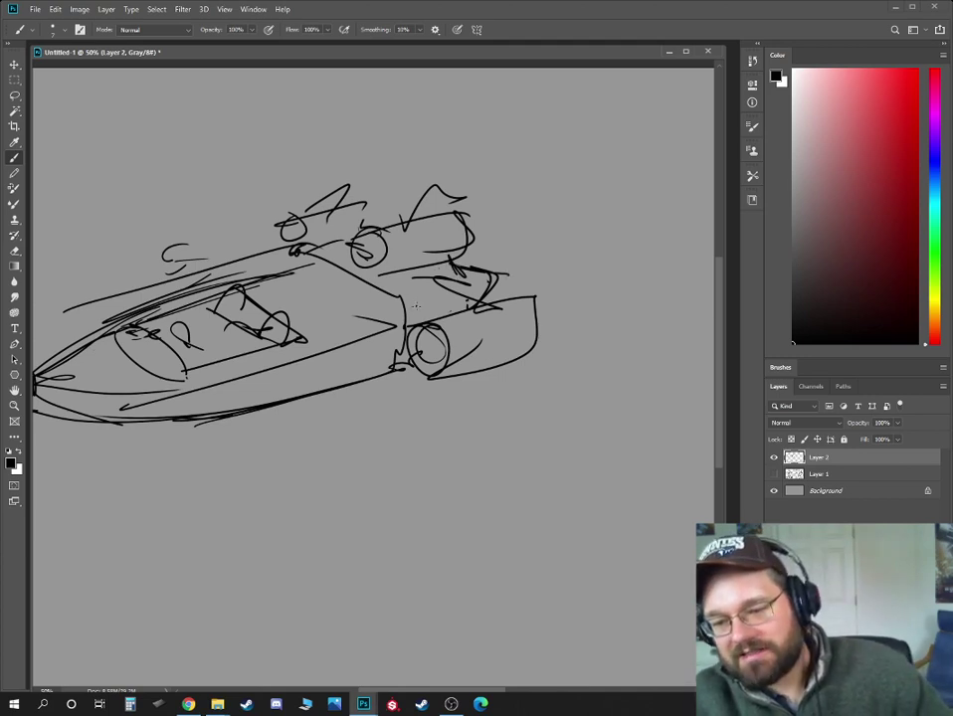
drag(394, 312, 478, 301)
mouse_move(298, 241)
mouse_down()
mouse_move(361, 233)
mouse_move(421, 208)
mouse_up()
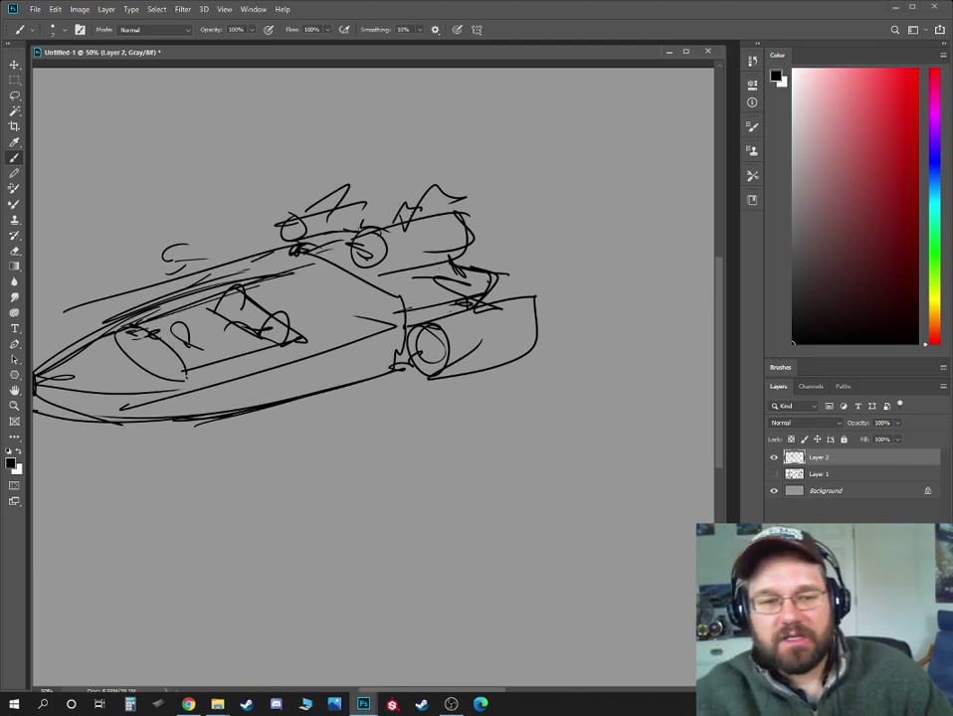
key(ctrl+minus)
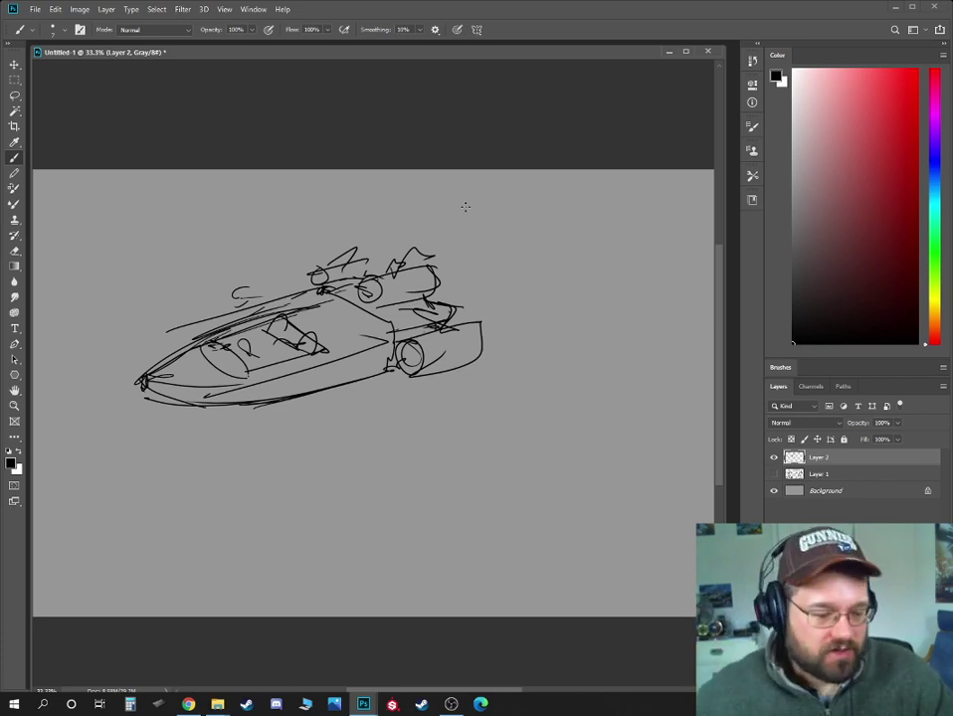
key(ctrl+plus)
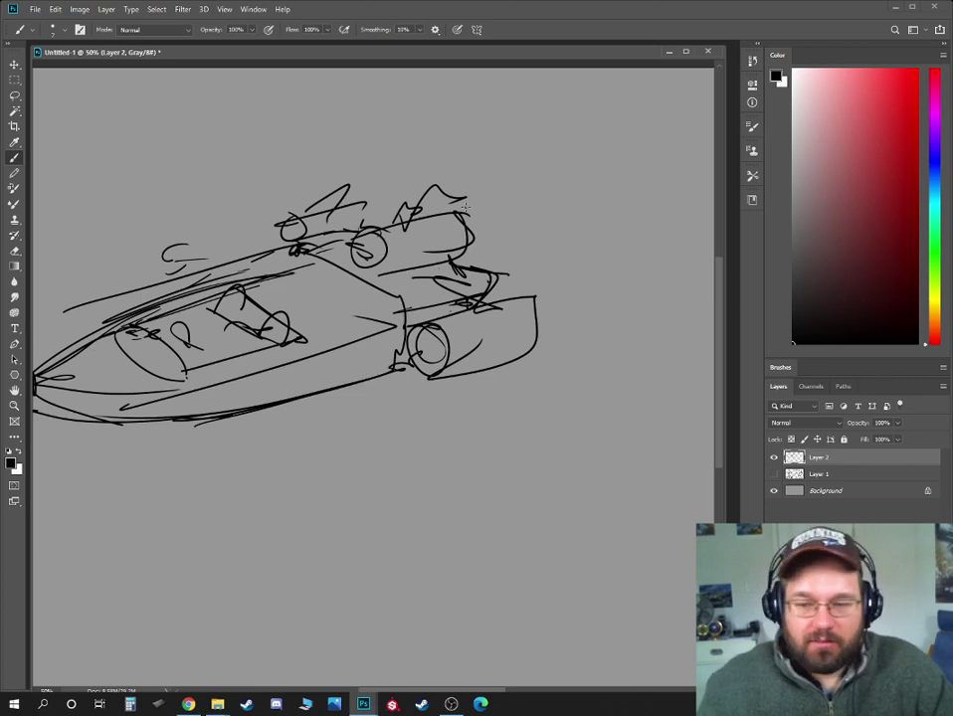
key(ctrl+minus)
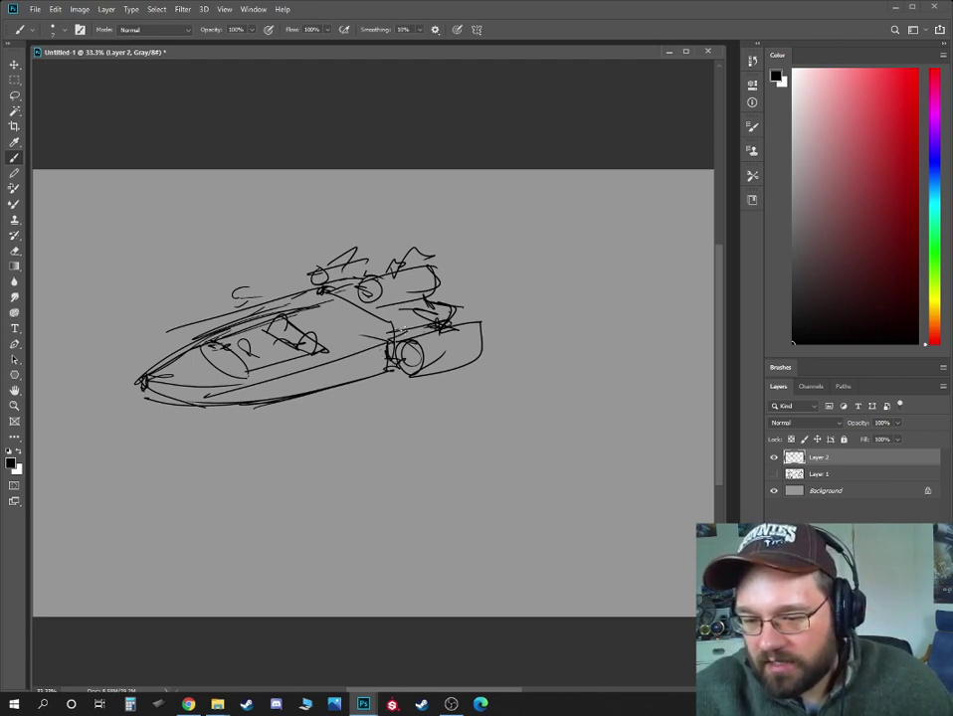
drag(349, 279, 330, 279)
mouse_move(320, 284)
mouse_down()
mouse_move(311, 299)
mouse_move(306, 275)
mouse_up()
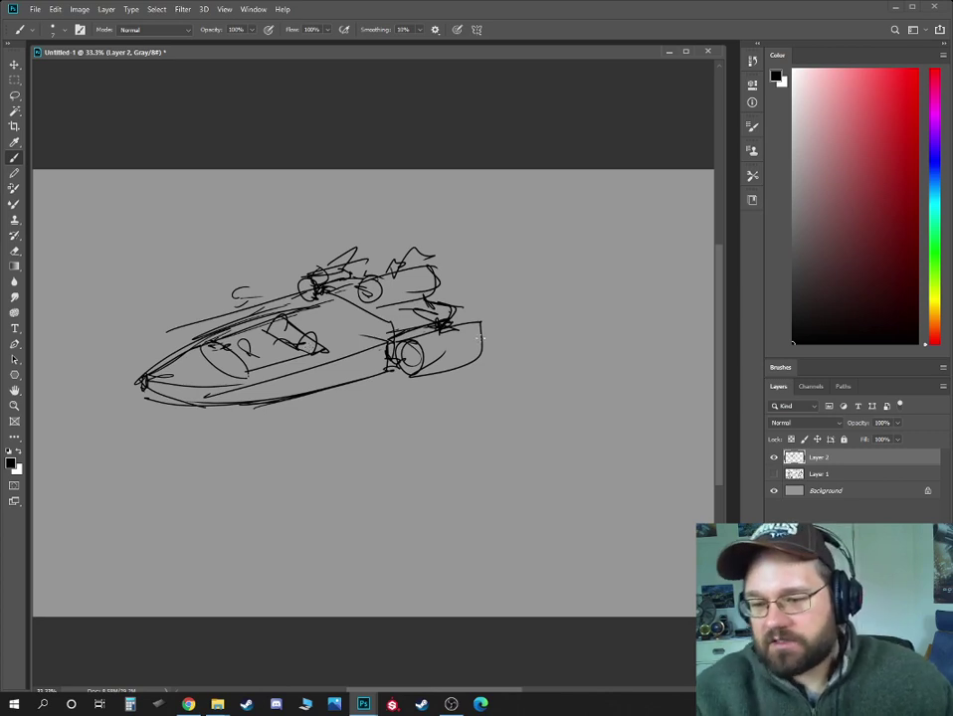
- Handwrite a three-line title ending in "STOCK TIPS" beside the speeder and underline it
drag(431, 225, 488, 211)
drag(466, 215, 460, 256)
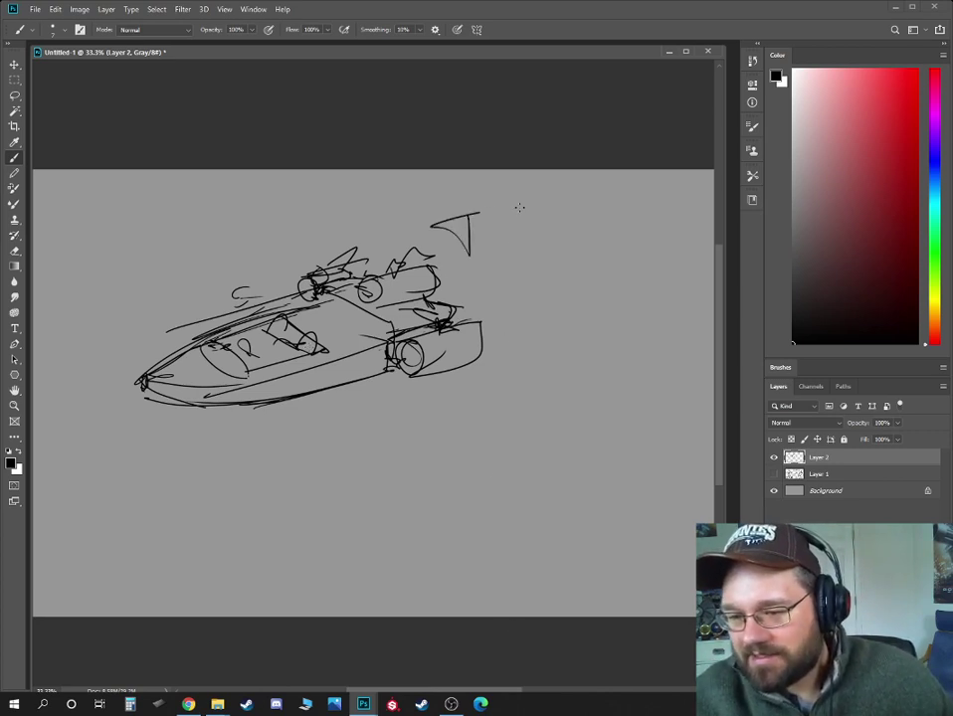
drag(512, 216, 567, 251)
drag(612, 214, 582, 271)
mouse_move(525, 301)
mouse_down()
mouse_move(553, 338)
mouse_move(559, 302)
mouse_up()
drag(575, 307, 603, 339)
mouse_move(621, 303)
mouse_down()
mouse_move(621, 338)
mouse_move(647, 343)
mouse_up()
drag(501, 391, 543, 384)
mouse_move(530, 388)
mouse_down()
mouse_move(514, 419)
mouse_move(553, 423)
mouse_up()
mouse_move(573, 423)
mouse_down()
mouse_move(577, 398)
mouse_move(609, 423)
mouse_up()
mouse_move(500, 466)
mouse_down()
mouse_move(645, 438)
mouse_move(523, 485)
mouse_up()
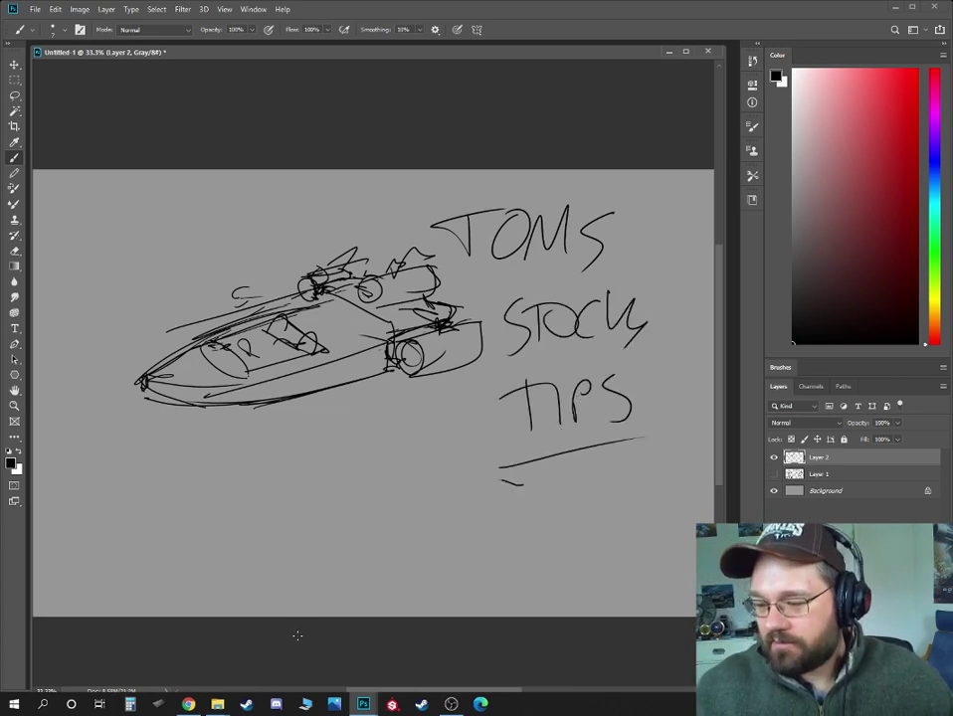
- Hide the speeder layer and, on a new layer, block in a three-quarter head with oval cranium, straight face line, round ear and slanted jaw
click(774, 457)
click(894, 687)
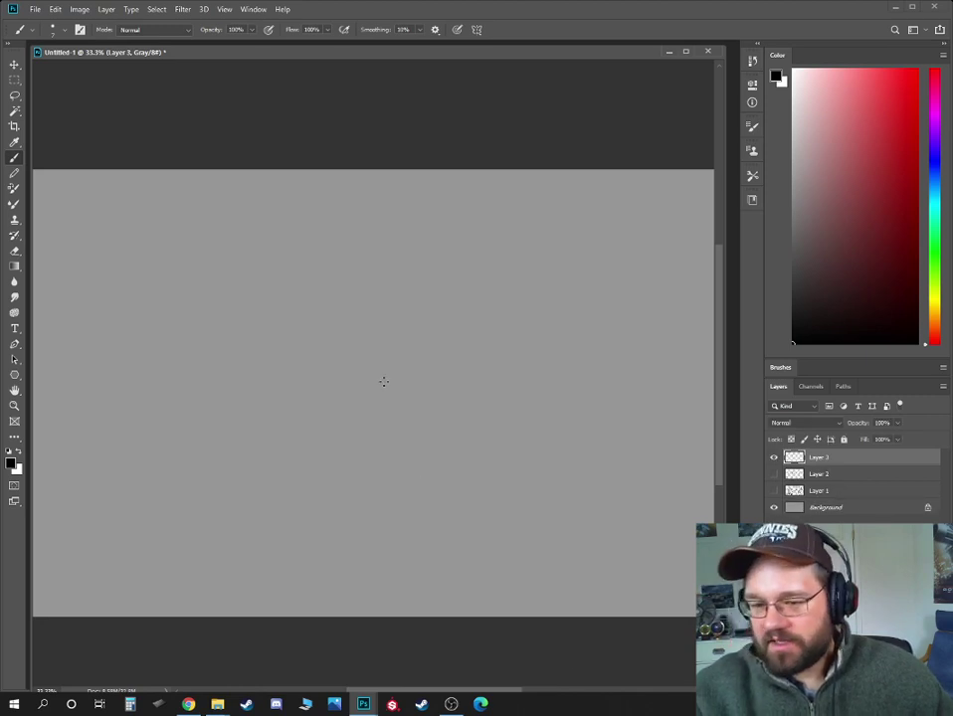
drag(402, 317, 486, 336)
key(ctrl+plus)
mouse_move(298, 210)
mouse_down()
mouse_move(342, 236)
mouse_move(389, 212)
mouse_move(303, 221)
mouse_move(297, 262)
mouse_move(288, 259)
mouse_move(310, 366)
mouse_move(332, 372)
mouse_move(381, 348)
mouse_move(346, 369)
mouse_move(392, 329)
mouse_up()
drag(403, 260, 401, 329)
drag(278, 231, 403, 209)
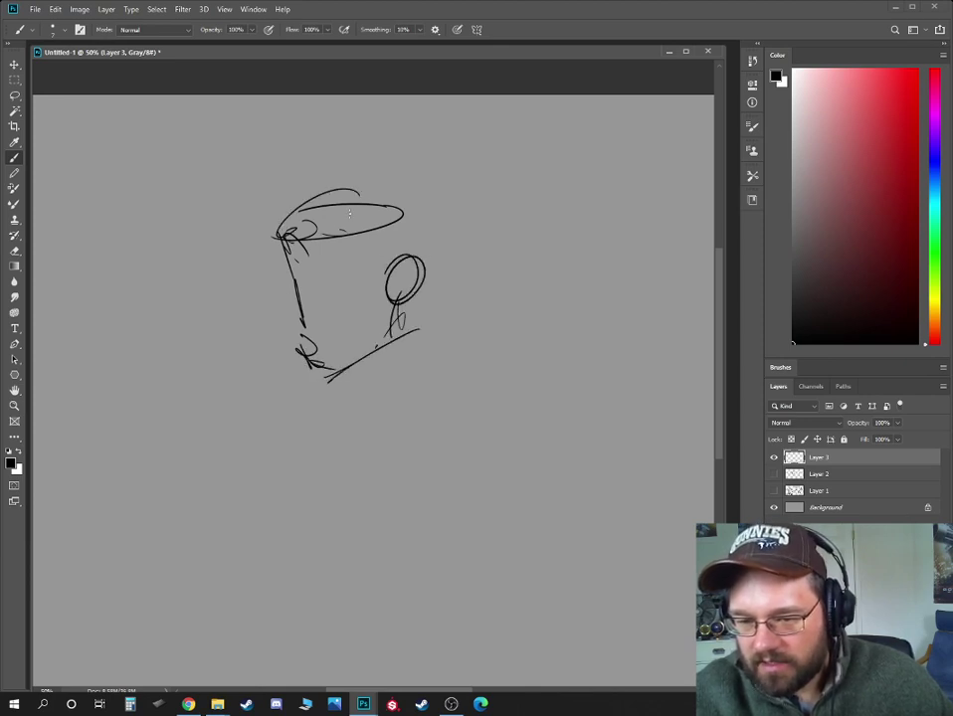
mouse_move(298, 204)
mouse_down()
mouse_move(398, 211)
mouse_move(381, 230)
mouse_up()
mouse_move(283, 239)
mouse_down()
mouse_move(309, 362)
mouse_move(323, 380)
mouse_move(401, 343)
mouse_up()
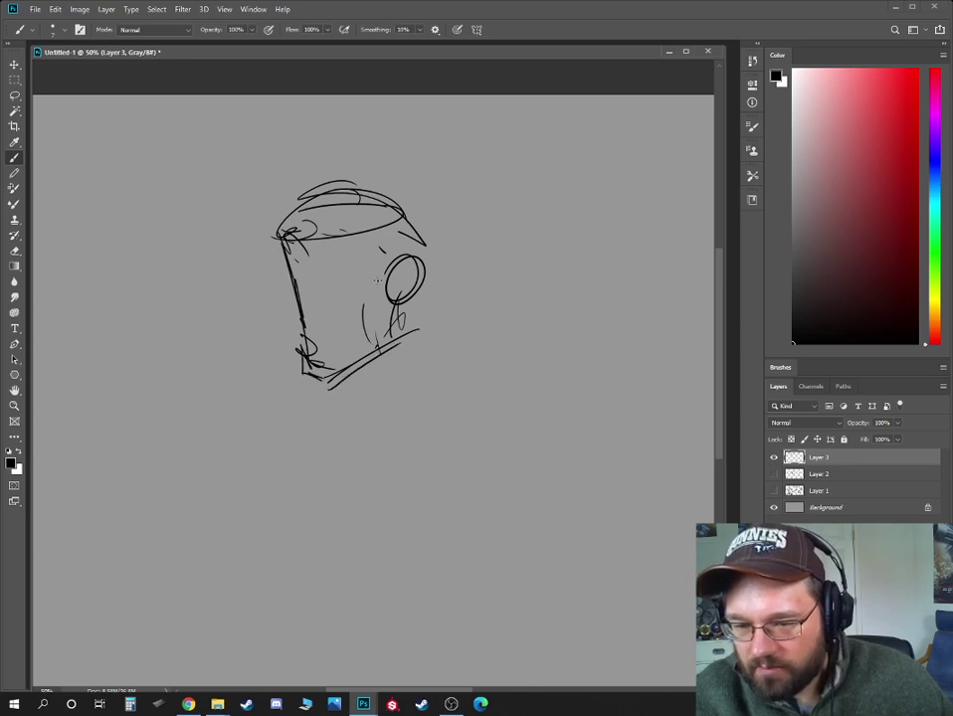
- Sketch the cheek shading, eyes, nose, heavy angry eyebrows and a mouth holding a thin stalk, and round out the hair
drag(382, 278, 374, 344)
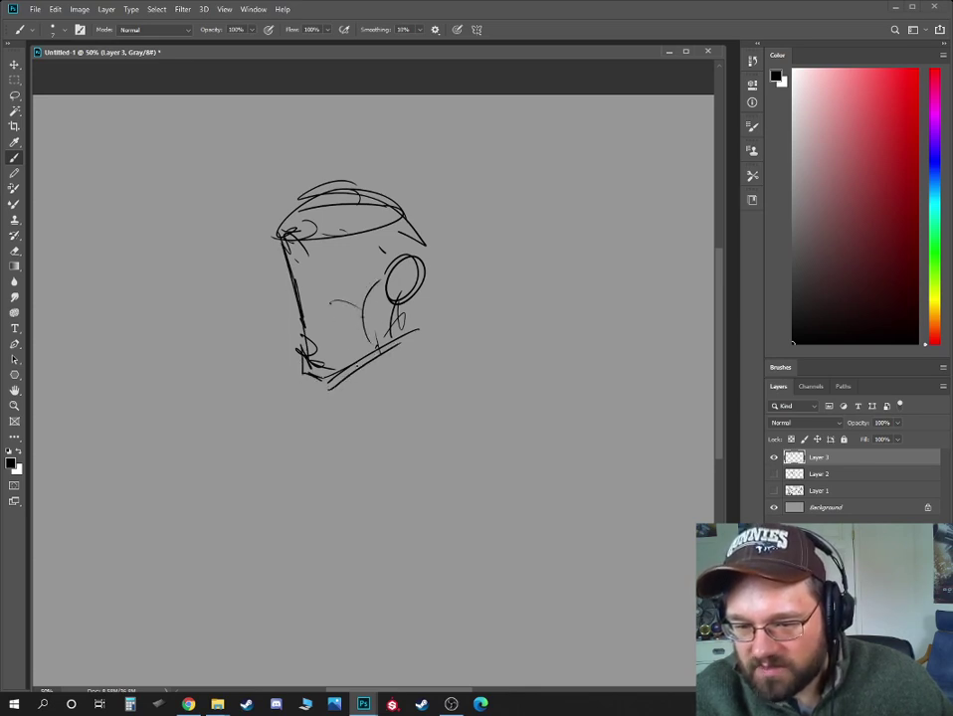
mouse_move(373, 296)
mouse_down()
mouse_move(339, 350)
mouse_move(376, 291)
mouse_up()
drag(344, 321, 376, 298)
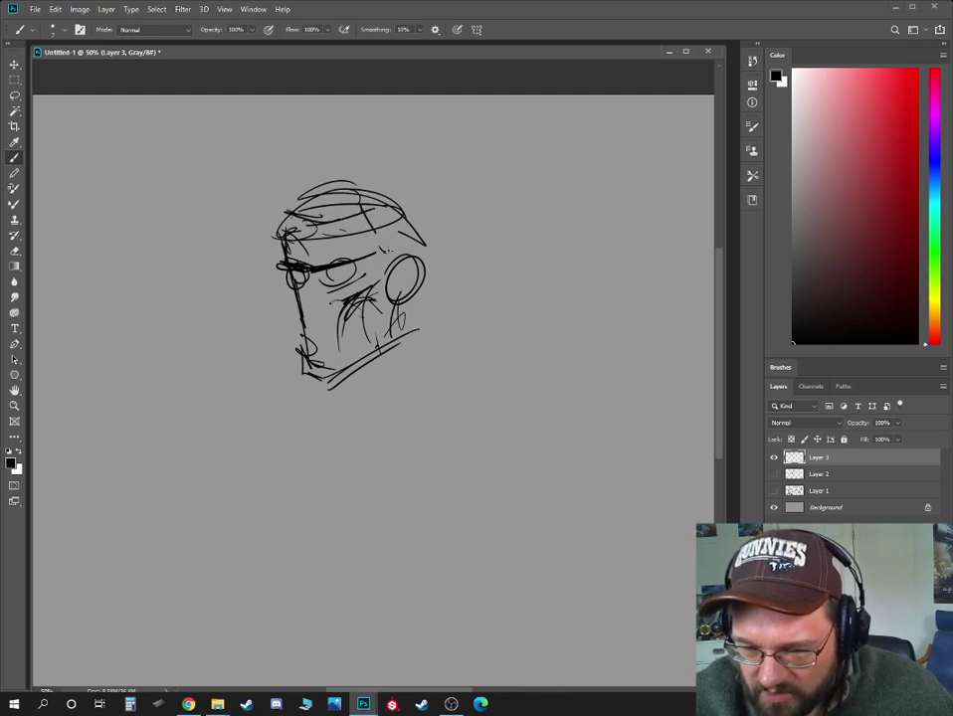
drag(387, 251, 362, 205)
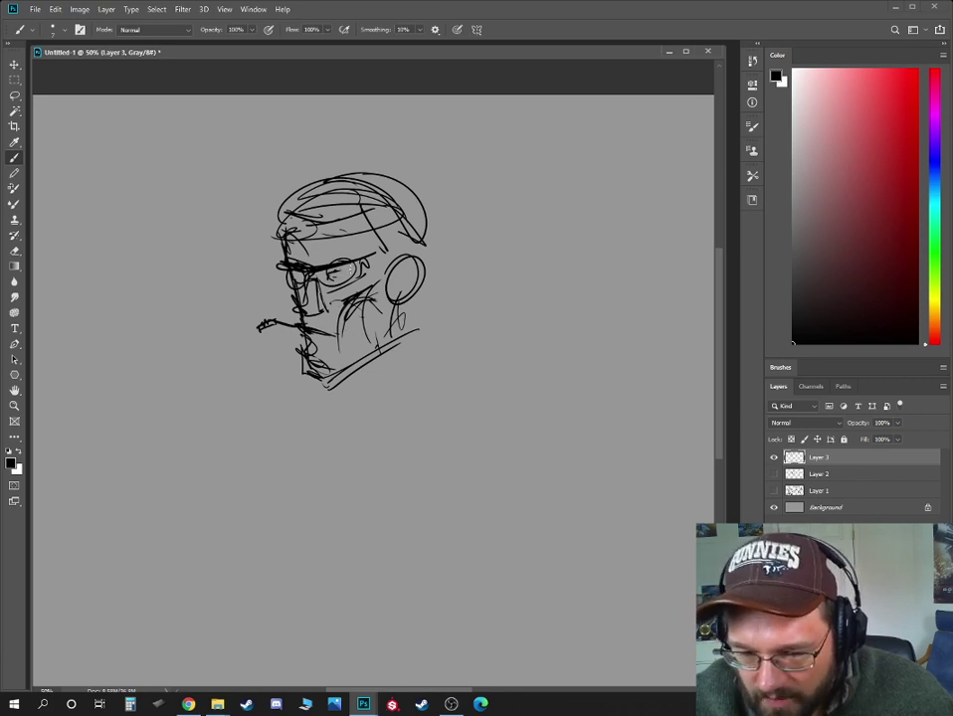
mouse_move(352, 270)
mouse_down()
mouse_move(338, 273)
mouse_move(388, 266)
mouse_move(369, 262)
mouse_up()
key(ctrl+plus)
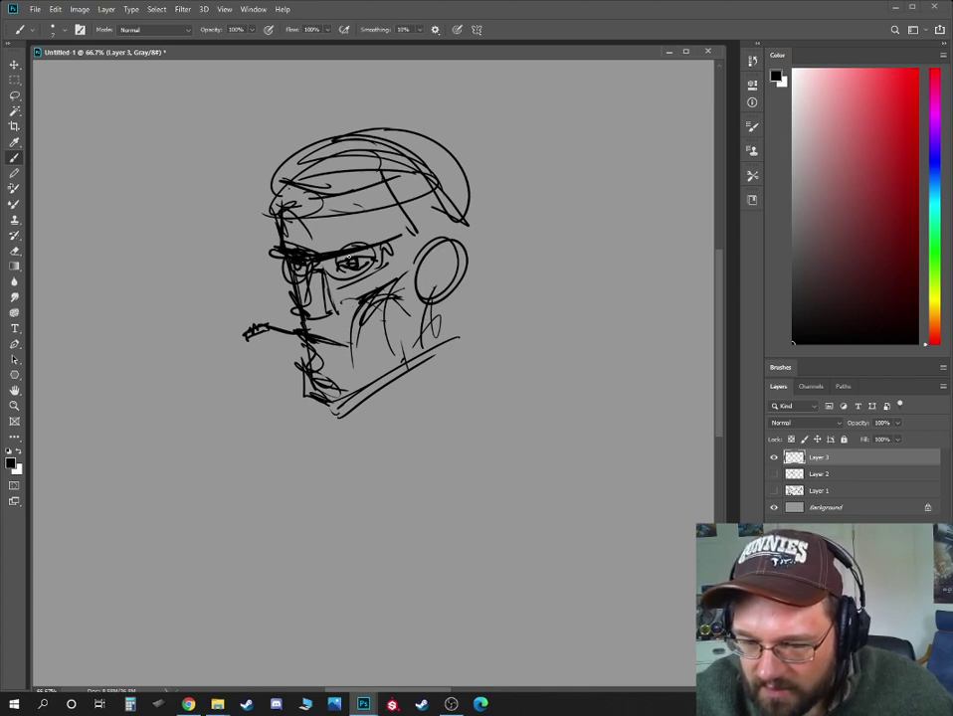
drag(344, 245, 398, 236)
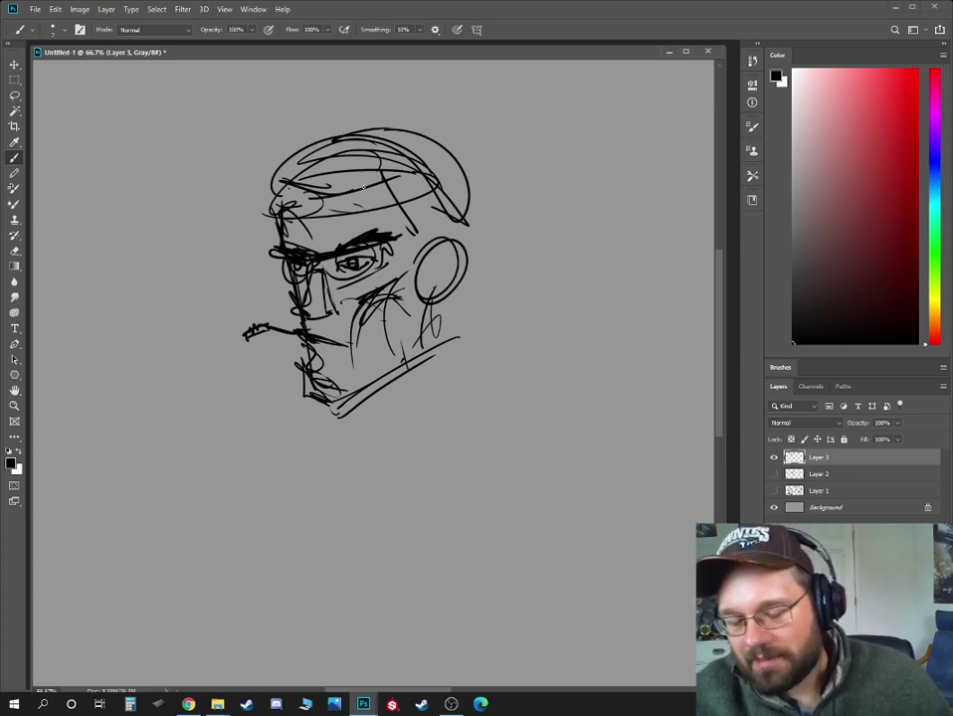
- Reduce the eraser to size 25 and erase the construction lines across the forehead, nose bridge and far eye
key(r)
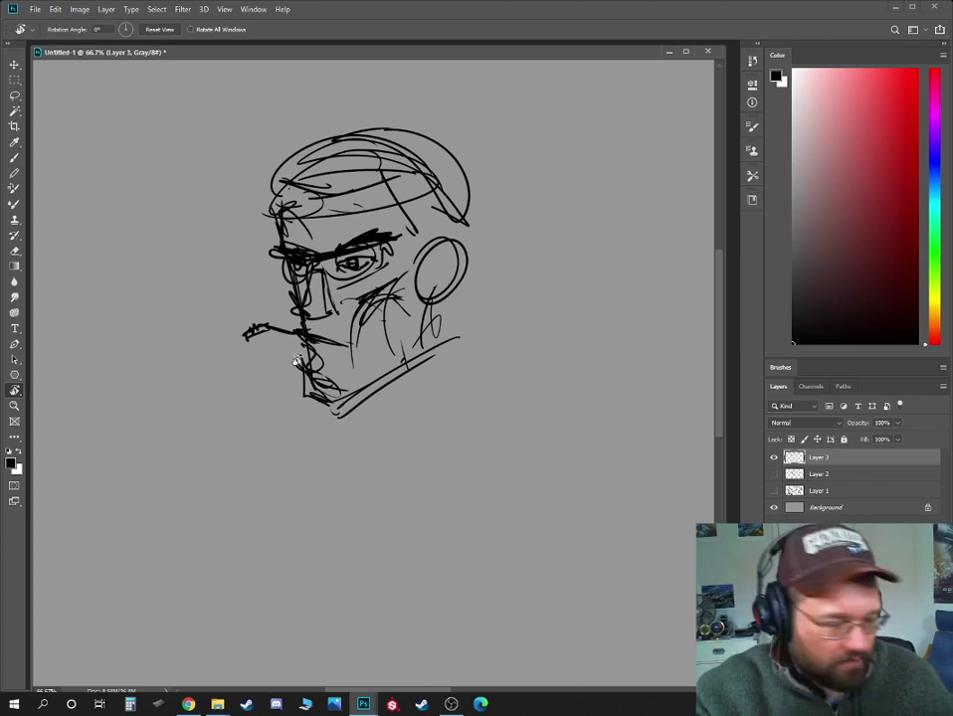
key(e)
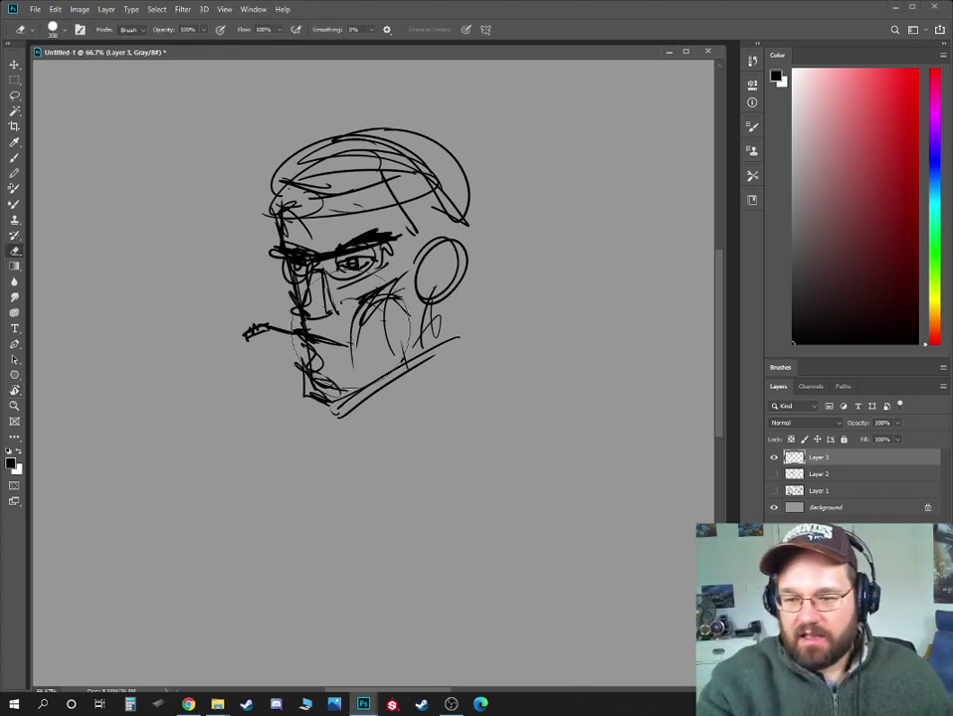
key(bracketleft)
key(bracketleft)
key(bracketleft)
key(bracketleft)
key(bracketleft)
key(bracketleft)
key(bracketleft)
key(bracketleft)
key(bracketleft)
key(bracketleft)
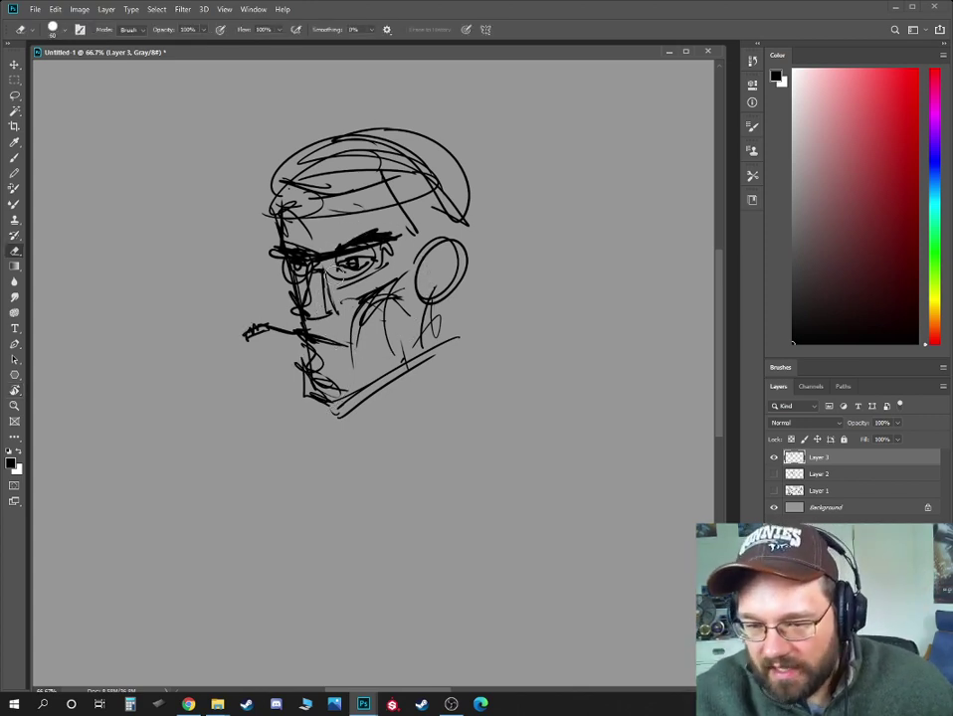
key(bracketleft)
key(bracketleft)
key(bracketleft)
key(bracketleft)
key(bracketleft)
key(bracketleft)
mouse_move(324, 273)
mouse_down()
mouse_move(326, 307)
mouse_move(309, 252)
mouse_move(322, 255)
mouse_move(325, 231)
mouse_move(306, 223)
mouse_move(311, 231)
mouse_move(320, 195)
mouse_move(285, 199)
mouse_move(301, 188)
mouse_move(281, 210)
mouse_up()
drag(300, 280, 297, 285)
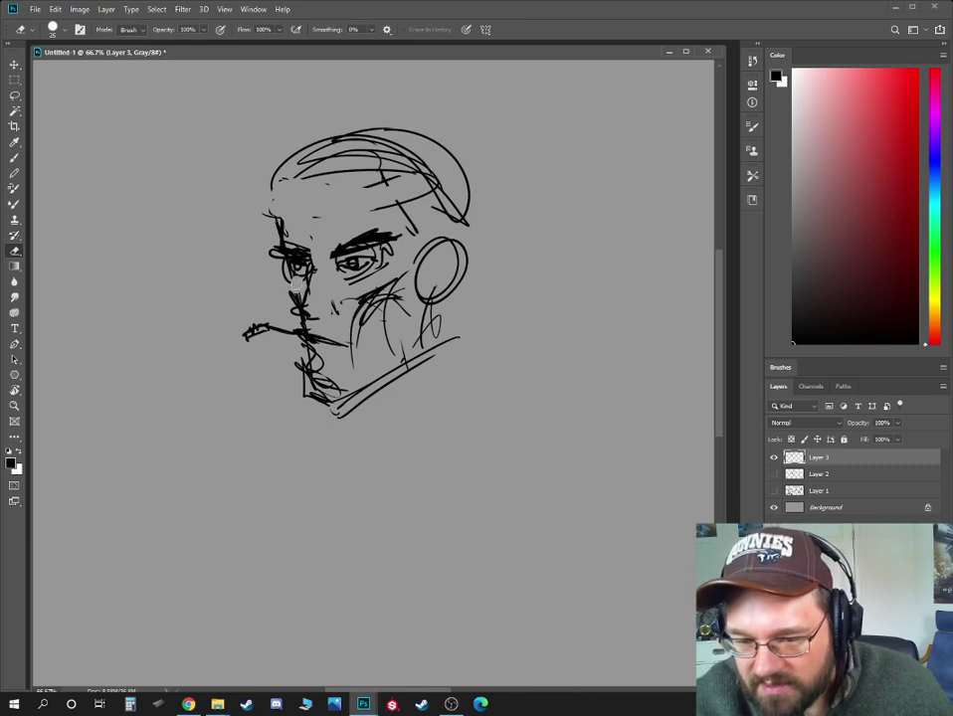
- Redraw the forehead contour and hairline with the brush, then lengthen the stalk and shade below the mouth
key(b)
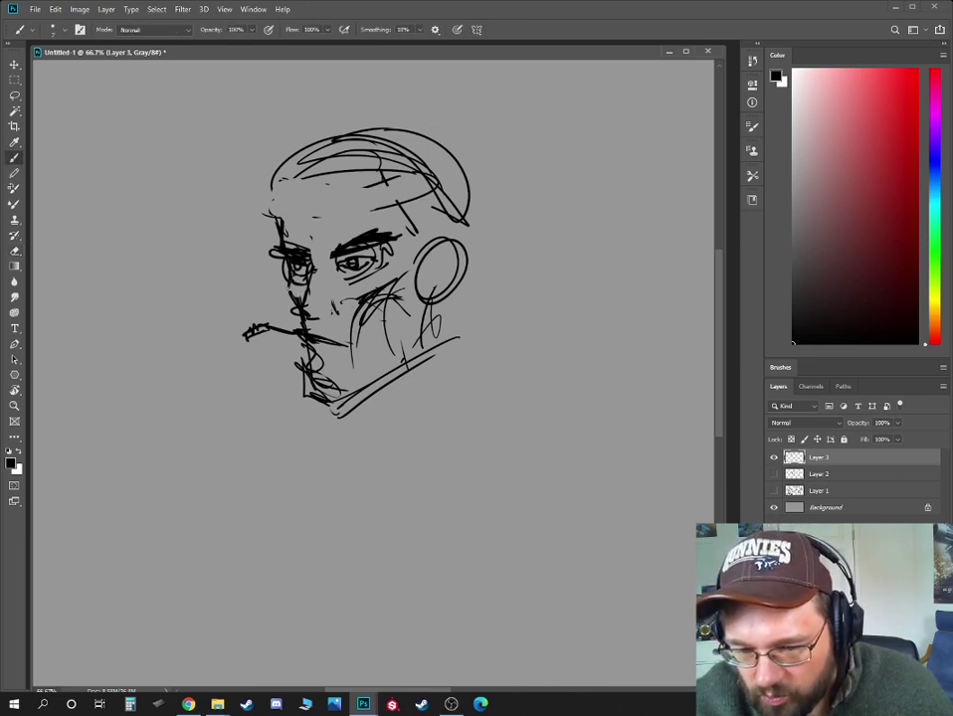
mouse_move(284, 242)
mouse_down()
mouse_move(289, 197)
mouse_move(312, 204)
mouse_move(443, 177)
mouse_move(279, 189)
mouse_move(268, 204)
mouse_move(297, 179)
mouse_up()
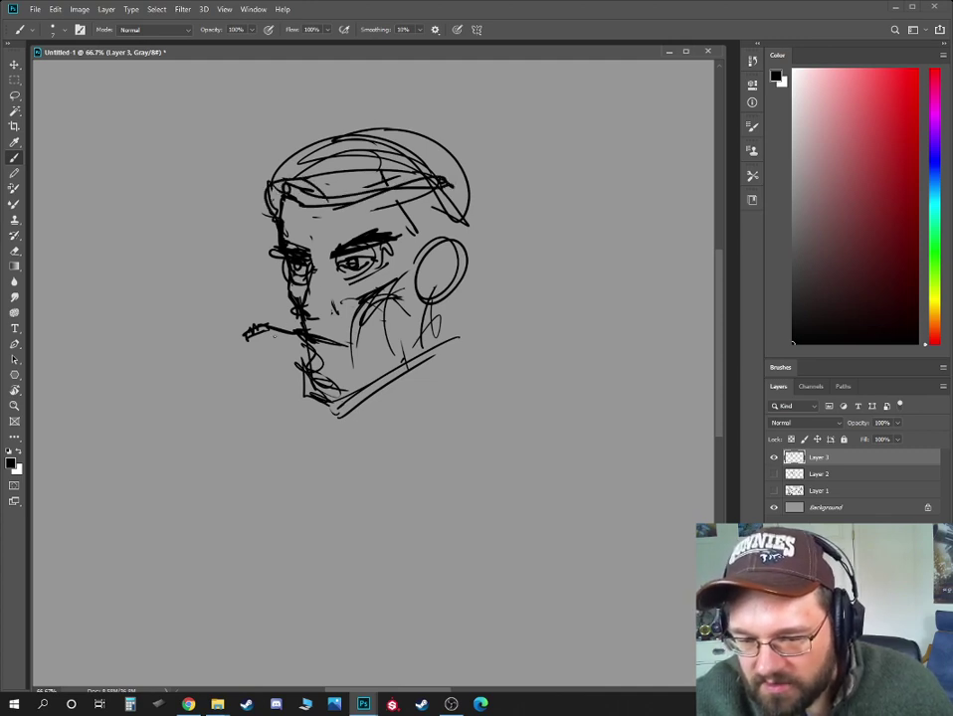
drag(245, 333, 227, 343)
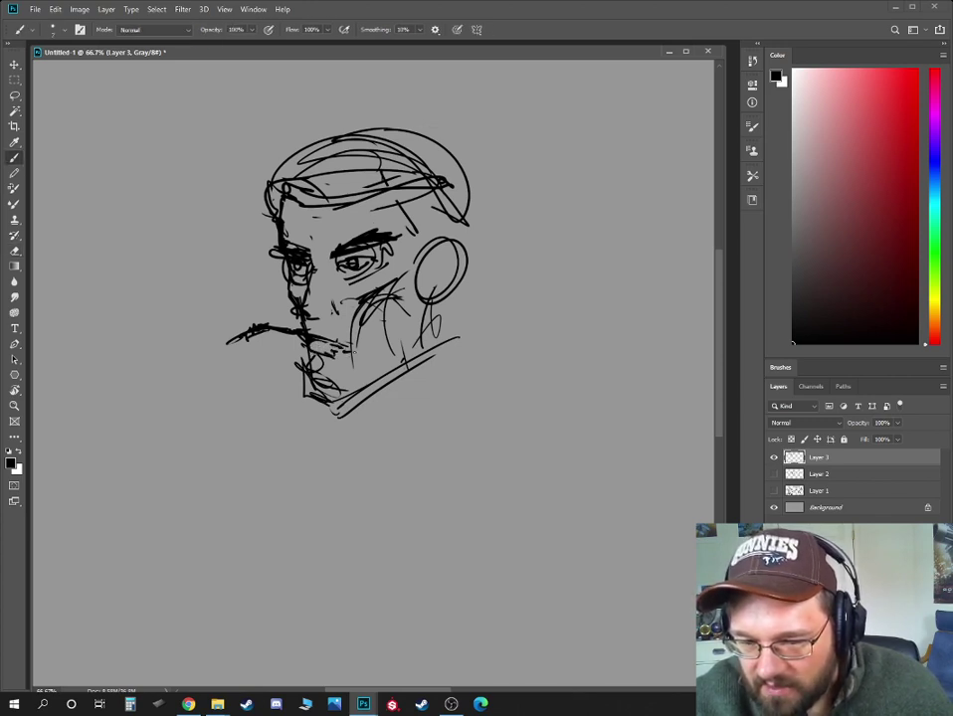
- Erase the messy lines around the chin, then redraw the chin and thicken the jawline back toward the ear
key(e)
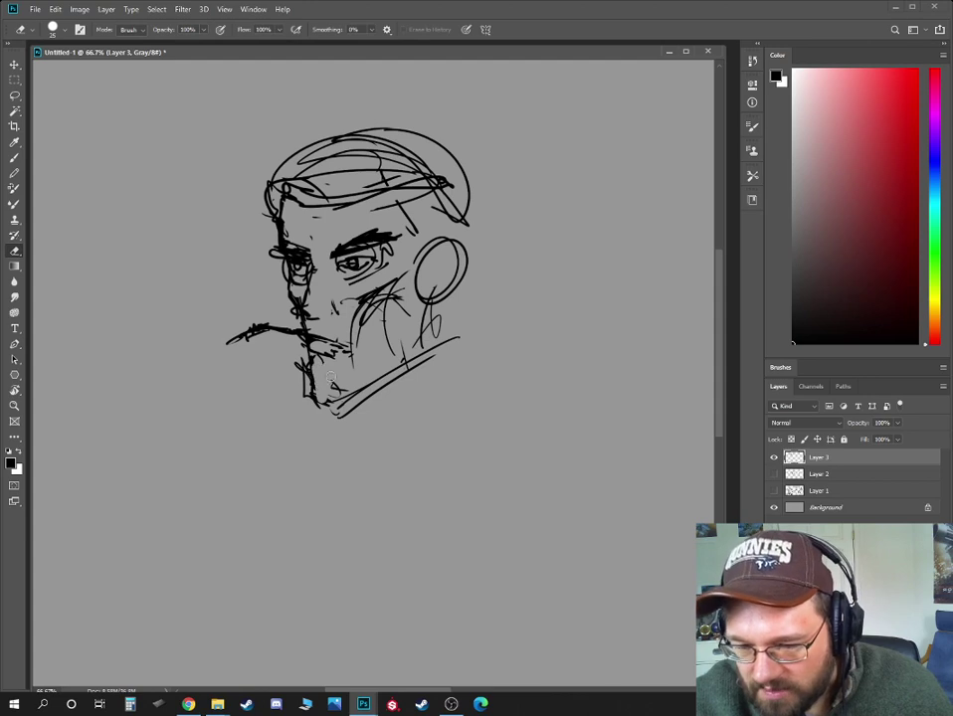
key(b)
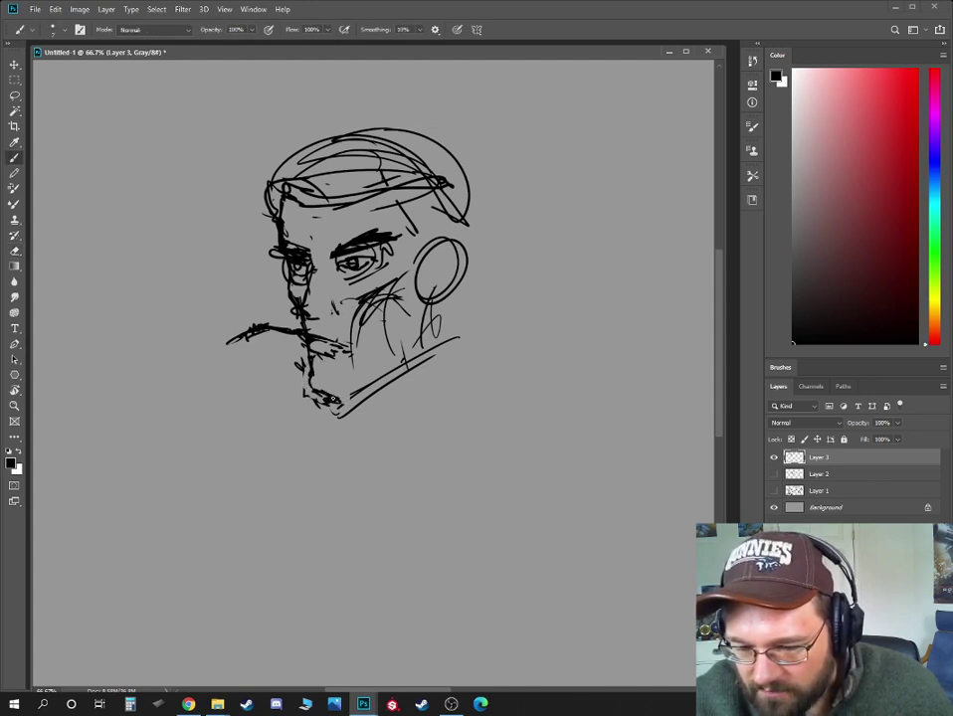
mouse_move(343, 400)
mouse_down()
mouse_move(453, 335)
mouse_move(441, 324)
mouse_up()
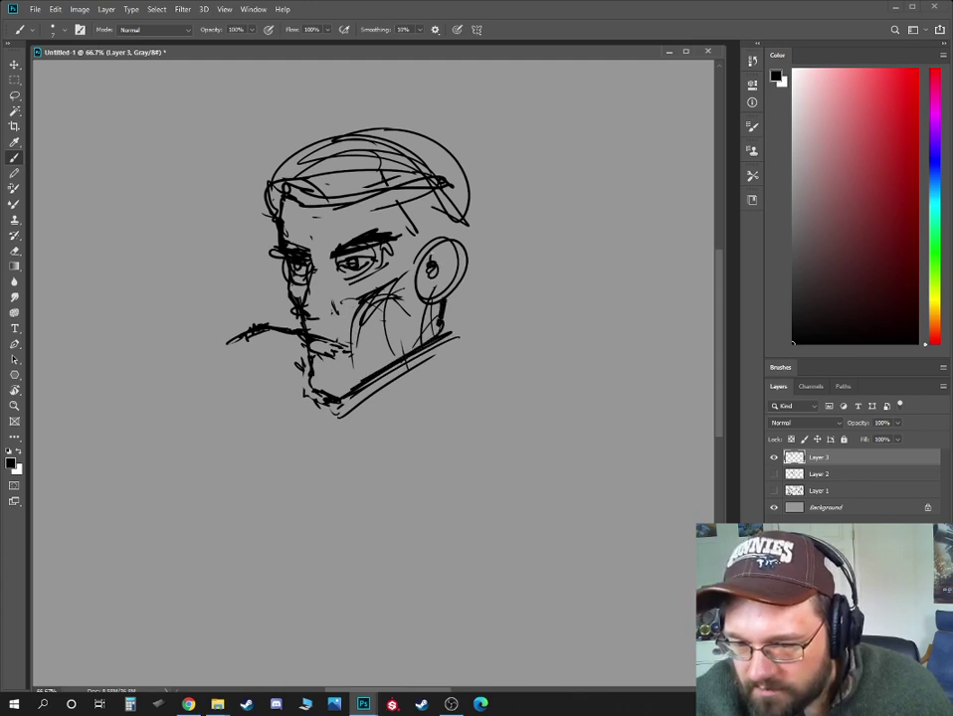
- Refine the ear by erasing its inner circle lines and drawing an arched top, inner fold and heavier outer contour
drag(427, 261, 433, 277)
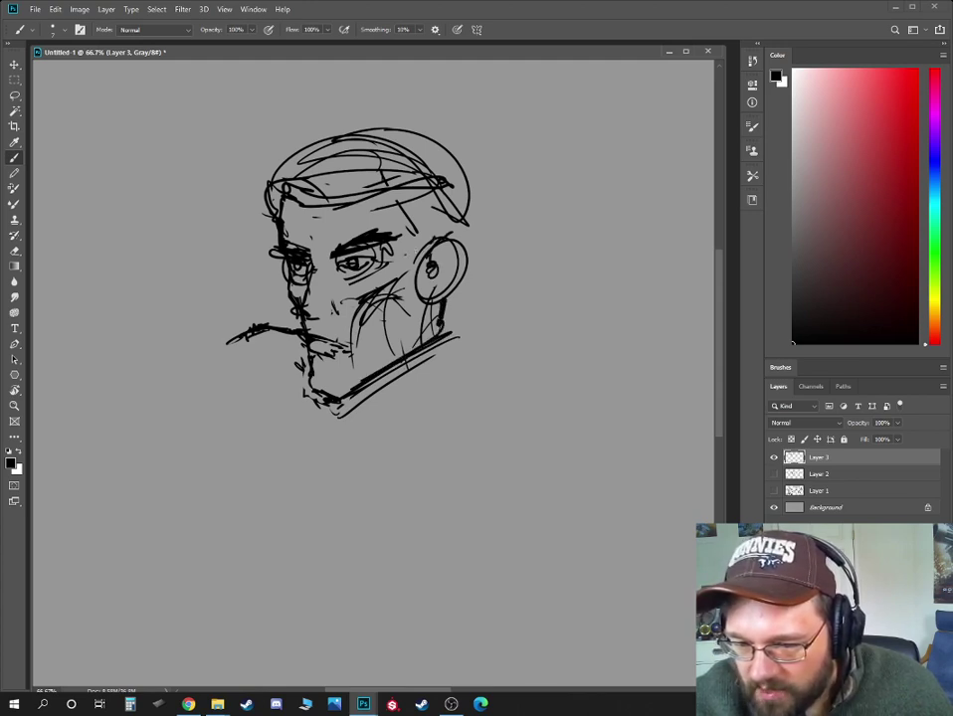
drag(288, 195, 314, 189)
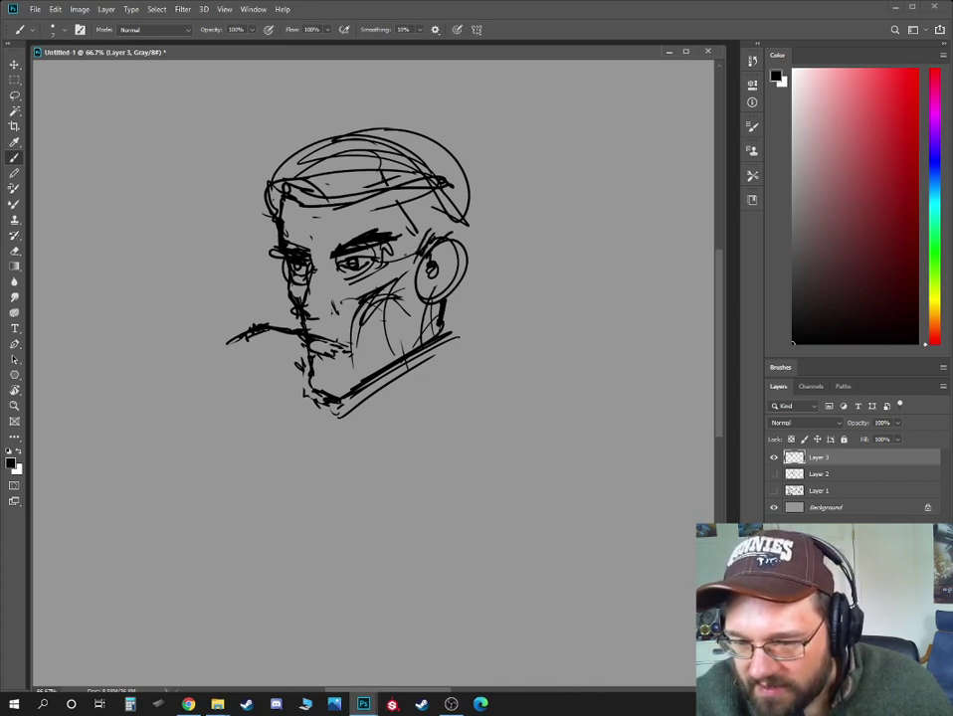
key(e)
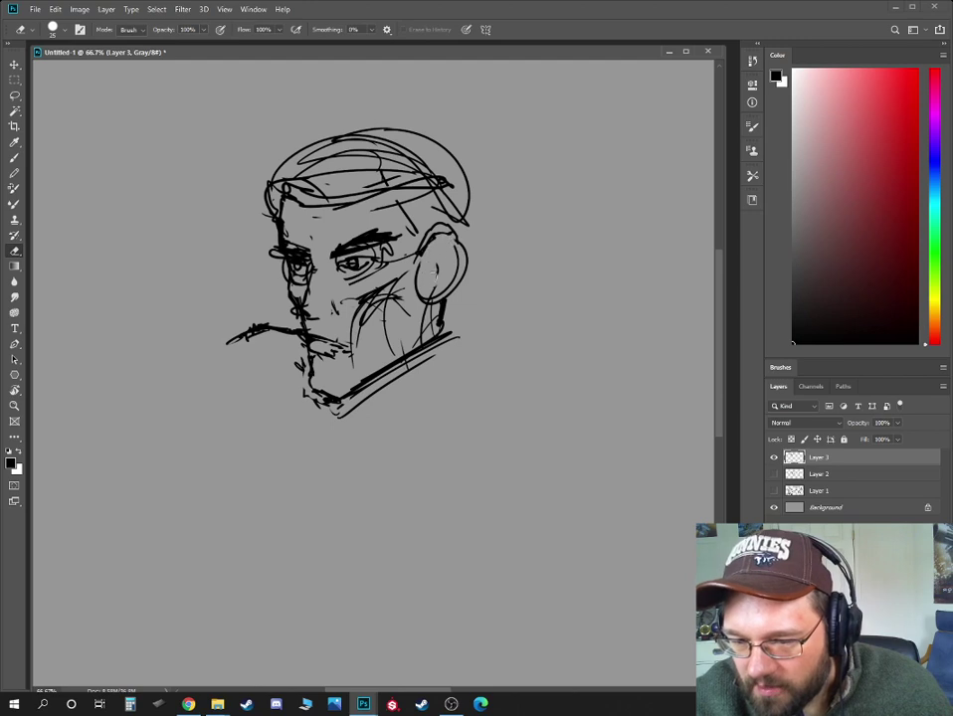
drag(427, 260, 430, 295)
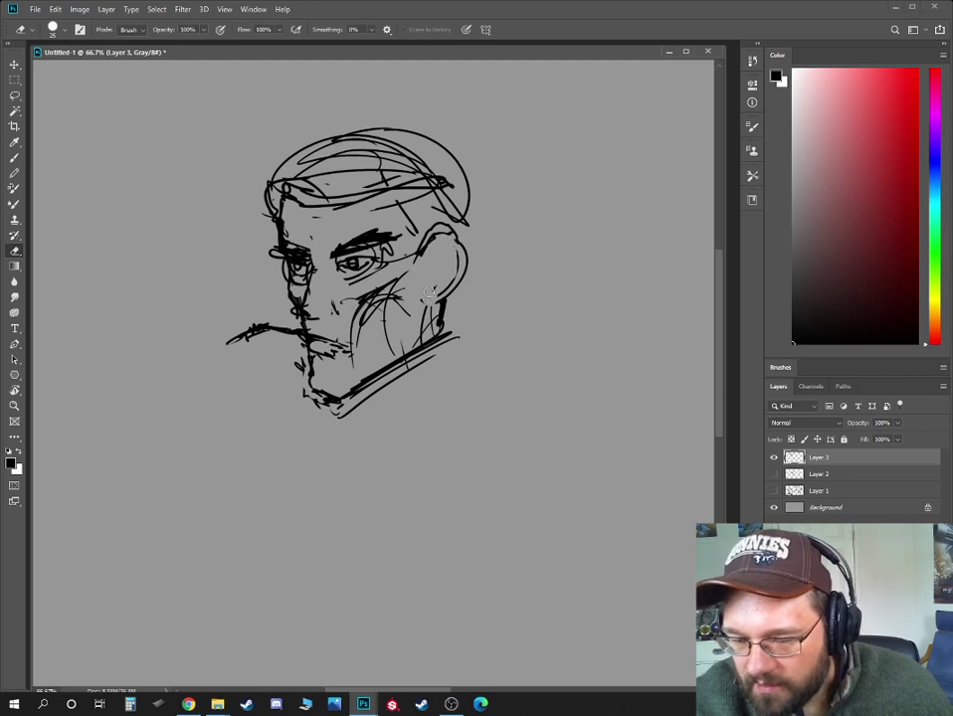
key(b)
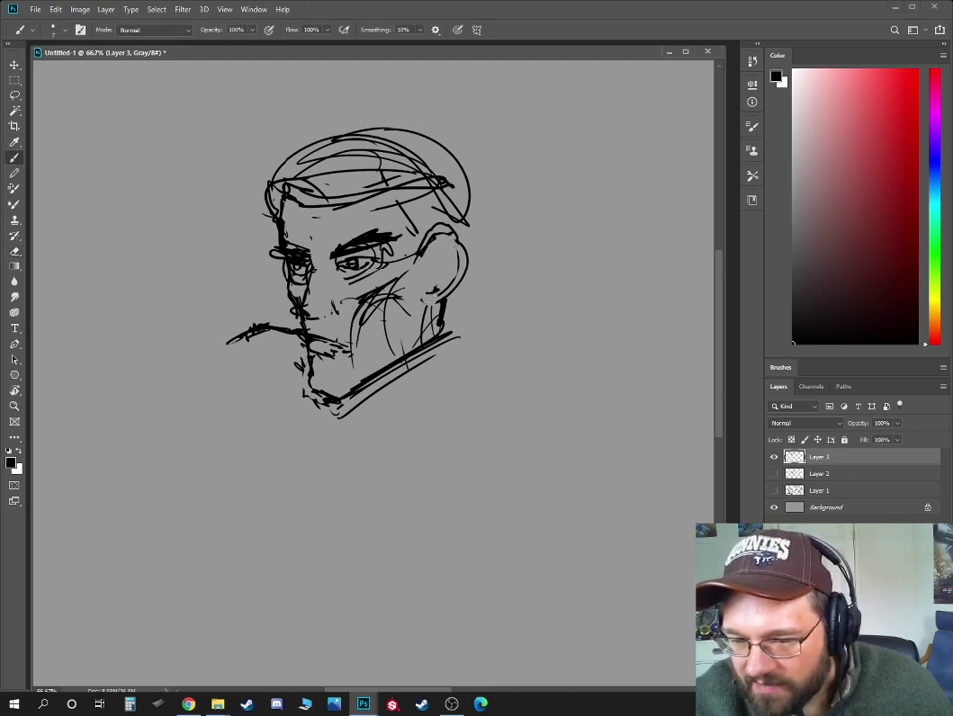
drag(459, 282, 444, 300)
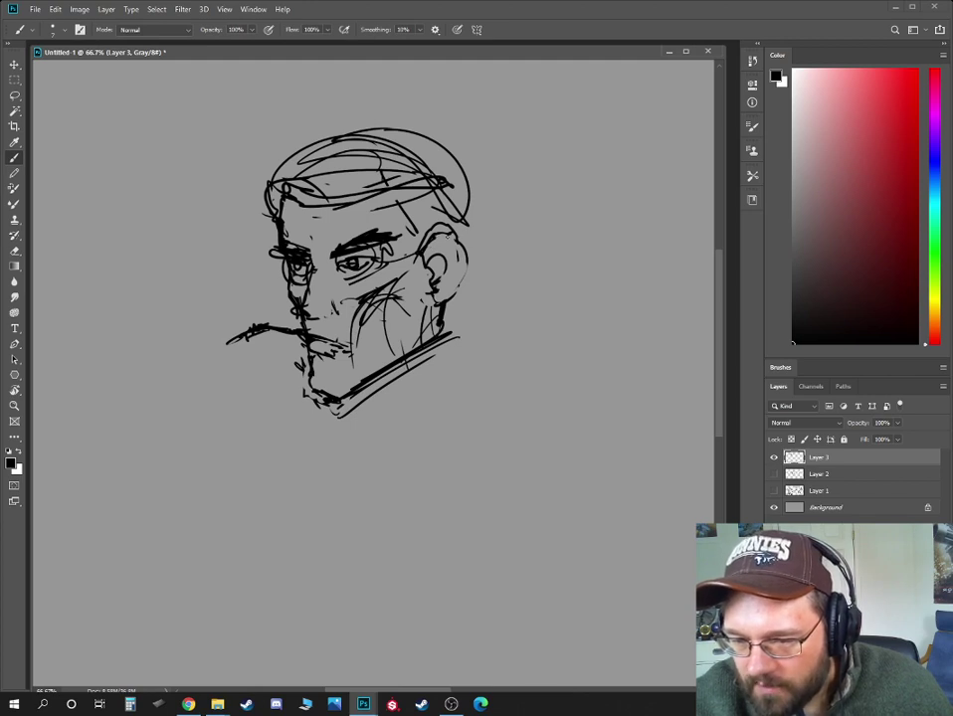
drag(453, 253, 436, 296)
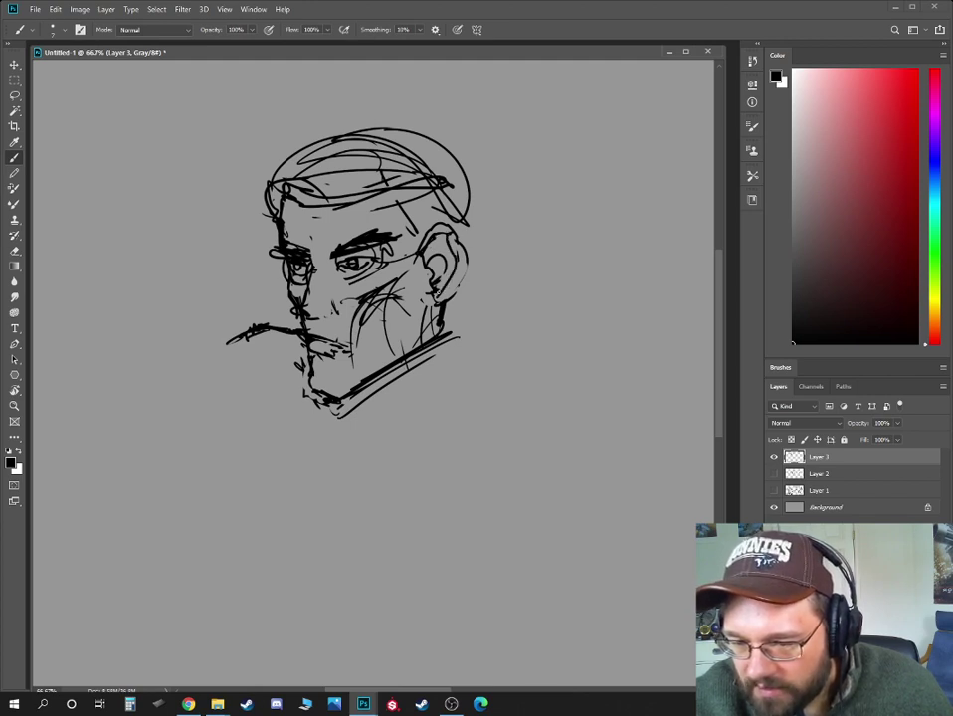
drag(352, 181, 332, 225)
drag(348, 168, 317, 186)
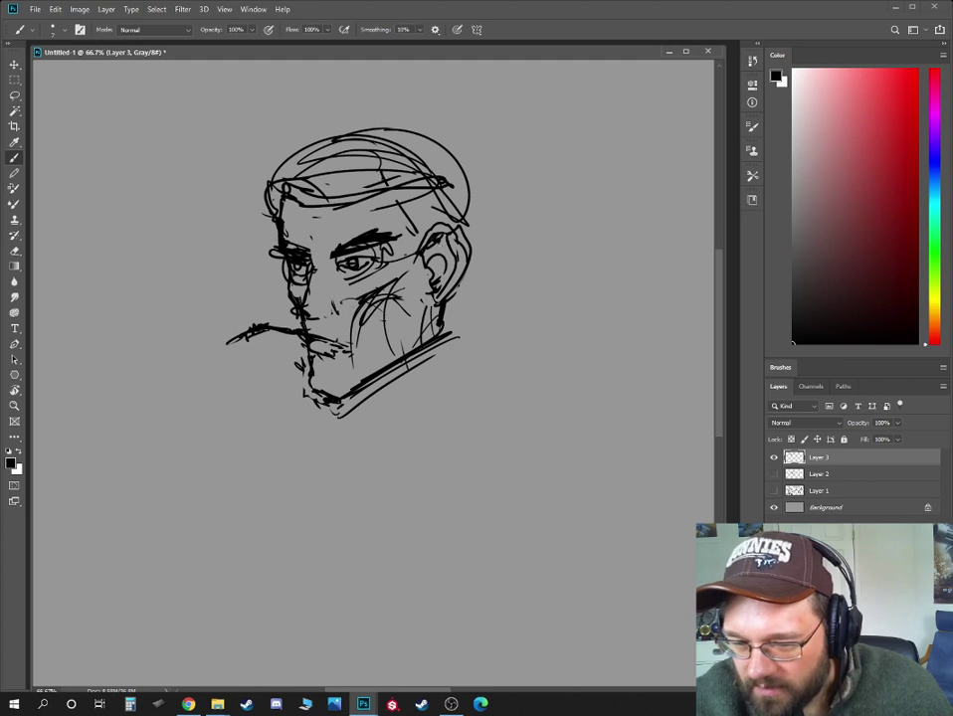
- Trim the jawline behind the ear and redraw the jaw corner as a line running down from the earlobe
mouse_move(463, 246)
mouse_down()
mouse_move(437, 298)
mouse_move(423, 299)
mouse_move(444, 303)
mouse_move(416, 364)
mouse_up()
key(e)
key(b)
key(e)
key(b)
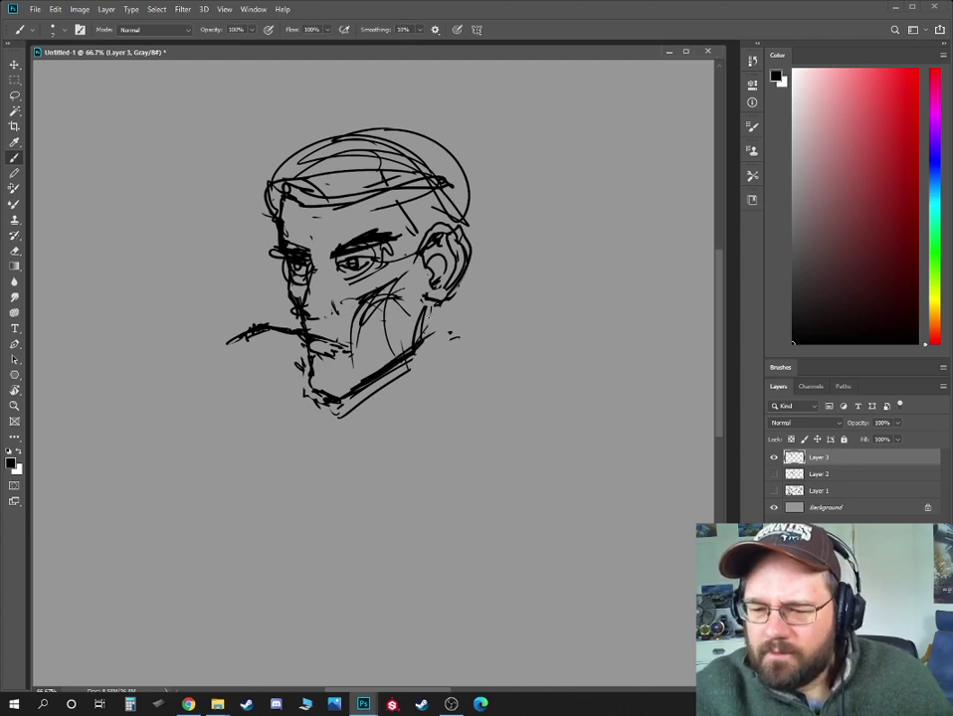
- Sketch a fuller hair mass with looping strokes across the crown and down the back of the head
drag(485, 184, 488, 237)
drag(356, 120, 488, 188)
drag(364, 122, 492, 212)
drag(296, 164, 468, 195)
drag(299, 161, 473, 219)
drag(482, 167, 486, 211)
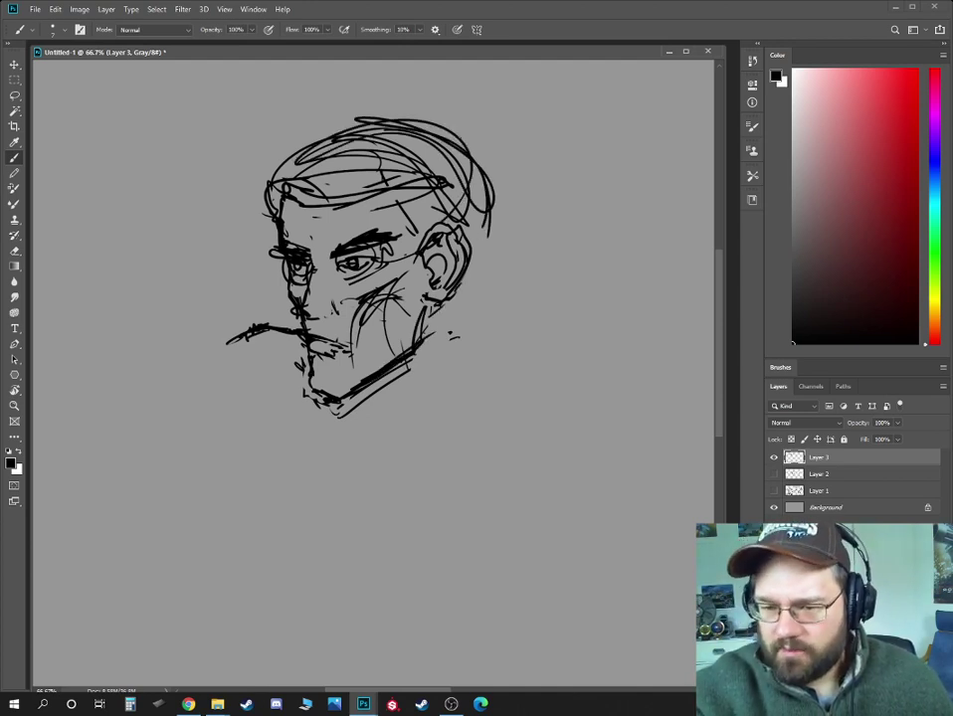
drag(388, 125, 479, 167)
- Erase the overlapping hair lines inside the skull and redraw the crown as one arc from forehead to back
key(e)
mouse_move(334, 203)
mouse_down()
mouse_move(452, 169)
mouse_move(398, 147)
mouse_move(291, 173)
mouse_move(467, 150)
mouse_up()
key(b)
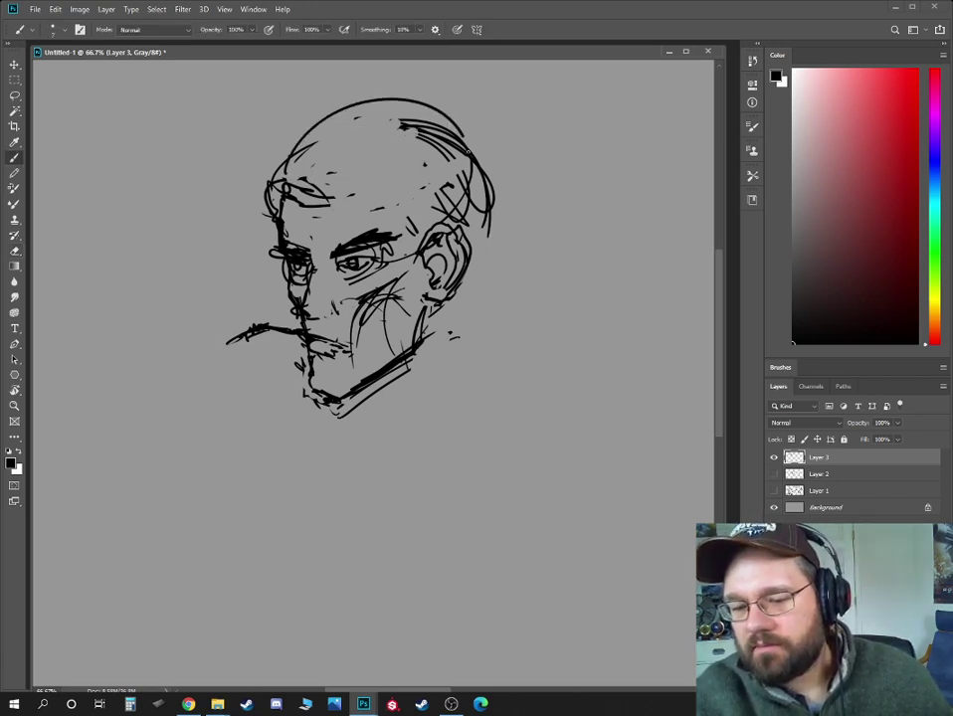
drag(291, 163, 451, 145)
- Rough in the neck behind the jaw and block out a bulky rounded scarf wrapping below the chin
mouse_move(456, 314)
mouse_down()
mouse_move(492, 187)
mouse_move(455, 316)
mouse_up()
drag(463, 316, 388, 403)
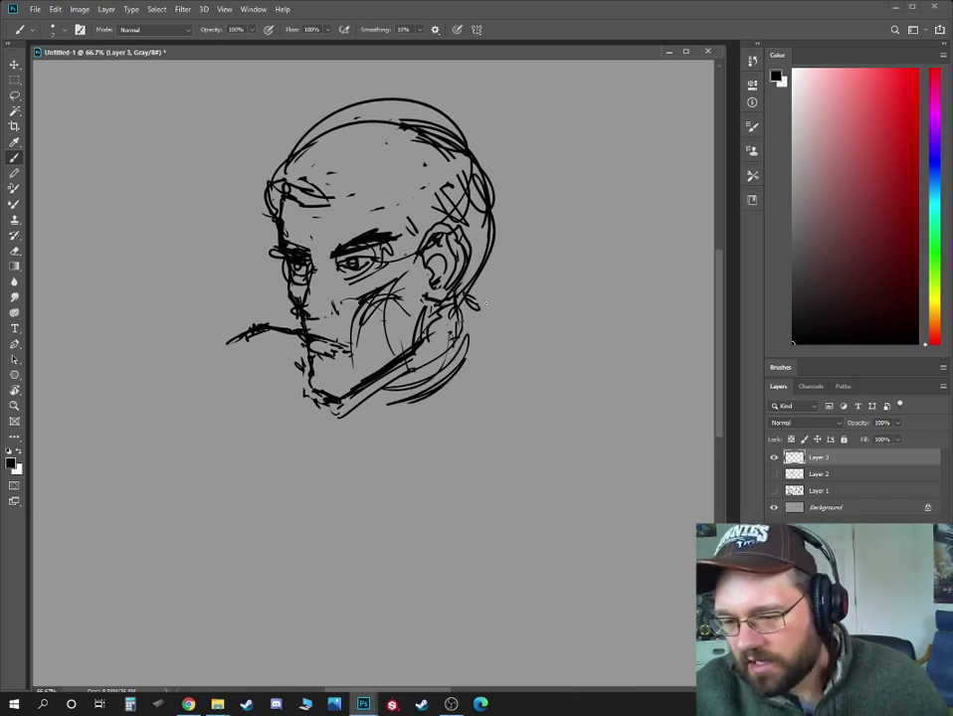
drag(462, 295, 490, 413)
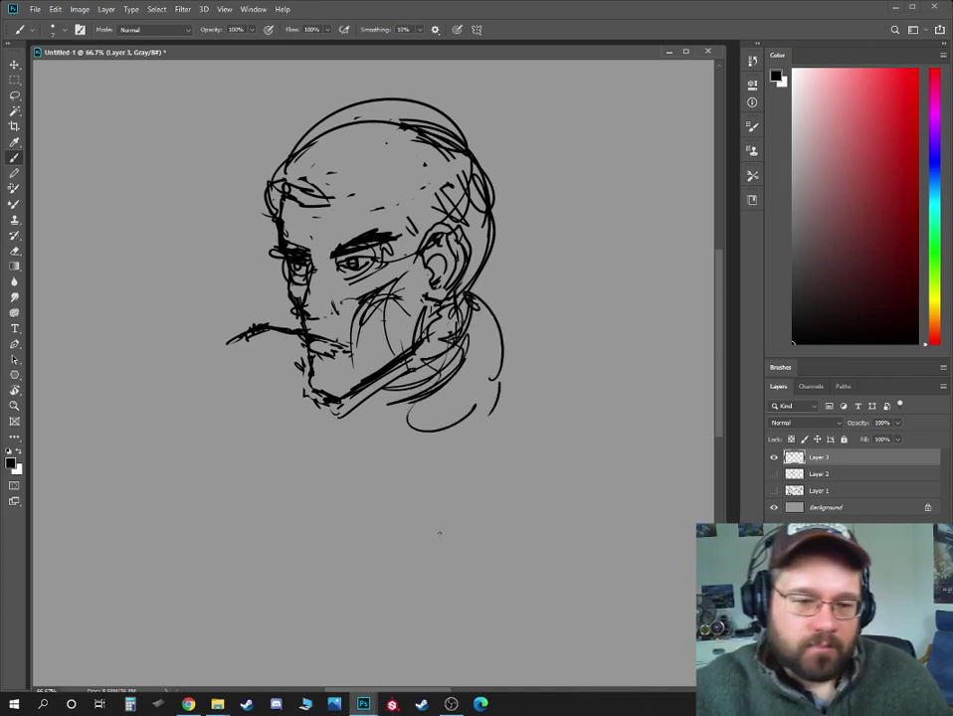
drag(472, 410, 408, 416)
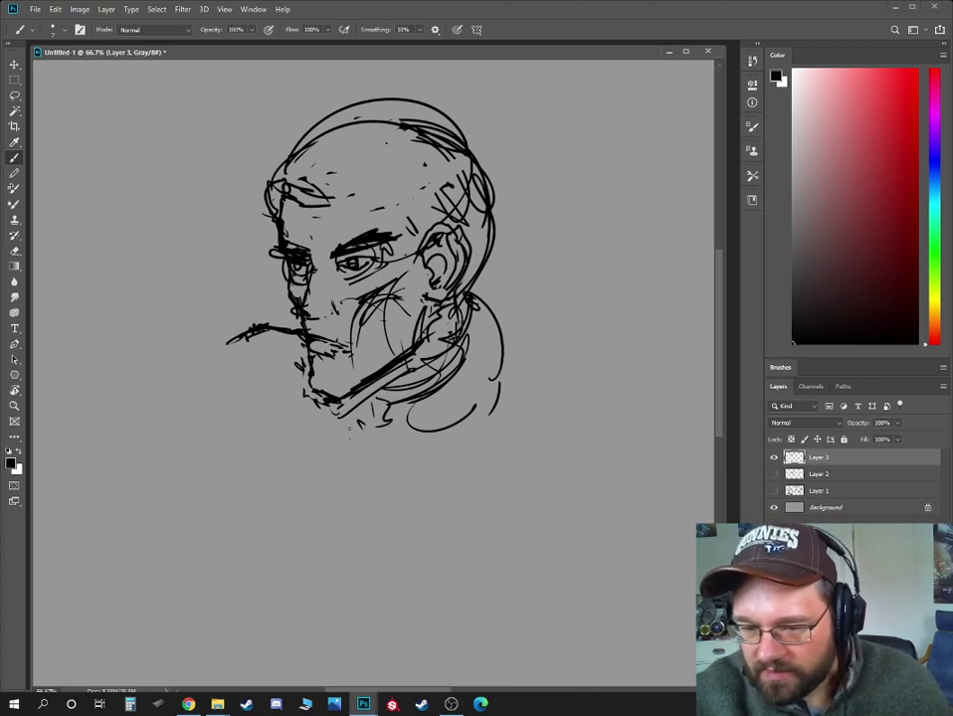
drag(343, 427, 355, 448)
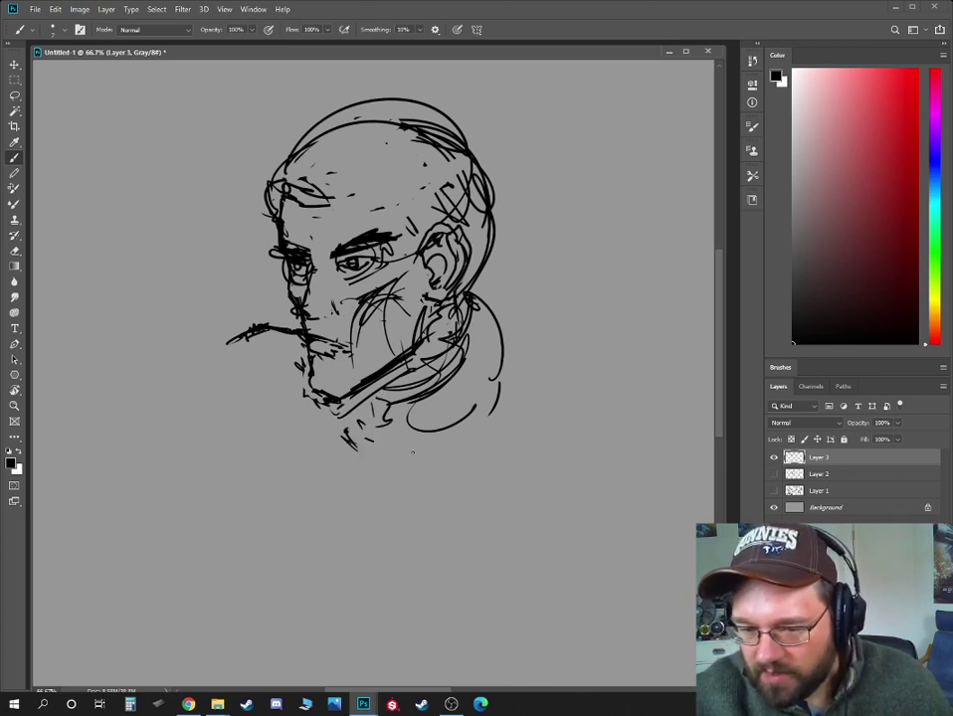
drag(413, 451, 363, 441)
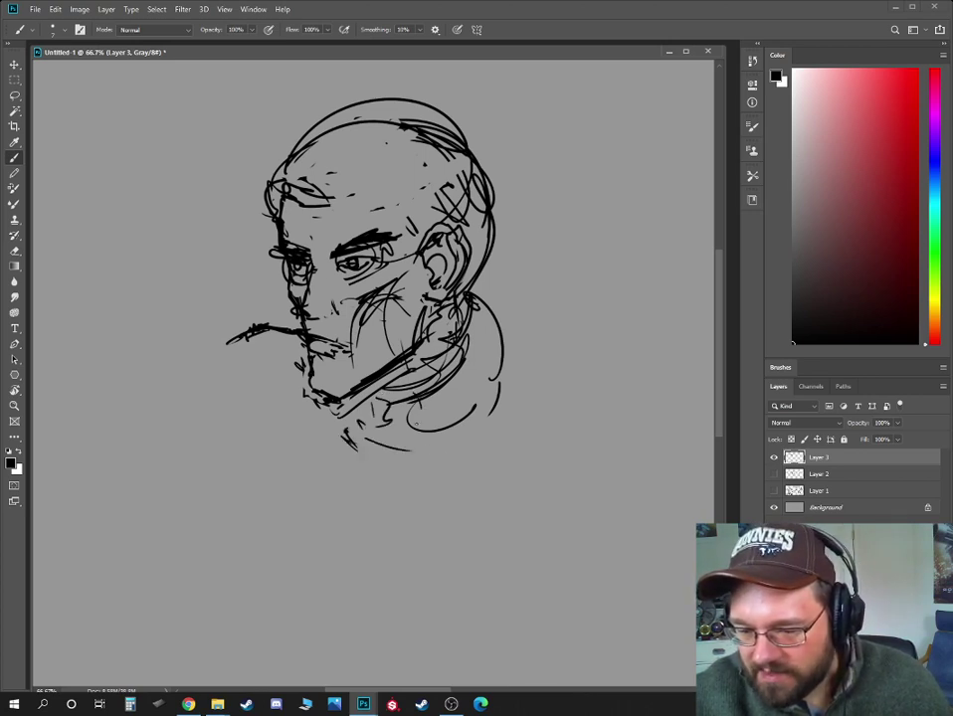
- Build up the scarf with overlapping curved folds and darker strokes along its outer and lower edges
drag(477, 363, 418, 423)
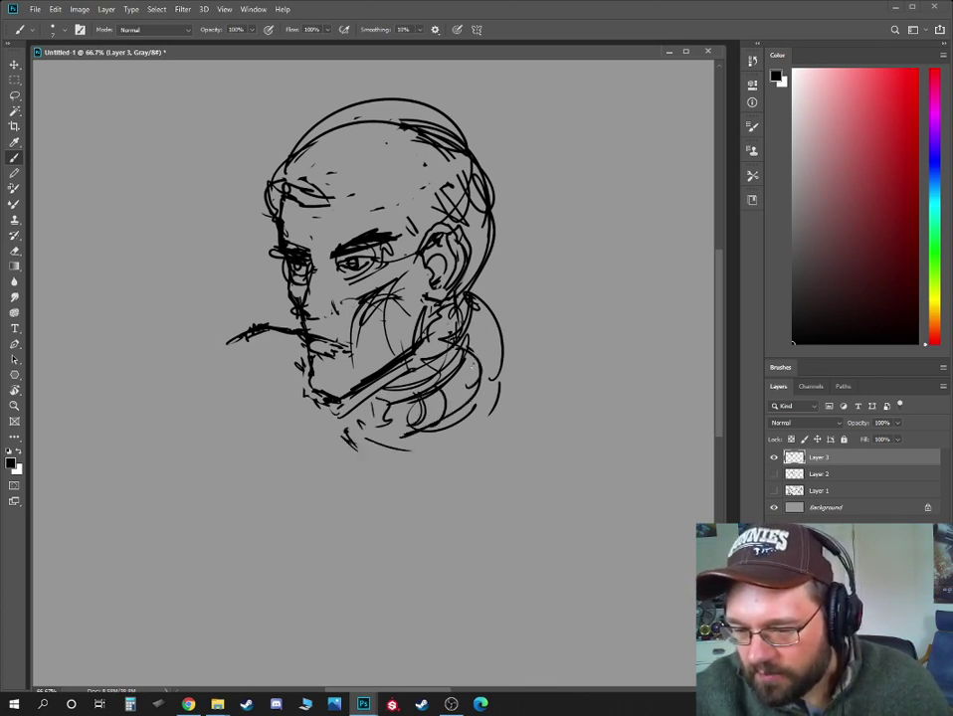
drag(474, 330, 486, 367)
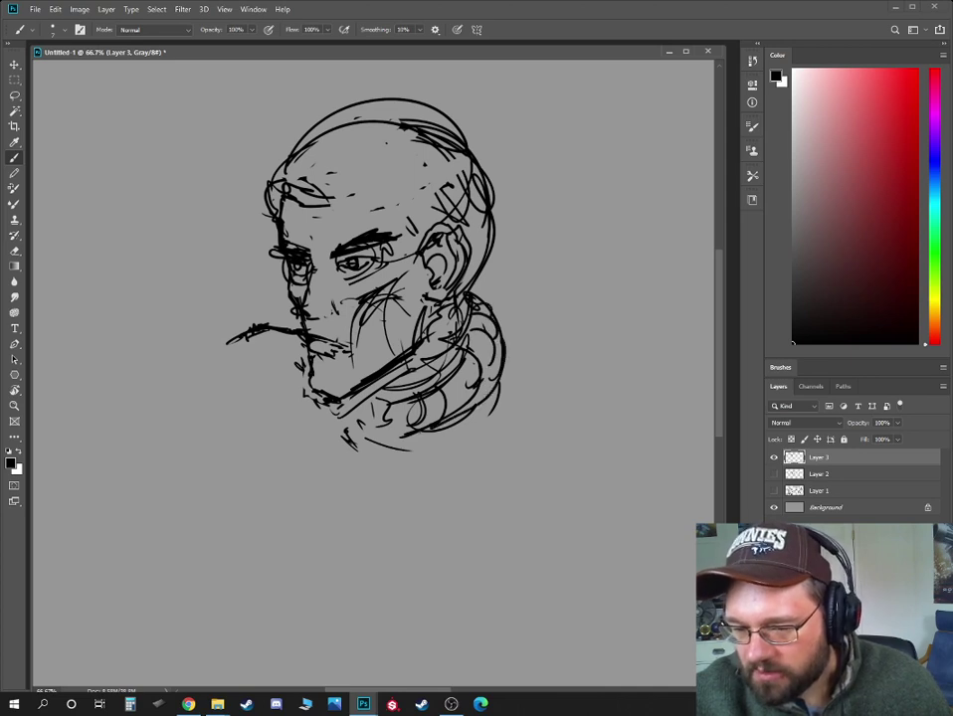
drag(472, 304, 497, 403)
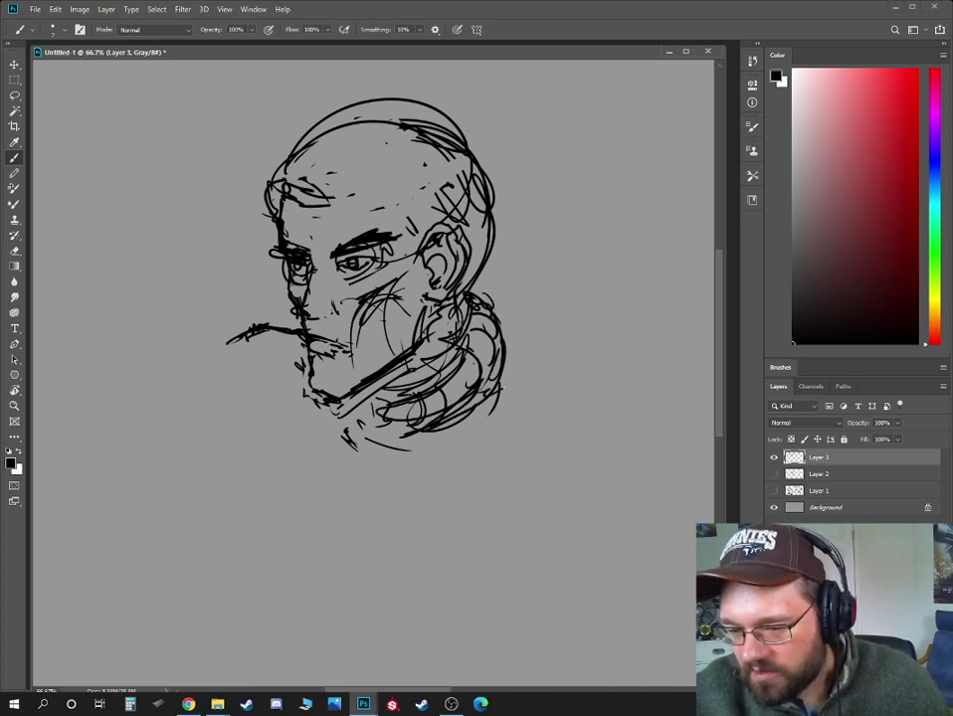
drag(486, 374, 502, 390)
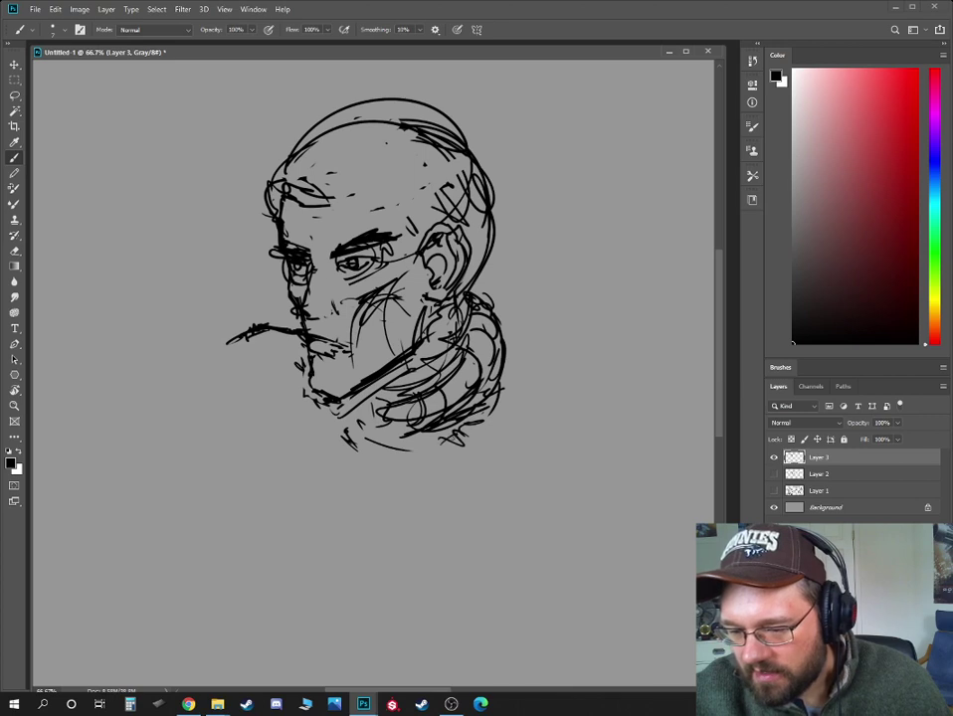
drag(444, 426, 466, 444)
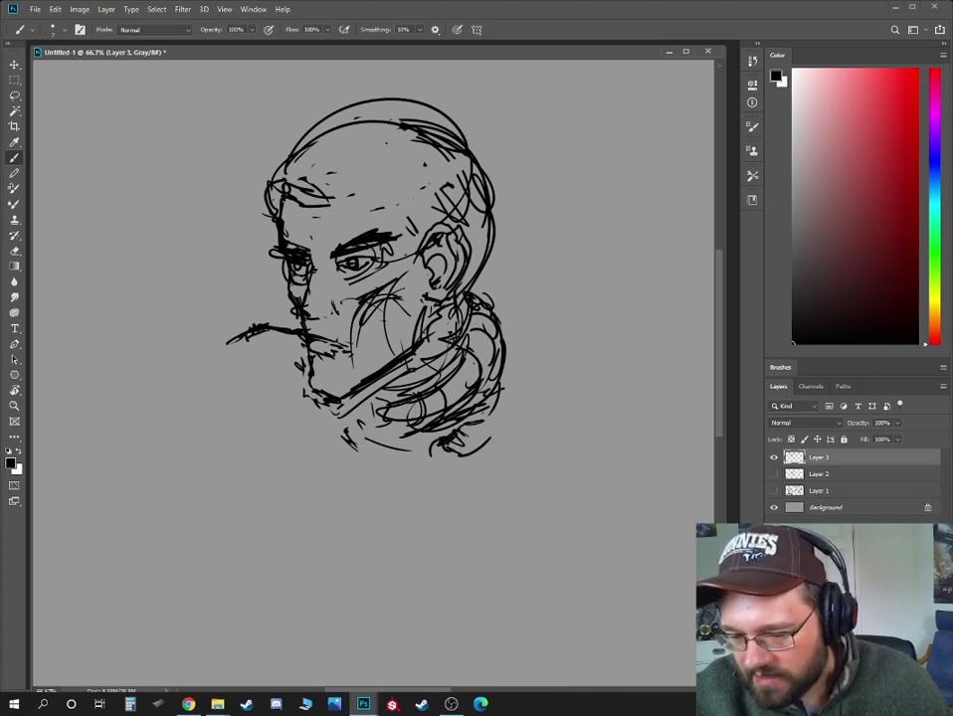
- Draw rounded fastenings below the scarf on both sides and a large pointed collar rising behind the neck
drag(490, 438, 443, 454)
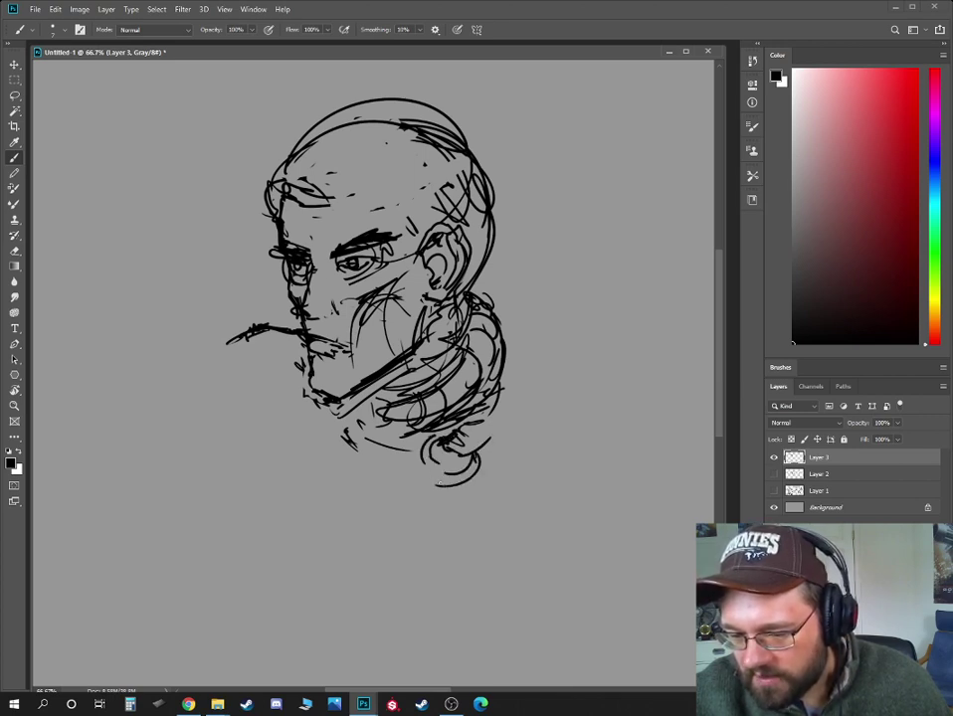
drag(438, 442, 472, 478)
drag(282, 358, 298, 422)
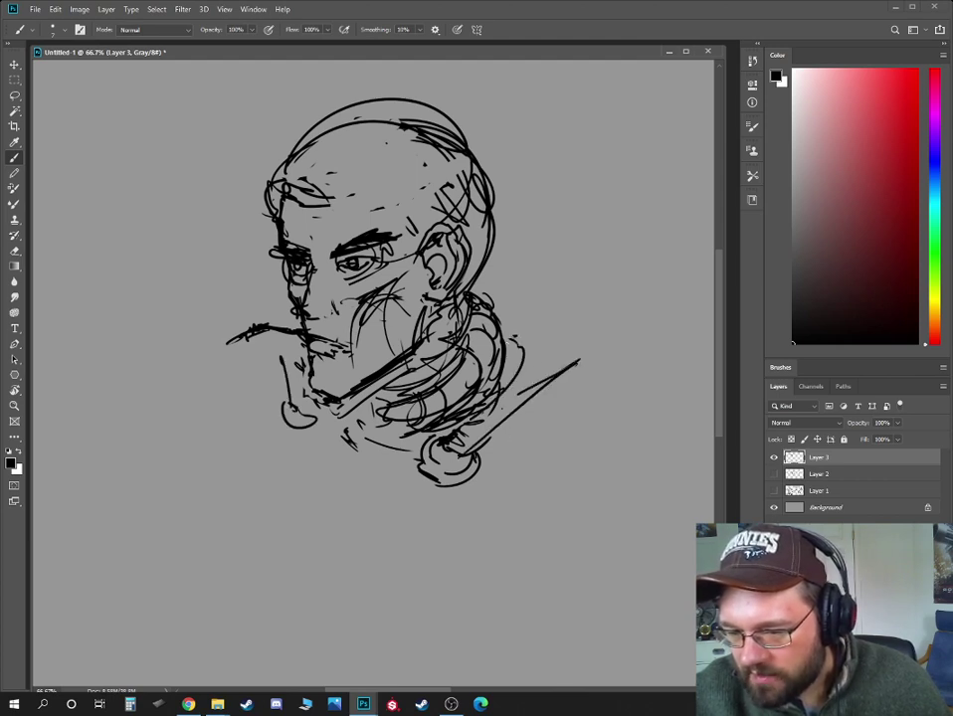
drag(442, 453, 580, 360)
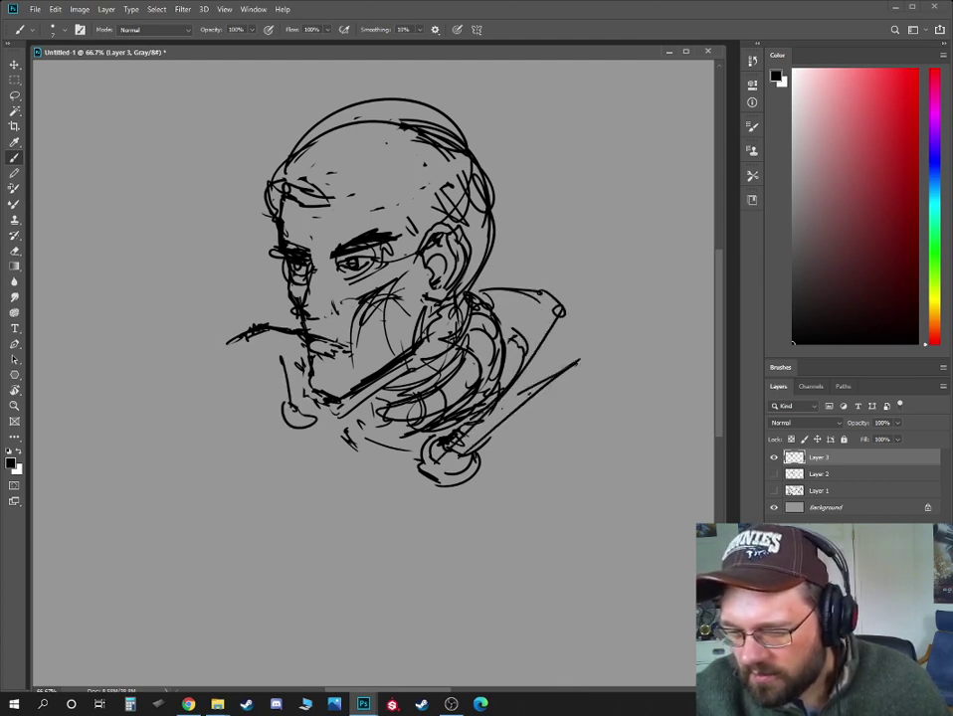
drag(478, 299, 560, 310)
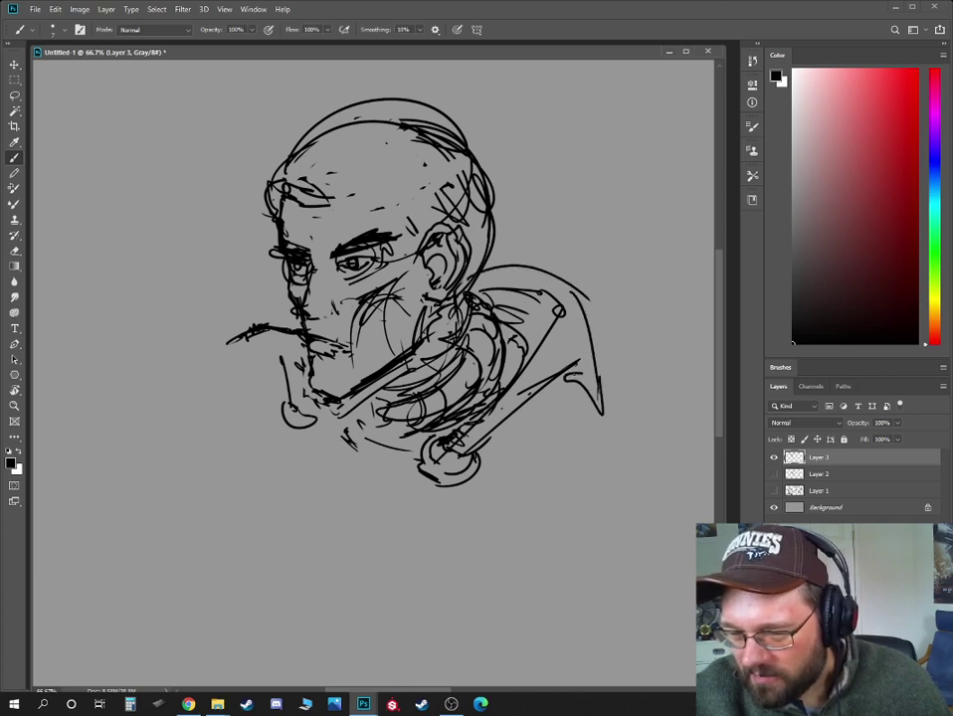
drag(482, 283, 602, 412)
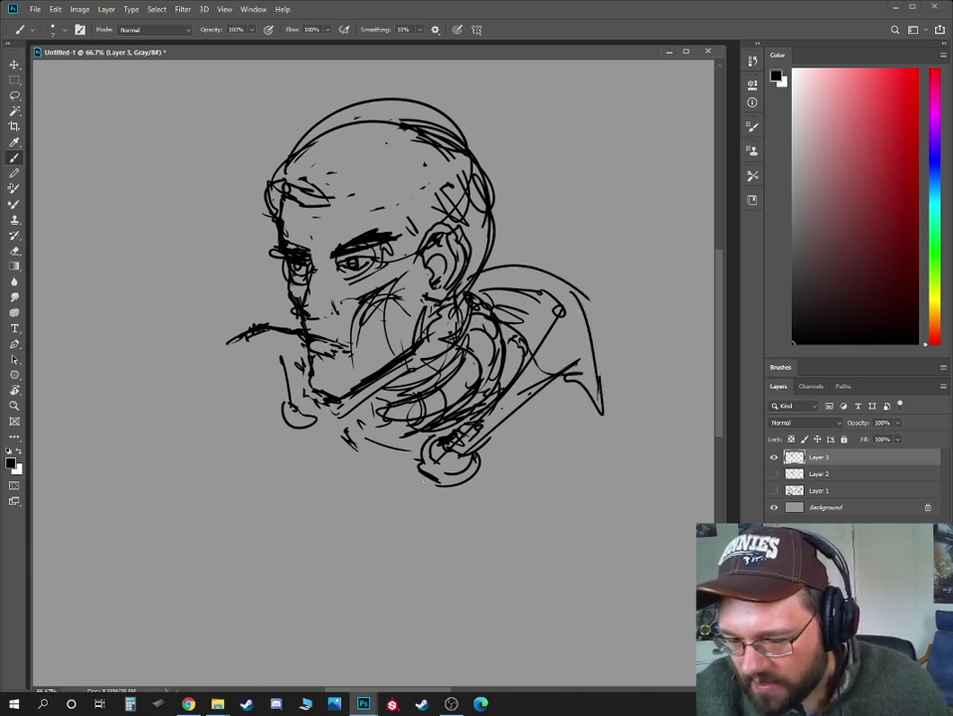
- Redraw the fastenings as rectangular tabs with round studs, then add the neckline between them and the shoulder line under the collar
key(e)
drag(427, 461, 417, 485)
mouse_move(418, 493)
mouse_down()
mouse_move(434, 499)
mouse_move(451, 464)
mouse_move(419, 494)
mouse_move(442, 507)
mouse_up()
key(e)
key(b)
key(e)
mouse_move(288, 423)
mouse_down()
mouse_move(313, 418)
mouse_move(282, 440)
mouse_move(301, 448)
mouse_move(297, 435)
mouse_up()
key(b)
mouse_move(279, 440)
mouse_down()
mouse_move(290, 452)
mouse_move(307, 422)
mouse_move(387, 455)
mouse_up()
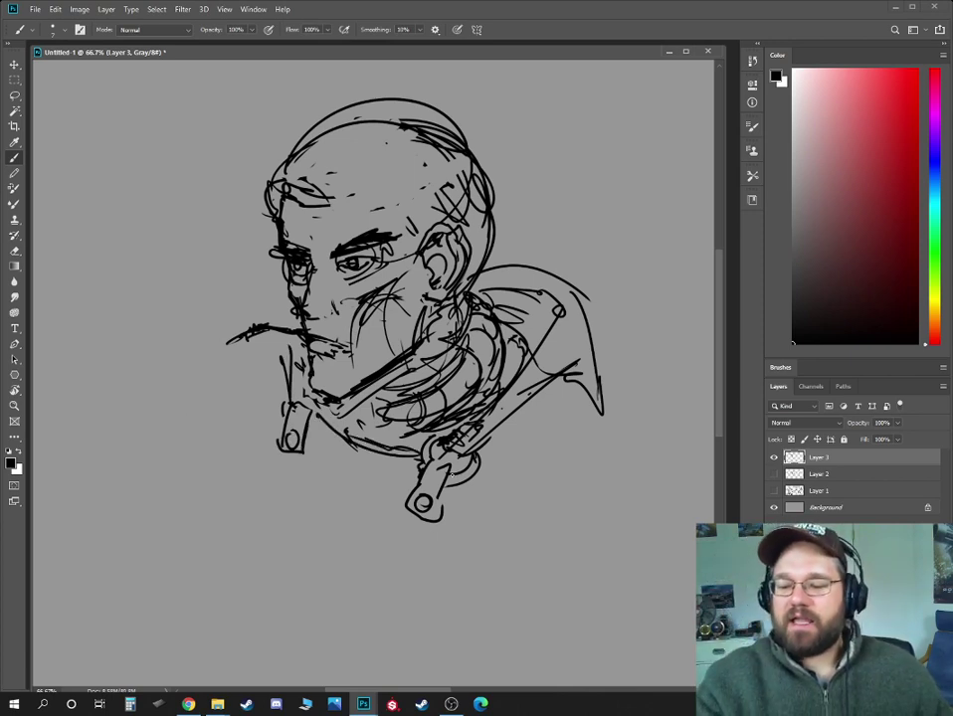
mouse_move(468, 447)
mouse_down()
mouse_move(597, 407)
mouse_move(599, 423)
mouse_up()
mouse_move(580, 379)
mouse_down()
mouse_move(639, 431)
mouse_move(596, 437)
mouse_up()
- Erase the thick front contour of the forehead and the hairline loops above the brow
key(e)
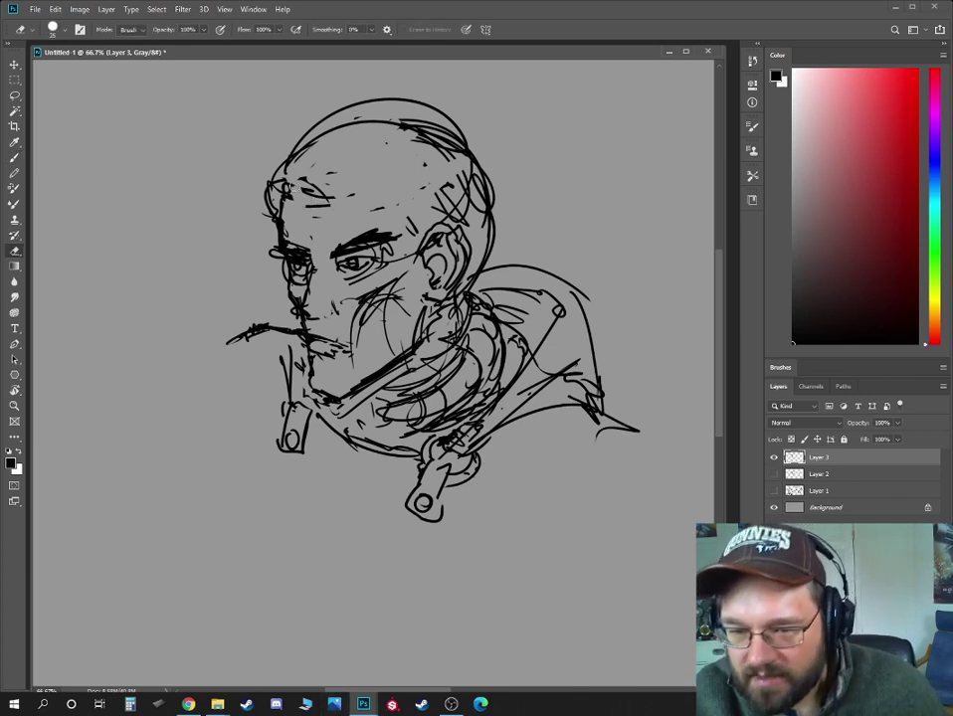
mouse_move(295, 189)
mouse_down()
mouse_move(278, 221)
mouse_move(269, 187)
mouse_up()
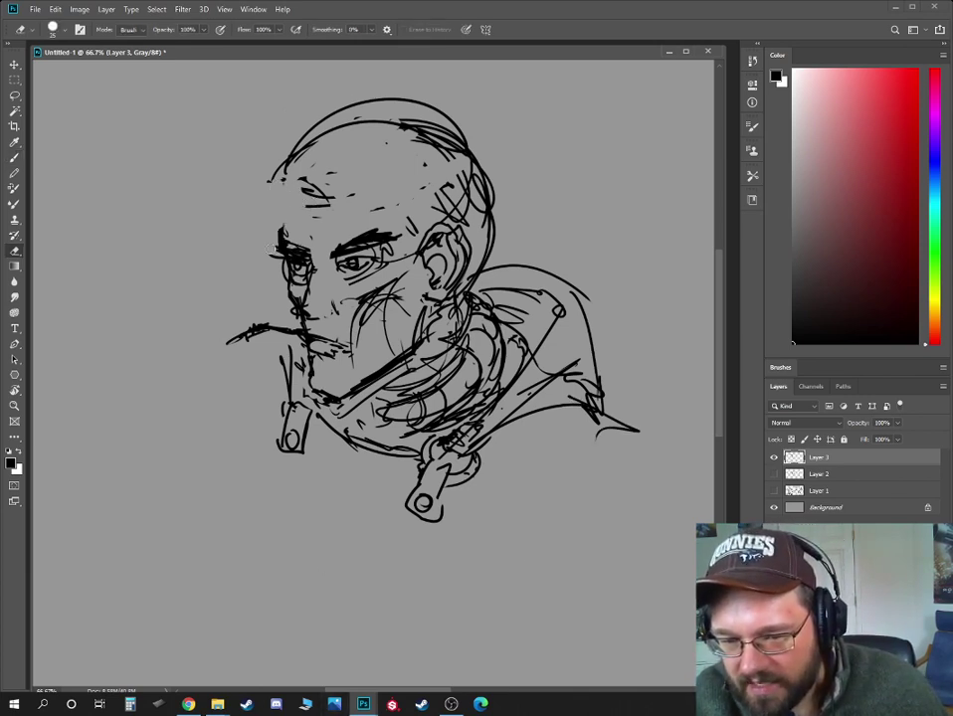
key(b)
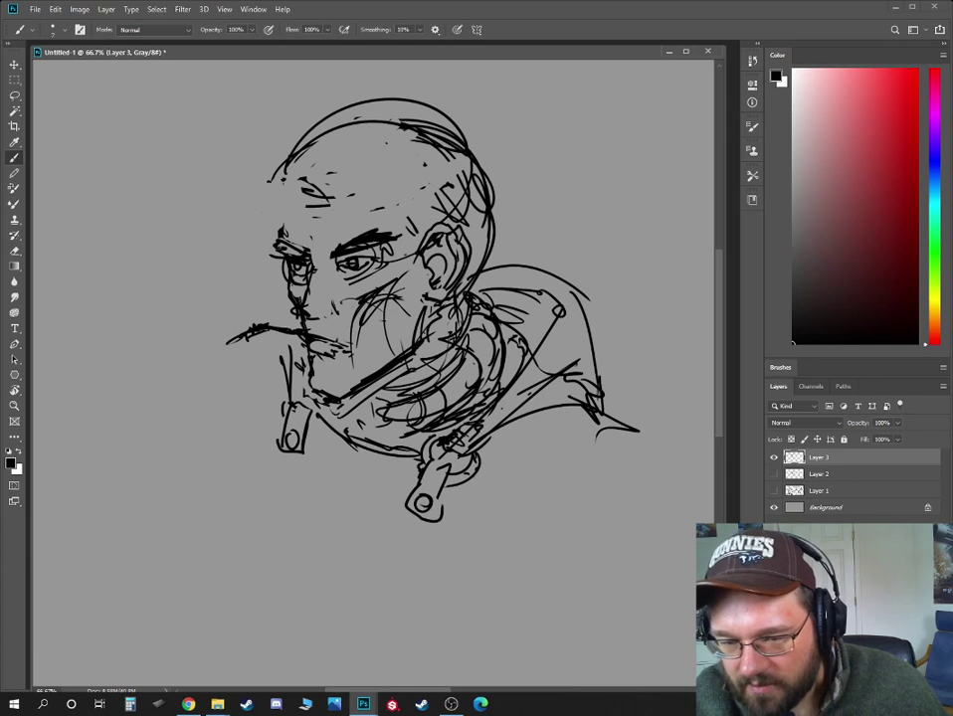
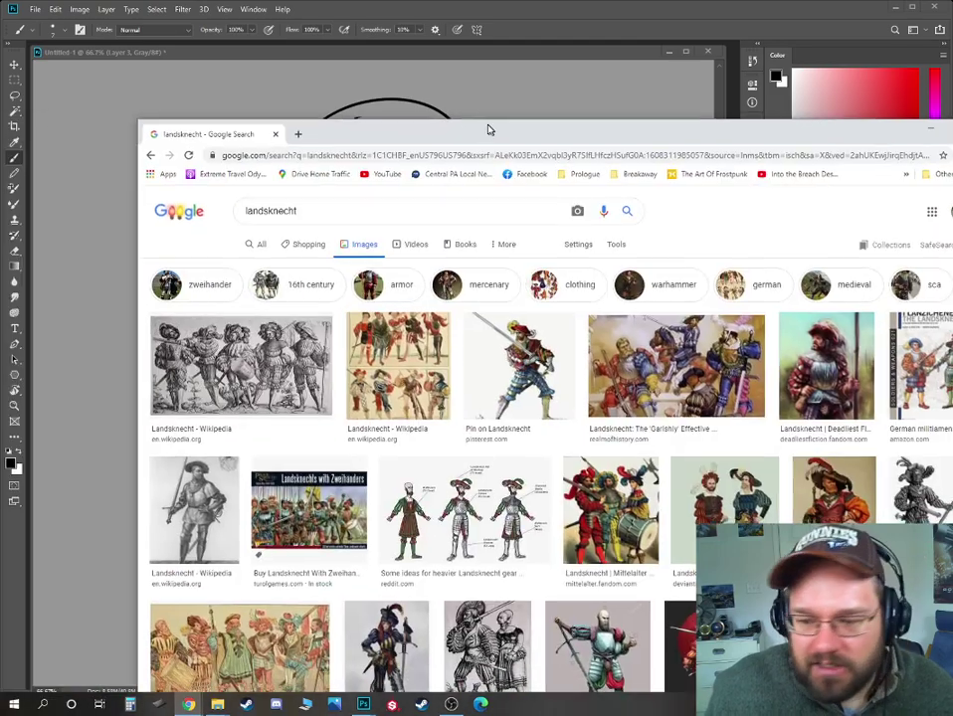
- Switch to Chrome's landsknecht image results and examine the soldiers' costumes in the Realm of History painting
mouse_move(489, 131)
mouse_down()
mouse_move(302, 40)
mouse_move(354, 36)
mouse_up()
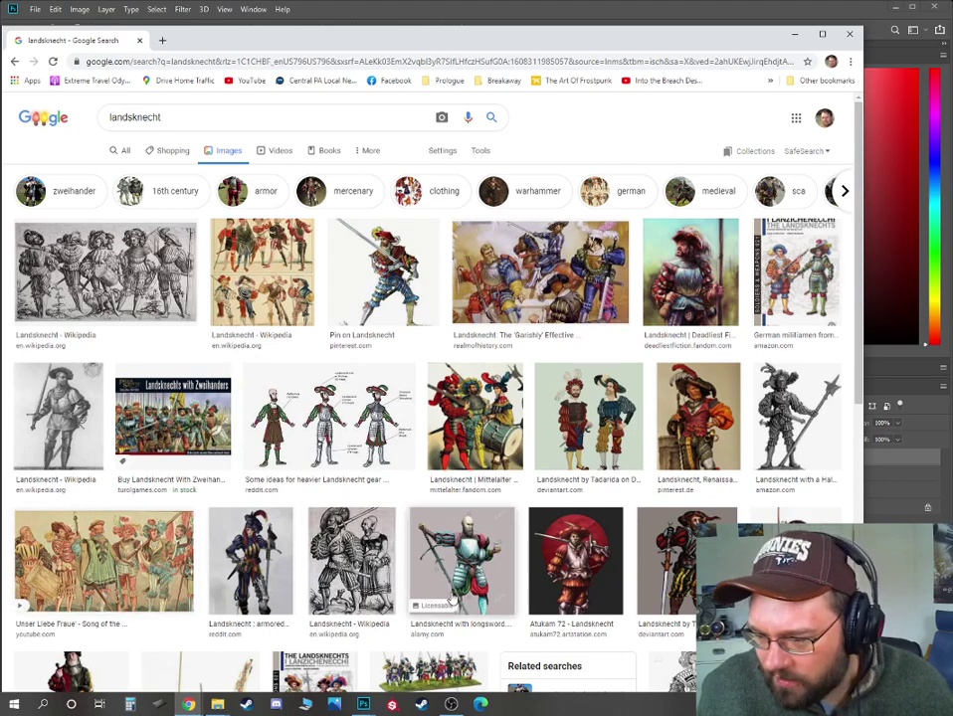
click(616, 274)
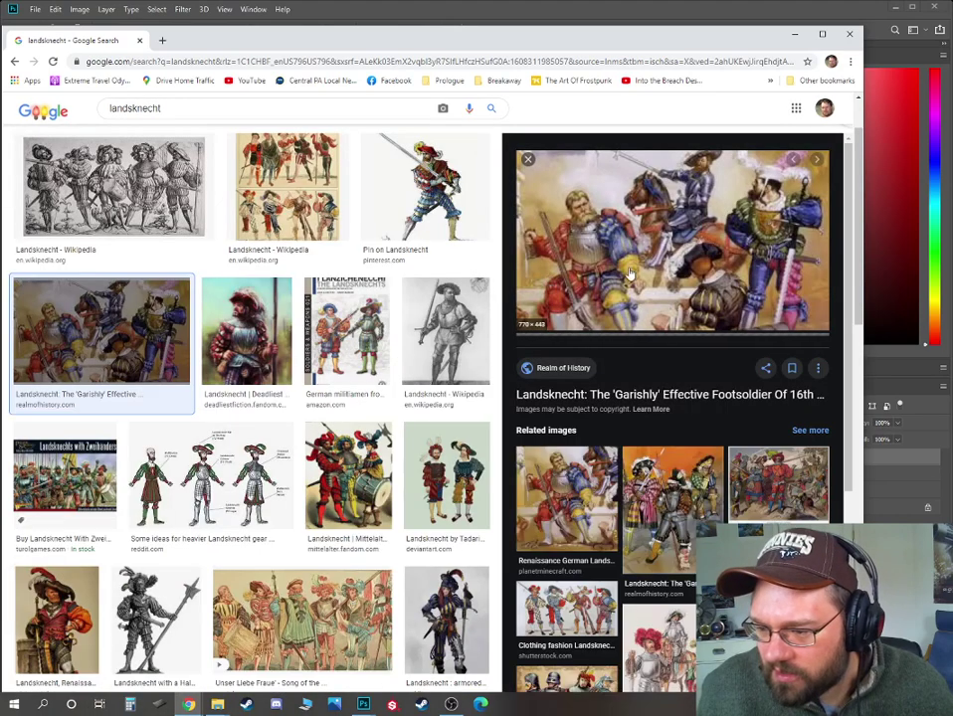
drag(600, 36, 275, 74)
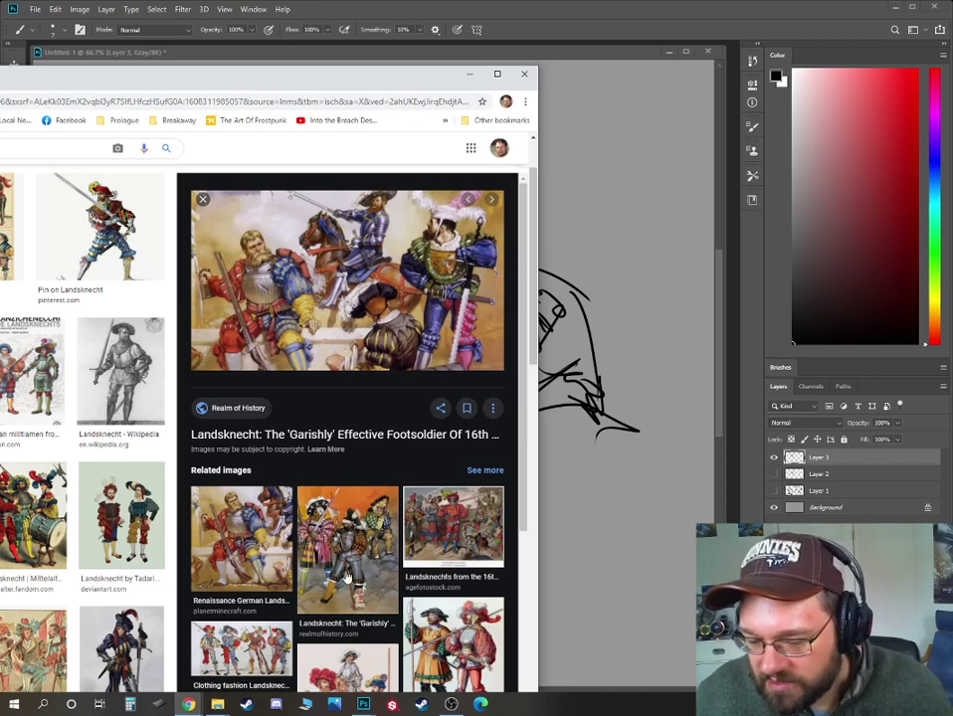
drag(276, 81, 405, 63)
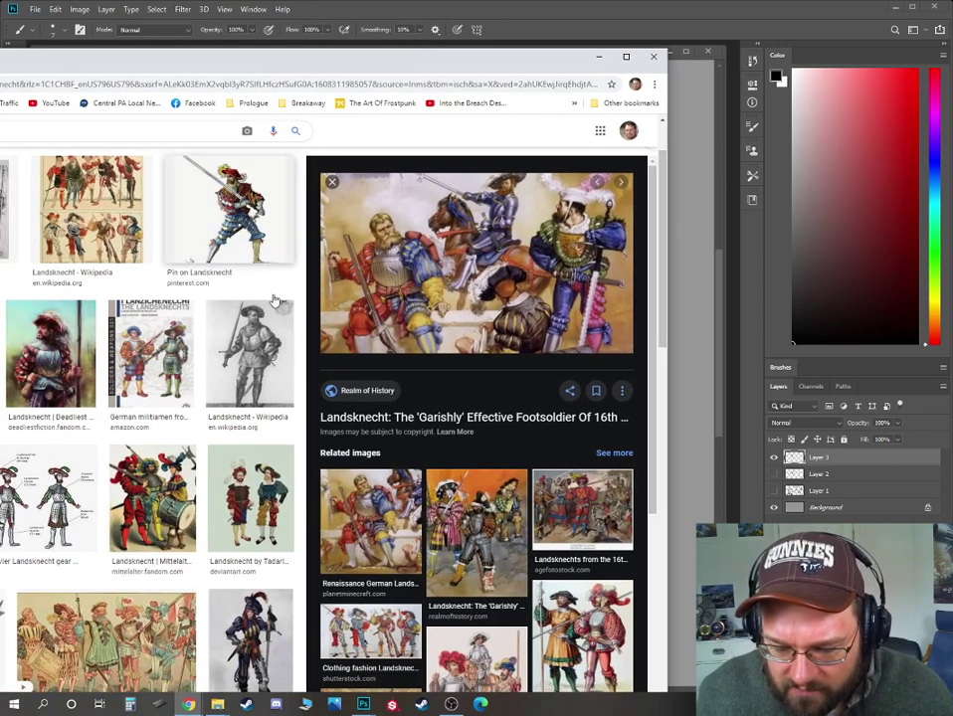
- Examine the Reddit image of the armoured woman and the Wikipedia engraving of five soldiers, then move the browser aside
click(236, 625)
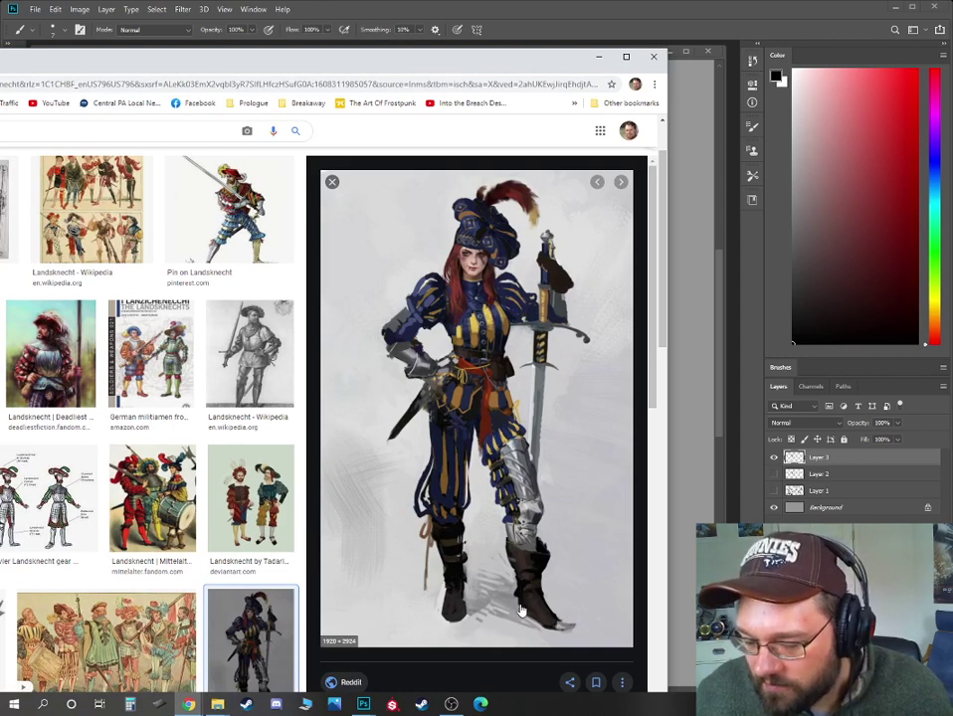
scroll(477, 577, down, 3)
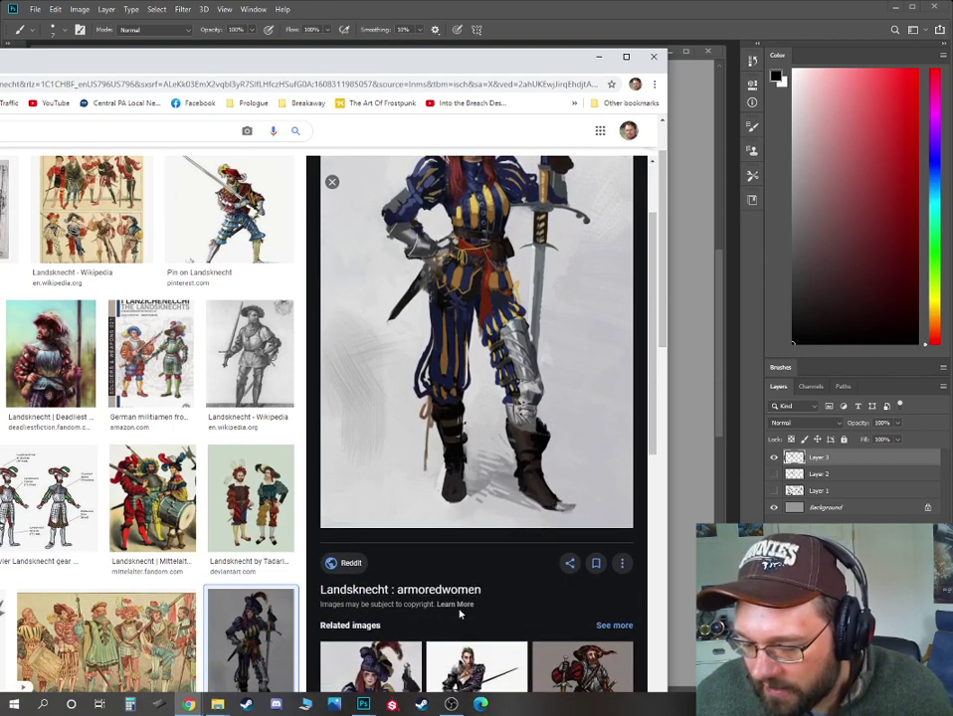
scroll(559, 400, up, 3)
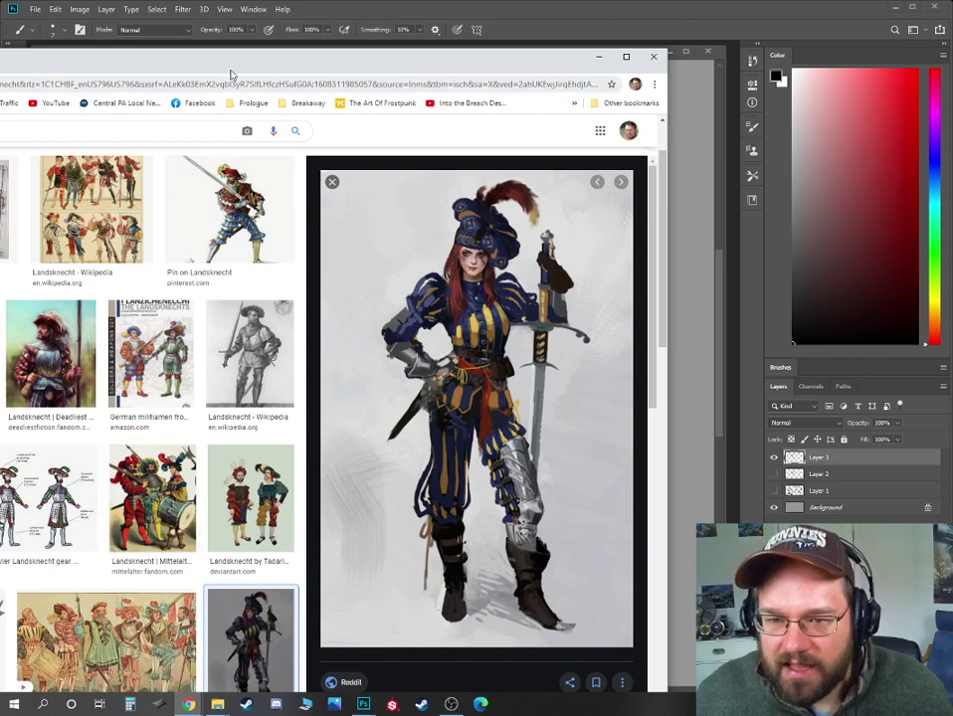
drag(231, 74, 187, 81)
click(149, 269)
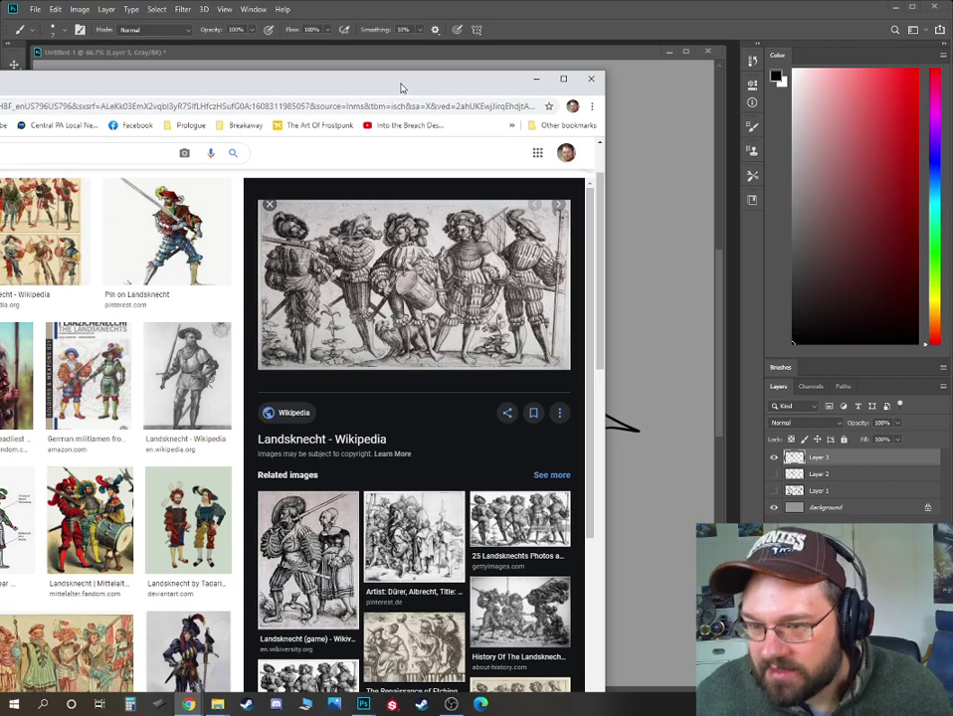
drag(356, 95, 0, 95)
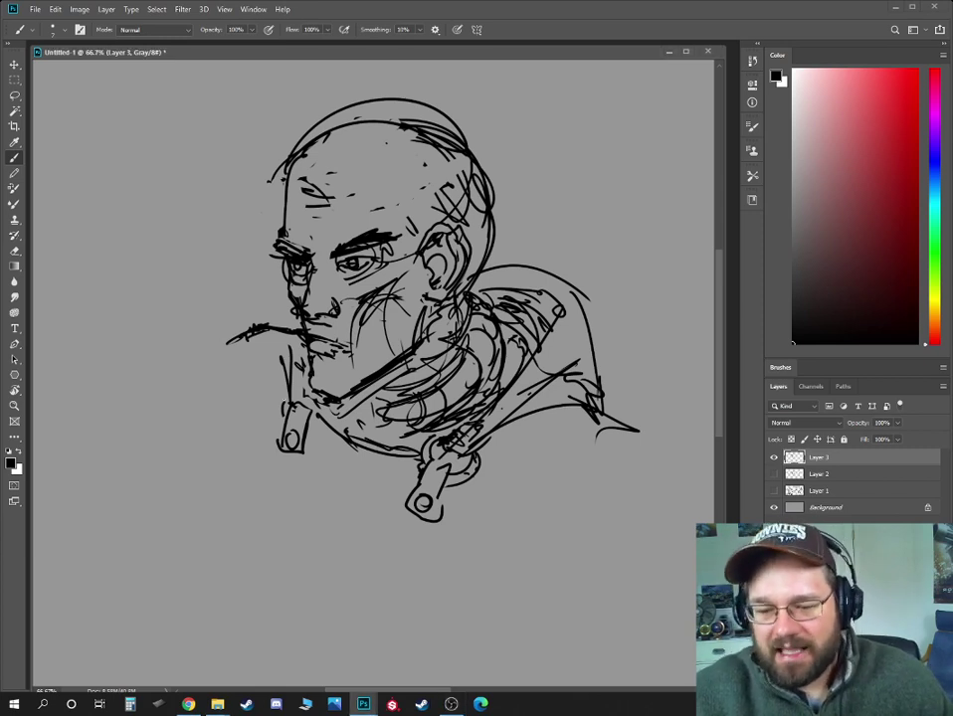
- Sketch the far side of the torso below the collar and a curved waistline with loose hip strokes beneath it
key(ctrl+minus)
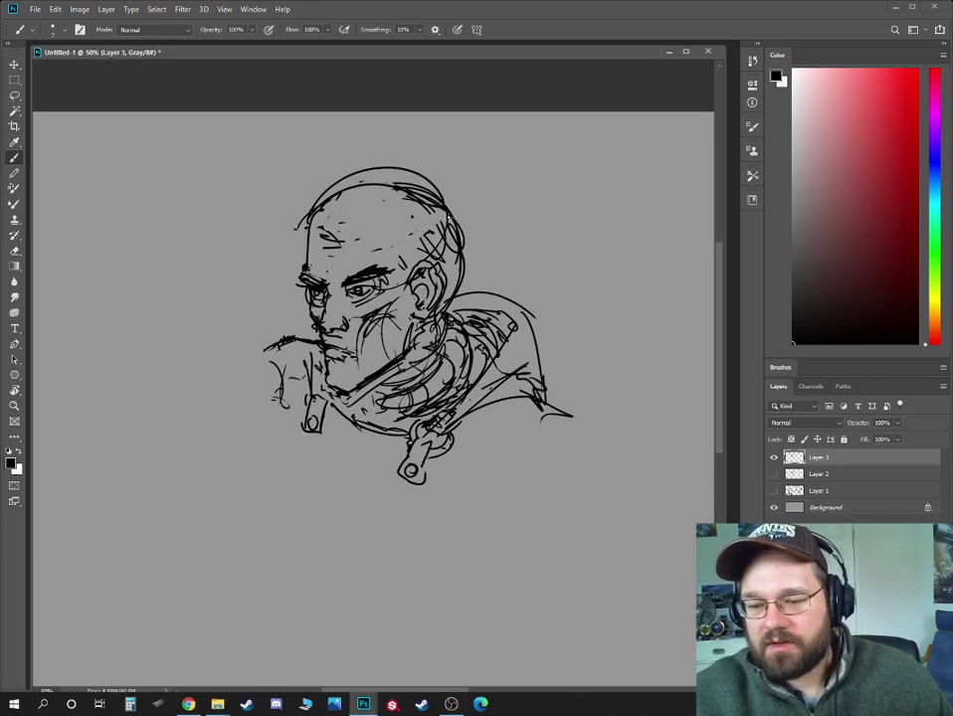
mouse_move(299, 372)
mouse_down()
mouse_move(267, 503)
mouse_move(299, 581)
mouse_up()
drag(284, 575, 315, 657)
mouse_move(329, 597)
mouse_down()
mouse_move(383, 640)
mouse_move(366, 613)
mouse_up()
mouse_move(327, 574)
mouse_down()
mouse_move(464, 645)
mouse_move(506, 623)
mouse_move(563, 539)
mouse_move(524, 420)
mouse_move(482, 632)
mouse_move(515, 637)
mouse_move(256, 562)
mouse_up()
drag(275, 549, 318, 553)
drag(376, 587, 396, 629)
- Block in the front of the chest, the lower torso overlap and the large curve of the near arm
mouse_move(351, 426)
mouse_down()
mouse_move(369, 615)
mouse_move(332, 572)
mouse_up()
drag(341, 562, 375, 642)
drag(368, 627, 404, 664)
mouse_move(365, 599)
mouse_down()
mouse_move(438, 641)
mouse_move(515, 557)
mouse_up()
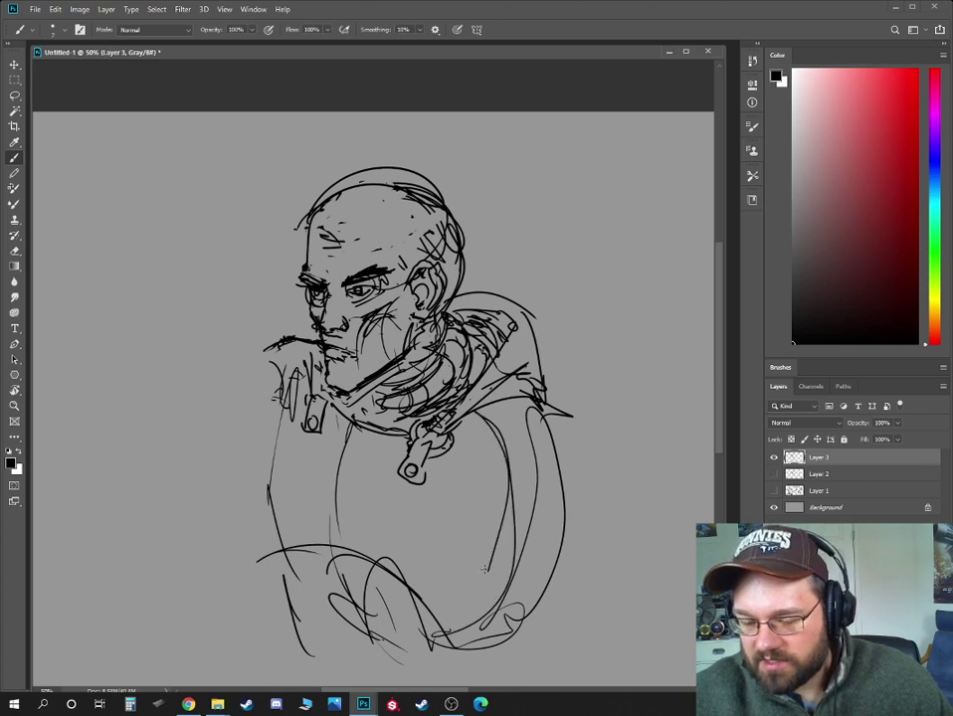
- Add an inner line beside the near arm and construct the near shoulder as a round ball below the collar point
drag(497, 438, 485, 575)
drag(468, 438, 557, 423)
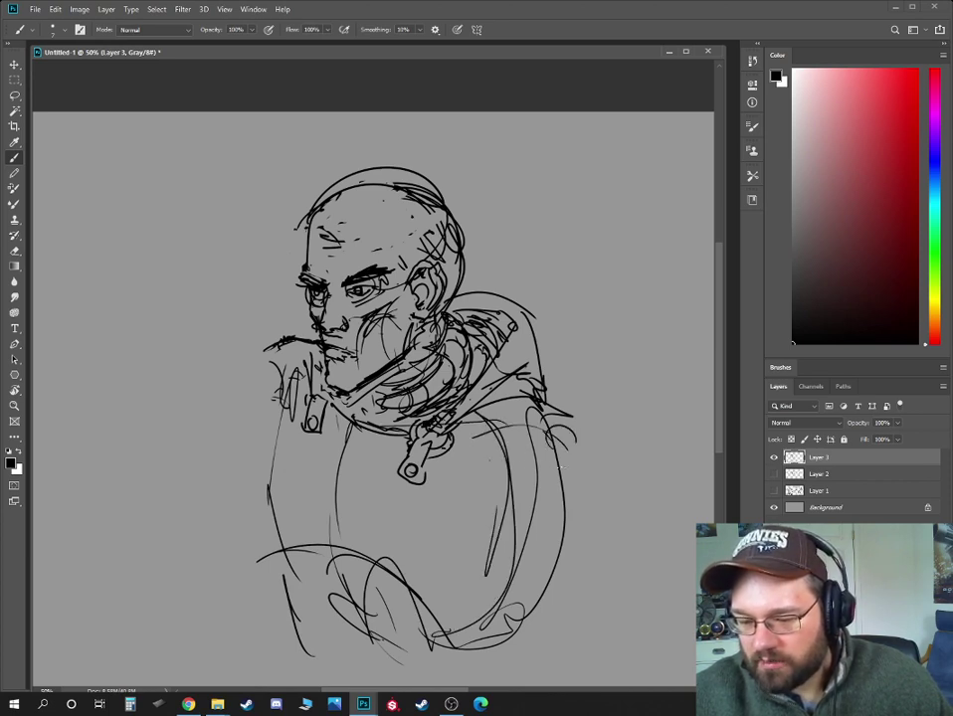
drag(522, 438, 547, 460)
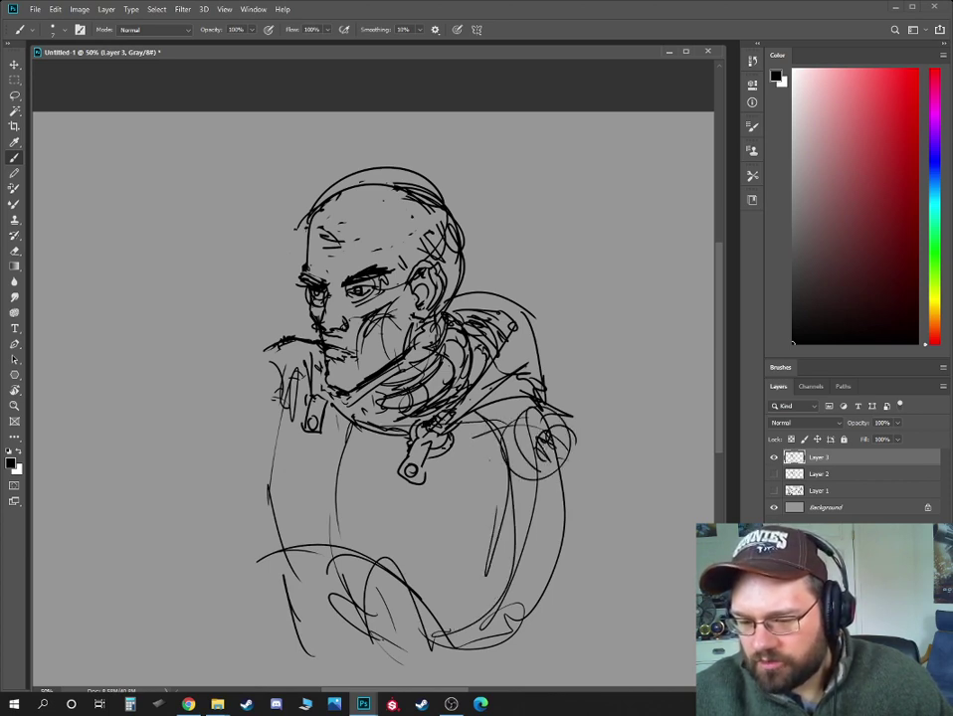
- Sketch the outer contours of both arms, running down and outward from the near shoulder ball and the far collar edge
drag(549, 452, 601, 600)
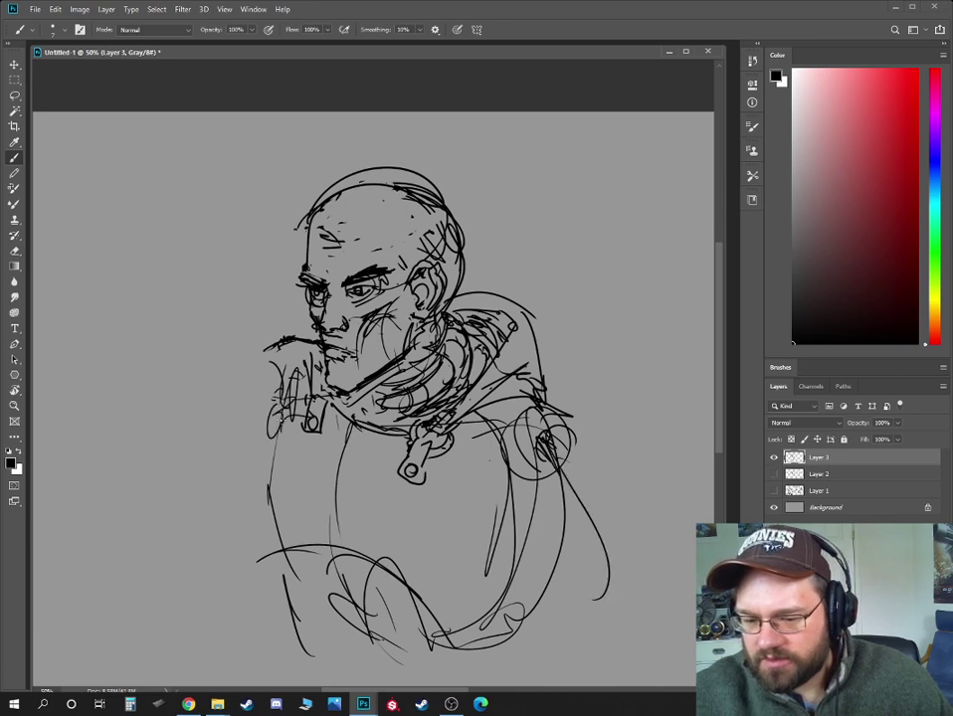
drag(266, 438, 216, 659)
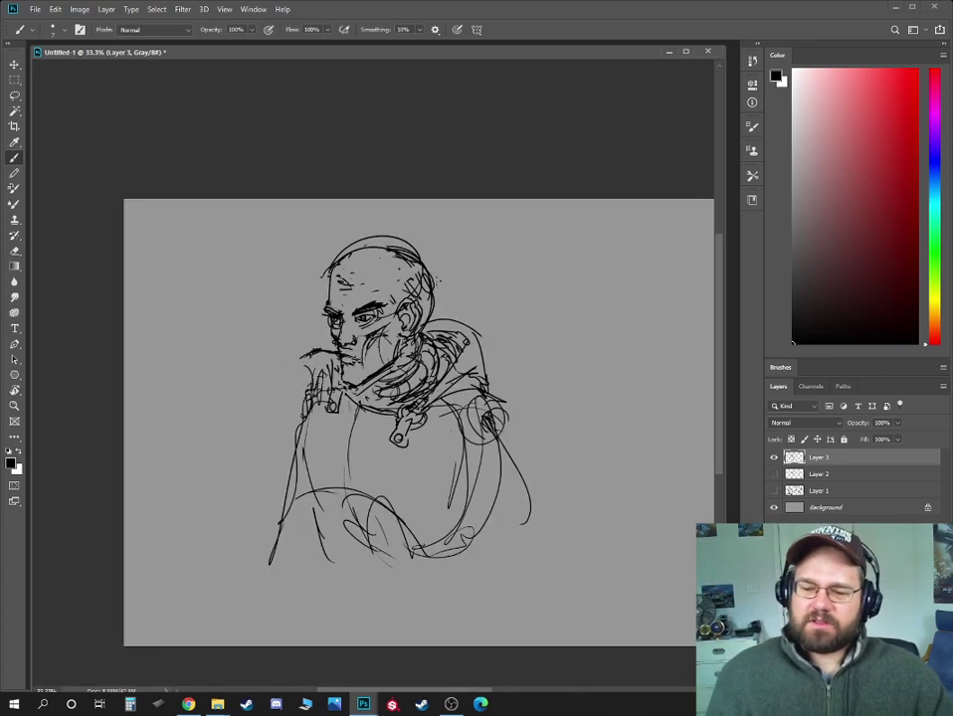
key(ctrl+minus)
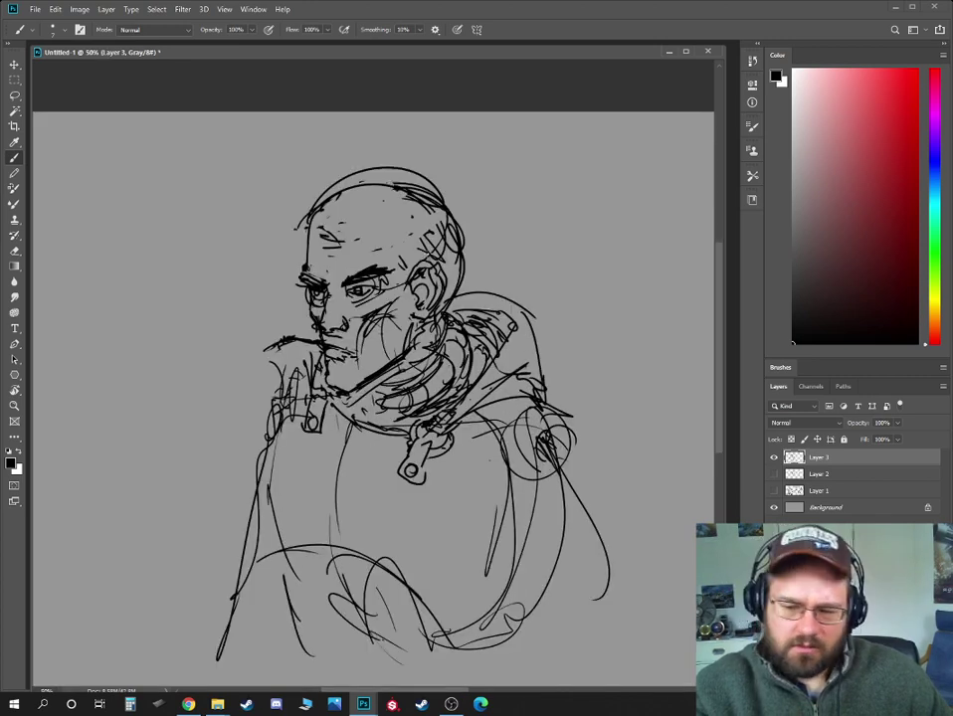
key(ctrl+plus)
- Erase the messy far collar lines, redraw its upper and lower edges simply, and rework the far side of the torso
key(e)
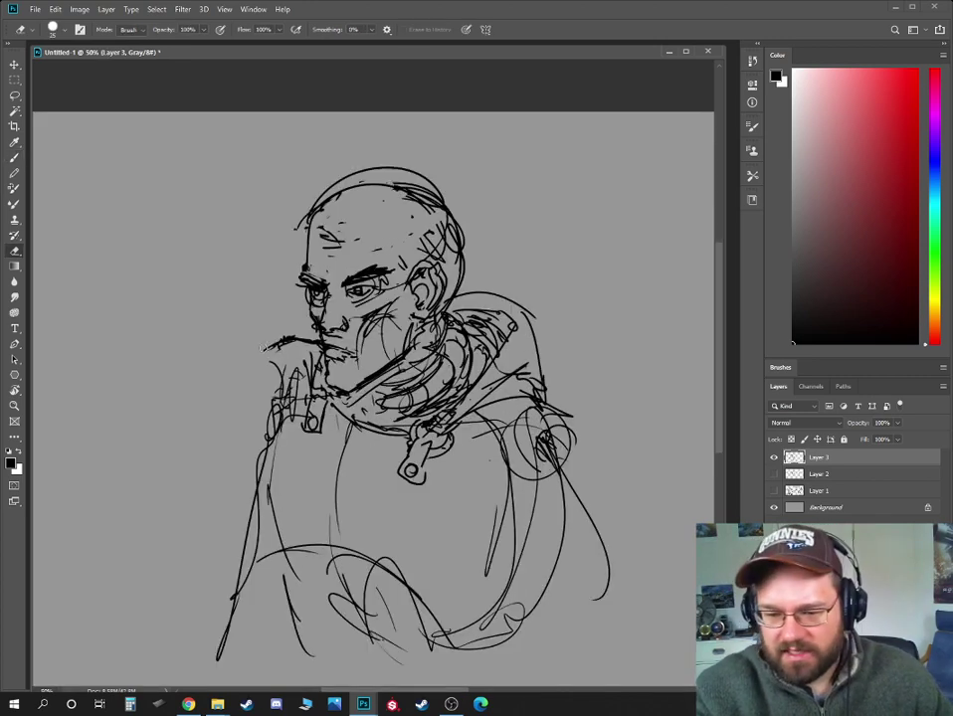
drag(264, 347, 290, 342)
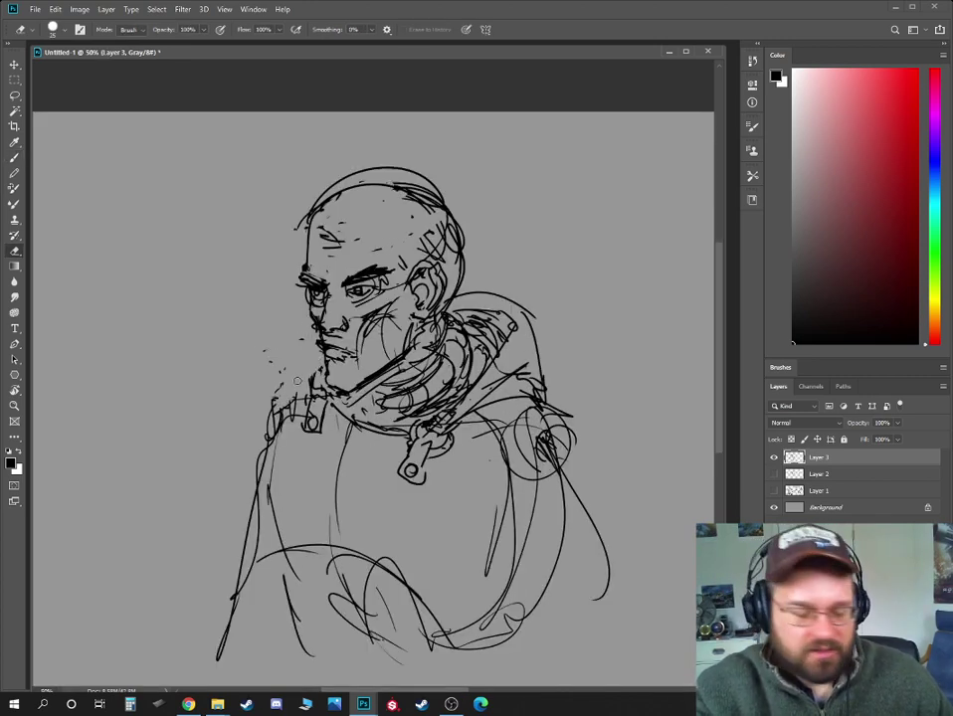
key(b)
drag(267, 350, 319, 341)
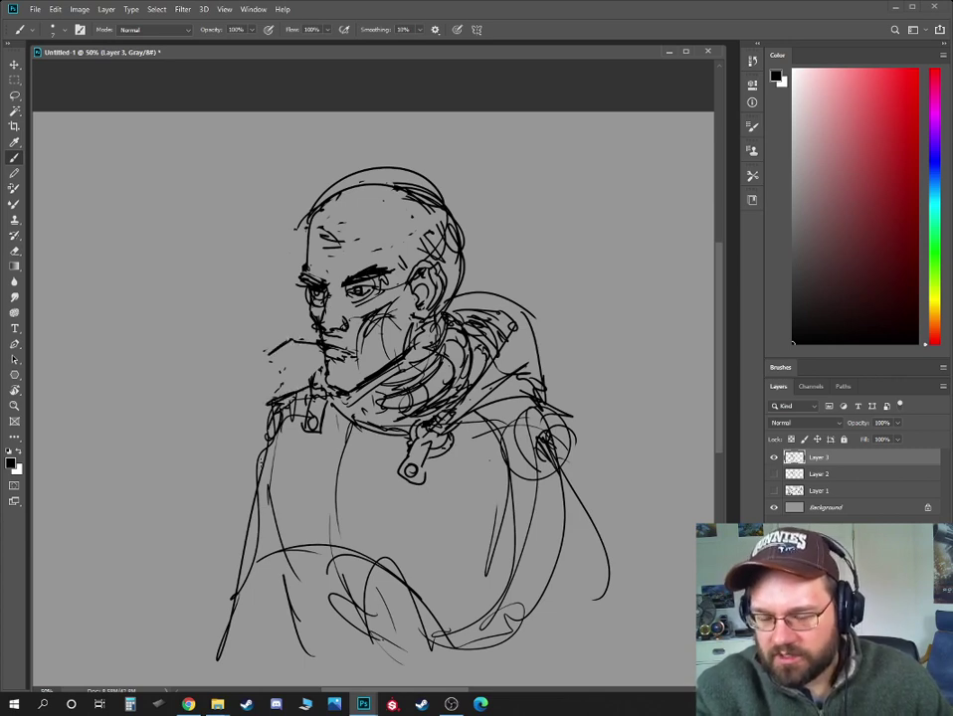
drag(275, 486, 279, 516)
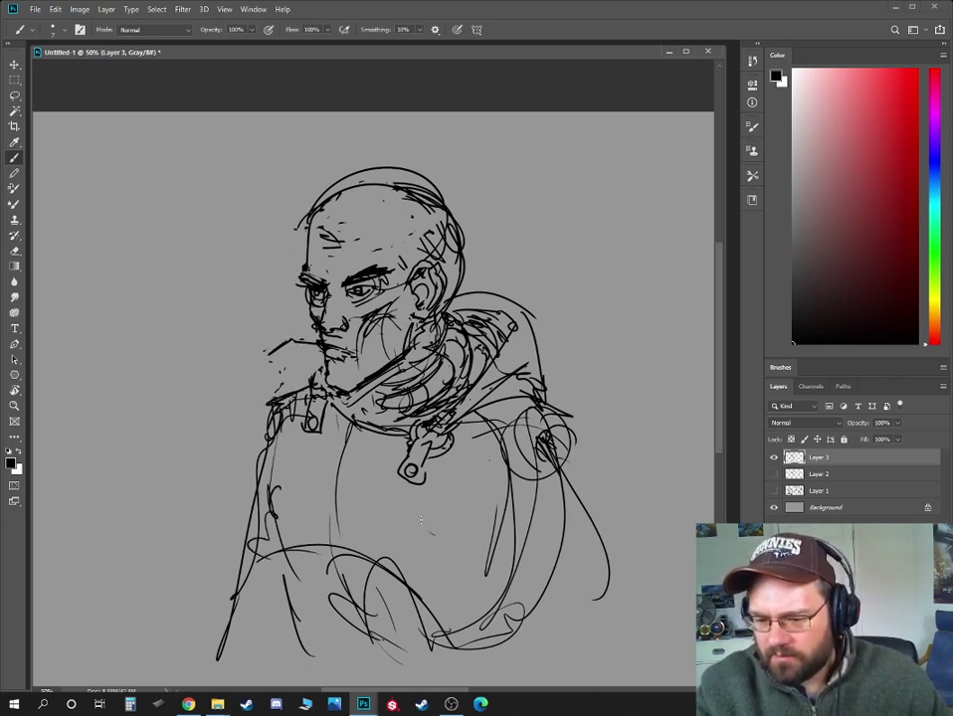
- Construct the near forearm as a small ball with a tapering tube curving to the elbow, and add an elliptical shoulder cap with an outer sleeve line
drag(420, 519, 549, 569)
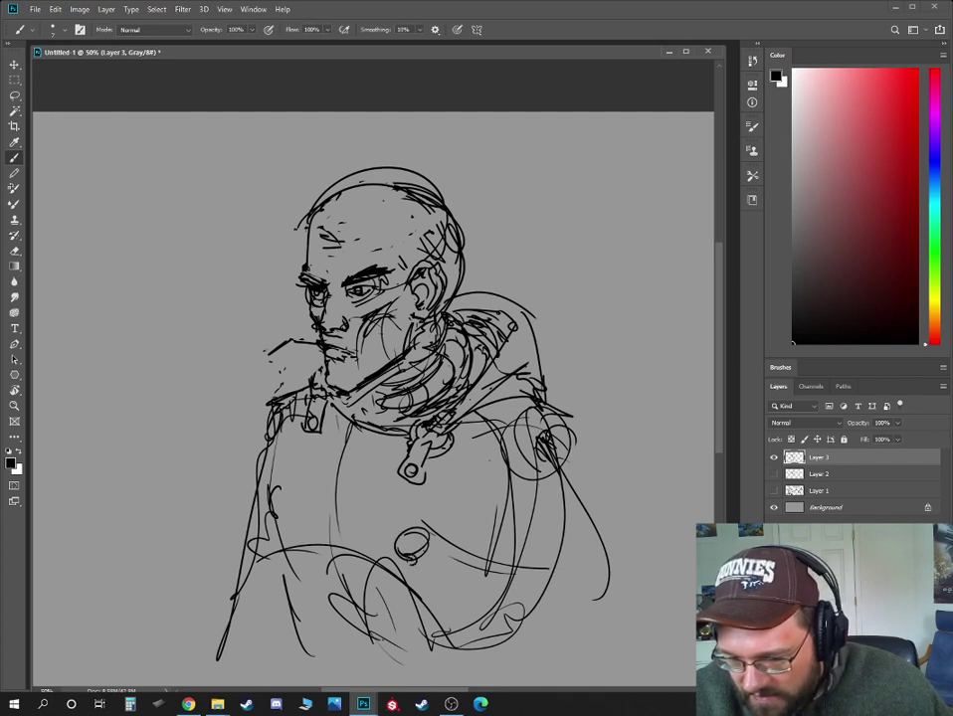
mouse_move(406, 549)
mouse_down()
mouse_move(431, 543)
mouse_move(453, 622)
mouse_up()
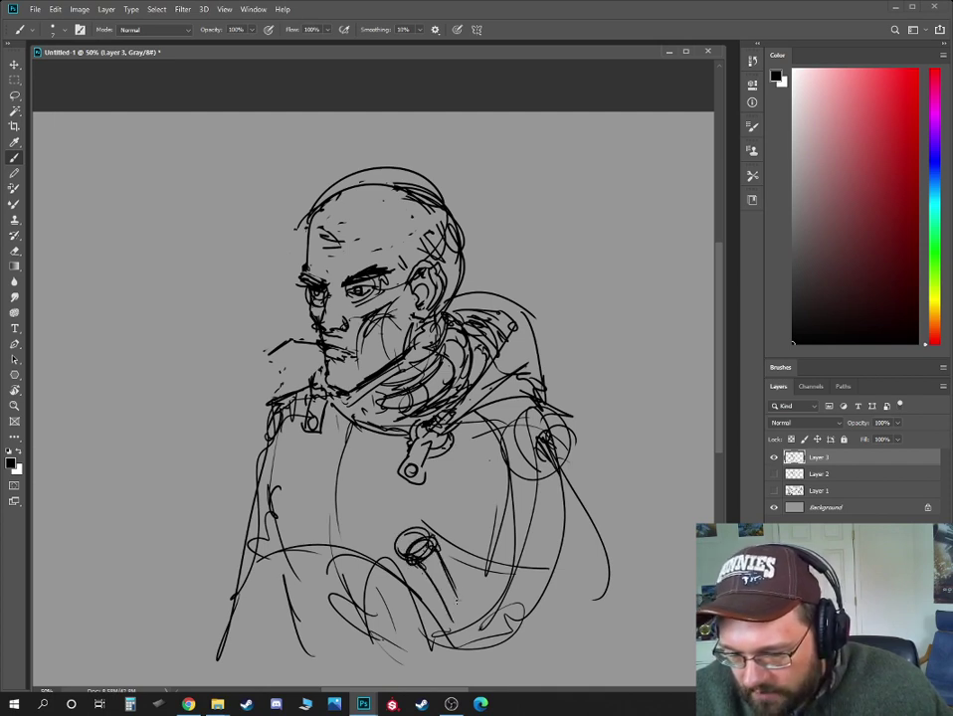
drag(530, 625, 526, 631)
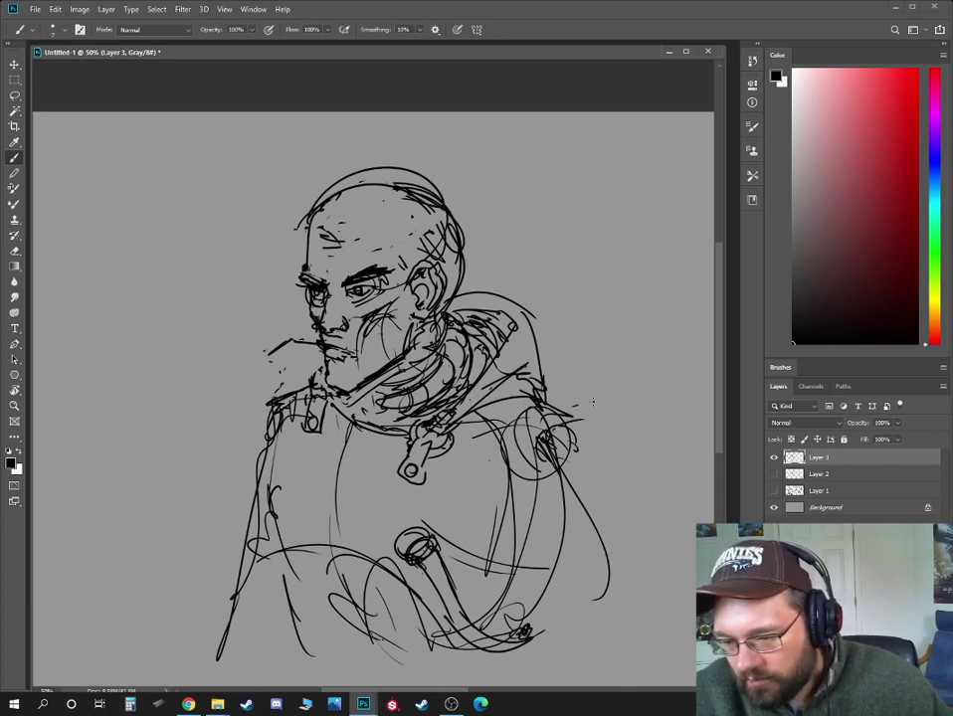
drag(592, 402, 585, 411)
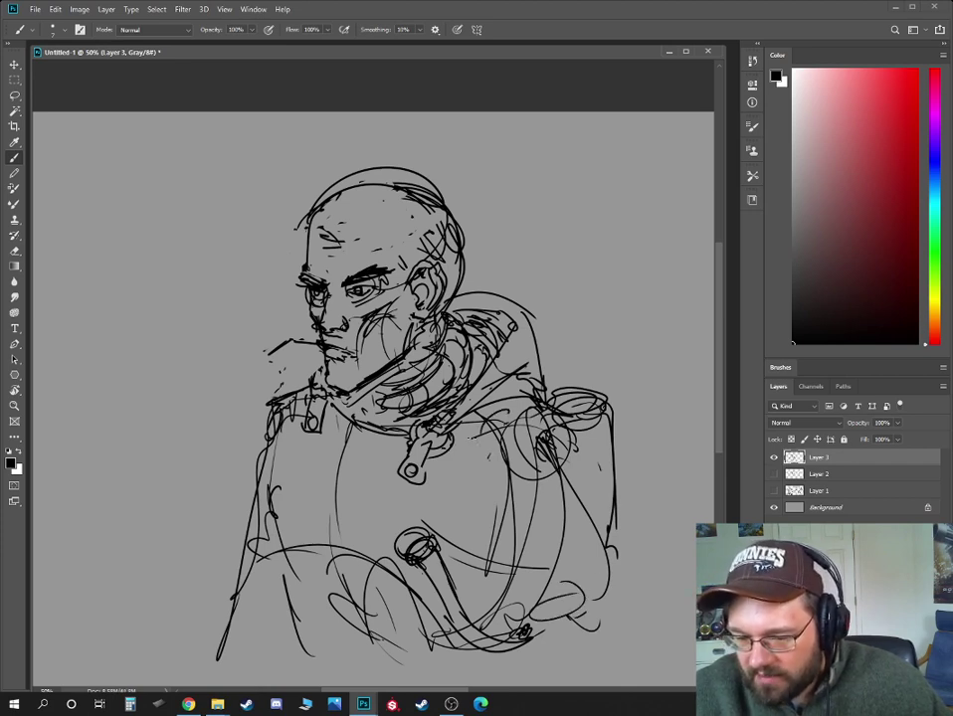
- Draw the breastplate's armhole edge with side bands and its neckline, and extend the lower torso down to a curved hem
drag(441, 459, 479, 495)
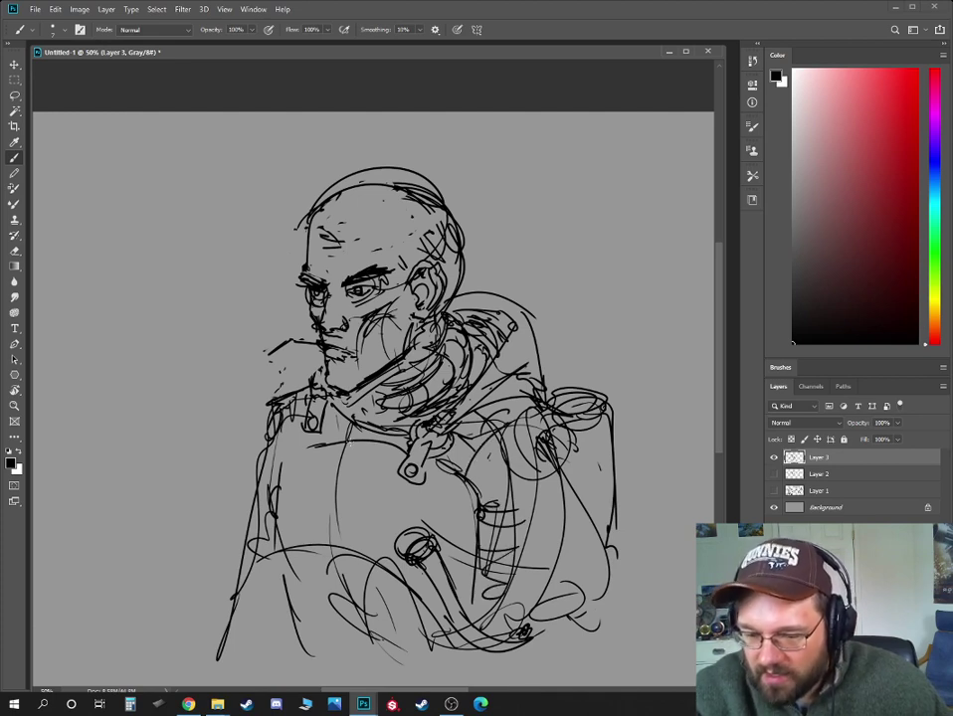
drag(327, 444, 381, 451)
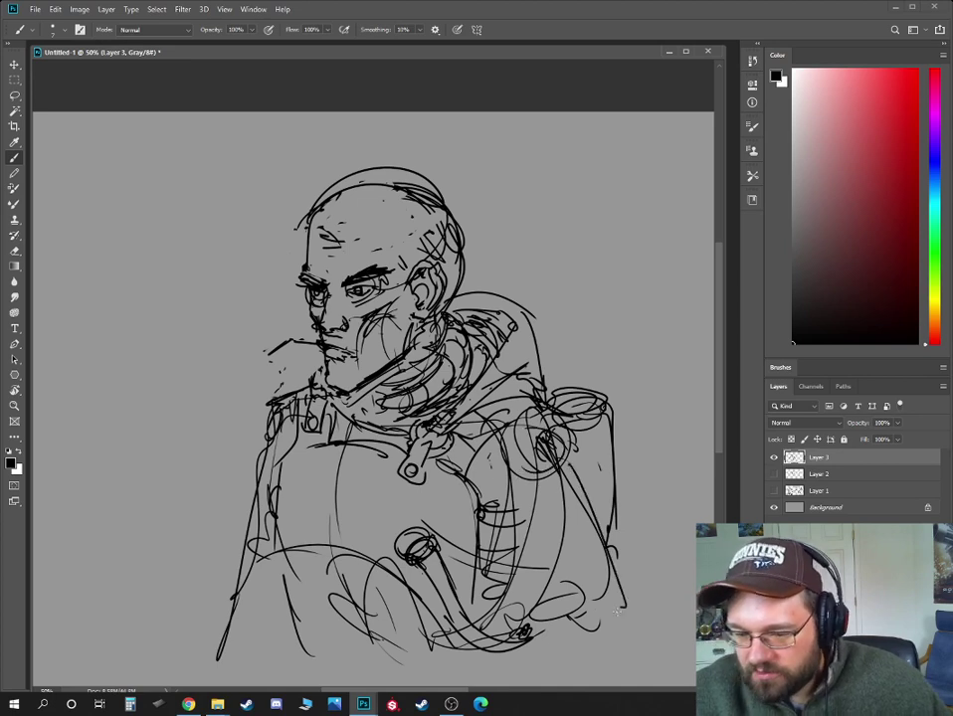
key(ctrl+minus)
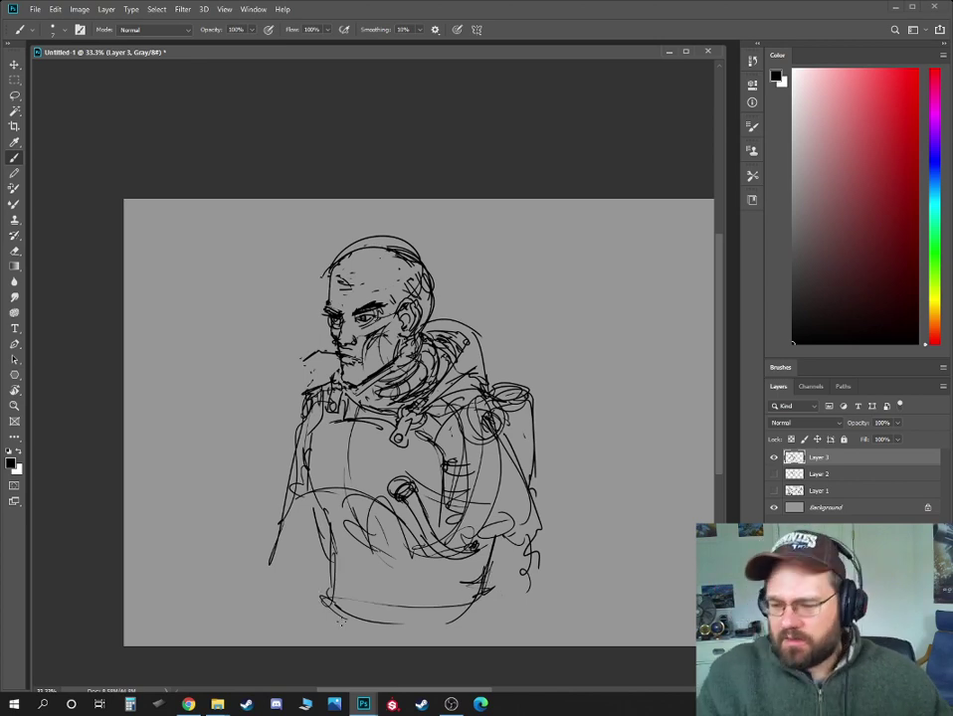
- Duplicate the figure sketch onto a new layer with the original hidden, scale it to about 40%, and place it near the canvas's upper-left corner
key(ctrl+a)
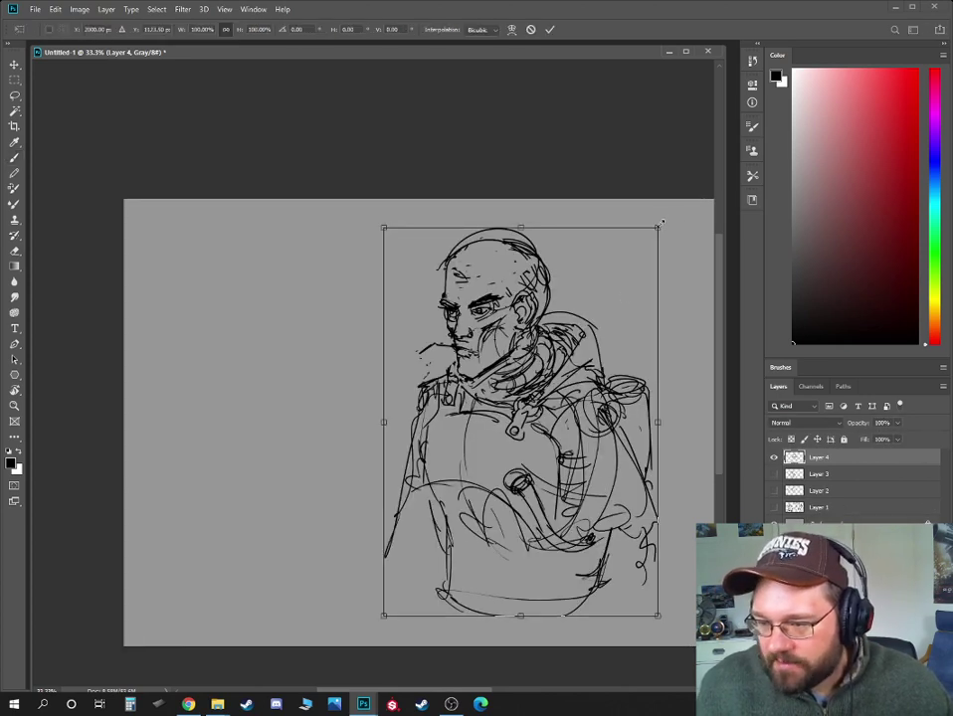
drag(661, 225, 450, 362)
drag(446, 508, 228, 315)
drag(316, 207, 275, 266)
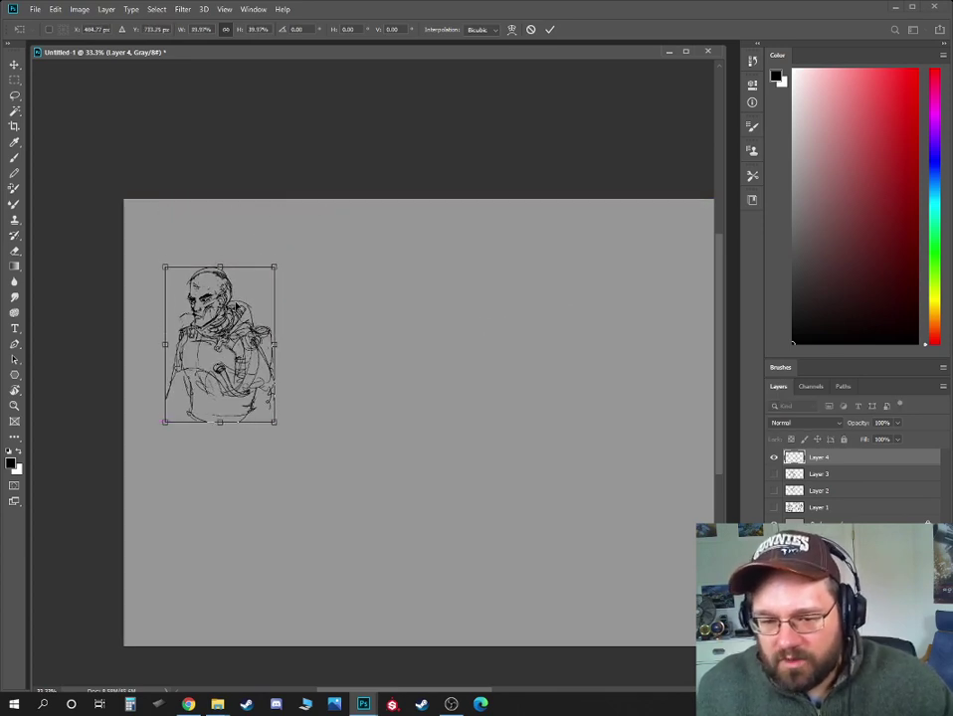
drag(240, 303, 438, 303)
key(ctrl+plus)
drag(334, 304, 361, 304)
key(Return)
key(ctrl+plus)
drag(422, 397, 440, 409)
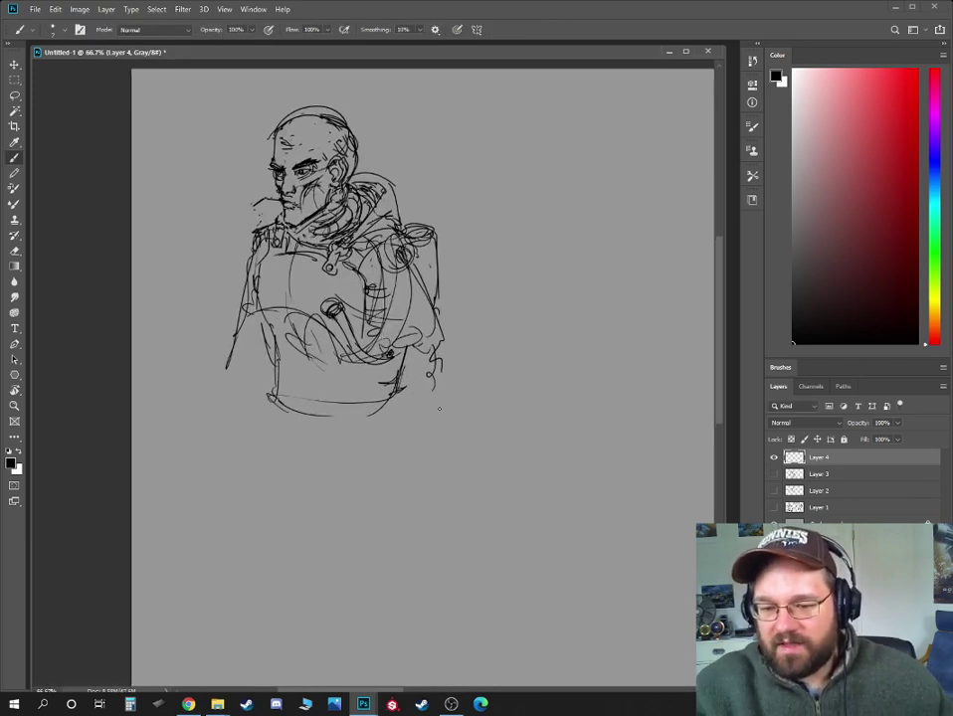
- Reinforce the torso's curved lower edge and waist sides, and start the far thigh with long downward strokes
drag(277, 386, 365, 402)
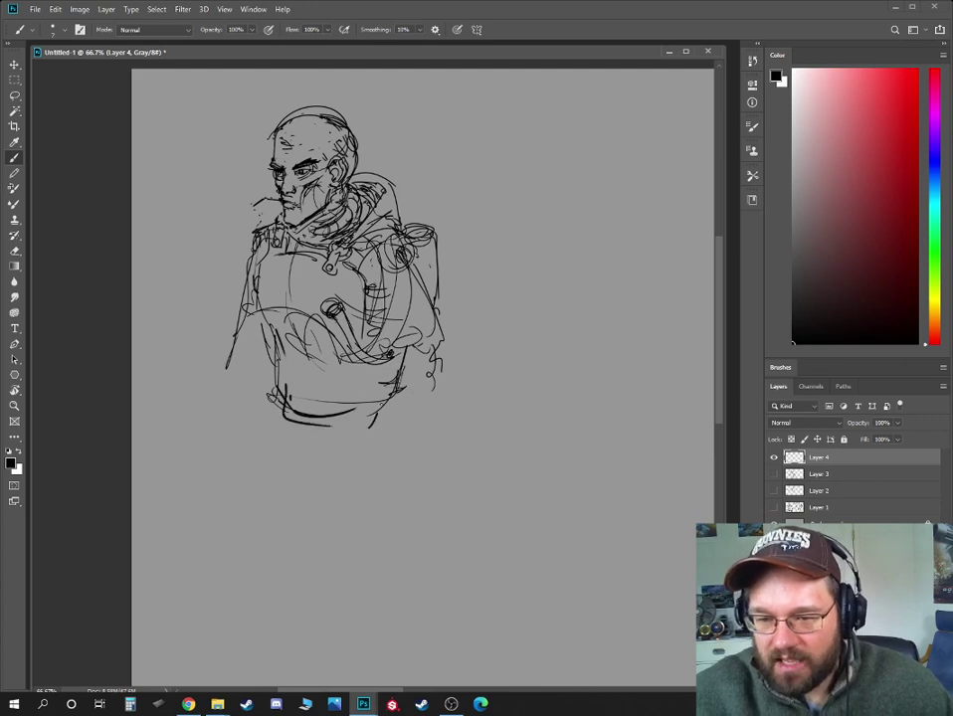
drag(285, 384, 287, 420)
drag(376, 396, 384, 426)
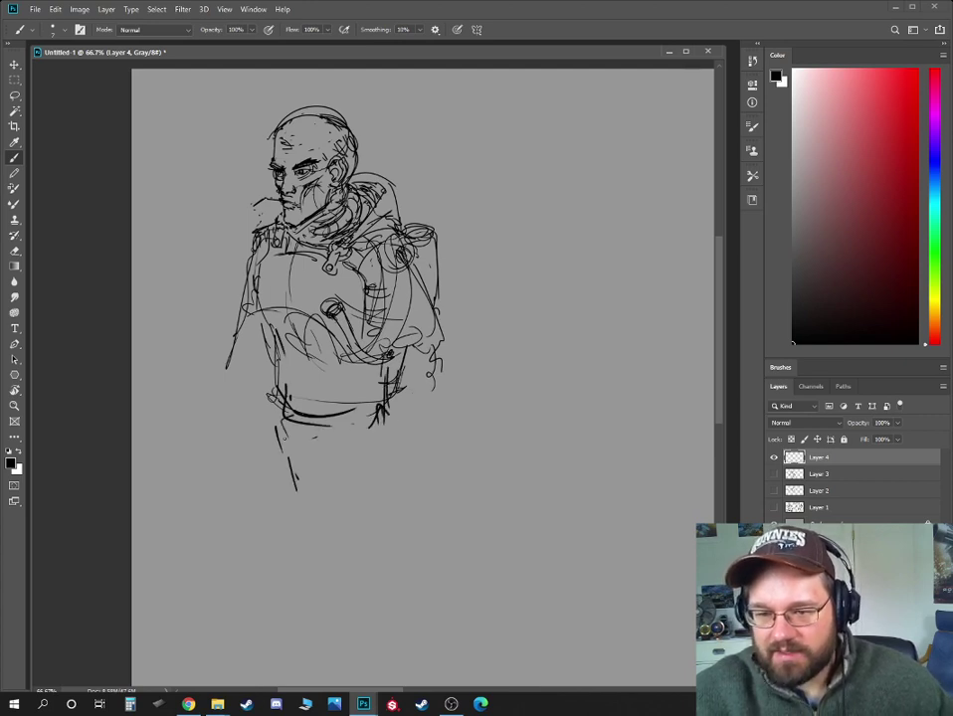
drag(298, 457, 319, 521)
drag(276, 427, 298, 507)
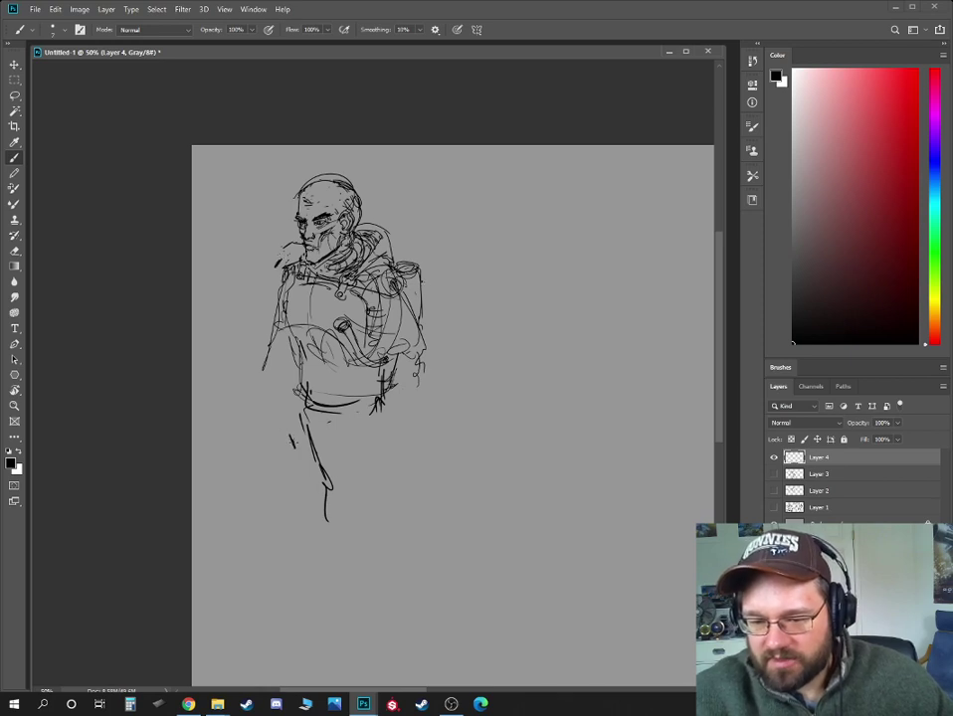
- Construct the pelvis with a tilted axis line, an arrow for its facing direction, a waist band and curved hip and crotch lines
drag(296, 434, 381, 403)
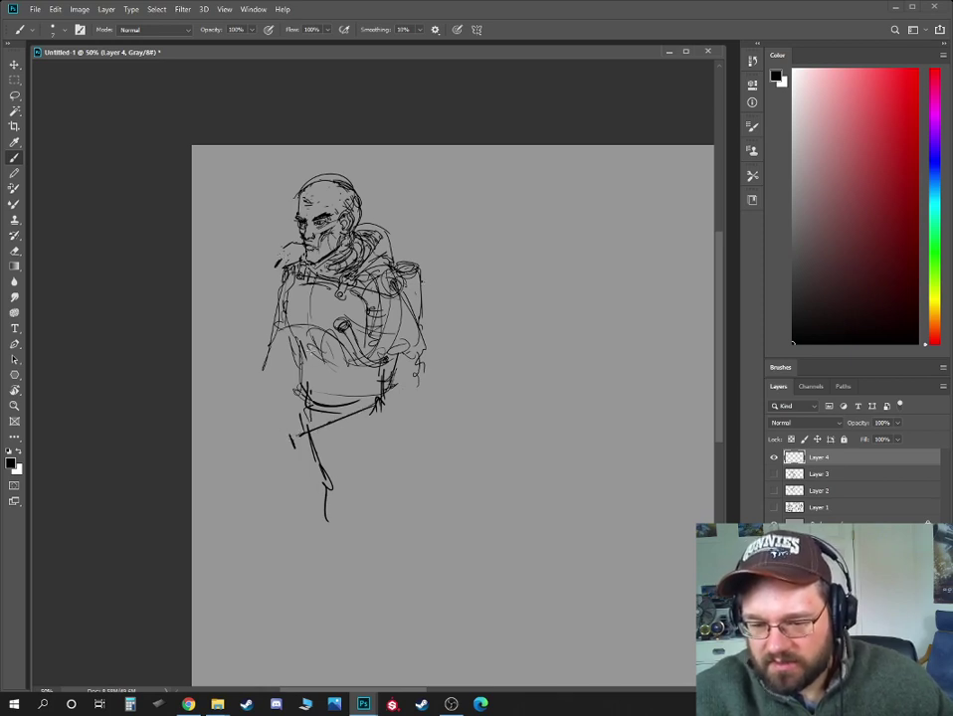
drag(305, 406, 360, 398)
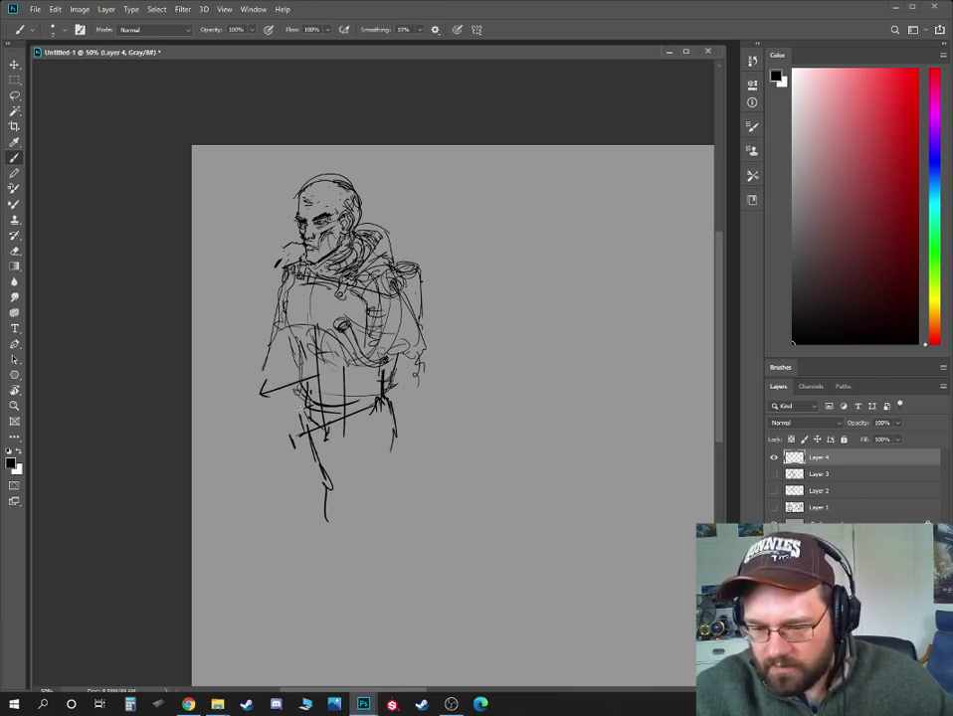
drag(325, 452, 388, 427)
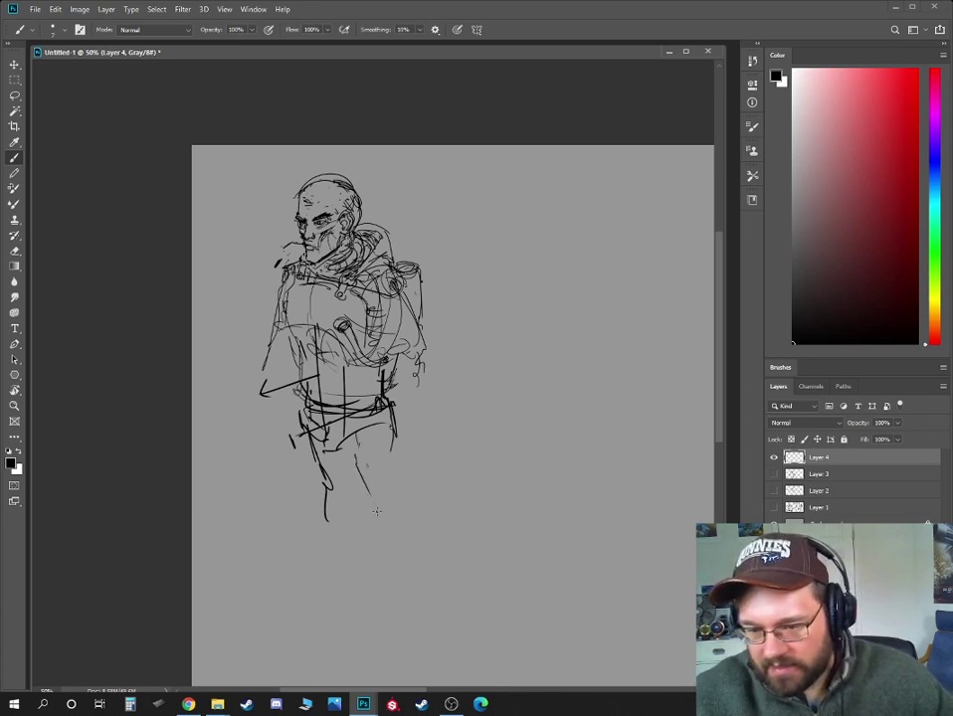
- Sketch the near leg with tapered thigh contours, a curved knee, a narrow shin and a central line from hip to foot
drag(376, 511, 391, 565)
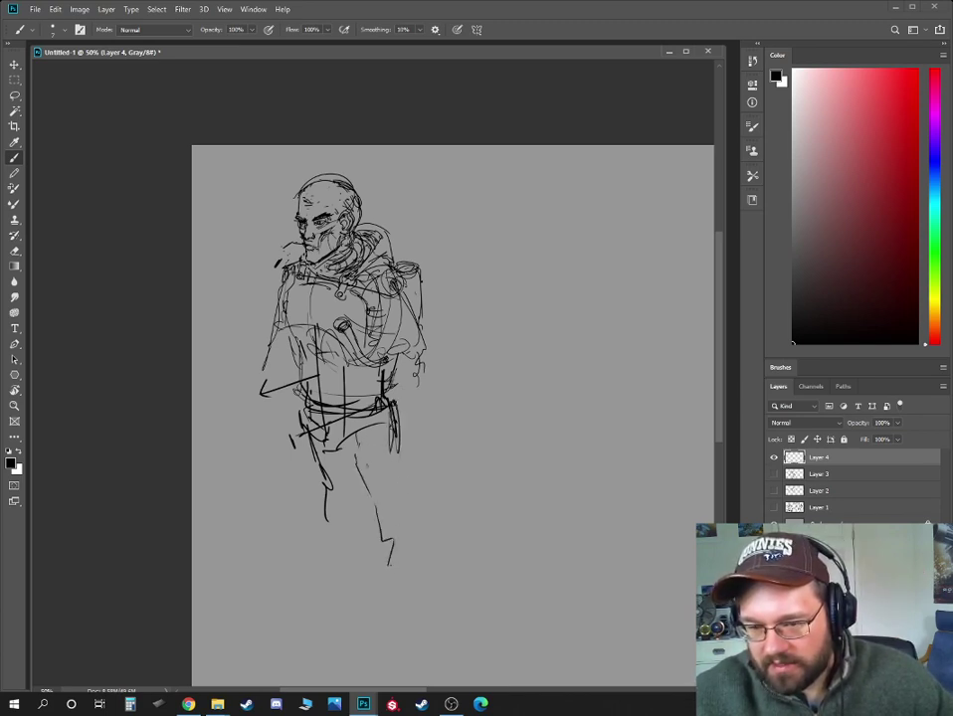
drag(400, 436, 395, 575)
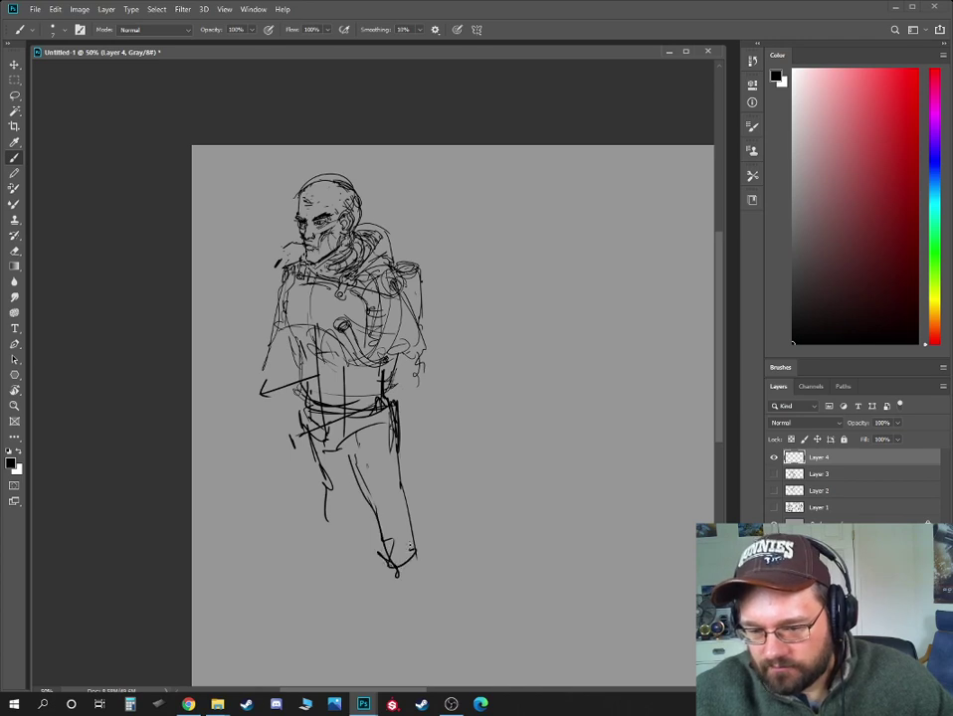
drag(396, 572, 408, 647)
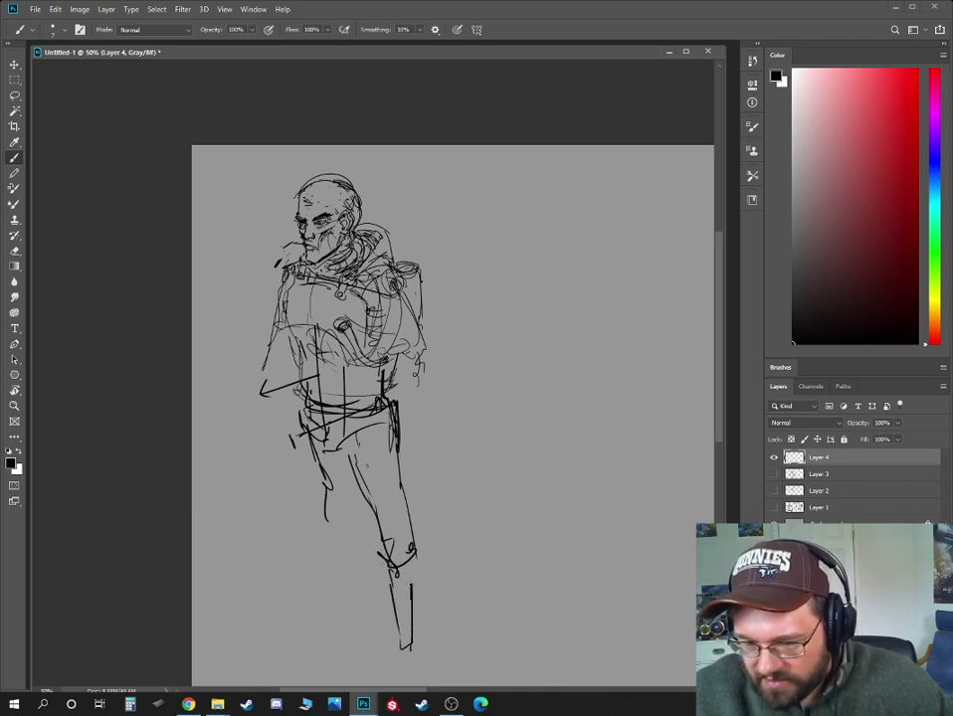
drag(411, 582, 408, 649)
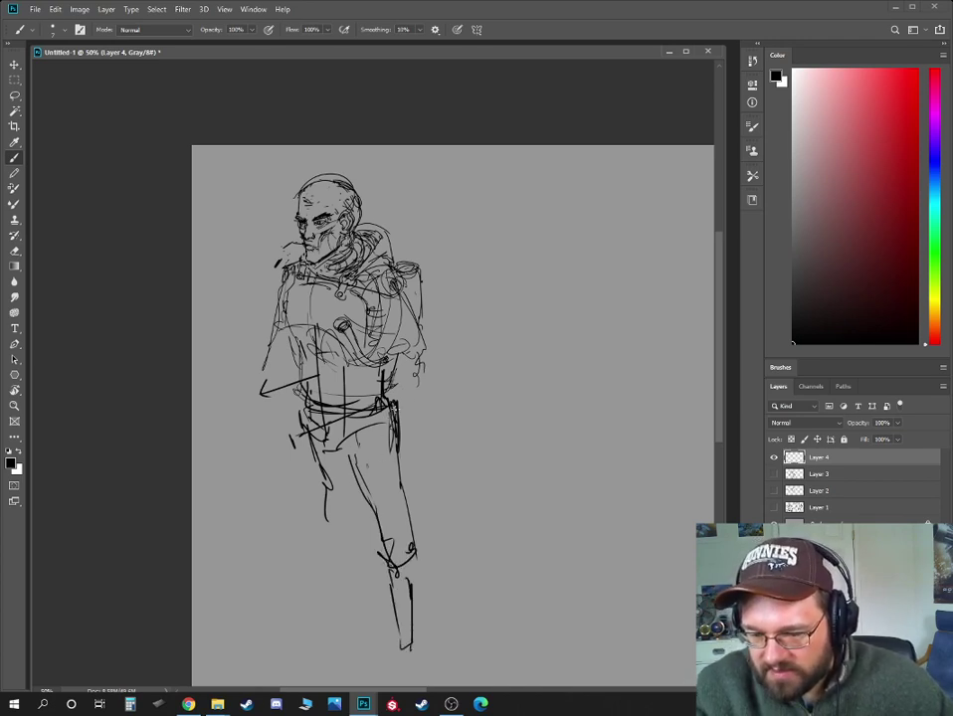
mouse_move(382, 423)
mouse_down()
mouse_move(396, 589)
mouse_move(382, 669)
mouse_up()
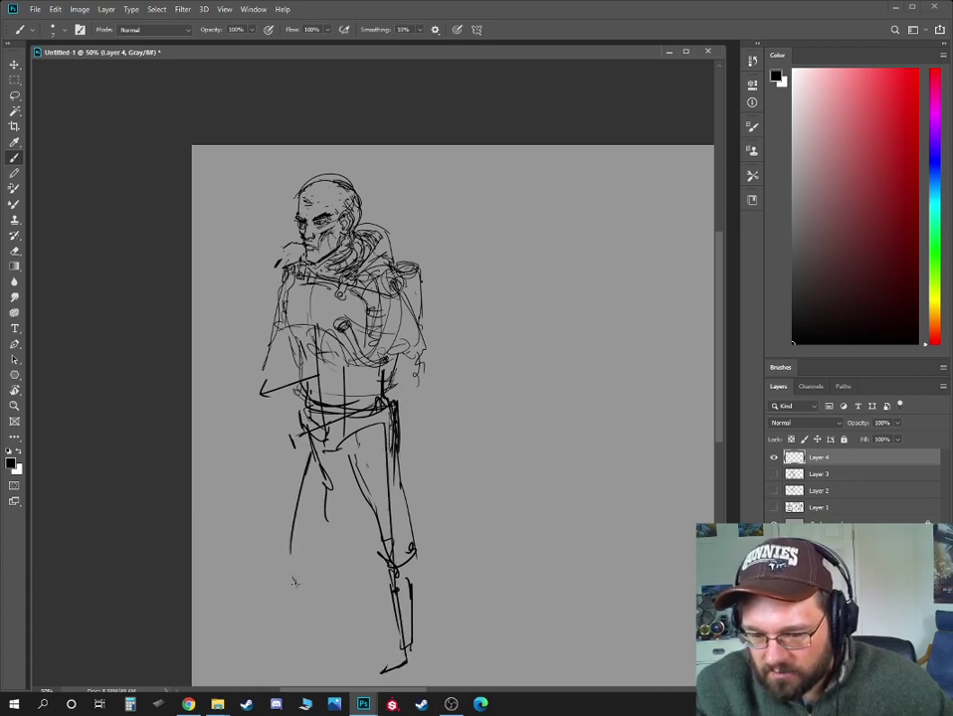
- Construct the far leg with a slanted thigh, knee ball and tapered shin, and mark both knees' facing directions with arrows
drag(298, 458, 301, 639)
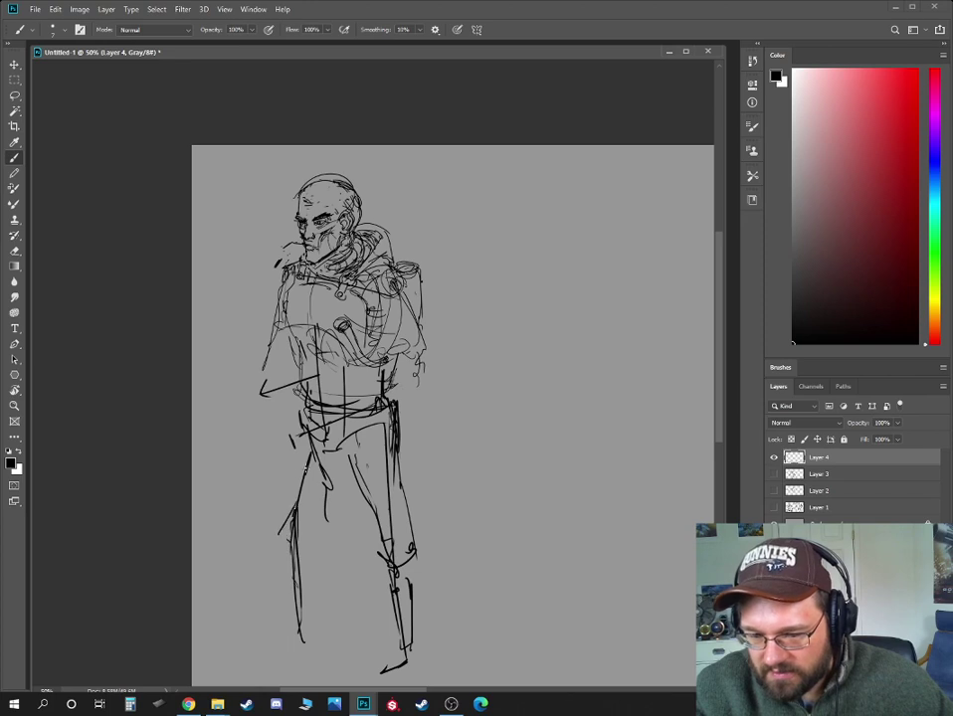
drag(277, 532, 304, 512)
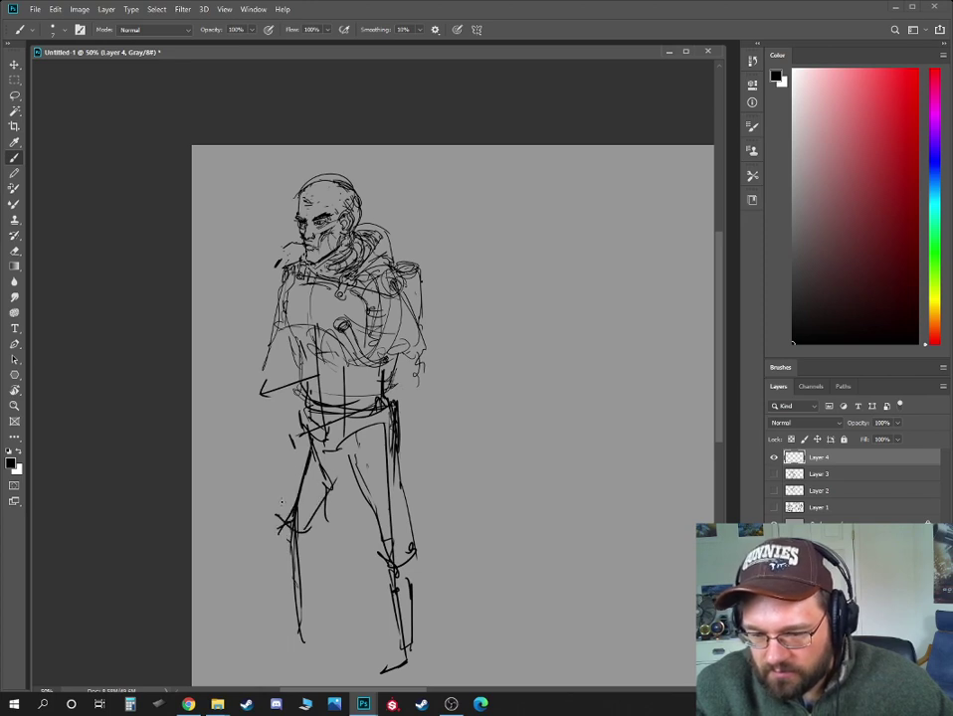
mouse_move(301, 445)
mouse_down()
mouse_move(283, 519)
mouse_move(305, 624)
mouse_up()
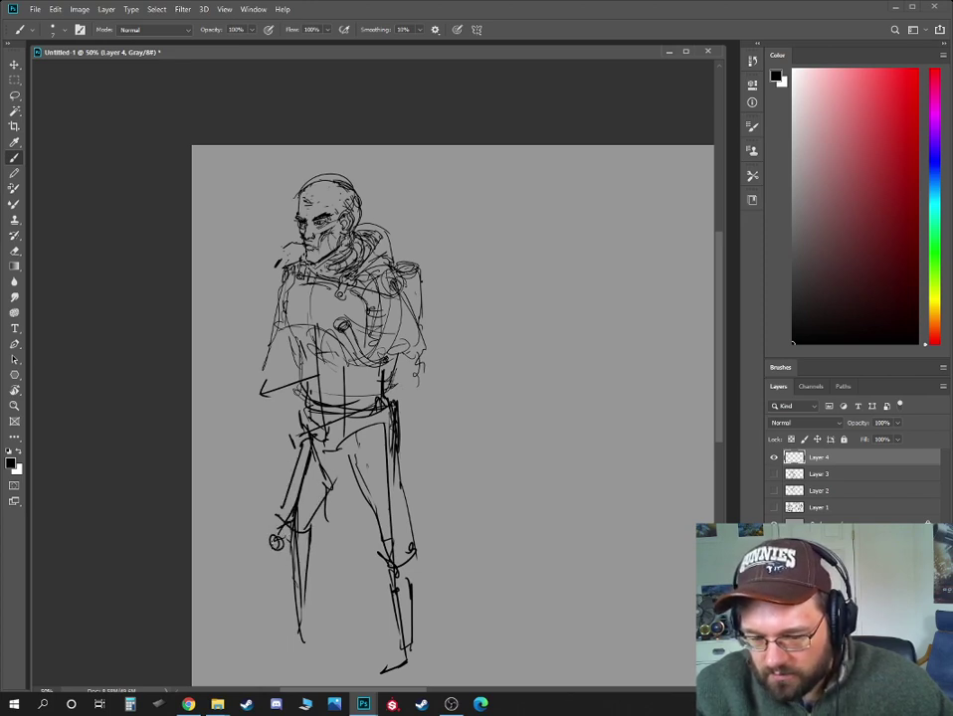
drag(299, 522, 236, 553)
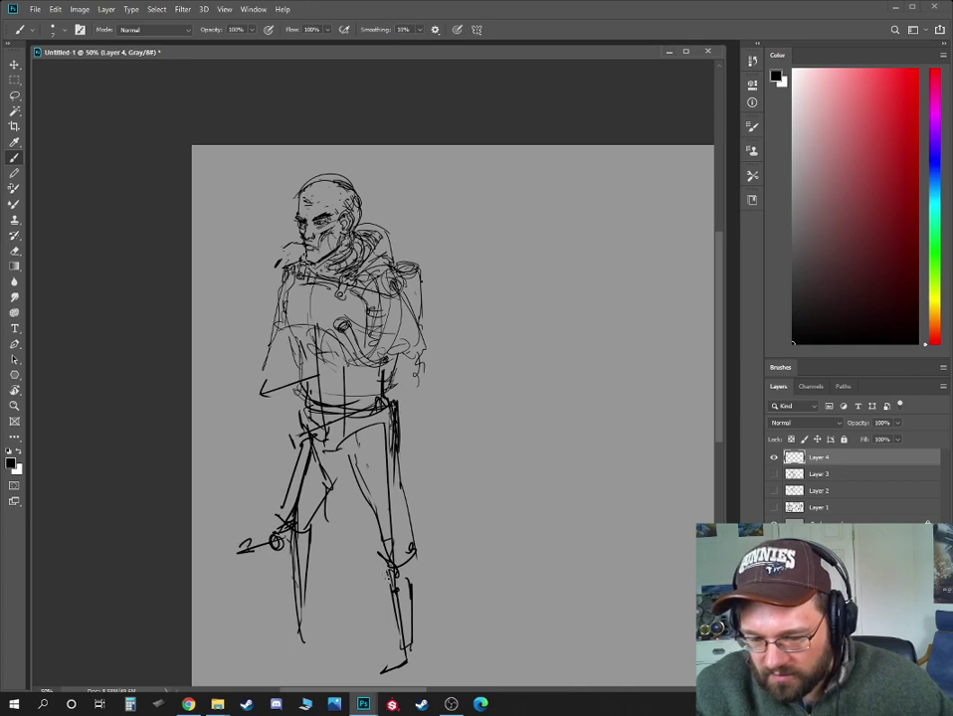
drag(389, 573, 364, 600)
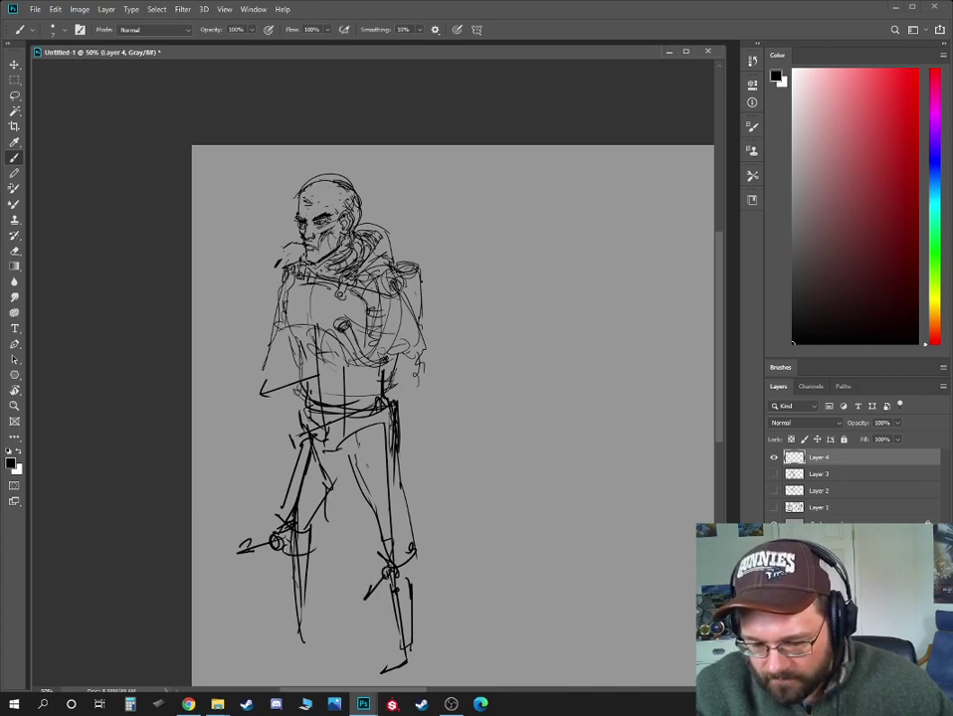
mouse_move(287, 547)
mouse_down()
mouse_move(304, 642)
mouse_move(311, 555)
mouse_up()
- Block in both feet as angled wedge shapes pointing forward from the ankles
drag(308, 643, 260, 672)
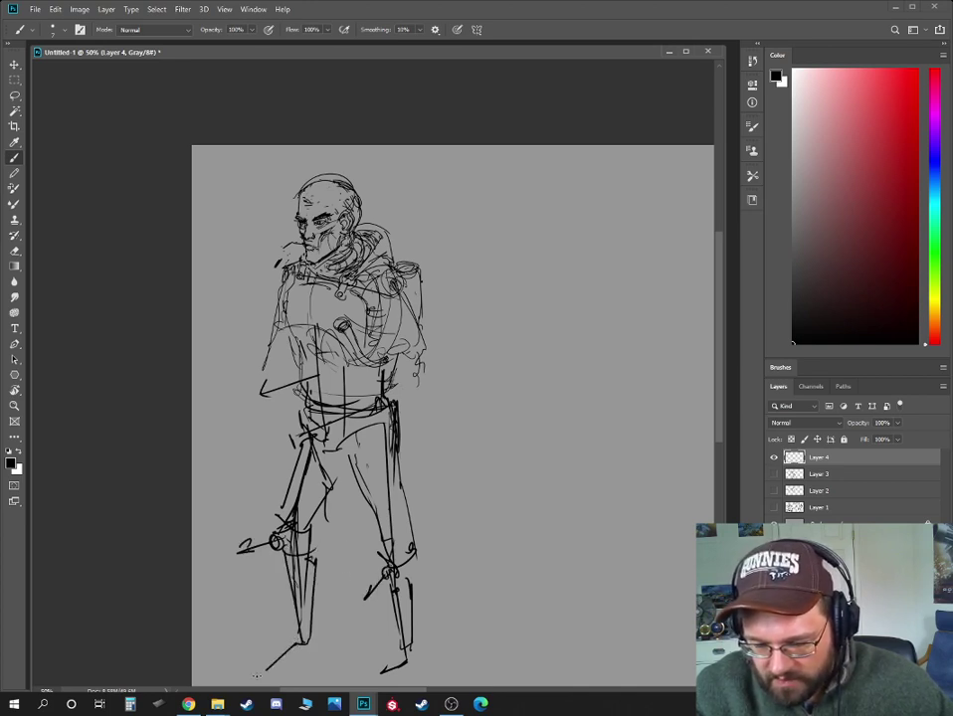
key(ctrl+minus)
scroll(417, 557, down, 1)
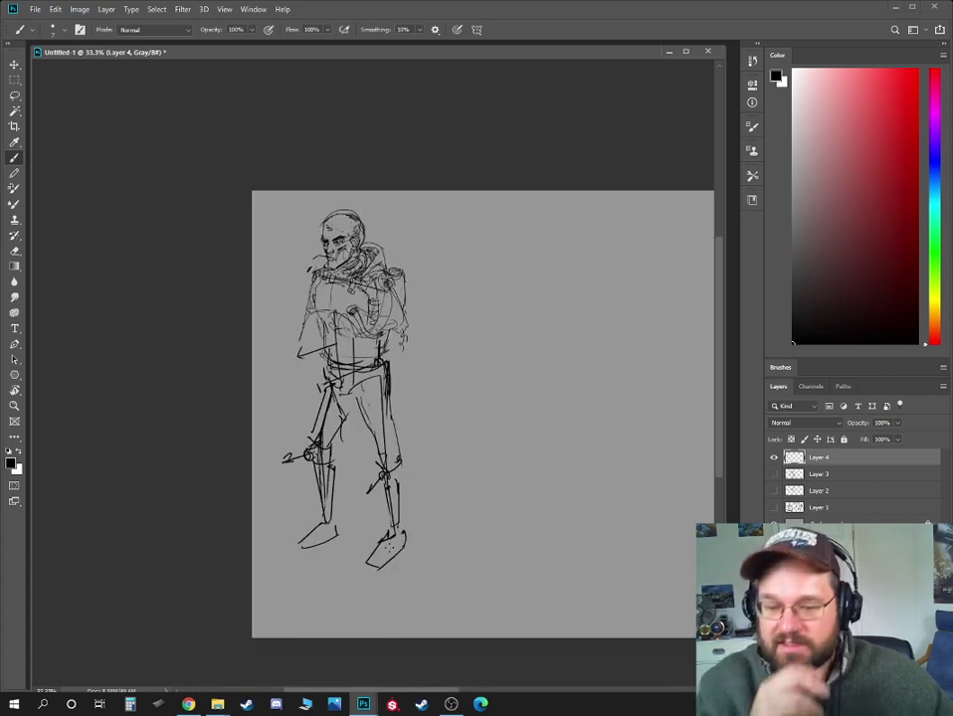
- Sketch the near arm's forearm as a tapered cylinder below the sleeve, ending in a simple block hand beside the hip
key(ctrl+plus)
mouse_move(423, 316)
mouse_down()
mouse_move(412, 369)
mouse_move(422, 374)
mouse_up()
mouse_move(425, 350)
mouse_down()
mouse_move(436, 425)
mouse_move(413, 388)
mouse_move(417, 430)
mouse_up()
drag(418, 431, 432, 435)
drag(436, 382, 434, 428)
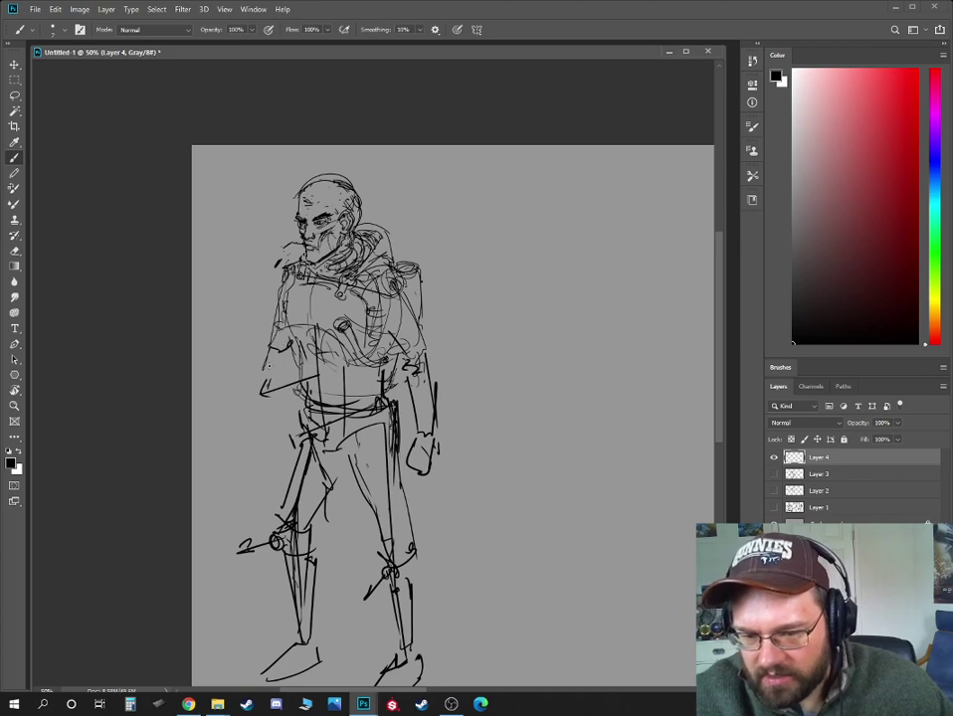
- Construct the far arm with a wrist oval, an angled forearm and a blocky fist held away from the hip
drag(249, 413, 266, 414)
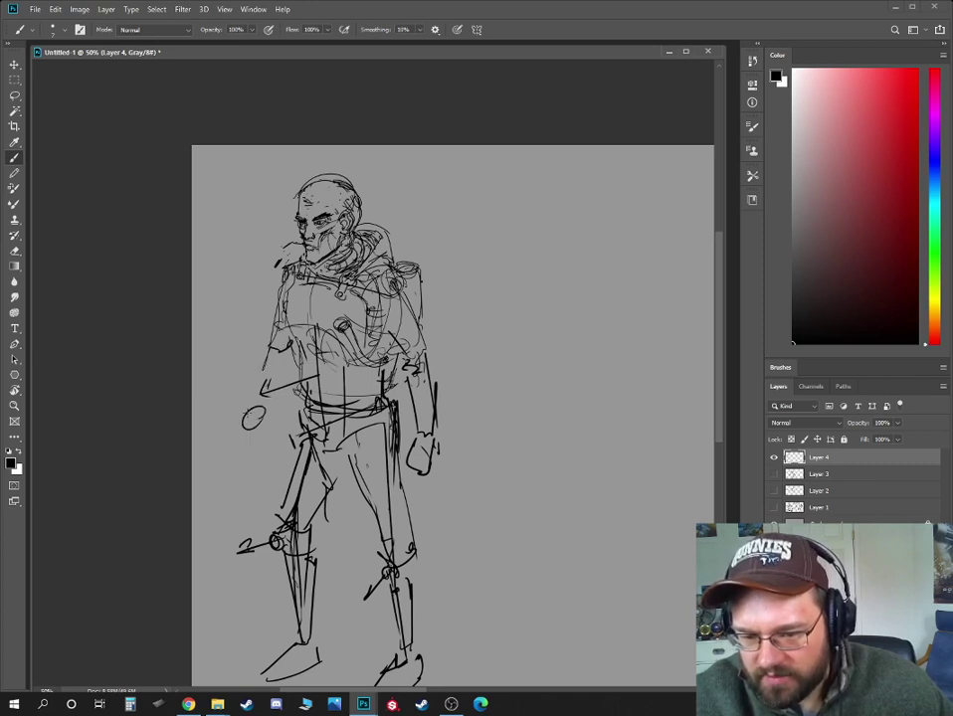
drag(269, 361, 246, 414)
mouse_move(264, 362)
mouse_down()
mouse_move(287, 370)
mouse_move(264, 417)
mouse_move(269, 443)
mouse_up()
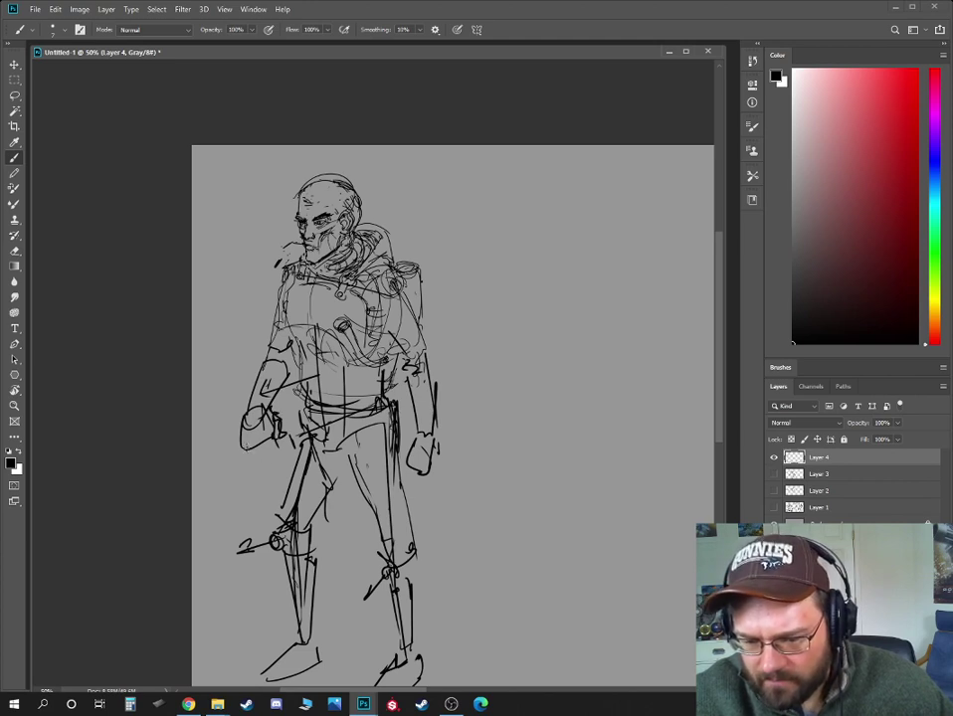
- Erase the direction arrows at the pelvis and both knees, and restate the far leg's knee and lower thigh contours
key(e)
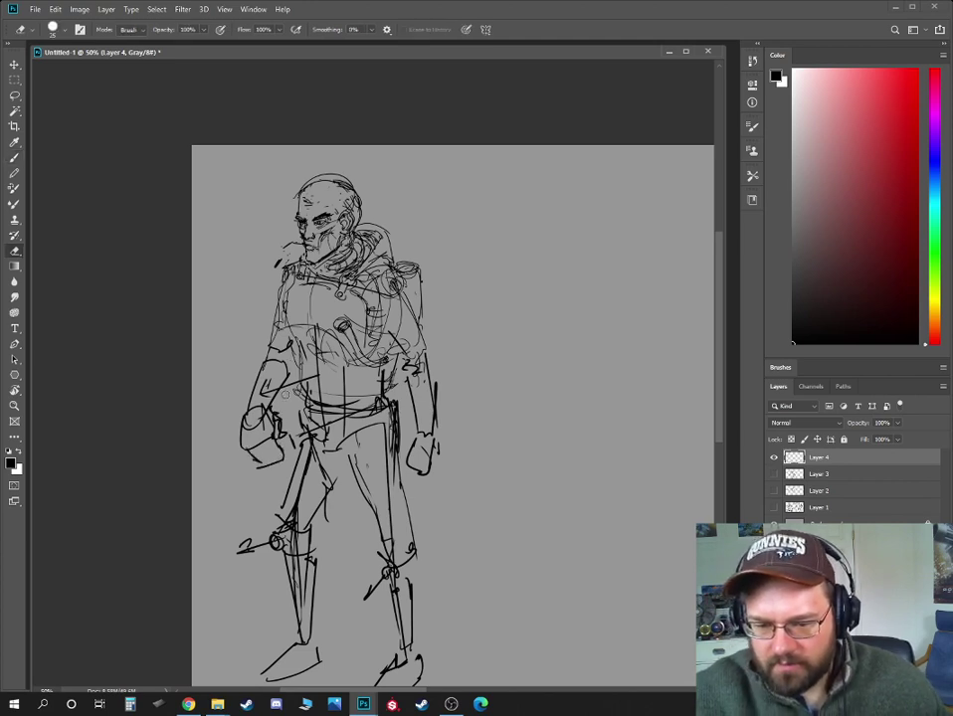
mouse_move(284, 515)
mouse_down()
mouse_move(267, 544)
mouse_move(242, 551)
mouse_up()
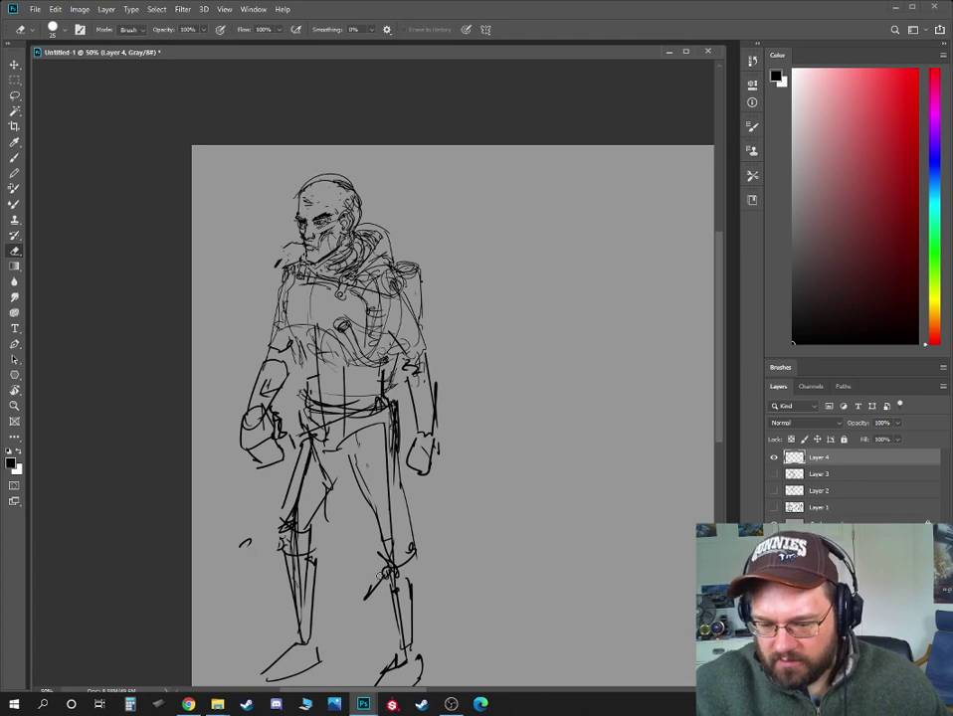
drag(371, 594, 383, 559)
key(b)
mouse_move(276, 532)
mouse_down()
mouse_move(286, 546)
mouse_move(335, 493)
mouse_up()
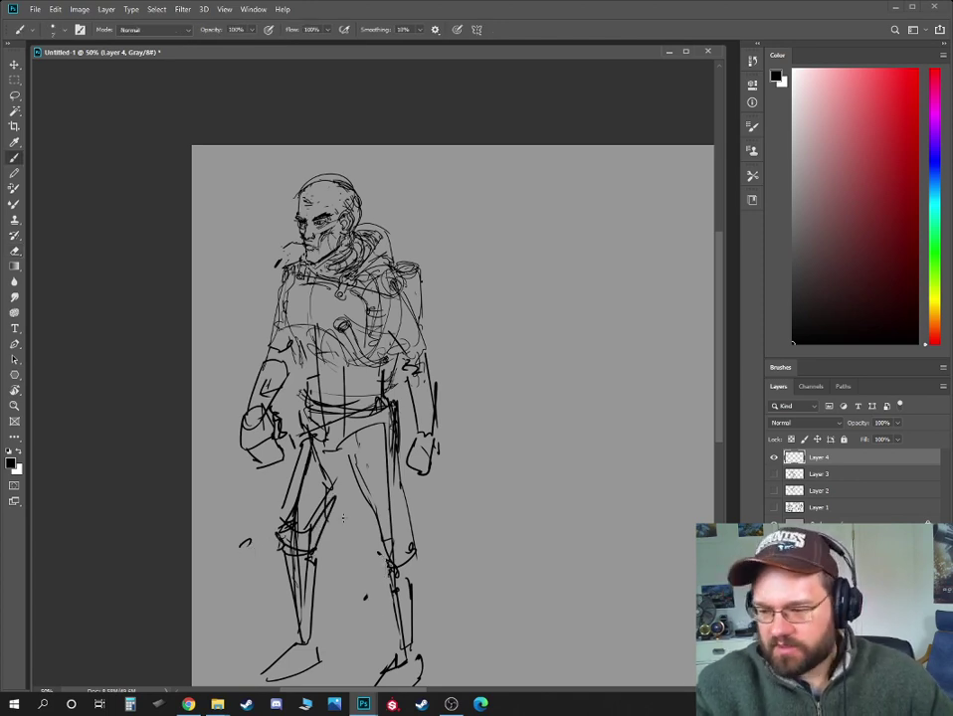
- Shade the thighs, pelvis and torso in dark gray with a flat 90 px brush at 45% opacity
click(803, 291)
right_click(503, 390)
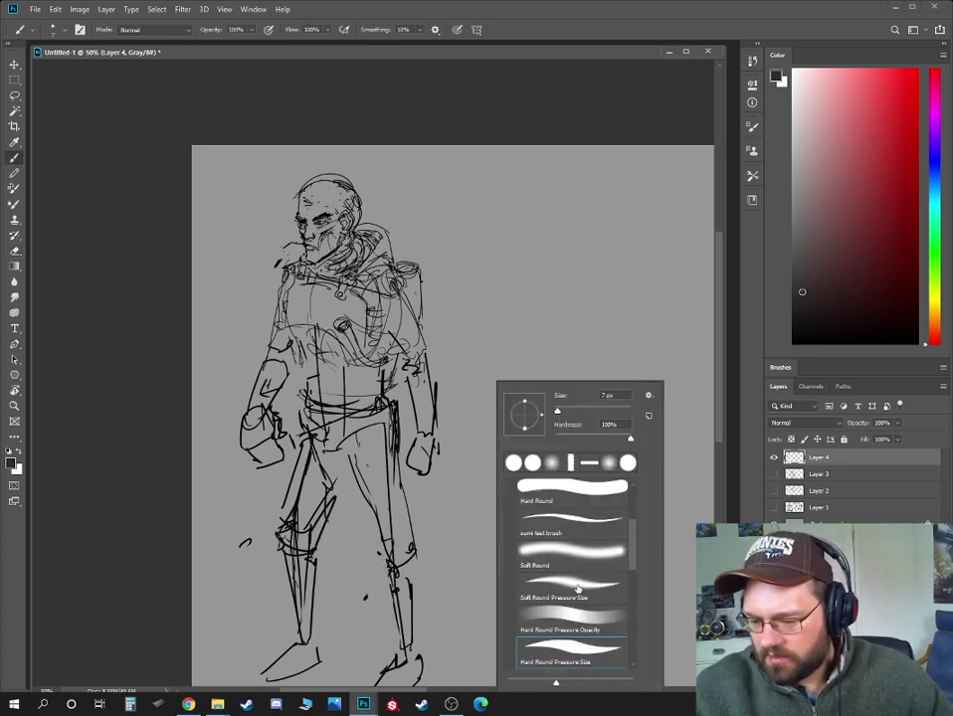
drag(633, 555, 633, 513)
double_click(575, 536)
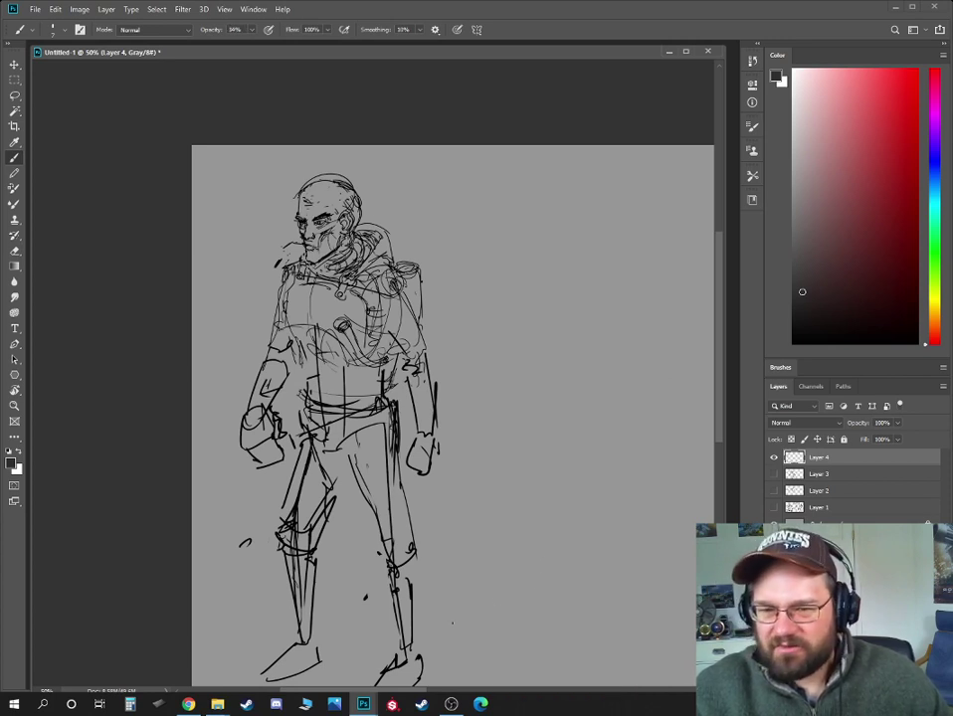
click(804, 264)
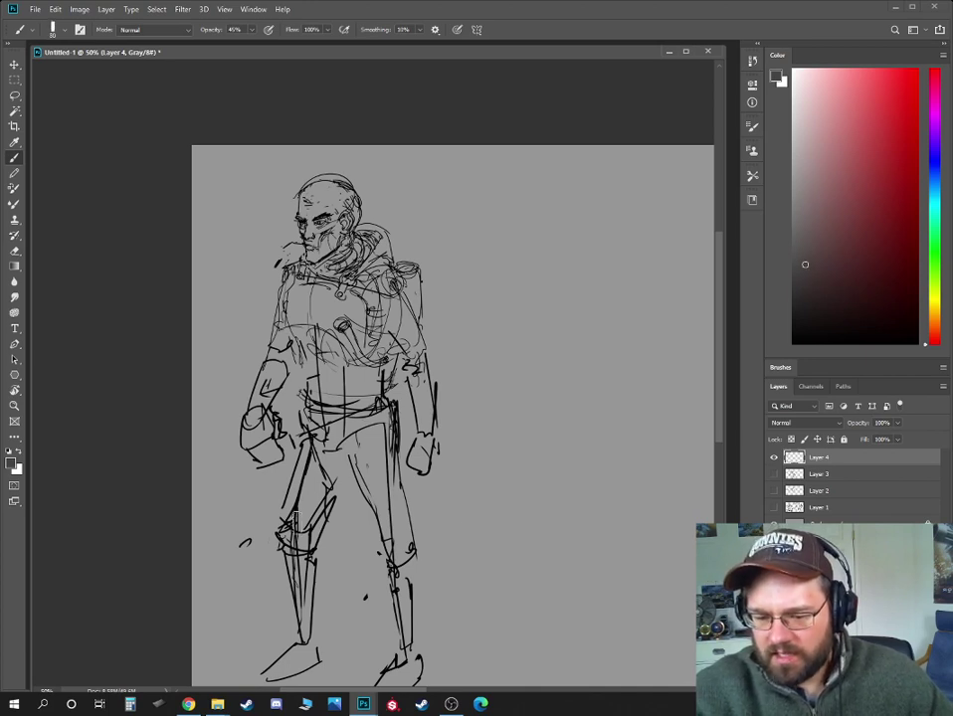
key(])
mouse_move(296, 526)
mouse_down()
mouse_move(338, 412)
mouse_move(309, 521)
mouse_move(346, 454)
mouse_move(371, 481)
mouse_move(400, 553)
mouse_move(368, 411)
mouse_up()
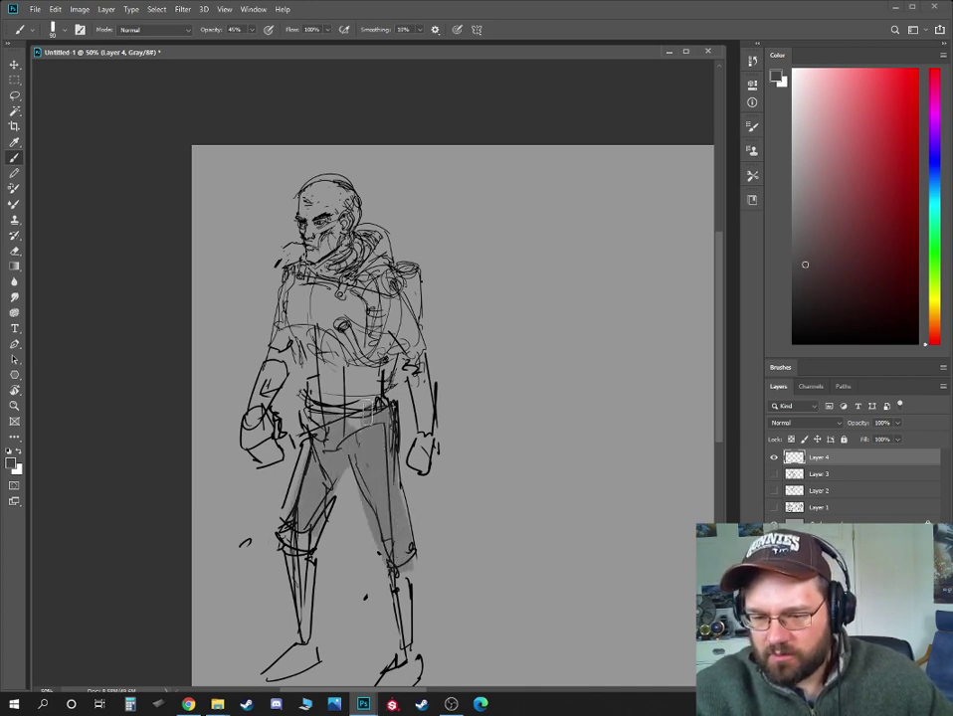
mouse_move(298, 338)
mouse_down()
mouse_move(328, 298)
mouse_move(363, 328)
mouse_move(393, 283)
mouse_move(338, 299)
mouse_move(288, 339)
mouse_move(256, 427)
mouse_move(267, 458)
mouse_move(307, 364)
mouse_move(343, 403)
mouse_move(387, 316)
mouse_move(398, 338)
mouse_move(396, 291)
mouse_move(413, 333)
mouse_move(429, 463)
mouse_move(420, 465)
mouse_up()
- Extend the gray tone over the arms, hands, lower legs and feet with a smaller brush
key([)
key([)
mouse_move(300, 575)
mouse_down()
mouse_move(311, 631)
mouse_move(310, 565)
mouse_up()
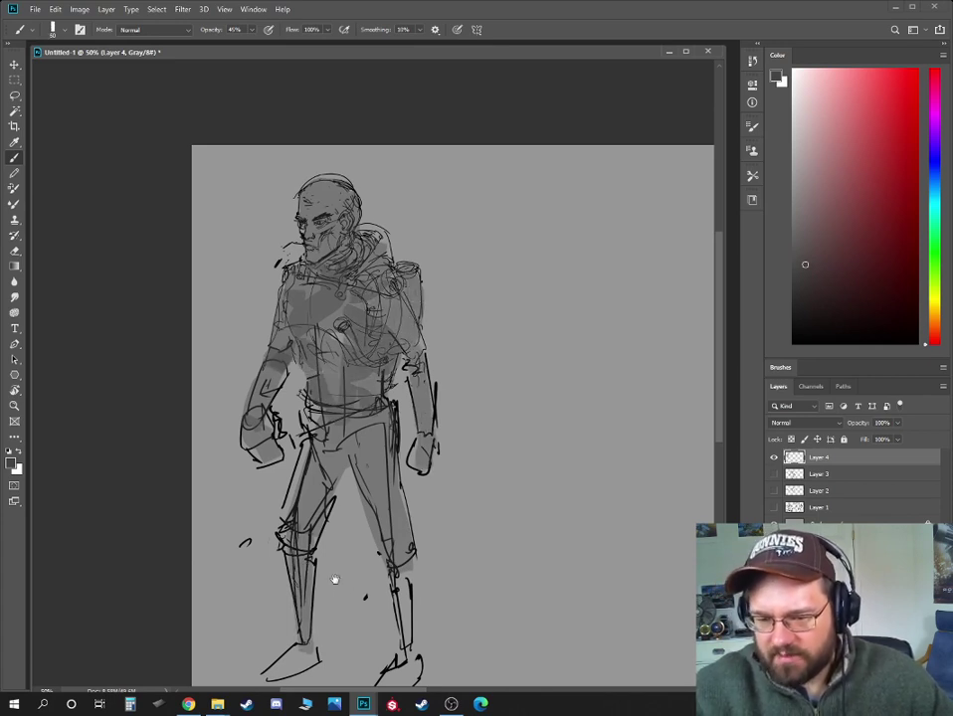
drag(384, 690, 384, 587)
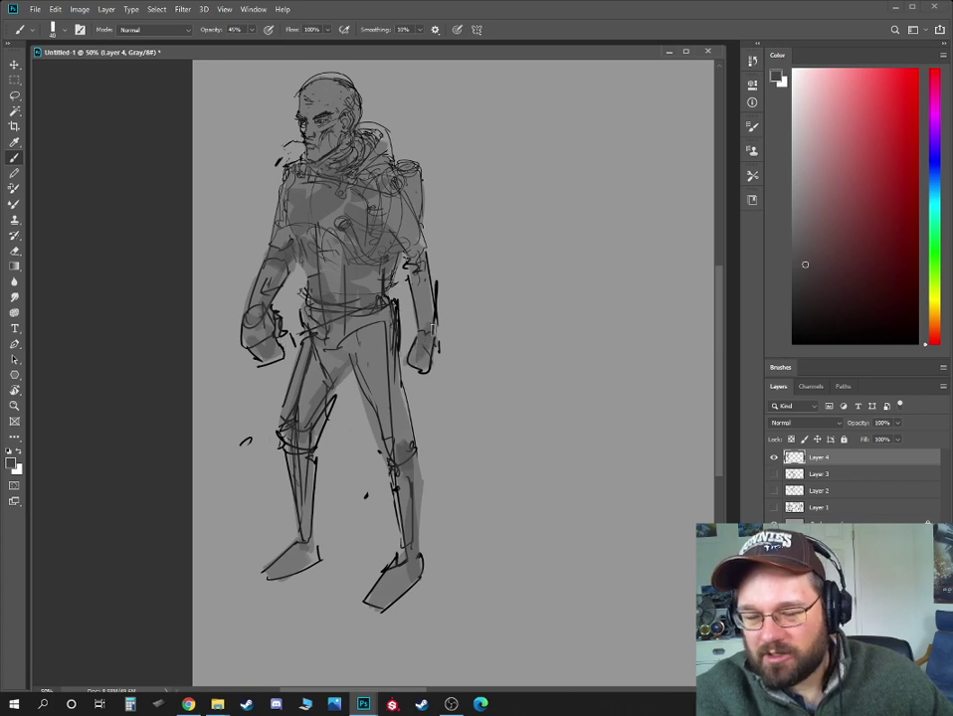
- Start a second figure beside the first with sloping shoulder lines and a boxy head built around a circle, using a 10 px brush
key(ctrl+minus)
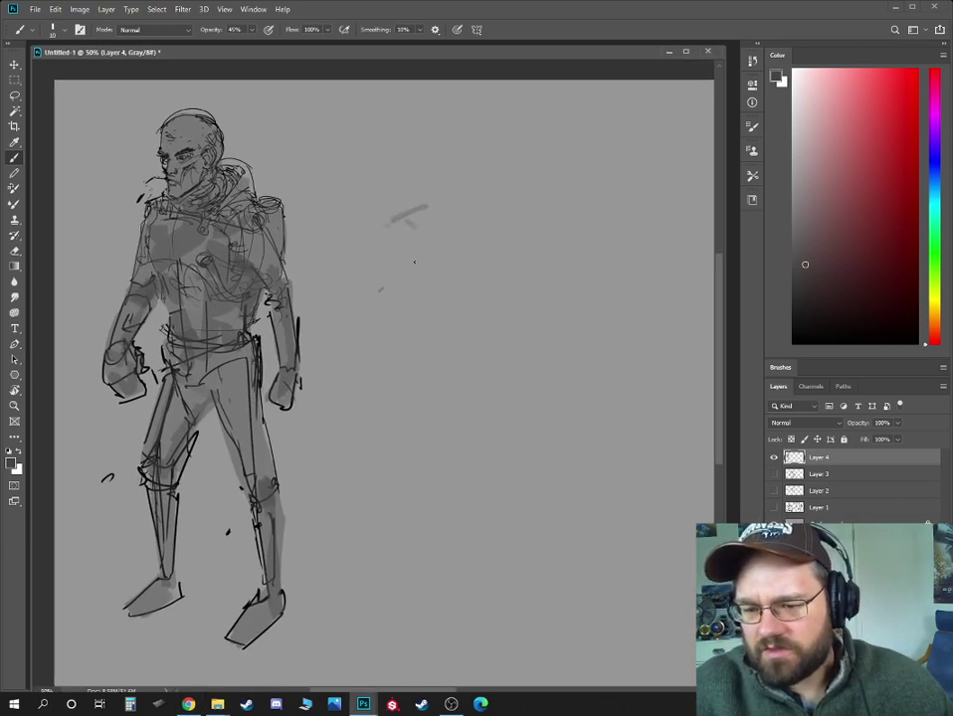
drag(390, 213, 426, 204)
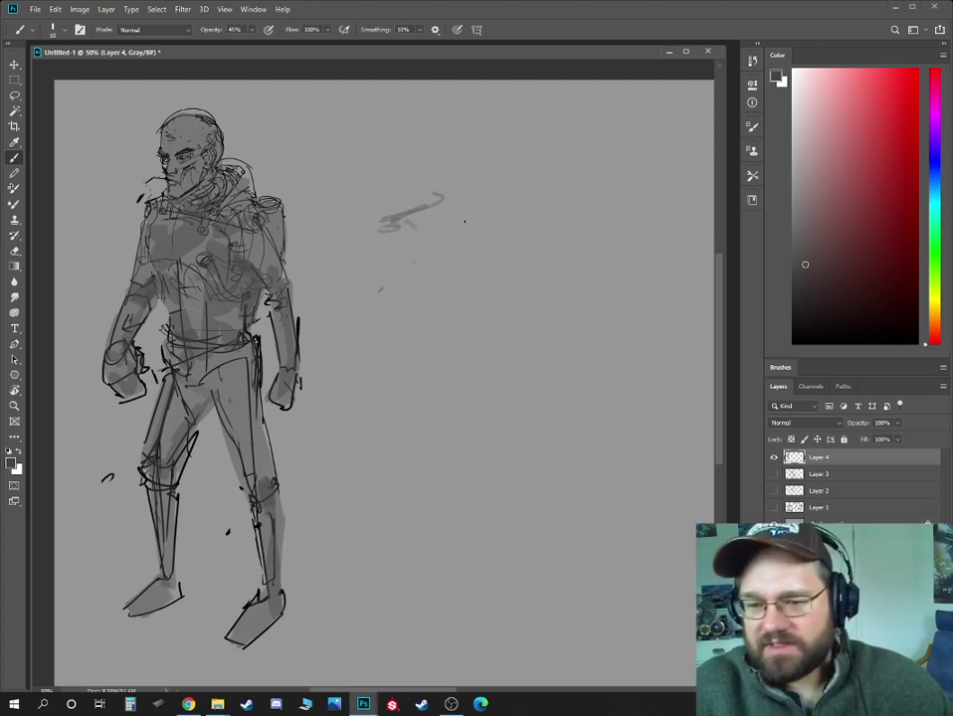
drag(438, 210, 481, 213)
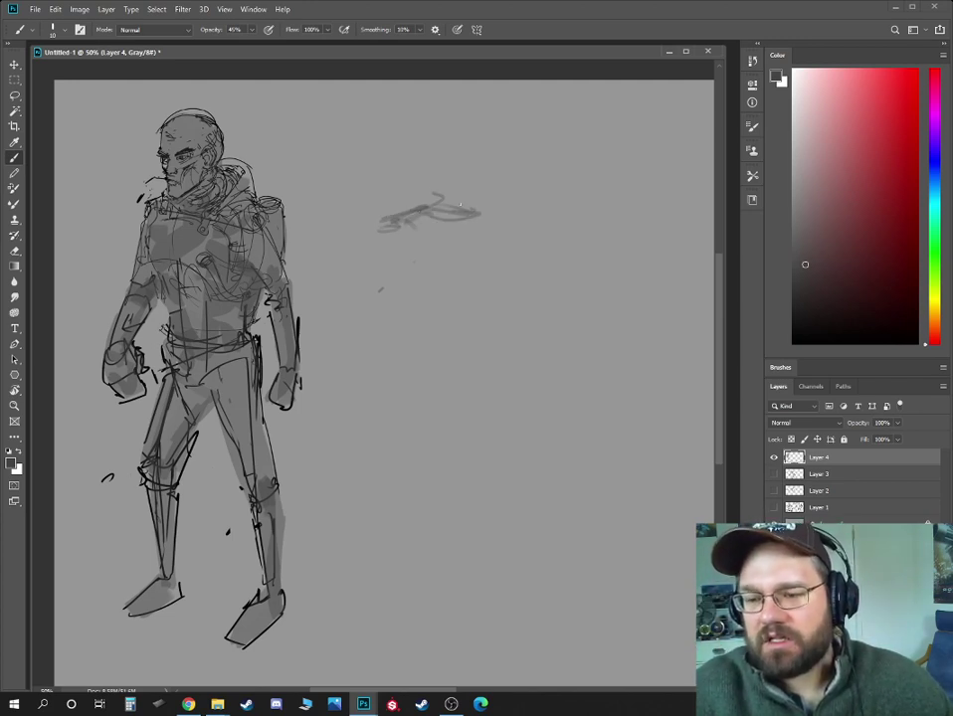
drag(481, 213, 540, 219)
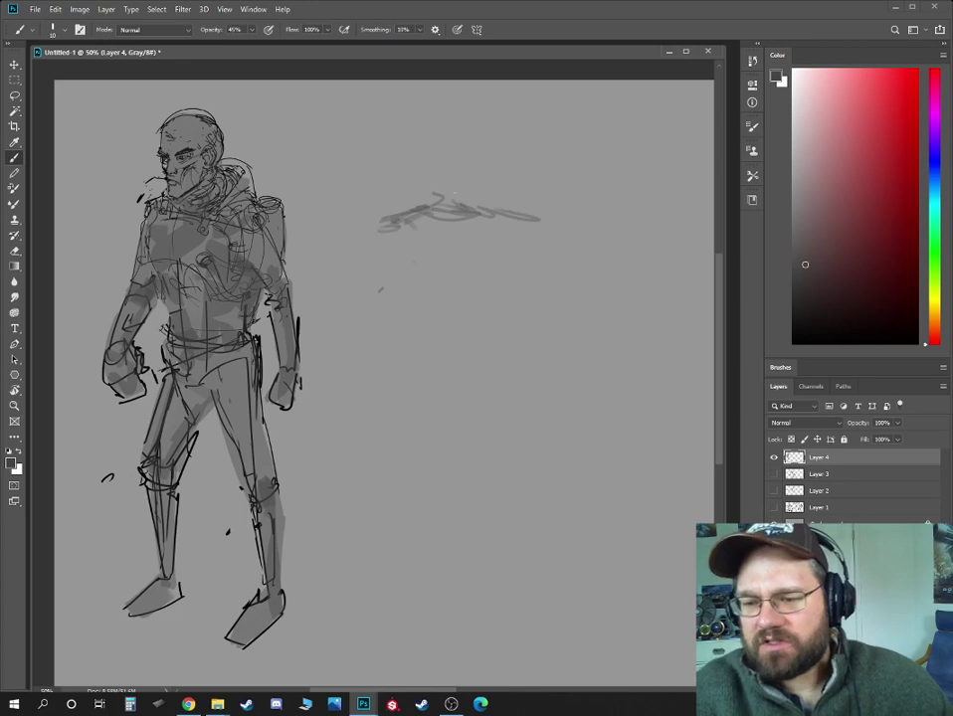
drag(434, 145, 459, 132)
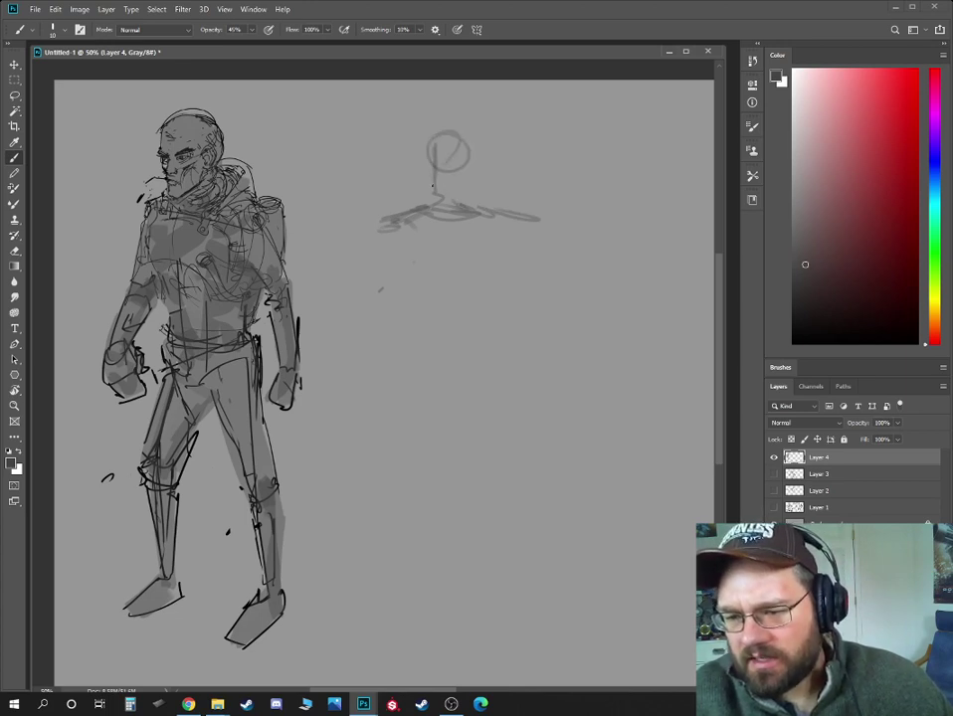
drag(435, 164, 472, 191)
drag(475, 129, 454, 167)
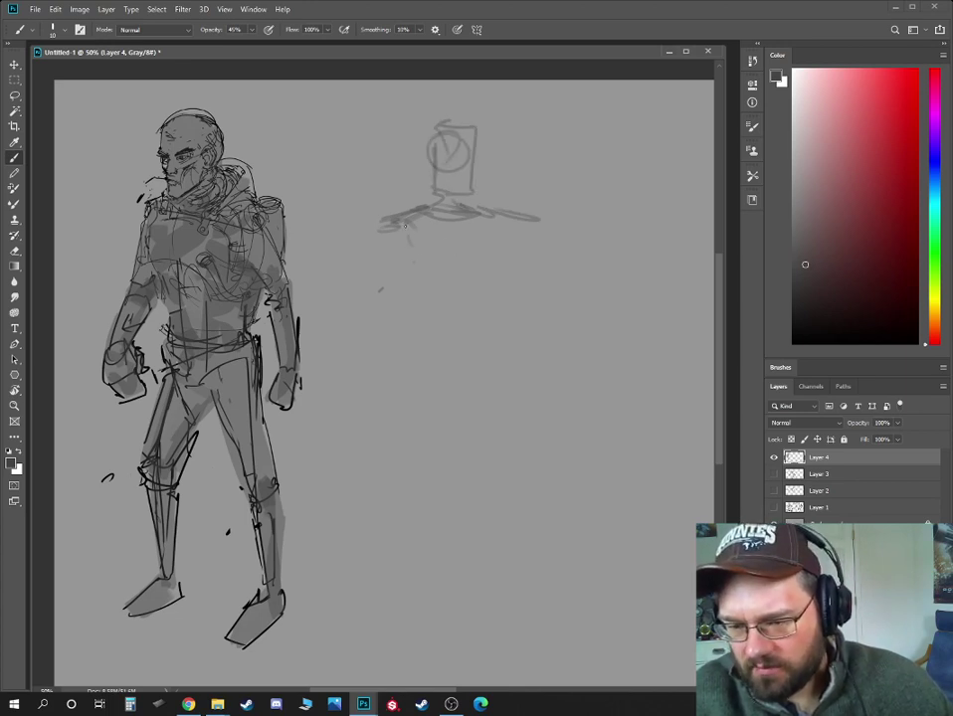
- Construct the second figure's tall torso box around a curved central line, with long flowing lines running down for the legs
mouse_move(403, 227)
mouse_down()
mouse_move(402, 261)
mouse_move(423, 368)
mouse_up()
drag(445, 210, 476, 621)
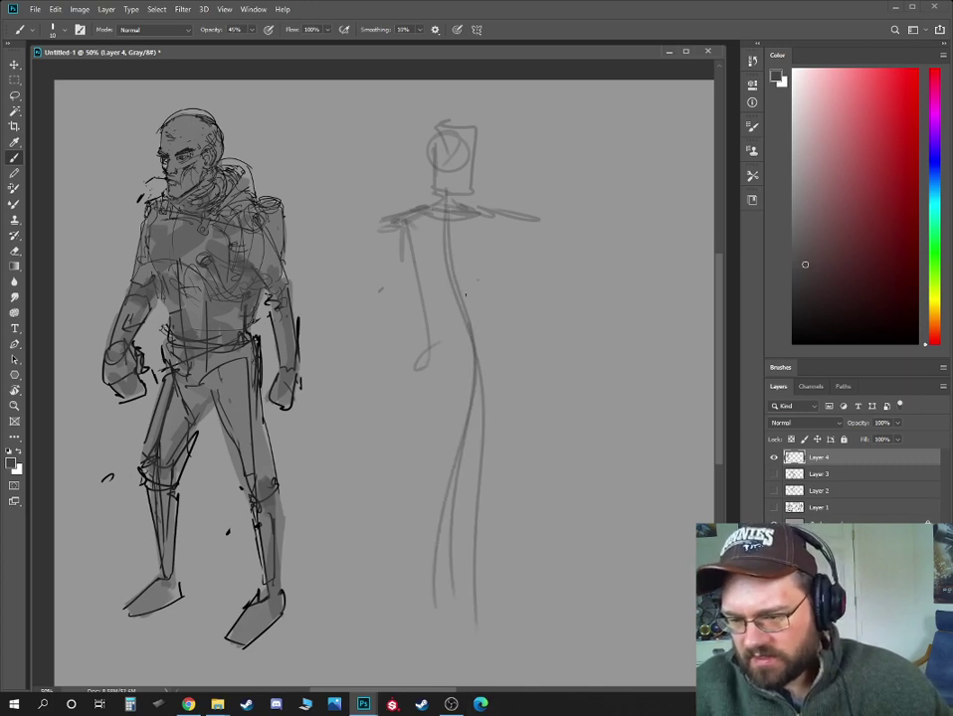
drag(453, 214, 435, 601)
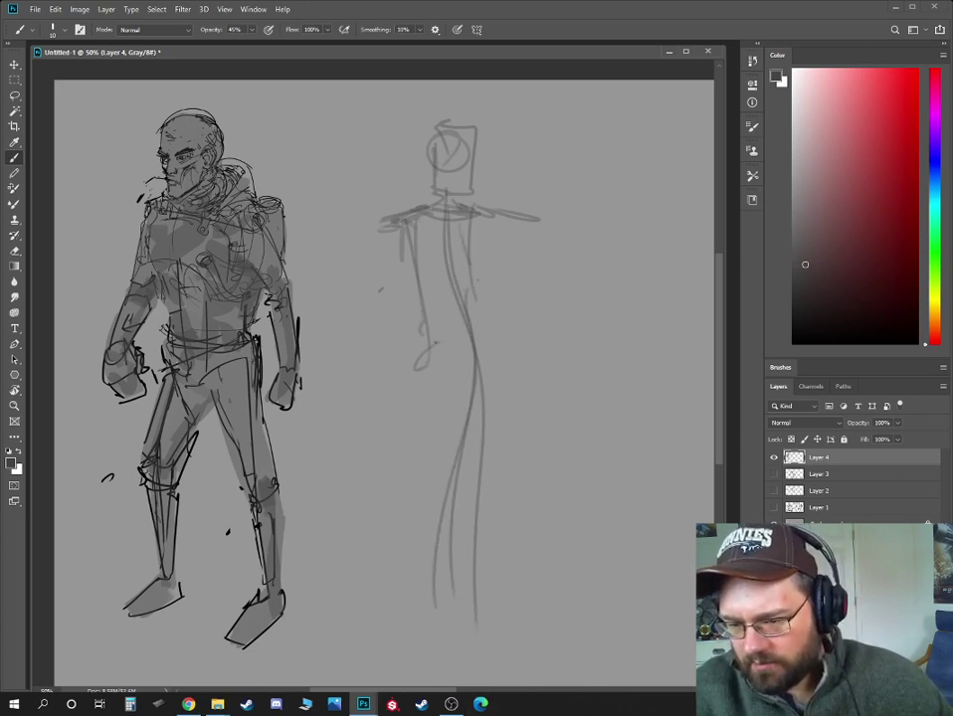
mouse_move(314, 256)
mouse_down()
mouse_move(359, 276)
mouse_move(374, 211)
mouse_up()
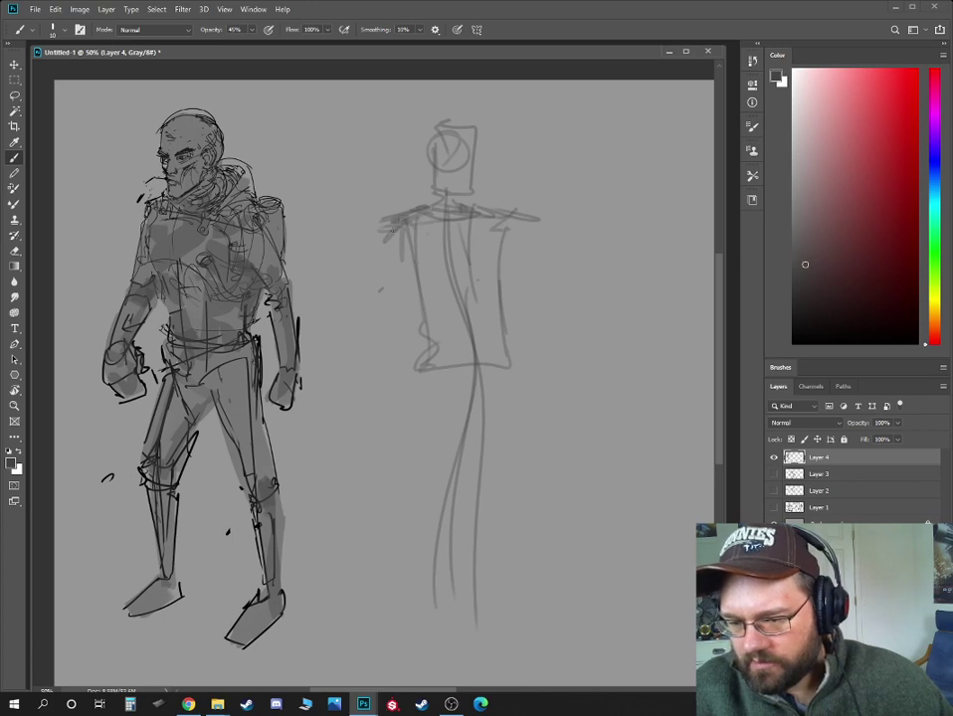
drag(493, 215, 515, 209)
- Sketch both of the second figure's arms bent at the elbows, with the hands meeting at the centre of the waist
drag(392, 225, 363, 299)
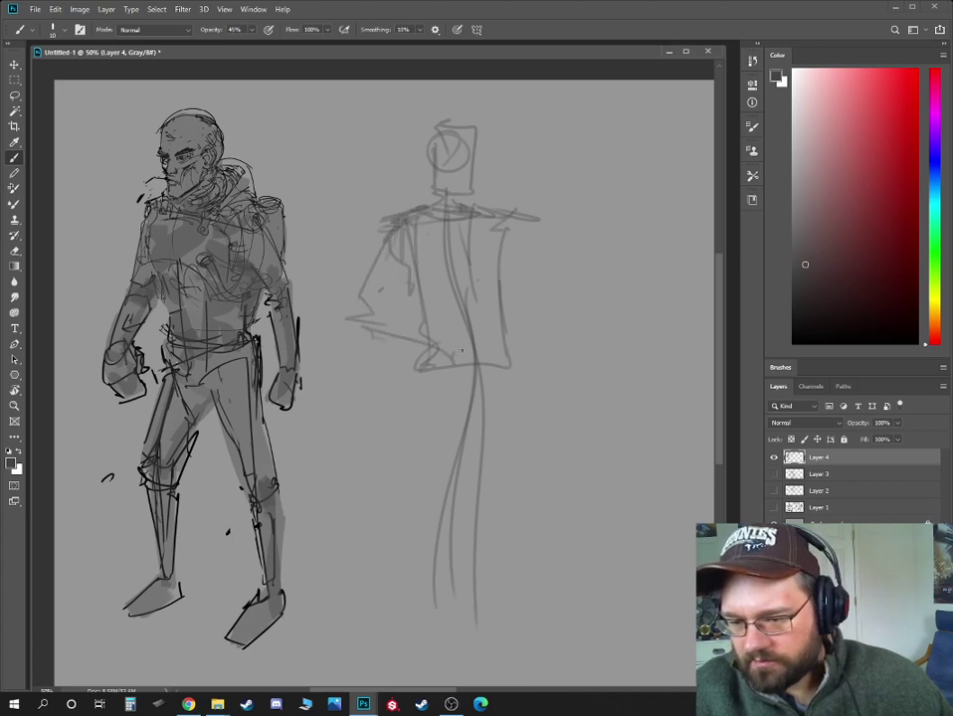
drag(349, 320, 552, 337)
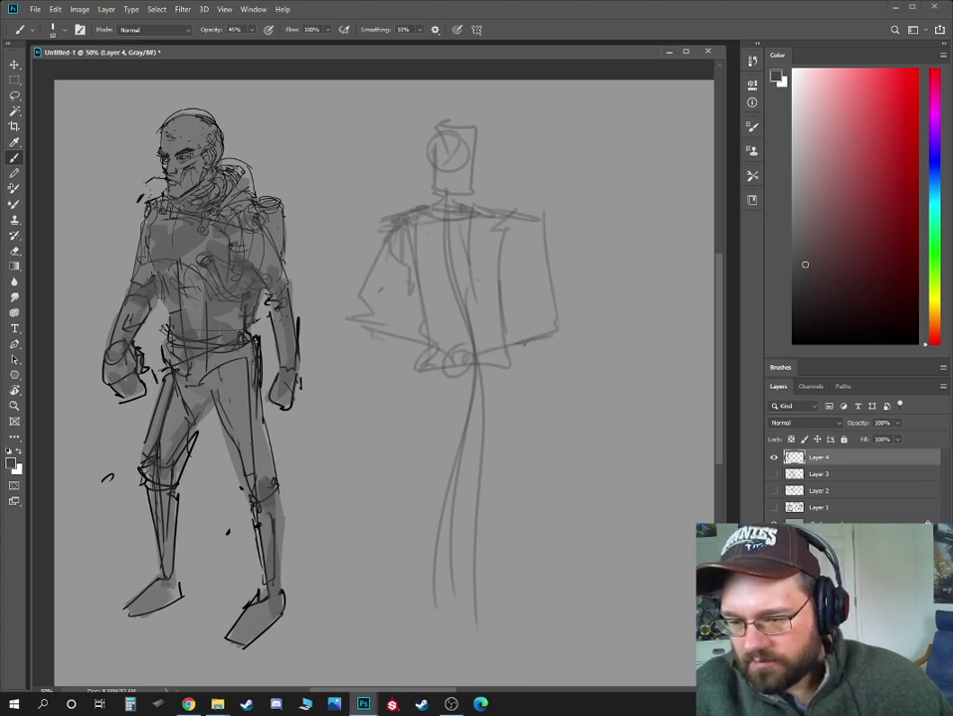
- Sketch the second figure's right-hand bent arm with its hand at the waist, and rough in the belt and hip area
drag(542, 212, 517, 349)
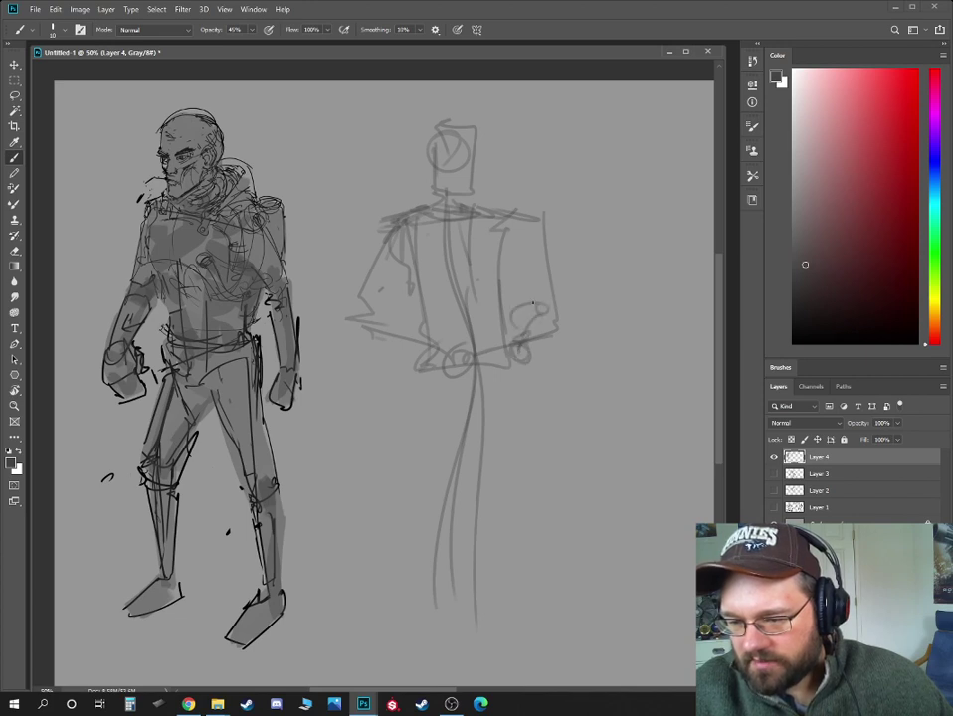
drag(537, 318, 514, 253)
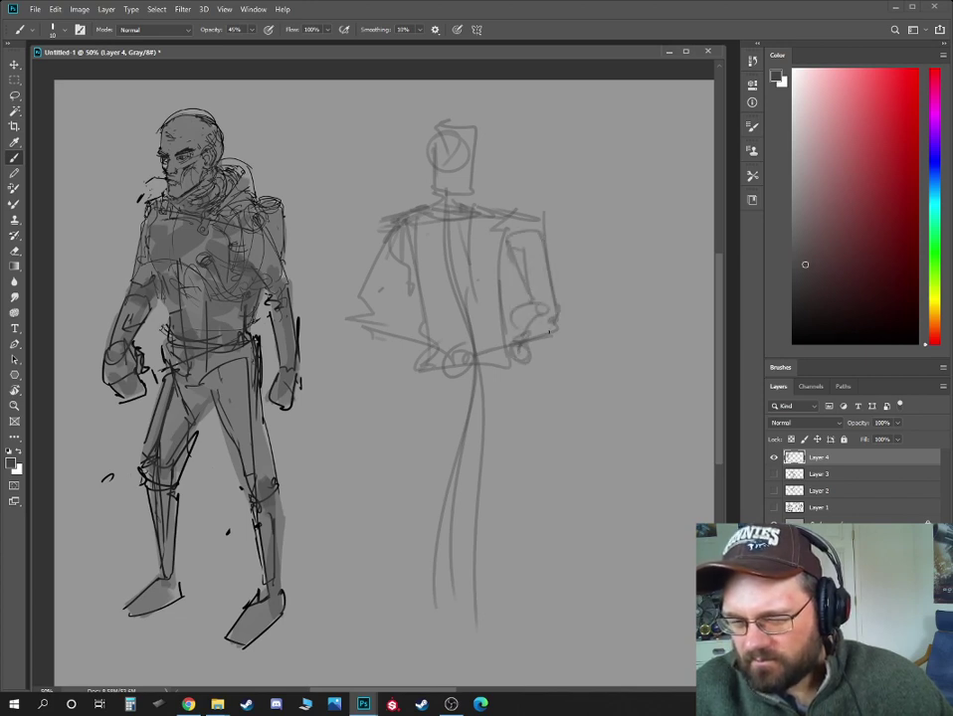
drag(515, 256, 424, 386)
mouse_move(424, 386)
mouse_down()
mouse_move(434, 426)
mouse_move(434, 394)
mouse_up()
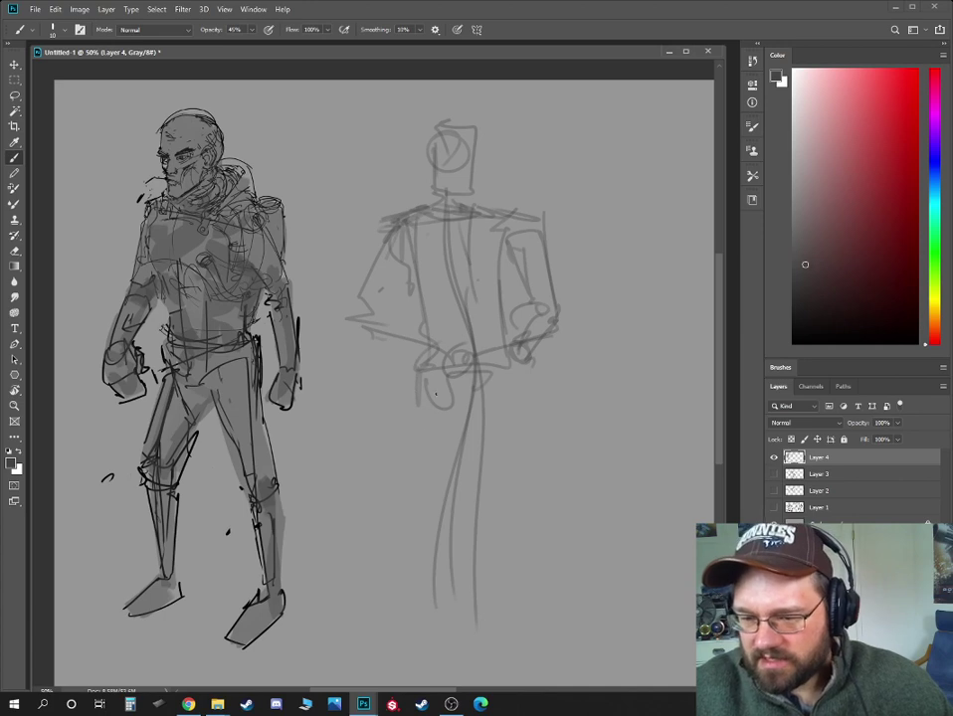
- Sketch a pouch shape at the second figure's hip and outline both legs down to the feet
drag(398, 381, 405, 445)
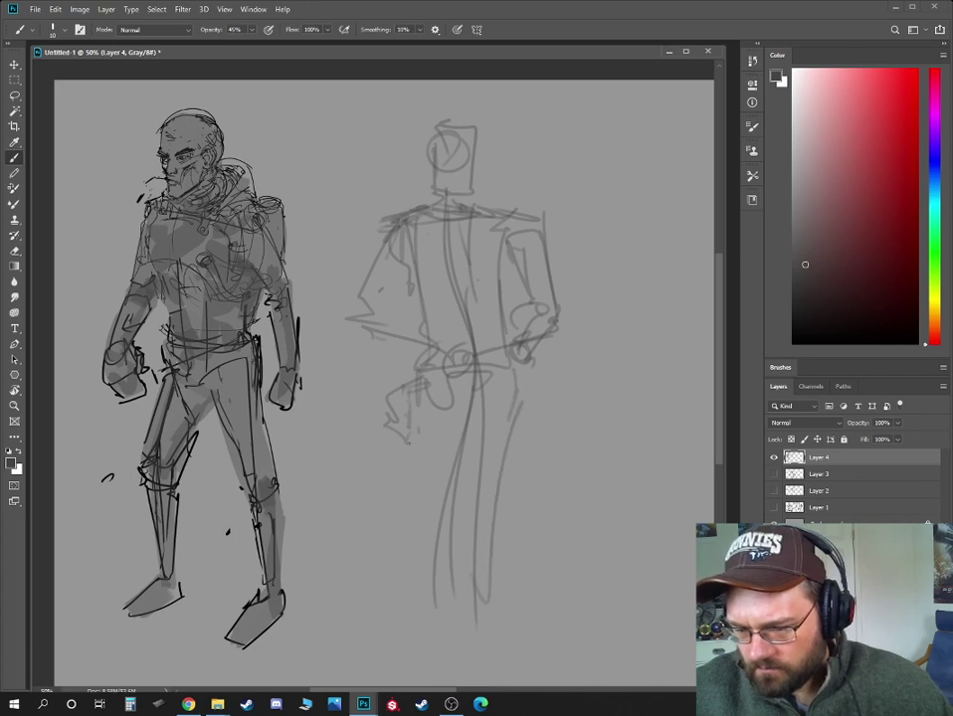
drag(518, 396, 488, 603)
drag(403, 418, 392, 632)
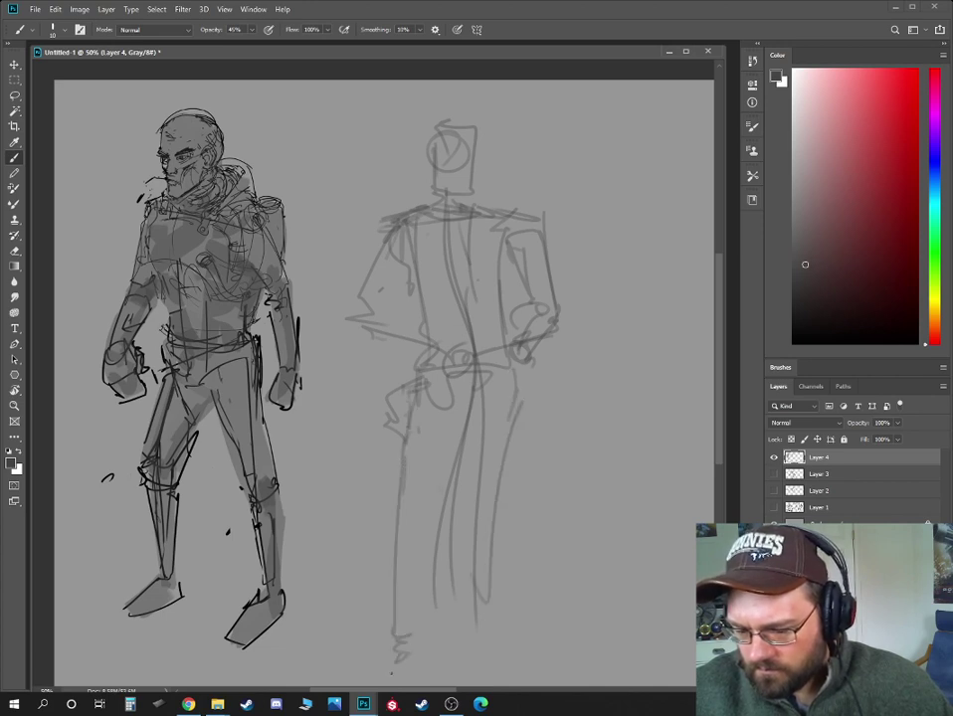
drag(391, 673, 404, 637)
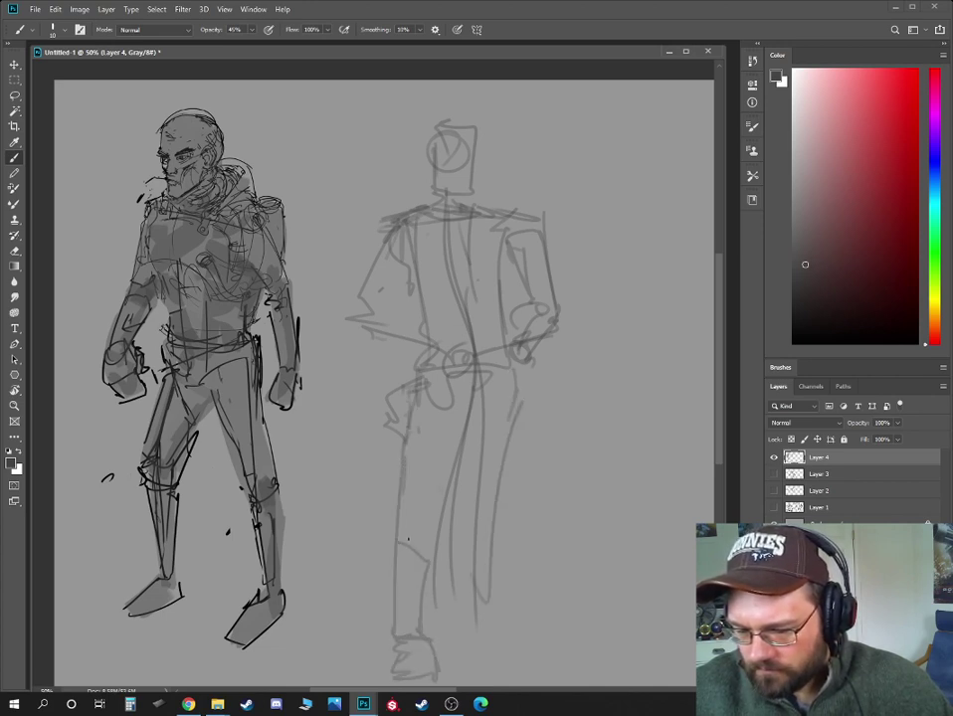
drag(503, 601, 497, 535)
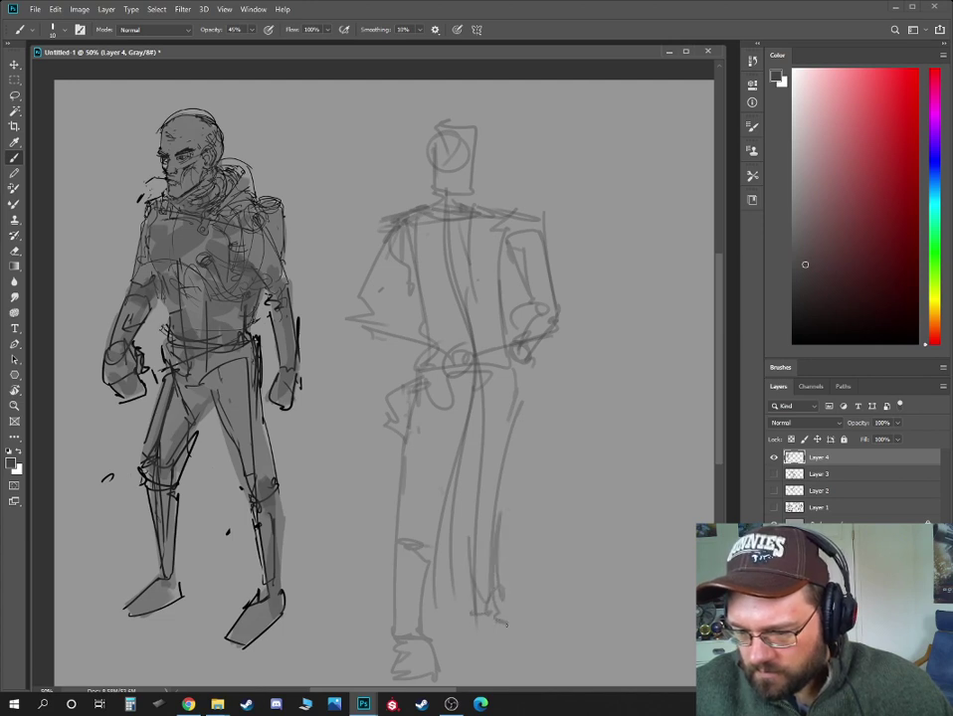
drag(487, 597, 524, 633)
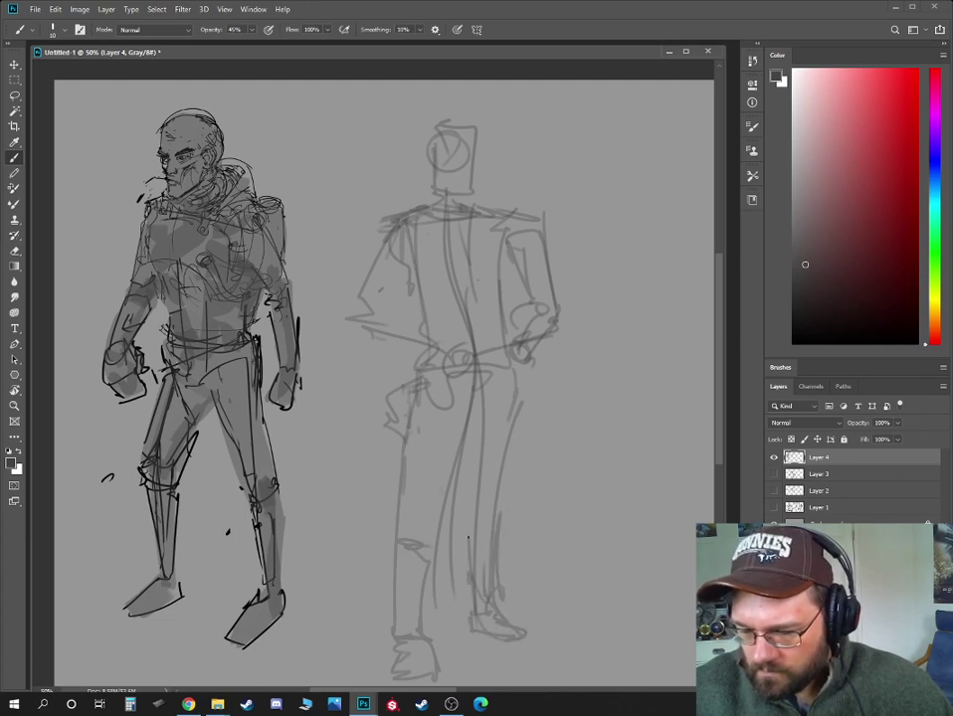
- Block in the second figure's left-hand arm and torso with broad grey strokes, using a brush size of about 45 to 50
drag(380, 290, 401, 239)
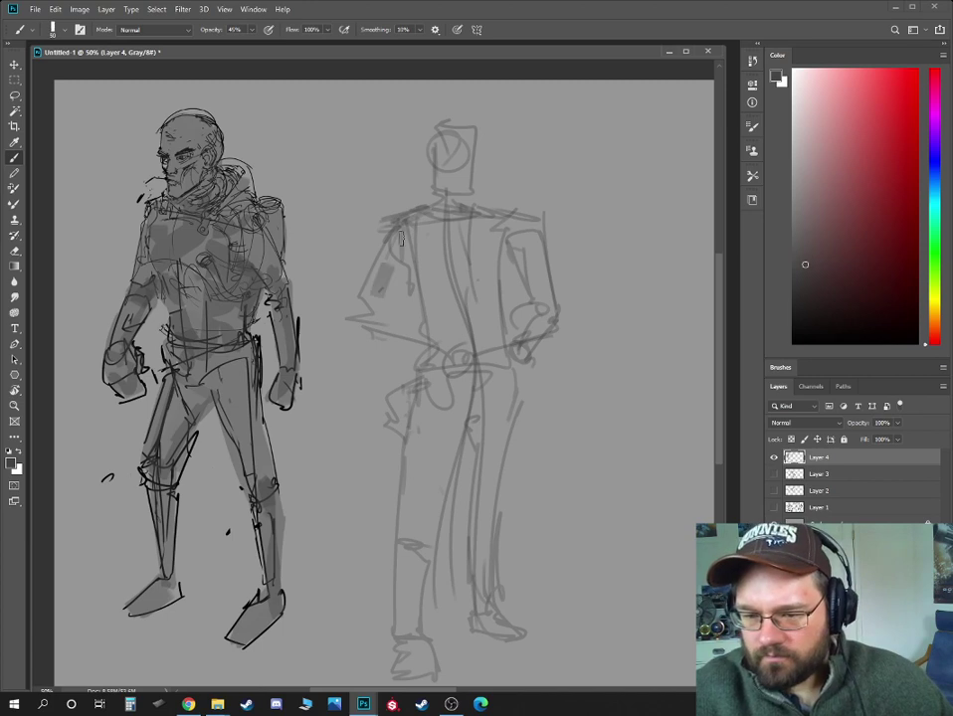
drag(401, 239, 430, 338)
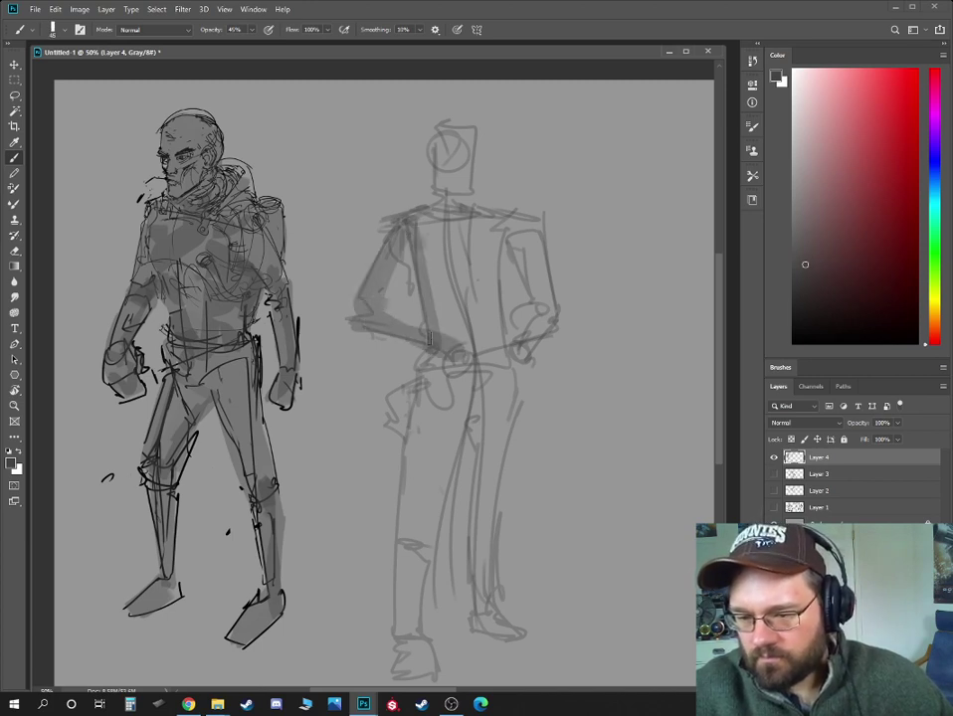
mouse_move(430, 338)
mouse_down()
mouse_move(472, 344)
mouse_move(490, 318)
mouse_up()
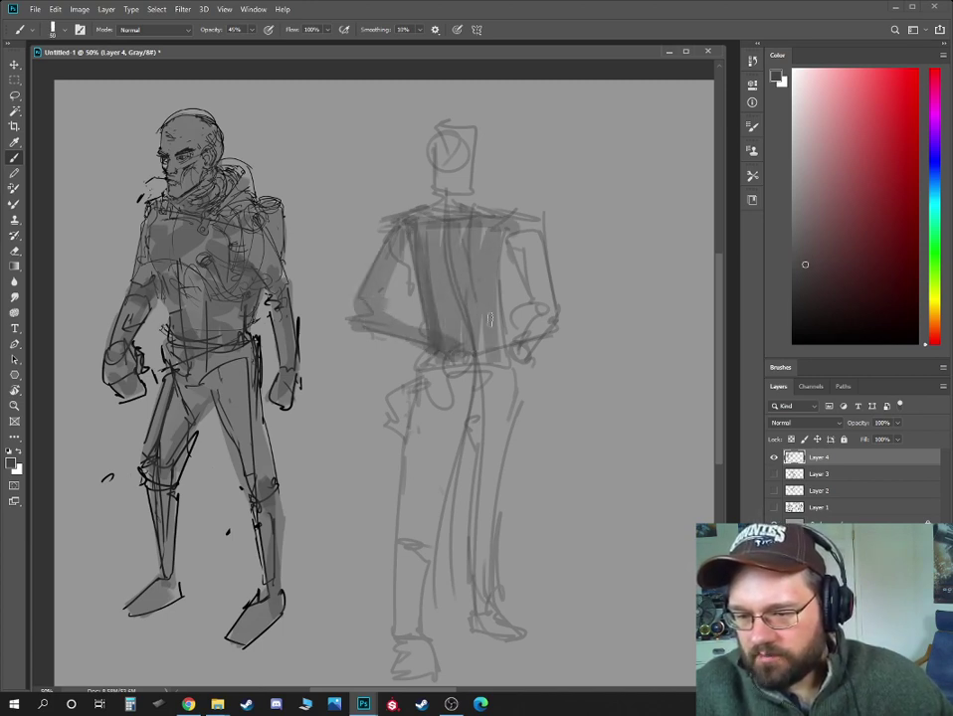
- Fill the second figure's hips and both legs with grey using a size 50 brush
drag(425, 370, 411, 538)
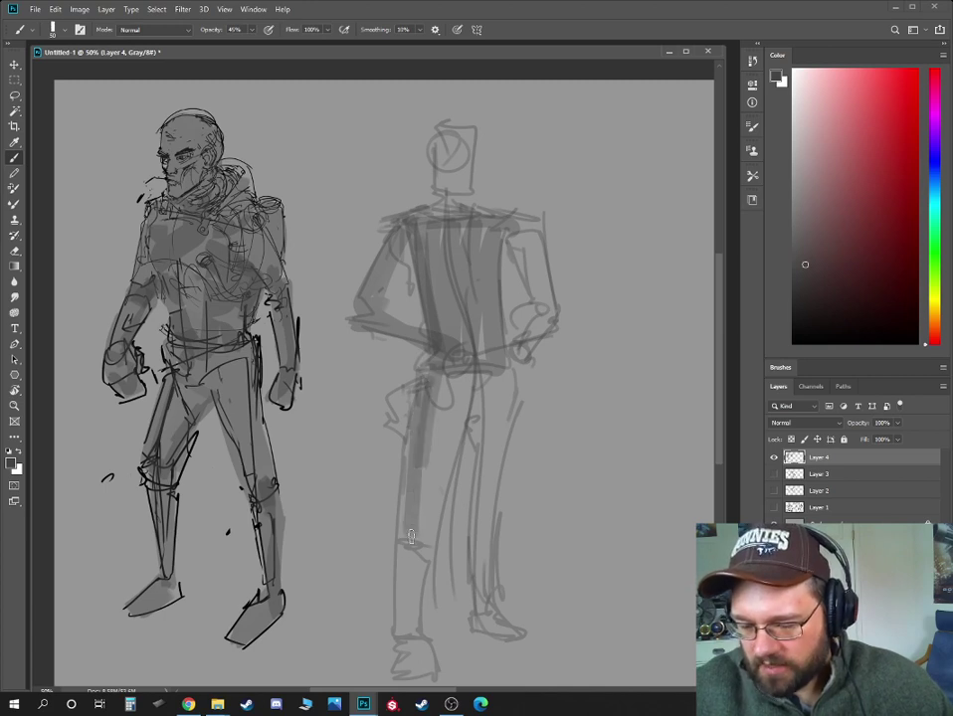
drag(411, 537, 420, 467)
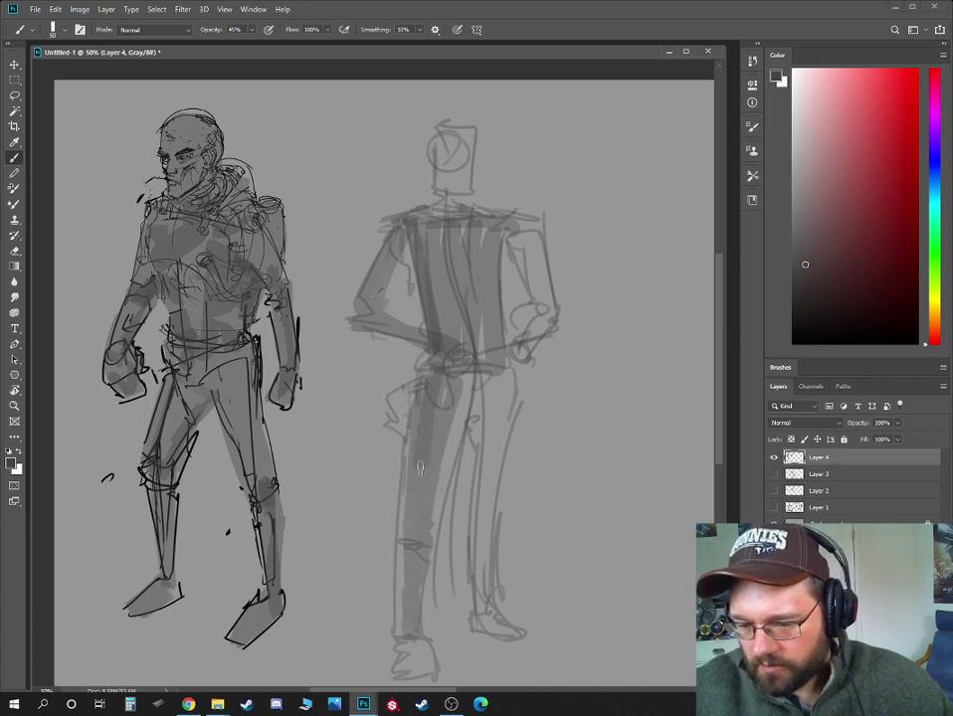
drag(477, 378, 492, 454)
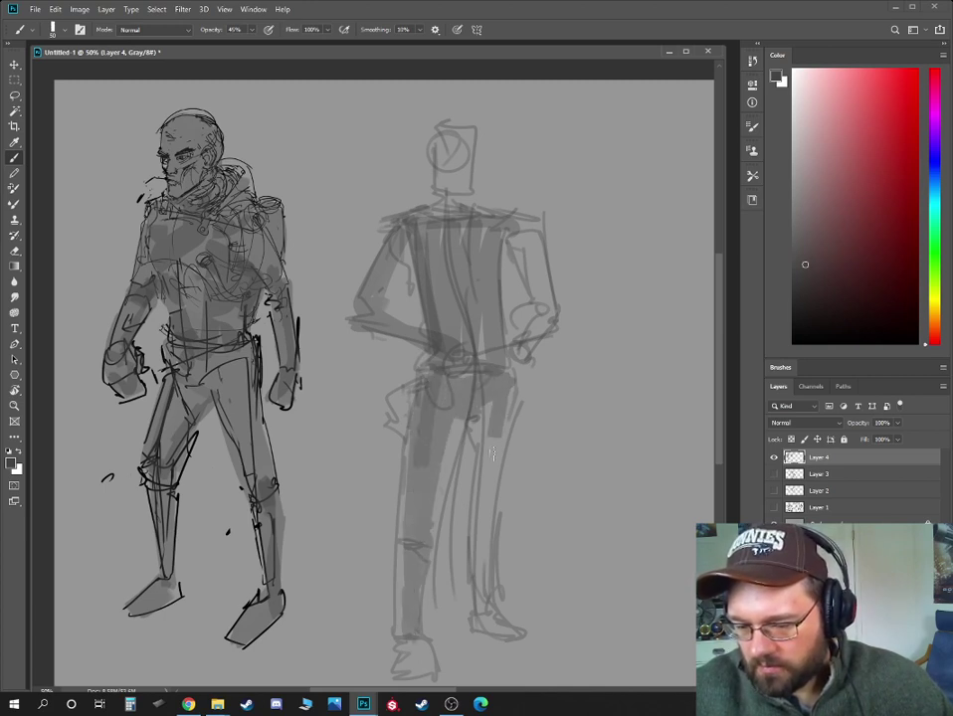
- Block in the right-hand arm and thicken both shoulders in grey with a size 45 brush
drag(527, 260, 530, 237)
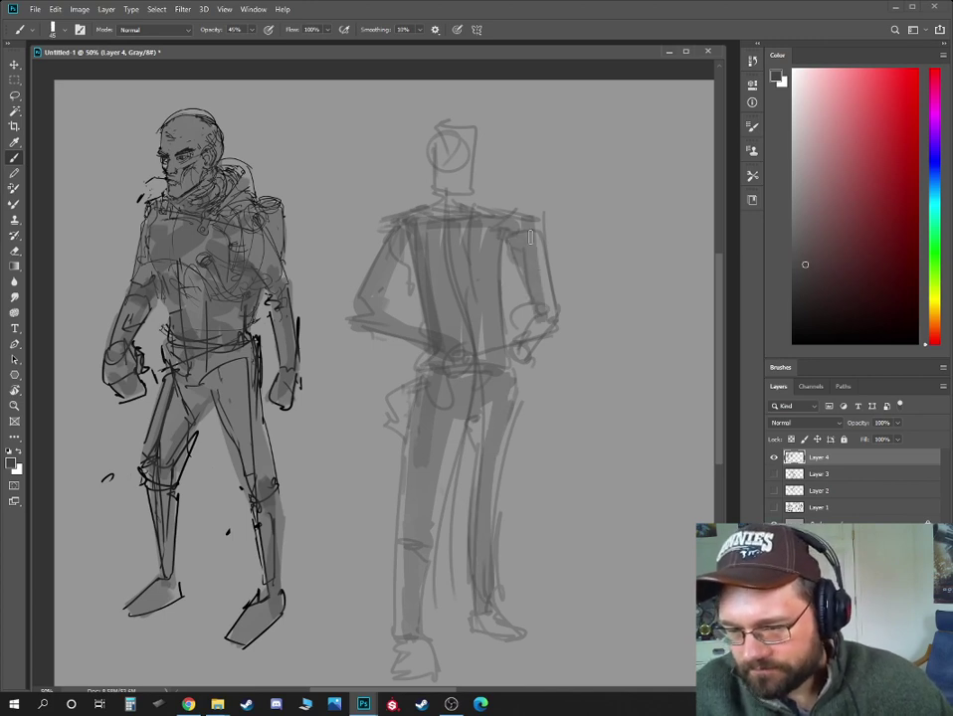
drag(393, 223, 378, 269)
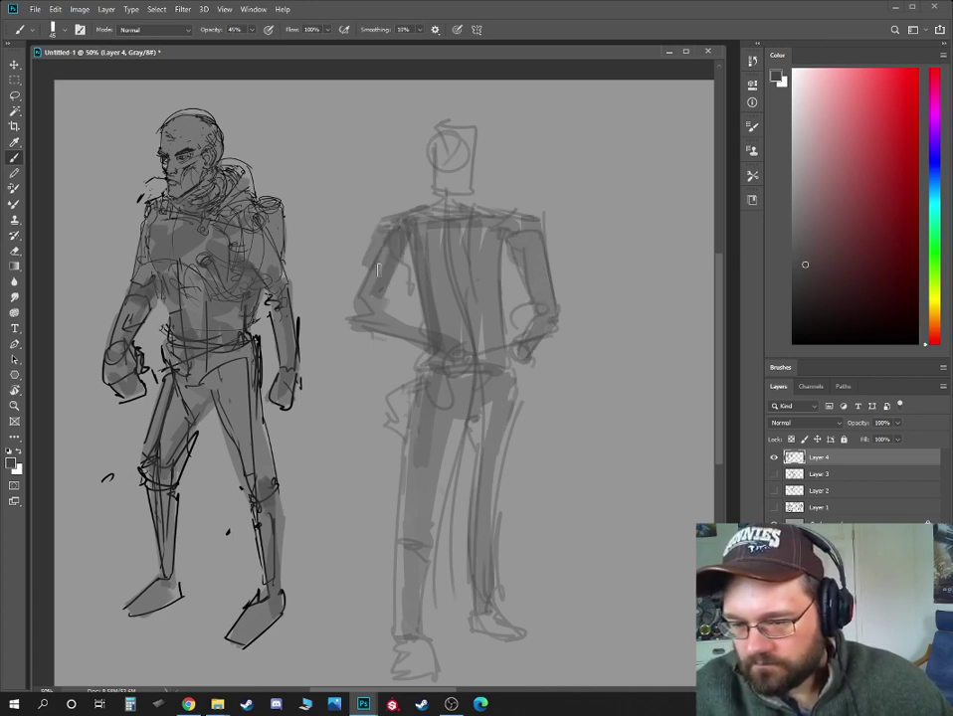
drag(378, 269, 456, 194)
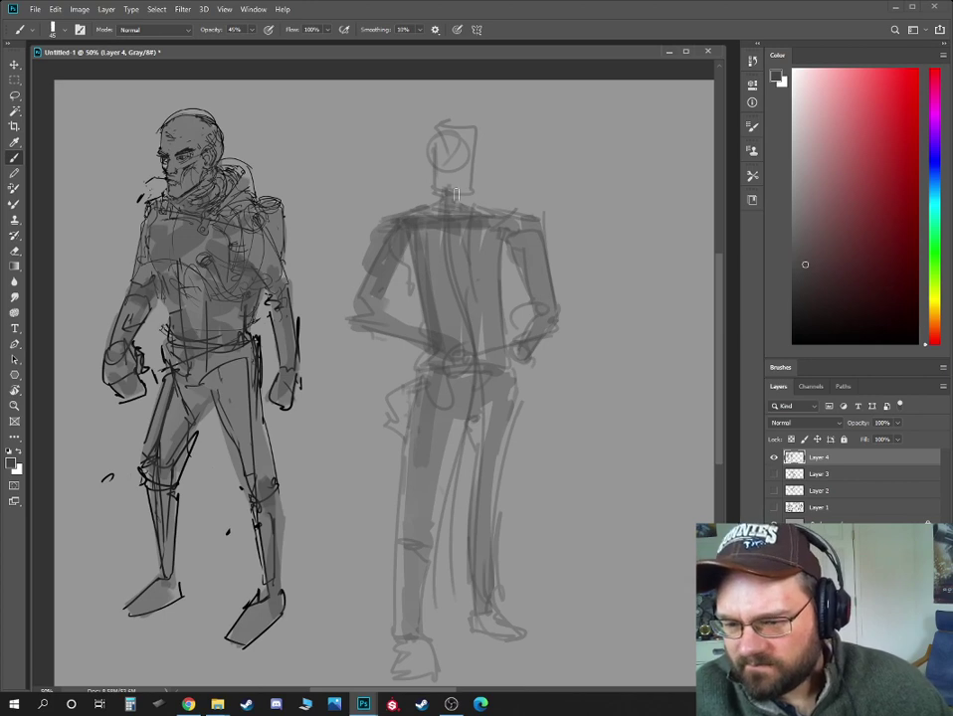
- Fill the head and neck in grey and build up a darker bulky collar around the neck, with a brush size of 40 to 45
drag(455, 194, 460, 174)
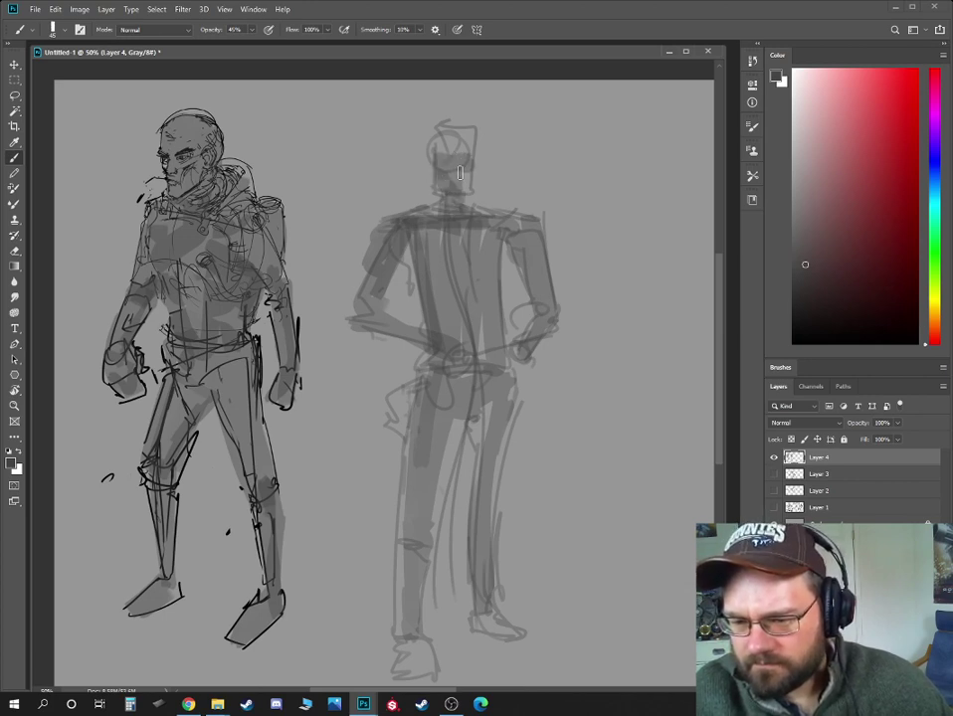
drag(460, 174, 446, 164)
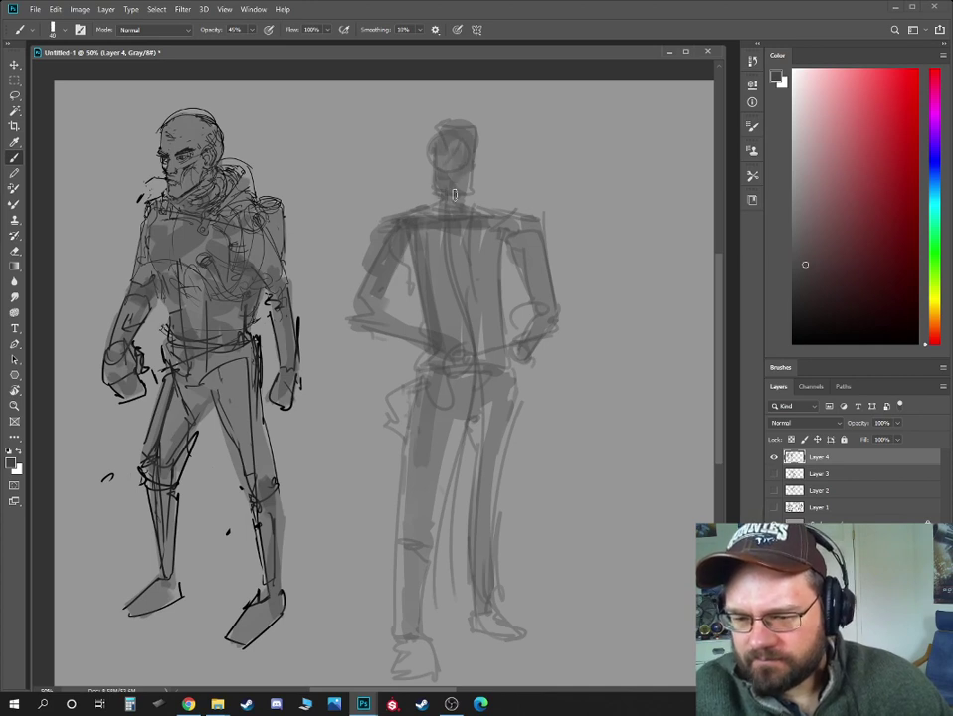
drag(446, 164, 424, 199)
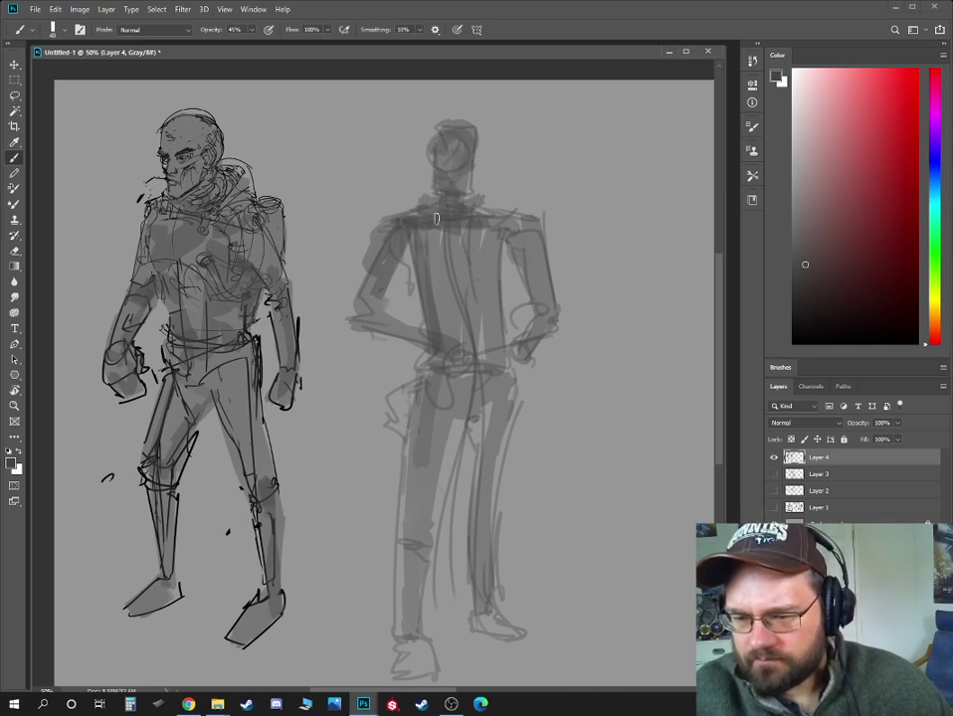
drag(425, 199, 436, 202)
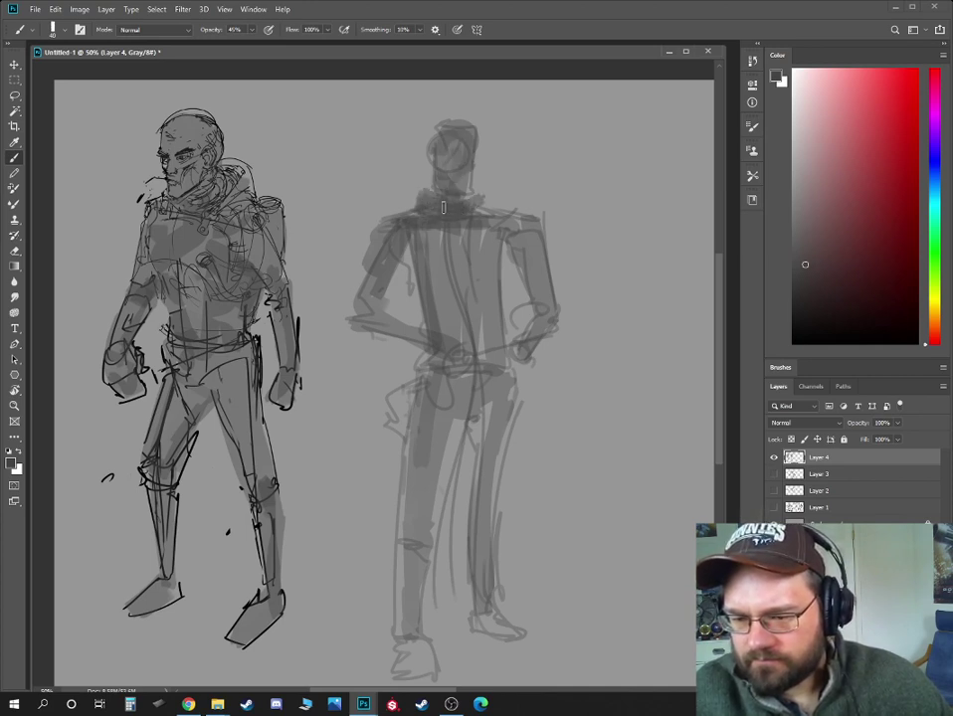
drag(435, 202, 459, 234)
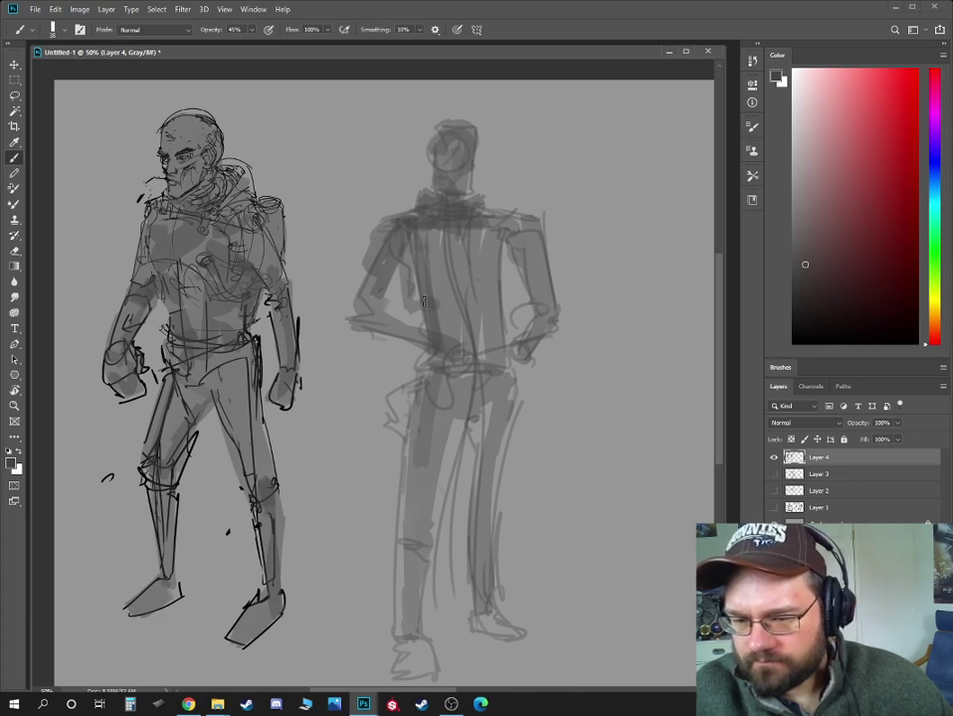
- Darken the edge of the torso, both forearms and the belt area with a size 35 brush
drag(459, 234, 408, 301)
drag(408, 301, 475, 369)
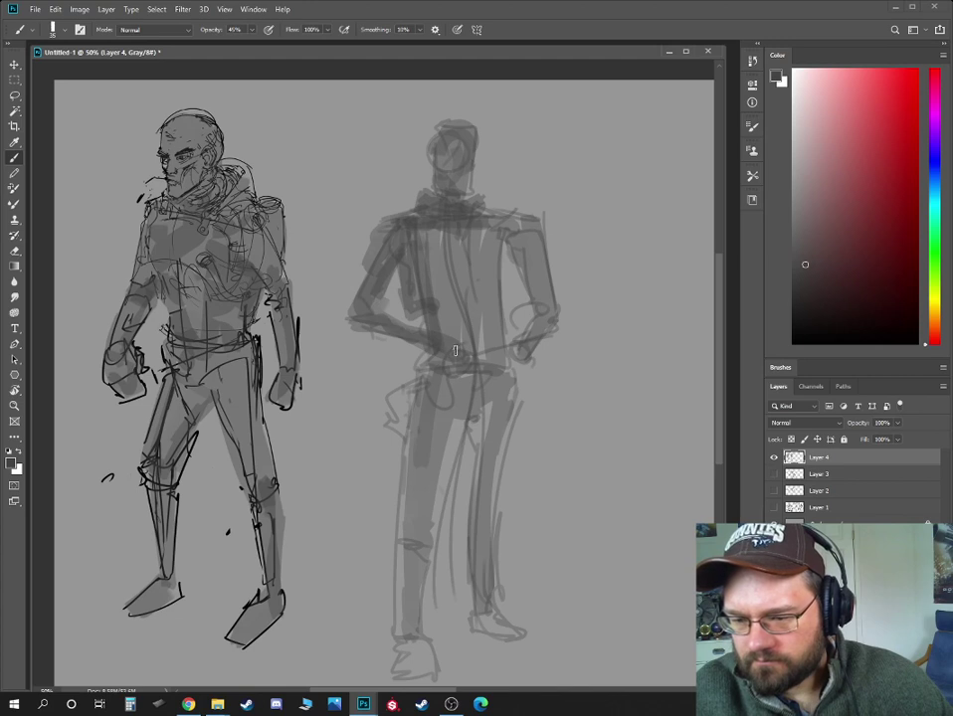
drag(474, 368, 503, 363)
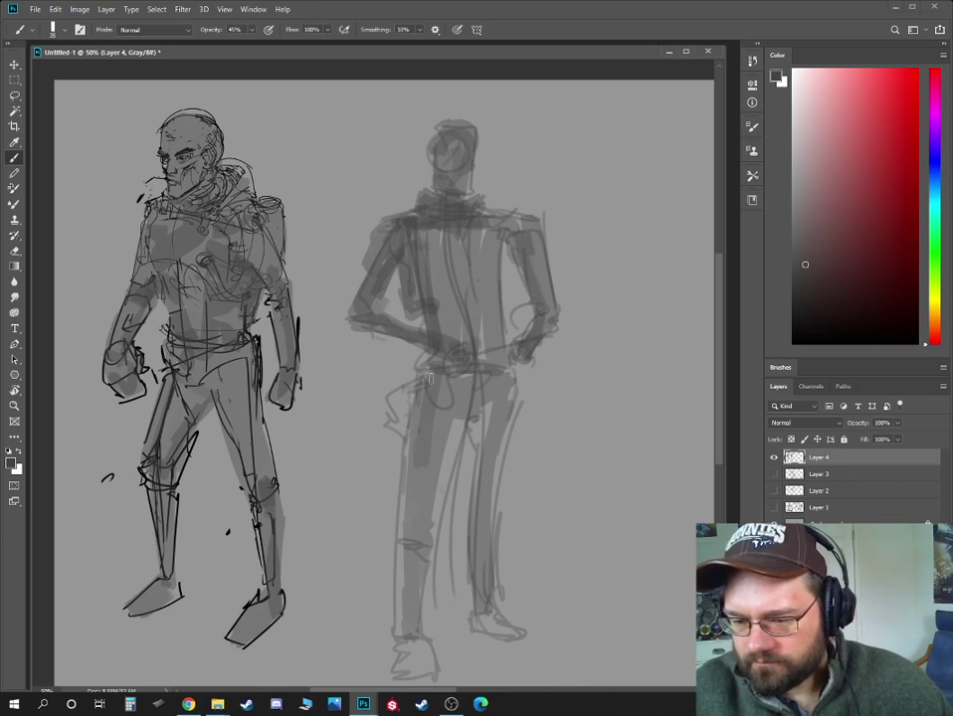
drag(503, 363, 417, 374)
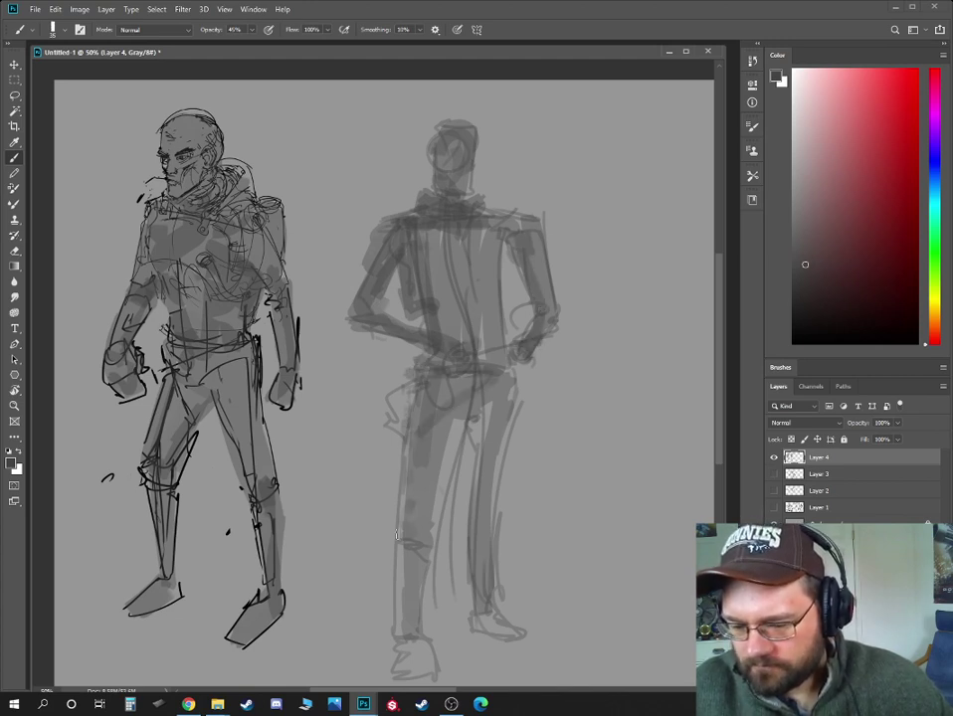
- Darken the forward knee and shade both lower legs and boots with a size 35 brush
drag(416, 374, 415, 533)
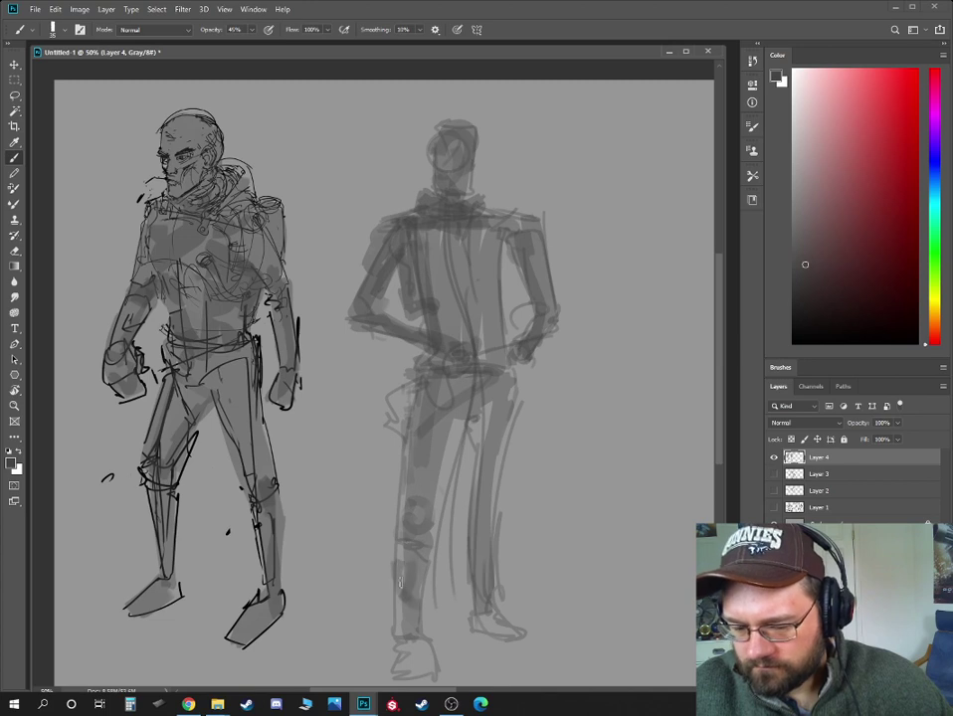
drag(415, 533, 403, 636)
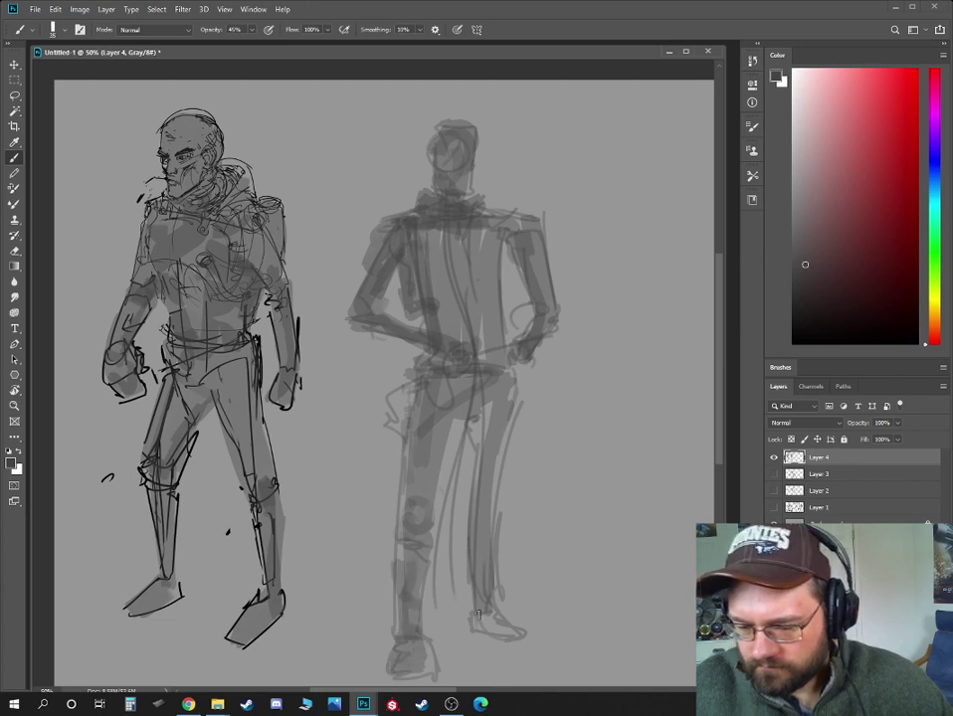
drag(403, 636, 489, 629)
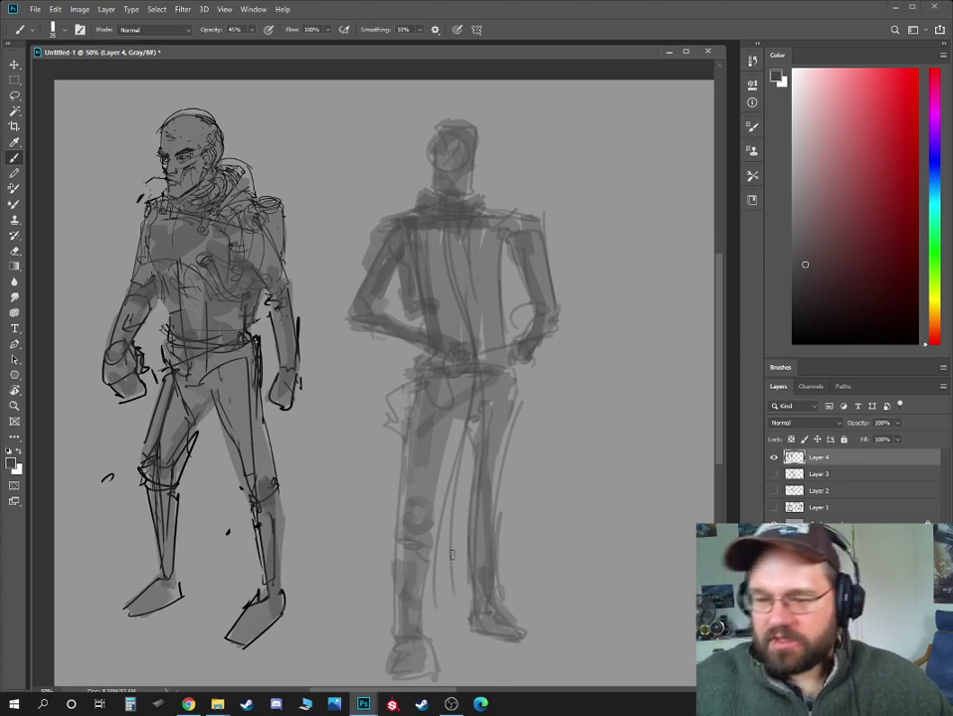
- Add darker knee pad patches to both of the second figure's legs with a size 30 brush
key(ctrl+minus)
key(ctrl+plus)
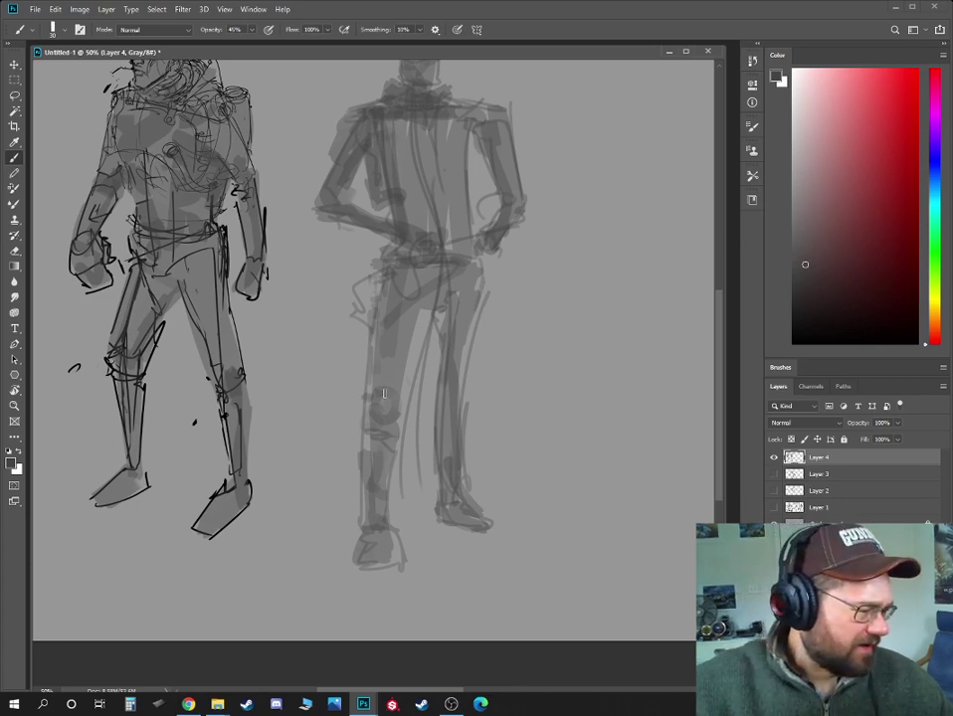
click(845, 235)
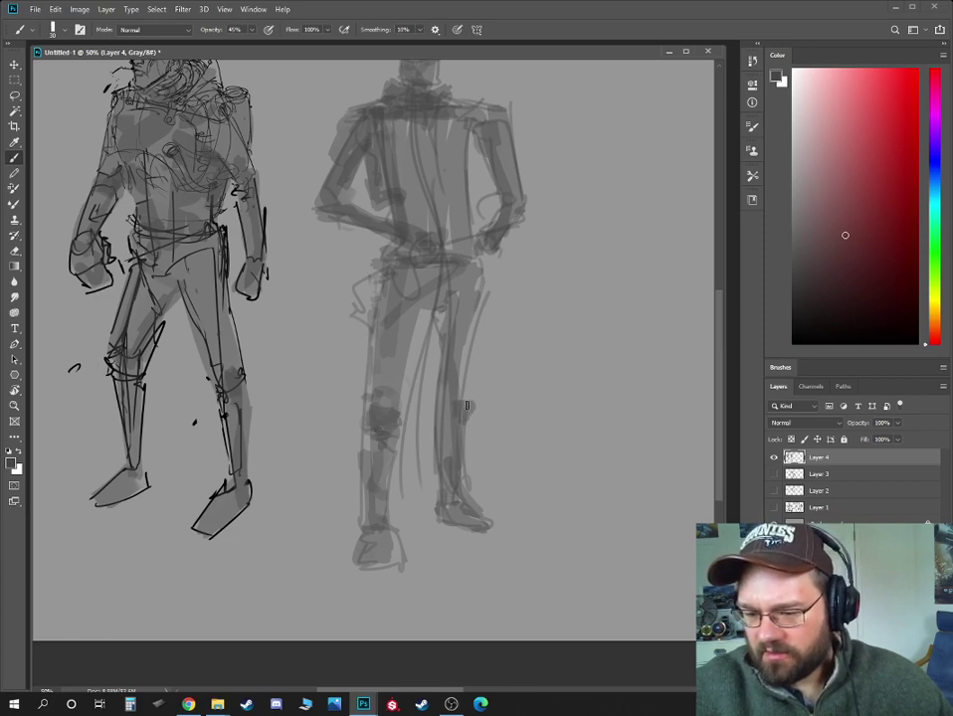
- Outline the right-hand boot and its sole in dark grey with a size 10 brush at 100% opacity
key(ctrl+minus)
key(ctrl+minus)
key(ctrl+plus)
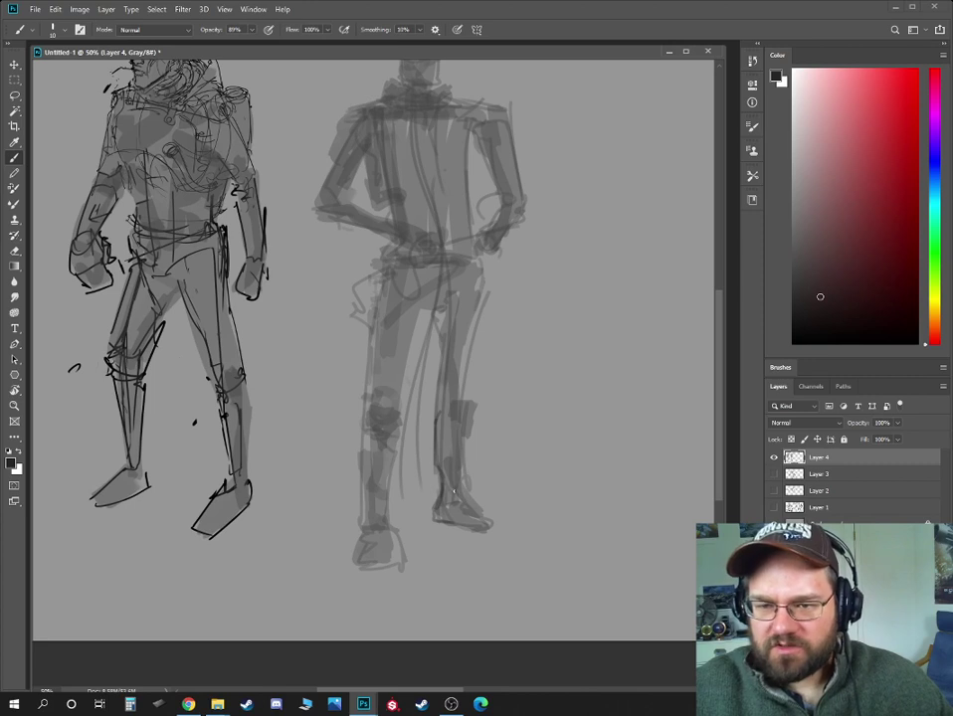
key(0)
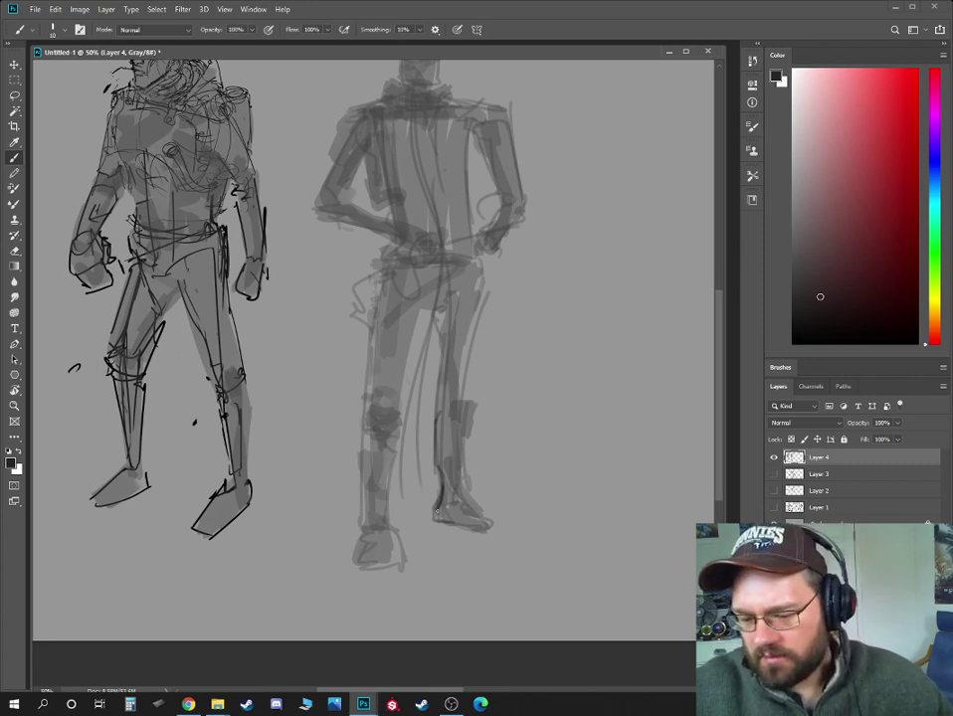
drag(434, 513, 494, 526)
- Choose a slightly lighter dark grey and outline both knee pads and a thigh pouch on the left-hand leg
click(805, 276)
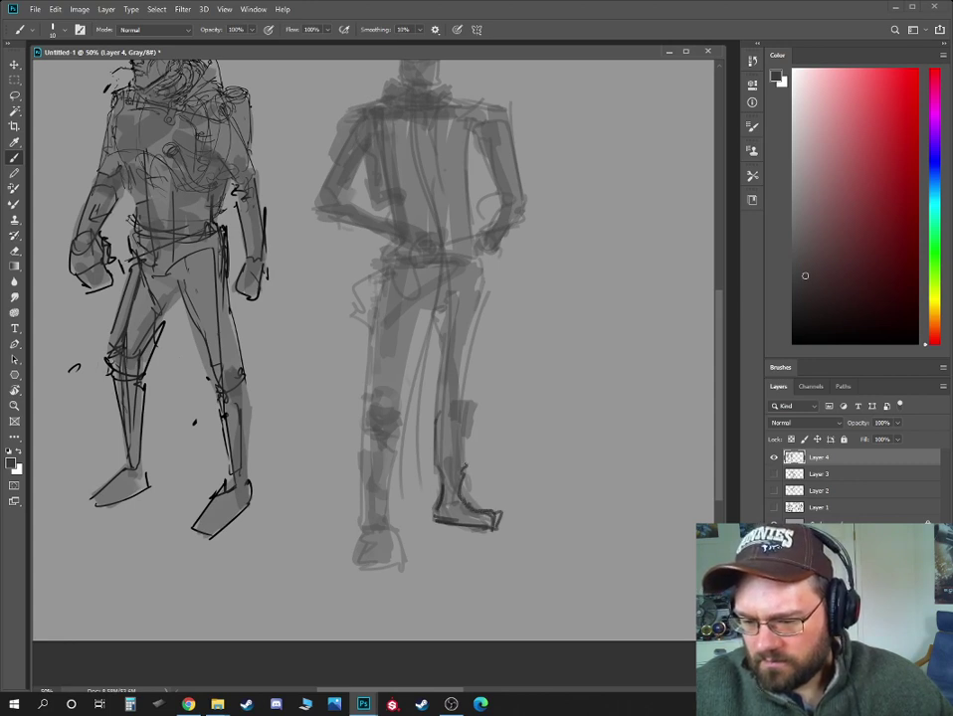
mouse_move(470, 436)
mouse_down()
mouse_move(460, 403)
mouse_move(463, 435)
mouse_up()
mouse_move(368, 414)
mouse_down()
mouse_move(387, 443)
mouse_move(398, 429)
mouse_move(364, 415)
mouse_move(368, 428)
mouse_move(364, 398)
mouse_move(409, 404)
mouse_up()
drag(365, 399, 368, 388)
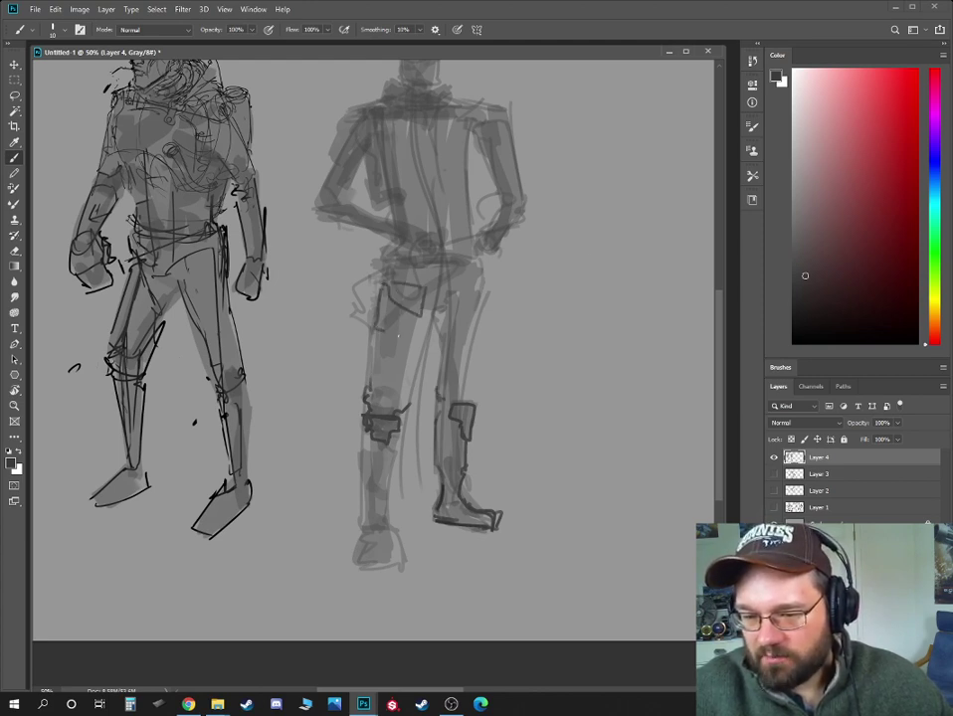
drag(380, 288, 413, 334)
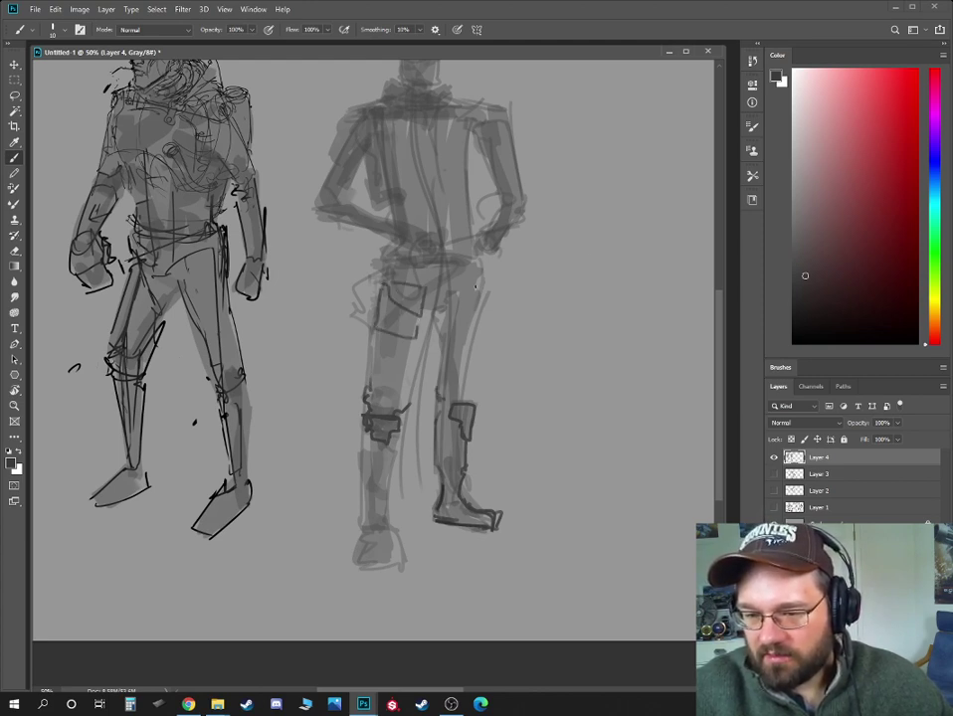
- Outline the right-hand leg's thigh pouch, both thighs' edges and the shin guard in dark grey
drag(462, 284, 485, 283)
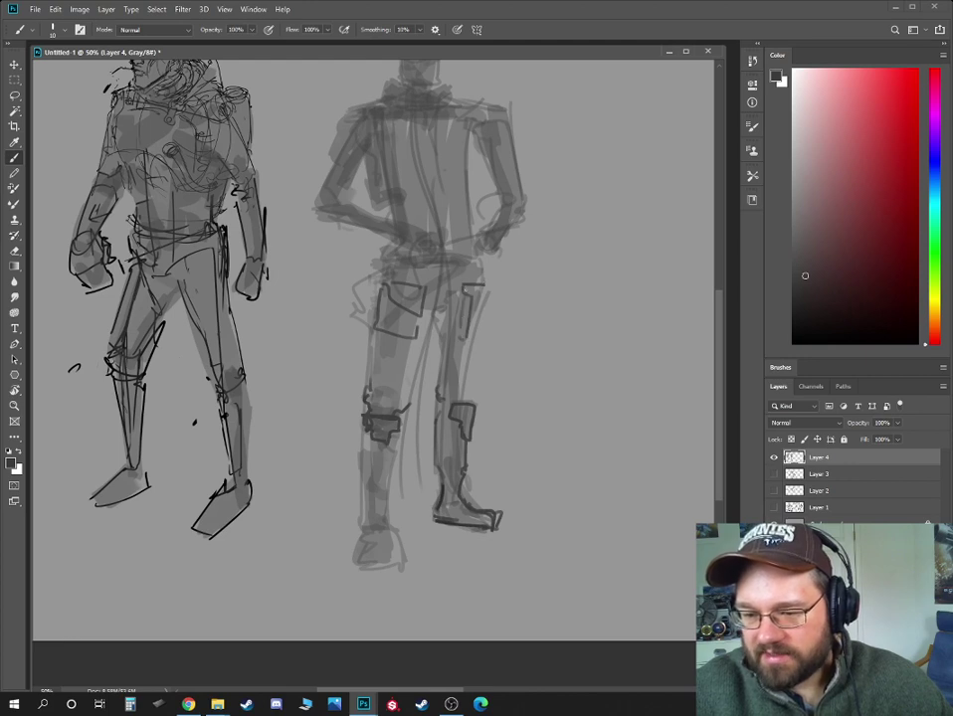
drag(464, 288, 456, 336)
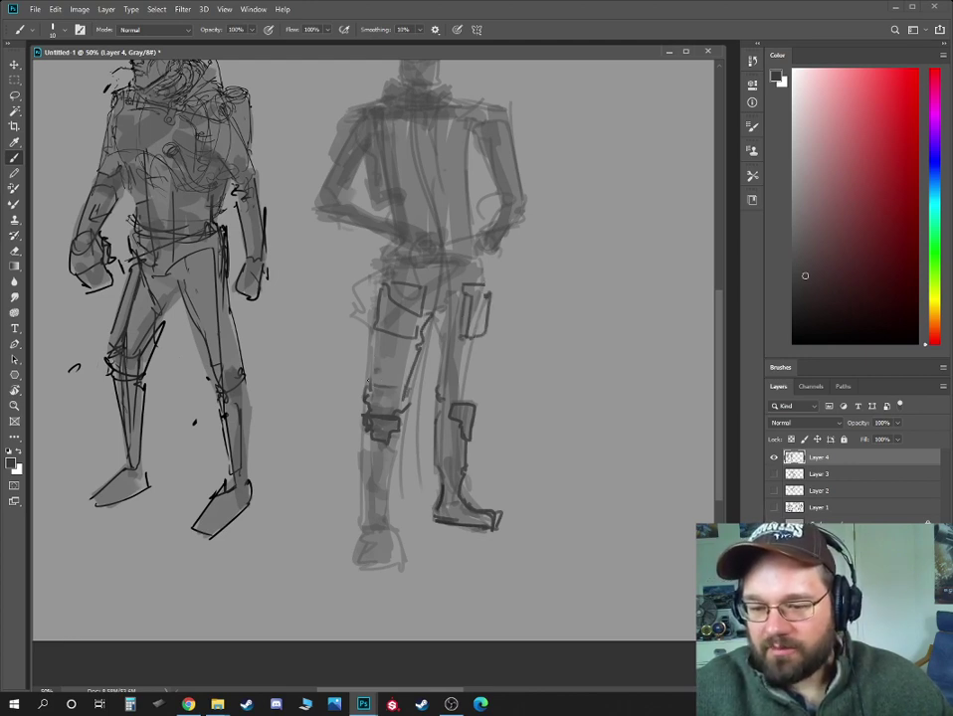
drag(378, 296, 372, 396)
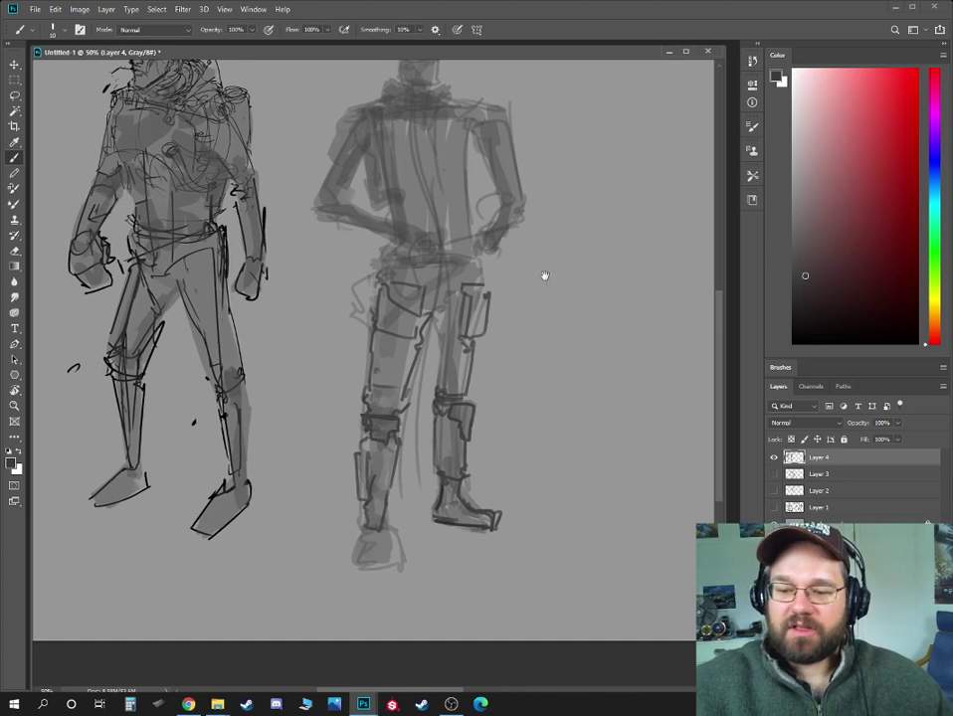
- Outline the second figure's belt and round buckle at the waist in dark grey
drag(544, 275, 499, 365)
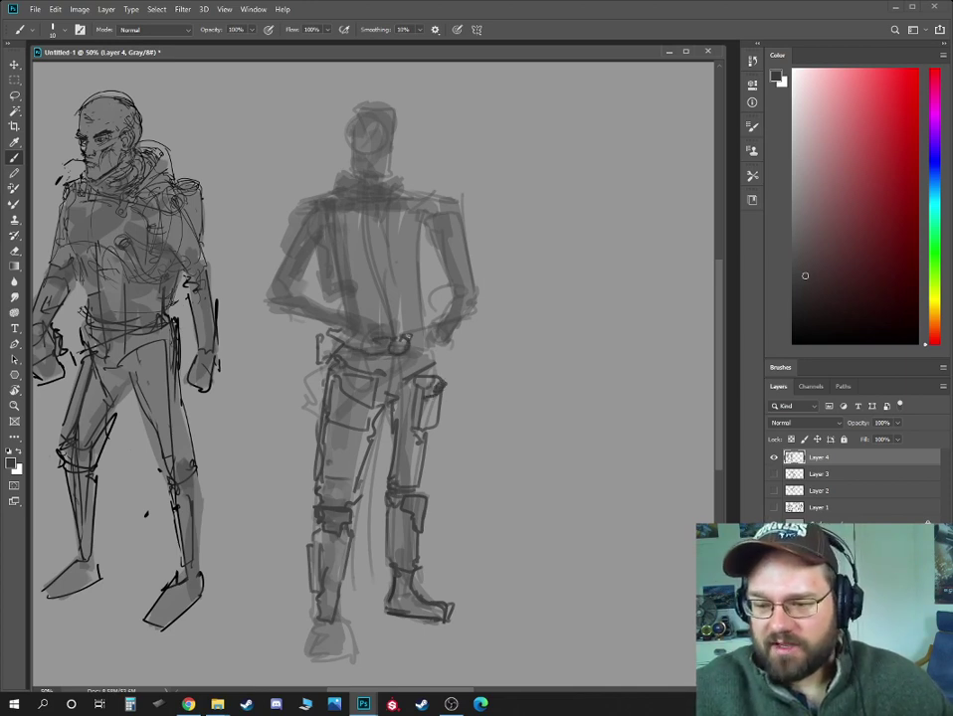
drag(408, 337, 423, 347)
drag(314, 289, 323, 300)
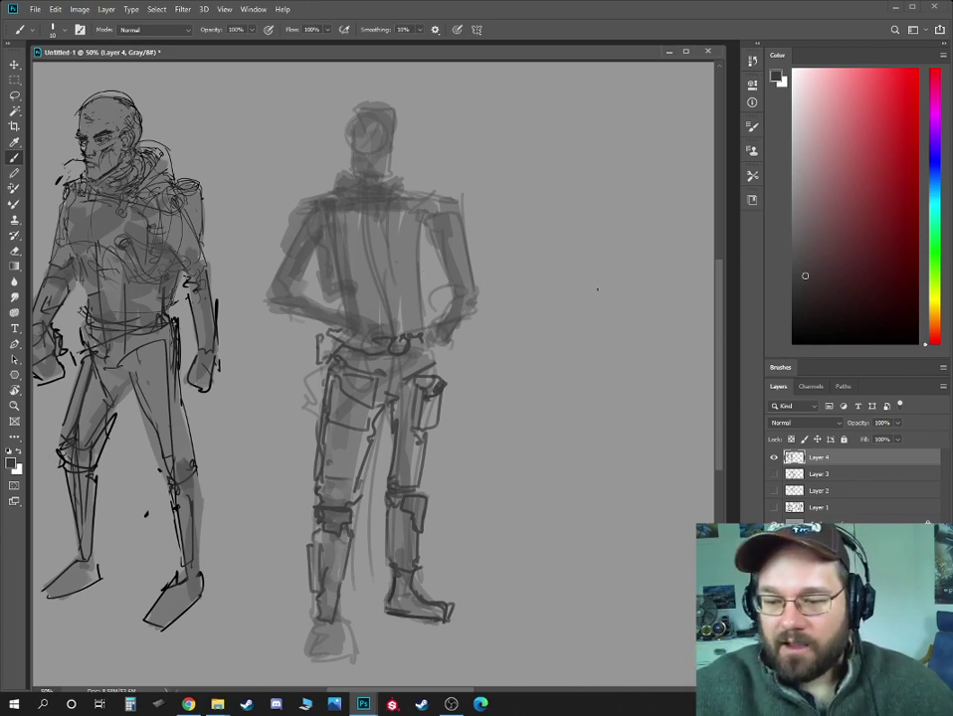
- Outline the second figure's collar, shoulders, left-hand arm and jacket edges, adding a curved flap over the right-hand shoulder
drag(597, 289, 374, 260)
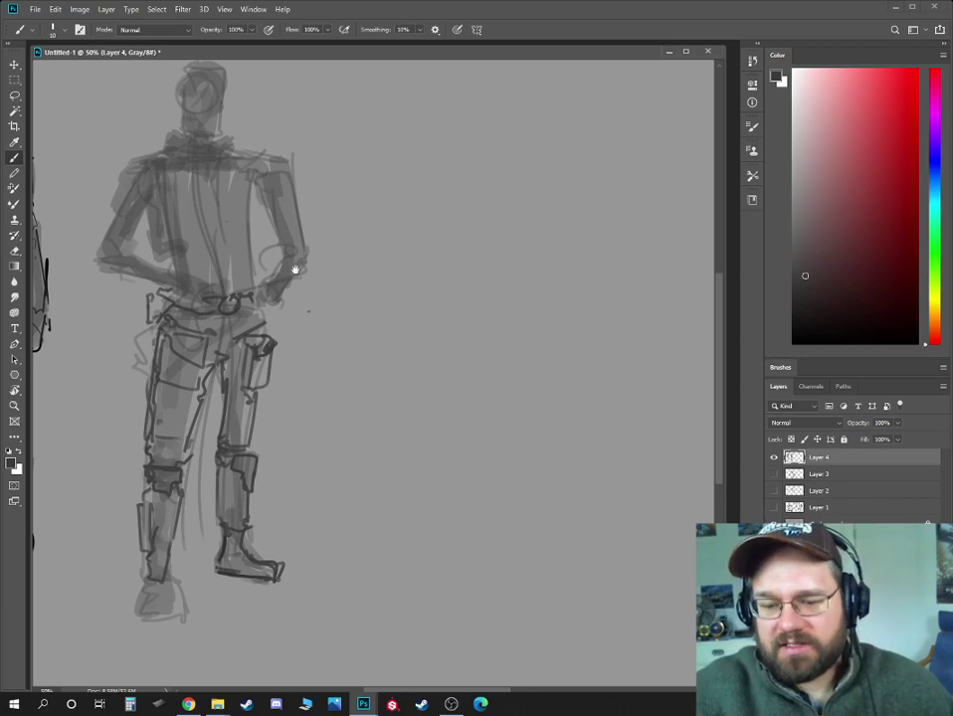
drag(294, 270, 418, 355)
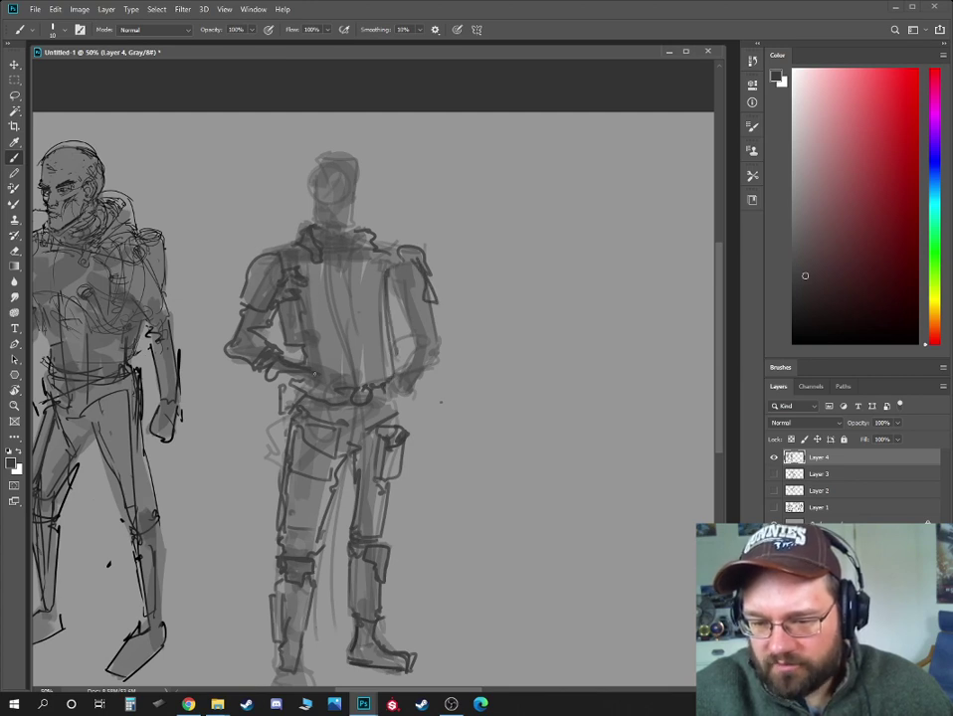
drag(419, 171, 434, 202)
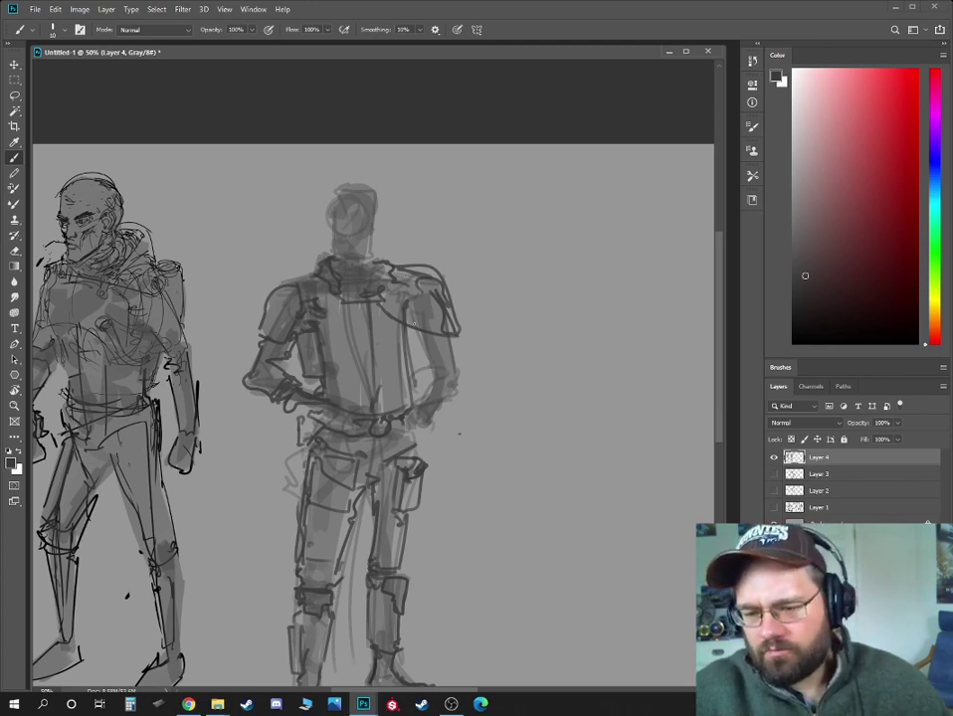
- Erase the right-hand shoulder flap, redraw that upper arm, and erase a band across the left-hand sleeve with a size 25 eraser
key(e)
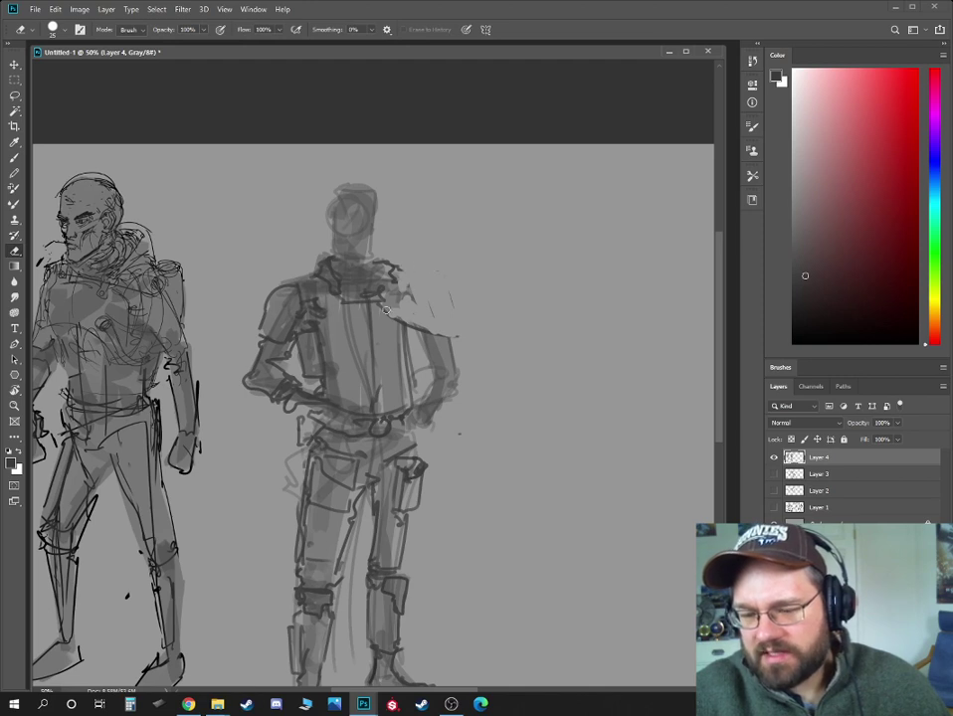
key(b)
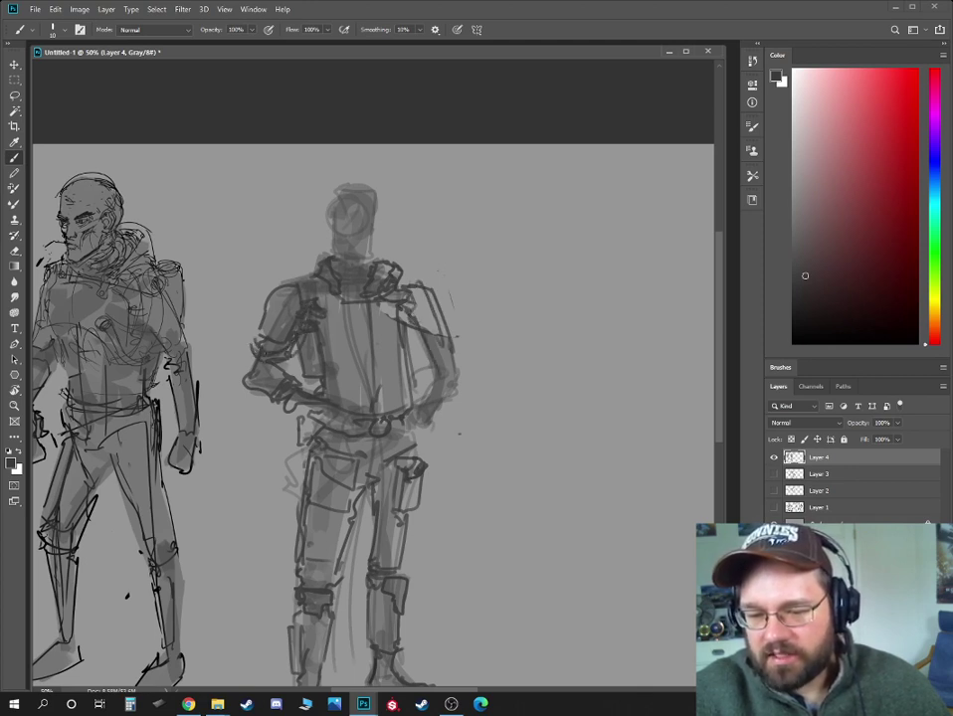
key(e)
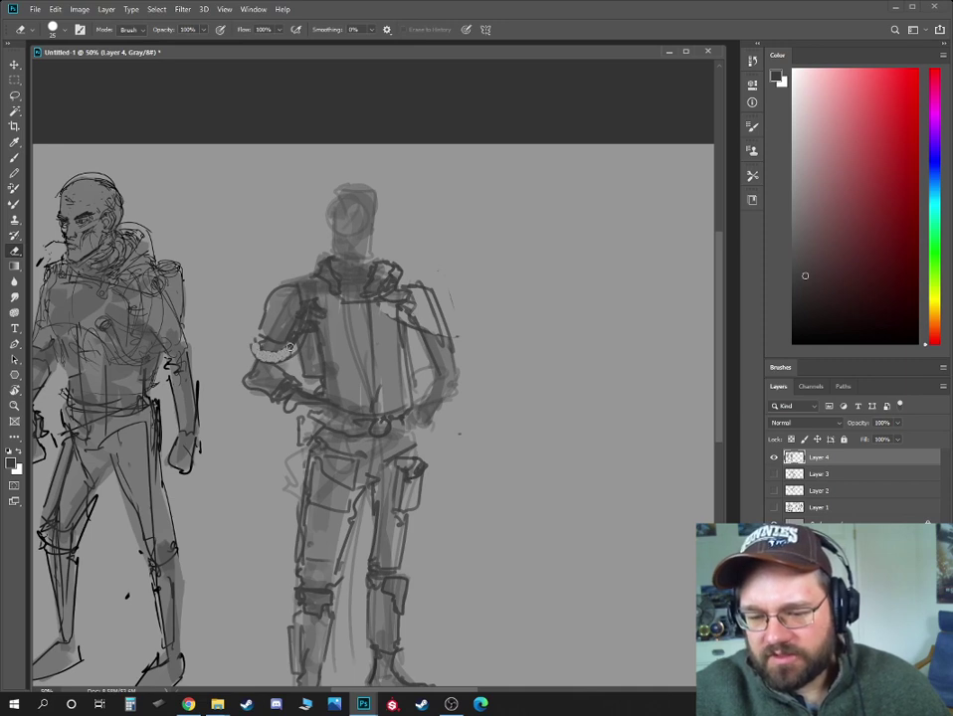
drag(254, 348, 304, 321)
- Outline the head, left-hand shoulder pad, chest plate and forearms with the size 10 dark grey brush
key(b)
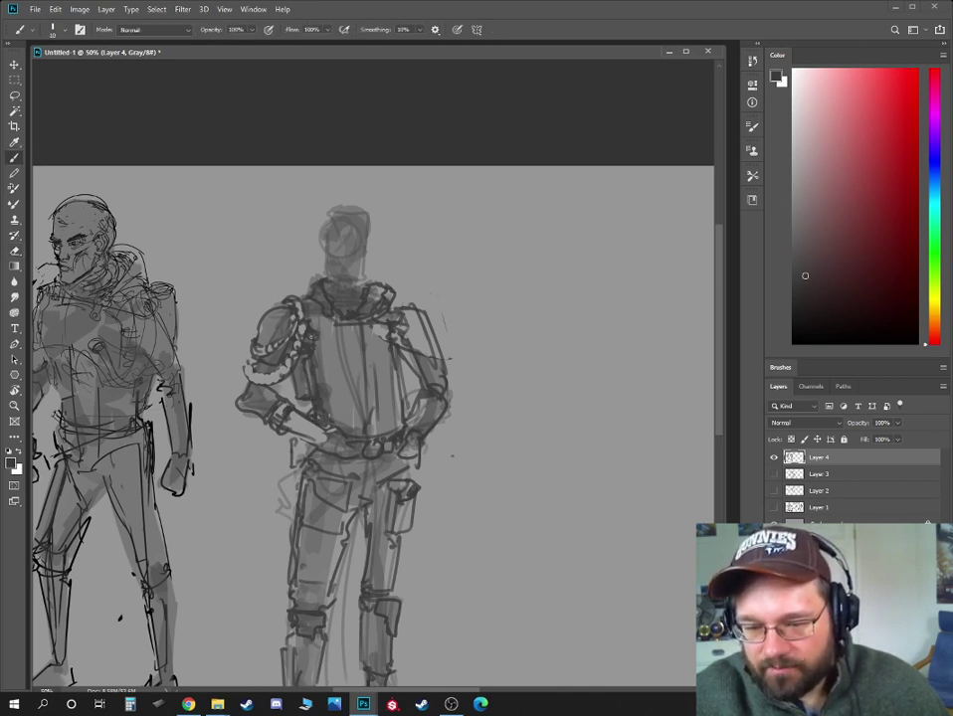
drag(324, 334, 354, 331)
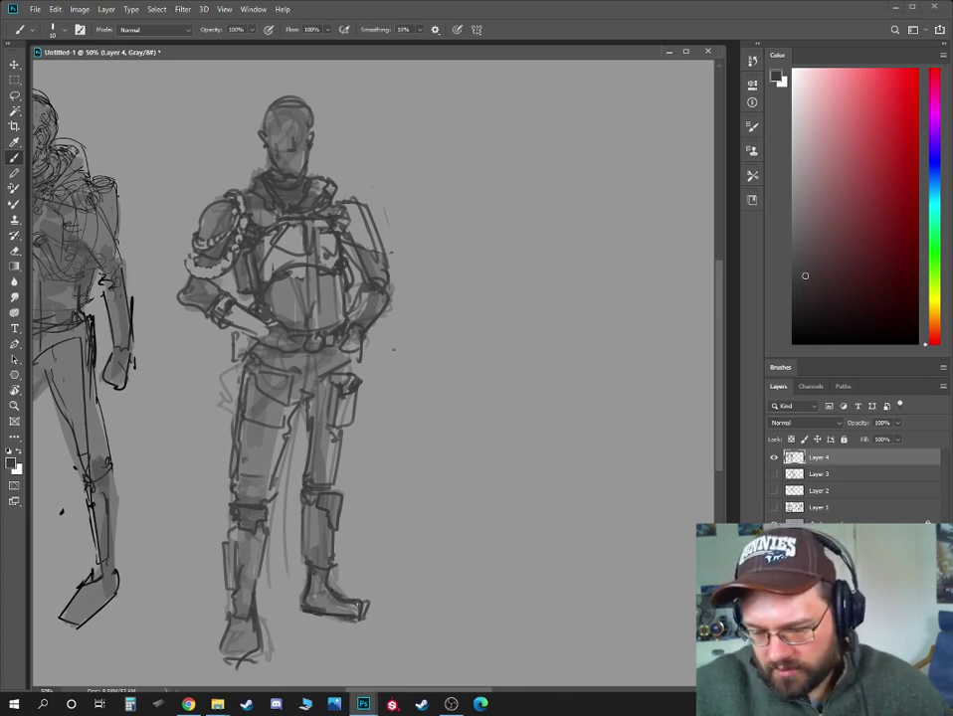
- Reshape the toes and soles of both boots and erase the stray sketch lines around the legs
key(e)
key(b)
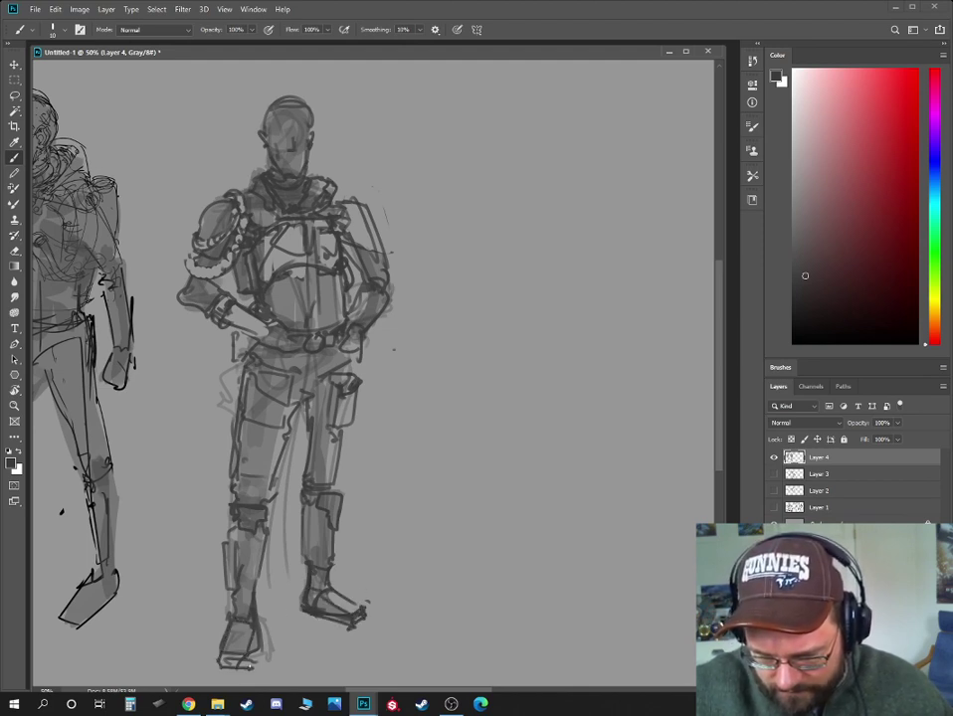
drag(250, 666, 259, 647)
key(e)
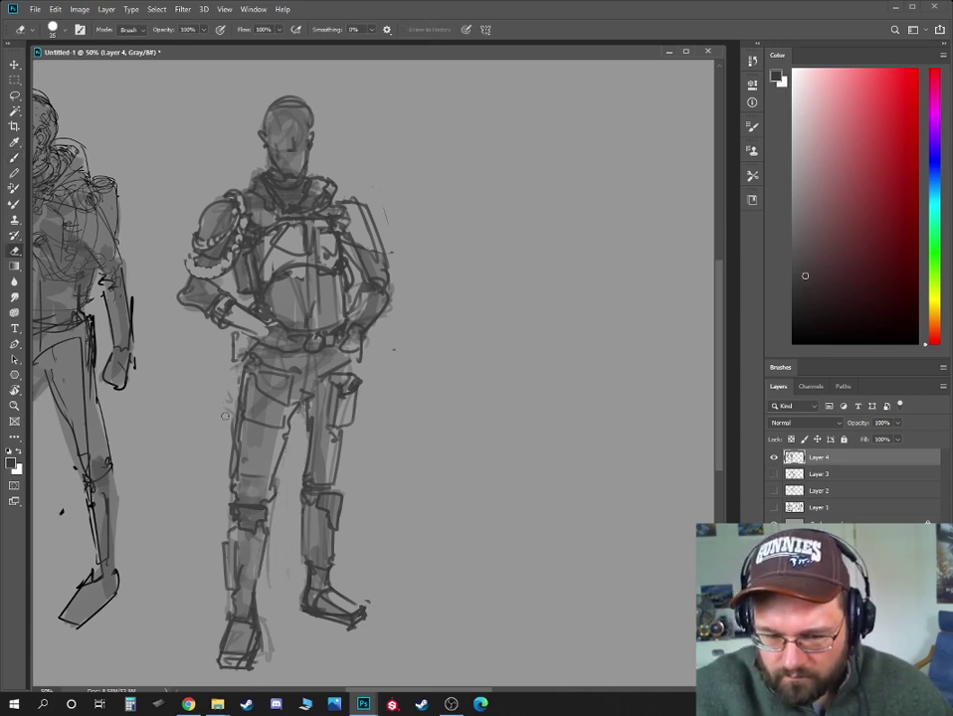
- Define the left-hand hand and belt, darken the chest plate's lower curve, and draw a rounded pouch on the abdomen
key(b)
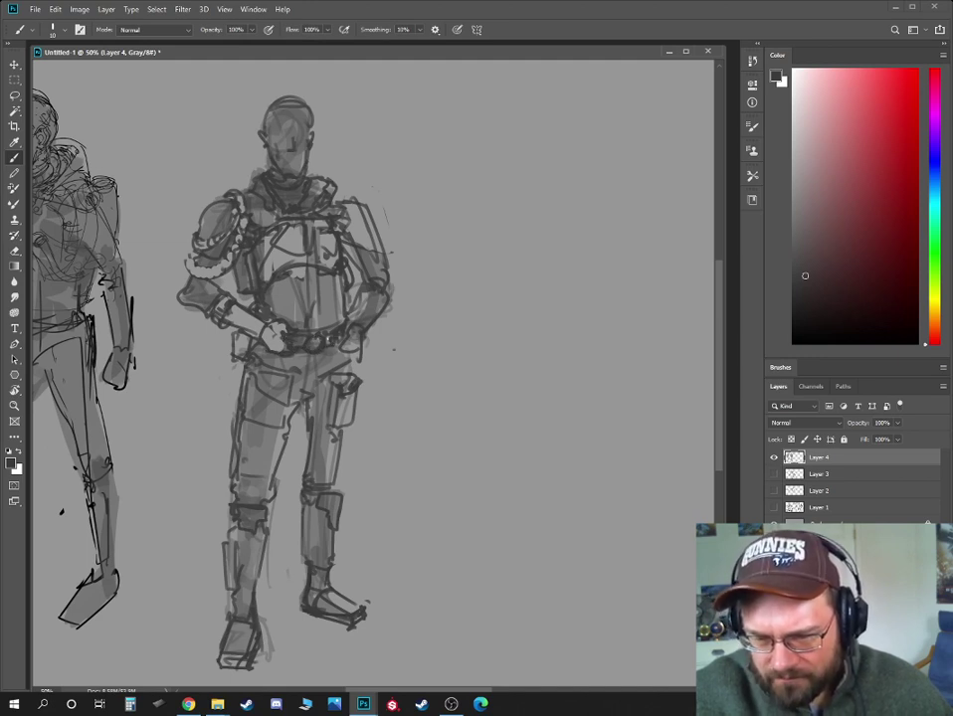
mouse_move(299, 269)
mouse_down()
mouse_move(335, 279)
mouse_move(325, 282)
mouse_up()
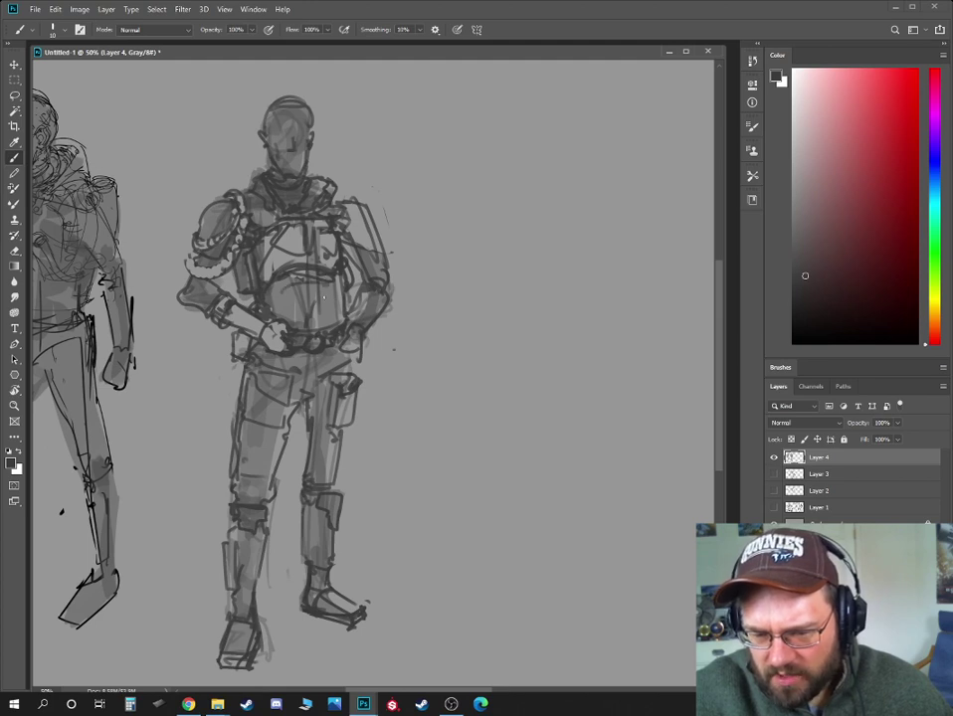
mouse_move(216, 214)
mouse_down()
mouse_move(215, 232)
mouse_move(246, 216)
mouse_up()
drag(288, 296, 288, 318)
drag(288, 320, 329, 317)
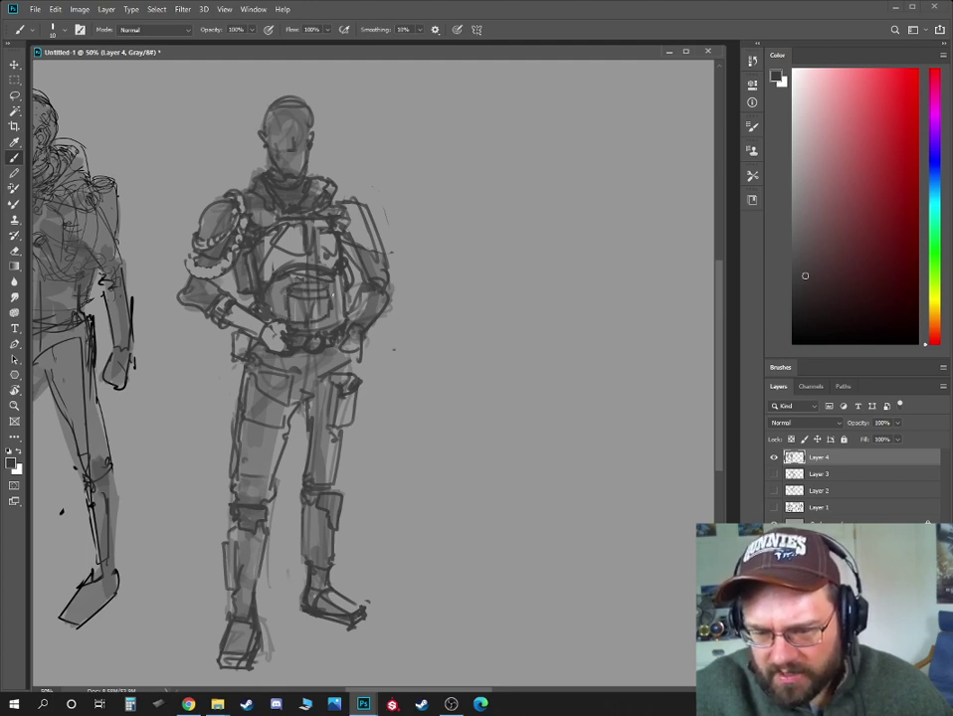
mouse_move(233, 245)
mouse_down()
mouse_move(250, 233)
mouse_move(216, 238)
mouse_move(254, 232)
mouse_move(233, 216)
mouse_move(243, 221)
mouse_up()
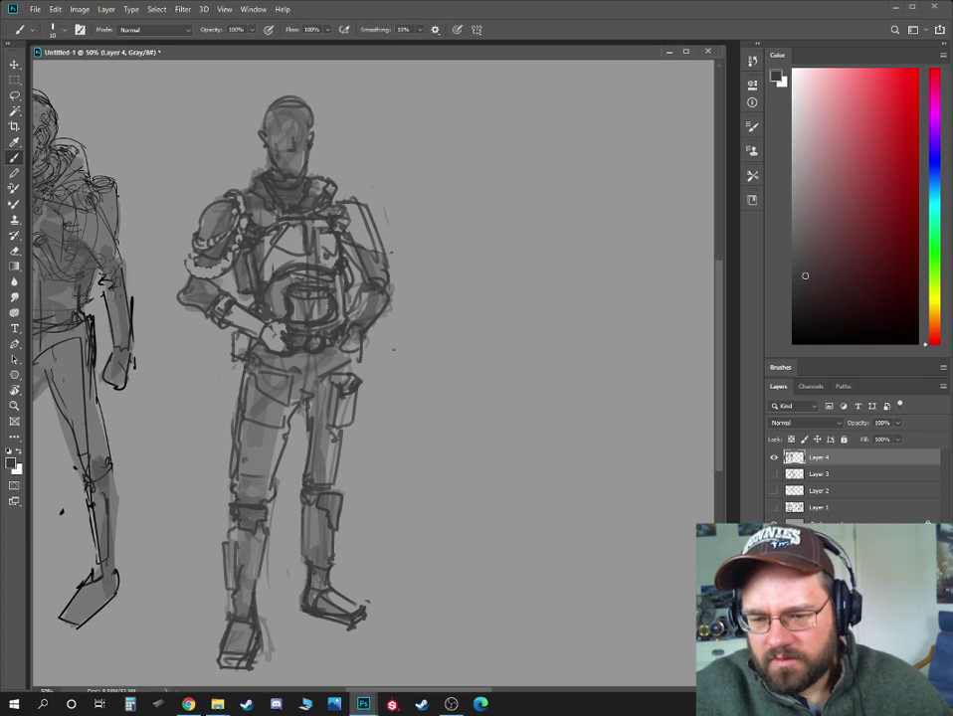
- Draw a curved lower edge across the upper chest plate and strengthen the lines along both sides of the torso
mouse_move(214, 189)
mouse_down()
mouse_move(240, 188)
mouse_move(251, 176)
mouse_move(270, 229)
mouse_up()
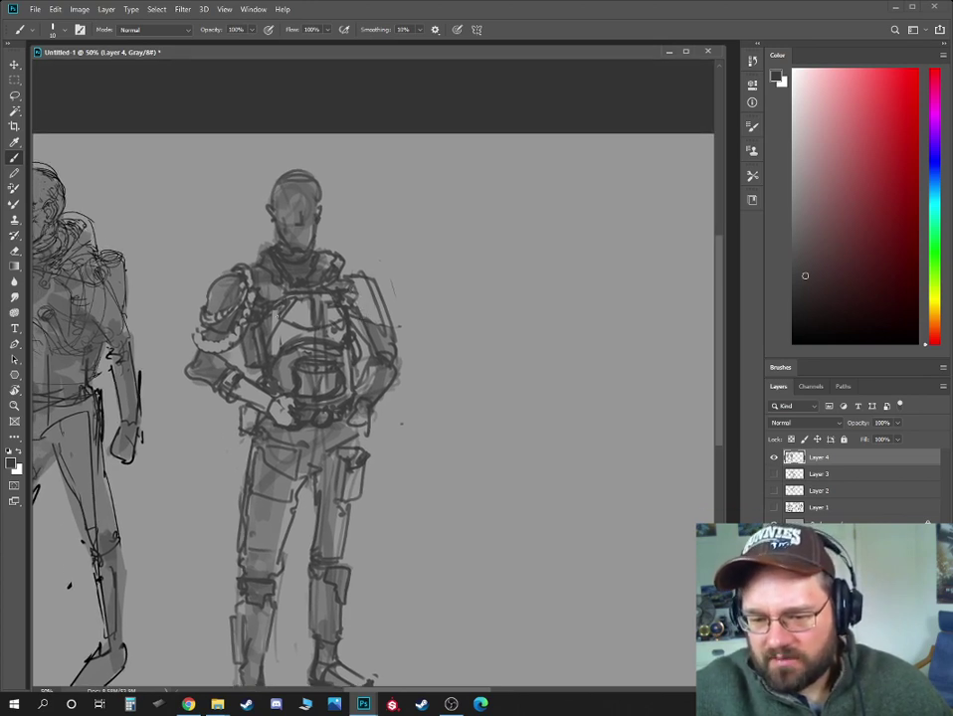
drag(278, 316, 299, 328)
drag(328, 305, 339, 310)
drag(281, 332, 279, 354)
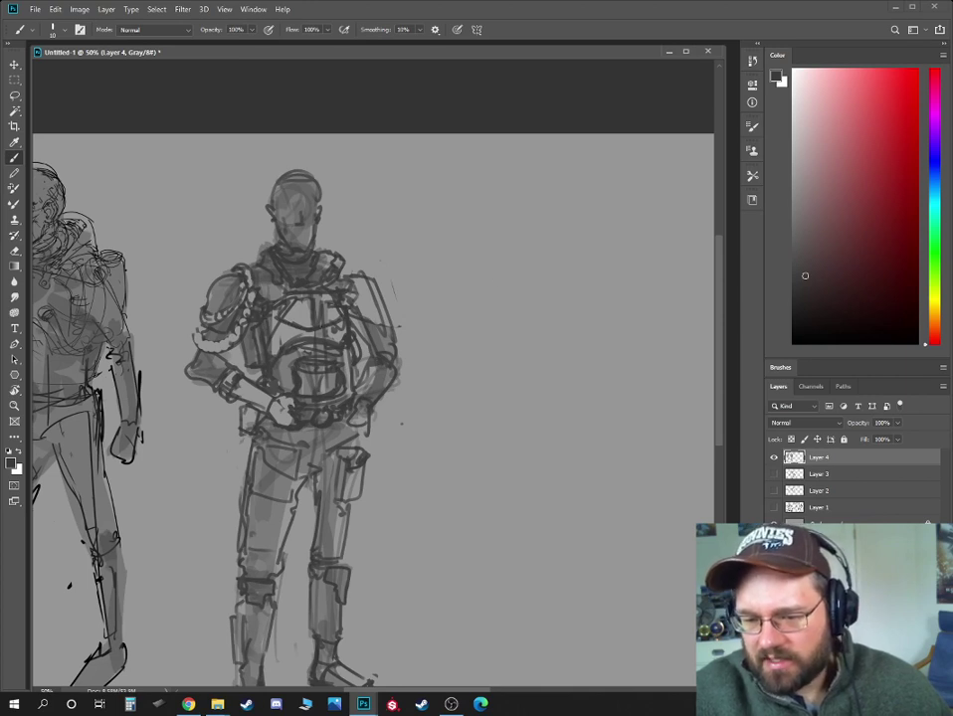
- Erase the sketch lines inside the upper chest plate and redraw its curved lower edge in dark grey
key(e)
mouse_move(236, 245)
mouse_down()
mouse_move(237, 225)
mouse_move(254, 222)
mouse_move(217, 224)
mouse_up()
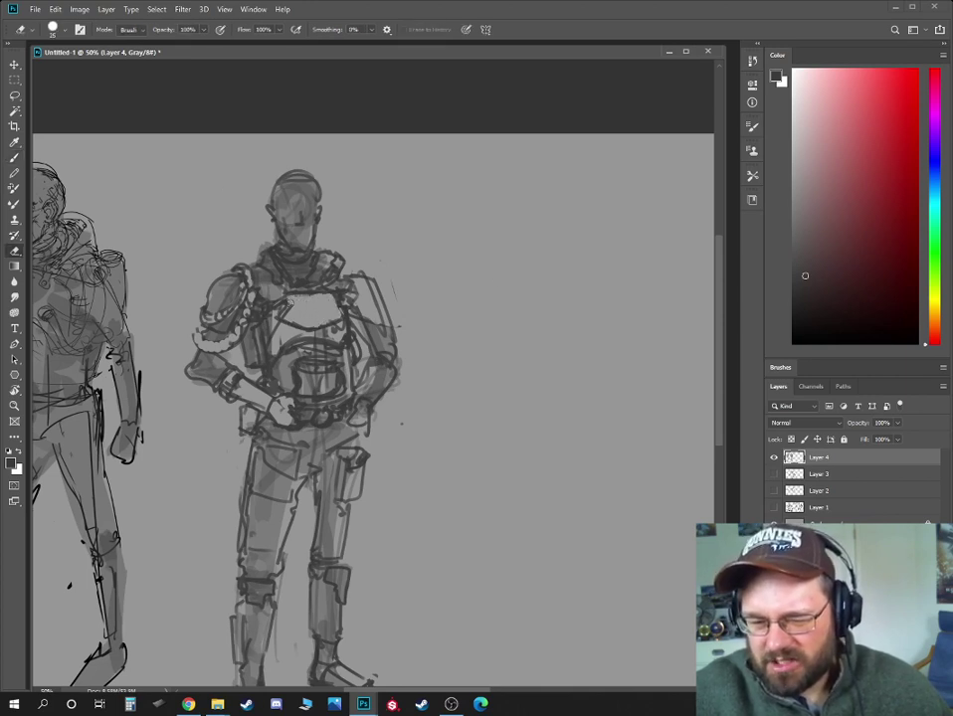
key(b)
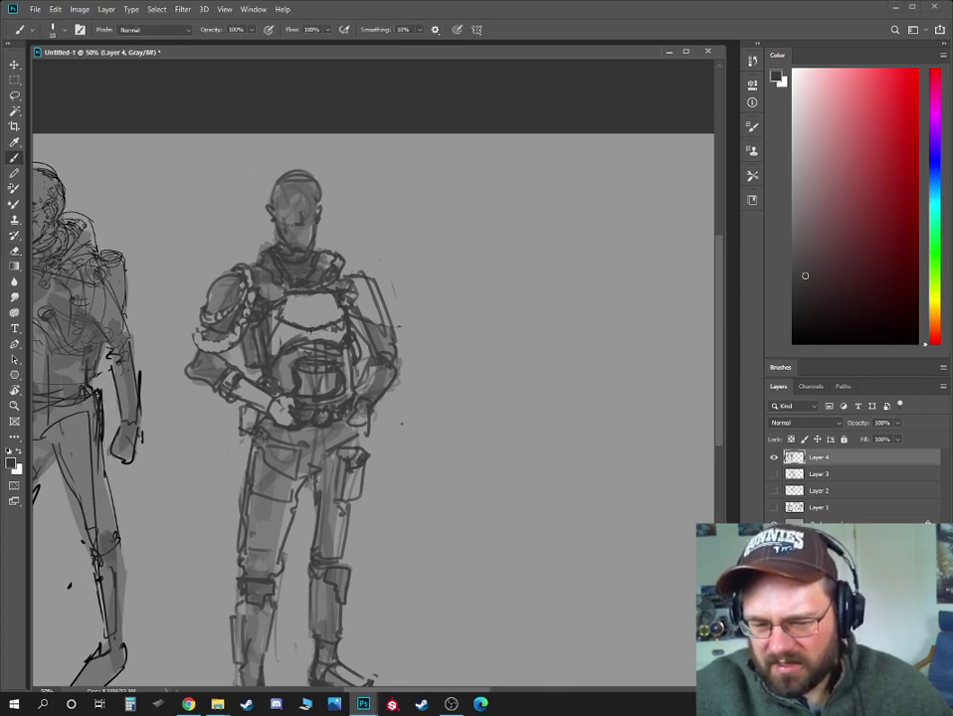
mouse_move(348, 345)
mouse_down()
mouse_move(349, 334)
mouse_move(292, 319)
mouse_up()
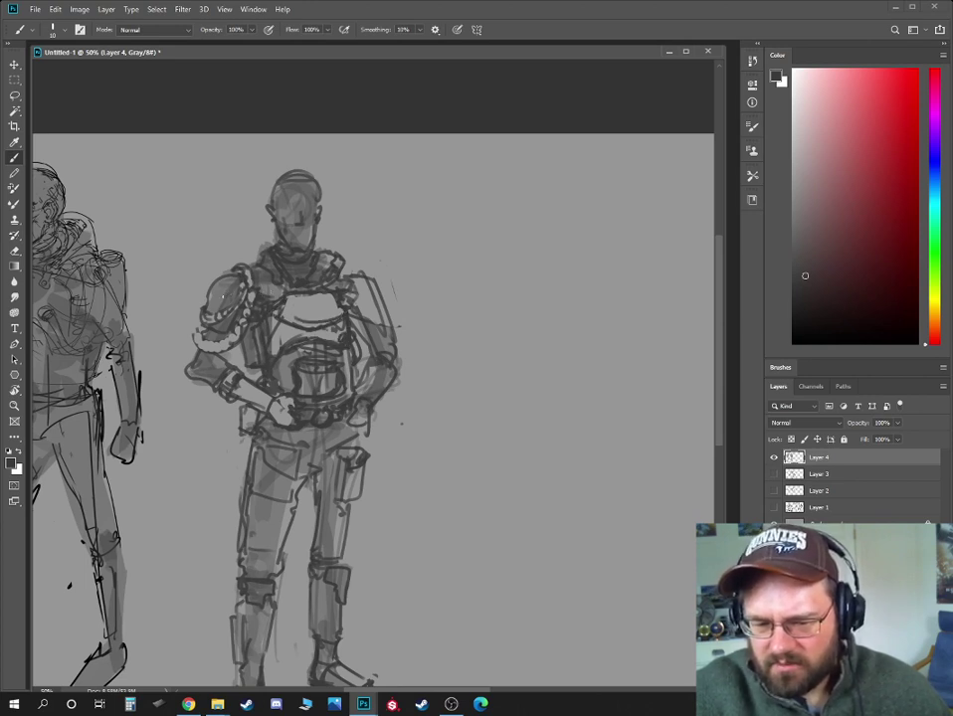
- Erase the shading inside the left-hand shoulder pad, switching the eraser to a narrow flat tip at size 25
key(e)
click(805, 138)
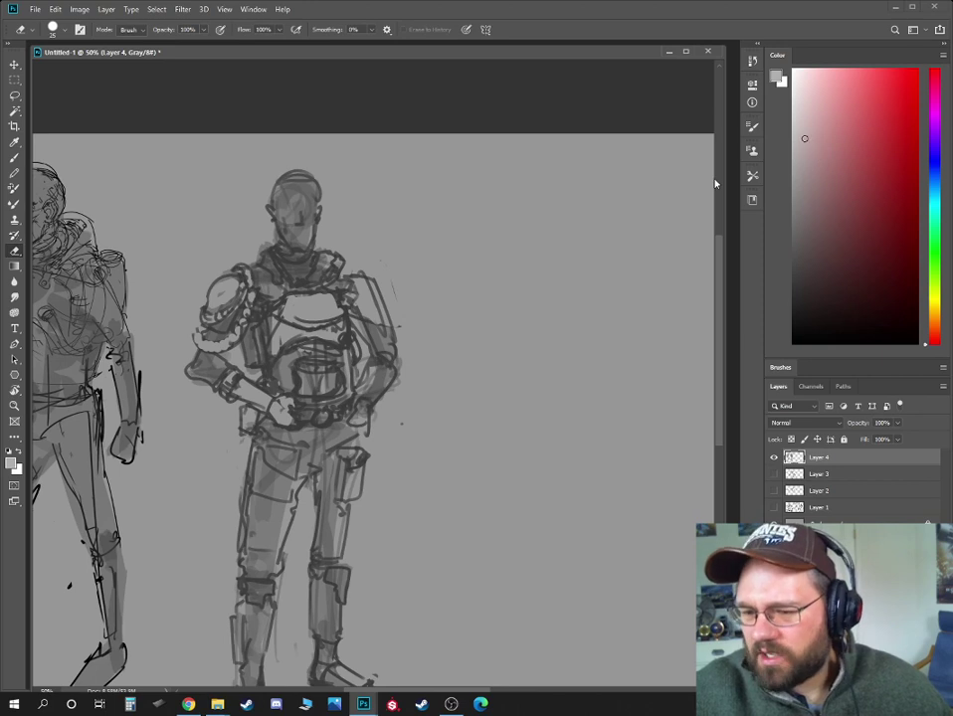
right_click(471, 406)
double_click(546, 549)
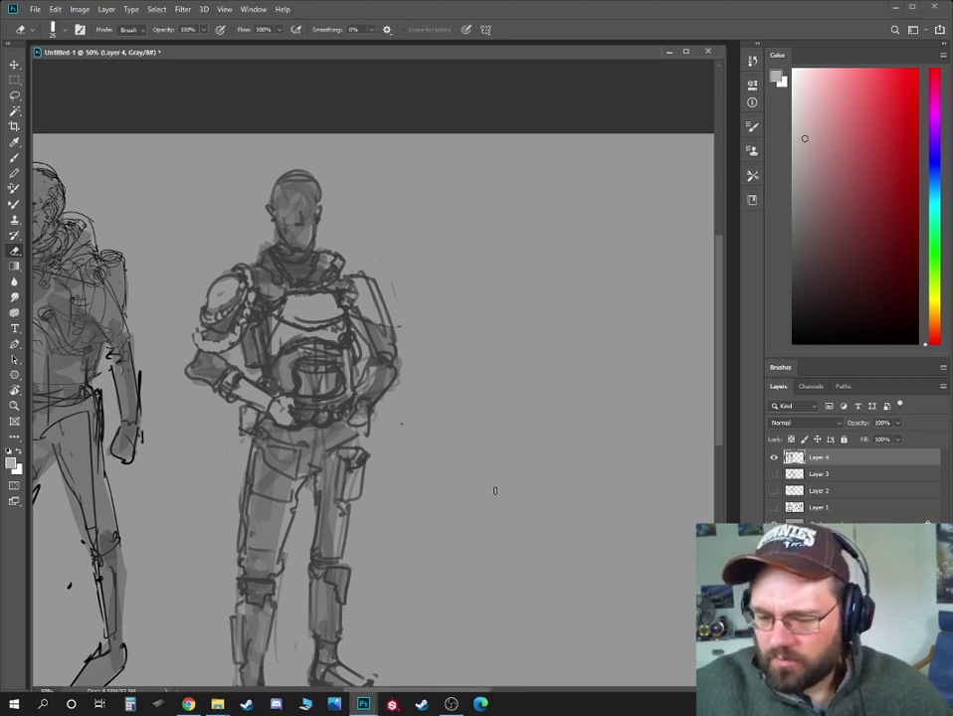
mouse_move(210, 311)
mouse_down()
mouse_move(228, 295)
mouse_move(225, 282)
mouse_up()
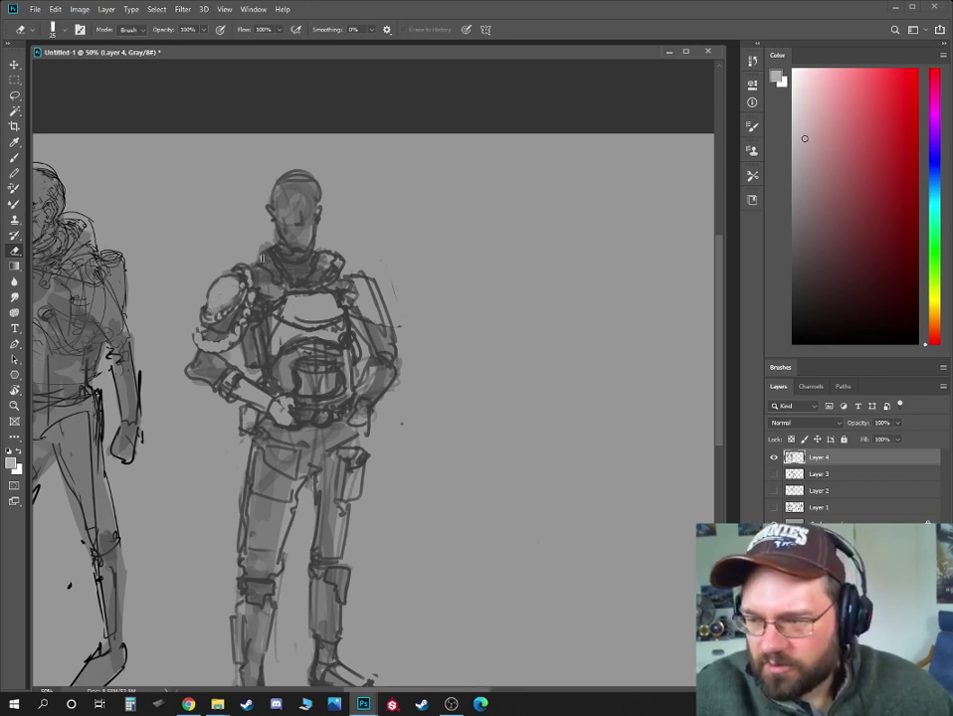
- Choose a light grey and paint highlights on the left-hand shoulder pad and upper chest plate, starting with a size 20 brush
click(804, 128)
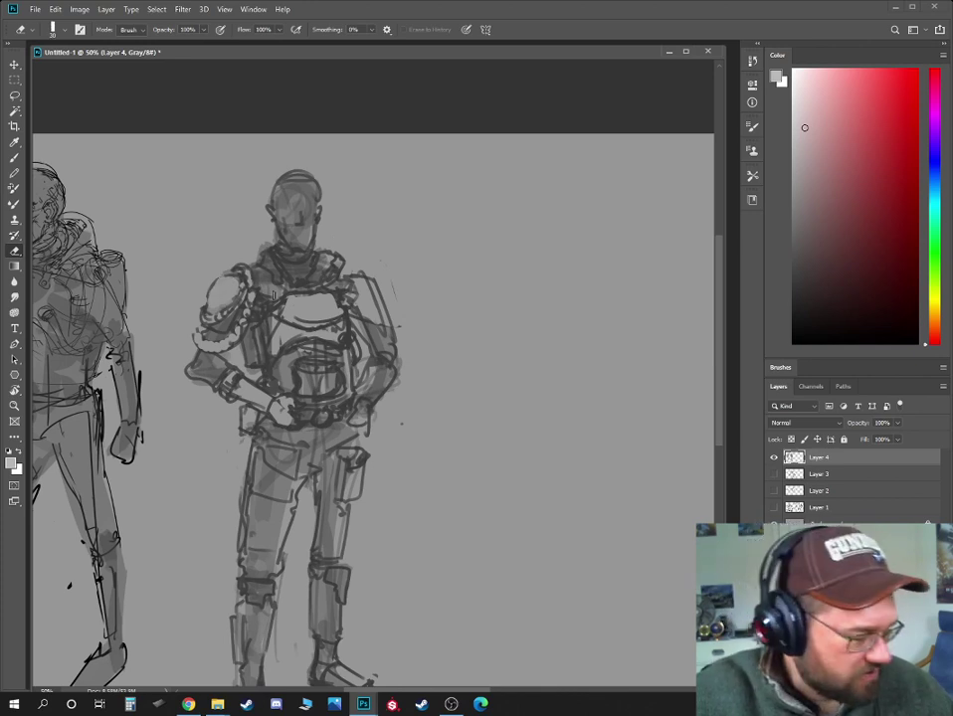
key(b)
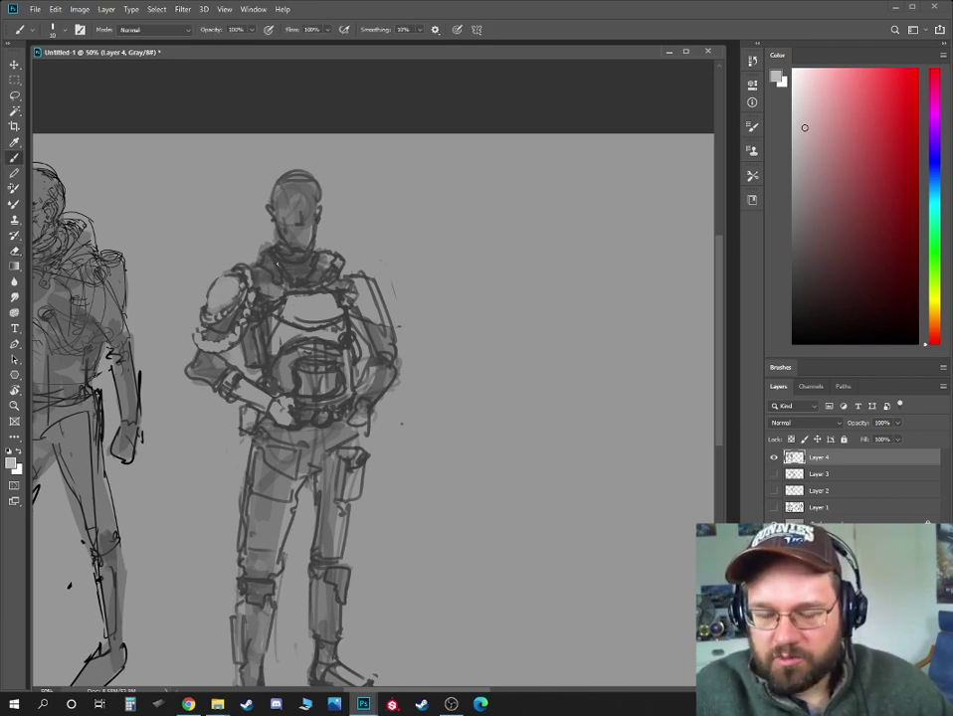
right_click(277, 261)
click(801, 114)
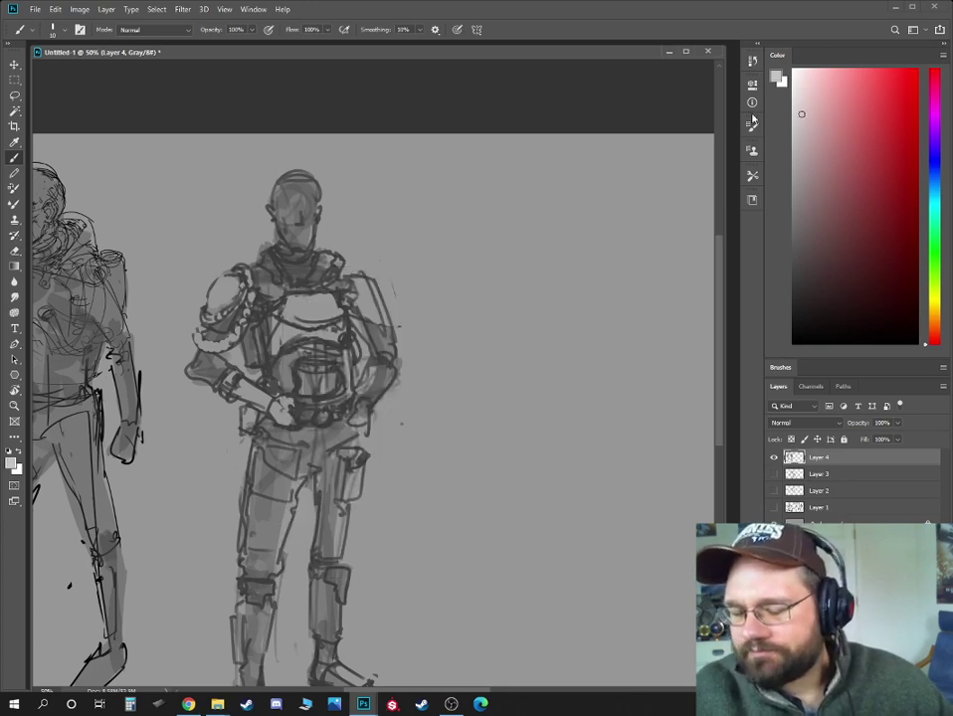
key(bracketright)
key(bracketright)
mouse_move(222, 288)
mouse_down()
mouse_move(230, 280)
mouse_move(225, 296)
mouse_up()
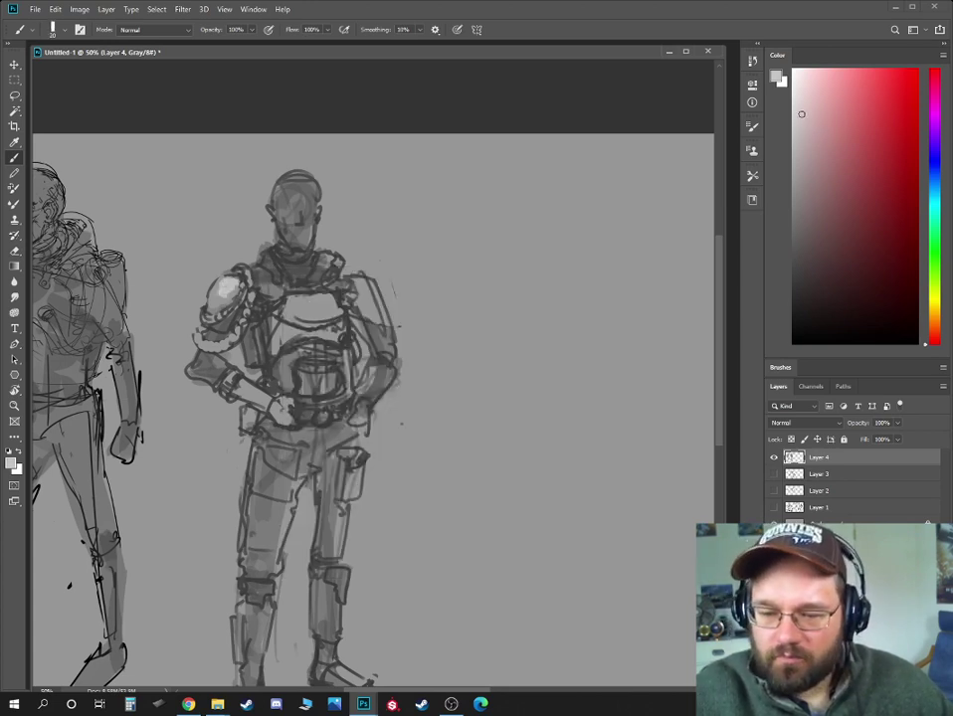
drag(286, 301, 336, 318)
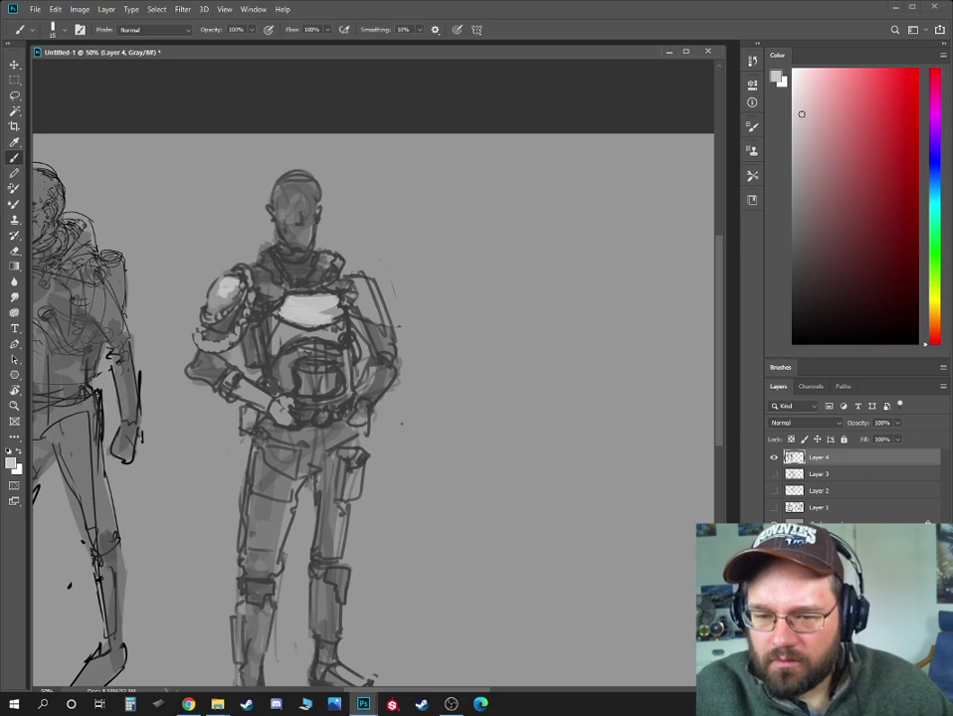
- Paint light grey highlights on the head, collar, right-hand upper arm, left-hand forearm and abdomen pouch, varying the brush size
mouse_move(287, 218)
mouse_down()
mouse_move(313, 219)
mouse_move(316, 194)
mouse_move(304, 180)
mouse_up()
drag(358, 282, 371, 316)
key(bracketleft)
key(bracketleft)
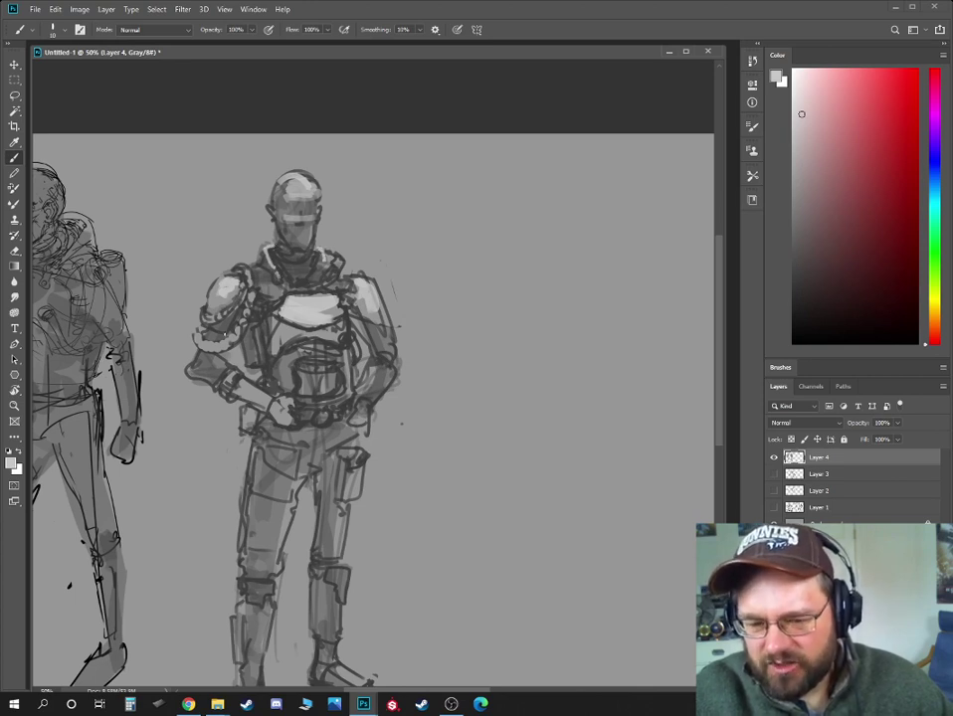
key(bracketright)
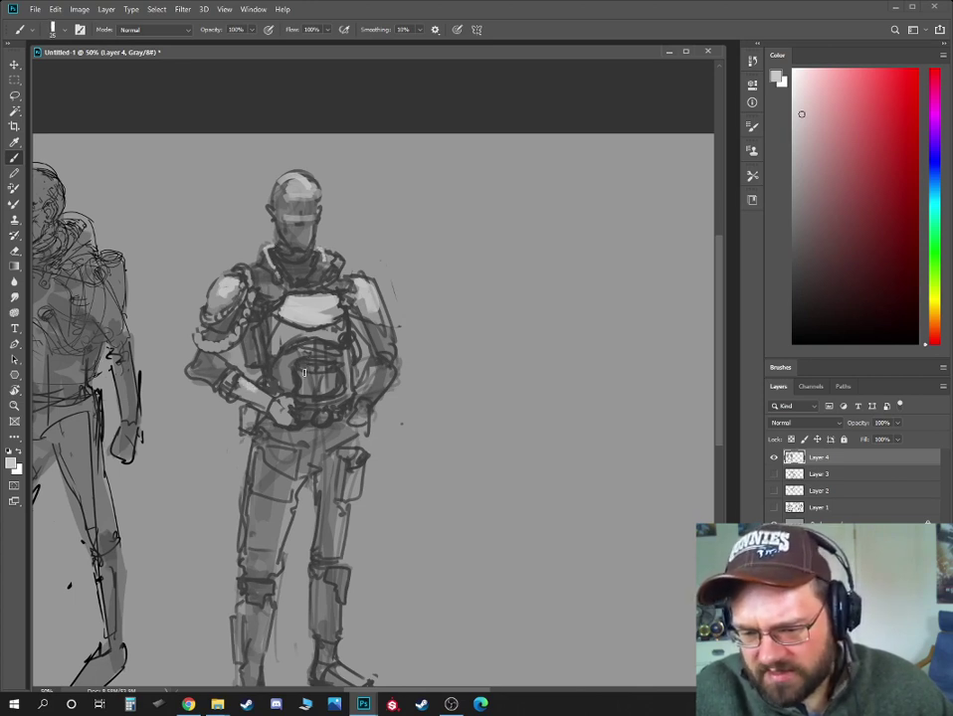
mouse_move(302, 366)
mouse_down()
mouse_move(334, 365)
mouse_move(309, 368)
mouse_move(319, 365)
mouse_up()
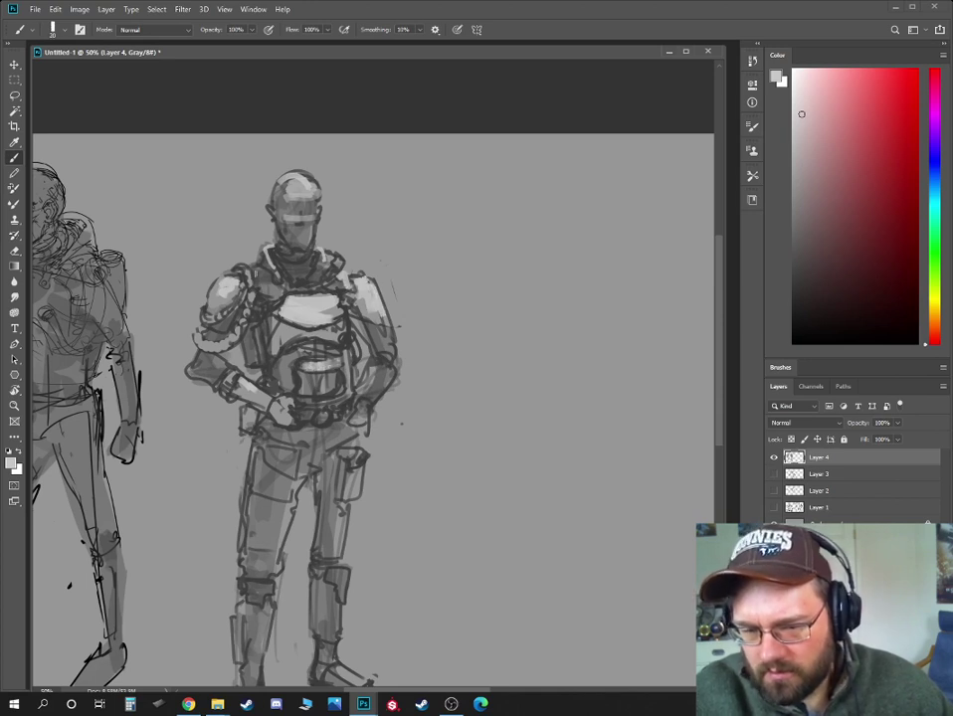
- Paint light grey highlights on the thigh pouch, knee pads and left-hand hip pouch of the middle figure
drag(355, 415, 340, 339)
drag(255, 369, 265, 376)
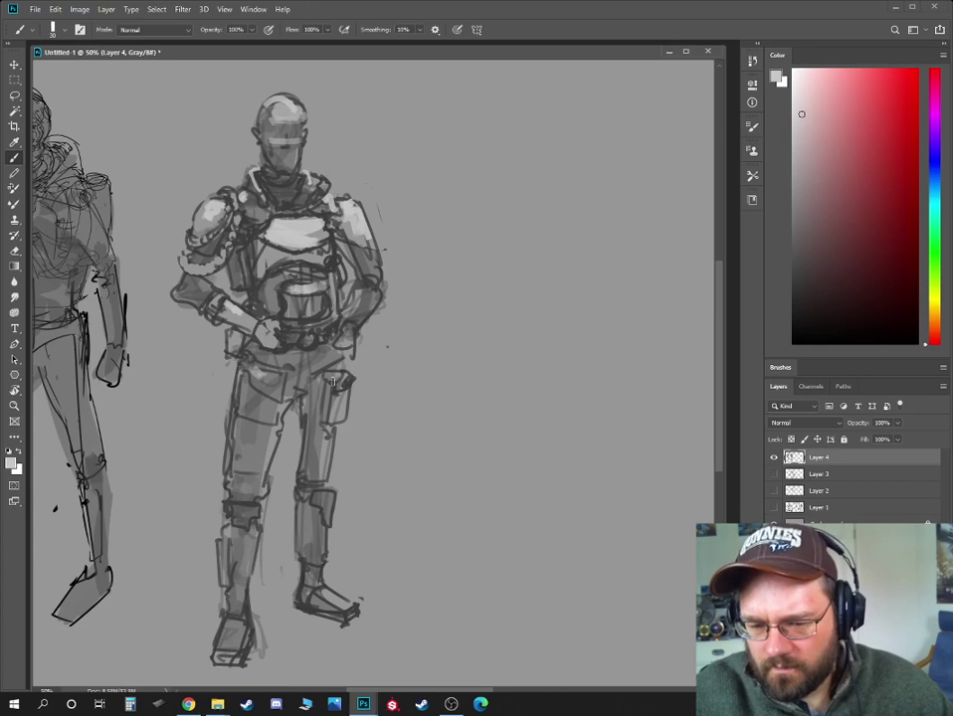
drag(333, 378, 350, 383)
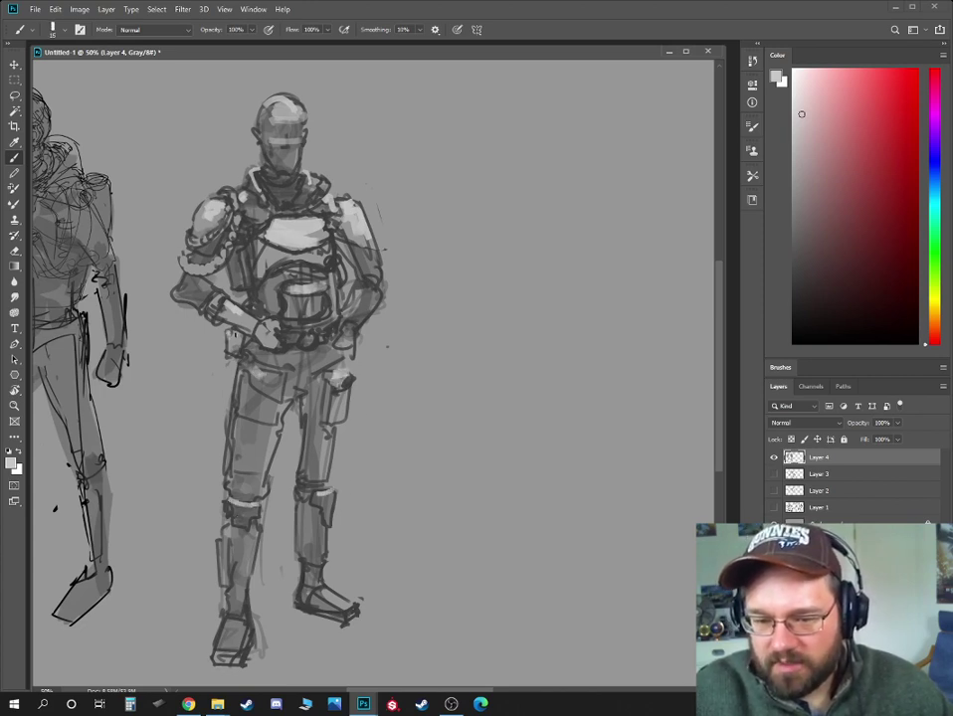
- Sample dark and mid greys from the figure and paint its eyes, nose and mouth with a brush around size 10
alt+click(242, 290)
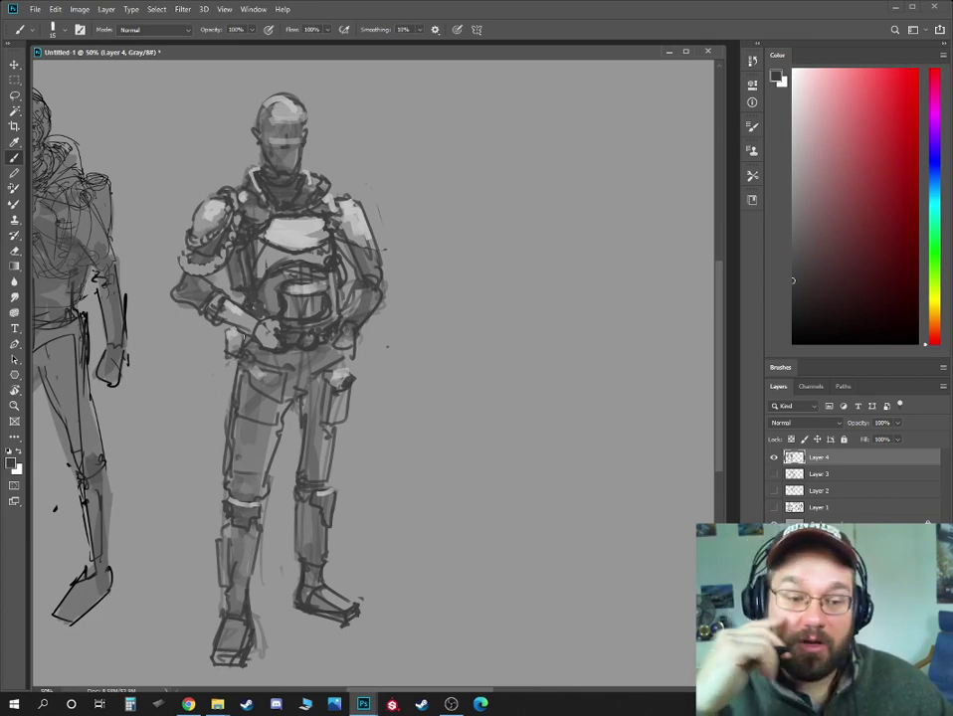
drag(283, 169, 331, 335)
alt+click(330, 334)
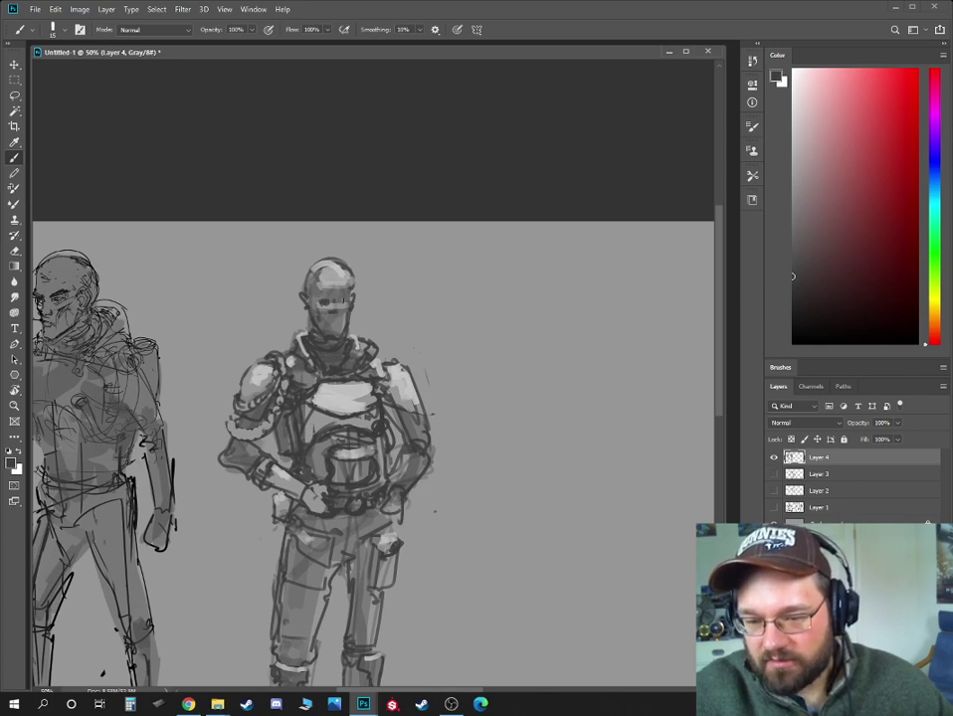
alt+click(254, 226)
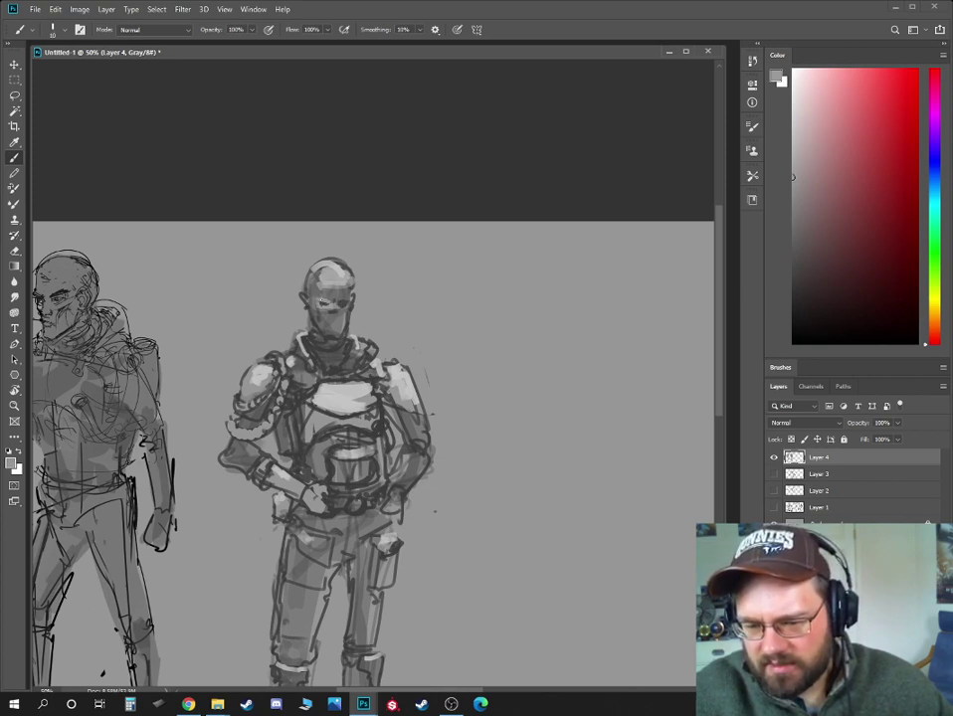
alt+click(331, 317)
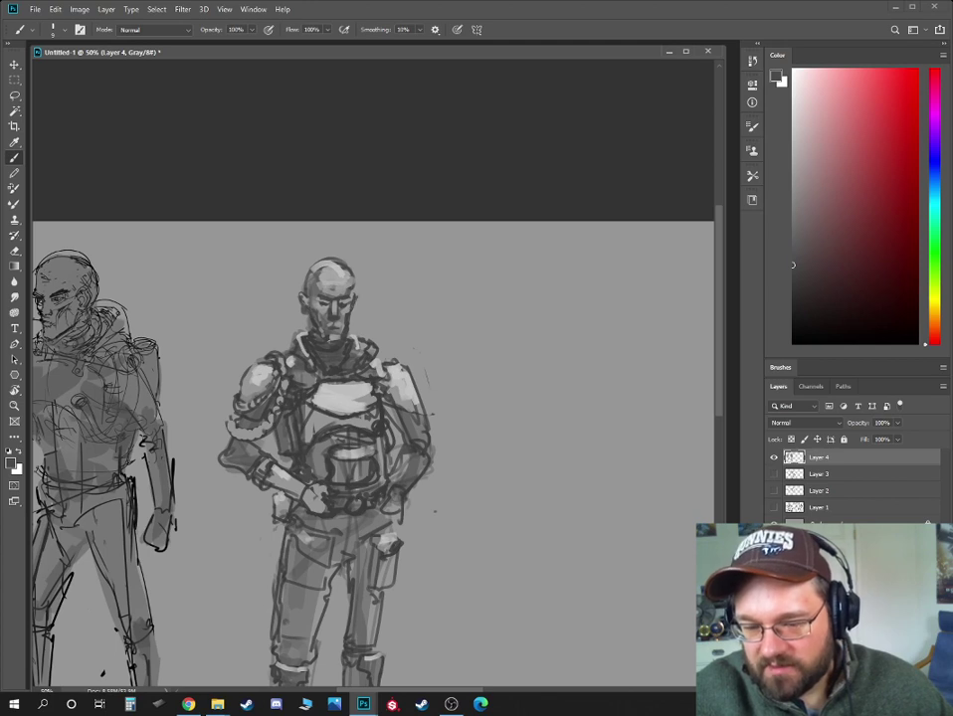
- Sample a light grey, adjust its brightness and touch up the tones on the forehead
alt+click(302, 380)
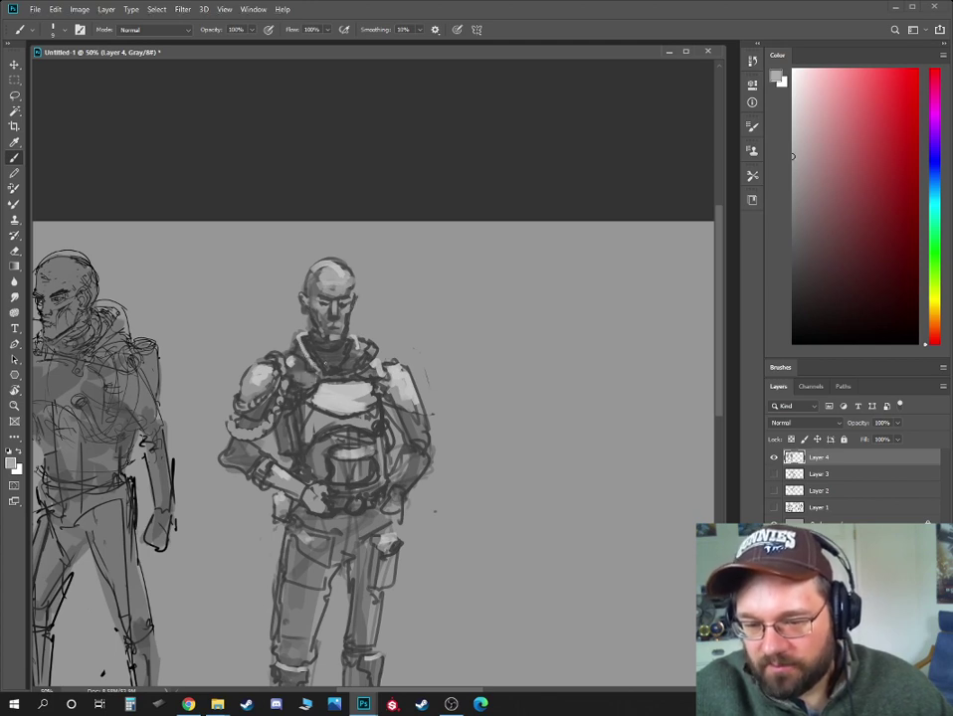
click(793, 165)
click(793, 181)
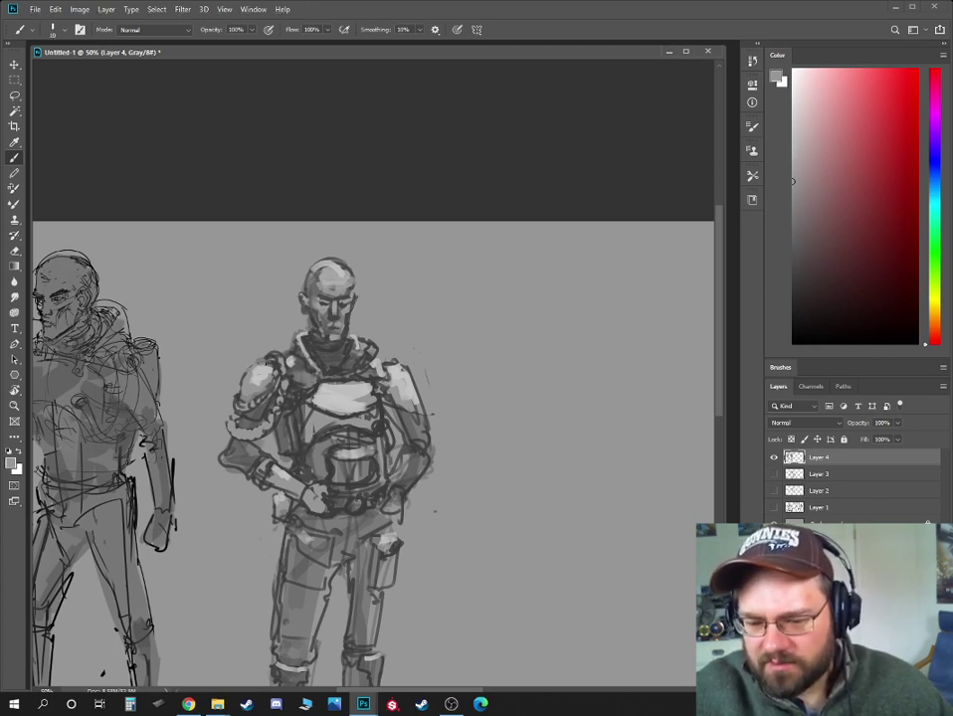
click(793, 128)
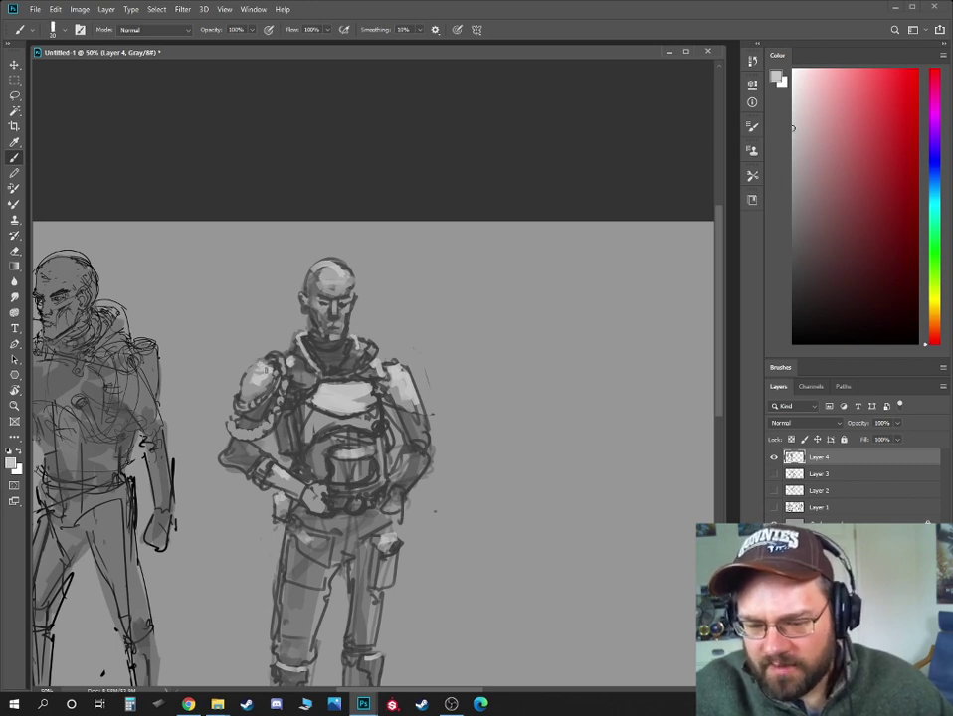
- Sample a dark grey from the legs and deepen the shading at the crotch with a larger brush
key(ctrl+minus)
key(ctrl+minus)
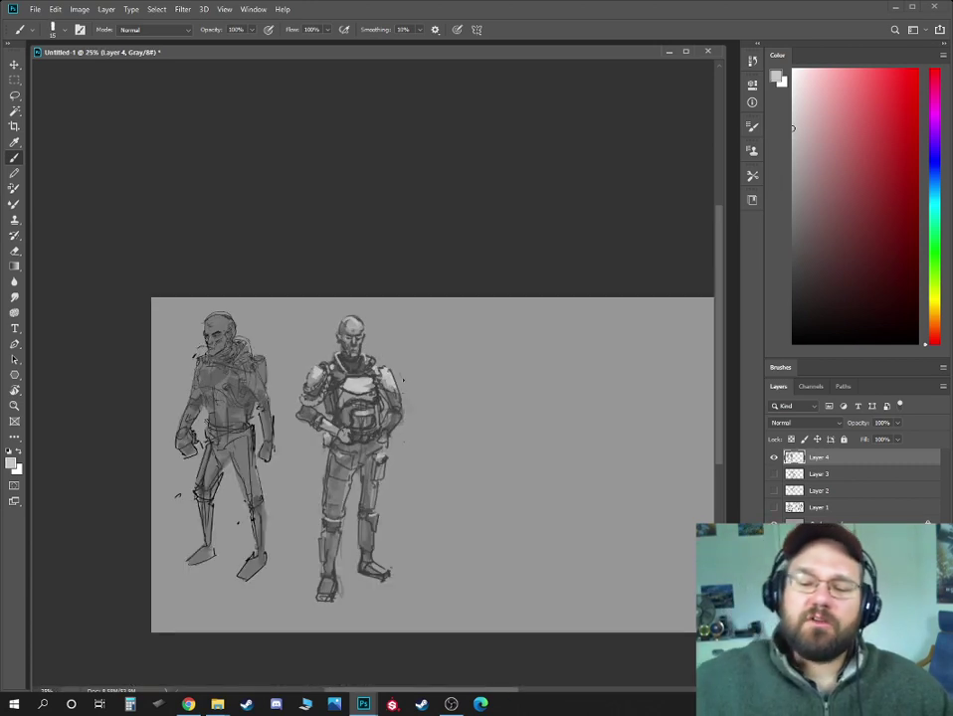
key(ctrl+plus)
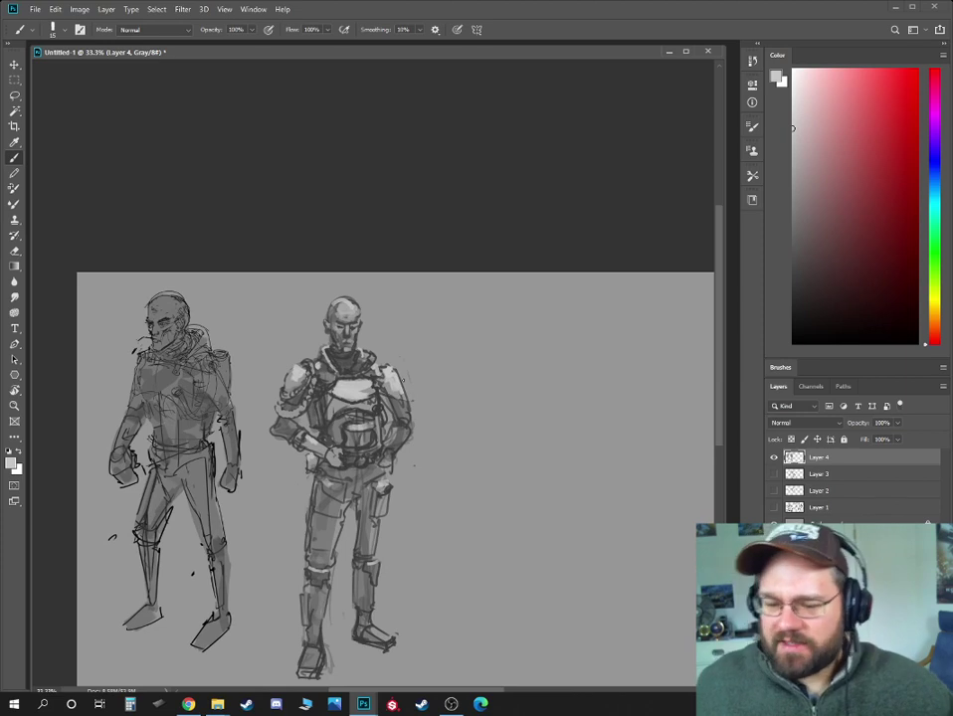
key(ctrl+plus)
alt+click(338, 585)
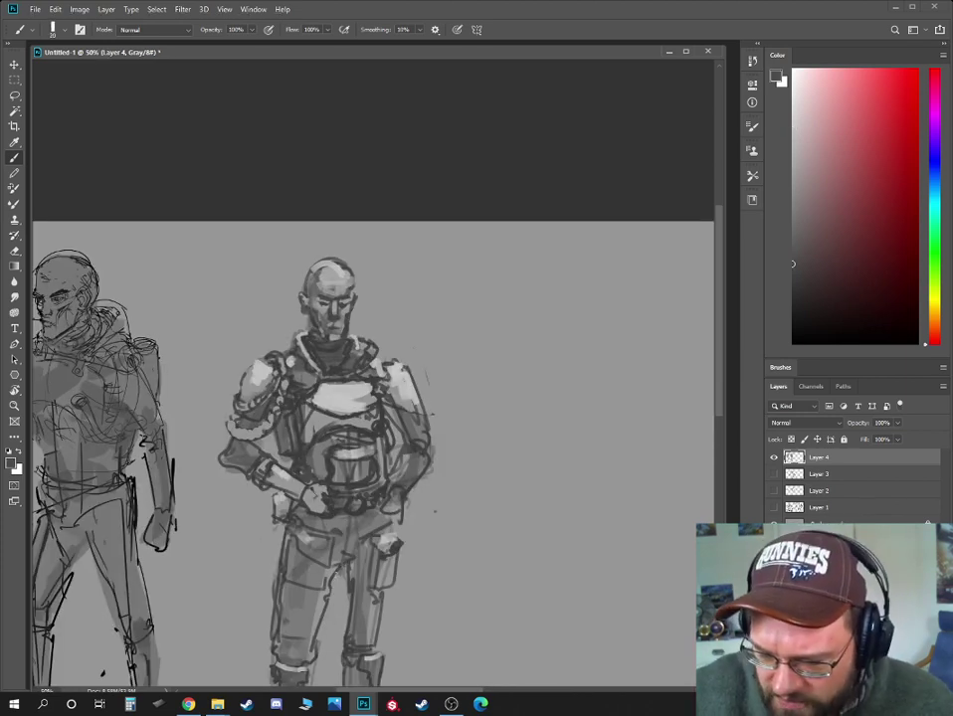
key(bracketright)
key(bracketright)
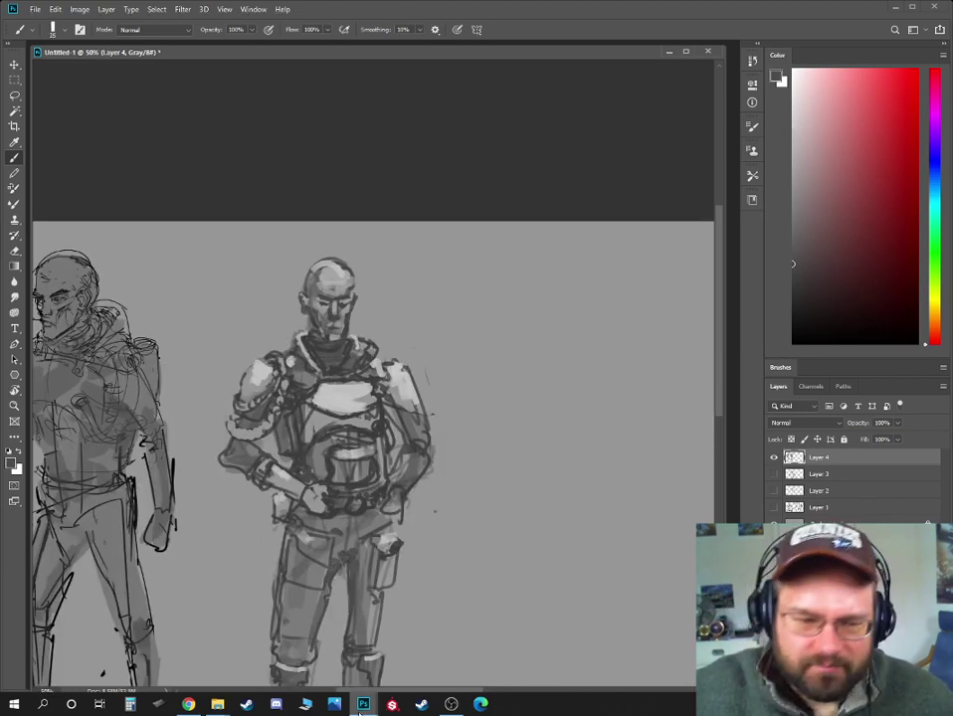
mouse_move(361, 708)
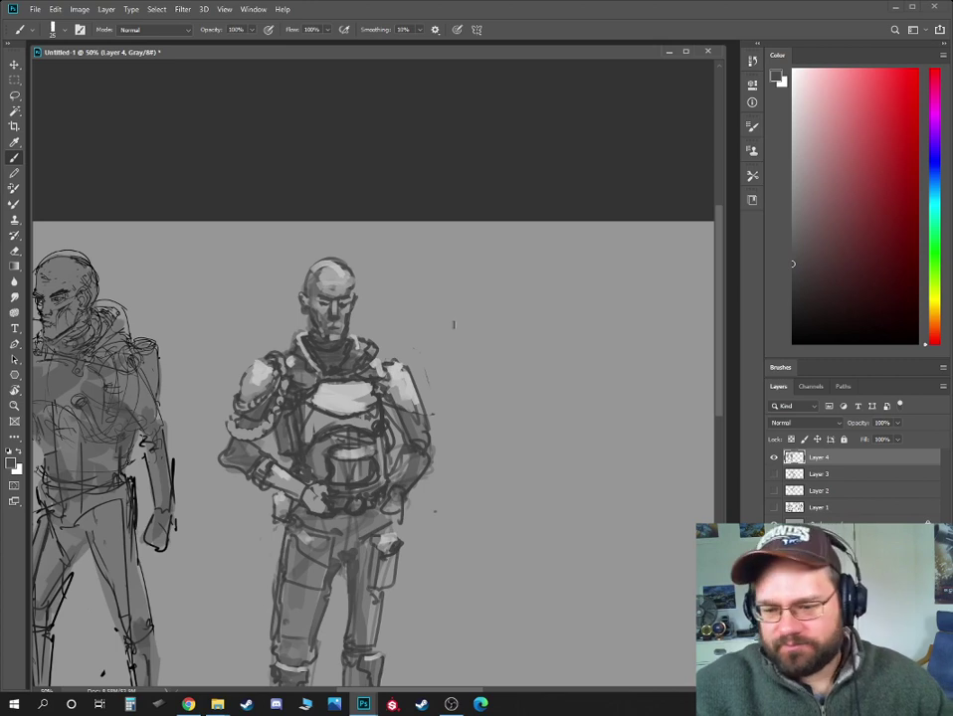
- Draw a dark grey check mark with a small plus beside the middle figure's head, using a size 15 brush
key(ctrl+minus)
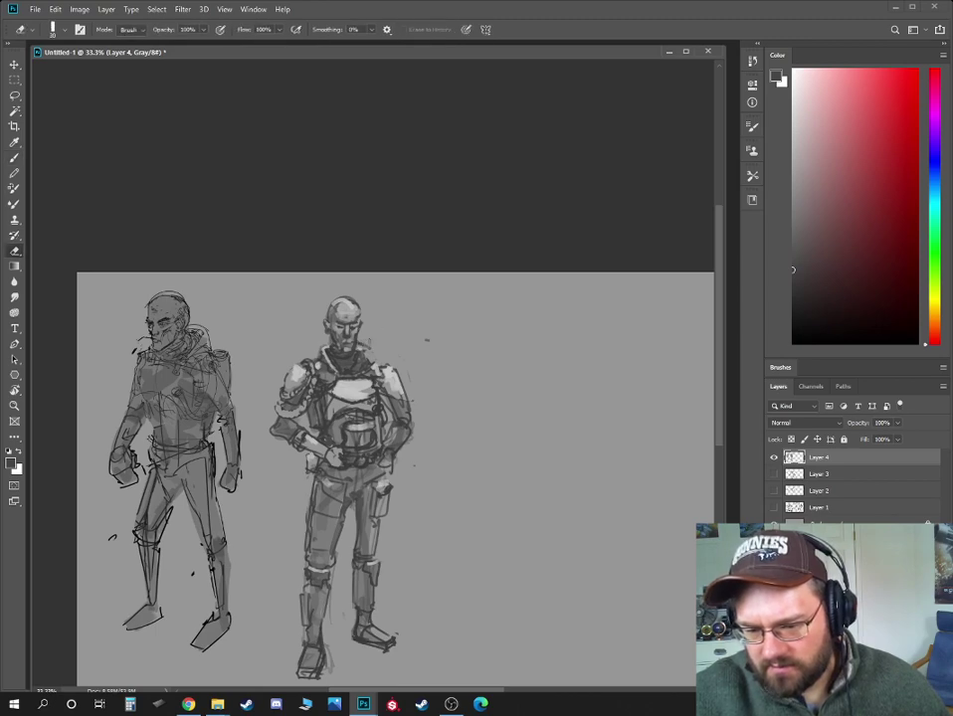
key(ctrl+minus)
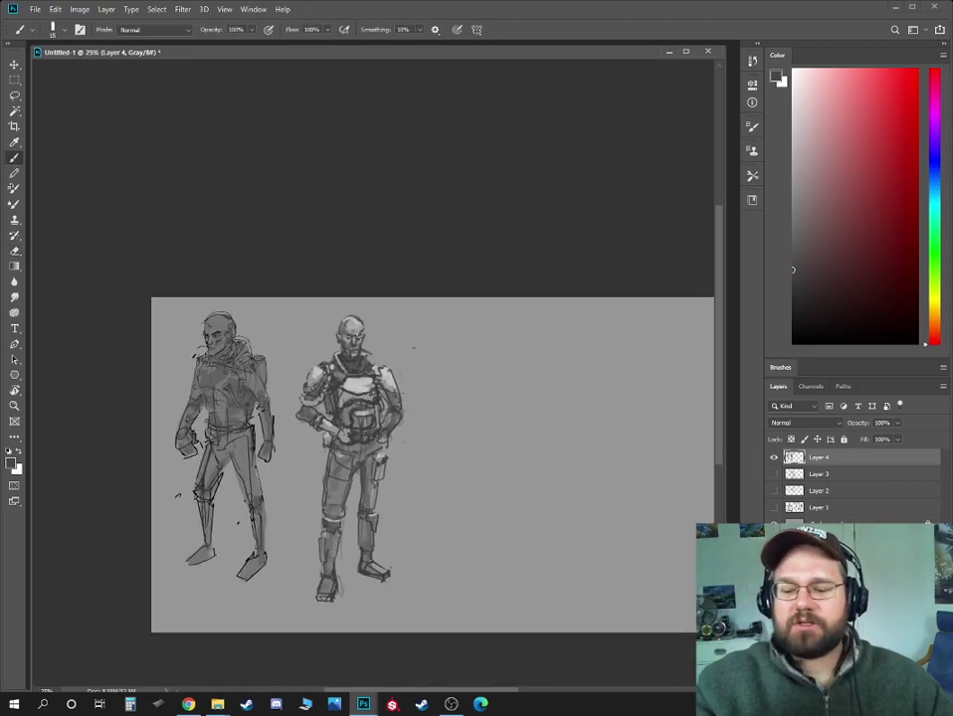
key(ctrl+plus)
key(ctrl+plus)
drag(428, 319, 395, 305)
key([)
mouse_move(355, 260)
mouse_down()
mouse_move(365, 277)
mouse_move(412, 228)
mouse_move(400, 261)
mouse_up()
drag(391, 256, 414, 254)
mouse_move(468, 545)
mouse_down()
mouse_move(551, 488)
mouse_move(570, 426)
mouse_up()
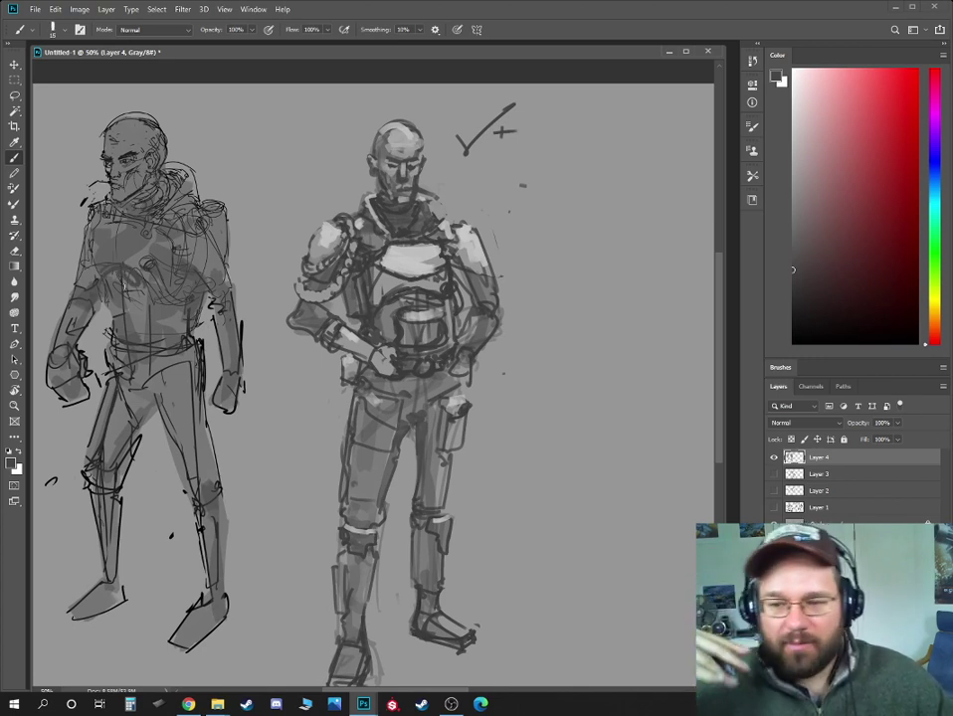
- Choose a darker grey and start a third figure in the empty canvas area with faint shoulder and centre marks
key(ctrl+minus)
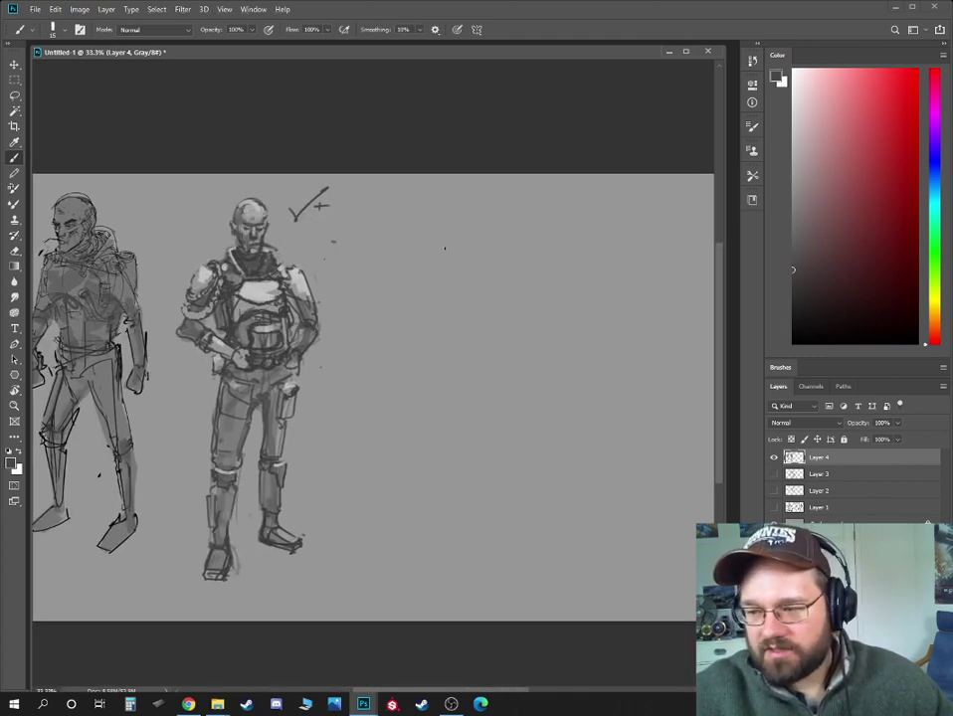
key(ctrl+plus)
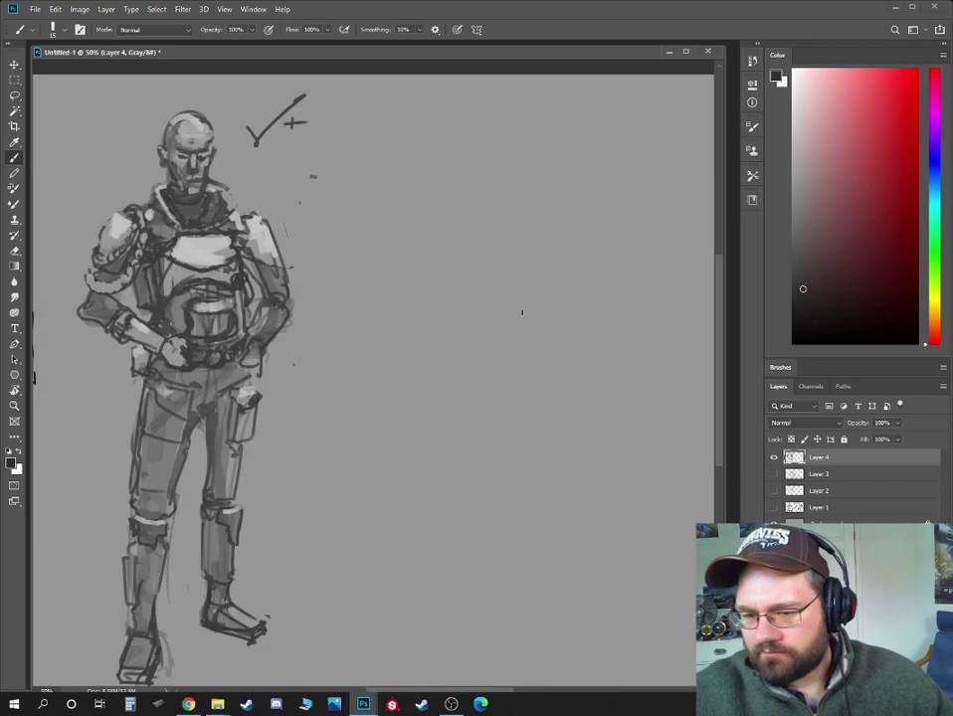
mouse_move(498, 274)
mouse_down()
mouse_move(465, 278)
mouse_move(458, 245)
mouse_up()
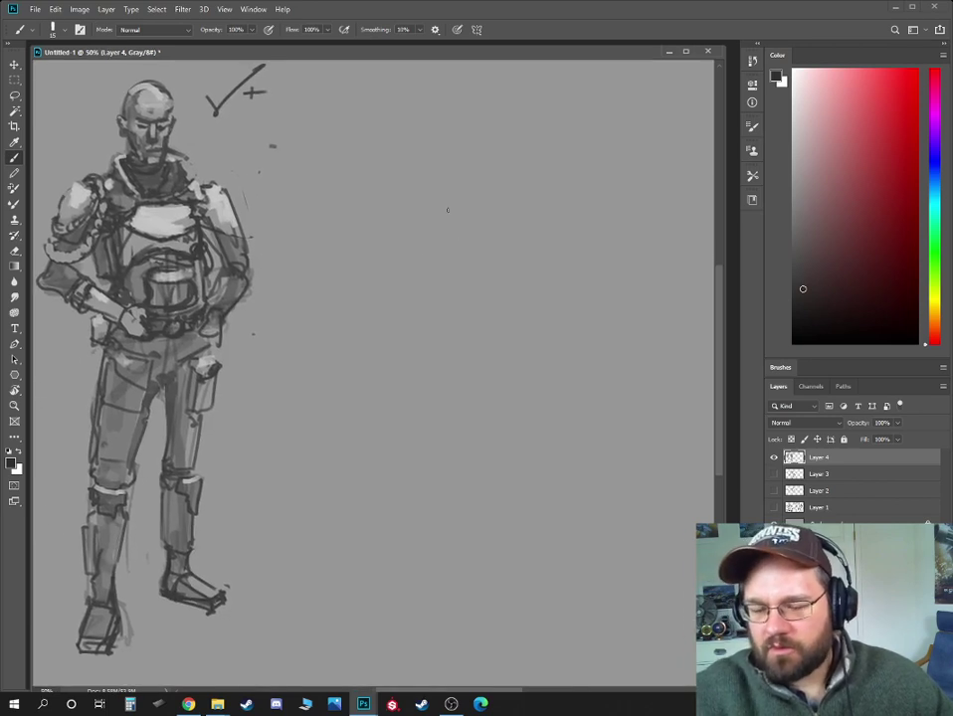
mouse_move(396, 225)
mouse_down()
mouse_move(439, 219)
mouse_move(431, 191)
mouse_up()
click(392, 216)
drag(414, 203, 424, 201)
drag(421, 275, 423, 286)
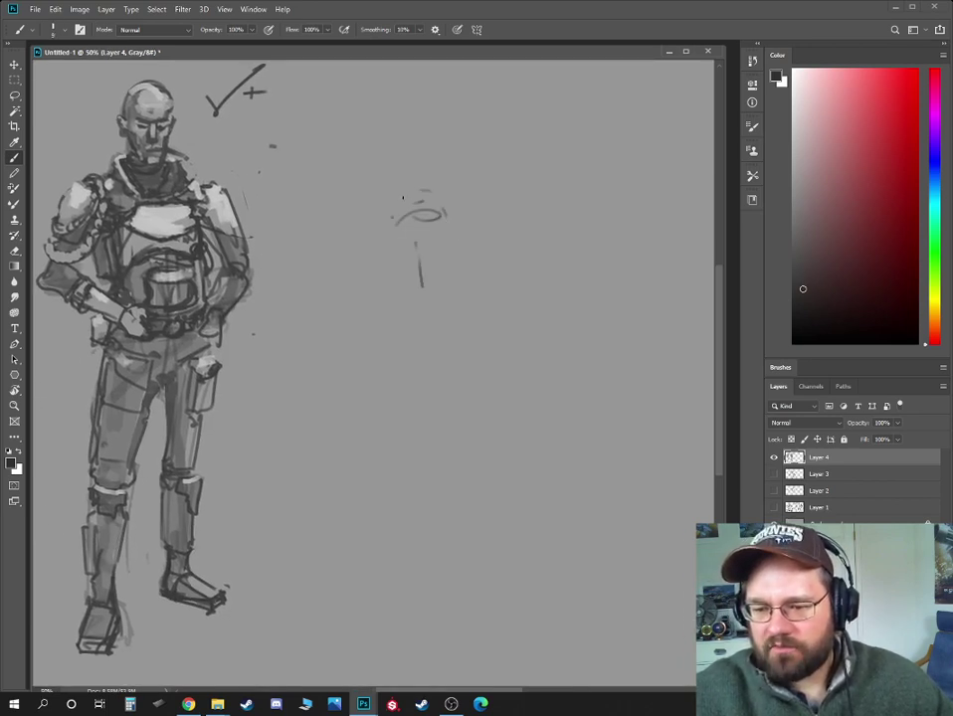
- Sketch the third figure's torso guides: shoulder line, round left-hand shoulder, vertical body lines and an elliptical waist
drag(420, 186, 417, 237)
mouse_move(388, 352)
mouse_down()
mouse_move(471, 360)
mouse_move(459, 381)
mouse_move(383, 396)
mouse_move(409, 366)
mouse_move(507, 369)
mouse_up()
drag(462, 369, 486, 382)
click(421, 391)
mouse_move(400, 360)
mouse_down()
mouse_move(439, 369)
mouse_move(454, 177)
mouse_up()
mouse_move(375, 194)
mouse_down()
mouse_move(497, 189)
mouse_move(514, 336)
mouse_up()
drag(488, 267, 494, 285)
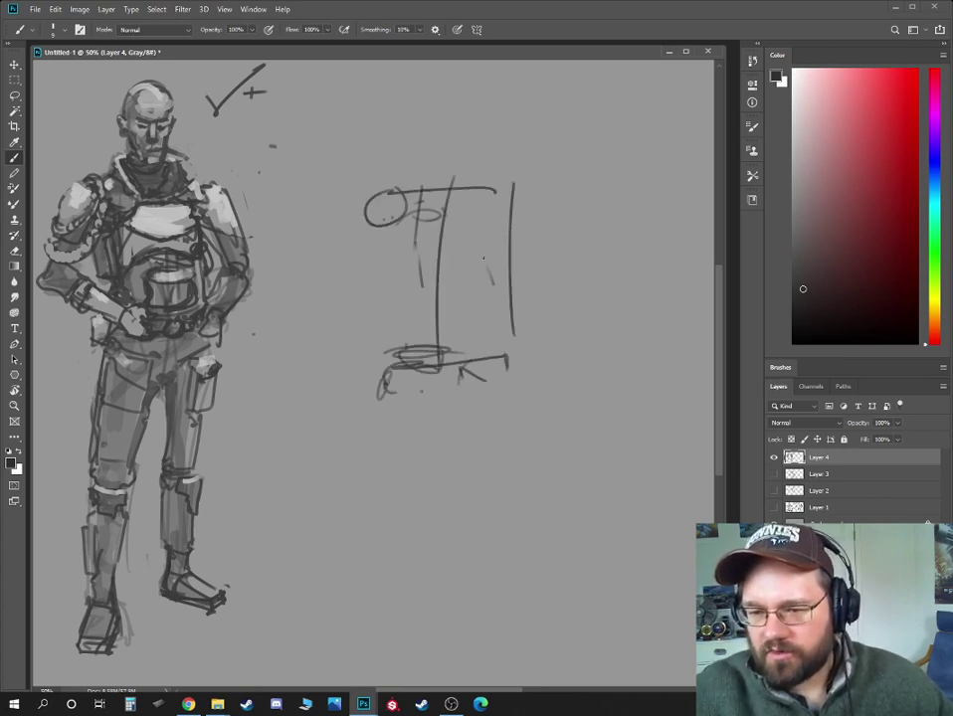
- Sketch the third figure's rounded head, jaw and neck above the torso, and add the shoulder blade and spine lines
scroll(458, 348, up, 3)
drag(438, 296, 438, 318)
mouse_move(412, 249)
mouse_down()
mouse_move(415, 293)
mouse_move(455, 261)
mouse_move(428, 221)
mouse_move(482, 234)
mouse_up()
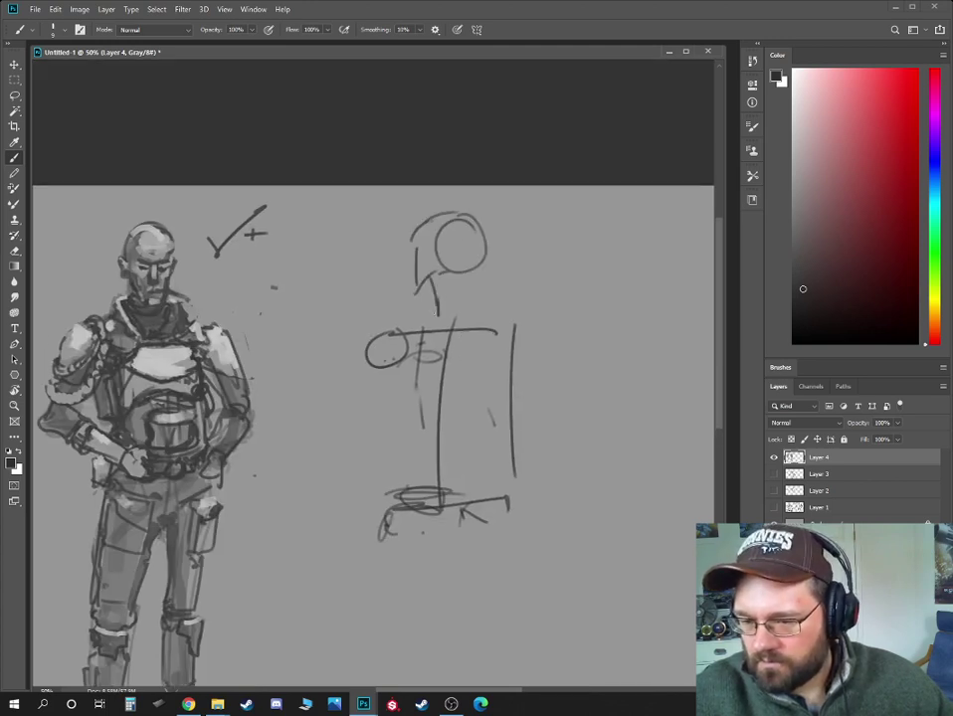
drag(439, 301, 479, 297)
mouse_move(473, 272)
mouse_down()
mouse_move(480, 297)
mouse_move(428, 328)
mouse_up()
drag(455, 321, 448, 373)
mouse_move(440, 374)
mouse_down()
mouse_move(428, 367)
mouse_move(456, 319)
mouse_move(497, 362)
mouse_move(500, 320)
mouse_move(479, 485)
mouse_up()
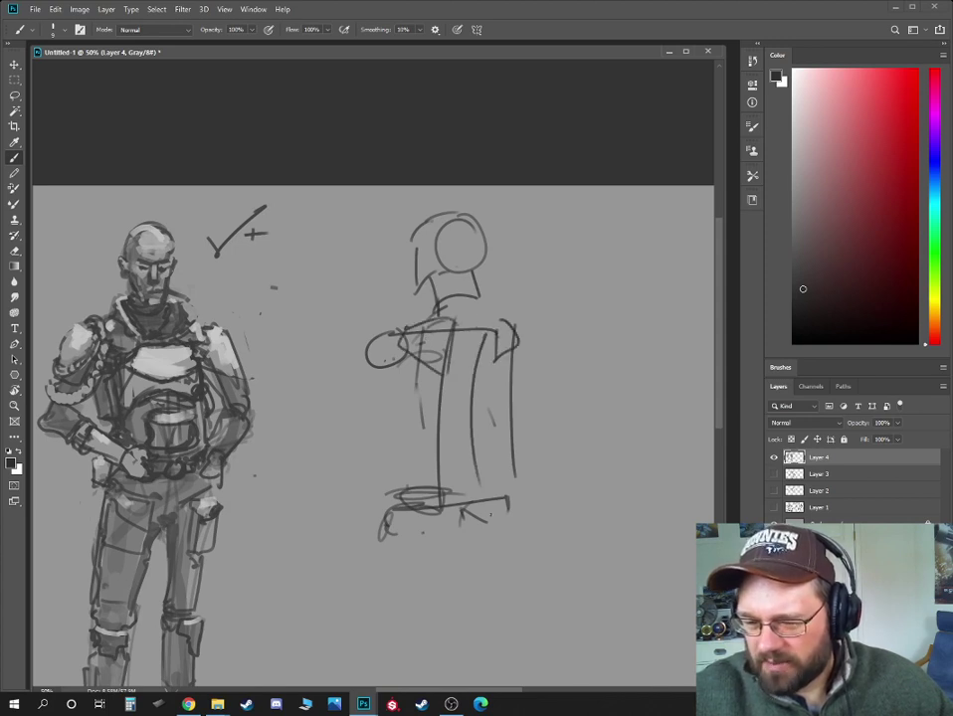
- Outline the kite-shaped upper back muscle from the neck across both shoulders to a point at mid-back
drag(469, 297, 491, 345)
mouse_move(469, 296)
mouse_down()
mouse_move(483, 324)
mouse_move(472, 418)
mouse_move(475, 411)
mouse_up()
drag(456, 409, 469, 416)
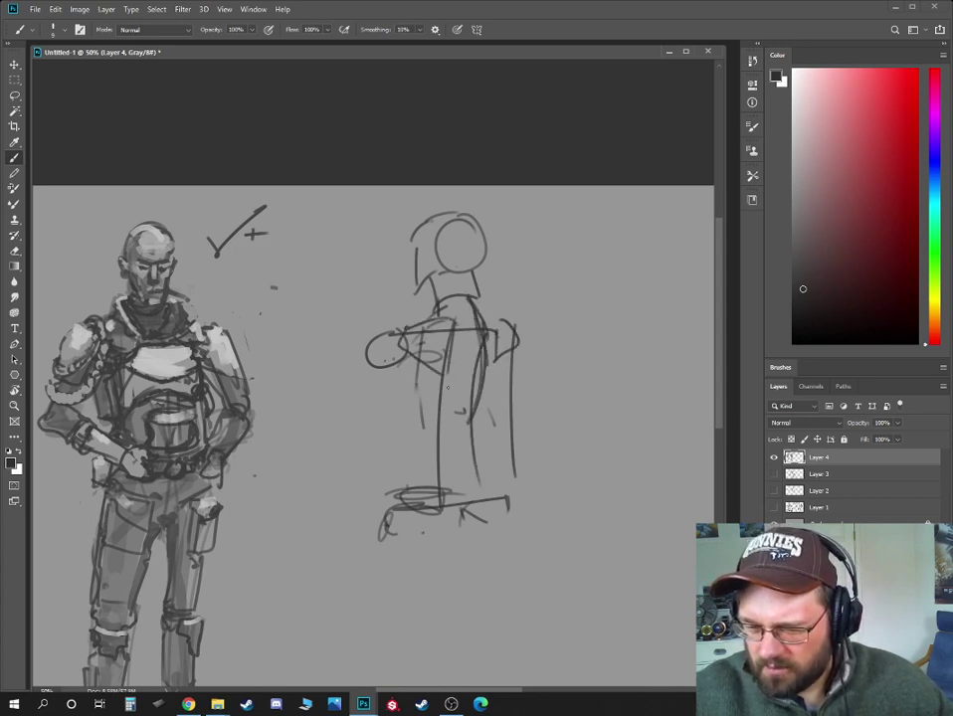
drag(401, 355, 467, 411)
drag(481, 402, 467, 421)
mouse_move(509, 376)
mouse_down()
mouse_move(517, 343)
mouse_move(460, 283)
mouse_move(403, 333)
mouse_up()
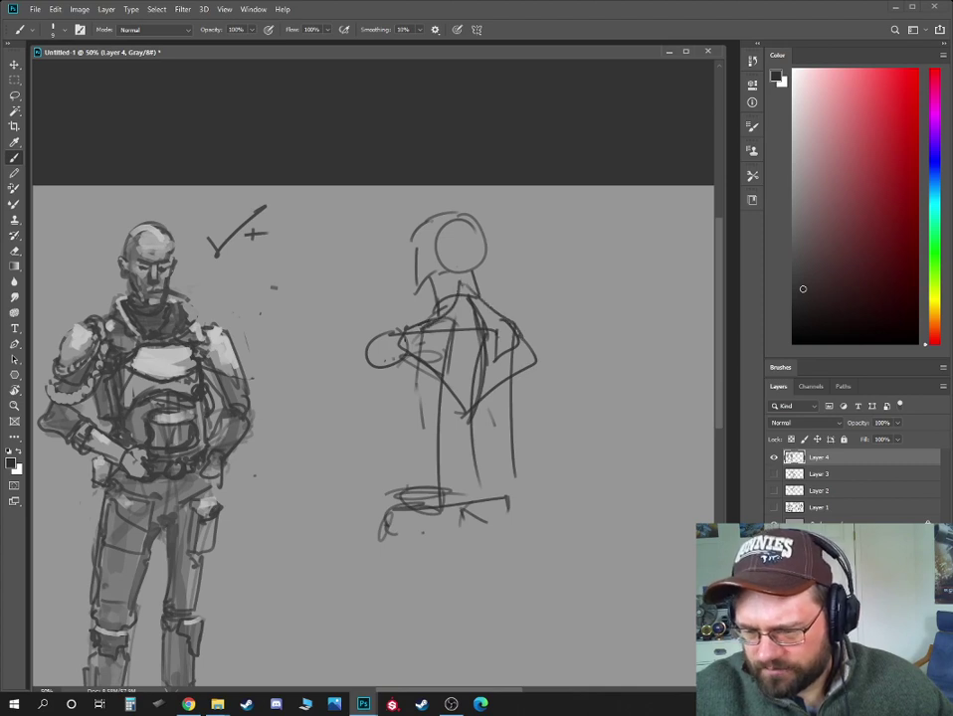
- Draw the left-hand side of the torso down to the waist and retrace the upper back muscle and shoulder line
drag(393, 378, 411, 483)
drag(412, 497, 440, 501)
mouse_move(427, 378)
mouse_down()
mouse_move(477, 429)
mouse_move(467, 424)
mouse_up()
drag(470, 423, 535, 359)
drag(406, 334, 523, 332)
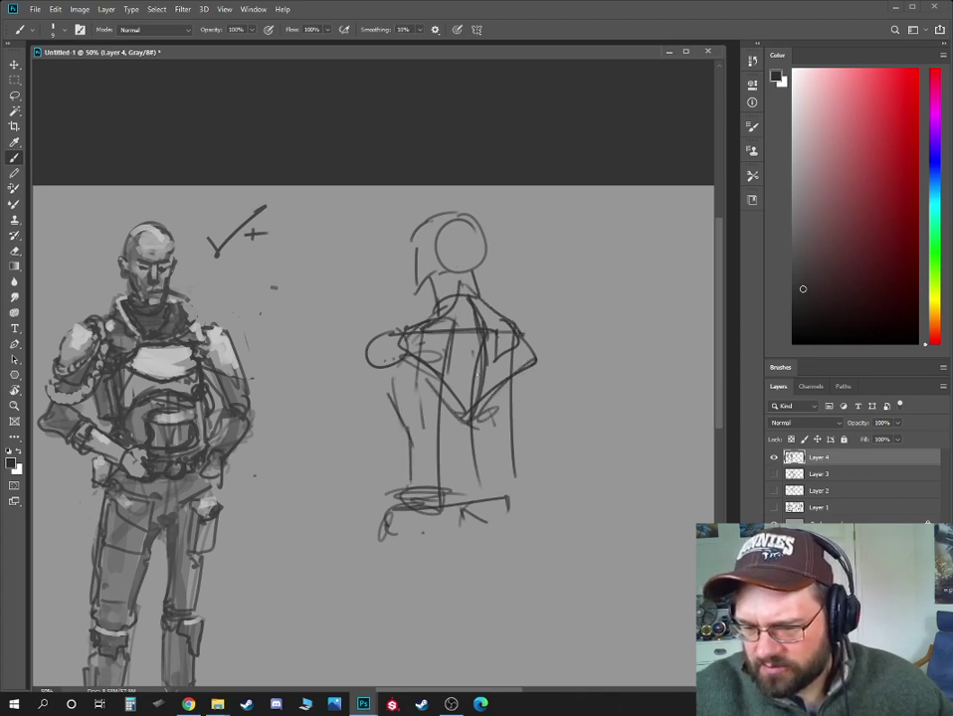
- Sketch the broad lower back muscles as a V running from both sides of the torso to the waist
mouse_move(420, 367)
mouse_down()
mouse_move(467, 373)
mouse_move(399, 407)
mouse_up()
mouse_move(395, 418)
mouse_down()
mouse_move(476, 495)
mouse_move(509, 454)
mouse_up()
drag(503, 439, 523, 375)
mouse_move(523, 375)
mouse_down()
mouse_move(529, 418)
mouse_move(468, 494)
mouse_up()
drag(481, 485, 478, 401)
drag(421, 441, 476, 488)
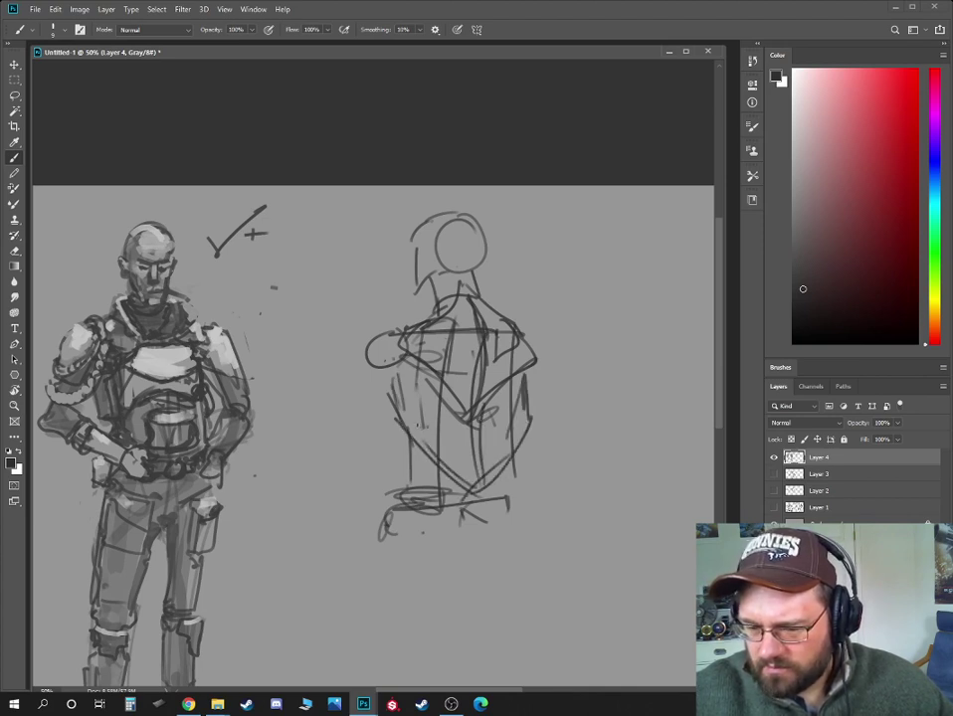
- Add curved rib and side muscle lines along the left-hand flank of the third figure
drag(401, 406, 468, 445)
mouse_move(413, 398)
mouse_down()
mouse_move(458, 429)
mouse_move(471, 424)
mouse_up()
mouse_move(396, 406)
mouse_down()
mouse_move(421, 407)
mouse_move(413, 418)
mouse_up()
mouse_move(416, 414)
mouse_down()
mouse_move(422, 458)
mouse_move(419, 436)
mouse_up()
mouse_move(402, 418)
mouse_down()
mouse_move(420, 429)
mouse_move(420, 456)
mouse_move(410, 452)
mouse_move(403, 428)
mouse_move(404, 501)
mouse_move(423, 480)
mouse_move(385, 373)
mouse_up()
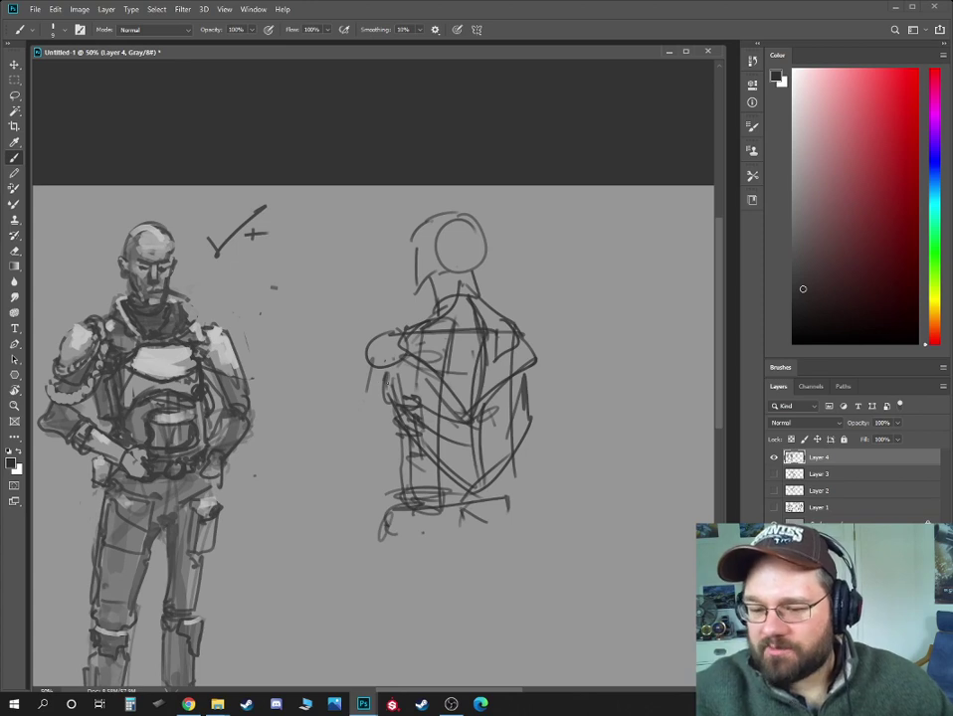
- Sketch the third figure's left-hand upper arm, elbow and the start of its raised forearm
drag(398, 379, 367, 403)
drag(376, 341, 356, 388)
mouse_move(346, 403)
mouse_down()
mouse_move(364, 404)
mouse_move(361, 455)
mouse_move(344, 437)
mouse_up()
drag(350, 445, 332, 456)
drag(343, 403, 346, 423)
mouse_move(331, 366)
mouse_down()
mouse_move(342, 405)
mouse_move(341, 342)
mouse_move(357, 374)
mouse_up()
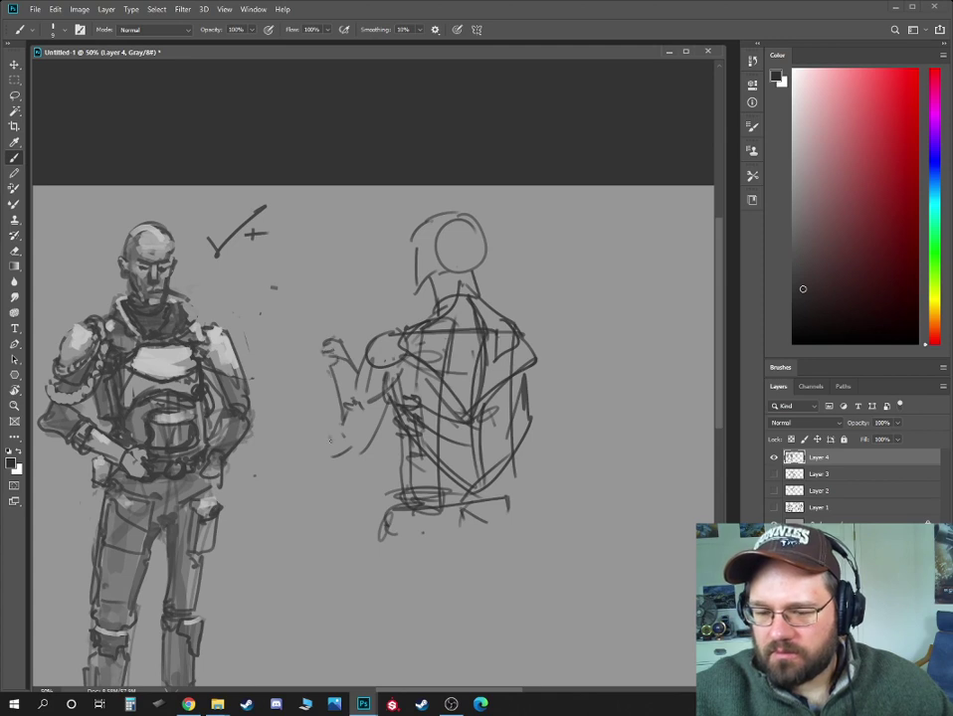
- Extend the raised forearm and sketch its hand with one finger pointing upward
mouse_move(332, 441)
mouse_down()
mouse_move(327, 365)
mouse_move(356, 393)
mouse_up()
mouse_move(342, 362)
mouse_down()
mouse_move(334, 343)
mouse_move(315, 343)
mouse_up()
mouse_move(324, 343)
mouse_down()
mouse_move(308, 360)
mouse_move(322, 366)
mouse_up()
mouse_move(310, 347)
mouse_down()
mouse_move(314, 330)
mouse_move(332, 338)
mouse_move(330, 325)
mouse_up()
drag(326, 322, 339, 320)
drag(339, 320, 332, 345)
drag(335, 320, 336, 311)
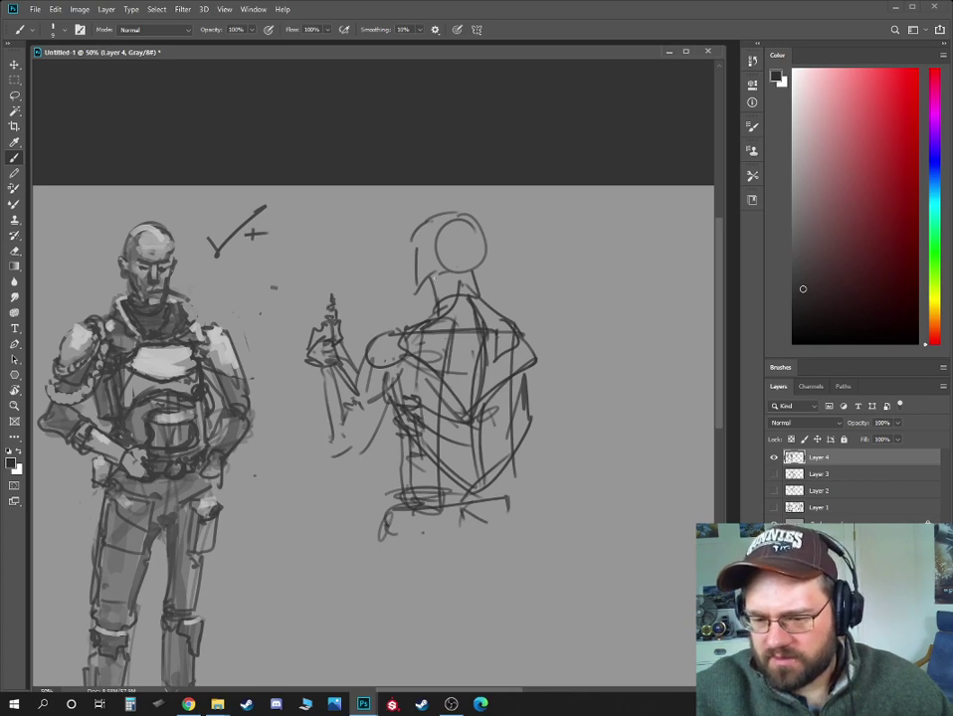
- Firm up the raised arm's forearm and elbow outlines, and define the head's face profile and ear
drag(350, 384, 356, 394)
mouse_move(356, 394)
mouse_down()
mouse_move(329, 458)
mouse_move(348, 467)
mouse_up()
drag(348, 468, 392, 386)
drag(385, 400, 345, 439)
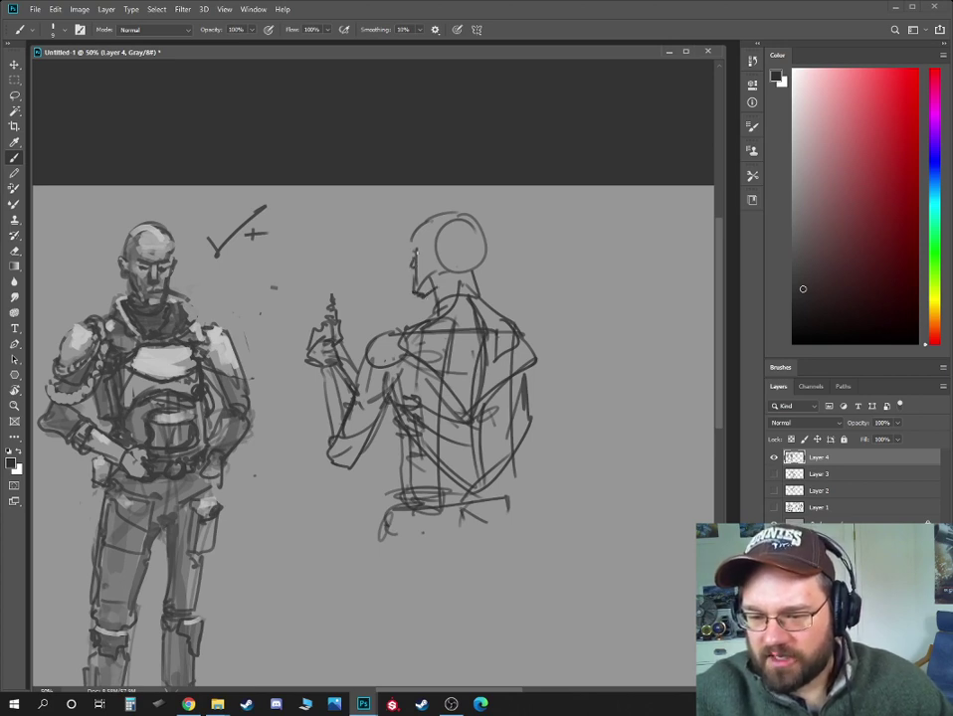
mouse_move(425, 215)
mouse_down()
mouse_move(469, 210)
mouse_move(474, 265)
mouse_move(438, 269)
mouse_up()
drag(432, 248, 431, 265)
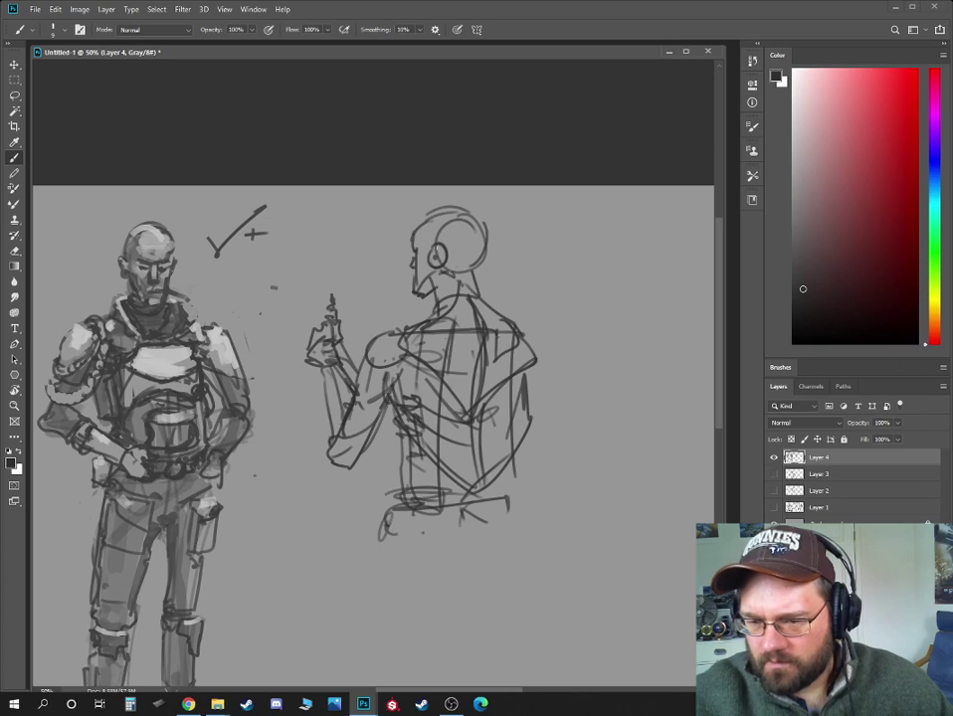
- Sketch the right-hand neck and shoulder, and add a backpack with a narrow vertical centre panel on the back
mouse_move(448, 245)
mouse_down()
mouse_move(464, 321)
mouse_move(502, 314)
mouse_move(522, 333)
mouse_up()
drag(484, 287, 537, 363)
mouse_move(541, 398)
mouse_down()
mouse_move(552, 404)
mouse_move(512, 398)
mouse_up()
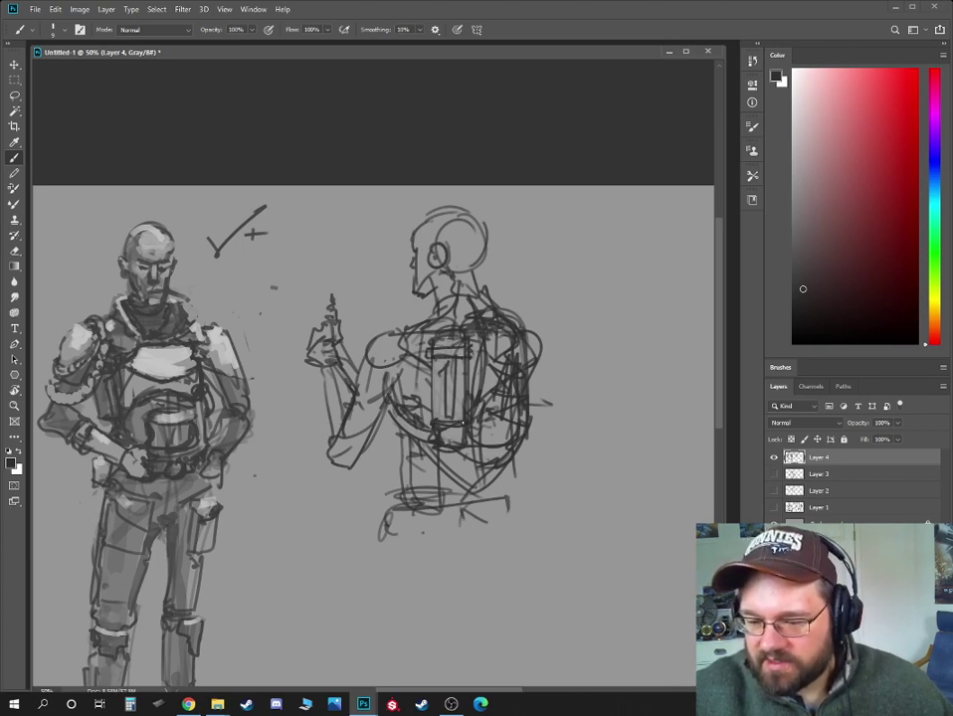
drag(455, 365, 454, 418)
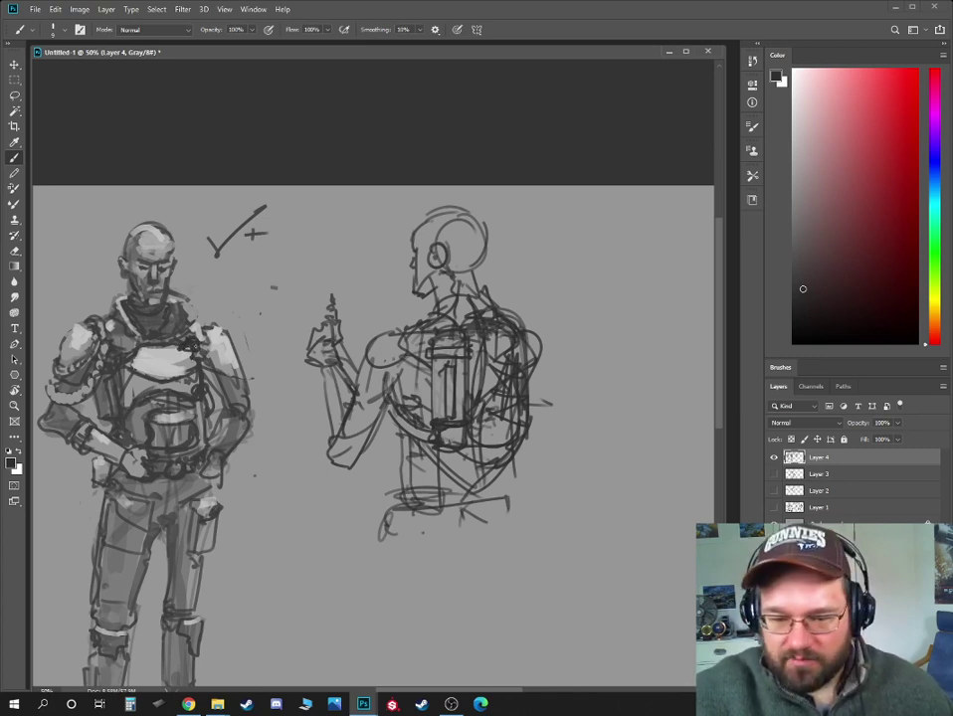
- Extend the third figure's torso downward with side lines at the waist, reaching the belt
key(e)
key(b)
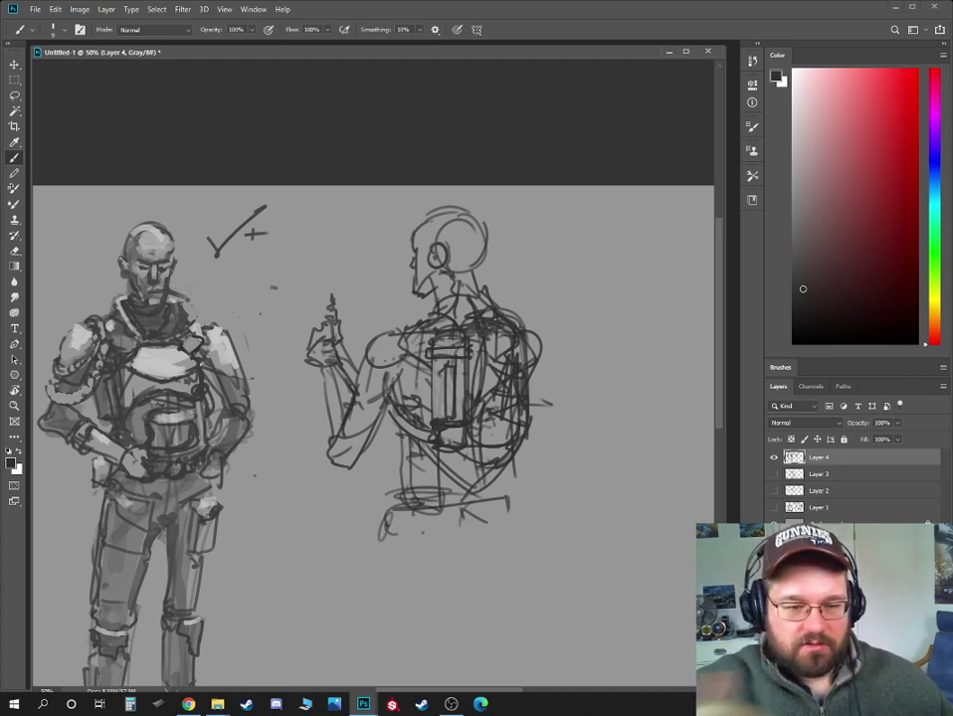
mouse_move(483, 484)
mouse_down()
mouse_move(458, 392)
mouse_move(484, 410)
mouse_move(485, 427)
mouse_up()
drag(484, 417, 472, 430)
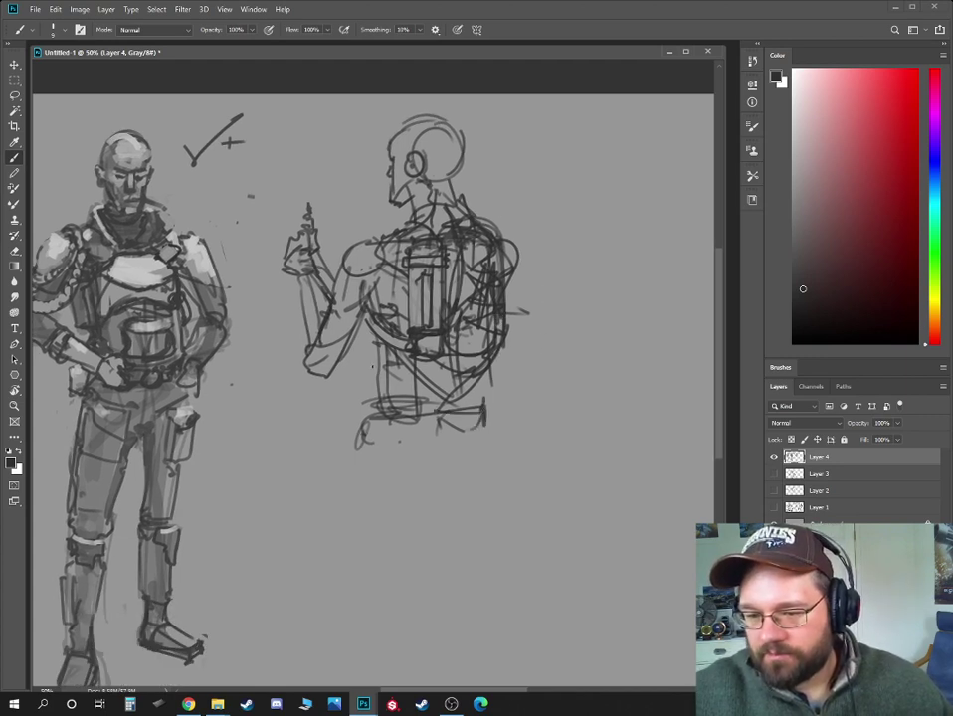
drag(373, 362, 377, 413)
drag(379, 421, 376, 435)
drag(438, 363, 438, 412)
- Rough in the third figure's hips below the belt, with both side contours and a curved lower edge
drag(363, 428, 376, 477)
drag(422, 428, 437, 467)
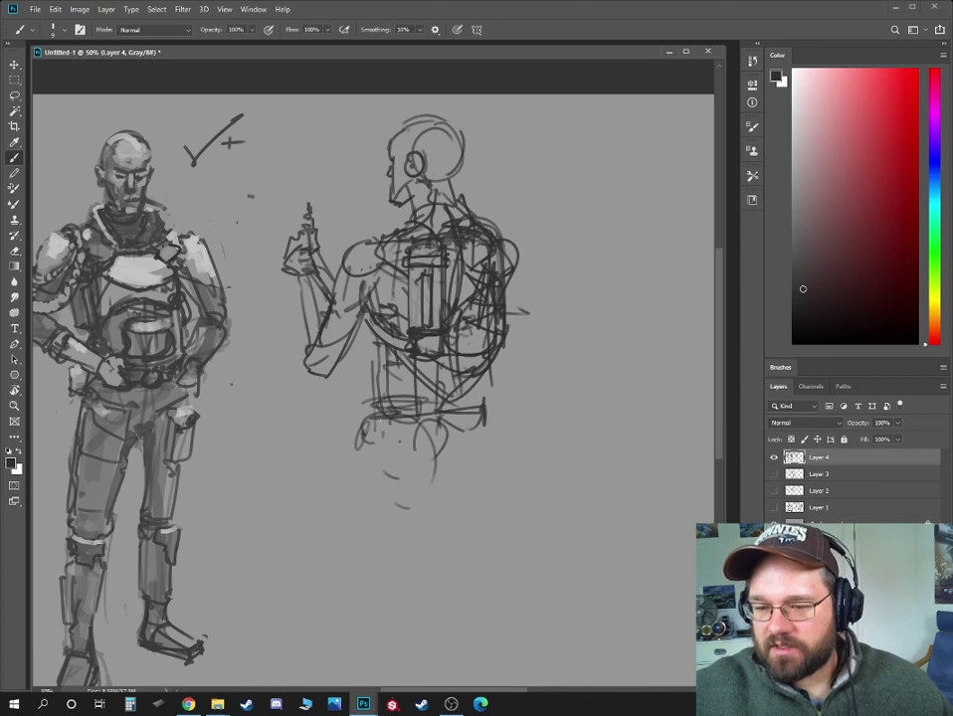
mouse_move(373, 472)
mouse_down()
mouse_move(393, 502)
mouse_move(490, 490)
mouse_up()
drag(483, 418, 471, 465)
drag(477, 458, 474, 482)
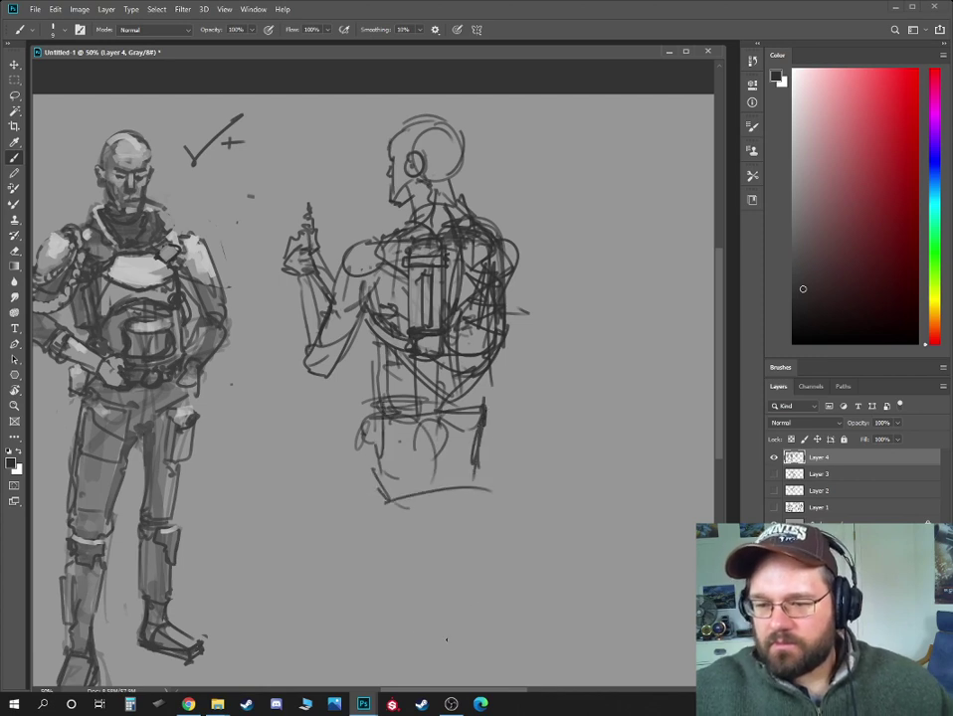
- Erase the tangled lines on the third figure's right-hand shoulder blade and redraw the backpack's right-hand edge
mouse_move(475, 529)
mouse_down()
mouse_move(450, 513)
mouse_move(448, 551)
mouse_up()
key(e)
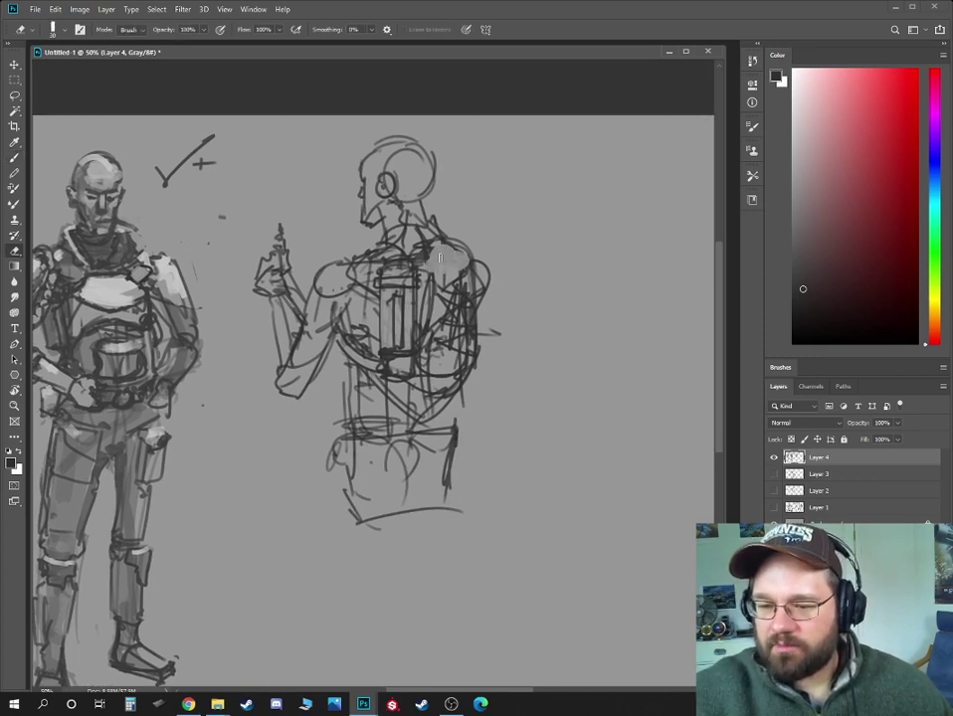
key(b)
drag(468, 277, 441, 386)
key(e)
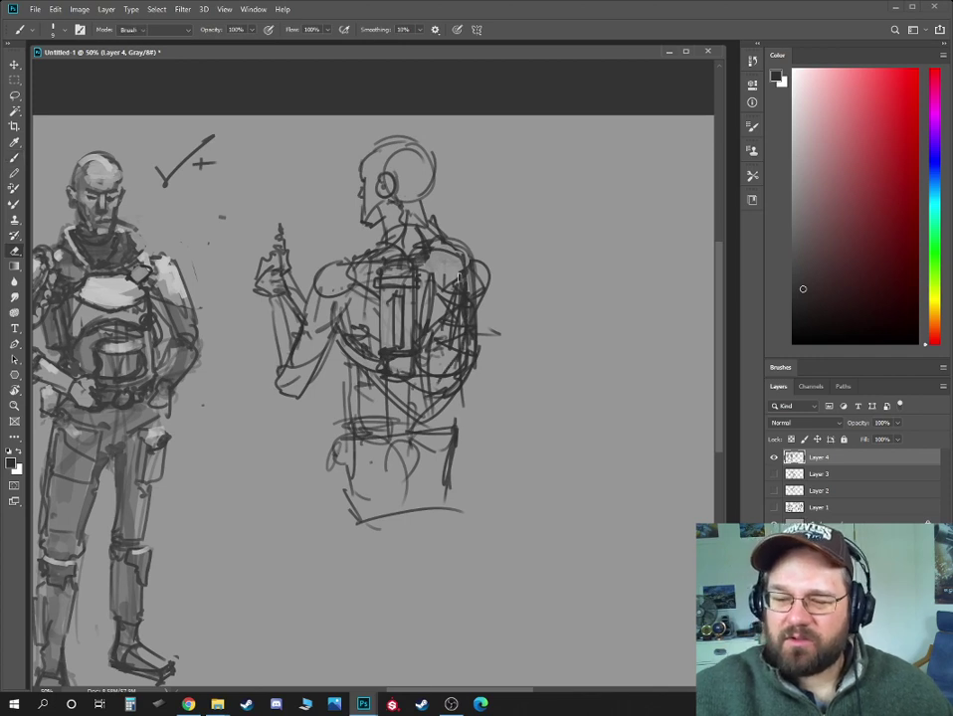
mouse_move(461, 276)
mouse_down()
mouse_move(465, 355)
mouse_move(471, 281)
mouse_up()
key(b)
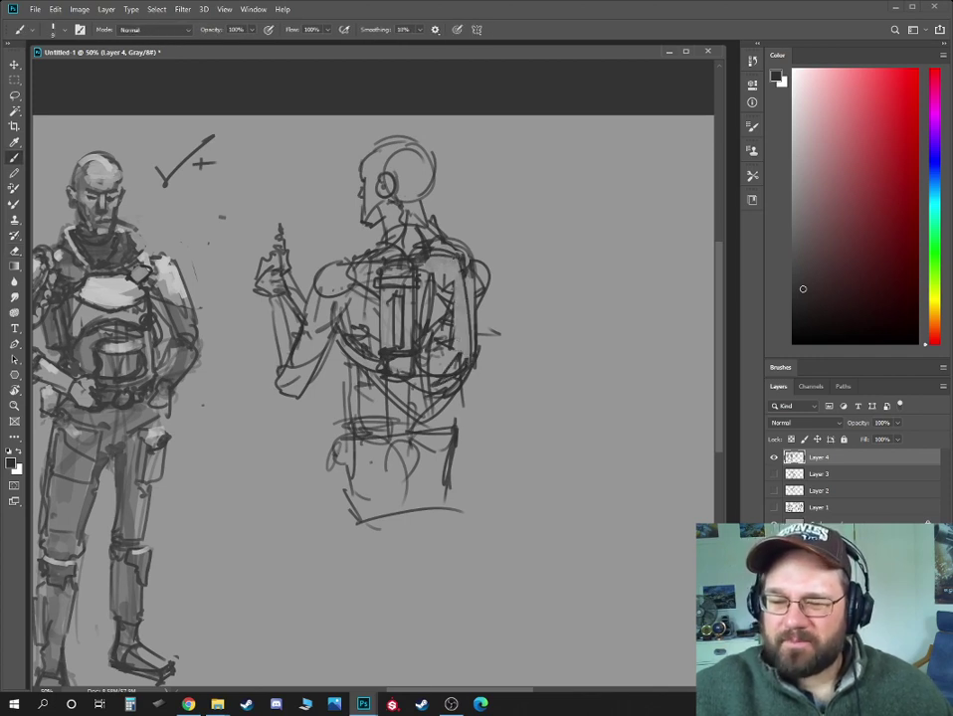
- Block in the third figure's left-hand thigh with inner and outer lines ending at a curved knee line
scroll(443, 530, down, 3)
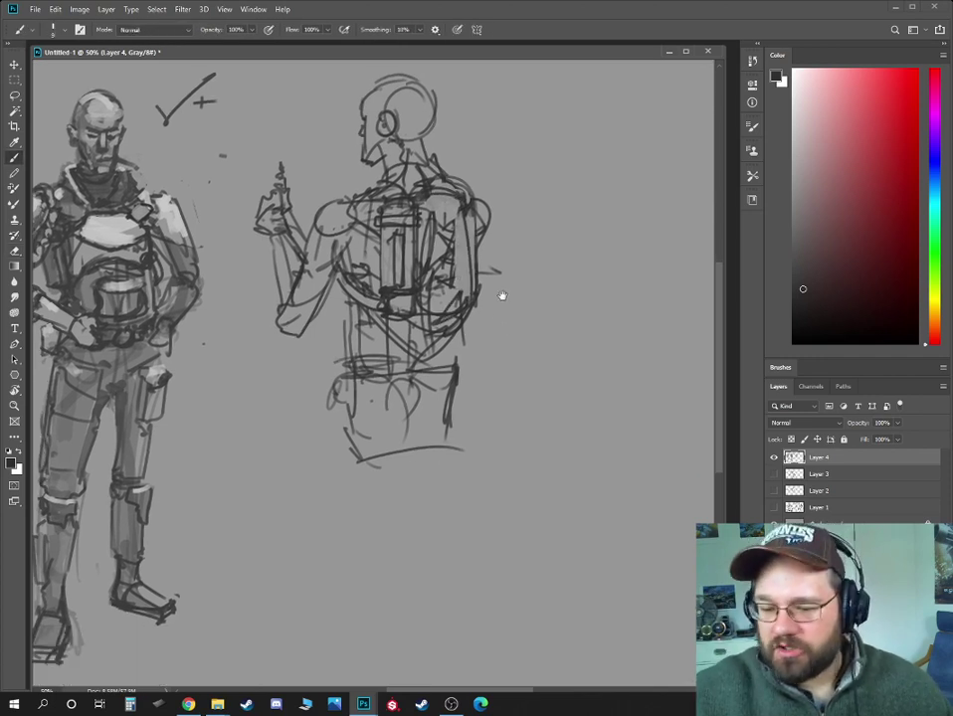
drag(336, 438, 344, 543)
mouse_move(349, 576)
mouse_down()
mouse_move(372, 585)
mouse_move(417, 567)
mouse_up()
mouse_move(398, 444)
mouse_down()
mouse_move(448, 554)
mouse_move(447, 531)
mouse_up()
click(418, 478)
key(e)
key(b)
mouse_move(338, 442)
mouse_down()
mouse_move(356, 577)
mouse_move(366, 567)
mouse_up()
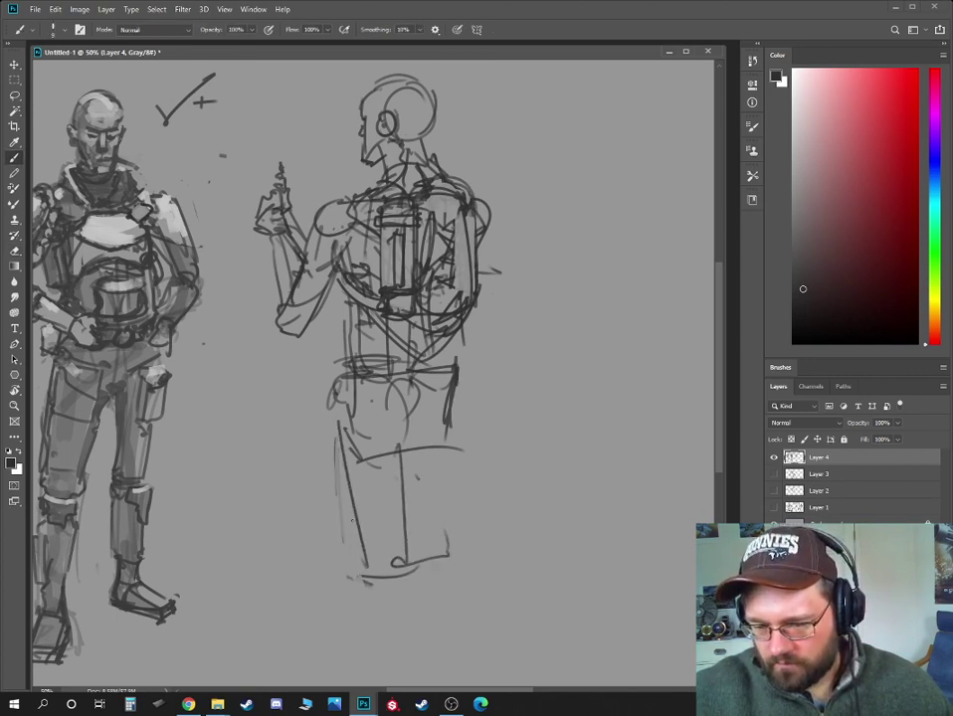
- Outline the third figure's right-hand thigh from the hip down to the knee
mouse_move(347, 503)
mouse_down()
mouse_move(408, 536)
mouse_move(404, 491)
mouse_up()
drag(453, 417, 459, 437)
drag(467, 544, 423, 542)
mouse_move(437, 550)
mouse_down()
mouse_move(471, 545)
mouse_move(419, 444)
mouse_move(444, 528)
mouse_up()
mouse_move(444, 538)
mouse_down()
mouse_move(487, 527)
mouse_move(464, 447)
mouse_up()
mouse_move(463, 446)
mouse_down()
mouse_move(454, 393)
mouse_move(410, 413)
mouse_up()
- Define the third figure's seat and hip sides, and strengthen the left-hand leg's outer line into the calf
mouse_move(447, 422)
mouse_down()
mouse_move(384, 423)
mouse_move(391, 382)
mouse_move(407, 398)
mouse_up()
drag(364, 443, 379, 468)
drag(379, 468, 450, 426)
drag(429, 377, 424, 429)
drag(423, 404, 415, 432)
mouse_move(457, 389)
mouse_down()
mouse_move(464, 447)
mouse_move(451, 439)
mouse_up()
drag(453, 438, 449, 340)
mouse_move(340, 378)
mouse_down()
mouse_move(330, 416)
mouse_move(322, 409)
mouse_move(347, 504)
mouse_up()
drag(367, 571, 373, 633)
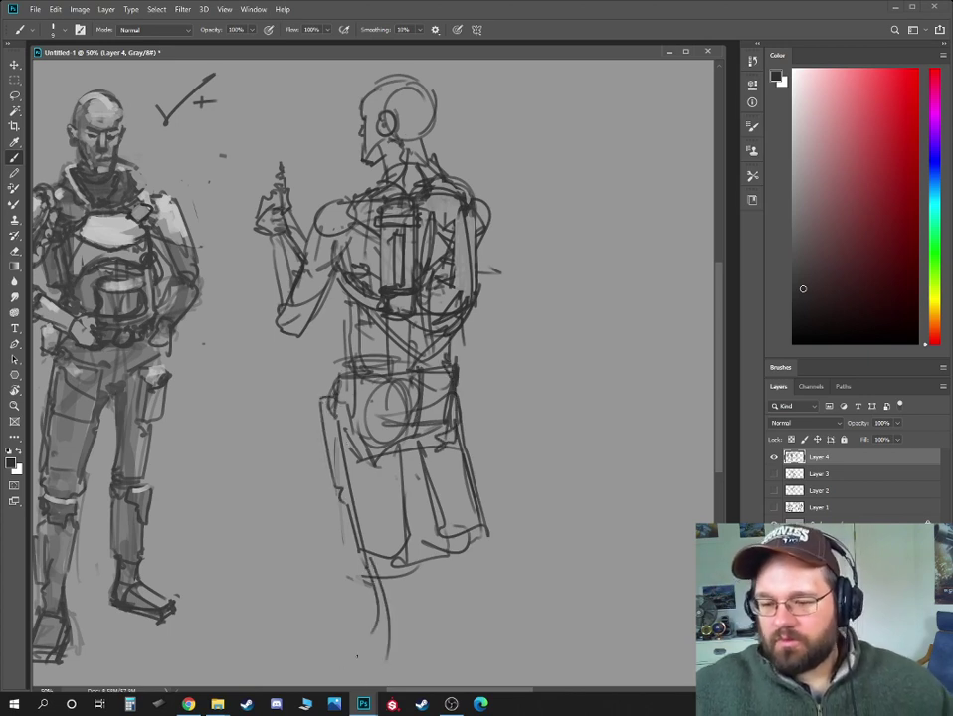
- Select the whole third figure, scale it down to about 77%, and reposition it level with the second figure
key(ctrl+minus)
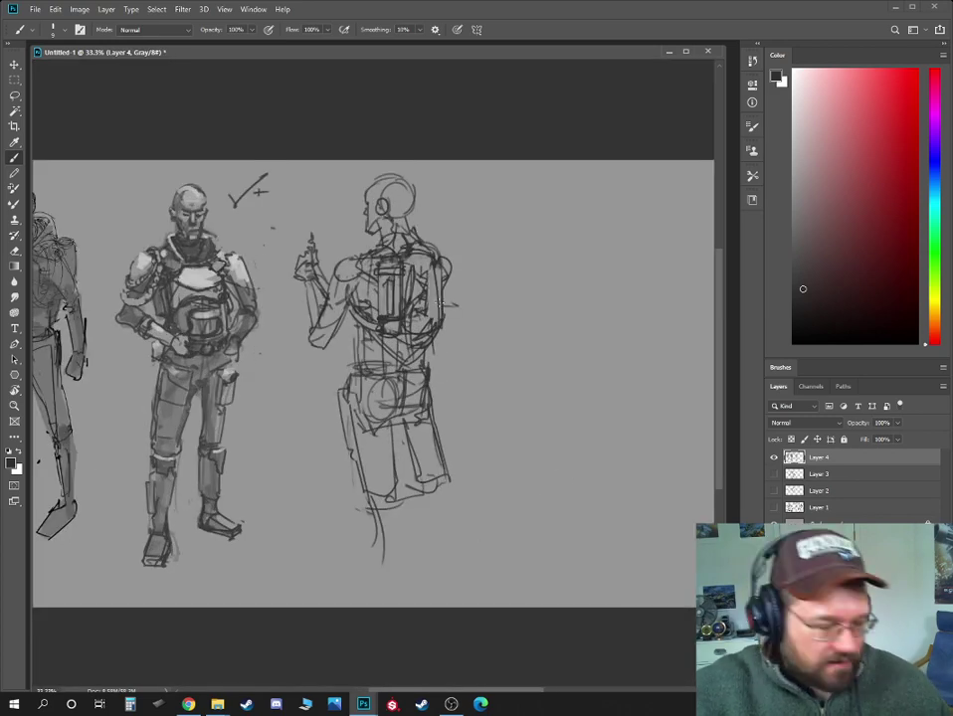
key(l)
mouse_move(353, 175)
mouse_down()
mouse_move(299, 214)
mouse_move(375, 621)
mouse_move(358, 171)
mouse_up()
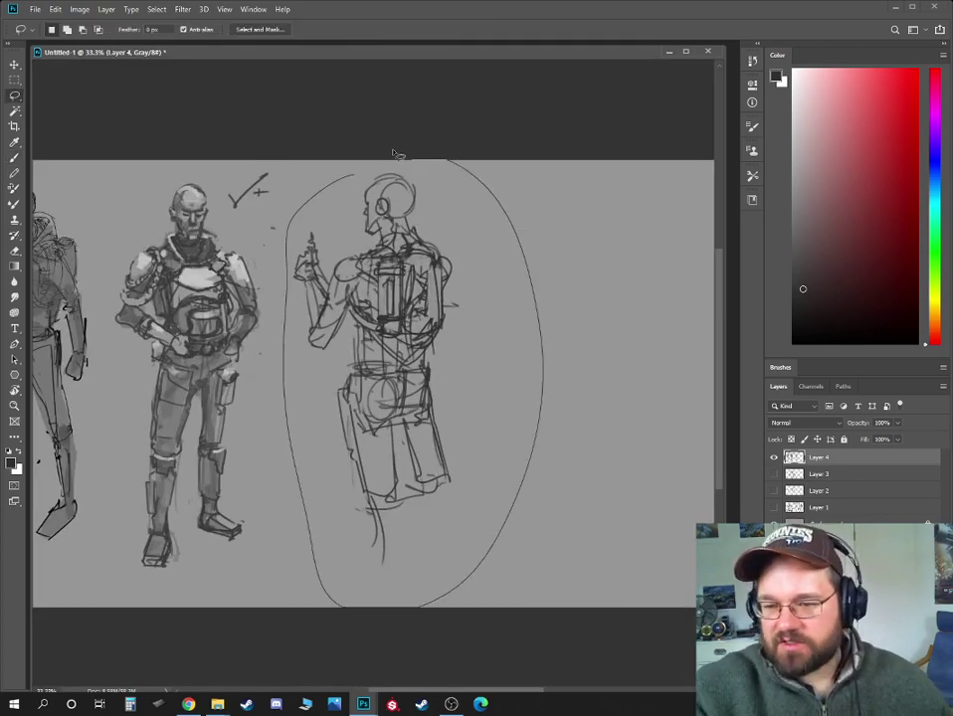
key(ctrl+t)
drag(527, 155, 471, 239)
drag(400, 402, 416, 332)
drag(509, 176, 500, 189)
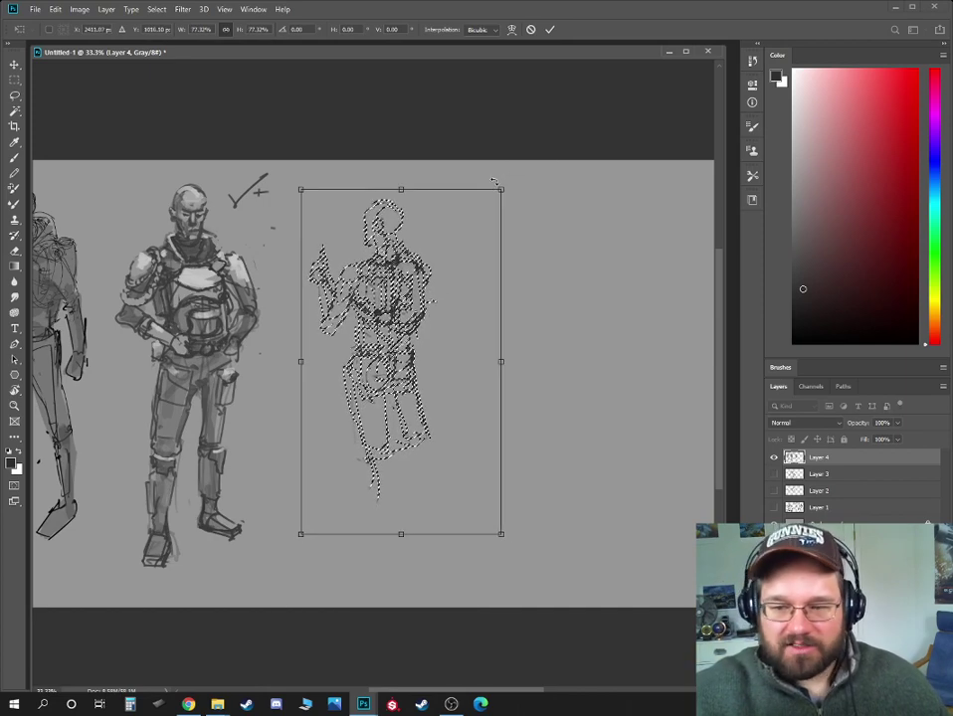
click(551, 31)
key(v)
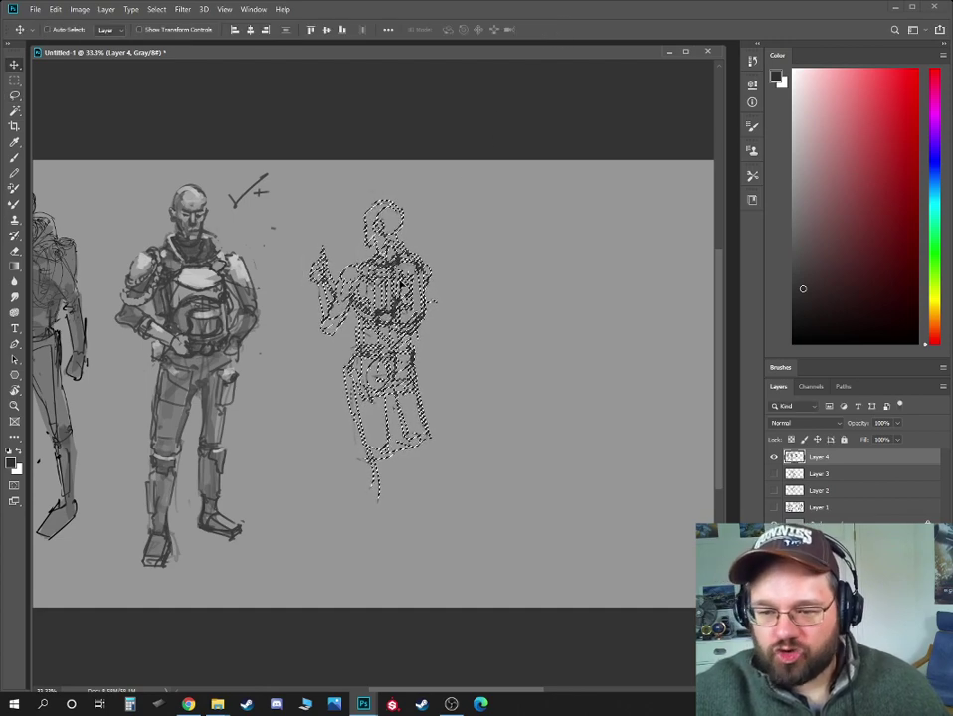
drag(418, 282, 422, 270)
key(ctrl+d)
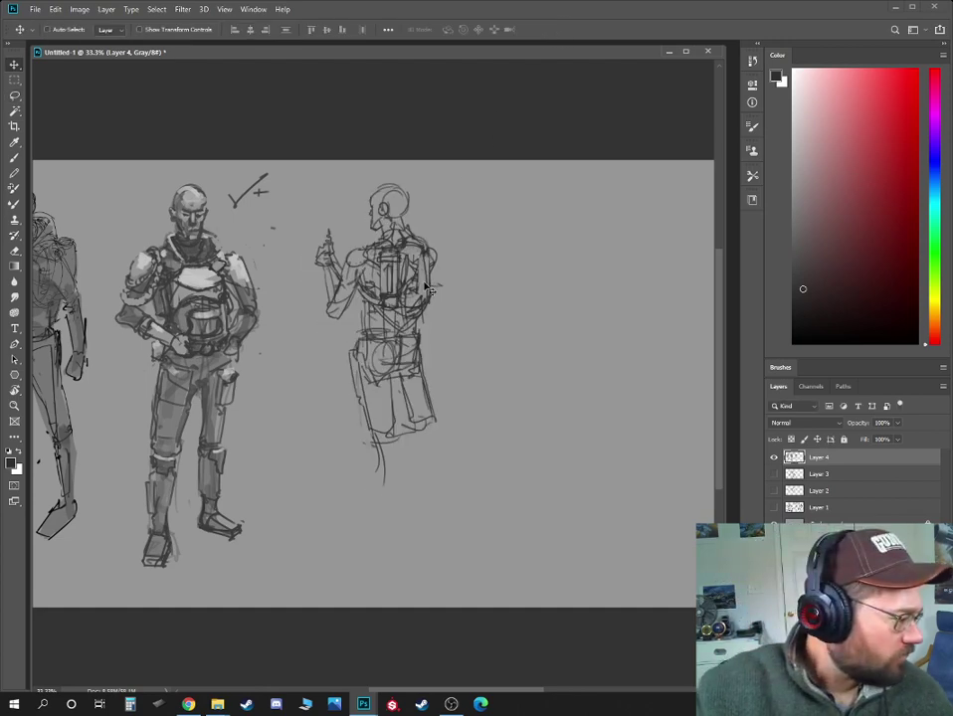
- Sketch the third figure's left-hand lower leg to the ankle and an oval for the right-hand calf
key(ctrl+plus)
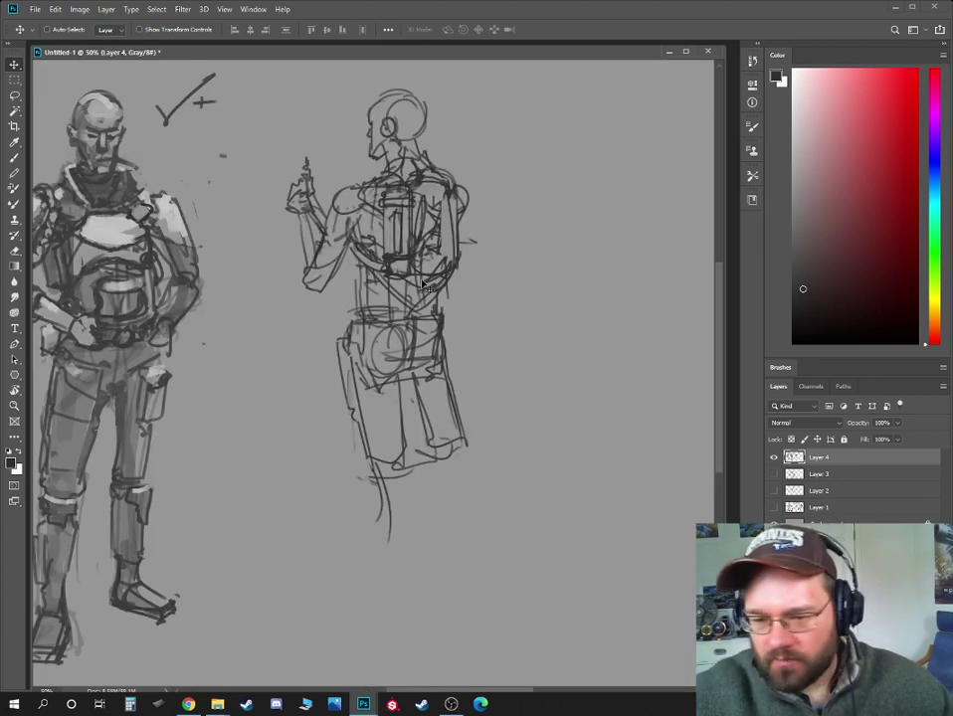
scroll(477, 378, down, 3)
key(e)
key(b)
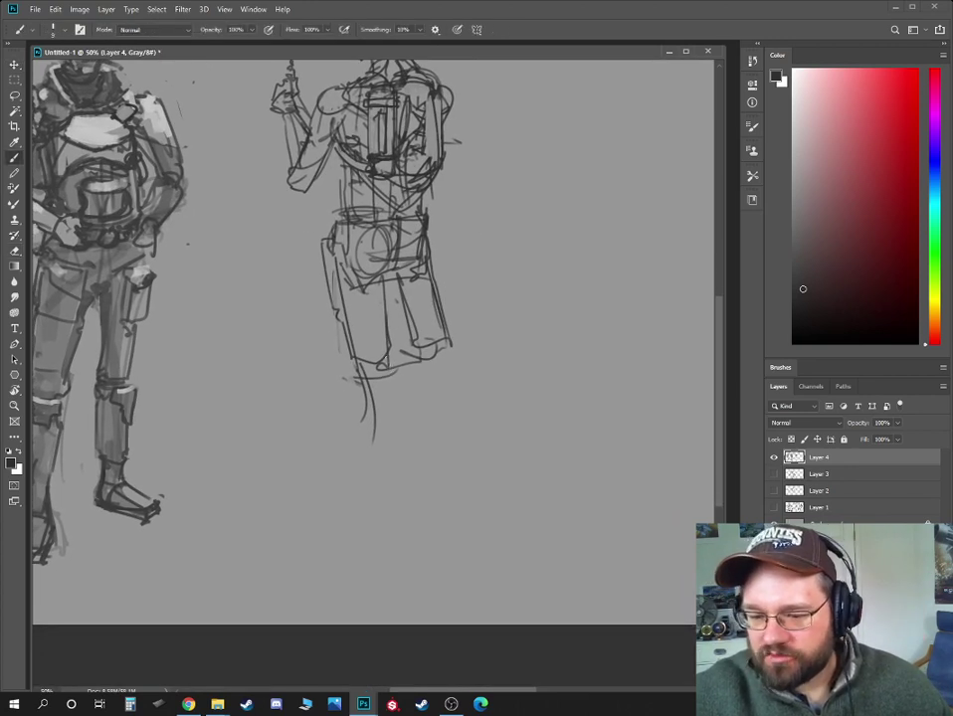
mouse_move(392, 384)
mouse_down()
mouse_move(383, 458)
mouse_move(363, 411)
mouse_move(383, 486)
mouse_up()
mouse_move(378, 491)
mouse_down()
mouse_move(385, 496)
mouse_move(395, 443)
mouse_up()
drag(397, 396, 395, 447)
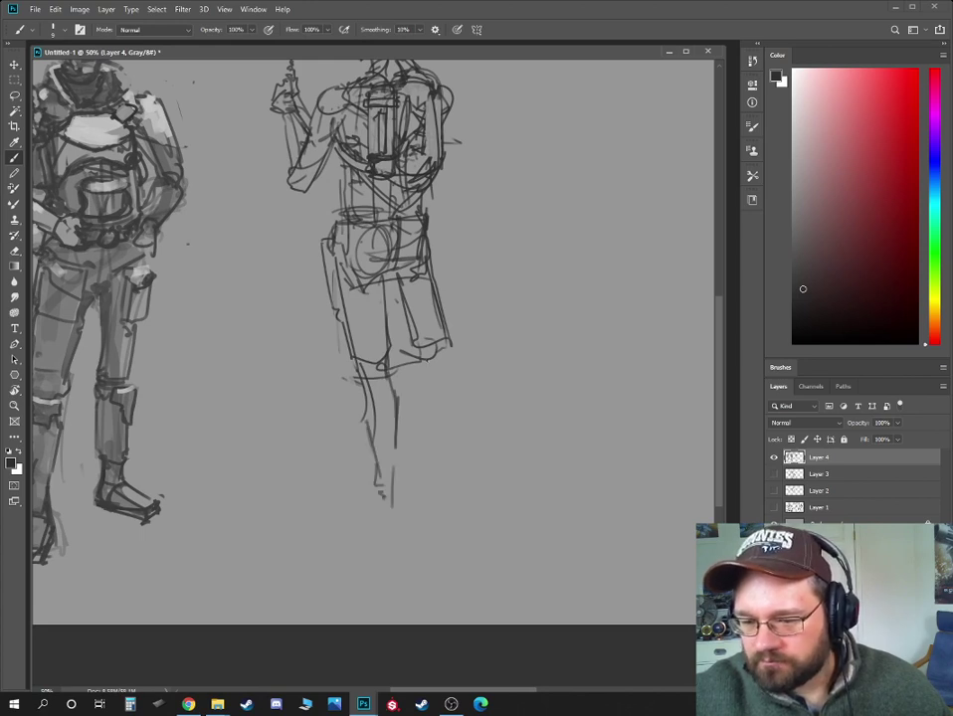
drag(425, 359, 443, 398)
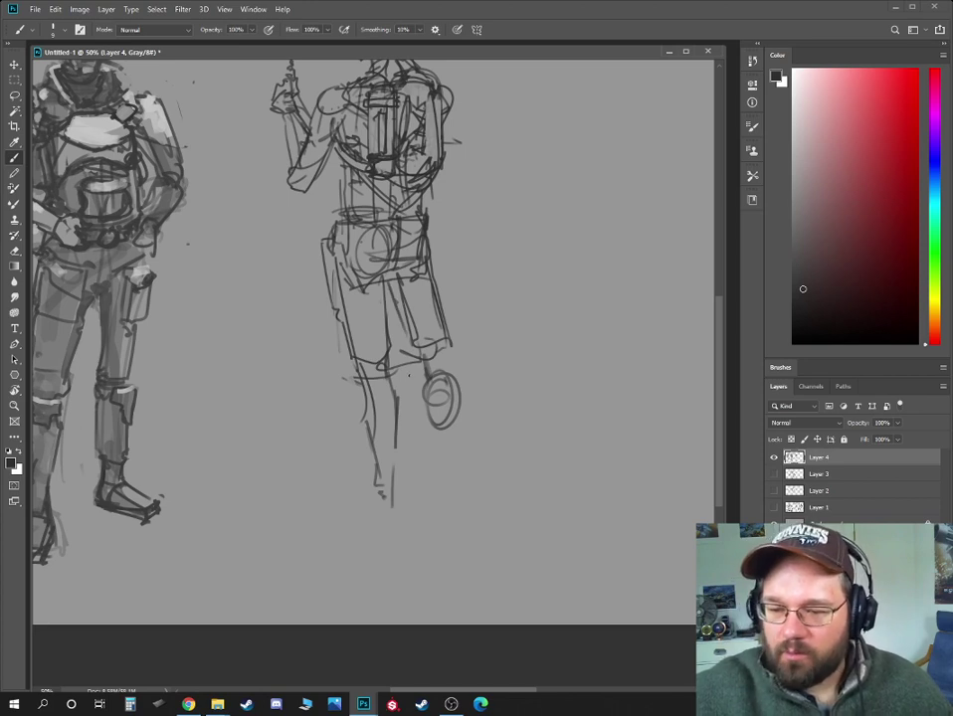
- Clear the overlapping lines on the third figure's seat and redraw its right-hand half and right-hand thigh
key(e)
mouse_move(428, 260)
mouse_down()
mouse_move(421, 215)
mouse_move(408, 267)
mouse_move(378, 250)
mouse_move(382, 256)
mouse_move(395, 225)
mouse_move(356, 248)
mouse_move(380, 225)
mouse_move(395, 261)
mouse_up()
key(b)
key(e)
key(b)
mouse_move(396, 268)
mouse_down()
mouse_move(358, 245)
mouse_move(355, 227)
mouse_move(430, 227)
mouse_move(431, 265)
mouse_up()
mouse_move(432, 265)
mouse_down()
mouse_move(419, 278)
mouse_move(438, 304)
mouse_move(444, 359)
mouse_up()
drag(445, 360, 429, 354)
drag(391, 291, 416, 349)
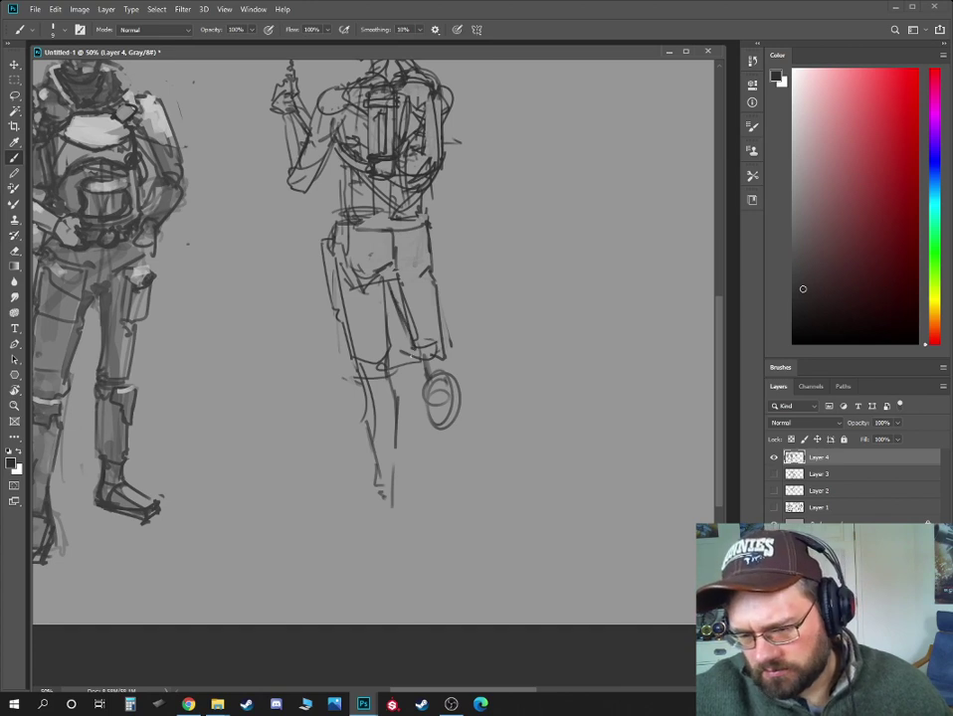
- Firm up the third figure's left-hand lower leg and add its foot with a heel block
mouse_move(349, 366)
mouse_down()
mouse_move(372, 410)
mouse_move(393, 501)
mouse_move(398, 492)
mouse_up()
drag(395, 491, 390, 414)
mouse_move(365, 494)
mouse_down()
mouse_move(341, 514)
mouse_move(370, 528)
mouse_move(386, 509)
mouse_move(383, 530)
mouse_up()
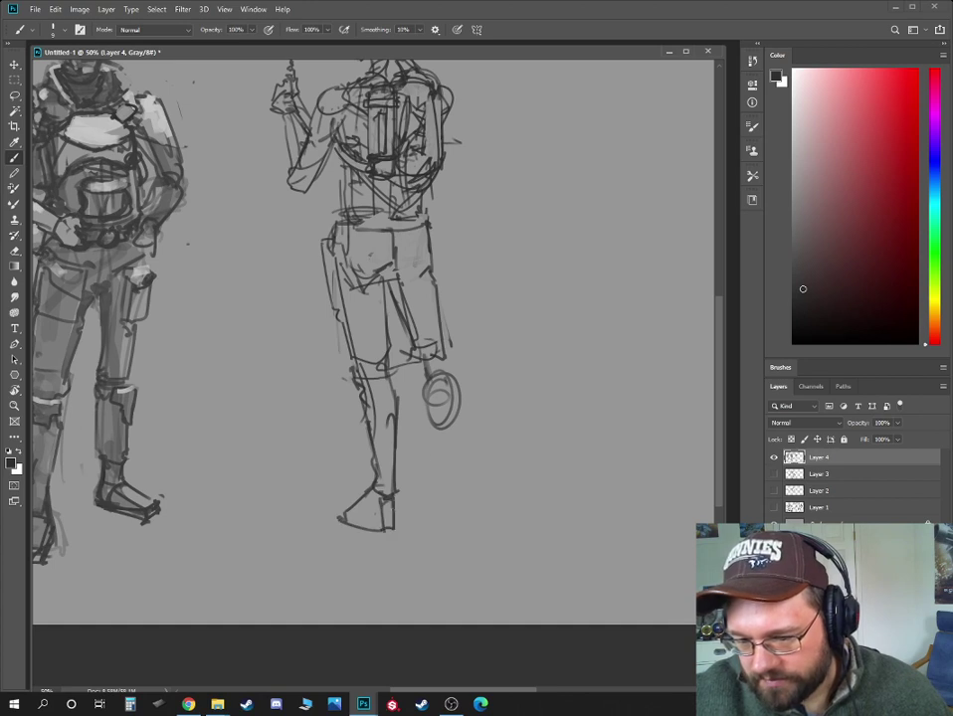
- Try a straight right-hand lower leg for the third figure, with an ankle line and a boxy foot
drag(432, 416, 437, 495)
drag(433, 448, 430, 494)
drag(422, 395, 425, 495)
mouse_move(418, 406)
mouse_down()
mouse_move(416, 389)
mouse_move(434, 412)
mouse_up()
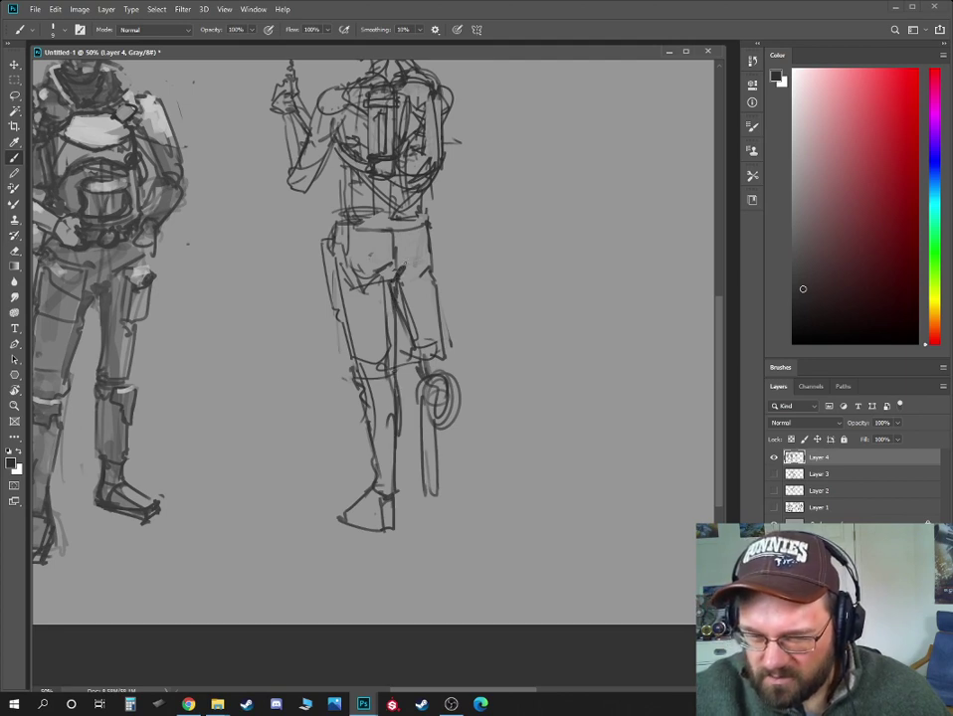
mouse_move(428, 472)
mouse_down()
mouse_move(428, 502)
mouse_move(452, 511)
mouse_move(450, 476)
mouse_move(418, 486)
mouse_move(453, 477)
mouse_up()
drag(429, 474, 421, 380)
mouse_move(431, 377)
mouse_down()
mouse_move(449, 376)
mouse_move(451, 491)
mouse_up()
drag(451, 400, 450, 497)
drag(449, 379, 445, 357)
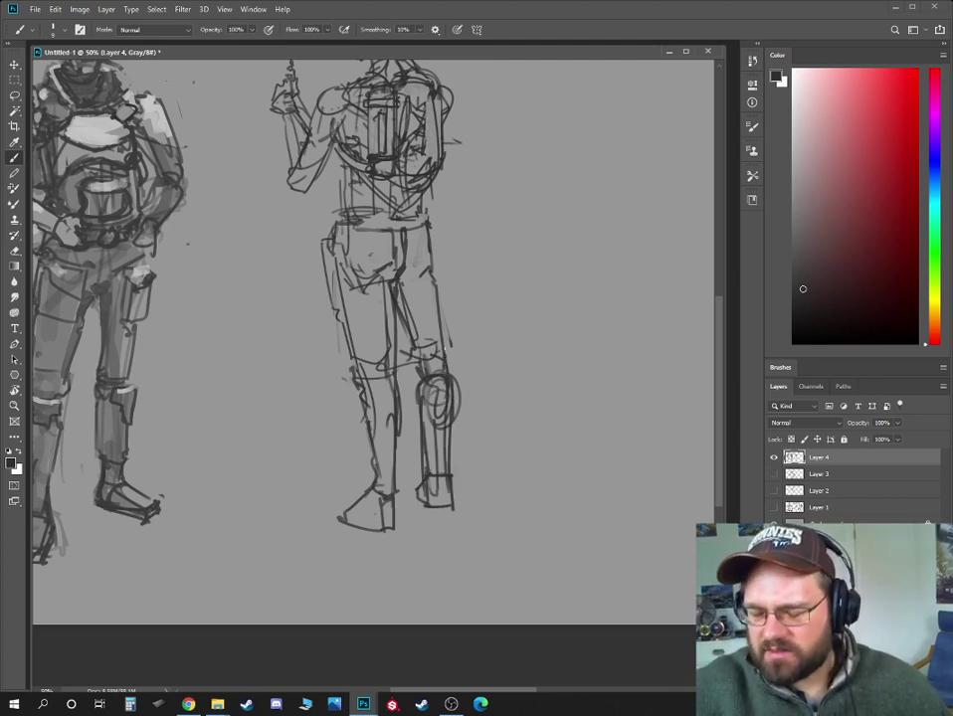
- Erase the right-hand lower leg and foot, and redraw the leg's contours at a slant from thigh to shin
mouse_move(431, 273)
mouse_down()
mouse_move(445, 362)
mouse_move(443, 453)
mouse_up()
key(e)
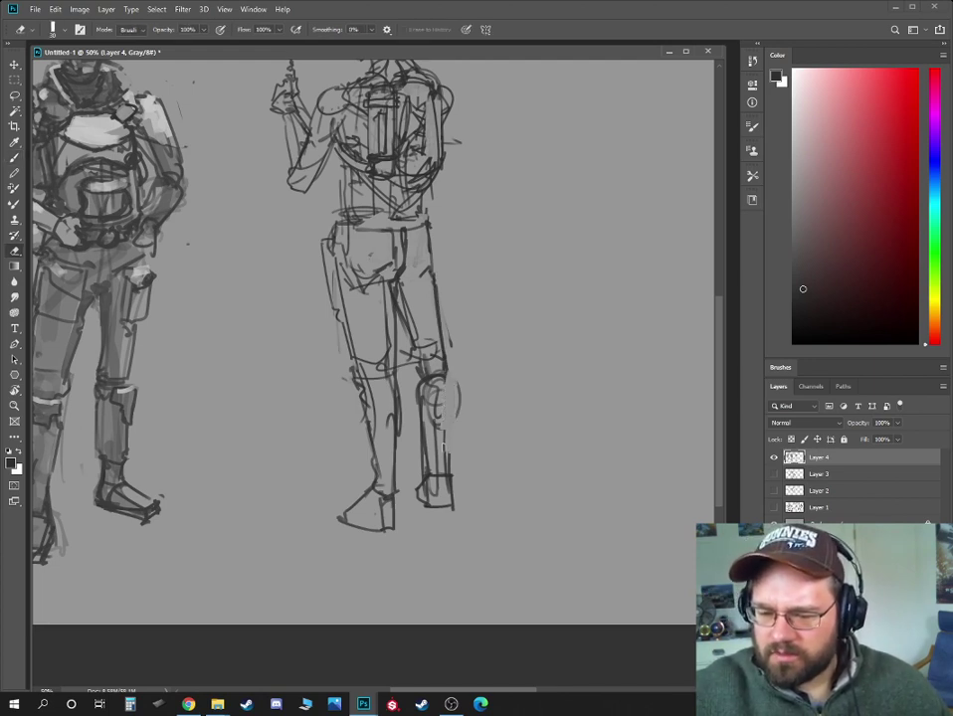
mouse_move(426, 376)
mouse_down()
mouse_move(421, 507)
mouse_move(446, 462)
mouse_move(452, 507)
mouse_up()
key(b)
drag(444, 351, 455, 404)
drag(417, 376, 424, 411)
drag(420, 385, 435, 438)
drag(320, 299, 328, 363)
drag(324, 333, 328, 354)
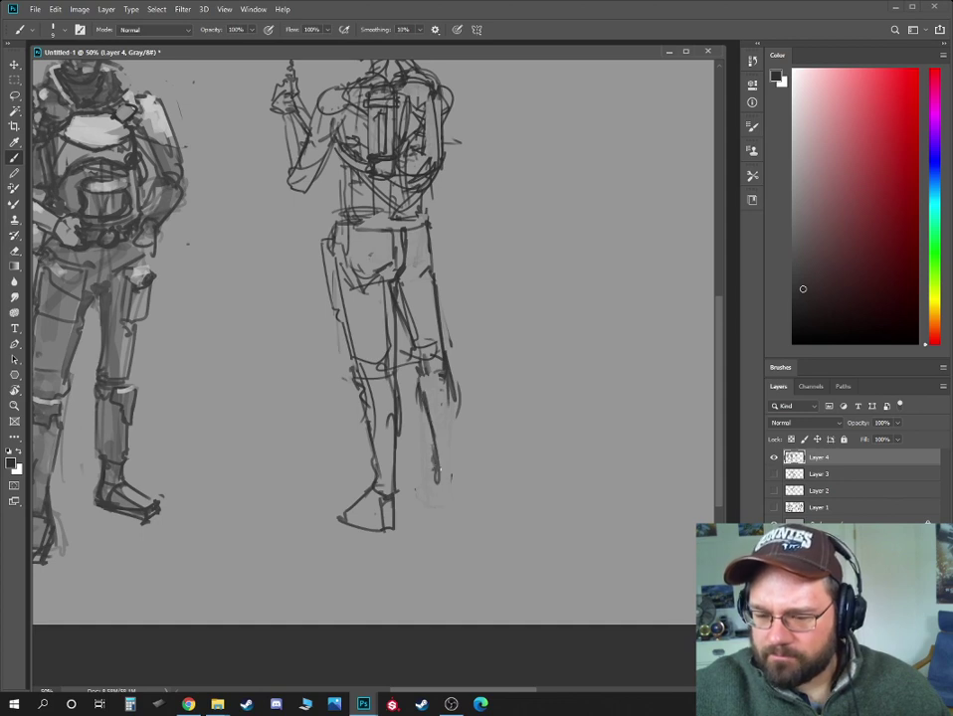
- Draw the third figure's right-hand foot with its sole and heel below the slanted shin
mouse_move(438, 462)
mouse_down()
mouse_move(459, 460)
mouse_move(459, 491)
mouse_move(418, 473)
mouse_up()
mouse_move(418, 474)
mouse_down()
mouse_move(437, 463)
mouse_move(442, 497)
mouse_up()
drag(443, 497, 460, 491)
key(e)
key(b)
mouse_move(457, 462)
mouse_down()
mouse_move(461, 491)
mouse_move(458, 464)
mouse_up()
- Round out the third figure's right-hand calf and connect it to the back of the knee
mouse_move(449, 379)
mouse_down()
mouse_move(457, 435)
mouse_move(457, 420)
mouse_up()
mouse_move(424, 376)
mouse_down()
mouse_move(435, 415)
mouse_move(447, 421)
mouse_up()
drag(427, 390, 446, 464)
mouse_move(422, 350)
mouse_down()
mouse_move(440, 355)
mouse_move(423, 217)
mouse_move(424, 410)
mouse_up()
- Sketch the third figure's right-hand arm bent with its hand on the hip, and add a wrapped collar around the neck
key(space)
drag(413, 364, 408, 395)
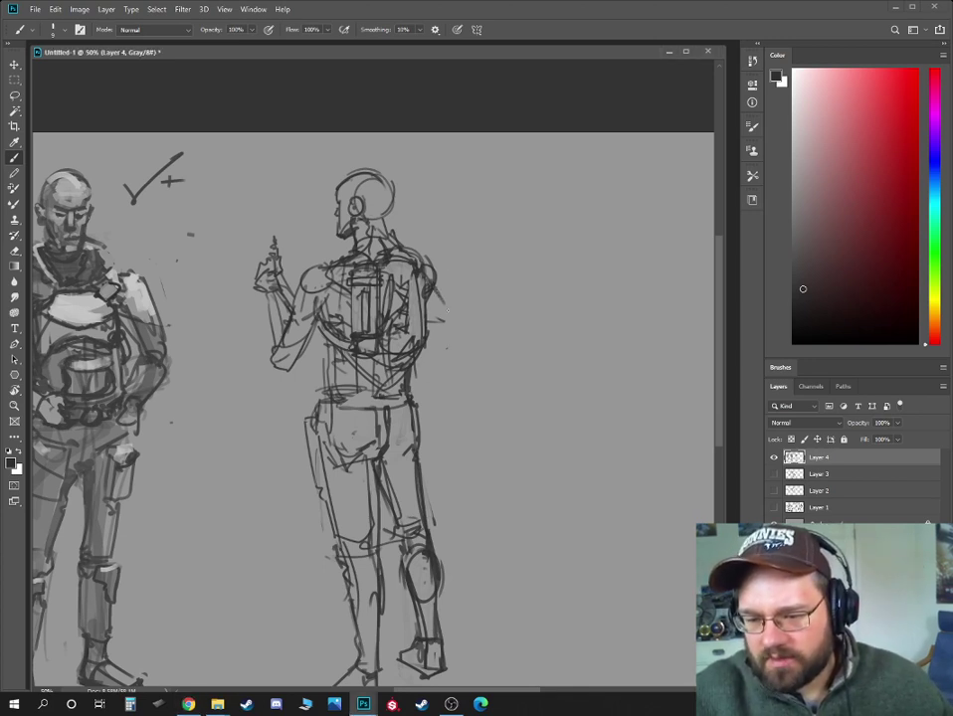
mouse_move(430, 267)
mouse_down()
mouse_move(480, 343)
mouse_move(418, 390)
mouse_up()
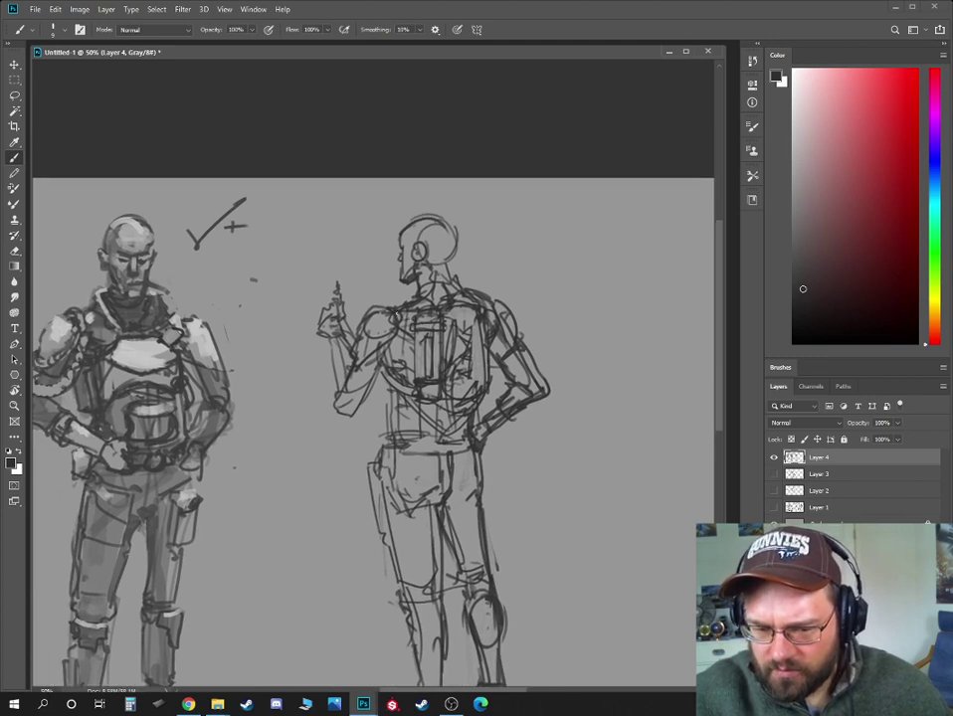
drag(395, 313, 396, 326)
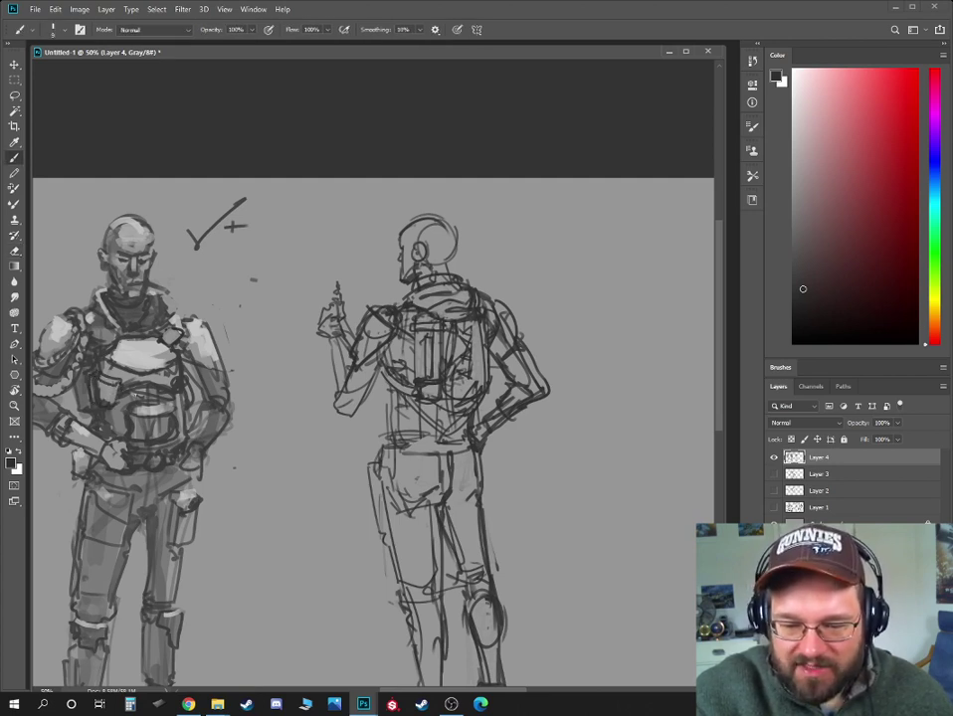
- Add a dark stroke to the second figure's torso armour and pick a muted red as the brush colour
drag(91, 296, 129, 295)
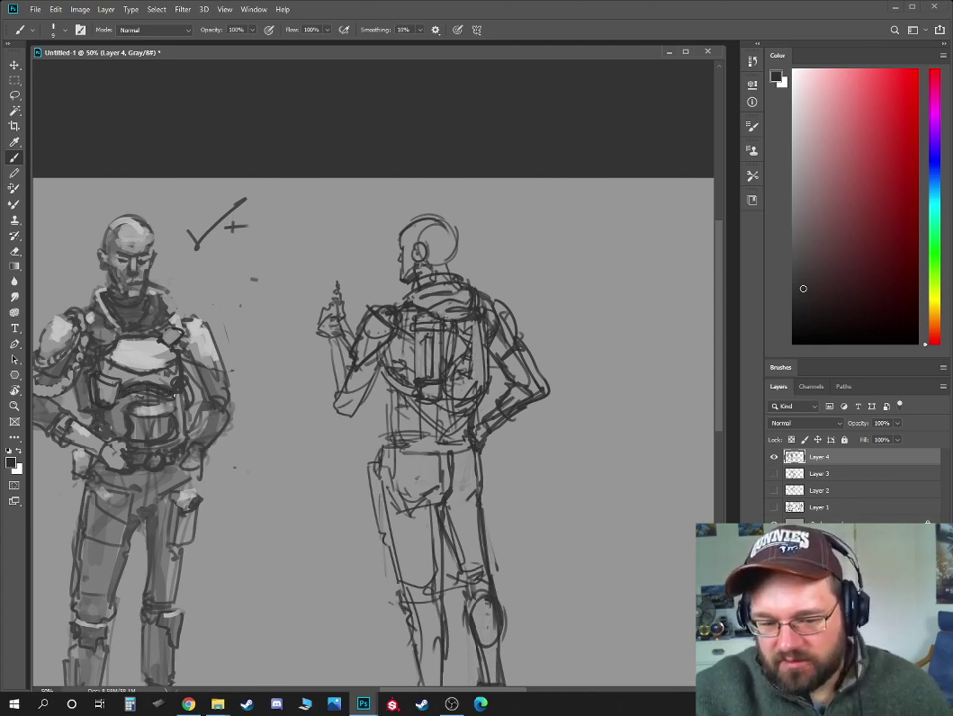
click(878, 194)
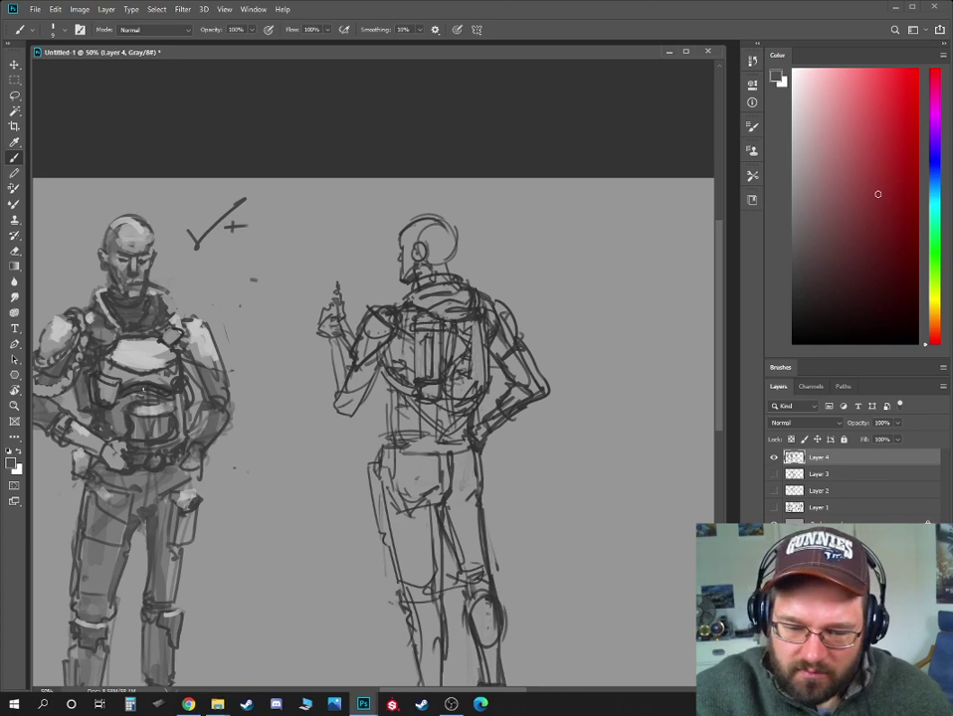
drag(877, 194, 877, 149)
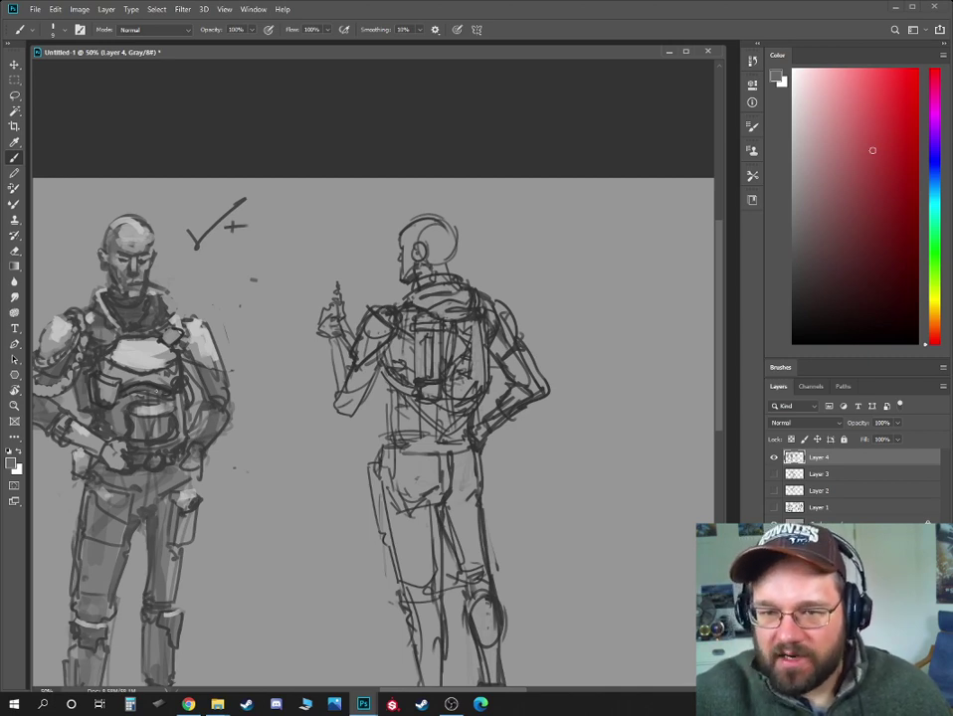
- Convert the image from grayscale to RGB colour mode without flattening the layers
click(79, 9)
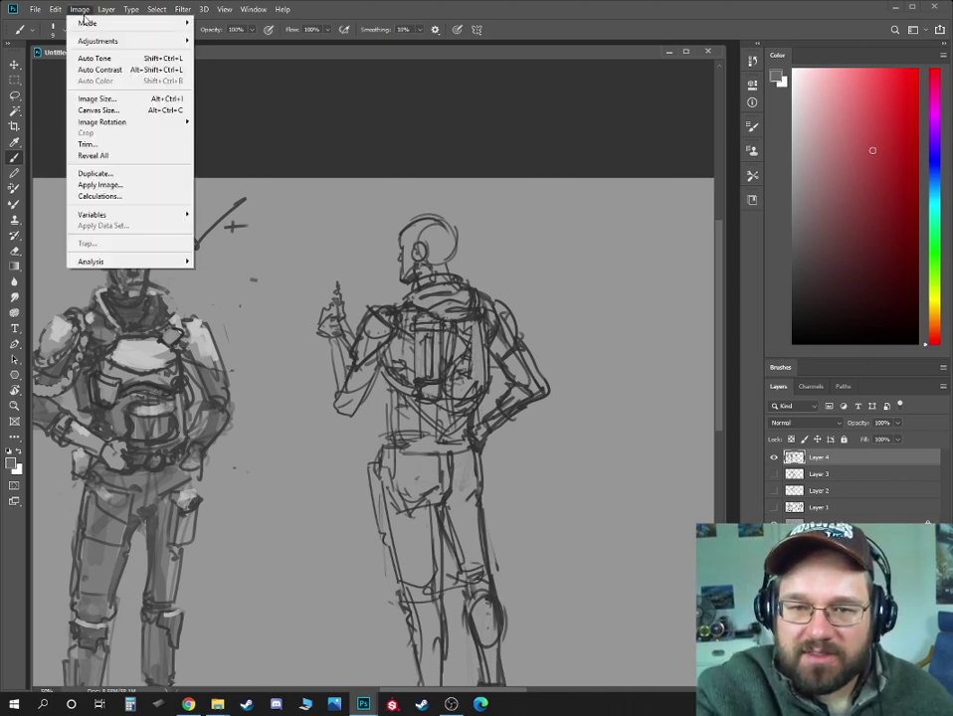
mouse_move(132, 27)
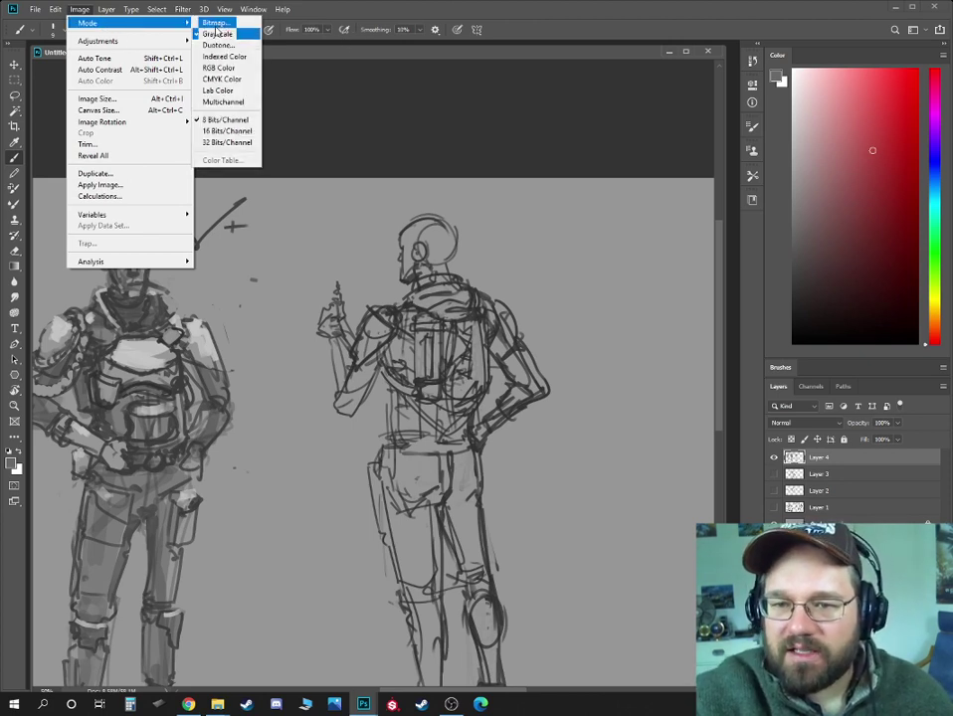
click(235, 69)
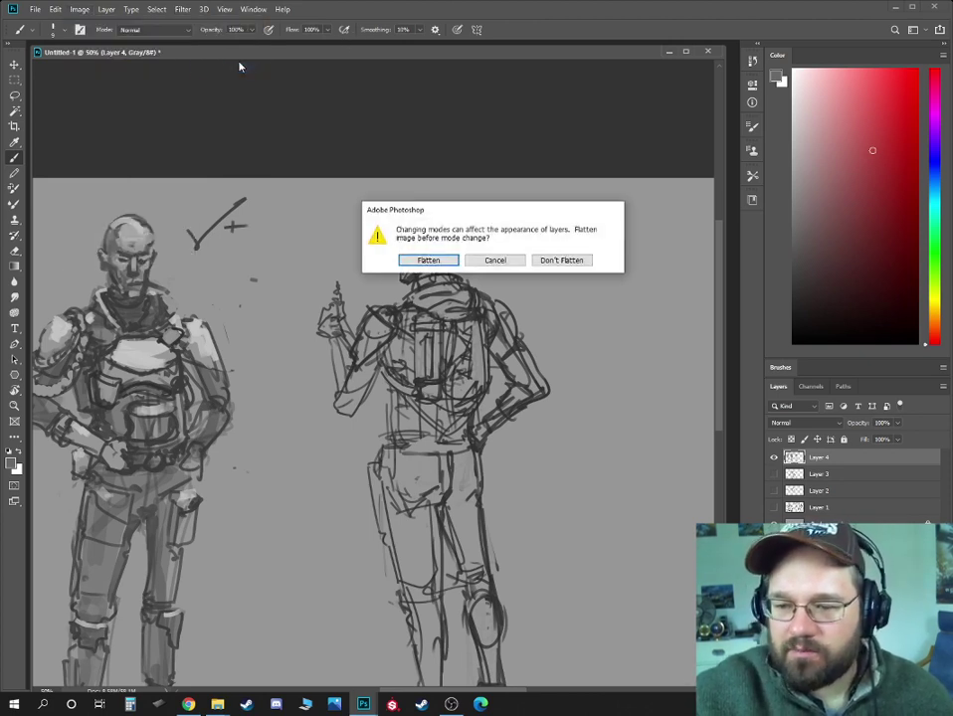
click(564, 263)
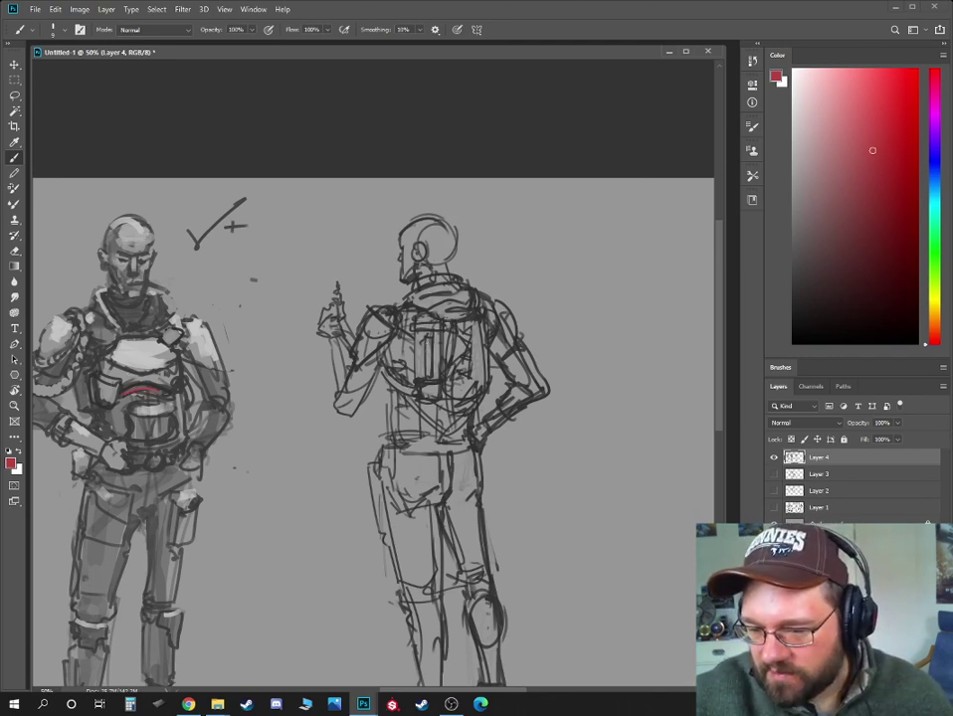
- Paint red accent lines on the third figure's backpack and strap, the second figure's side and shoulder strap, and the first figure's torso and shoulder
drag(426, 339, 429, 375)
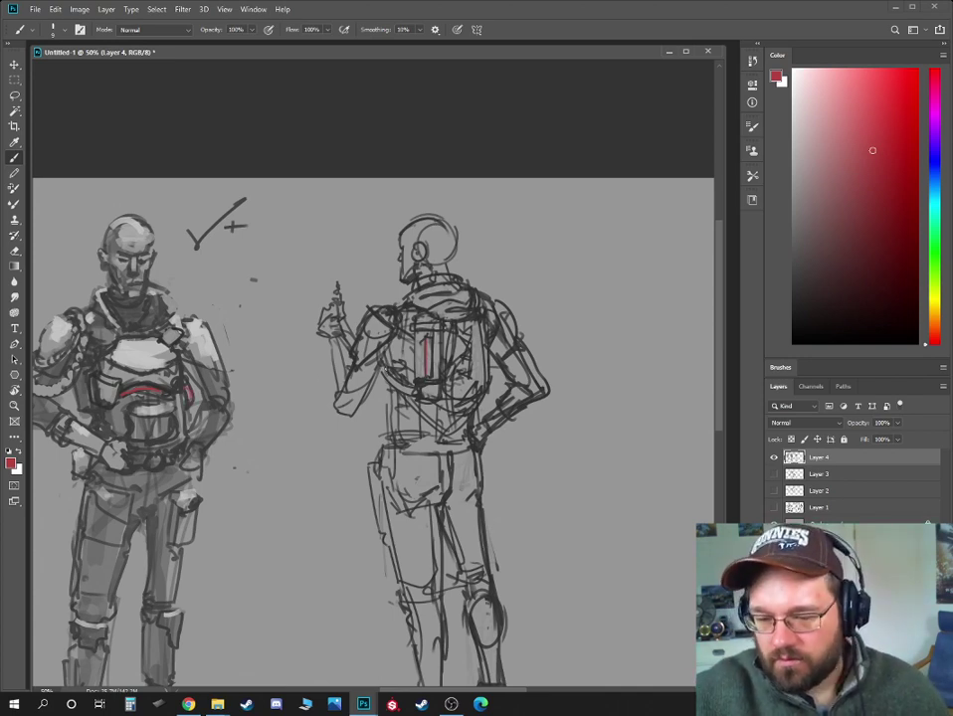
drag(203, 399, 355, 377)
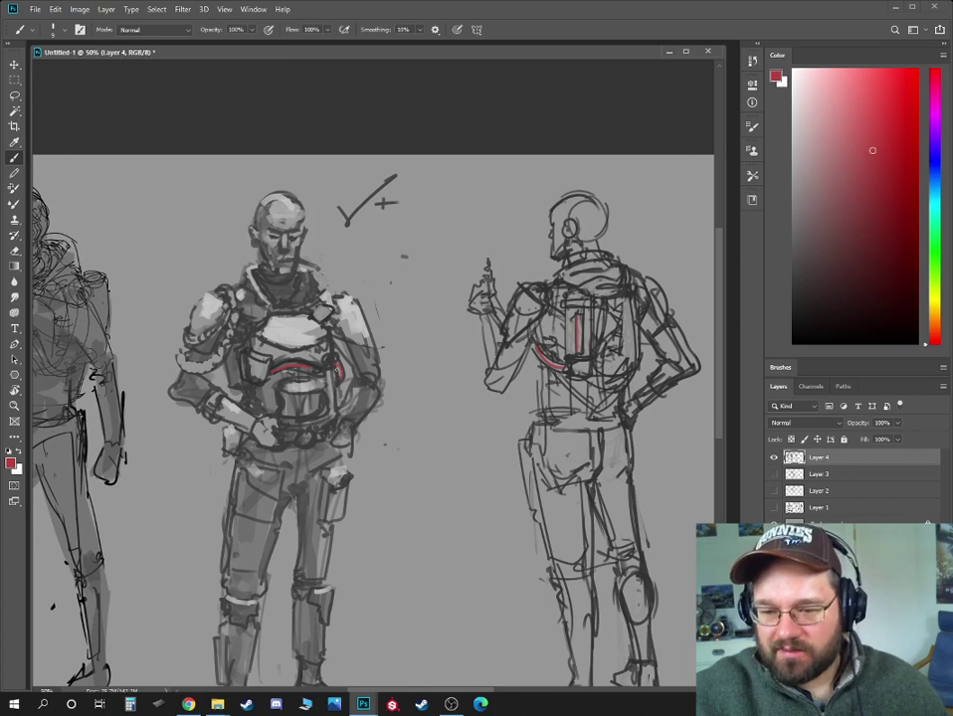
drag(325, 304, 324, 290)
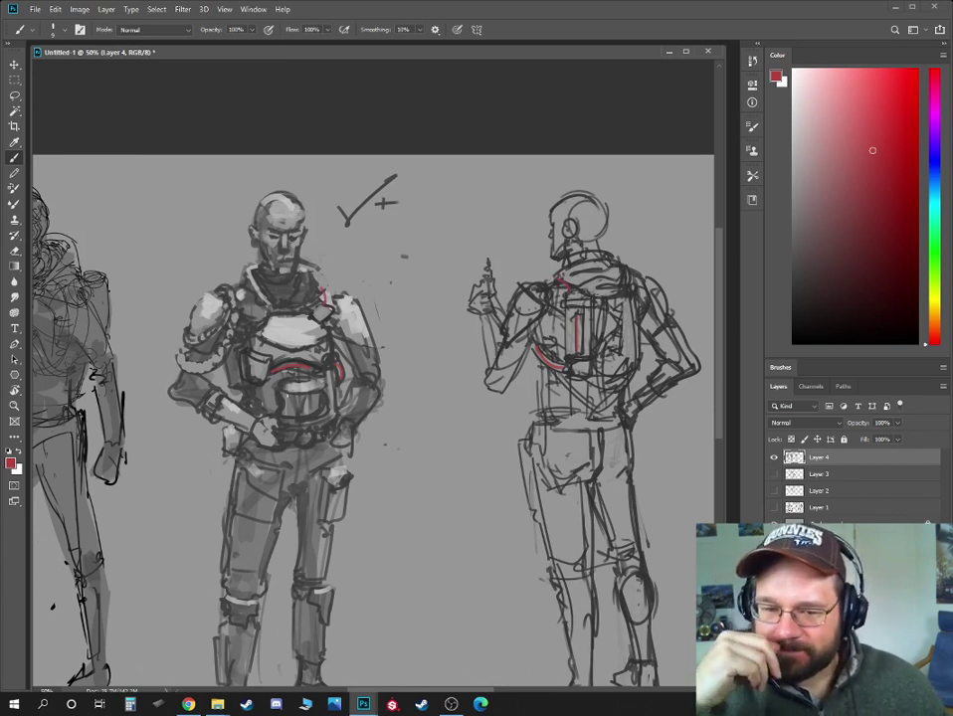
drag(286, 395, 499, 418)
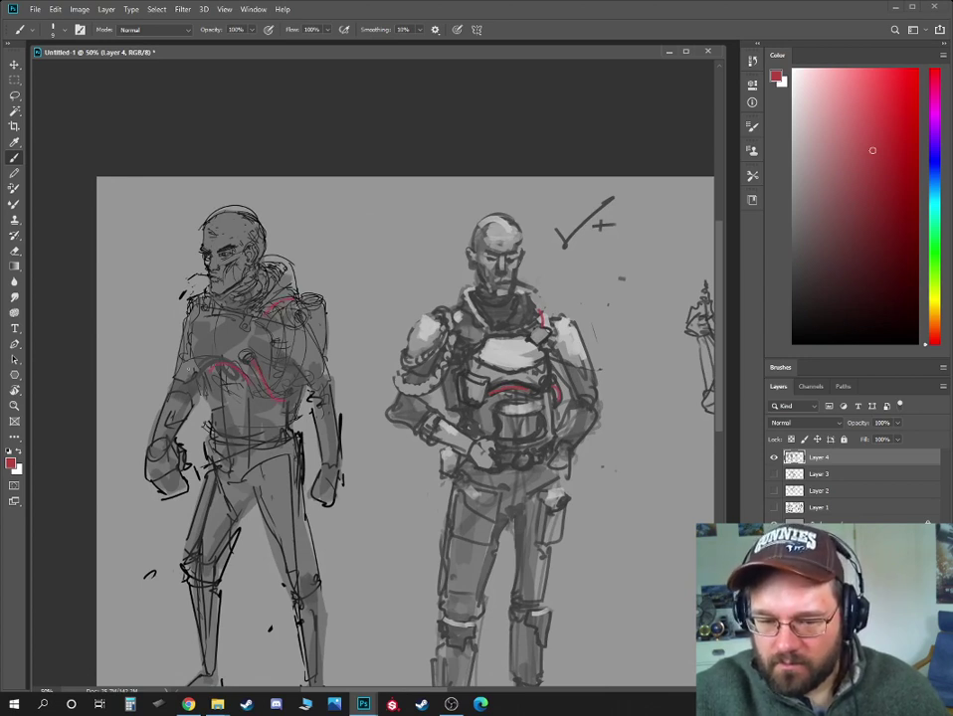
drag(618, 451, 412, 346)
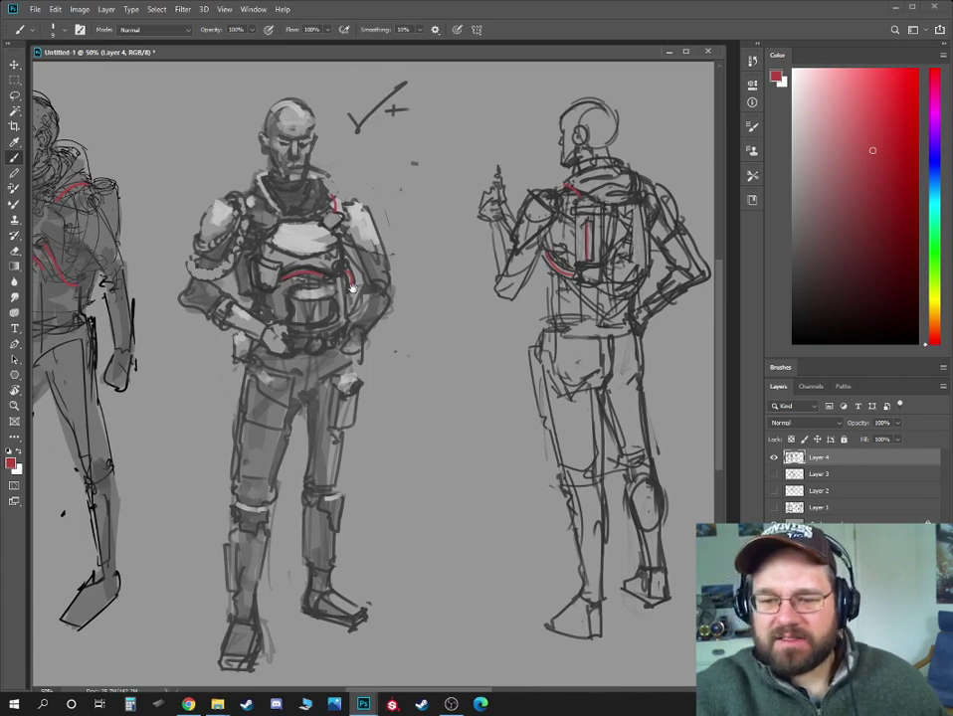
drag(352, 289, 370, 312)
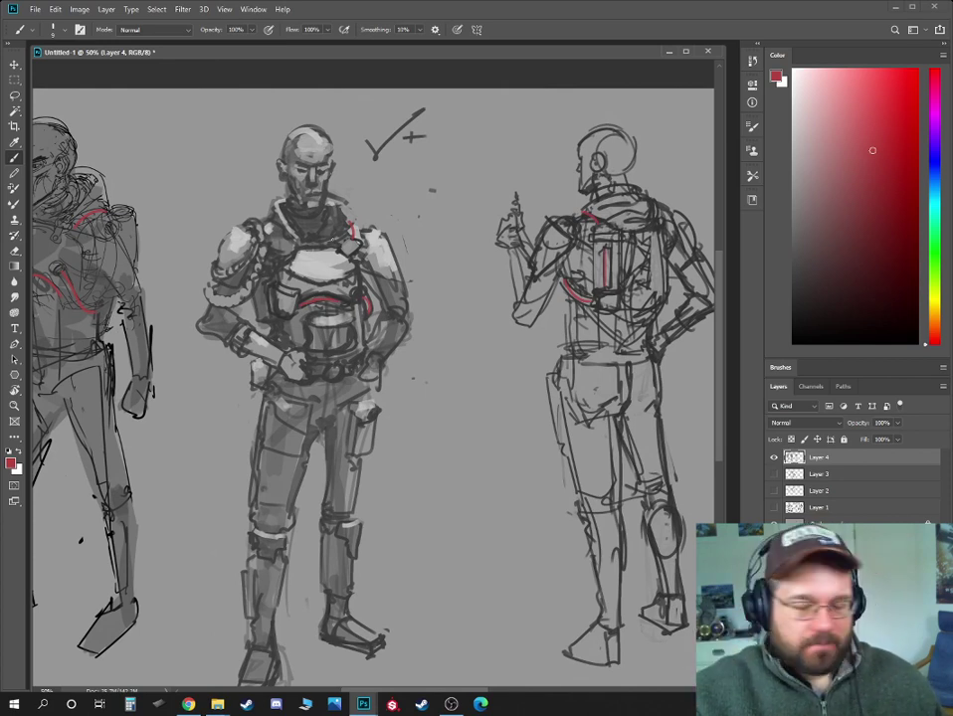
drag(539, 210, 440, 225)
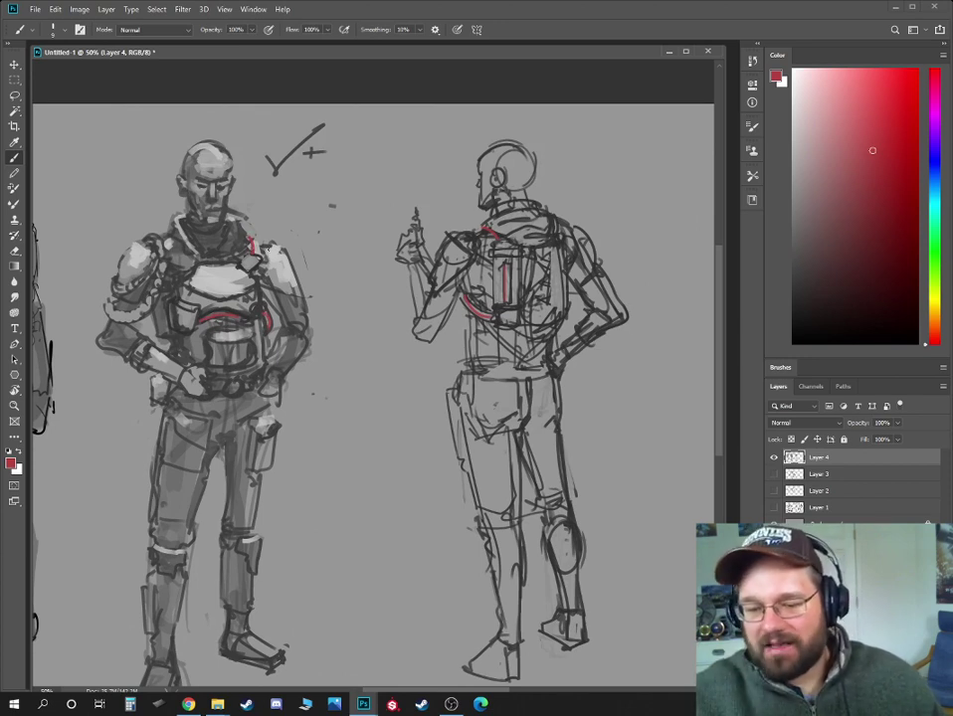
drag(621, 362, 565, 317)
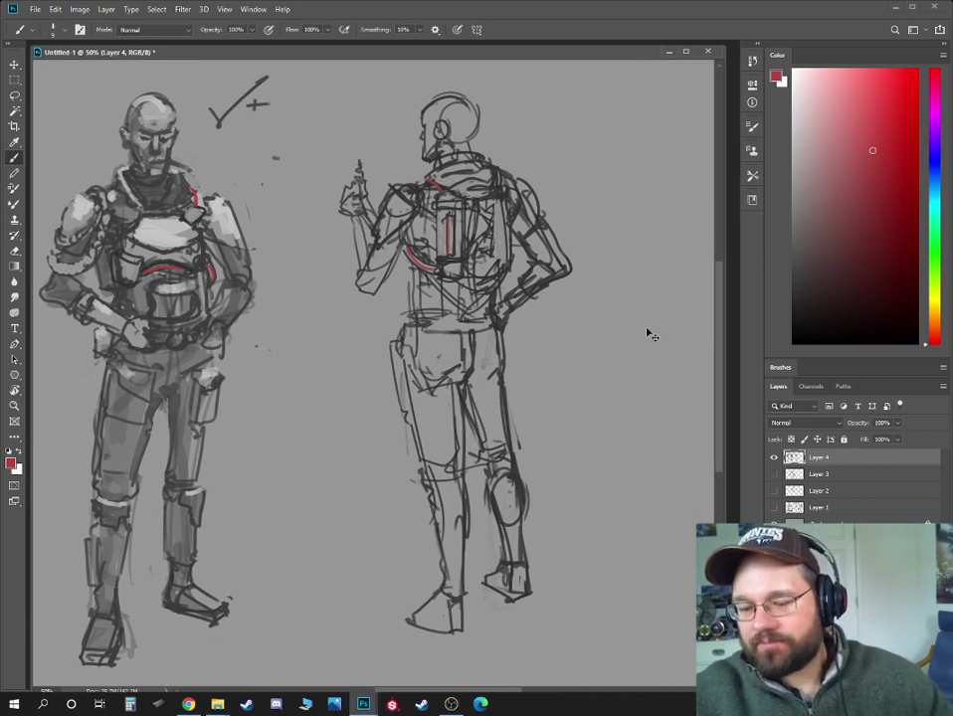
- Shade the third figure's whole body with a larger dark grey brush, lowering the brush opacity to 40%
key(ctrl+minus)
key(ctrl+minus)
key(ctrl+minus)
key(ctrl+plus)
key(ctrl+plus)
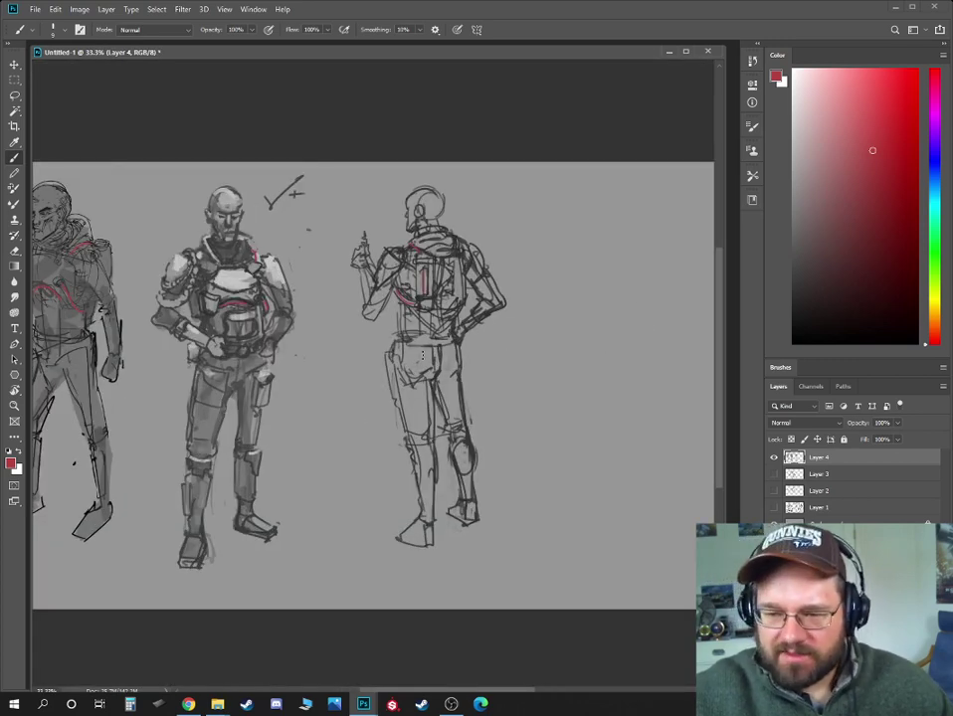
click(800, 280)
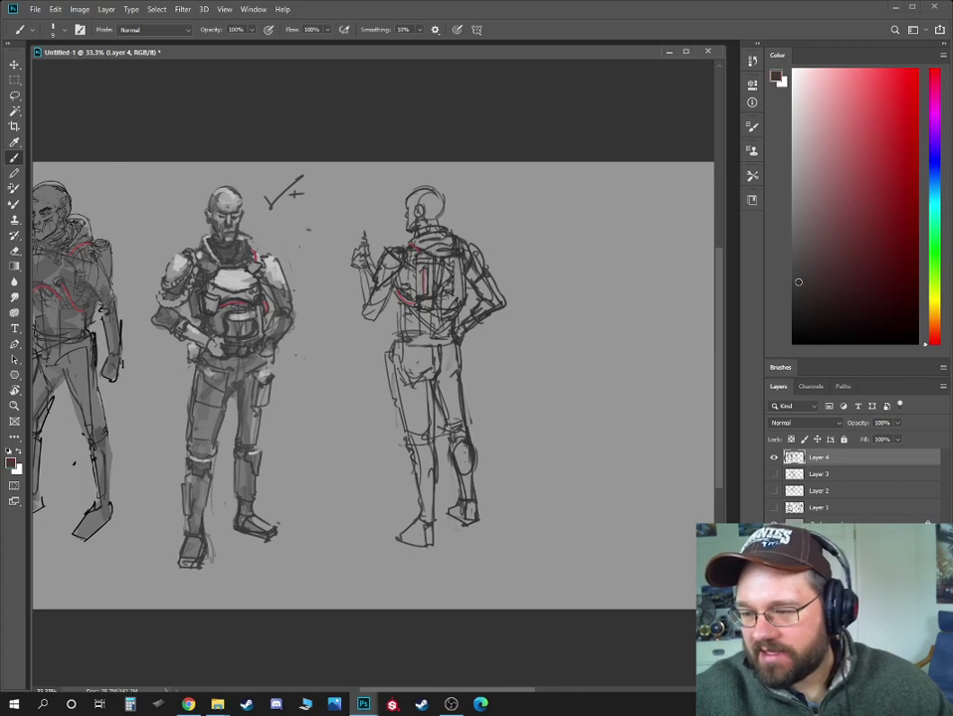
key(bracketright)
key(bracketright)
key(bracketright)
key(bracketright)
key(bracketright)
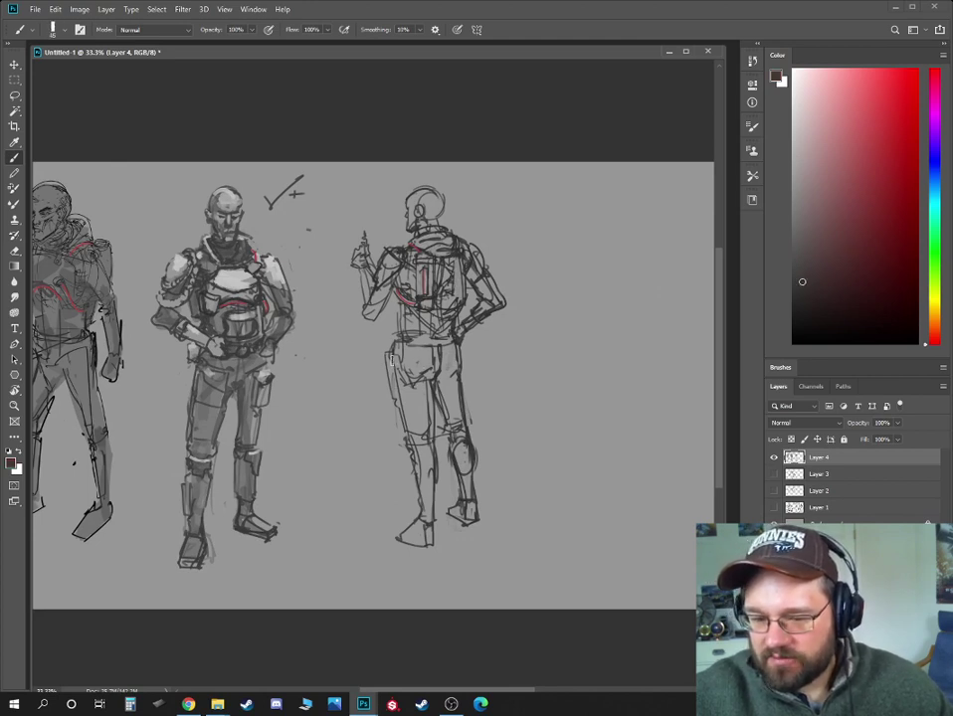
mouse_move(389, 355)
mouse_down()
mouse_move(400, 381)
mouse_move(406, 372)
mouse_move(419, 433)
mouse_move(434, 358)
mouse_move(448, 370)
mouse_move(457, 362)
mouse_move(416, 336)
mouse_move(396, 262)
mouse_move(372, 297)
mouse_up()
key(4)
key(bracketright)
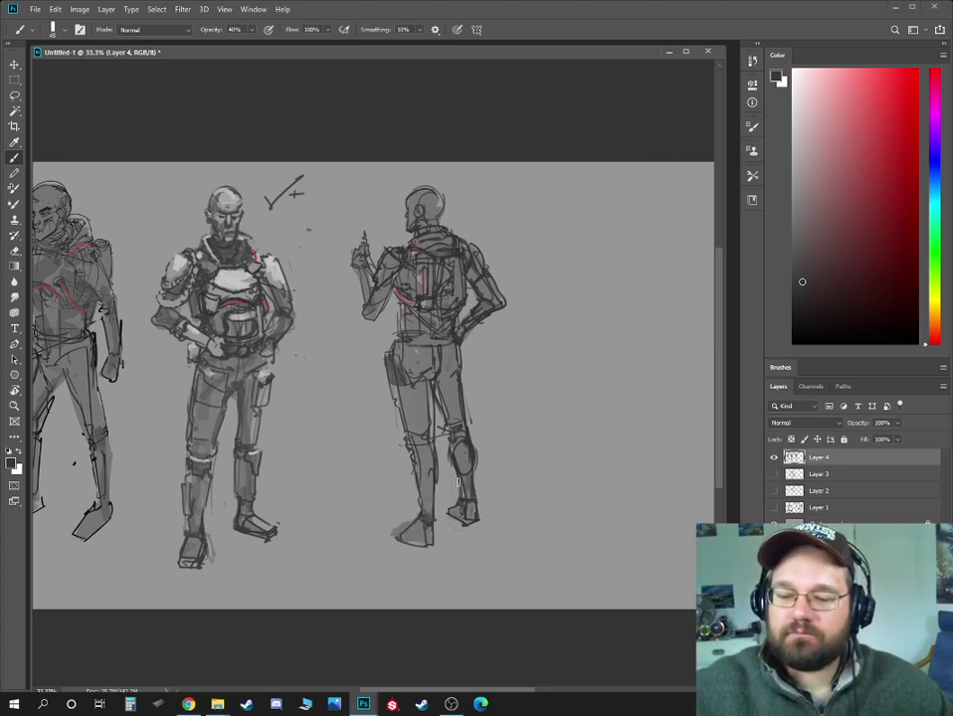
key(ctrl+minus)
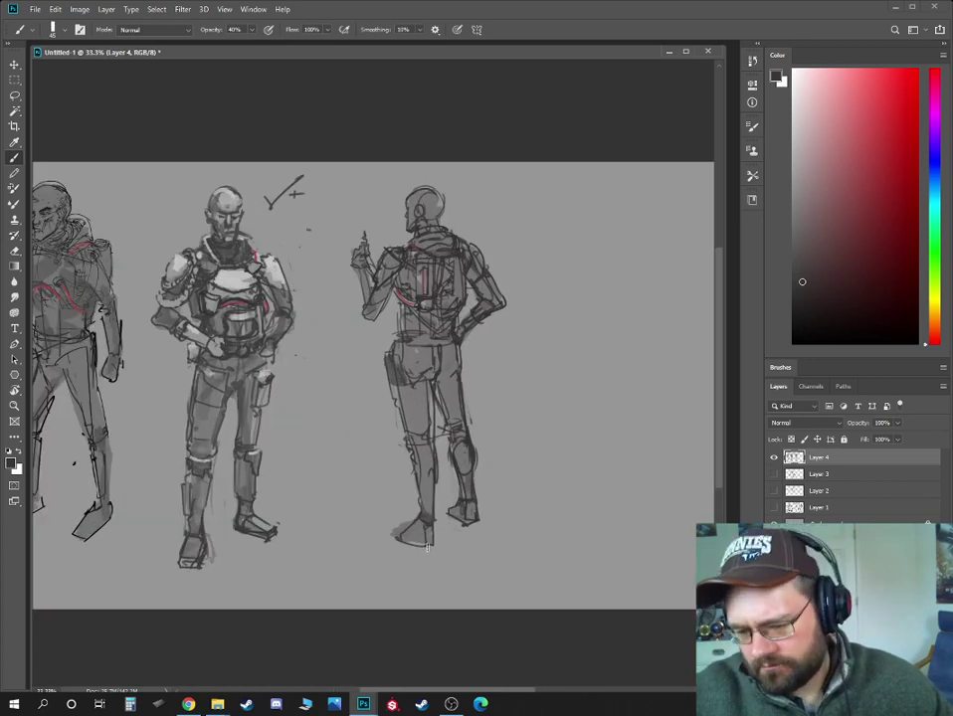
- Deepen the shadows on the third figure's waist, holster and legs with a smaller near-black brush at 40% opacity
key(ctrl+plus)
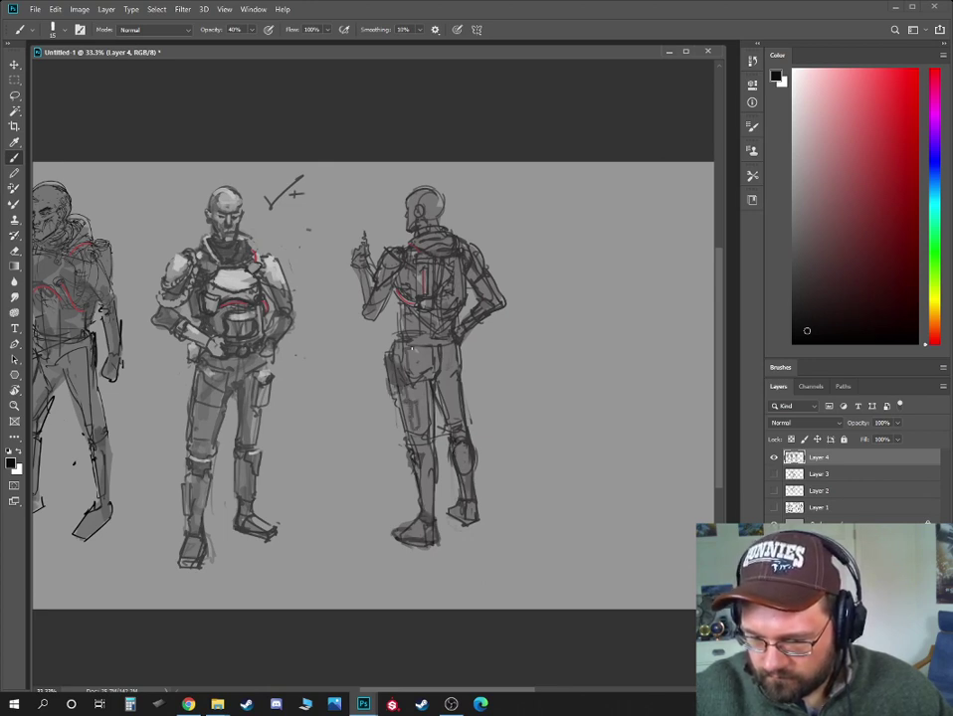
drag(427, 462, 428, 519)
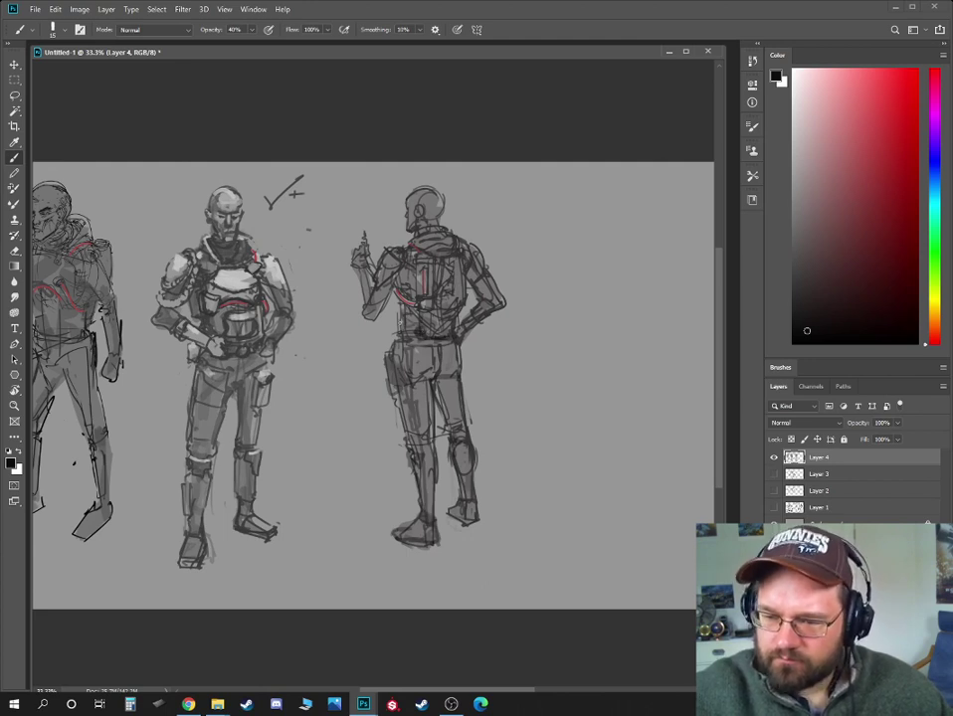
key(ctrl+minus)
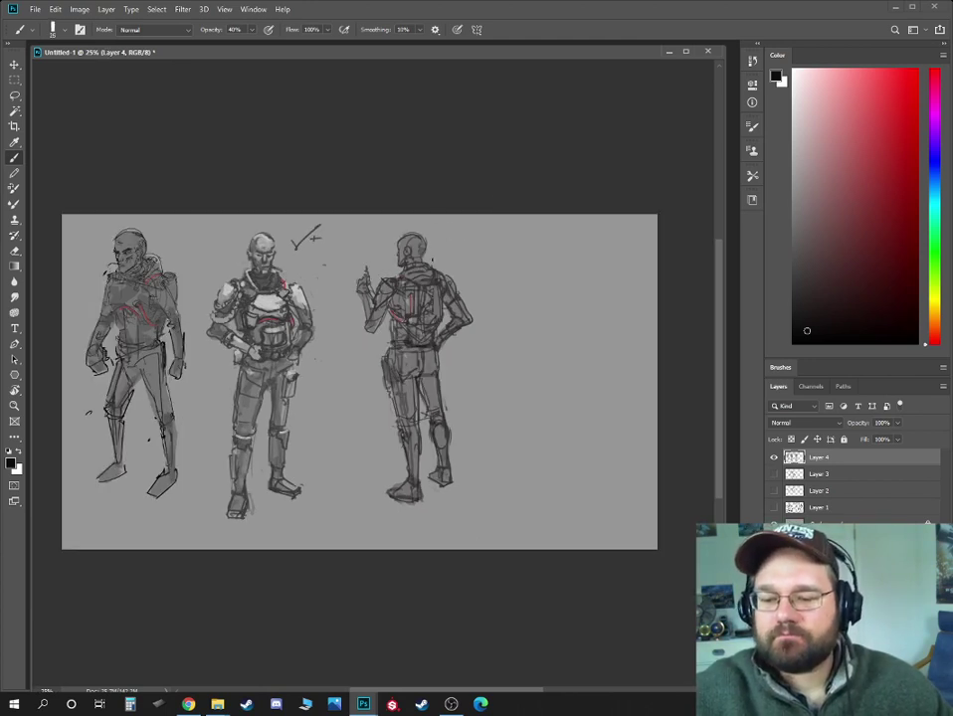
key(ctrl+plus)
key(ctrl+minus)
key(ctrl+minus)
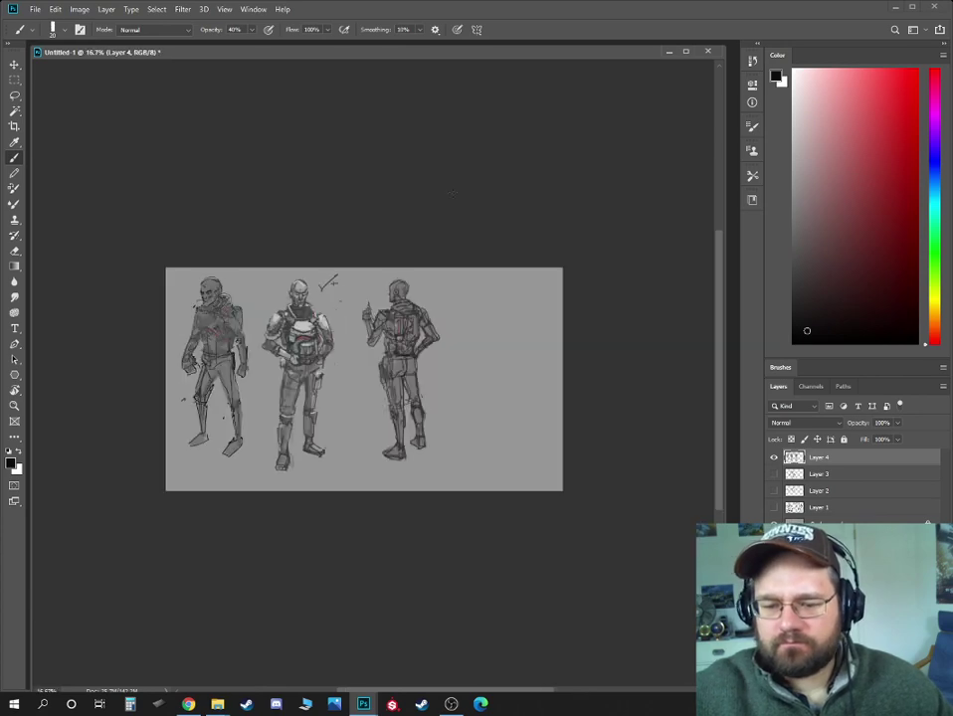
- Pick a pale yellowish beige and paint it at 100% opacity on the third figure's head, collar, shoulders, pack and thigh
key(ctrl+plus)
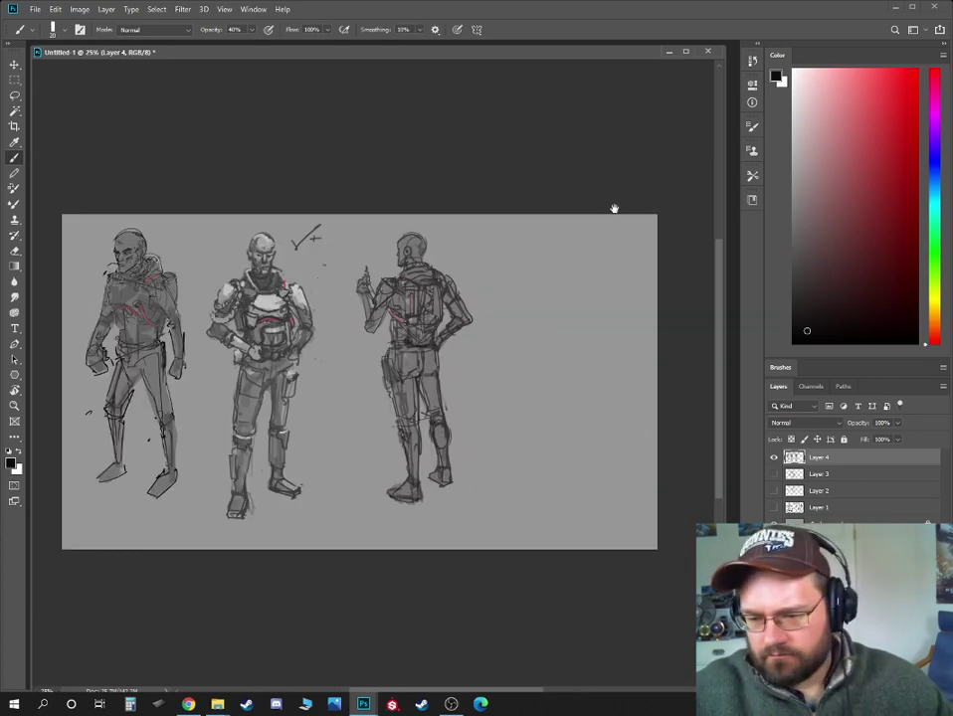
drag(541, 306, 519, 338)
key(ctrl+plus)
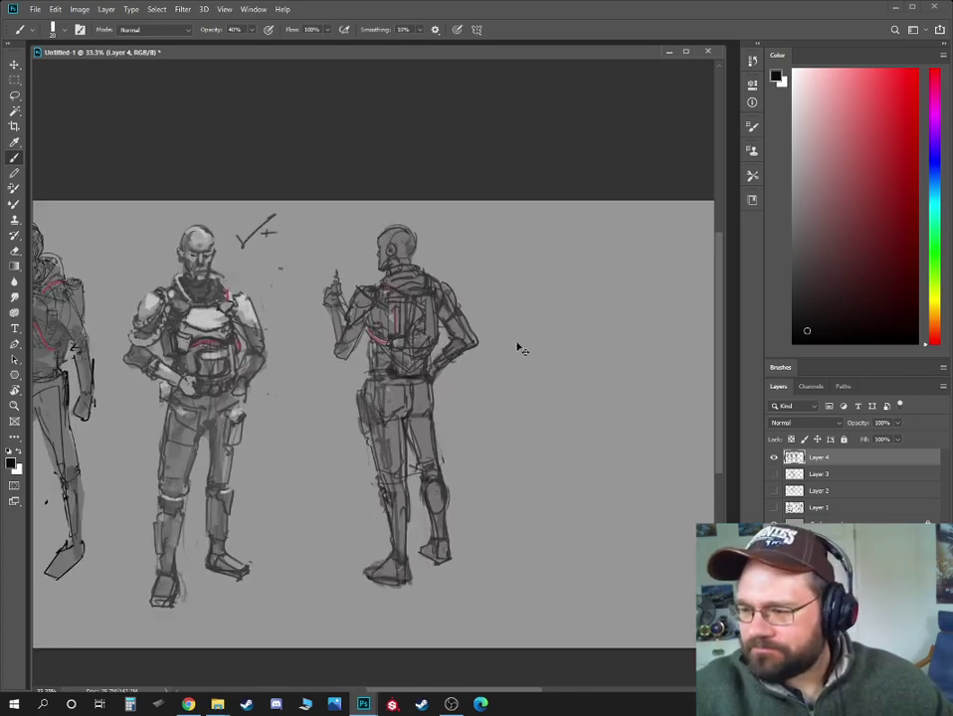
click(808, 143)
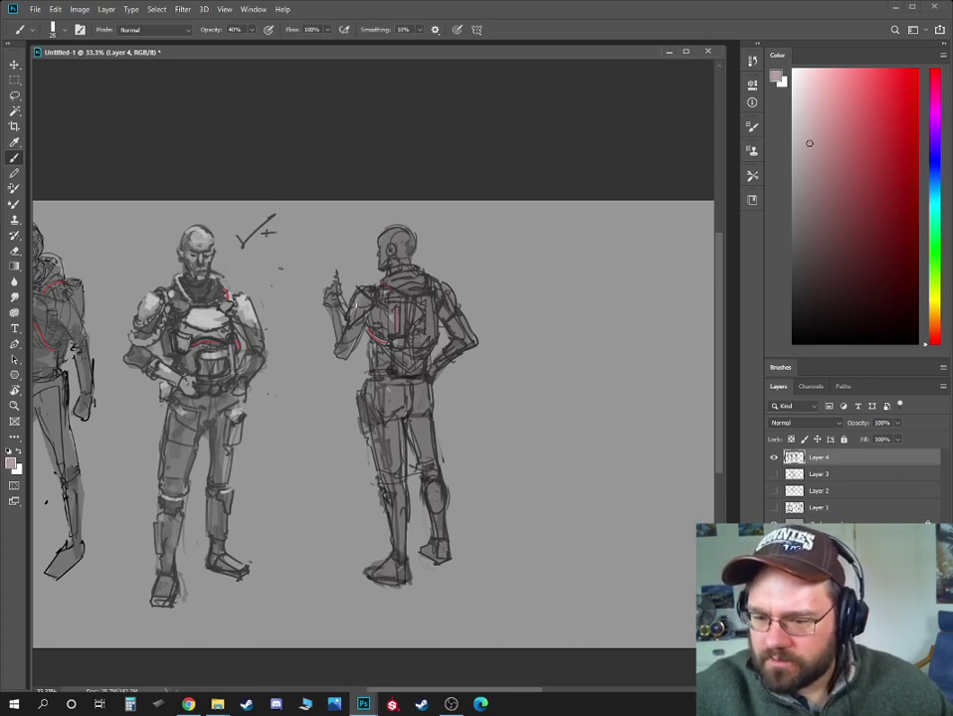
click(803, 120)
click(934, 200)
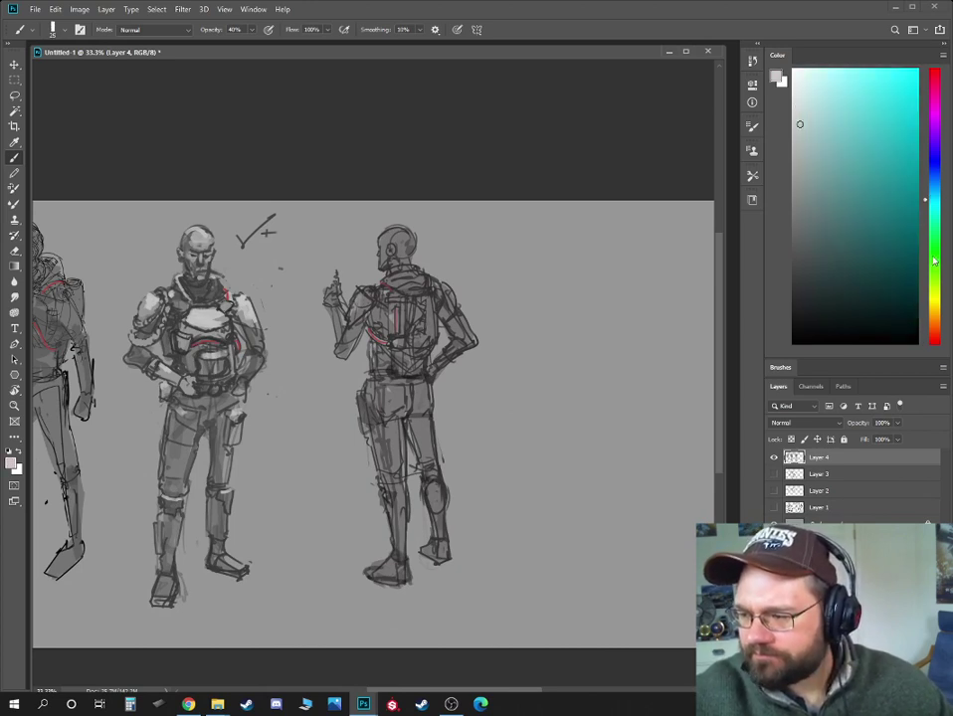
drag(934, 302, 934, 307)
click(810, 128)
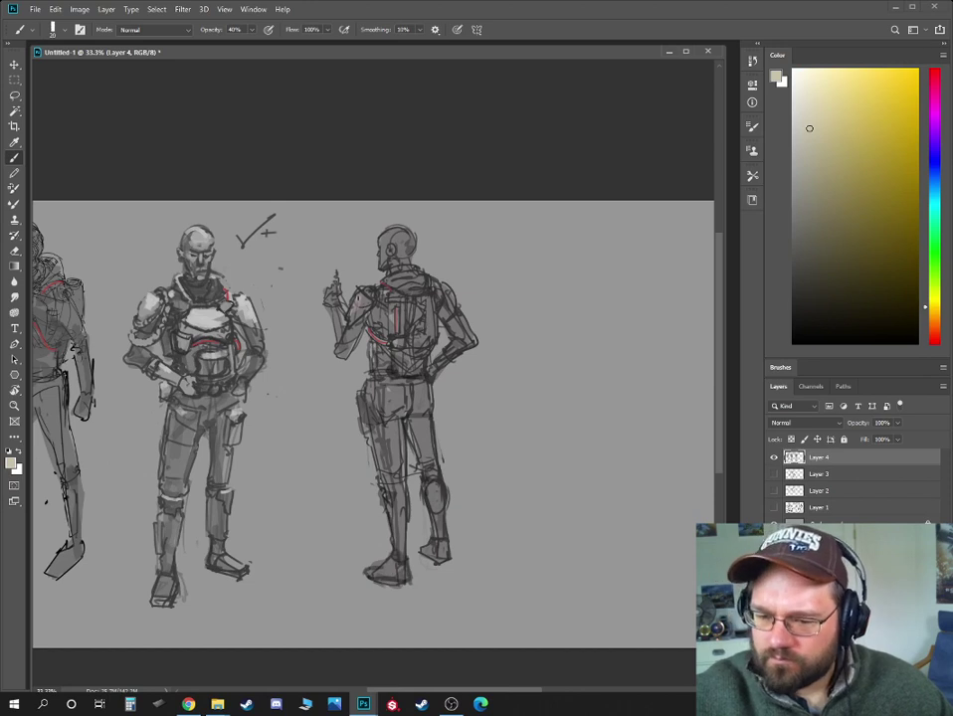
key(0)
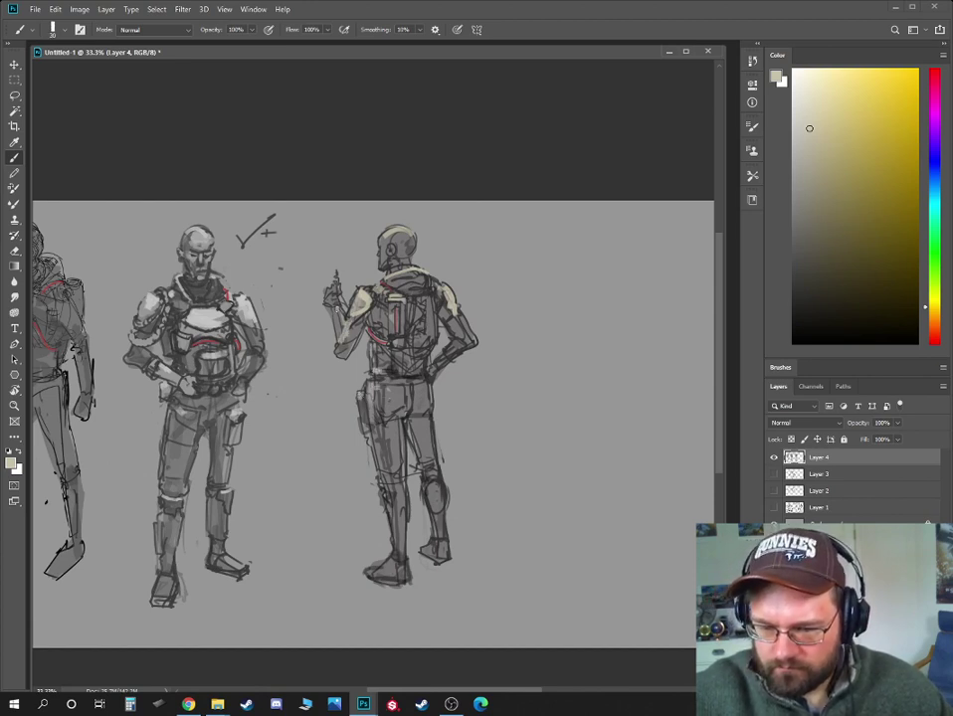
- Paint the third figure's raised hand dark brown and its head a redder brown, using 50% brush opacity for the head
drag(934, 310, 934, 322)
drag(875, 217, 889, 243)
key(bracketright)
drag(330, 288, 332, 300)
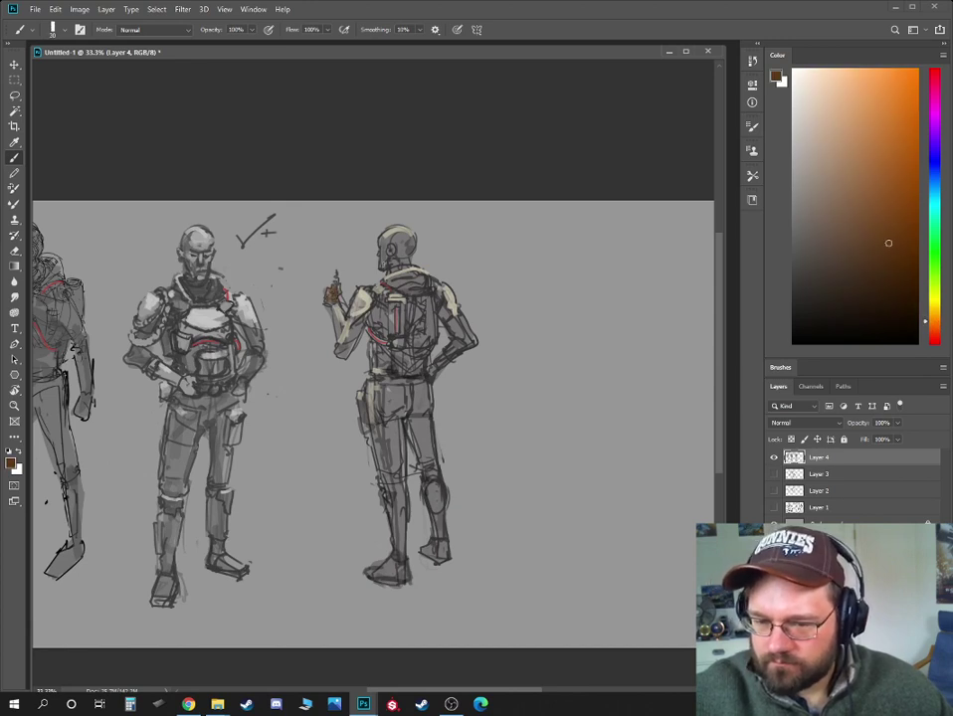
click(934, 329)
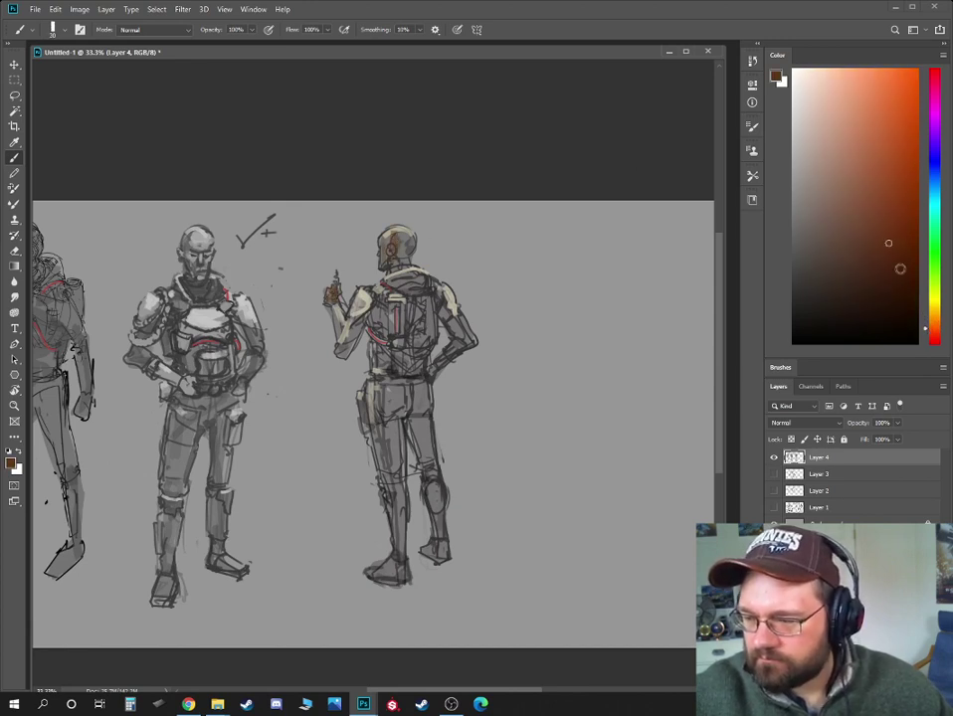
click(888, 236)
key(5)
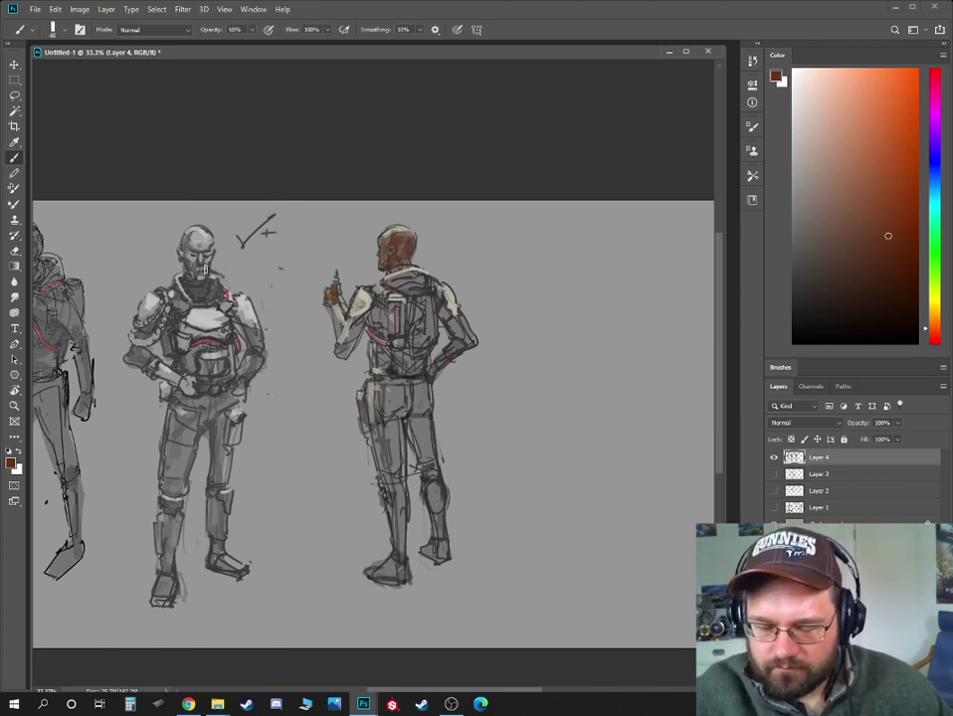
- Switch the brush blending mode to Color and tint the second figure's face with the reddish brown
click(134, 29)
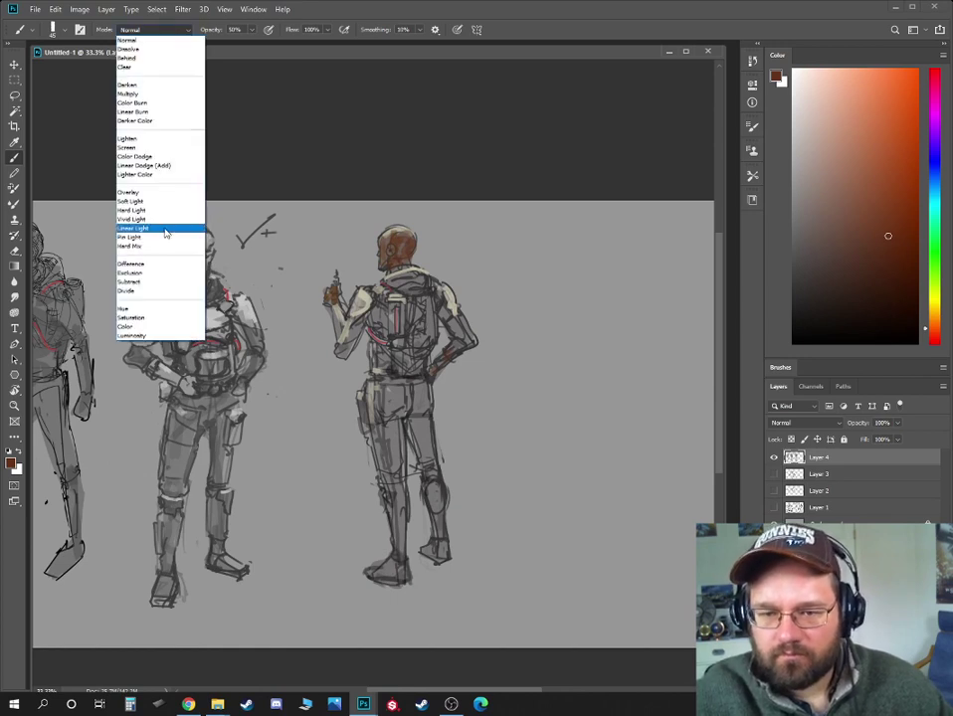
click(165, 328)
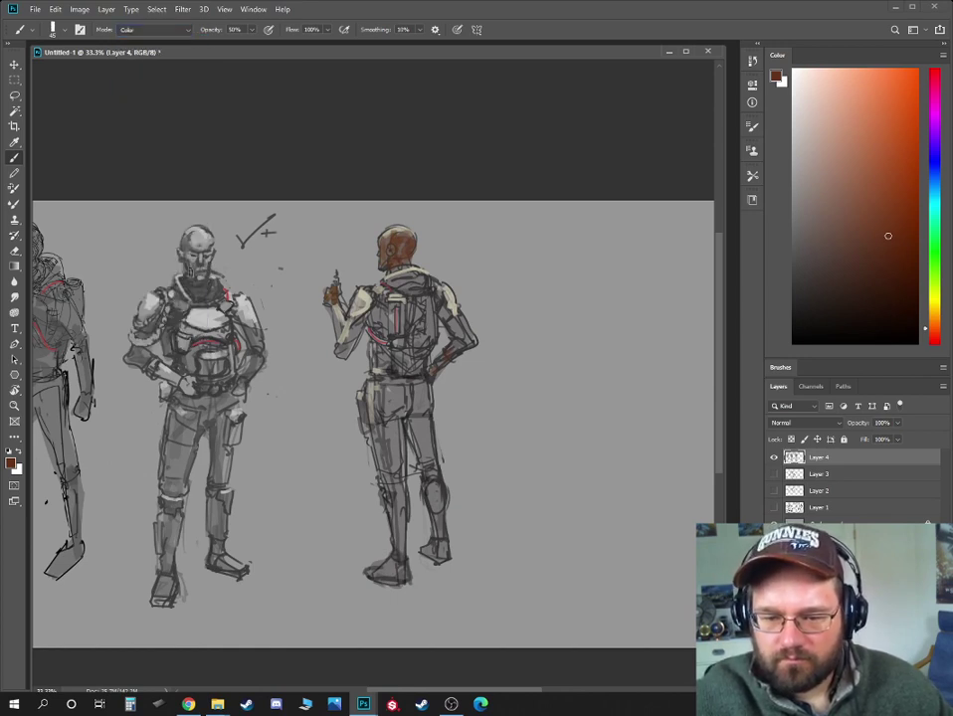
drag(194, 230, 190, 240)
- Tint the first figure's head, forearms and hands with the same reddish brown skin tone
drag(152, 224, 333, 263)
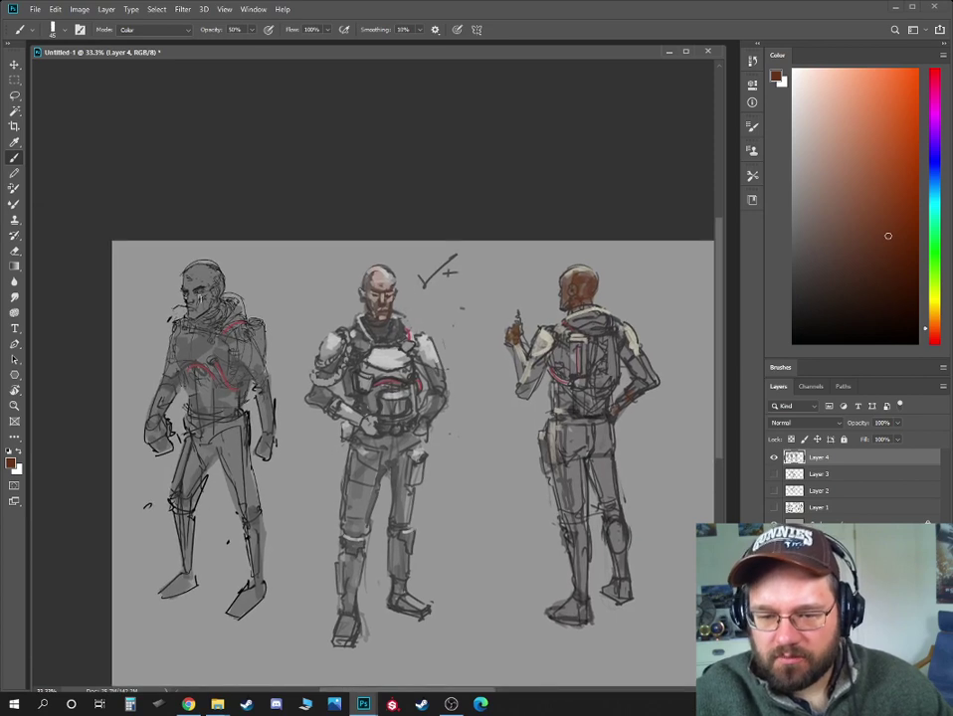
mouse_move(190, 280)
mouse_down()
mouse_move(193, 306)
mouse_move(209, 283)
mouse_move(199, 270)
mouse_move(211, 266)
mouse_up()
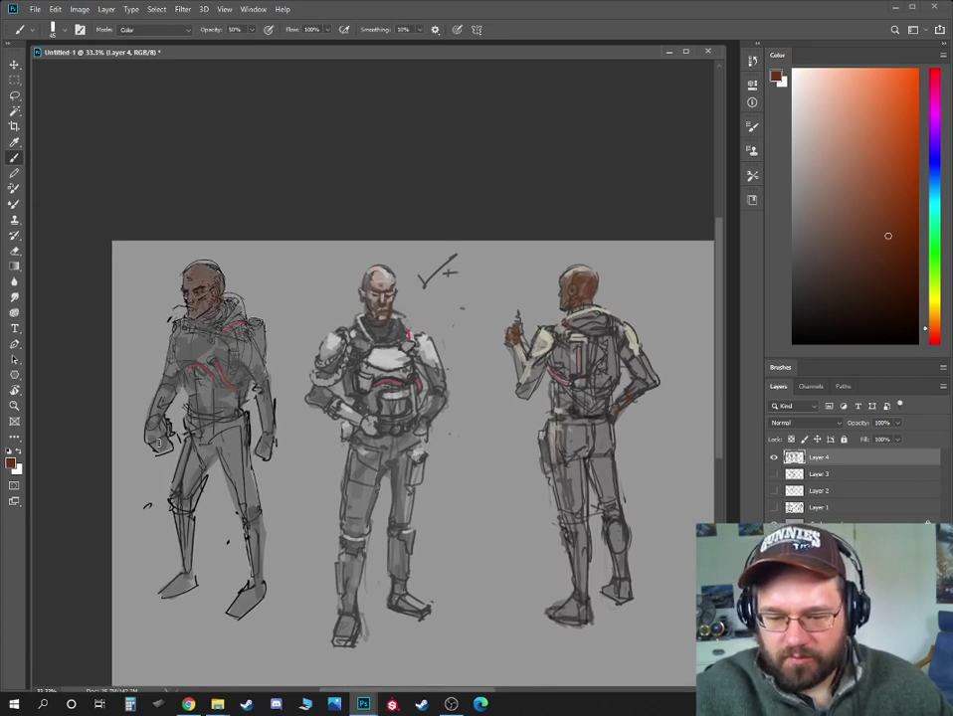
drag(155, 428, 162, 416)
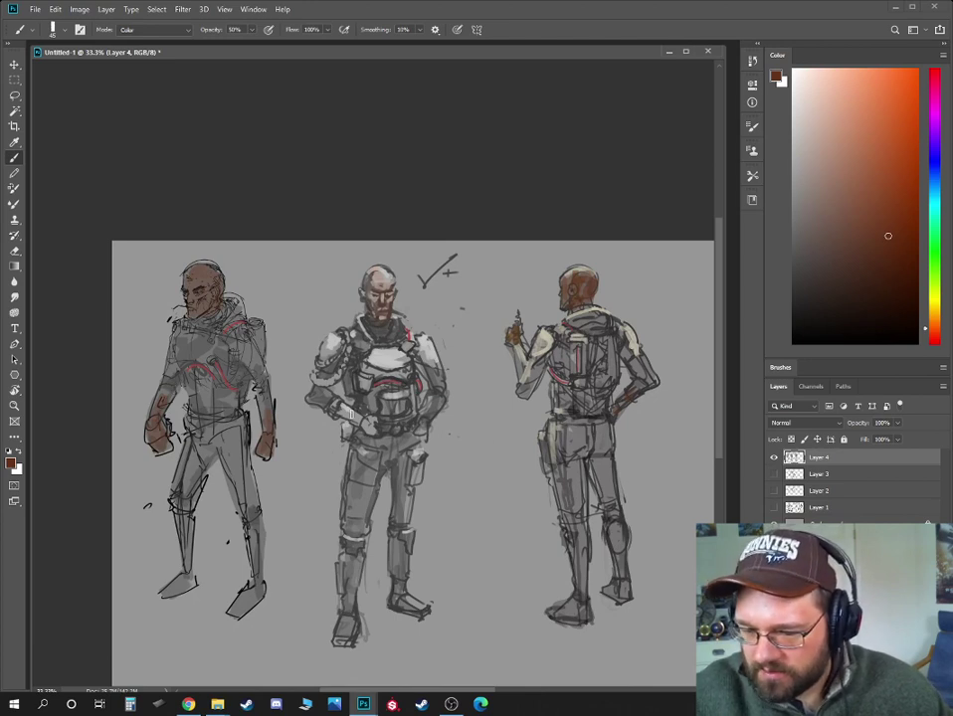
- Tint the second figure's forearms and hands and the third figure's forearms with the reddish brown skin tone
drag(343, 410, 375, 426)
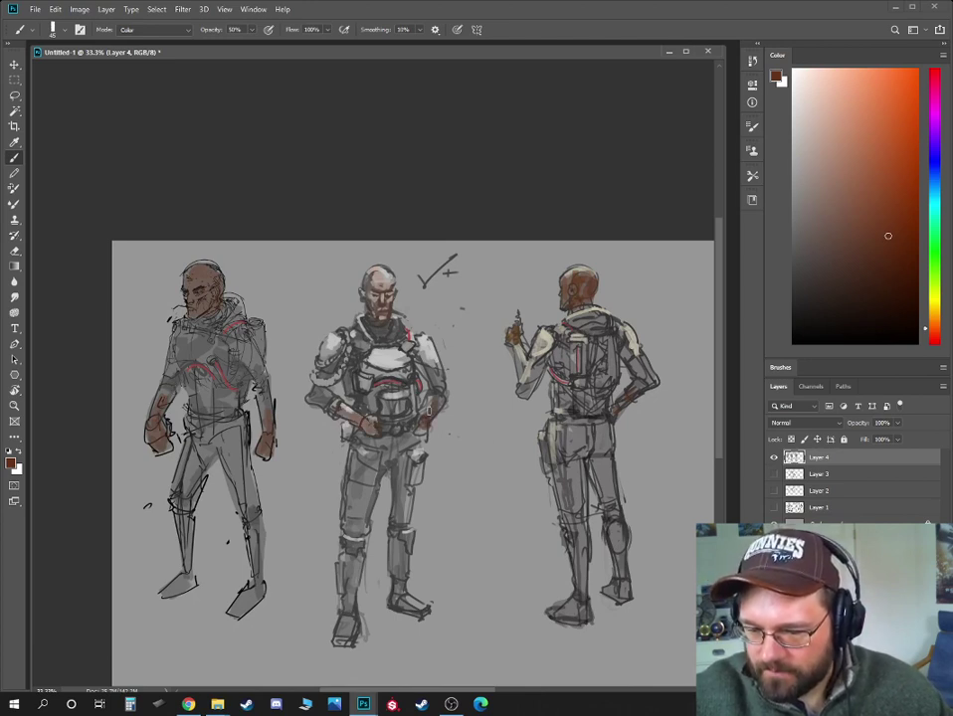
mouse_move(519, 359)
mouse_down()
mouse_move(517, 347)
mouse_move(523, 368)
mouse_up()
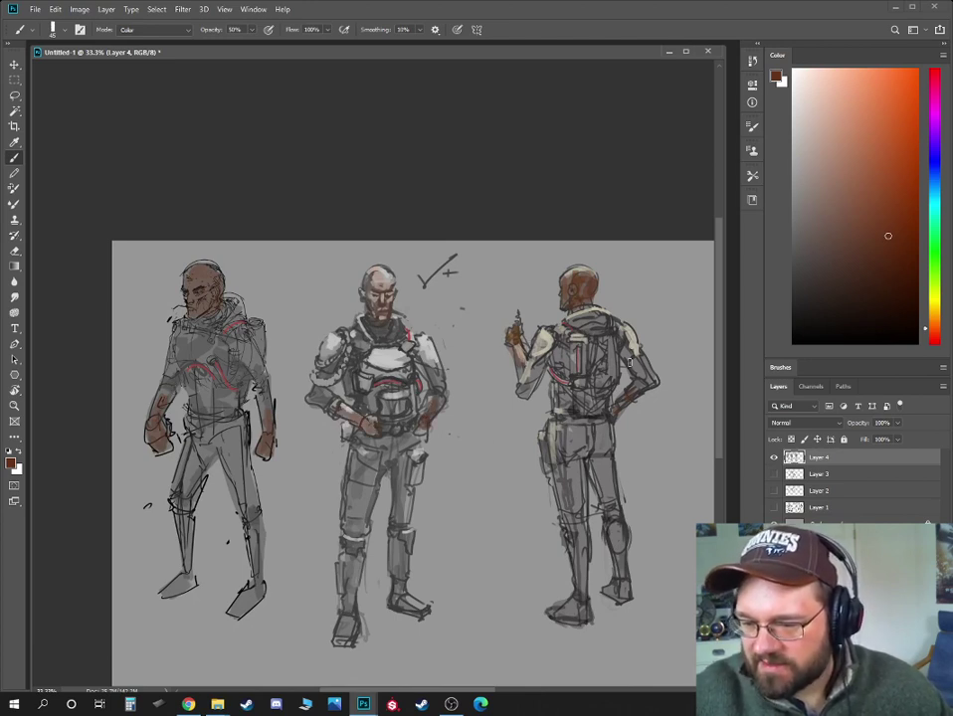
mouse_move(628, 398)
mouse_down()
mouse_move(616, 413)
mouse_move(645, 389)
mouse_up()
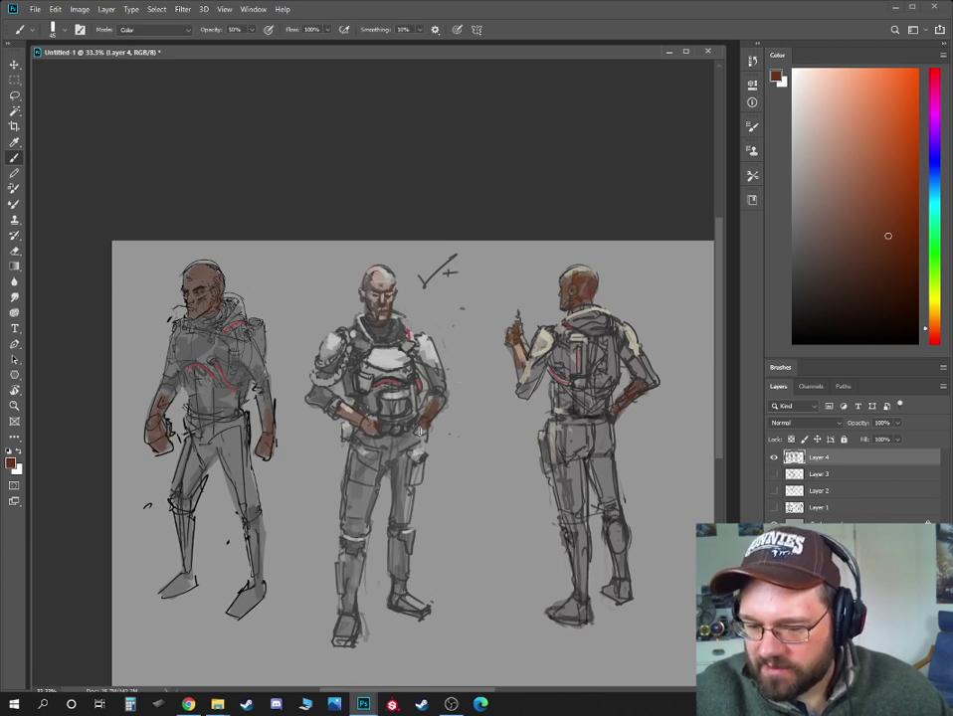
key(ctrl+minus)
key(ctrl+minus)
key(ctrl+plus)
key(ctrl+plus)
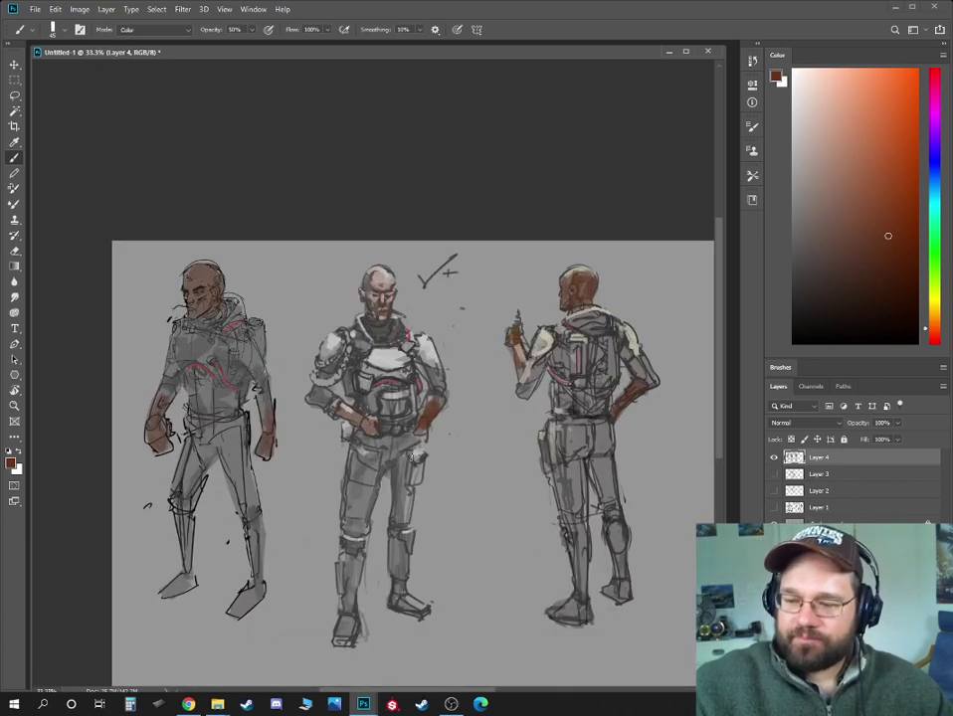
- Tint the canister on the third figure's back teal
drag(580, 429, 481, 407)
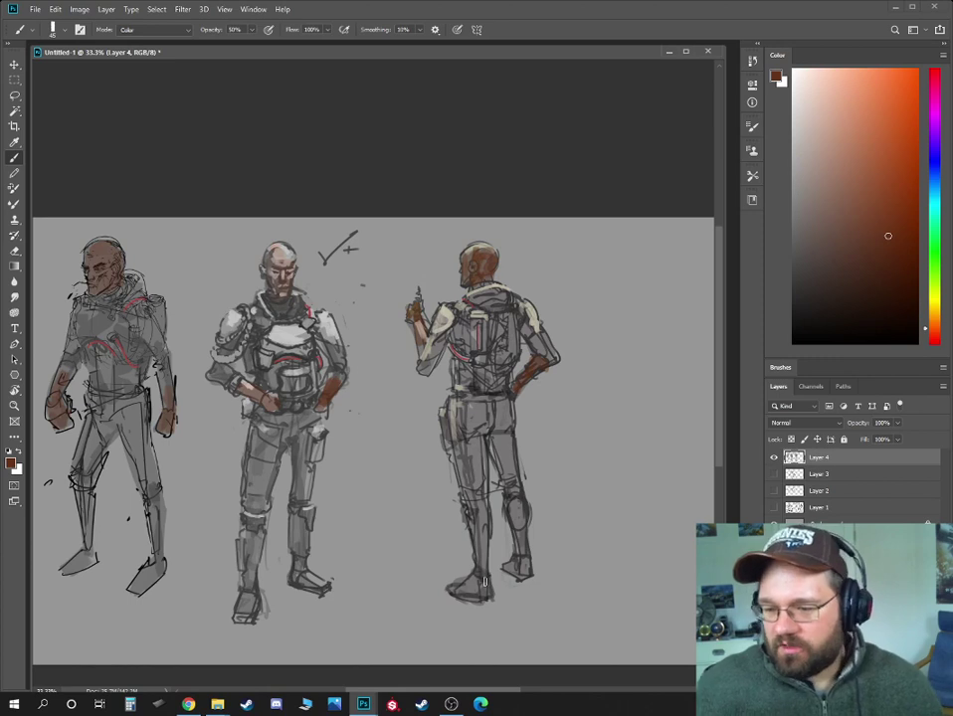
click(934, 191)
click(853, 191)
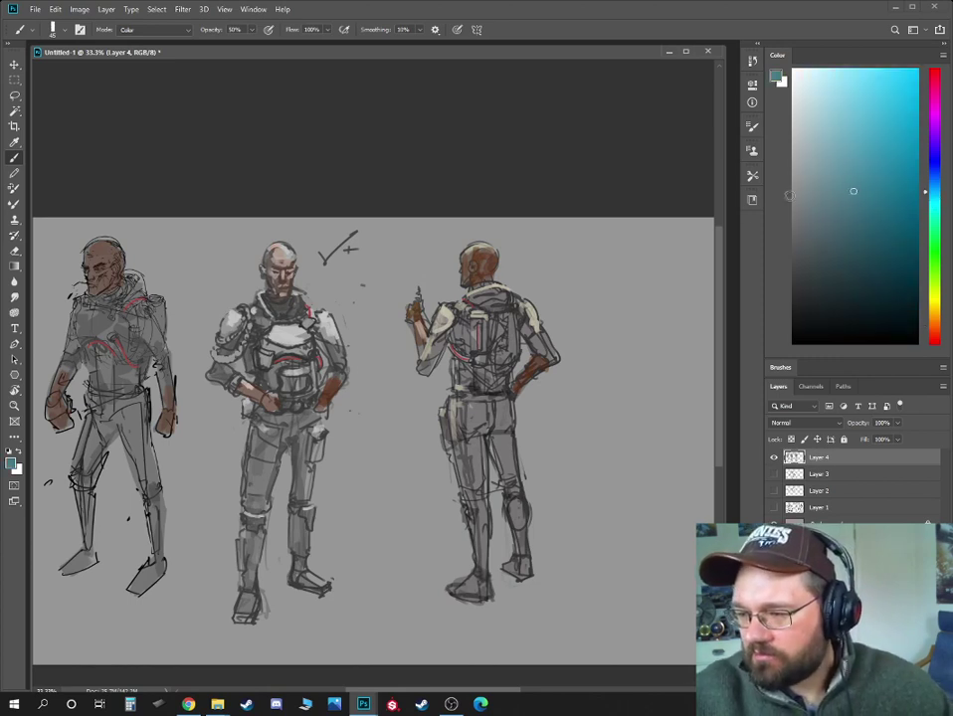
drag(477, 323, 480, 343)
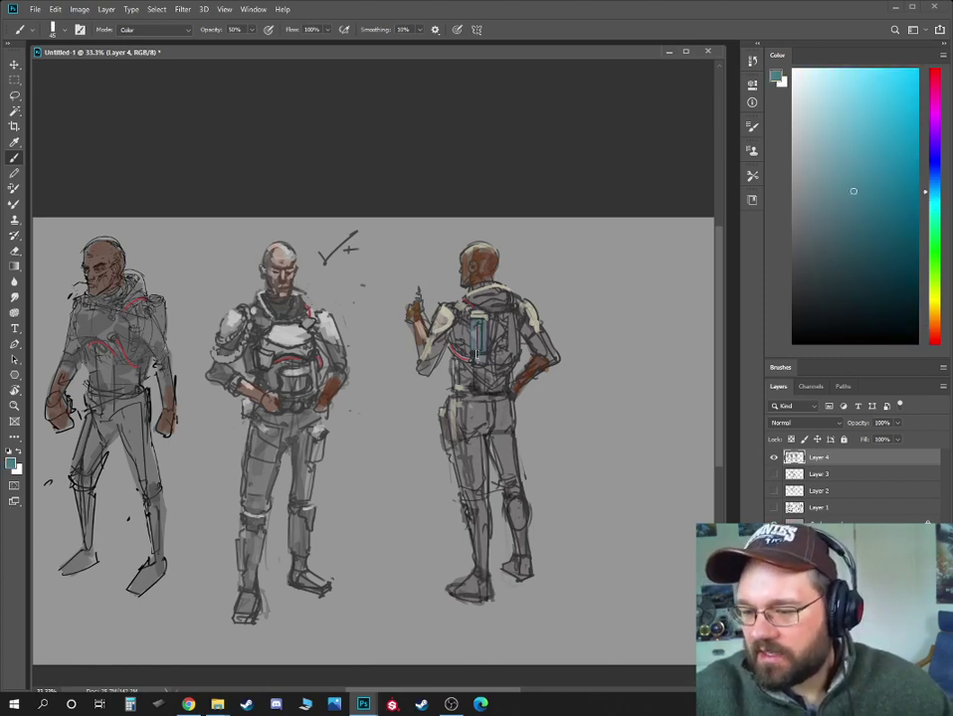
- Tint the backpack beside the teal canister on the third figure's back olive green
click(934, 292)
click(865, 196)
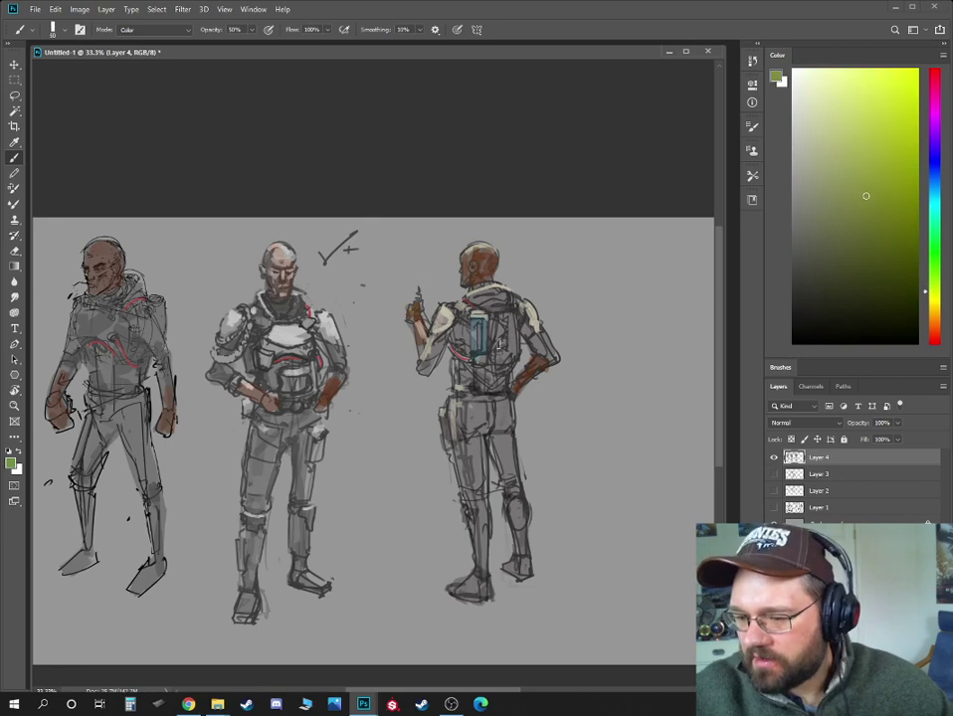
mouse_move(499, 342)
mouse_down()
mouse_move(497, 356)
mouse_move(512, 348)
mouse_up()
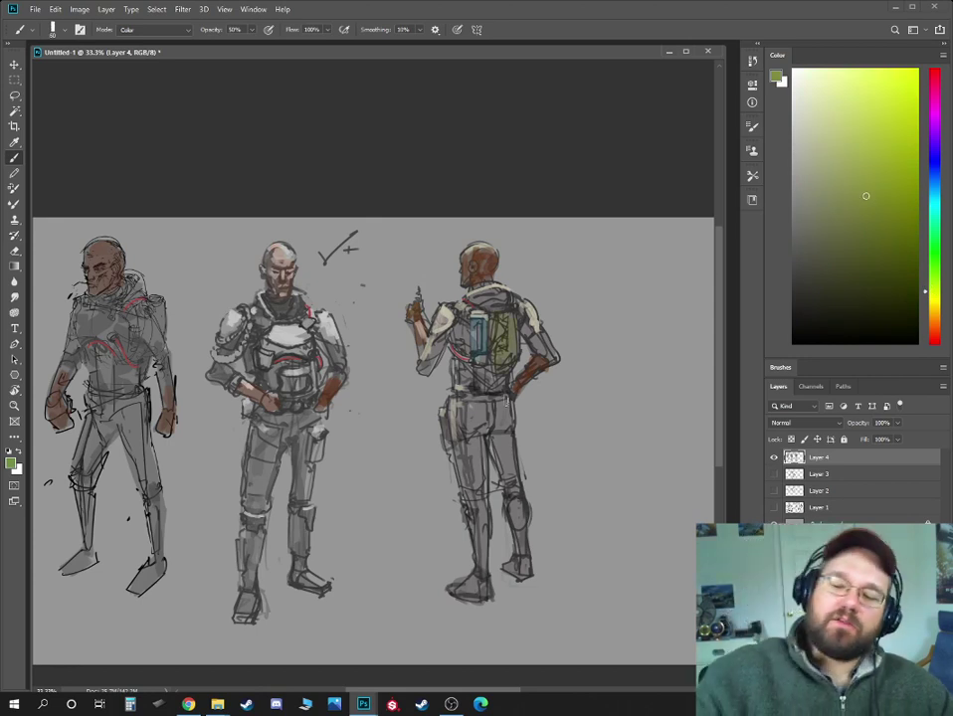
key(ctrl+plus)
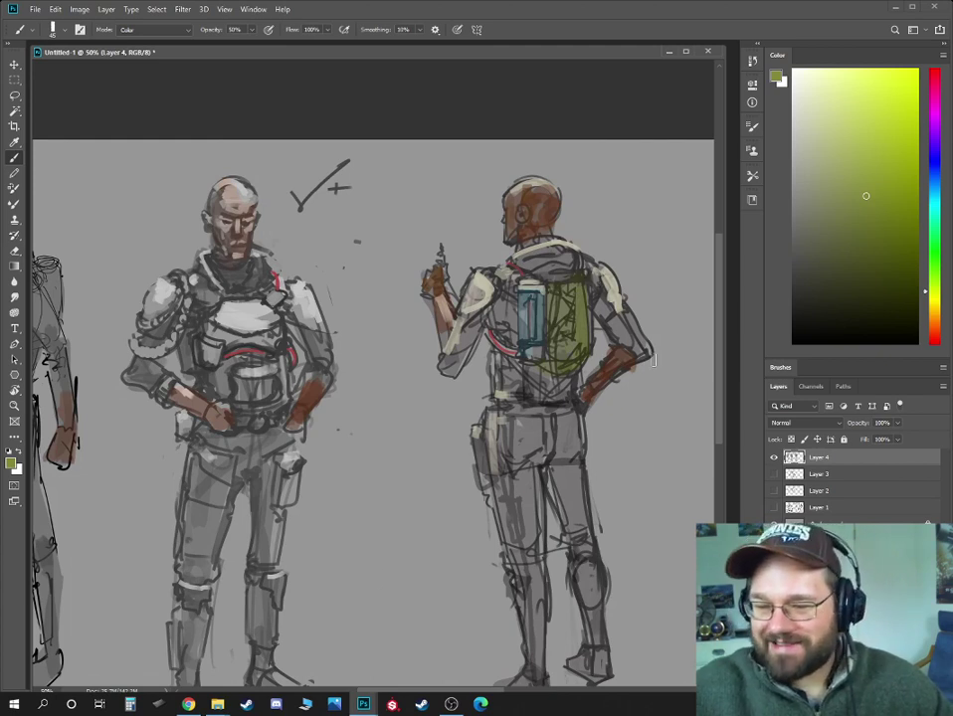
drag(583, 400, 519, 436)
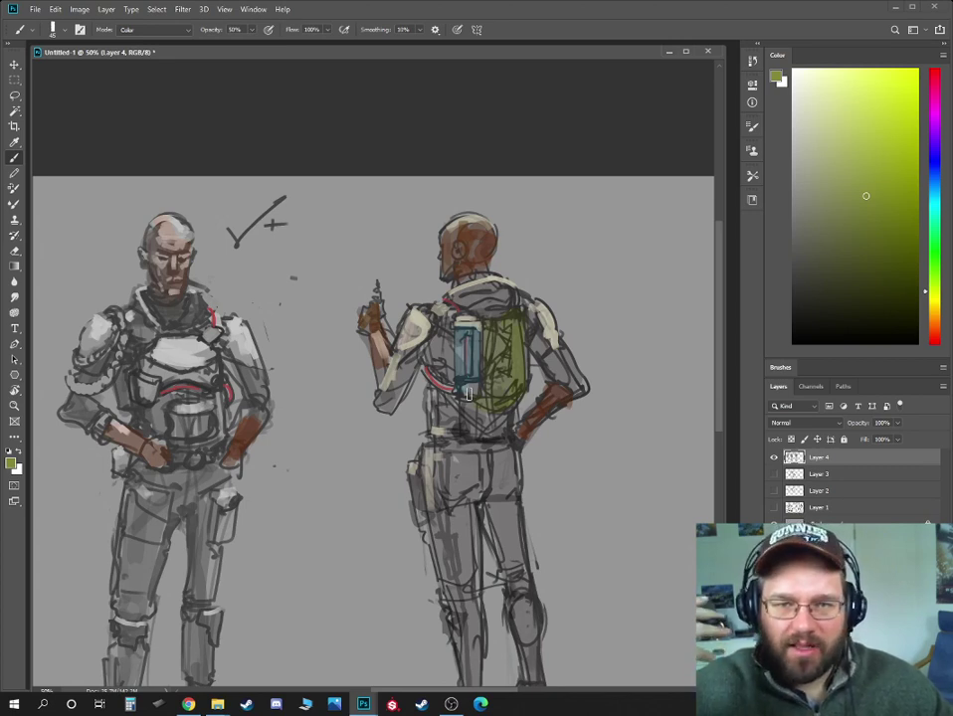
- Add brighter yellow-green touches to the third figure's backpack with a size 20 brush
key(bracketleft)
key(bracketleft)
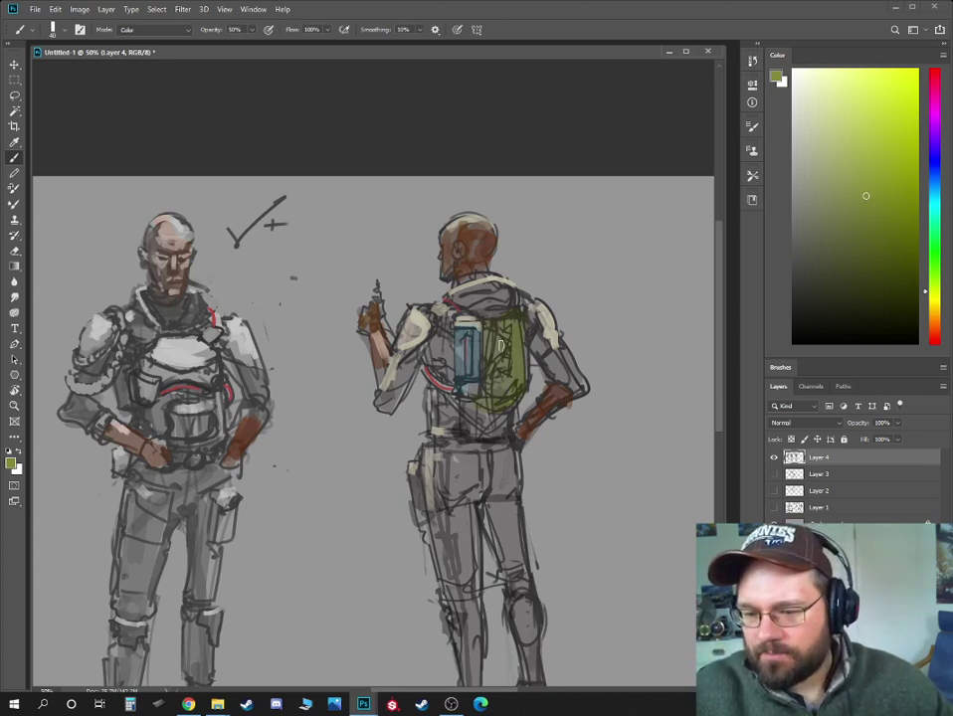
click(873, 147)
key(bracketleft)
key(bracketleft)
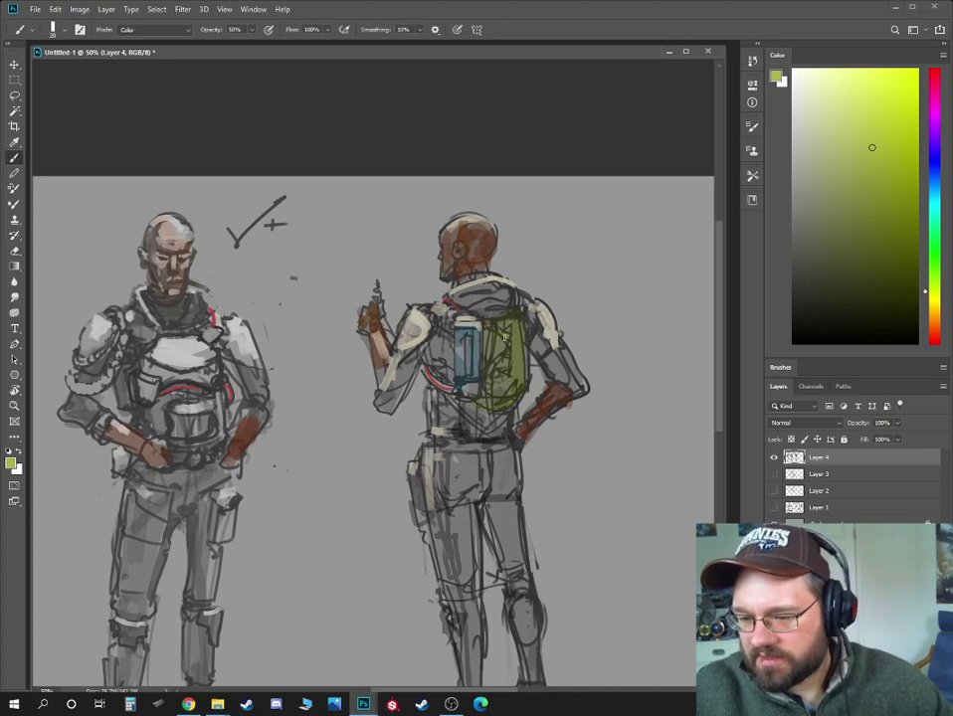
key(ctrl+minus)
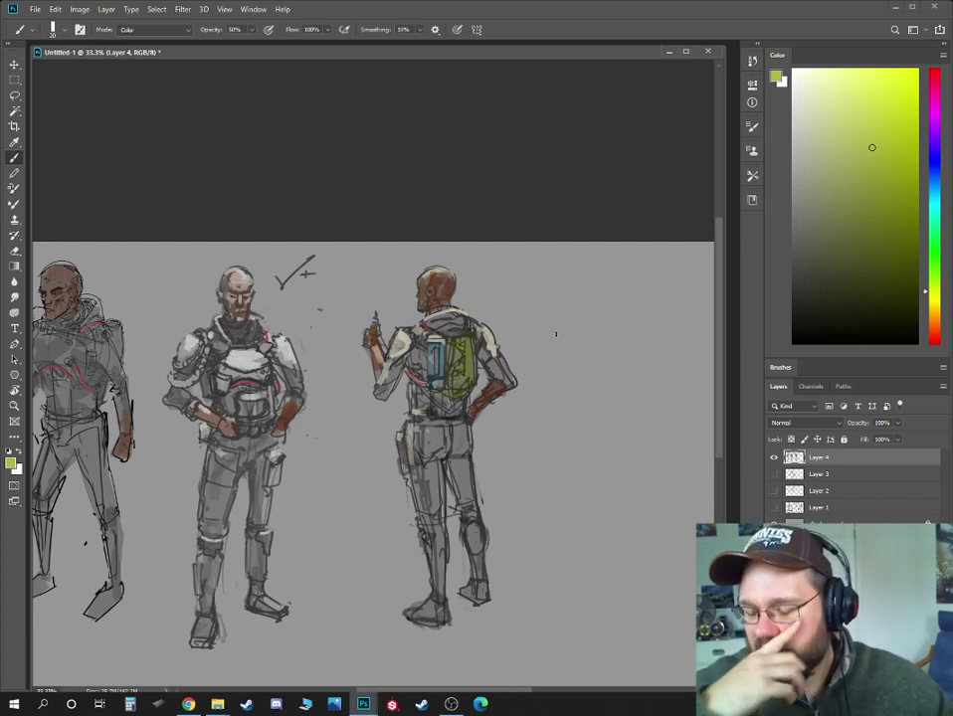
- Sketch a small dark grey head study with overlapping circles around its crown, to the right of the third figure's head
key(d)
key(ctrl+plus)
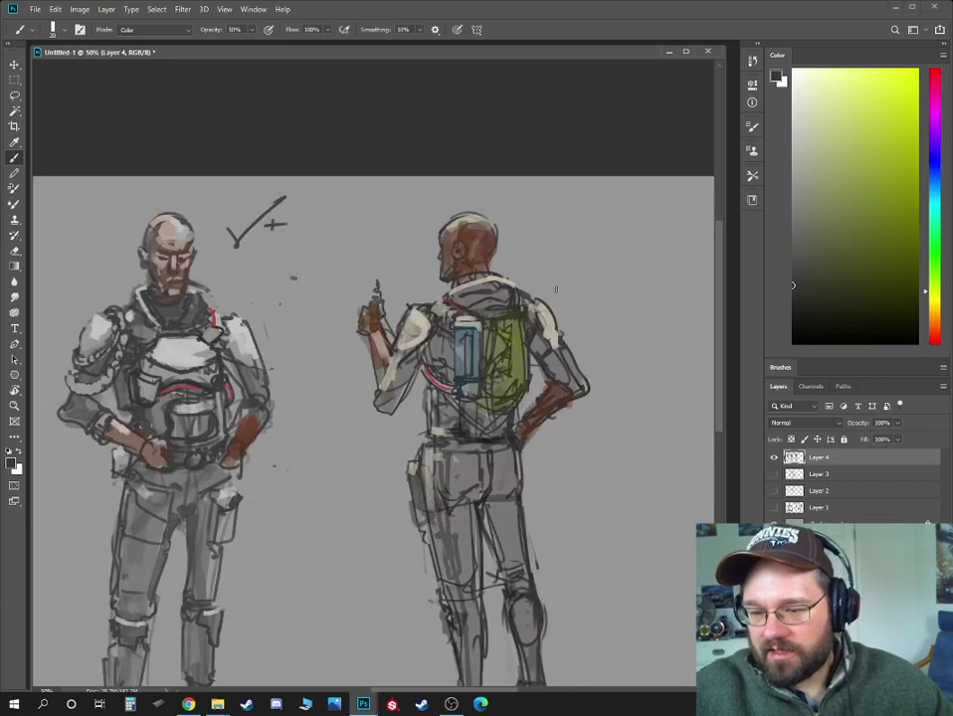
drag(625, 238, 473, 310)
key(bracketleft)
key(bracketleft)
key(bracketleft)
key(bracketleft)
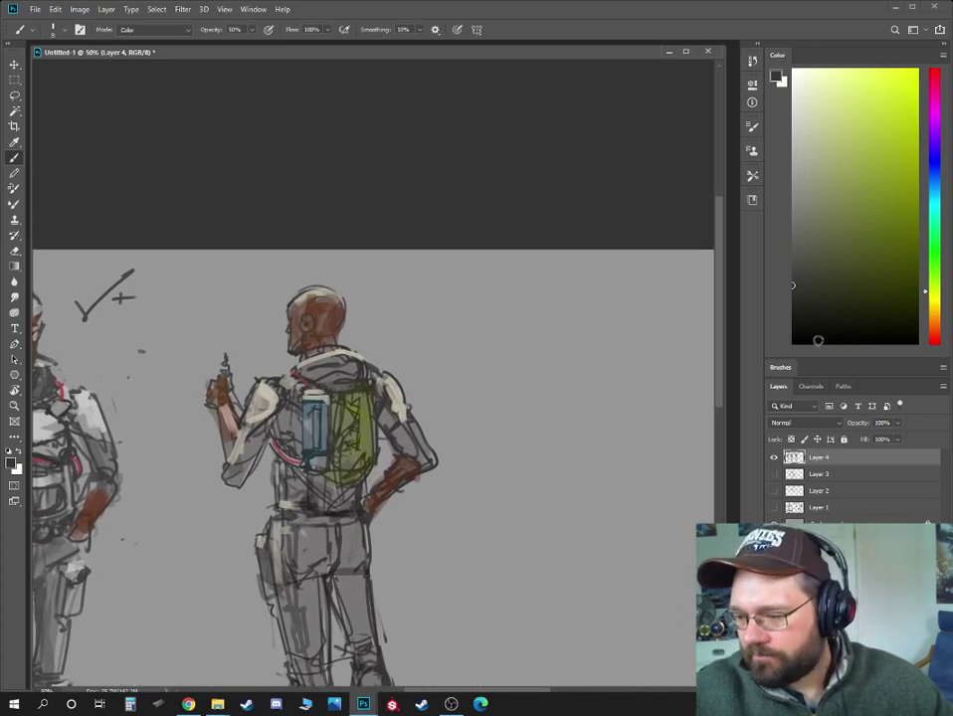
mouse_move(486, 338)
mouse_down()
mouse_move(527, 350)
mouse_move(524, 333)
mouse_move(486, 361)
mouse_move(486, 390)
mouse_move(499, 401)
mouse_move(526, 393)
mouse_move(533, 319)
mouse_move(482, 310)
mouse_move(502, 360)
mouse_move(549, 327)
mouse_move(532, 319)
mouse_move(484, 351)
mouse_move(475, 324)
mouse_move(496, 362)
mouse_move(524, 357)
mouse_move(503, 346)
mouse_move(502, 375)
mouse_move(502, 351)
mouse_move(514, 355)
mouse_move(505, 368)
mouse_move(497, 355)
mouse_move(486, 402)
mouse_move(523, 401)
mouse_move(526, 378)
mouse_move(496, 339)
mouse_move(505, 357)
mouse_move(516, 344)
mouse_move(512, 360)
mouse_move(526, 377)
mouse_move(531, 339)
mouse_move(509, 341)
mouse_move(527, 359)
mouse_move(500, 342)
mouse_move(511, 354)
mouse_move(489, 352)
mouse_move(482, 339)
mouse_move(484, 355)
mouse_move(506, 342)
mouse_move(517, 362)
mouse_move(531, 341)
mouse_move(530, 381)
mouse_up()
key(bracketright)
key(bracketright)
key(bracketright)
key(bracketright)
key(bracketright)
key(bracketright)
key(bracketright)
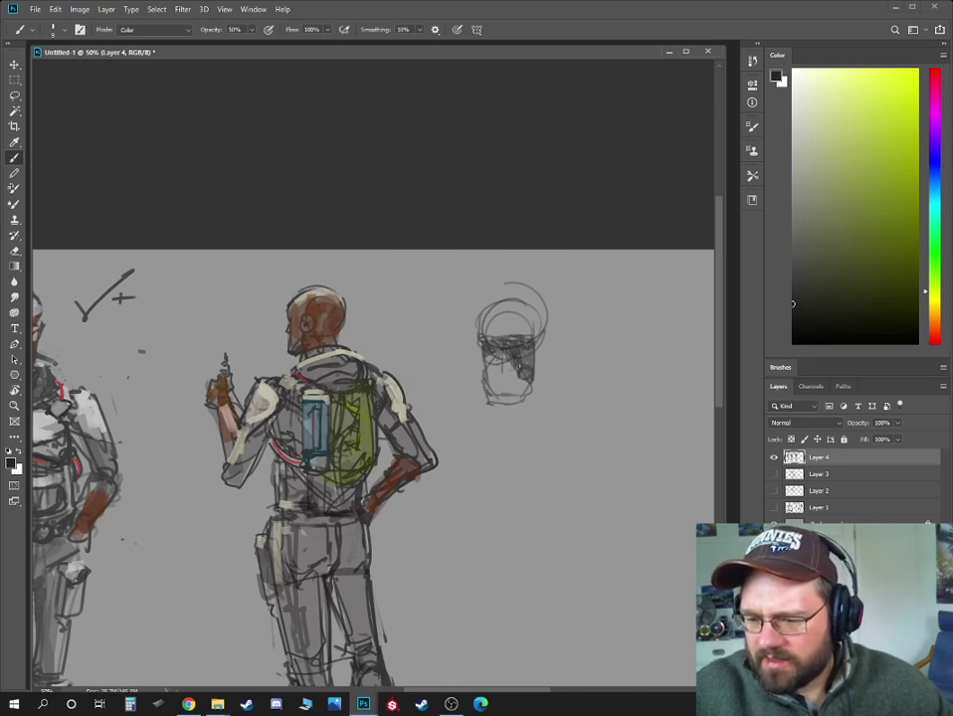
- Darken the band across the head study and add small round details along both of its sides
drag(505, 336, 529, 344)
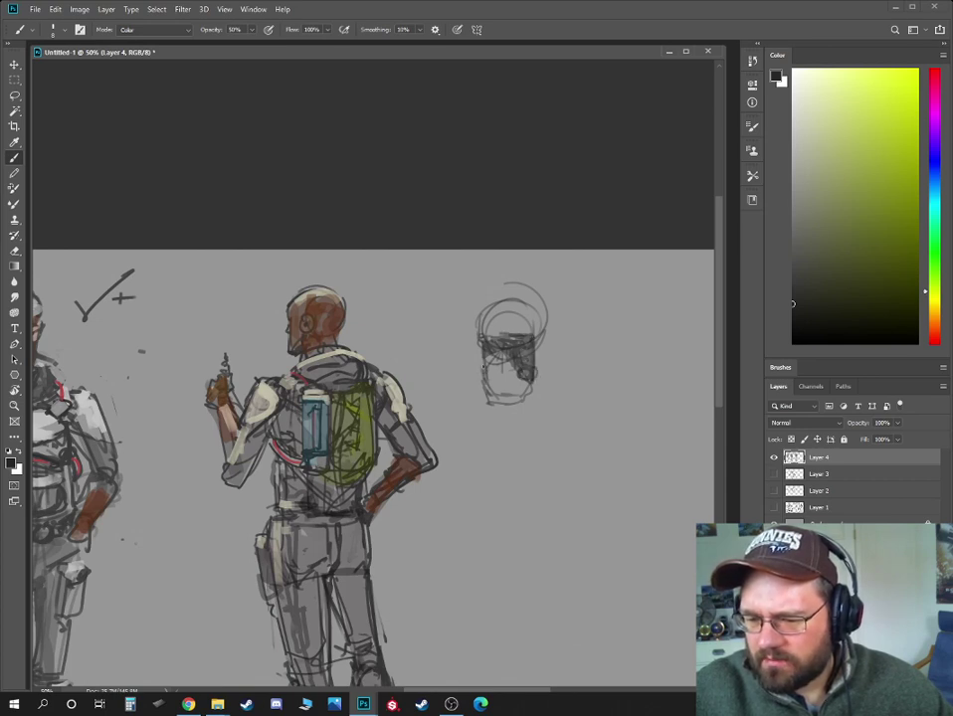
drag(525, 362, 534, 381)
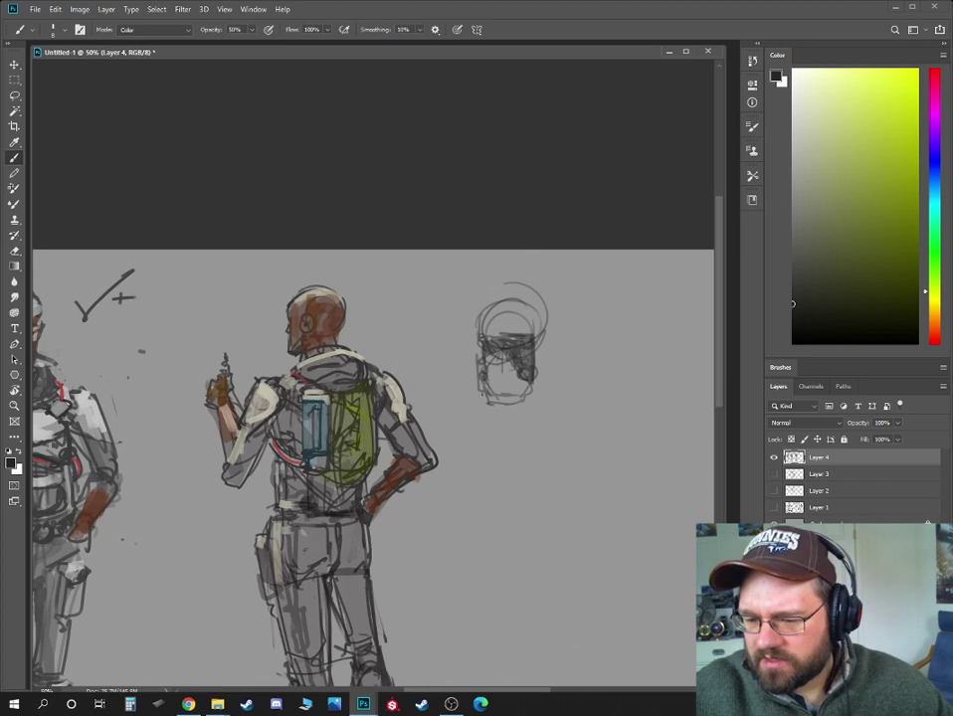
drag(483, 368, 487, 394)
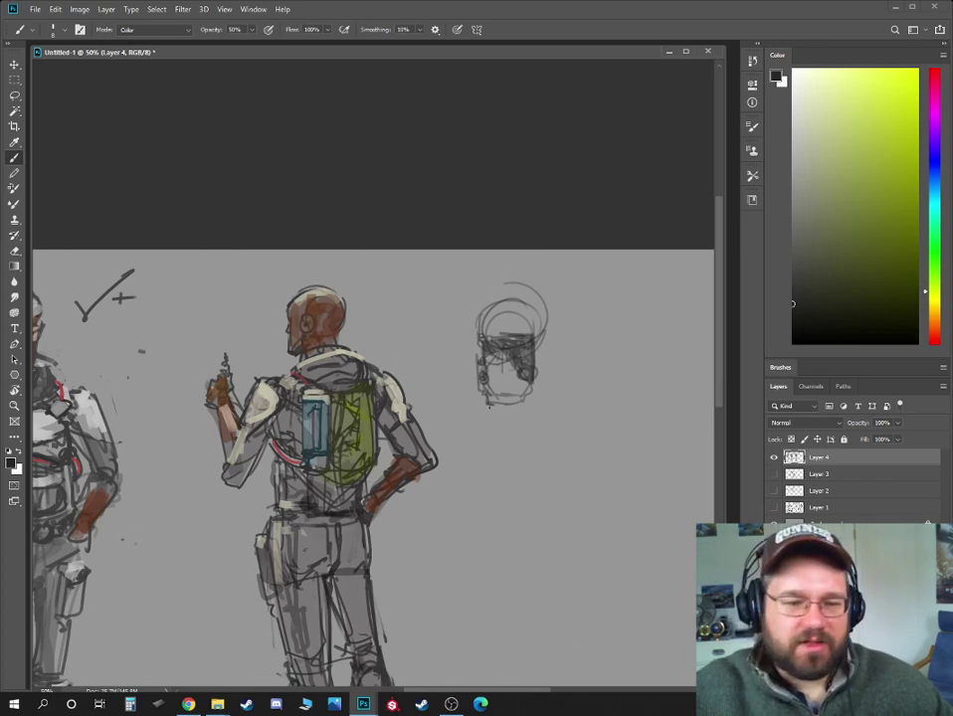
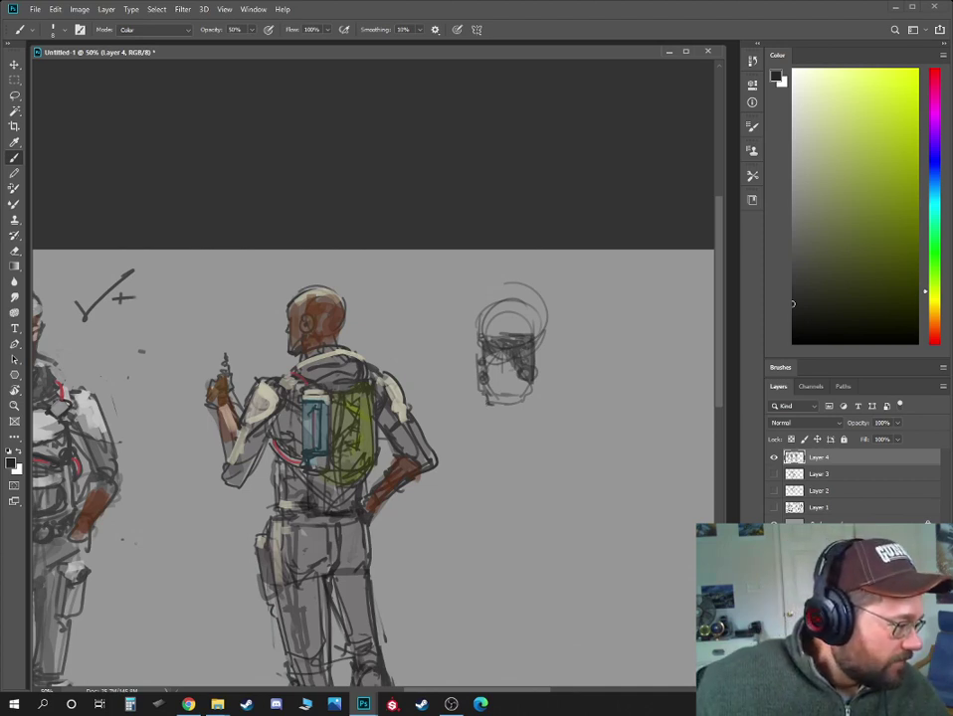
- Handwrite the underlined label "Flaco." between the third figure and the head study
key(alt+Tab)
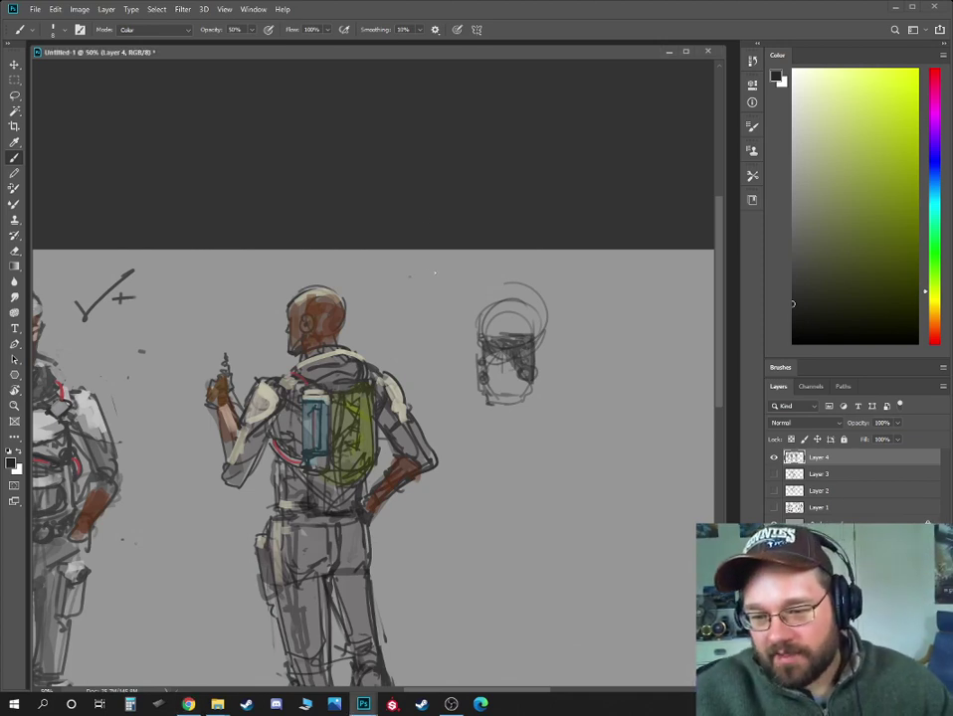
mouse_move(414, 262)
mouse_down()
mouse_move(412, 278)
mouse_move(425, 261)
mouse_move(450, 276)
mouse_move(466, 272)
mouse_move(460, 278)
mouse_move(479, 289)
mouse_up()
click(473, 275)
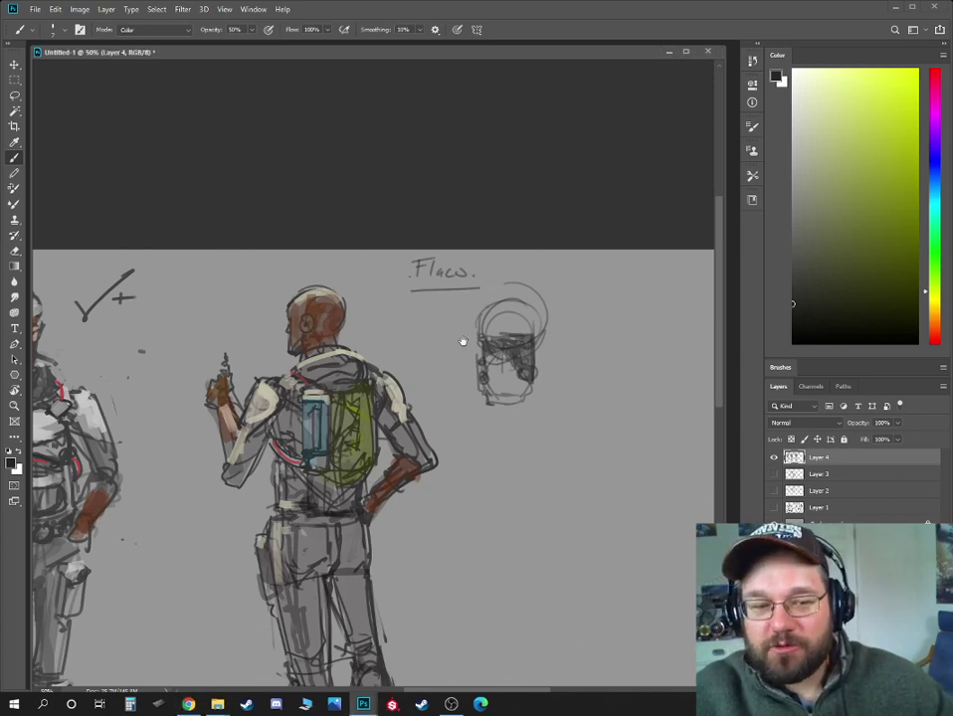
- Handwrite "PhLateau." to the right of the head study and underline it
drag(464, 340, 603, 270)
drag(622, 341, 474, 265)
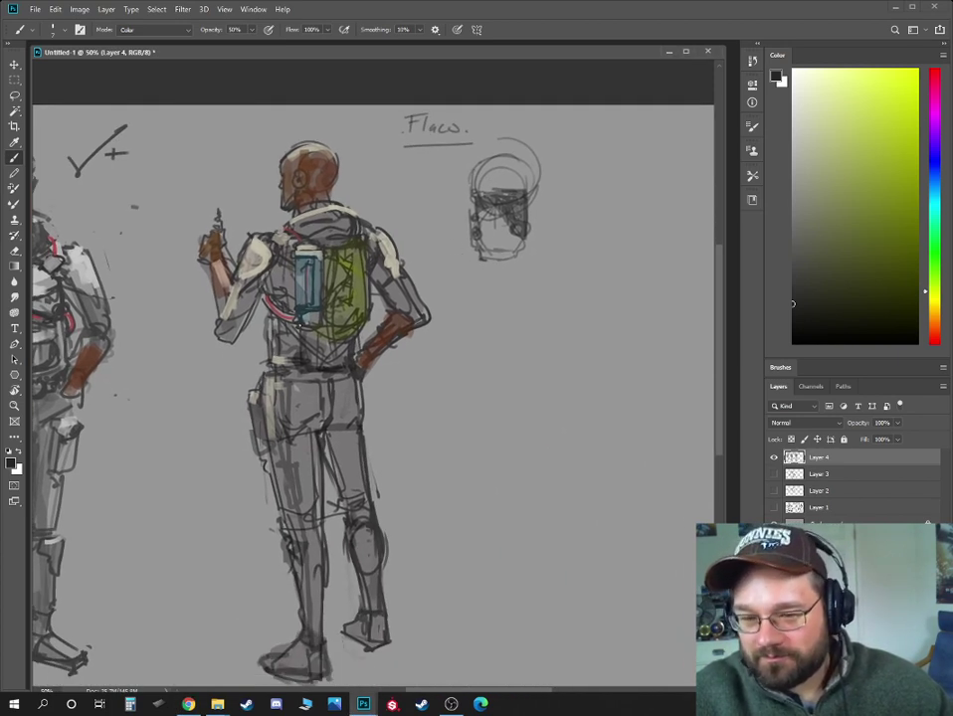
drag(512, 80, 480, 216)
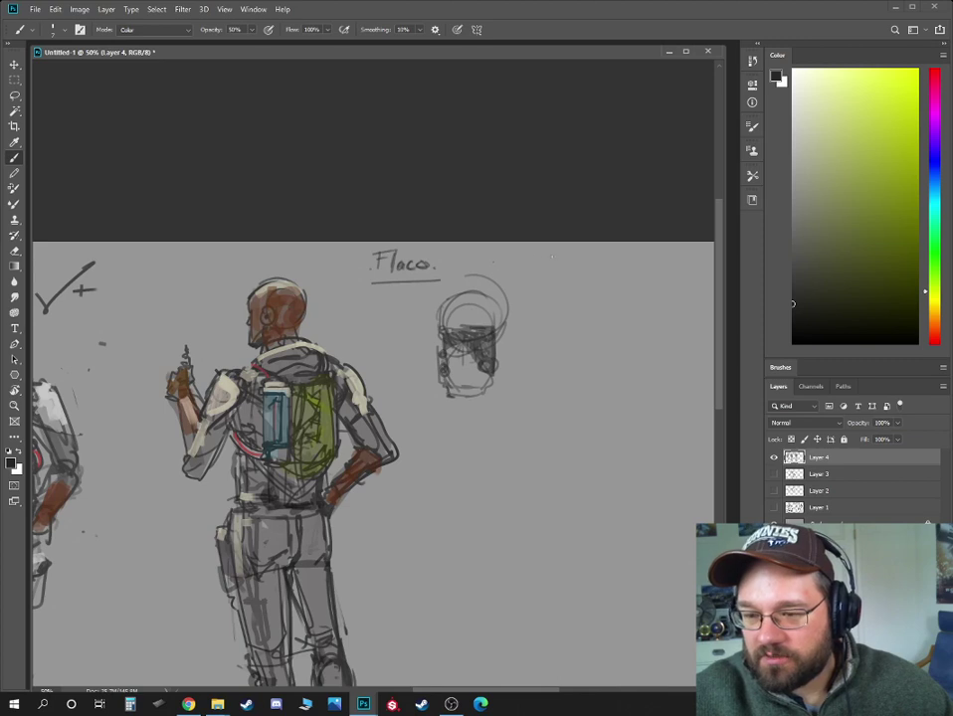
mouse_move(534, 261)
mouse_down()
mouse_move(534, 280)
mouse_move(536, 271)
mouse_move(600, 281)
mouse_up()
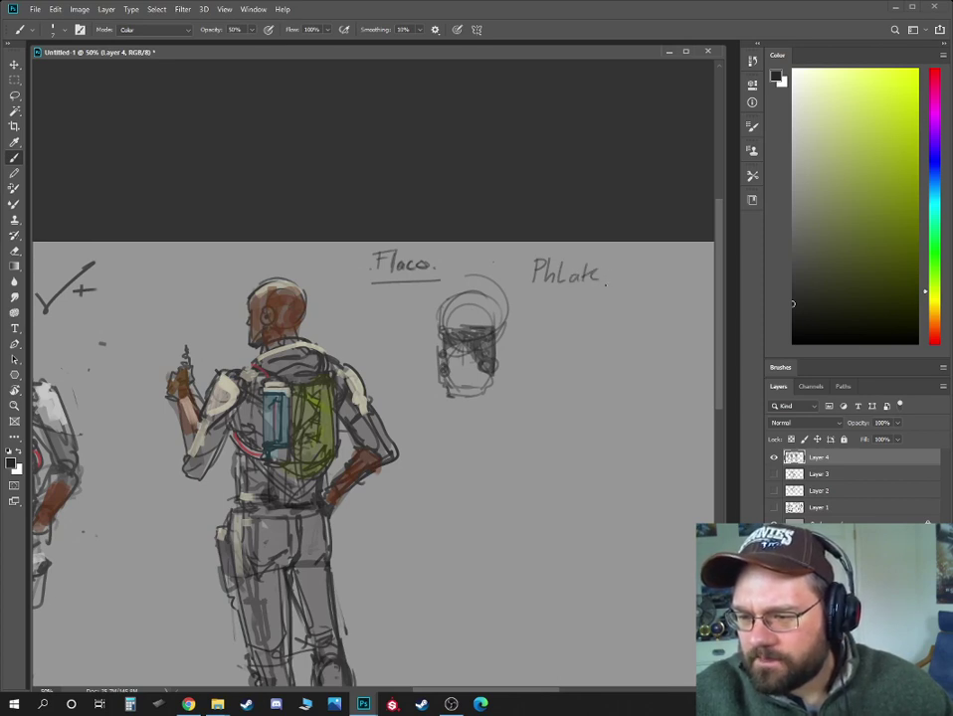
drag(613, 275, 628, 284)
click(638, 281)
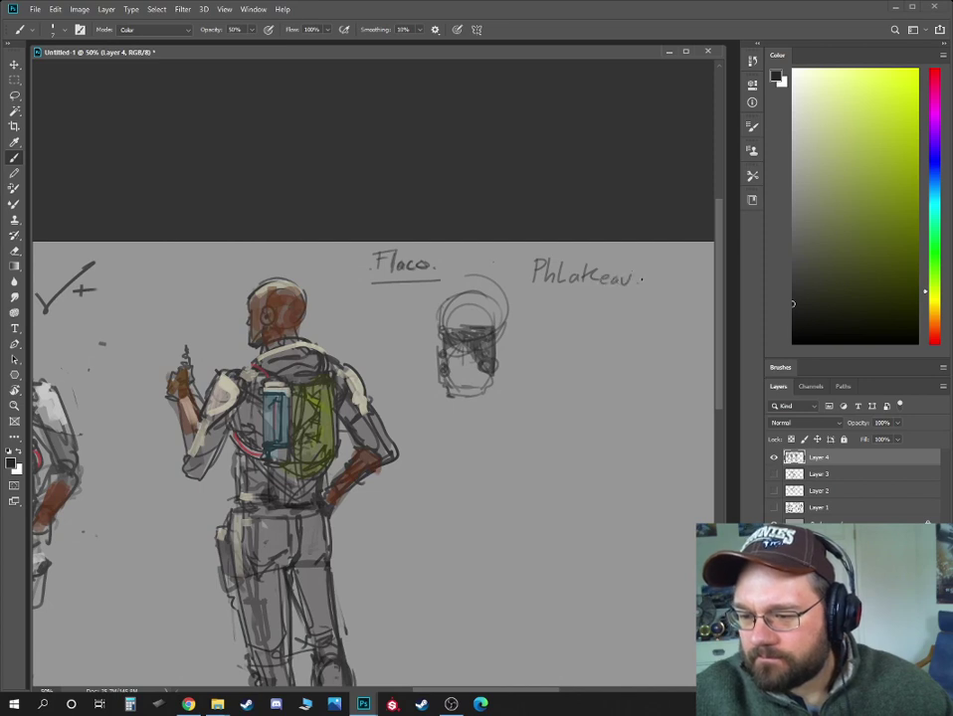
drag(539, 299, 666, 298)
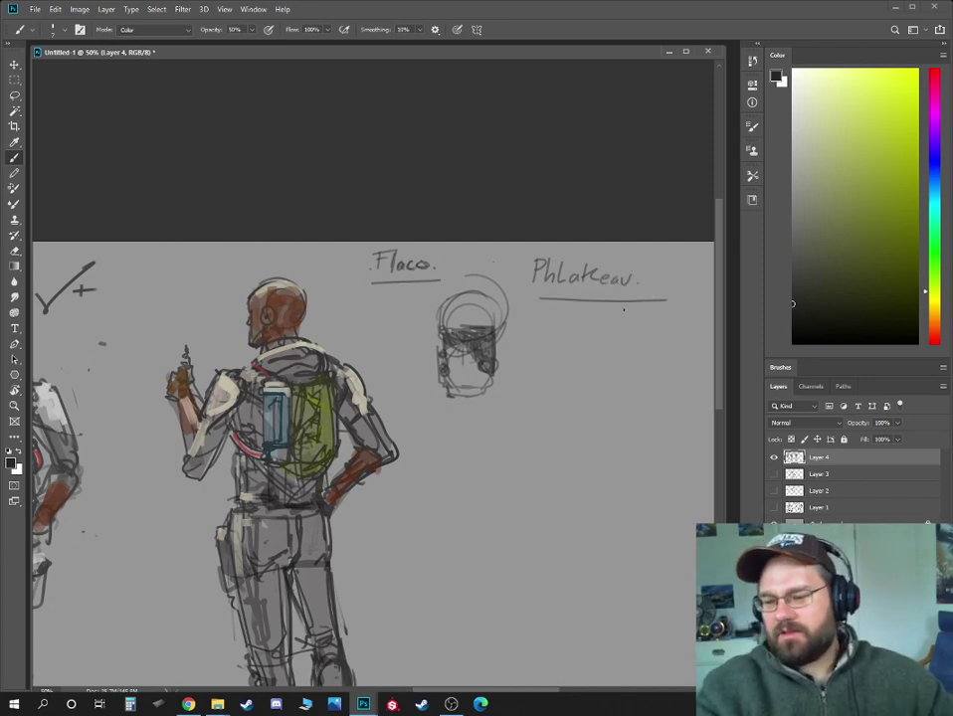
- Draw a box around the letters "PhL" at the start of the handwritten "PhLateau"
key(ctrl+minus)
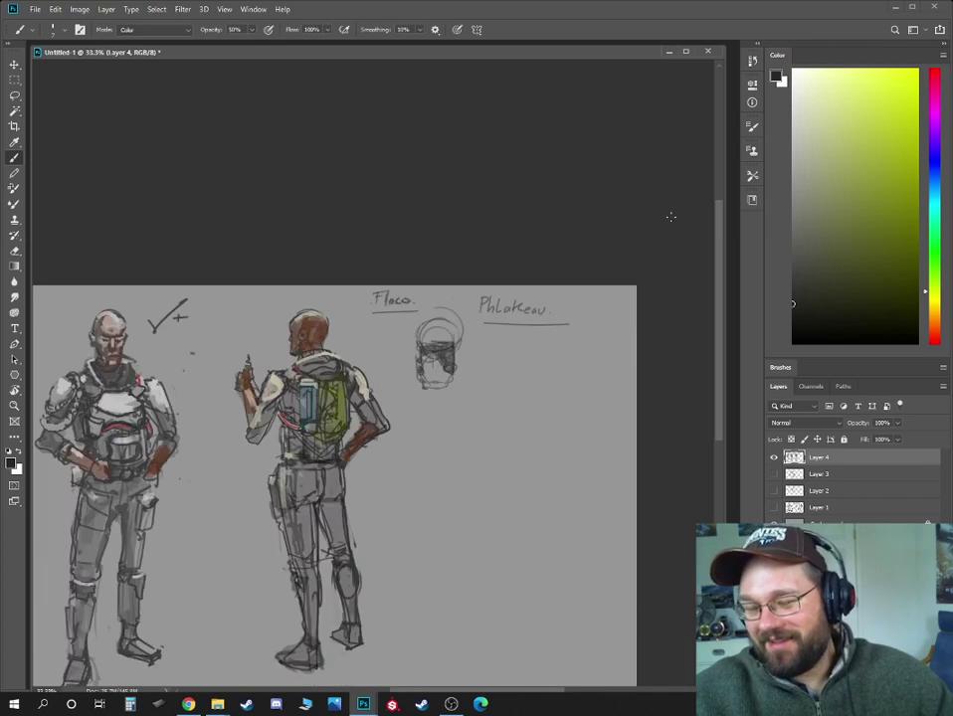
key(ctrl+plus)
key(ctrl+plus)
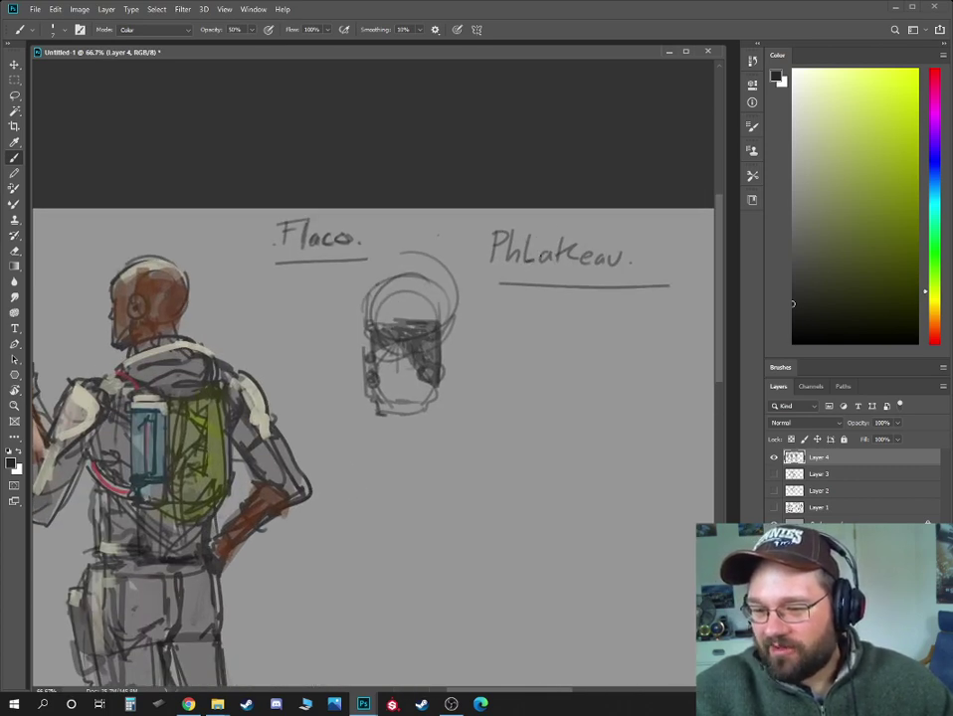
mouse_move(484, 219)
mouse_down()
mouse_move(509, 275)
mouse_move(538, 254)
mouse_move(485, 217)
mouse_up()
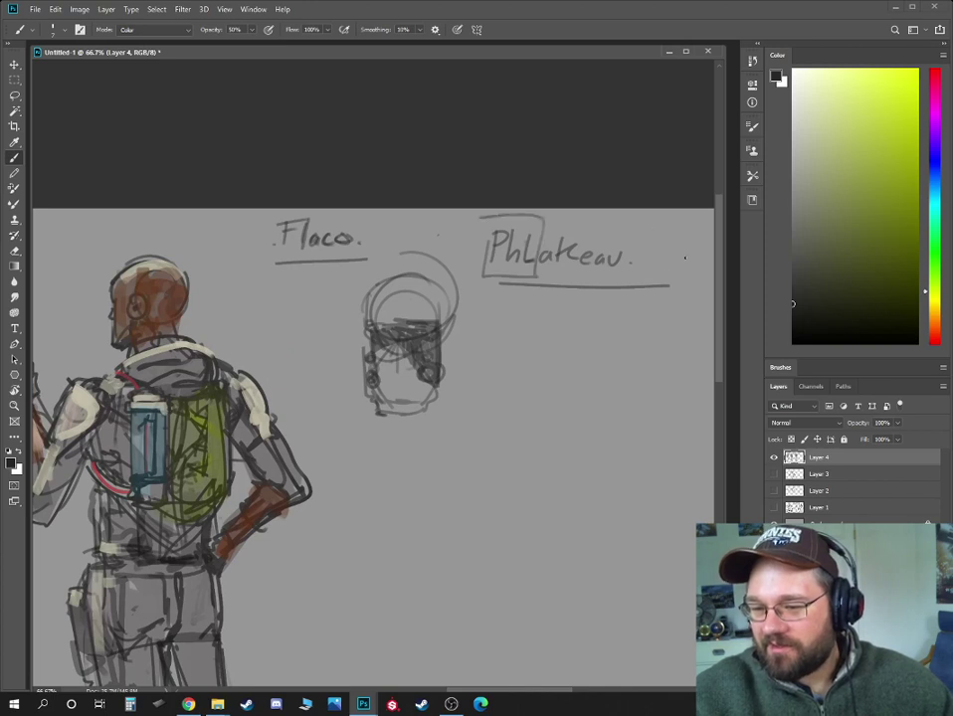
- Handwrite the initials "Ph. L." below "PhLateau" and undo the last stray mark
drag(583, 286, 509, 270)
mouse_move(452, 298)
mouse_down()
mouse_move(477, 334)
mouse_move(495, 324)
mouse_move(529, 337)
mouse_up()
mouse_move(455, 299)
mouse_down()
mouse_move(458, 314)
mouse_move(490, 332)
mouse_up()
click(496, 332)
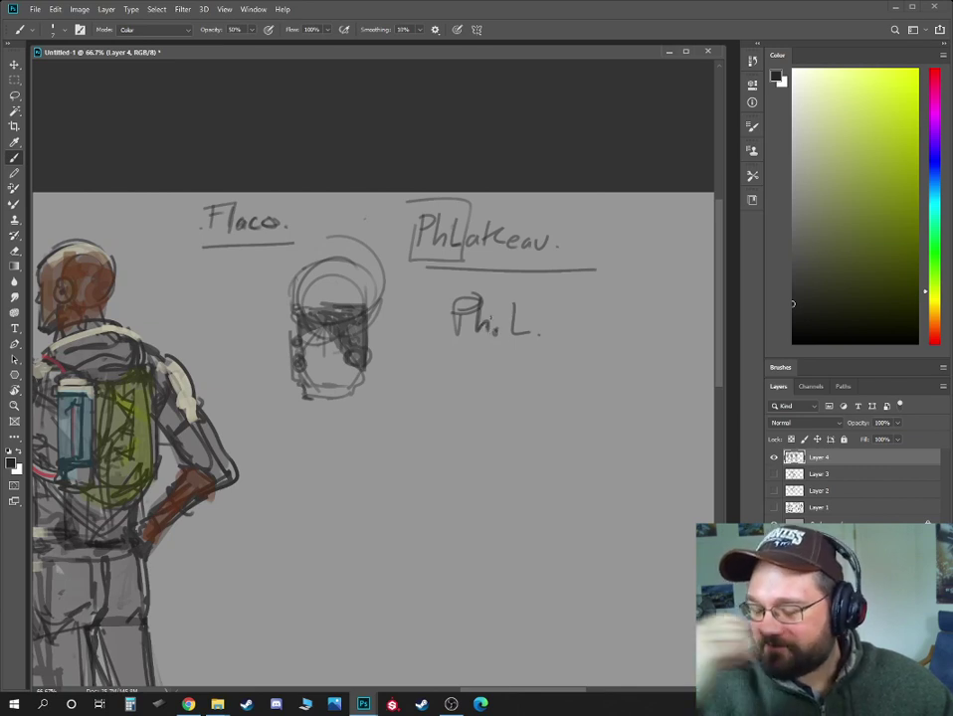
key(ctrl+z)
- Handwrite the underlined surname after the "Ph. L." initials, then underline "Ph." and add a vertical mark at the "L"
mouse_move(560, 310)
mouse_down()
mouse_move(565, 335)
mouse_move(583, 312)
mouse_up()
drag(587, 320, 588, 335)
drag(593, 323, 607, 336)
mouse_move(613, 328)
mouse_down()
mouse_move(640, 313)
mouse_move(639, 333)
mouse_move(693, 334)
mouse_move(682, 357)
mouse_move(710, 339)
mouse_up()
drag(563, 352, 698, 355)
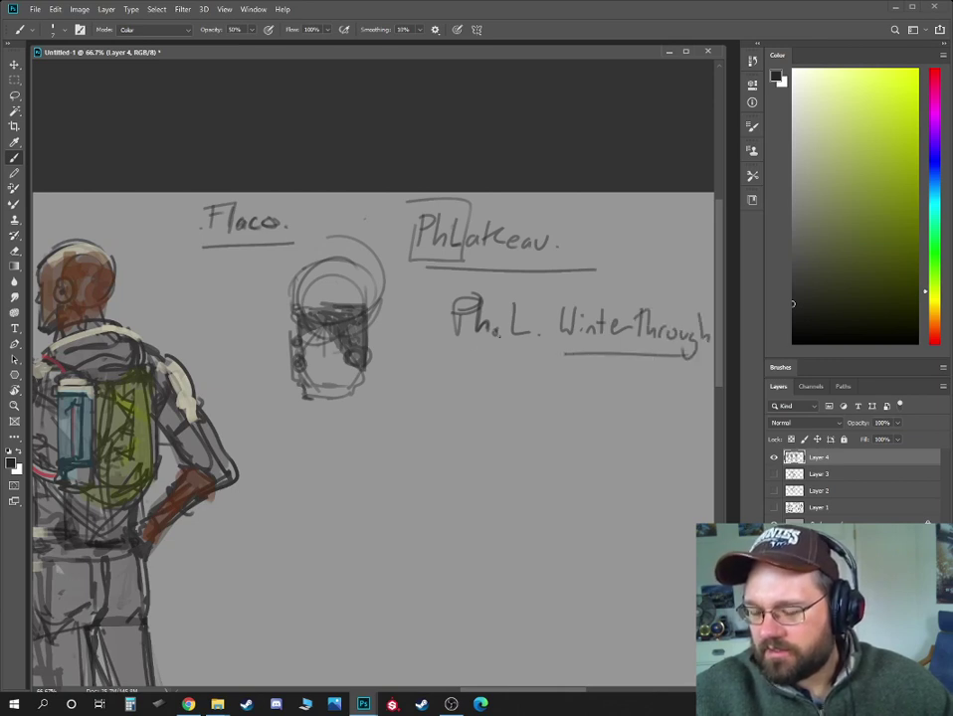
mouse_move(462, 352)
mouse_down()
mouse_move(511, 353)
mouse_move(533, 293)
mouse_up()
- Handwrite "FLochough?" to the right of "PhLateau", underline it and bracket it along its front and lower edges
click(590, 230)
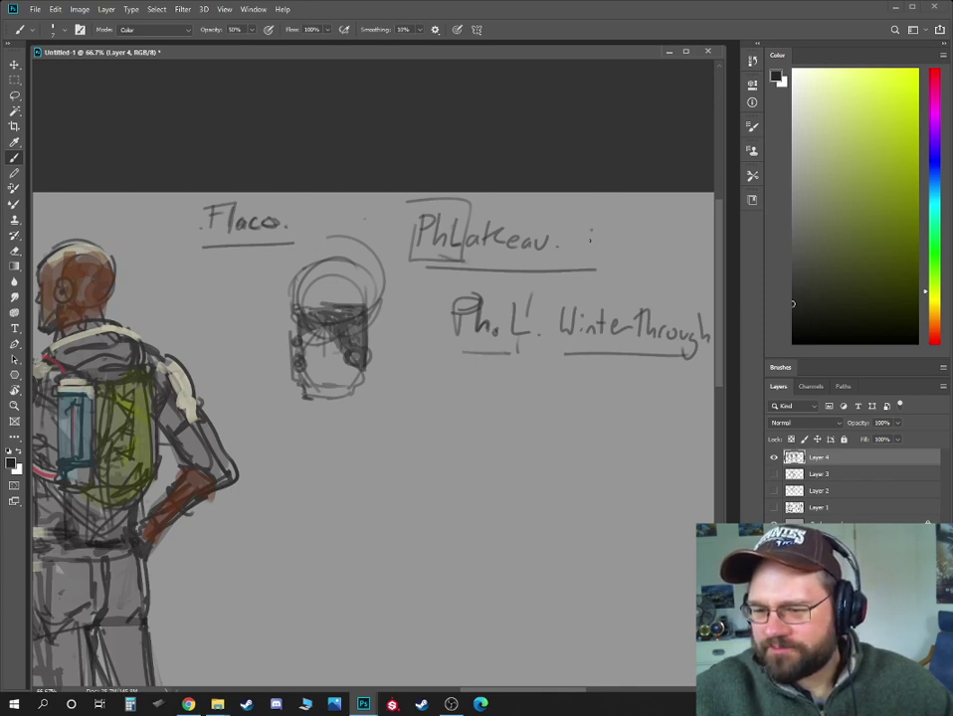
drag(611, 219, 607, 254)
mouse_move(597, 223)
mouse_down()
mouse_move(627, 219)
mouse_move(616, 234)
mouse_up()
mouse_move(622, 225)
mouse_down()
mouse_move(634, 251)
mouse_move(514, 302)
mouse_up()
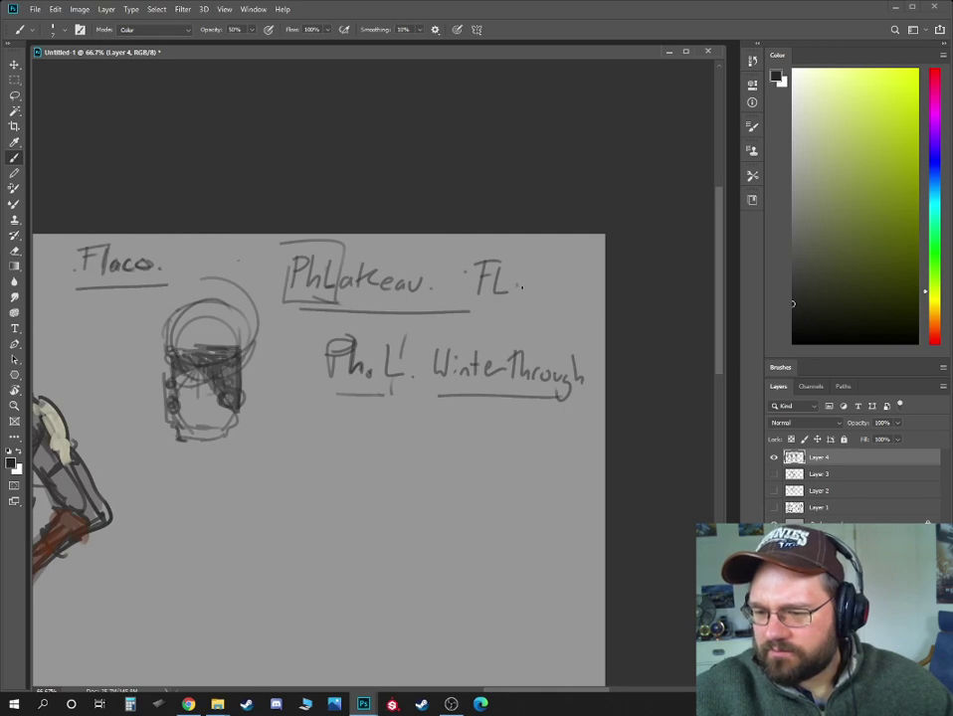
mouse_move(521, 281)
mouse_down()
mouse_move(529, 294)
mouse_move(576, 288)
mouse_move(576, 305)
mouse_move(598, 288)
mouse_up()
click(597, 295)
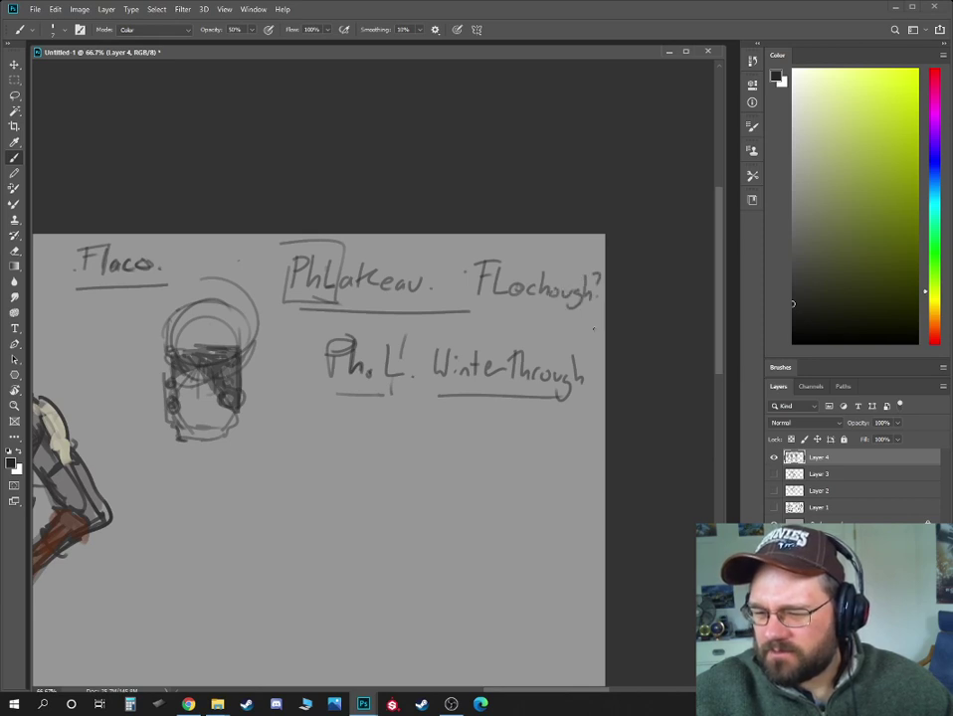
drag(469, 310, 585, 312)
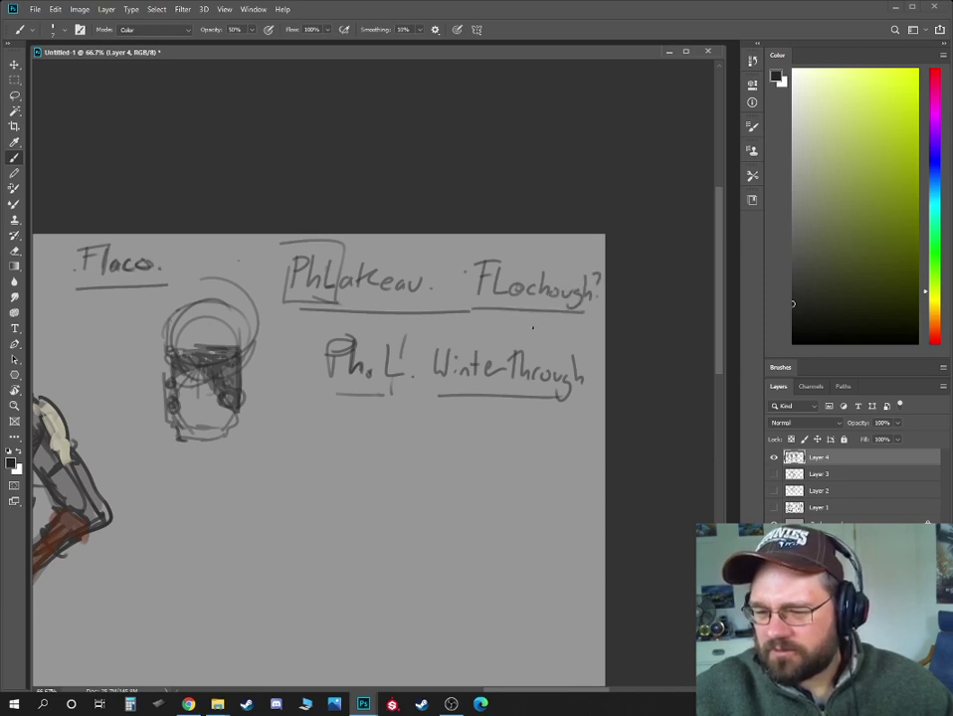
mouse_move(463, 264)
mouse_down()
mouse_move(458, 318)
mouse_move(575, 331)
mouse_up()
- Add a side antenna, a darker brim band and round mask fittings to the small head study beneath "Flaco"
key(ctrl+minus)
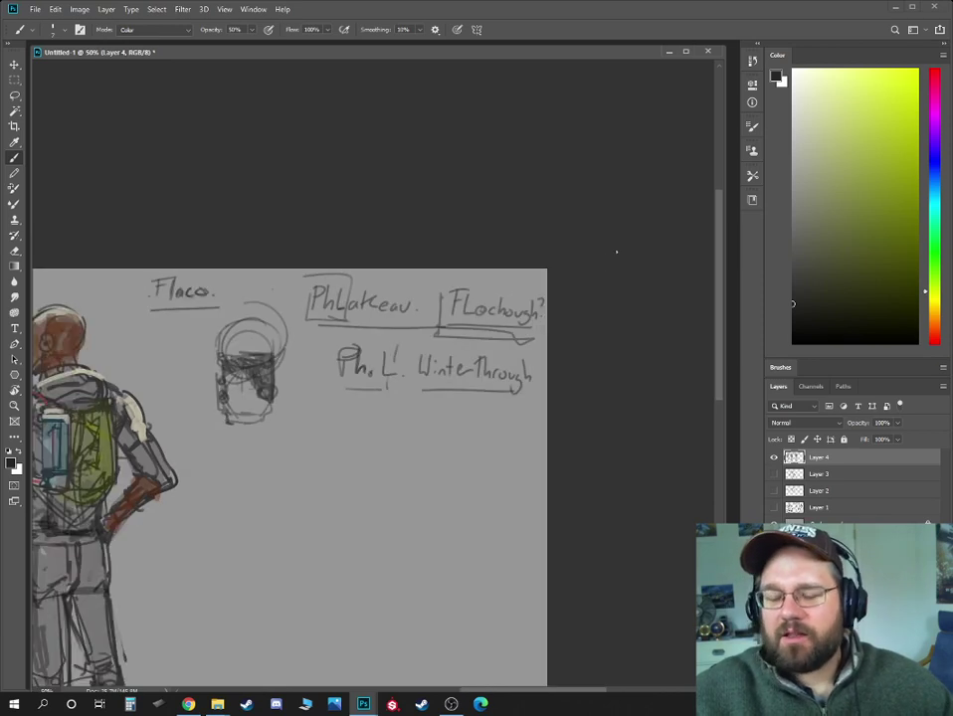
drag(435, 369, 531, 345)
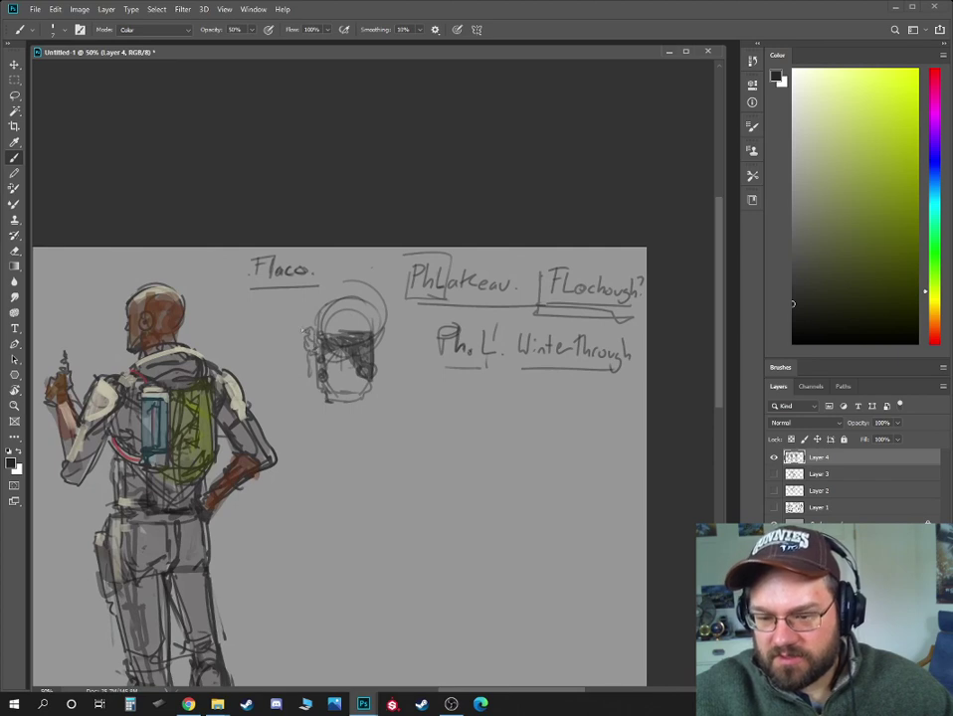
mouse_move(311, 325)
mouse_down()
mouse_move(364, 289)
mouse_move(382, 333)
mouse_move(315, 327)
mouse_move(376, 340)
mouse_up()
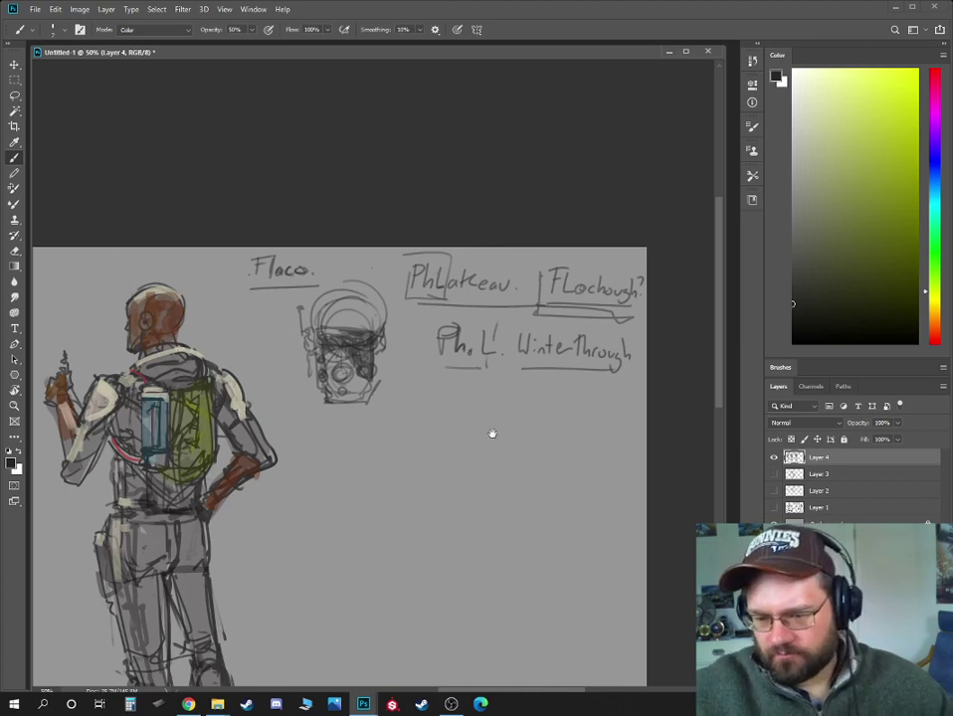
- Sketch overlapping skull ovals and the brow and nose line of a larger three-quarter head below the handwritten names
drag(491, 434, 553, 333)
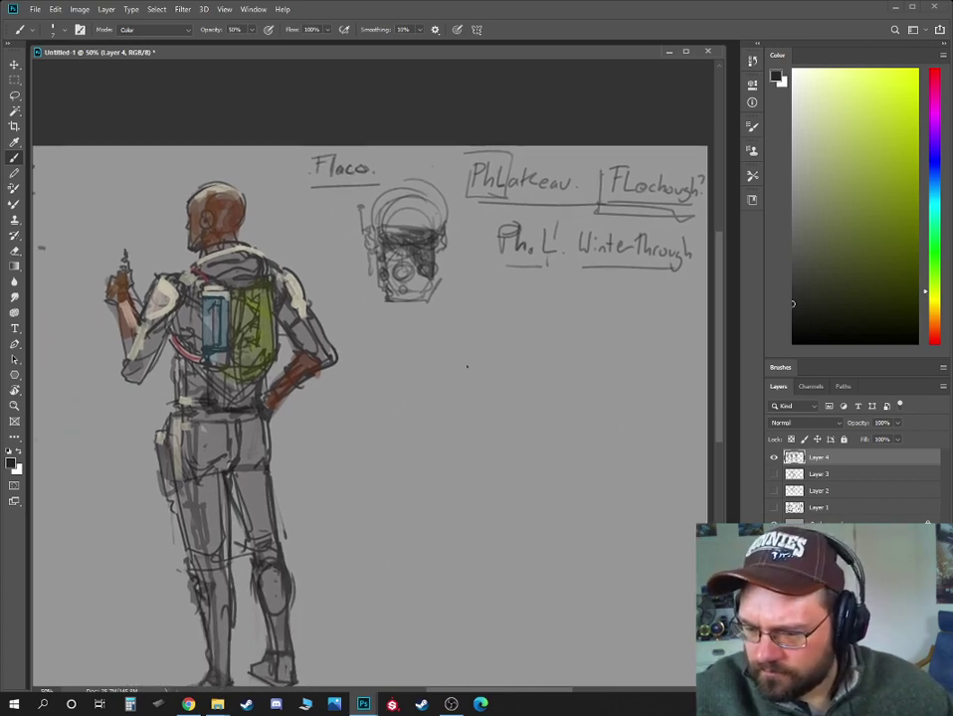
key(ctrl+plus)
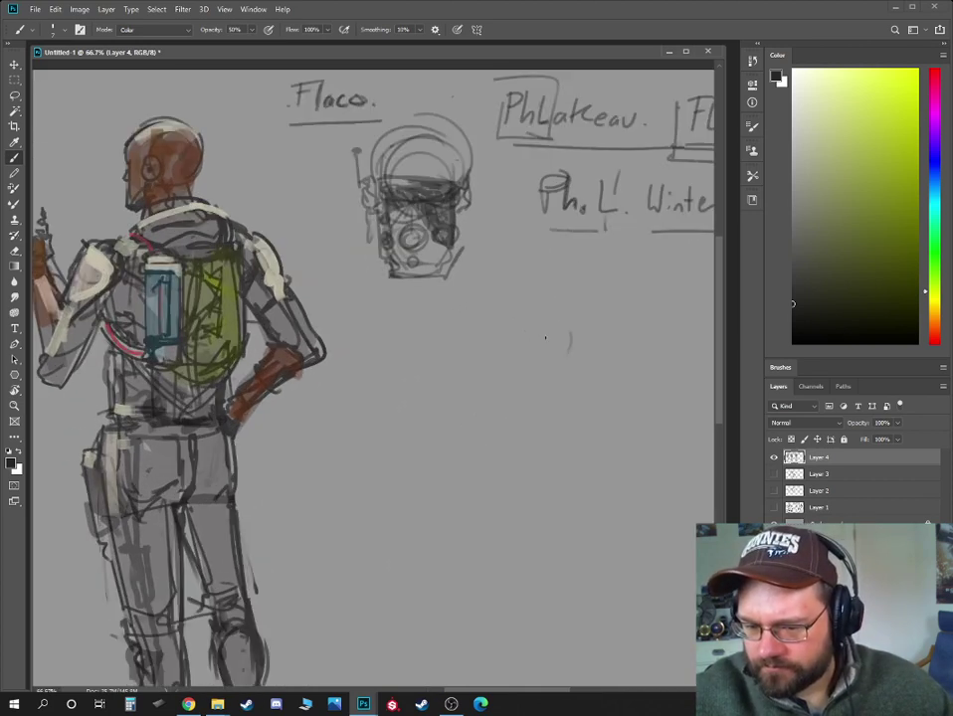
drag(540, 303, 413, 236)
mouse_move(381, 300)
mouse_down()
mouse_move(391, 319)
mouse_move(359, 388)
mouse_up()
mouse_move(365, 303)
mouse_down()
mouse_move(392, 391)
mouse_move(478, 324)
mouse_up()
drag(468, 397, 406, 300)
drag(364, 392, 339, 429)
drag(352, 353, 336, 427)
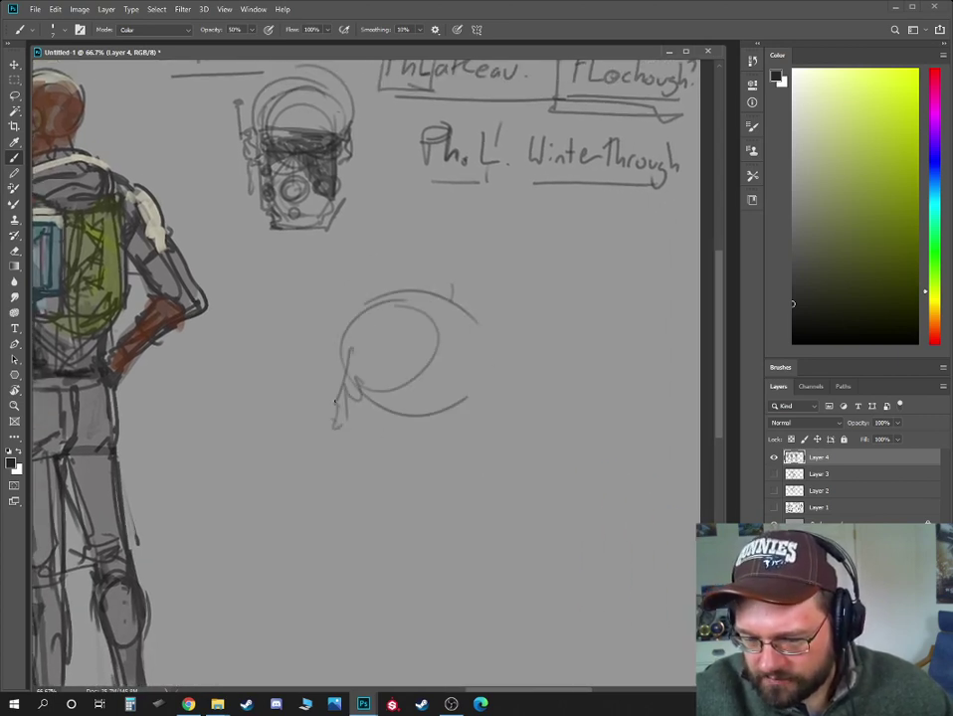
- Rough in the new head's jaw, cheek line, rounded back of the skull and oval ear
mouse_move(346, 376)
mouse_down()
mouse_move(350, 478)
mouse_move(375, 495)
mouse_up()
mouse_move(395, 493)
mouse_down()
mouse_move(389, 422)
mouse_move(398, 427)
mouse_up()
drag(394, 413, 404, 419)
mouse_move(369, 369)
mouse_down()
mouse_move(381, 376)
mouse_move(359, 462)
mouse_move(389, 485)
mouse_move(359, 306)
mouse_move(436, 403)
mouse_move(460, 417)
mouse_move(413, 285)
mouse_up()
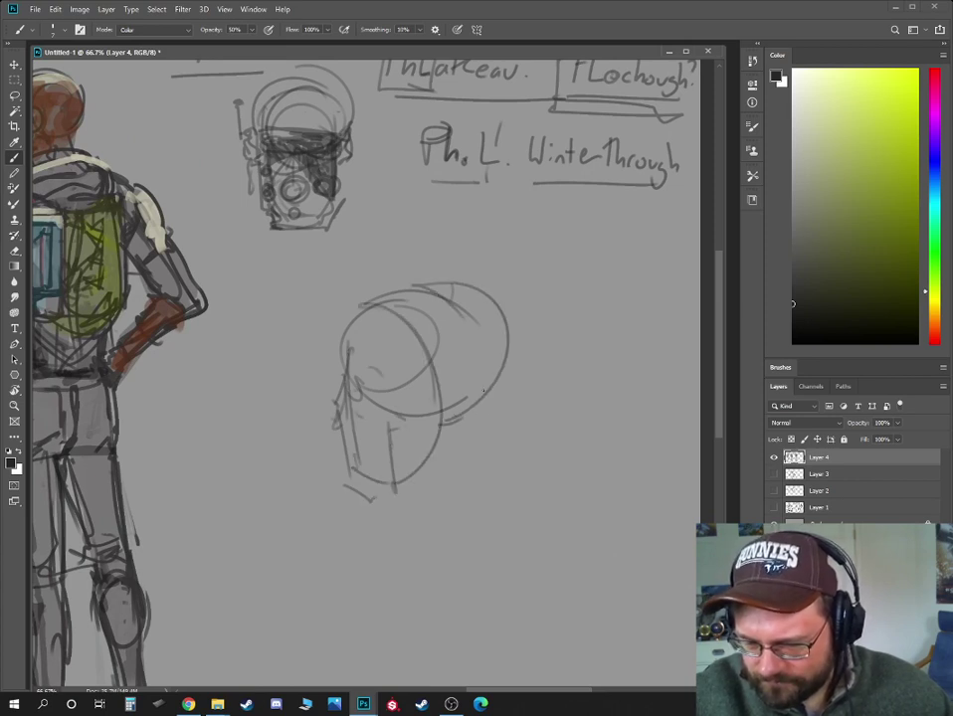
mouse_move(449, 391)
mouse_down()
mouse_move(473, 369)
mouse_move(443, 420)
mouse_up()
- Draw the large head's wedge-shaped nose, eyes, brow and mouth, and firm up the jawline to the ear
mouse_move(351, 381)
mouse_down()
mouse_move(337, 423)
mouse_move(376, 424)
mouse_move(330, 434)
mouse_up()
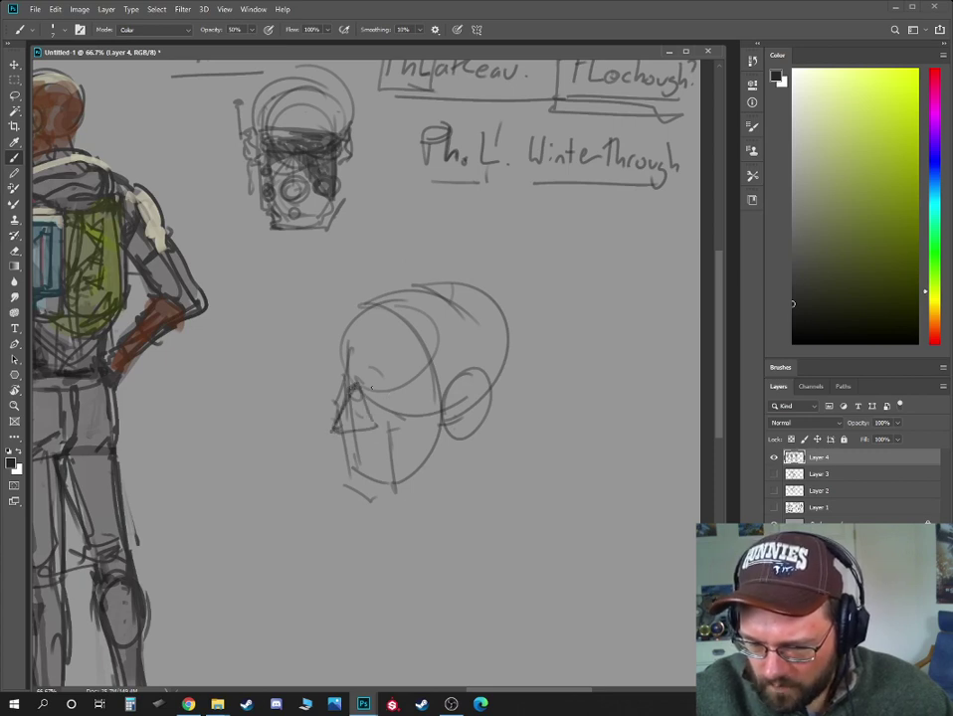
mouse_move(372, 388)
mouse_down()
mouse_move(369, 395)
mouse_move(406, 391)
mouse_up()
mouse_move(357, 388)
mouse_down()
mouse_move(335, 374)
mouse_move(346, 321)
mouse_up()
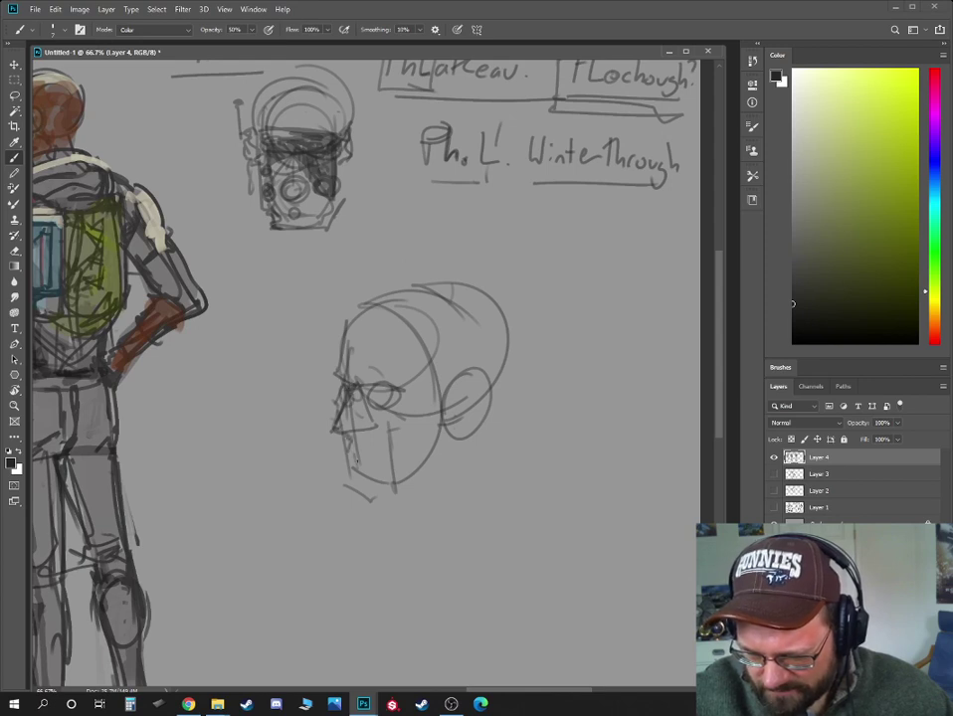
mouse_move(356, 459)
mouse_down()
mouse_move(356, 468)
mouse_move(383, 467)
mouse_move(356, 485)
mouse_move(377, 516)
mouse_move(433, 467)
mouse_up()
mouse_move(374, 513)
mouse_down()
mouse_move(464, 455)
mouse_move(469, 422)
mouse_up()
drag(368, 419, 370, 434)
mouse_move(370, 425)
mouse_down()
mouse_move(354, 428)
mouse_move(396, 396)
mouse_move(388, 403)
mouse_move(399, 404)
mouse_up()
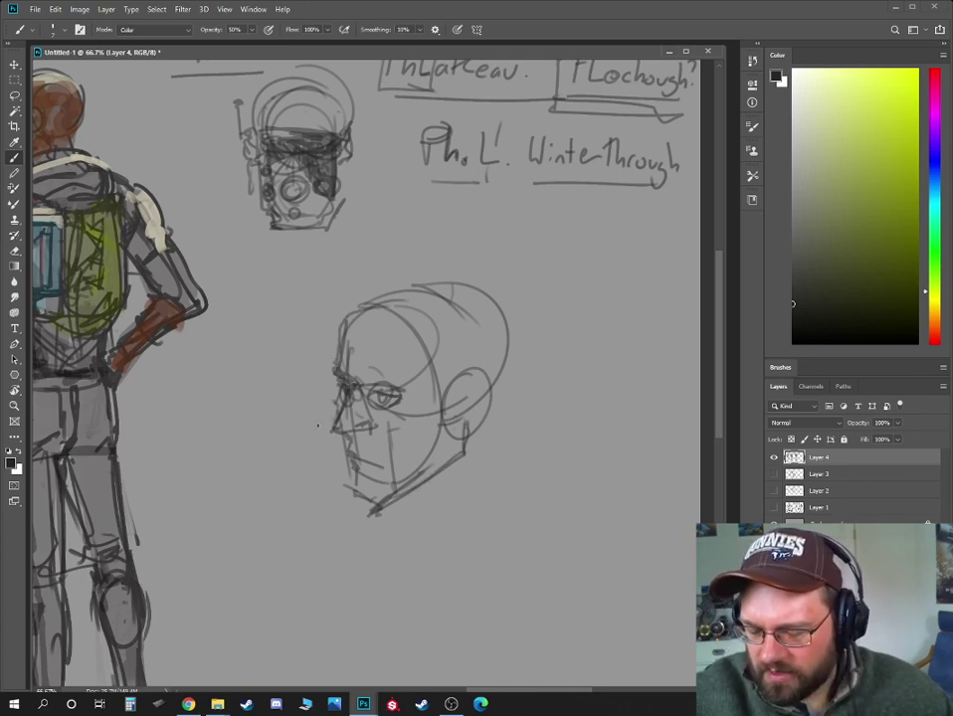
- Set an orange brush to Normal mode and outline the mask's eye opening along the brow, nose and cheek
drag(932, 310, 931, 322)
drag(883, 151, 904, 146)
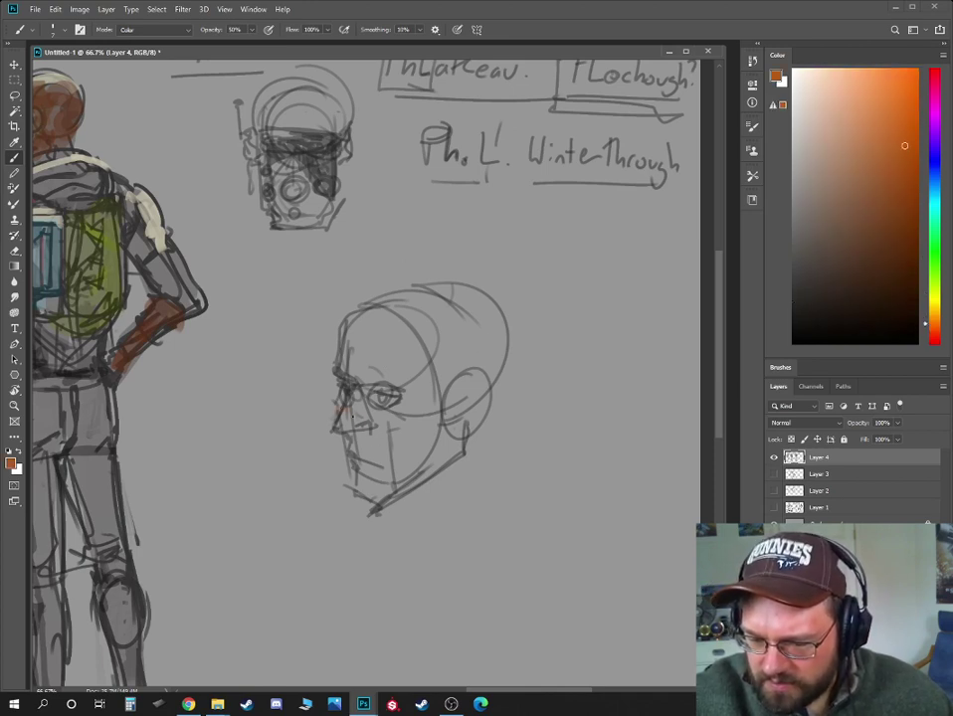
drag(352, 415, 371, 438)
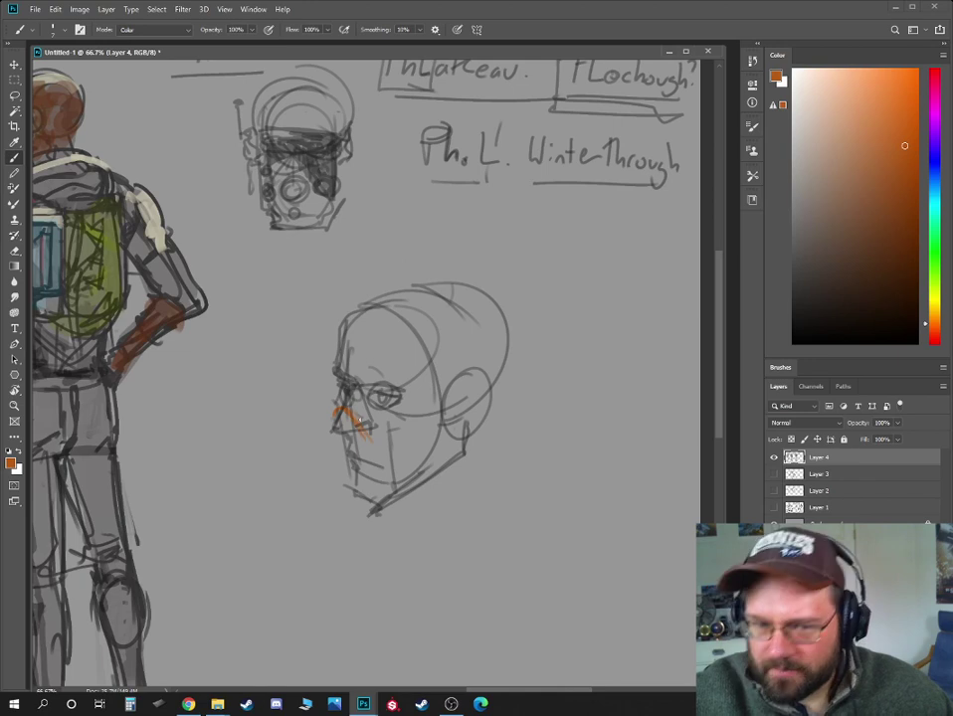
click(150, 29)
click(157, 41)
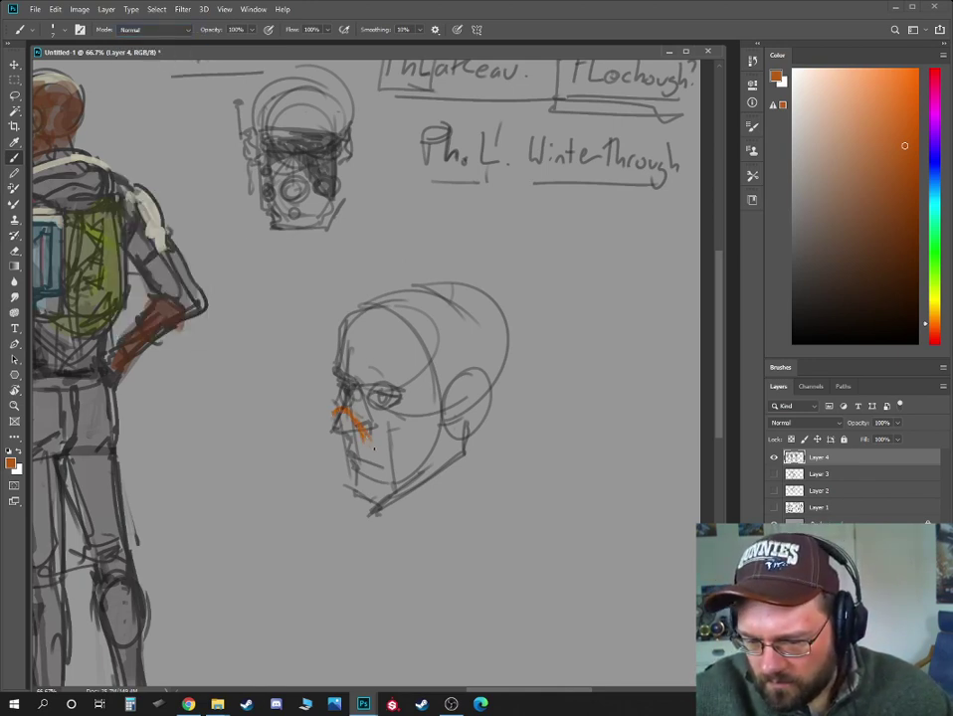
mouse_move(386, 450)
mouse_down()
mouse_move(417, 416)
mouse_move(421, 395)
mouse_up()
drag(336, 374, 411, 377)
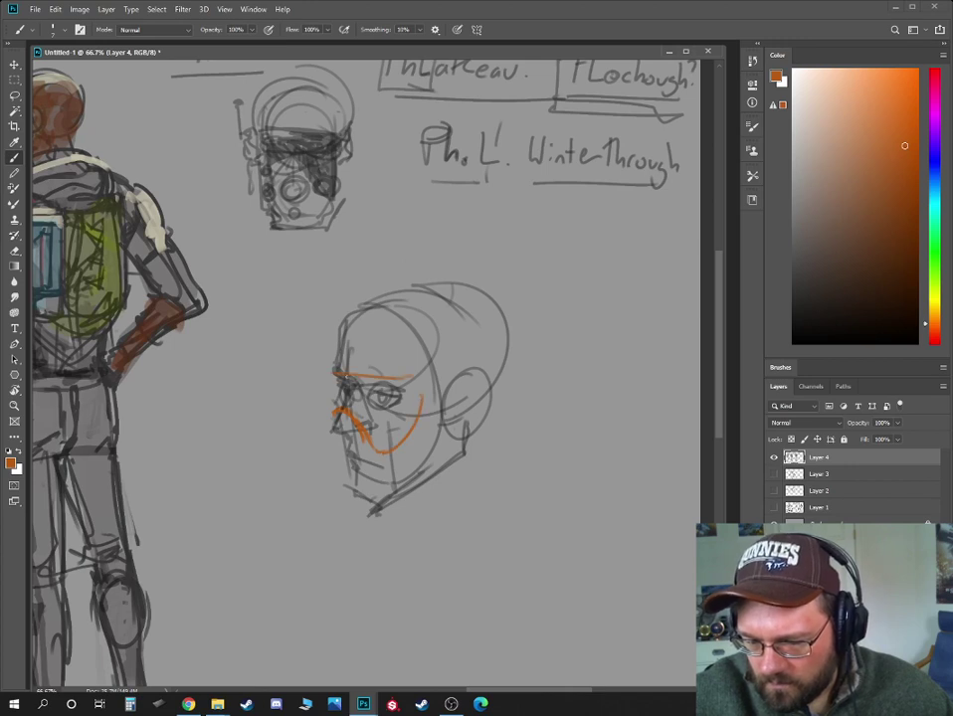
- Draw the mask's front edge down to the chin in orange, with two round valves stacked in front
mouse_move(331, 394)
mouse_down()
mouse_move(341, 376)
mouse_move(314, 426)
mouse_move(328, 435)
mouse_up()
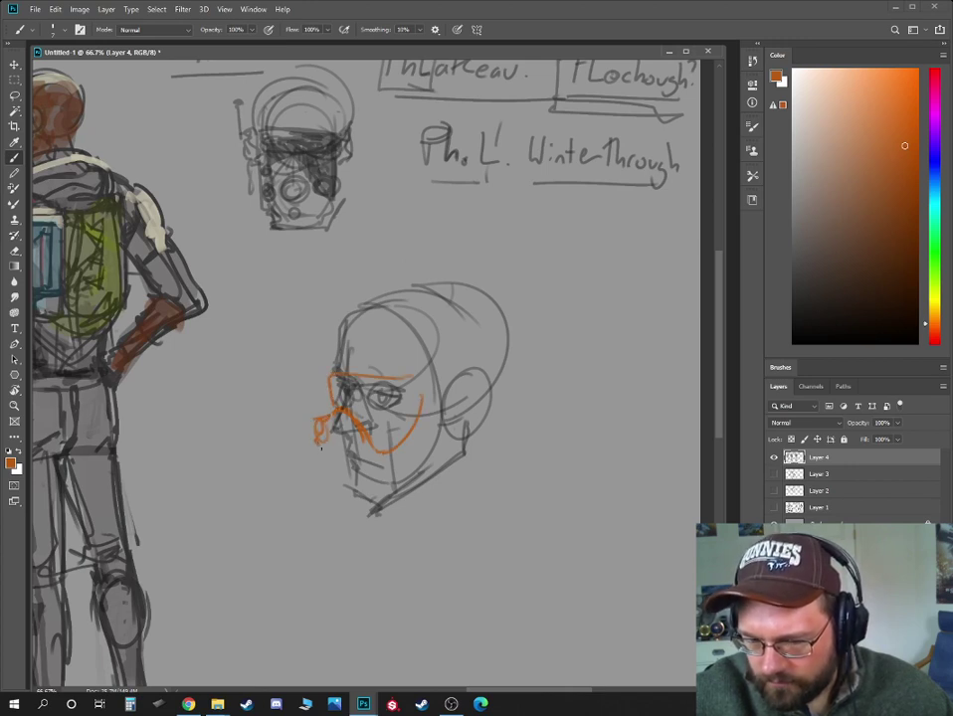
mouse_move(317, 460)
mouse_down()
mouse_move(344, 442)
mouse_move(335, 427)
mouse_move(360, 499)
mouse_up()
mouse_move(328, 414)
mouse_down()
mouse_move(317, 419)
mouse_move(324, 480)
mouse_up()
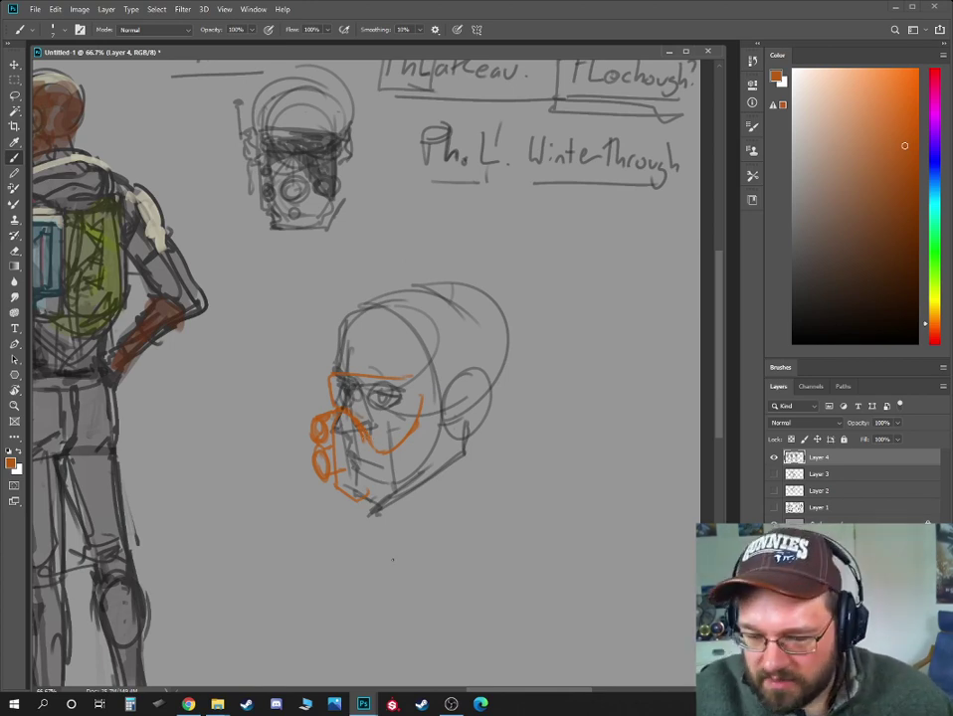
- Sketch an orange box with a hose below the head and label it "O2"
drag(529, 517, 453, 579)
mouse_move(374, 589)
mouse_down()
mouse_move(380, 609)
mouse_move(453, 585)
mouse_move(445, 577)
mouse_move(449, 587)
mouse_move(524, 529)
mouse_up()
drag(454, 577, 501, 543)
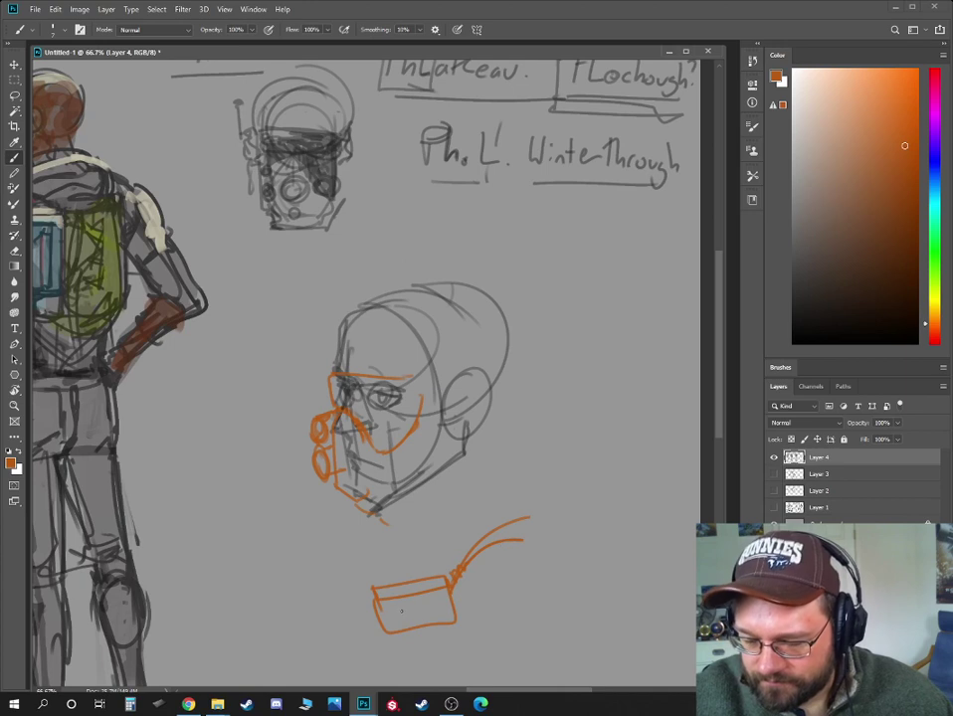
drag(400, 604, 429, 624)
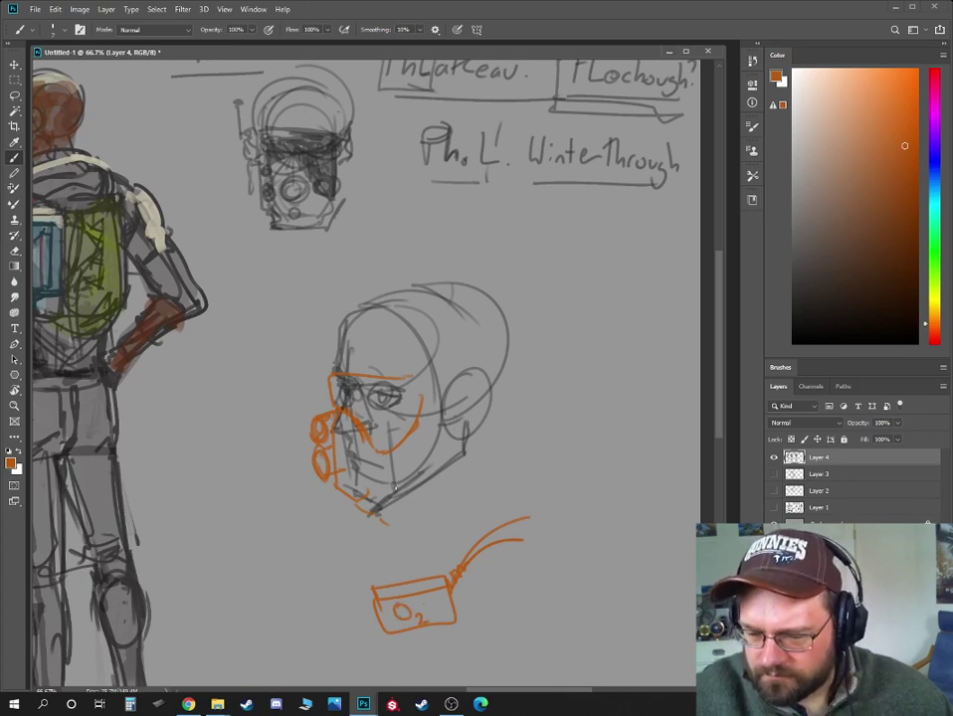
- Extend the orange mask around the chin and along the jaw, and outline the guard over the ear
mouse_move(353, 501)
mouse_down()
mouse_move(370, 516)
mouse_move(393, 507)
mouse_up()
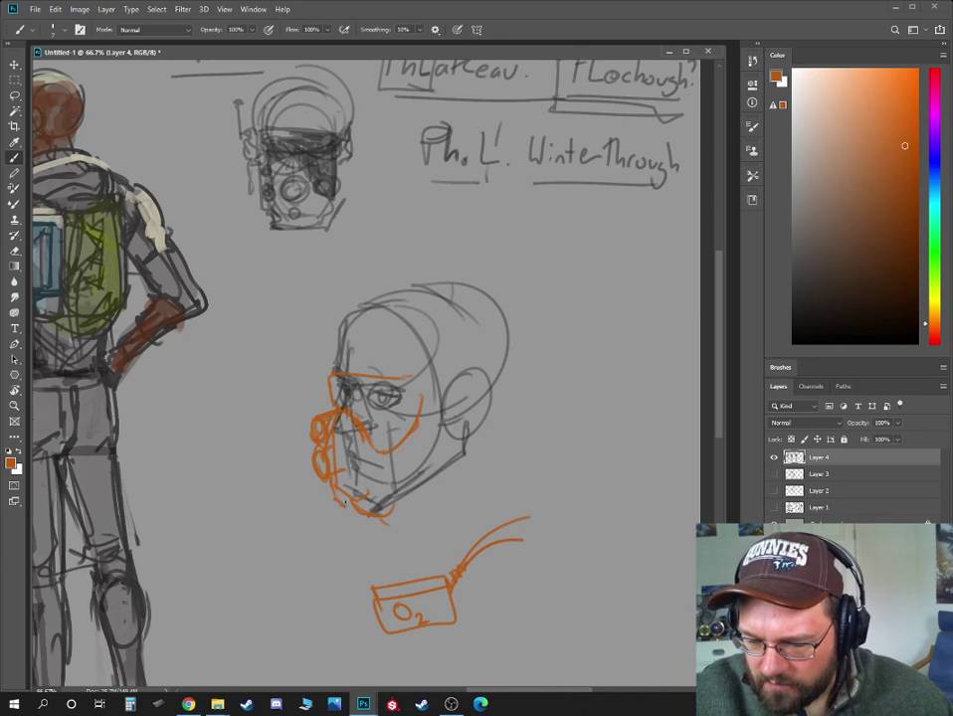
mouse_move(332, 491)
mouse_down()
mouse_move(364, 534)
mouse_move(397, 524)
mouse_move(369, 528)
mouse_move(362, 523)
mouse_move(377, 515)
mouse_move(365, 518)
mouse_move(383, 530)
mouse_move(466, 463)
mouse_up()
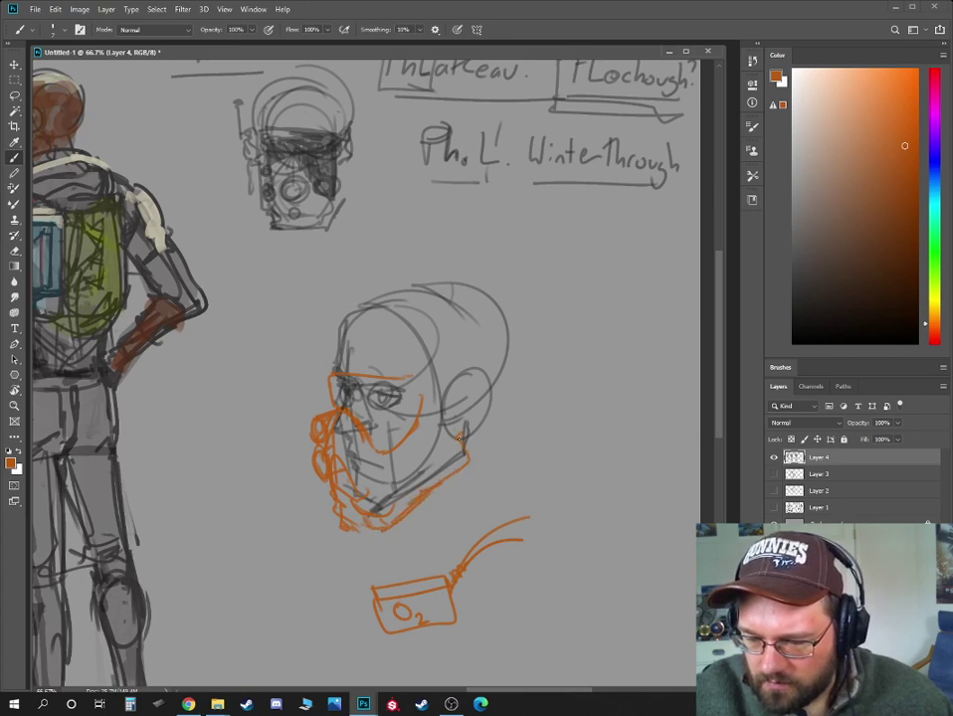
drag(464, 375, 499, 367)
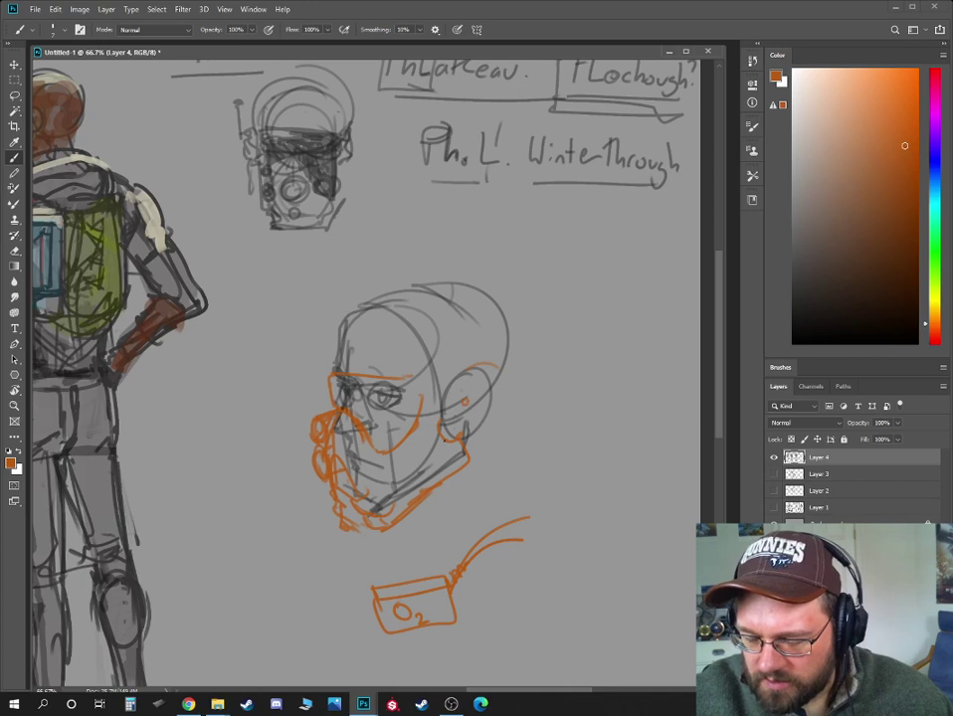
mouse_move(418, 431)
mouse_down()
mouse_move(427, 372)
mouse_move(514, 399)
mouse_up()
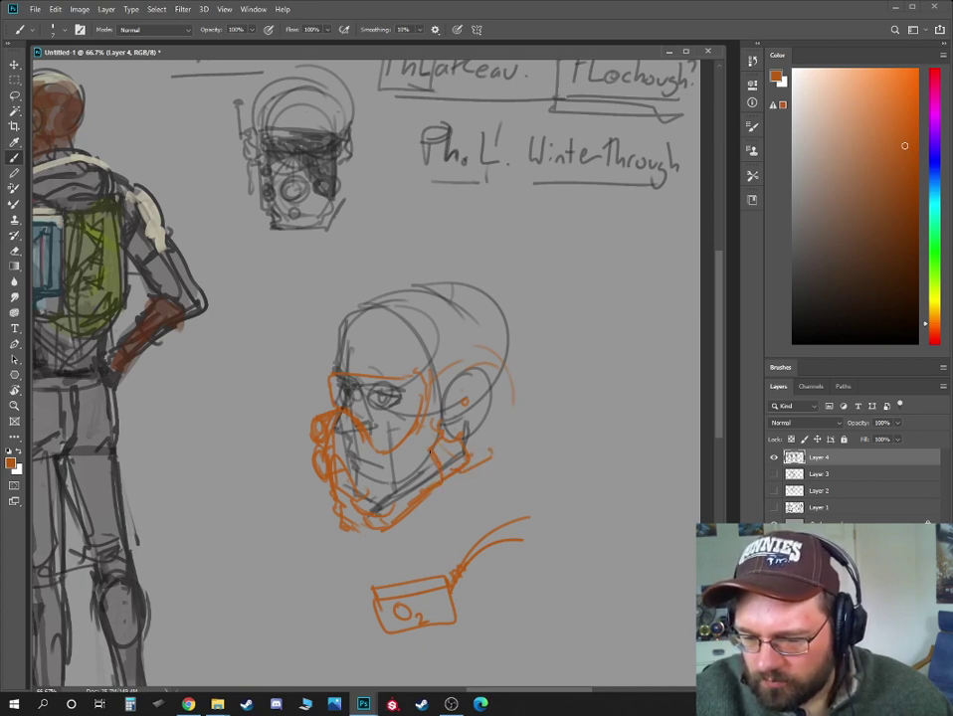
- Draw the orange helmet shell over the skull with a brim, a forehead panel, curved crown bands and a short line projecting forward
mouse_move(398, 451)
mouse_down()
mouse_move(404, 510)
mouse_move(463, 474)
mouse_move(499, 386)
mouse_move(455, 349)
mouse_move(492, 440)
mouse_move(516, 299)
mouse_move(427, 266)
mouse_move(359, 284)
mouse_move(324, 360)
mouse_move(310, 359)
mouse_move(348, 354)
mouse_up()
mouse_move(310, 360)
mouse_down()
mouse_move(413, 367)
mouse_move(312, 357)
mouse_up()
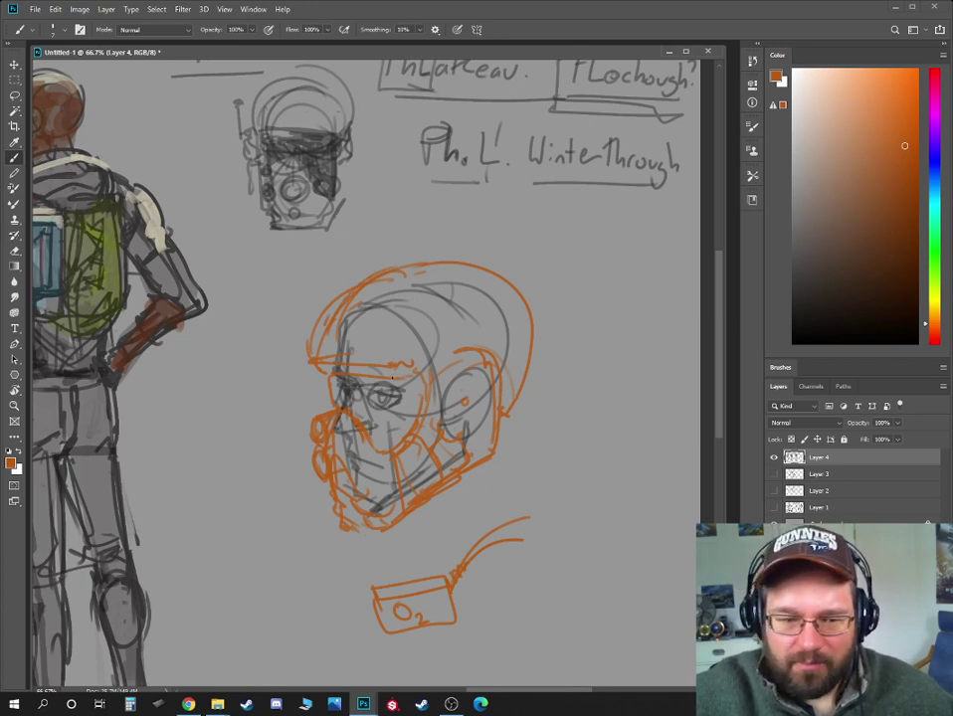
mouse_move(323, 365)
mouse_down()
mouse_move(326, 352)
mouse_move(394, 349)
mouse_move(372, 331)
mouse_move(489, 332)
mouse_up()
mouse_move(426, 344)
mouse_down()
mouse_move(486, 339)
mouse_move(468, 330)
mouse_up()
drag(388, 310, 482, 289)
mouse_move(426, 345)
mouse_down()
mouse_move(504, 345)
mouse_move(501, 356)
mouse_move(481, 359)
mouse_up()
mouse_move(505, 372)
mouse_down()
mouse_move(444, 283)
mouse_move(431, 289)
mouse_up()
drag(321, 328, 276, 310)
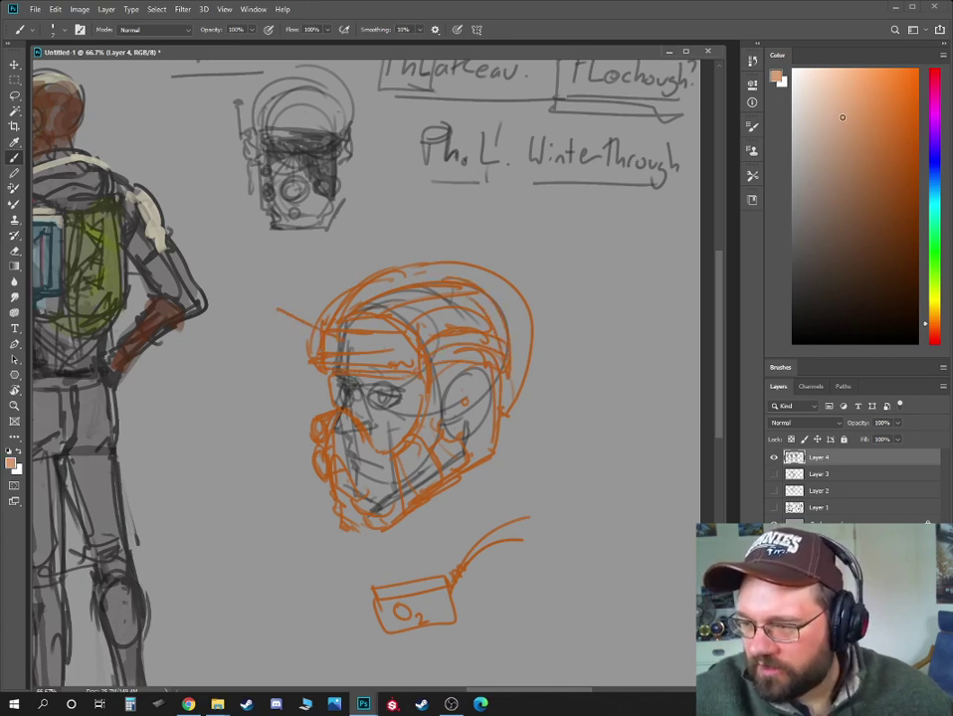
- Fill the helmet's forehead panel with light peach using a size 40 brush
click(840, 123)
key(bracketright)
key(bracketright)
mouse_move(323, 353)
mouse_down()
mouse_move(396, 344)
mouse_move(392, 329)
mouse_up()
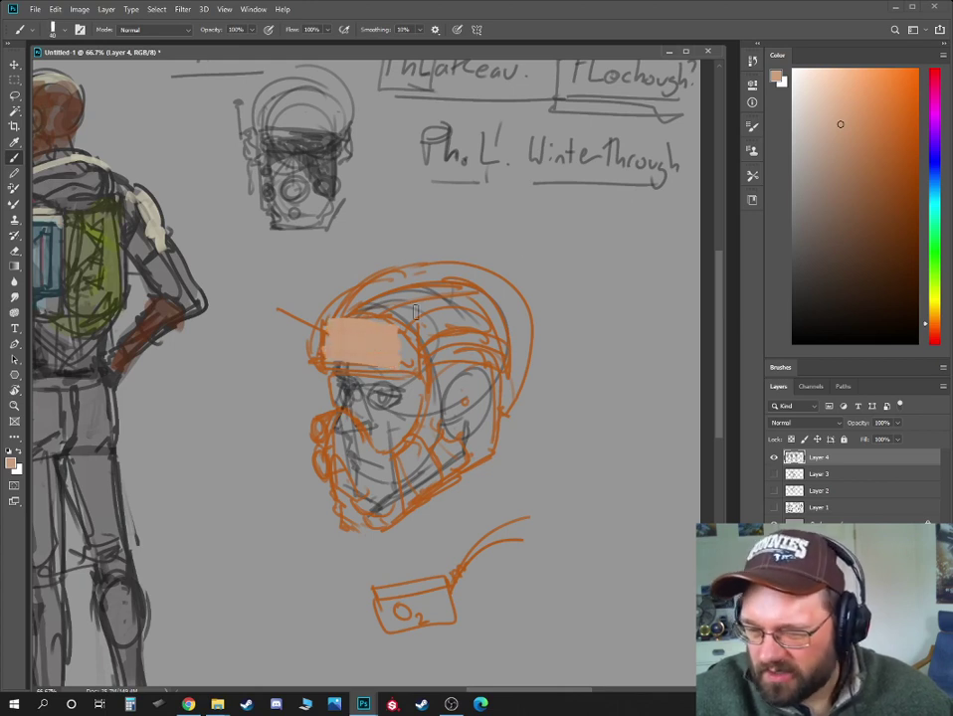
- With a paler beige size 25 brush, edge the forehead panel and fill the mask's cheek piece and the ear guard
click(812, 128)
key(bracketleft)
drag(326, 359, 414, 365)
drag(414, 365, 388, 323)
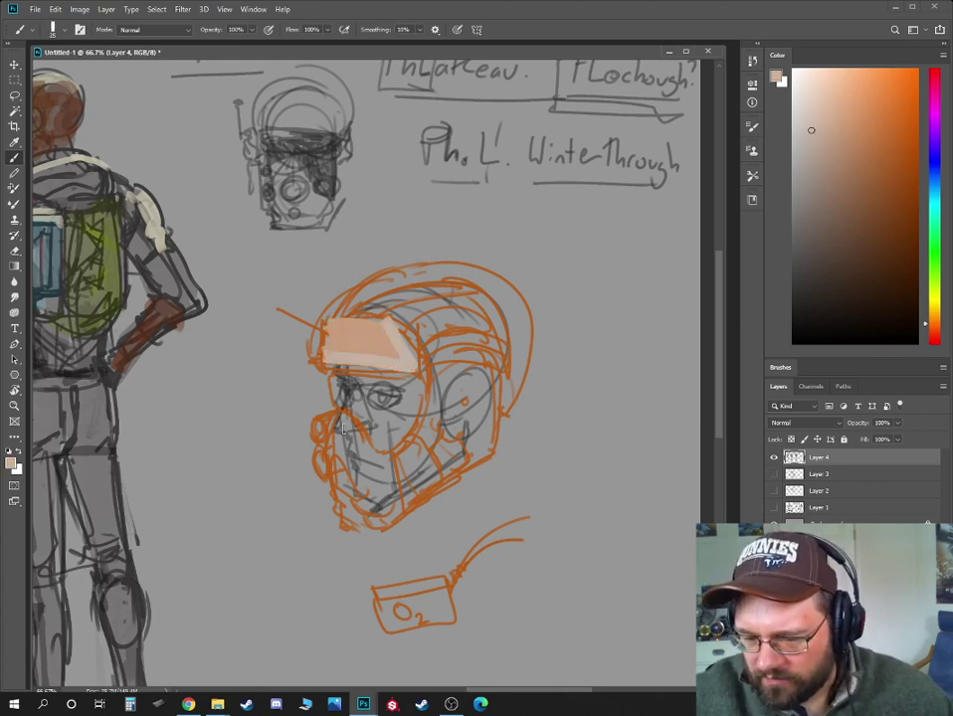
mouse_move(363, 456)
mouse_down()
mouse_move(348, 468)
mouse_move(343, 438)
mouse_move(368, 497)
mouse_move(477, 359)
mouse_move(423, 479)
mouse_move(467, 398)
mouse_move(453, 437)
mouse_move(462, 392)
mouse_move(432, 454)
mouse_up()
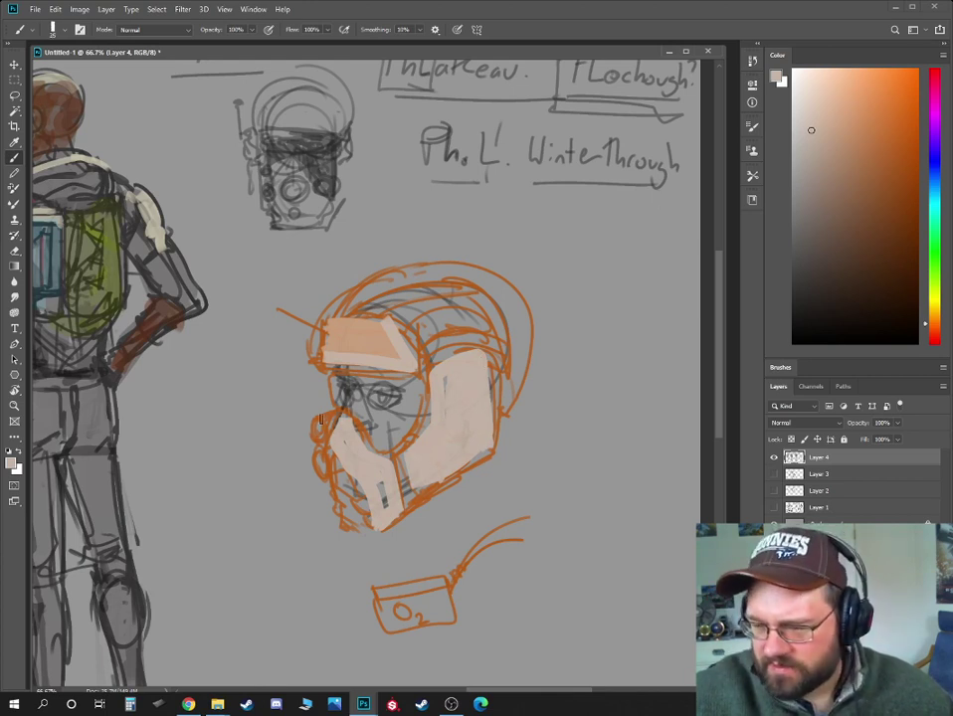
- Ink the mask's two round valves and the cheek piece's front edge with a thin, near-black red brush
click(931, 334)
click(883, 300)
key(bracketleft)
key(bracketleft)
key(bracketleft)
key(bracketleft)
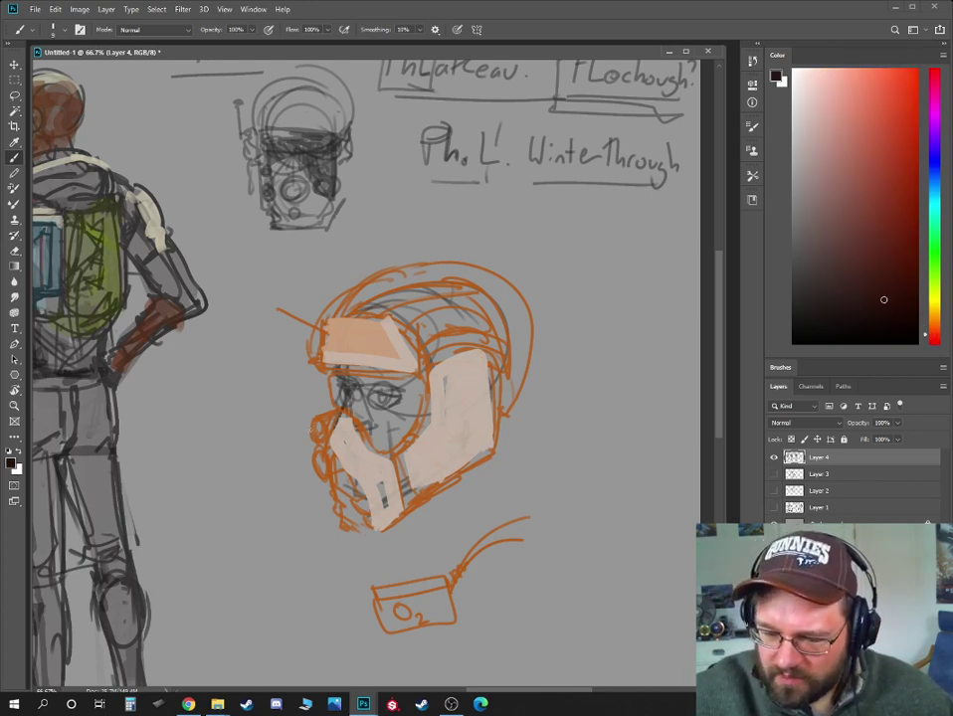
mouse_move(314, 425)
mouse_down()
mouse_move(317, 462)
mouse_move(339, 412)
mouse_move(325, 456)
mouse_up()
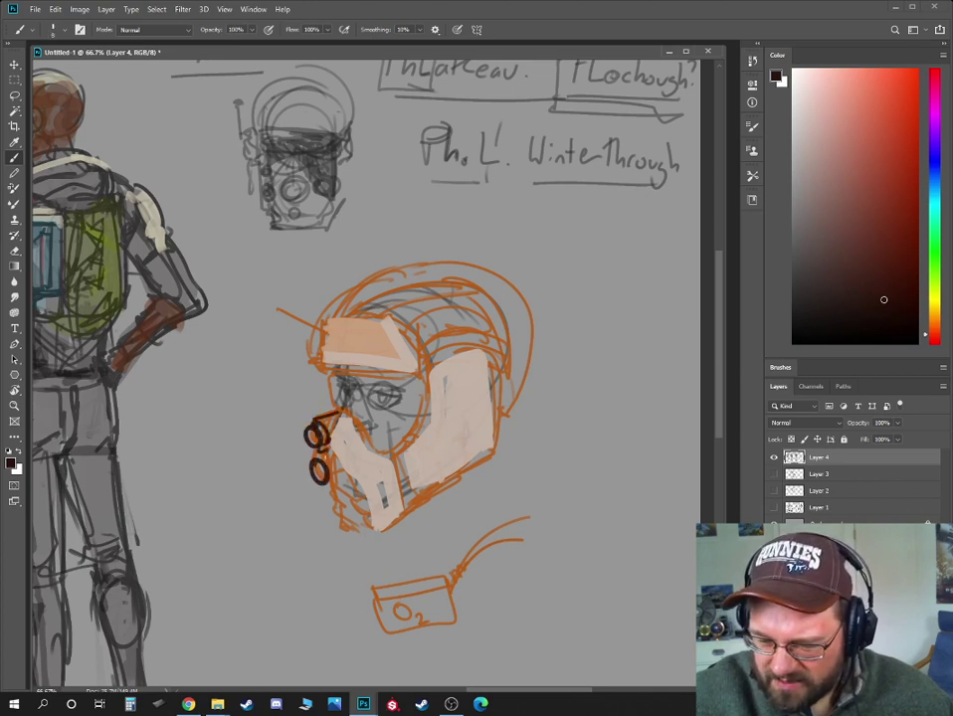
mouse_move(320, 484)
mouse_down()
mouse_move(324, 435)
mouse_move(327, 495)
mouse_move(340, 455)
mouse_move(369, 508)
mouse_up()
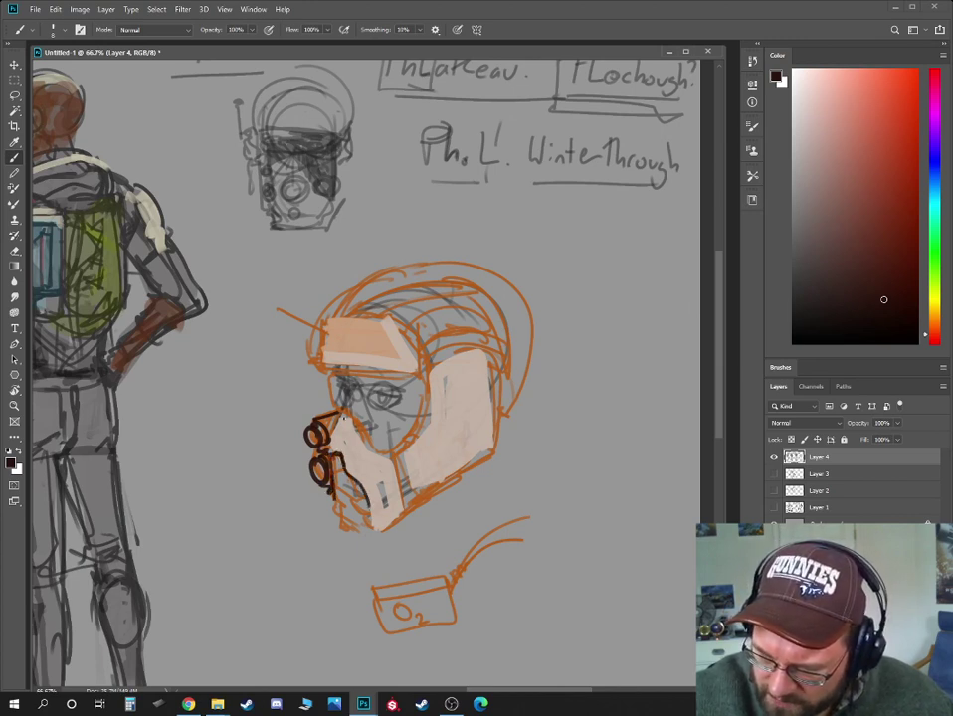
- Ink the cheek piece with its slot, the ribbed grille at the mouth, and the eye opening and brim edge
mouse_move(339, 418)
mouse_down()
mouse_move(396, 463)
mouse_move(403, 513)
mouse_move(381, 483)
mouse_up()
mouse_move(399, 479)
mouse_down()
mouse_move(402, 510)
mouse_move(371, 536)
mouse_up()
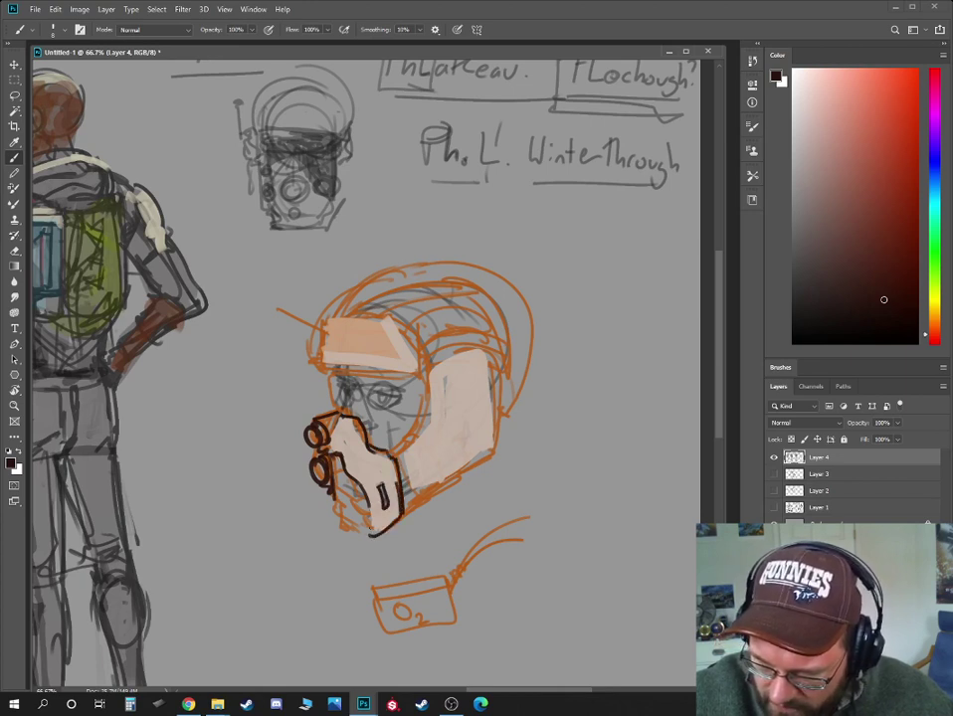
drag(360, 491, 370, 534)
mouse_move(334, 458)
mouse_down()
mouse_move(343, 521)
mouse_move(351, 523)
mouse_move(327, 517)
mouse_up()
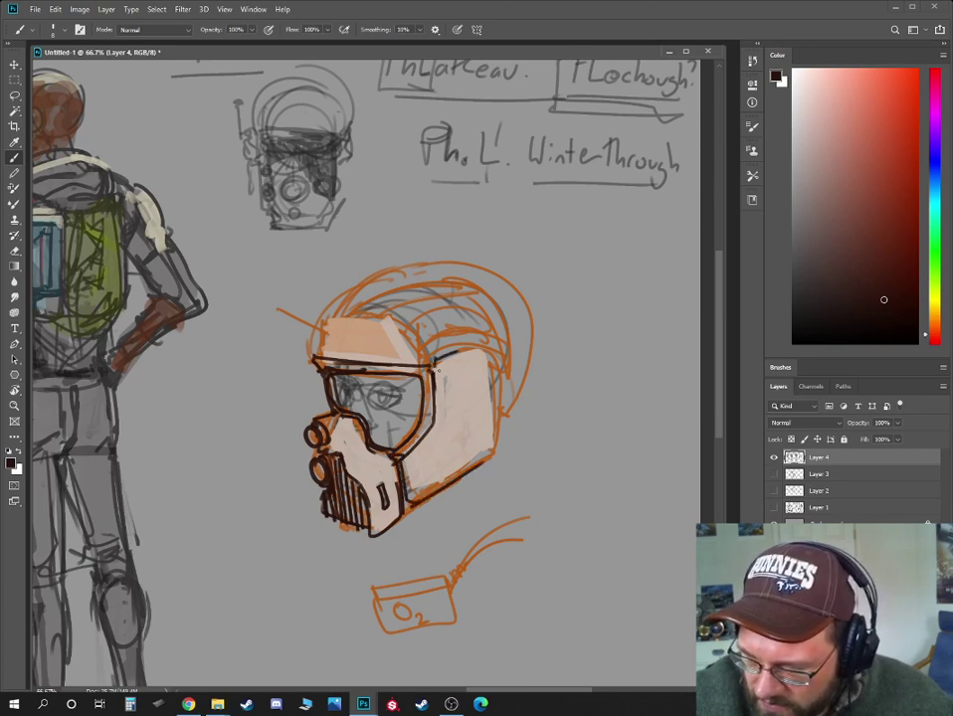
- Ink the ear guard's outline and add bolts at its upper corners, a small square latch and a rear tab
drag(438, 370, 441, 370)
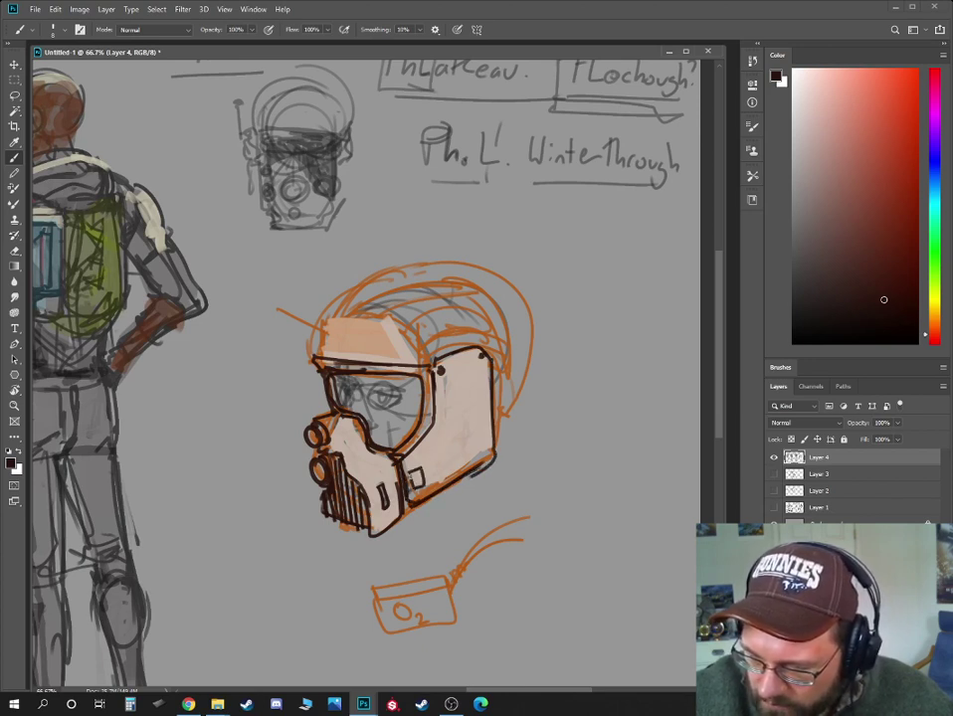
drag(316, 351, 312, 365)
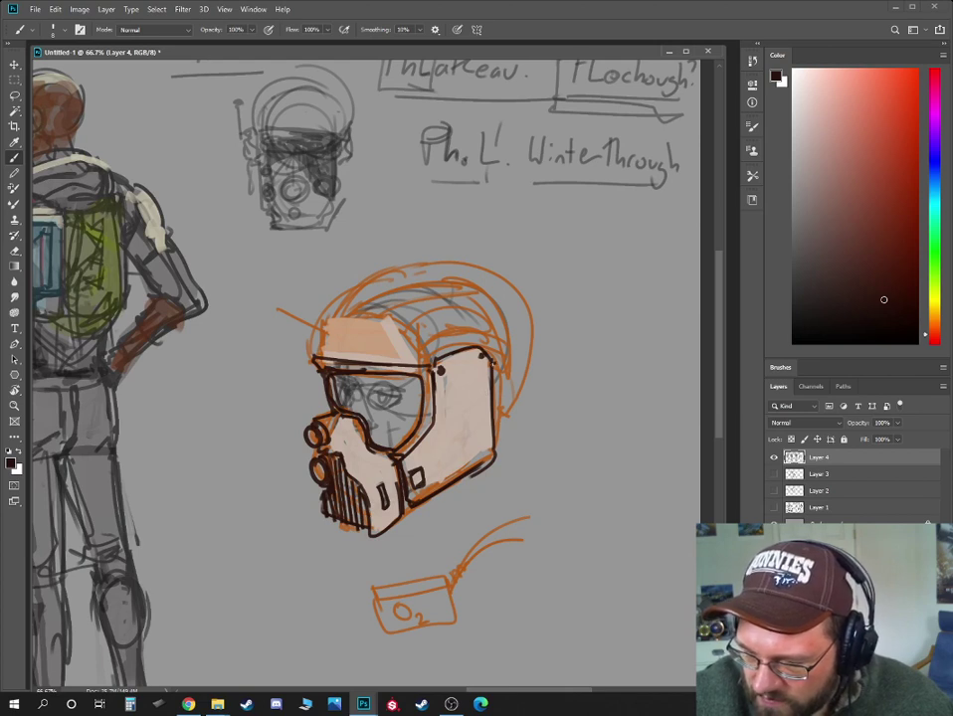
drag(495, 365, 497, 384)
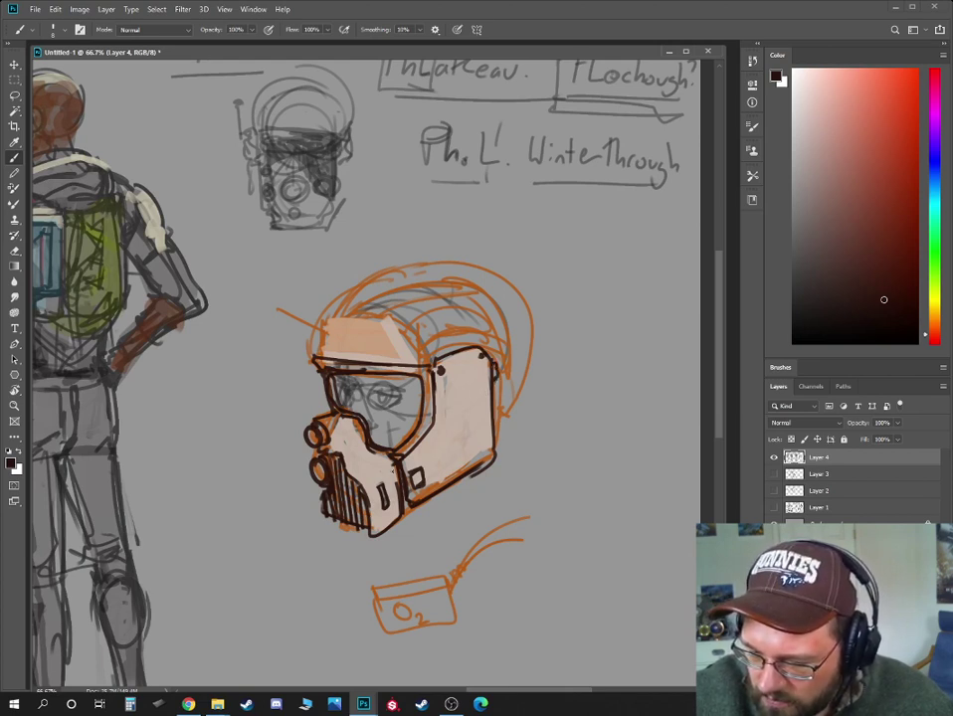
- Add small marks beside the cheek piece's slot and ink a box-shaped housing behind the ear guard
drag(388, 472, 392, 479)
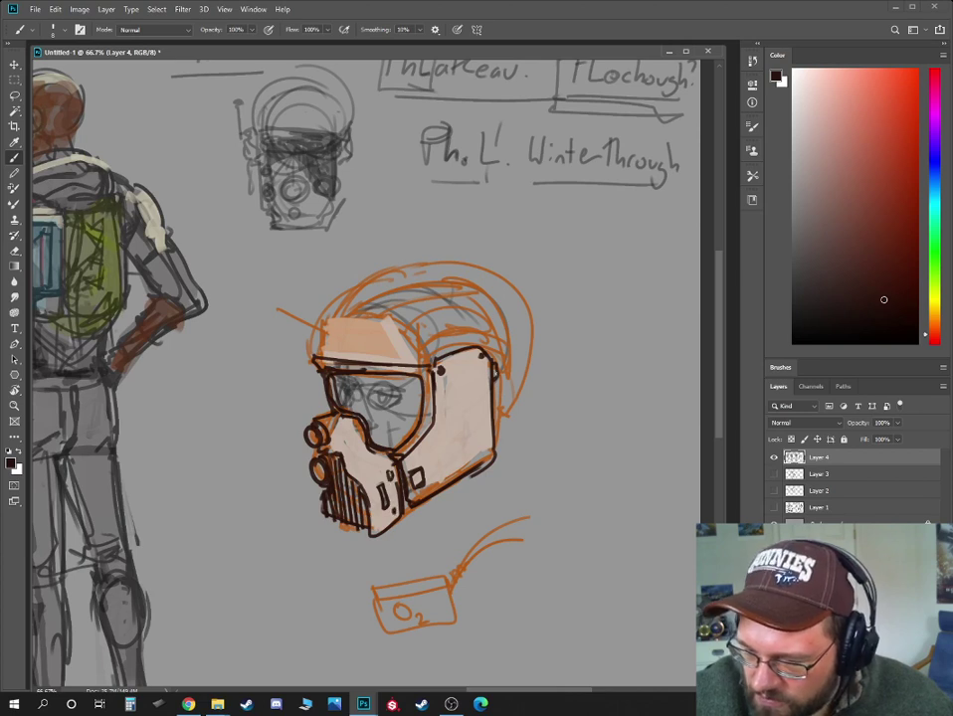
mouse_move(496, 376)
mouse_down()
mouse_move(497, 425)
mouse_move(519, 351)
mouse_move(432, 359)
mouse_up()
mouse_move(498, 427)
mouse_down()
mouse_move(533, 403)
mouse_move(535, 349)
mouse_up()
drag(519, 351, 534, 326)
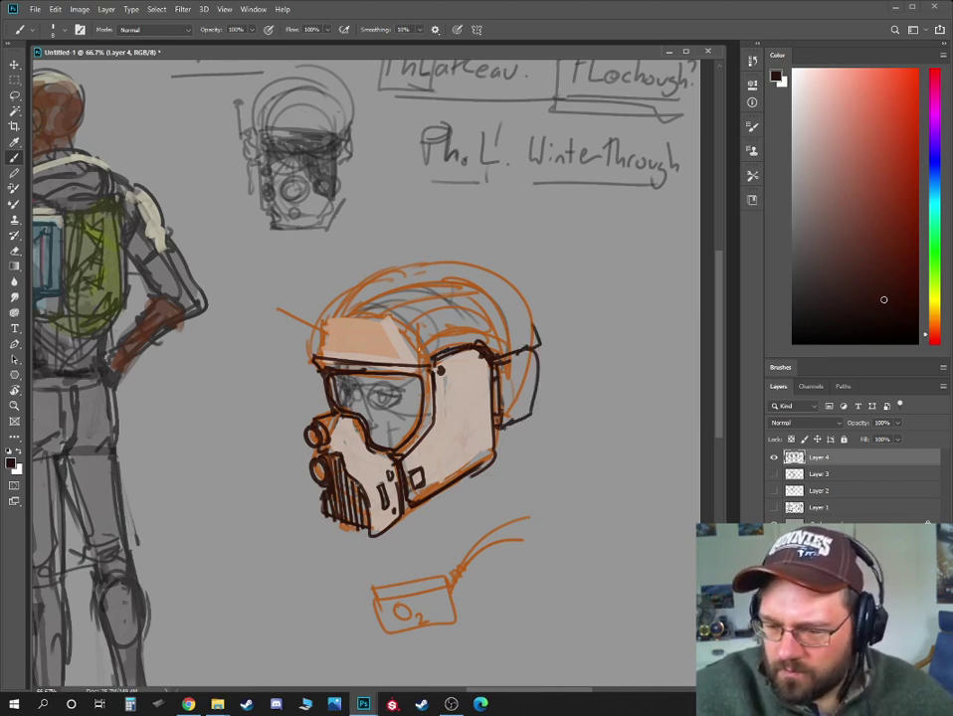
- Ink curved ribs with short cross lines over the helmet's dome and outline the forehead panel
mouse_move(422, 353)
mouse_down()
mouse_move(505, 334)
mouse_move(487, 311)
mouse_move(501, 320)
mouse_up()
drag(396, 324, 494, 311)
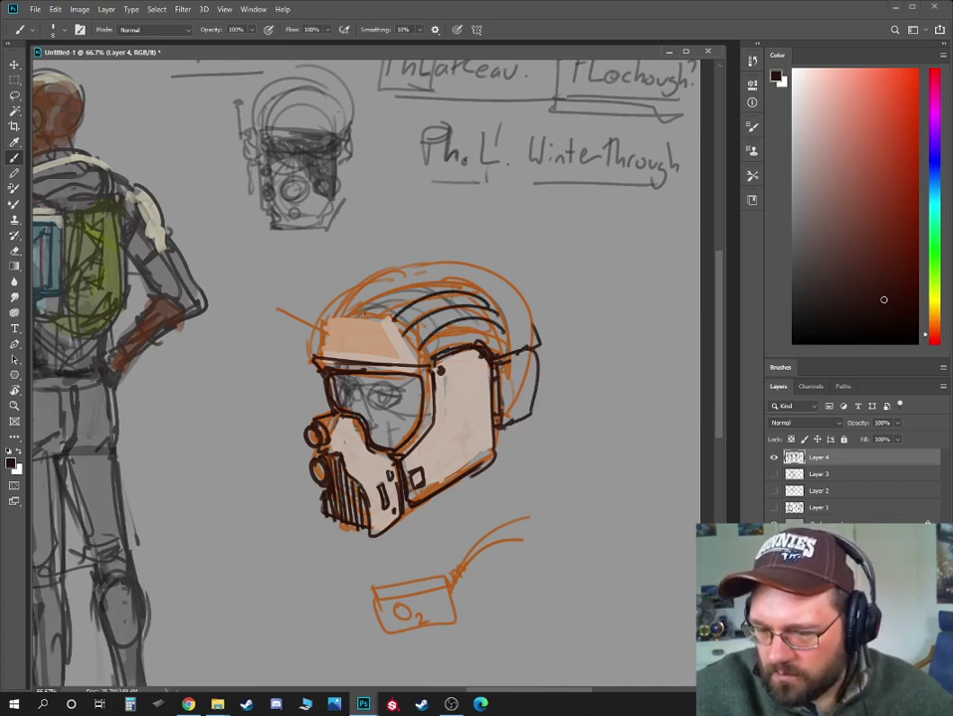
mouse_move(343, 321)
mouse_down()
mouse_move(437, 282)
mouse_move(399, 276)
mouse_up()
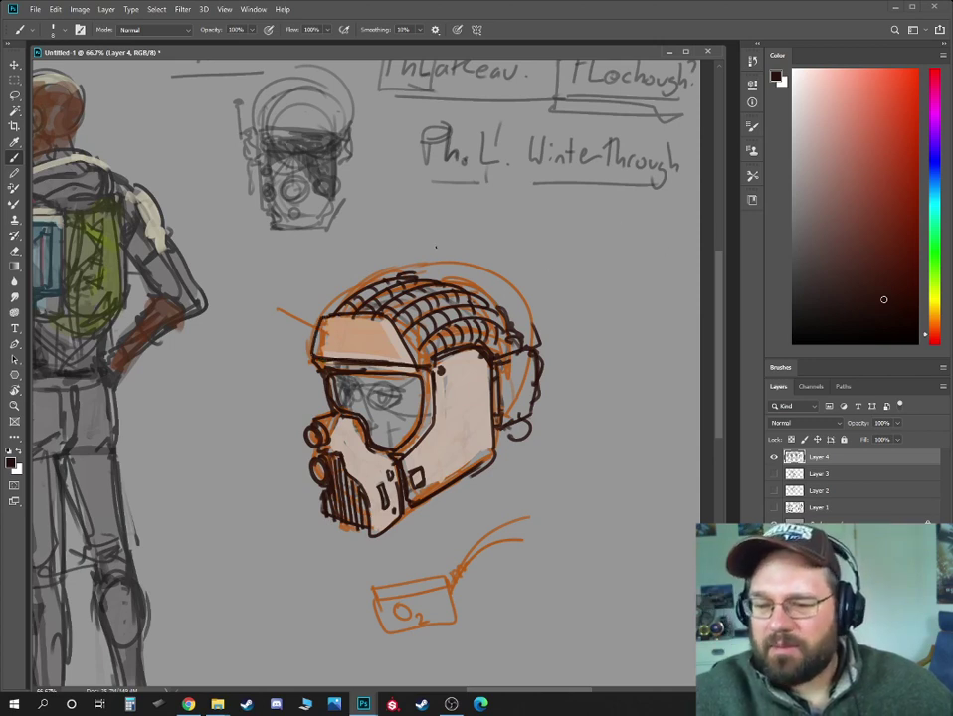
- Draw a large open curved shell above and behind the helmet, and ink the face's eyes and brows with a finer brush
mouse_move(424, 235)
mouse_down()
mouse_move(523, 262)
mouse_move(567, 293)
mouse_up()
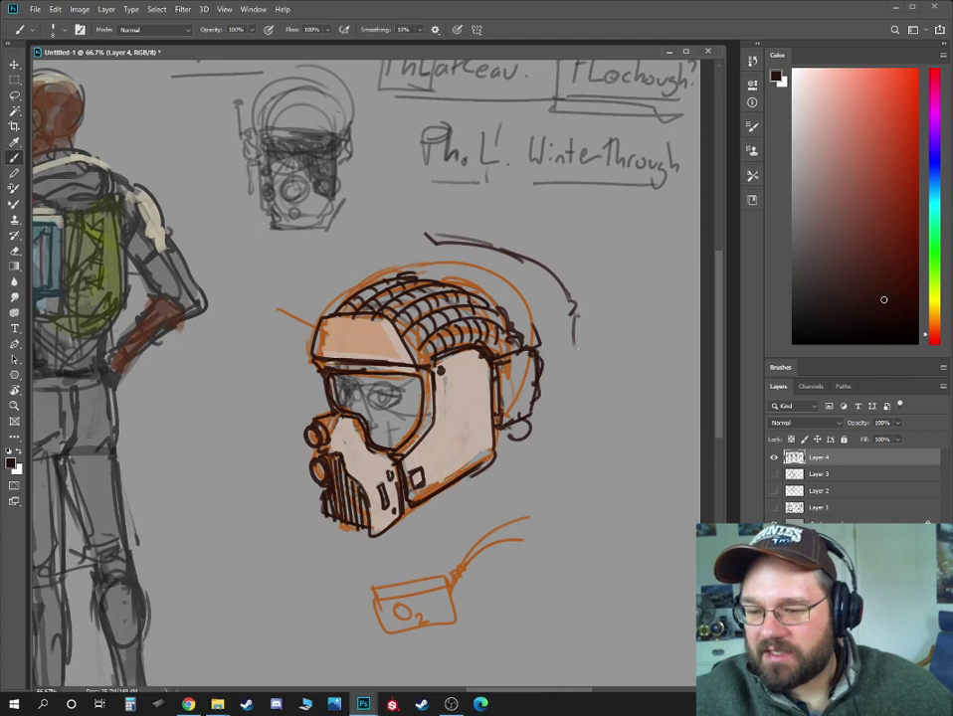
drag(570, 297, 633, 289)
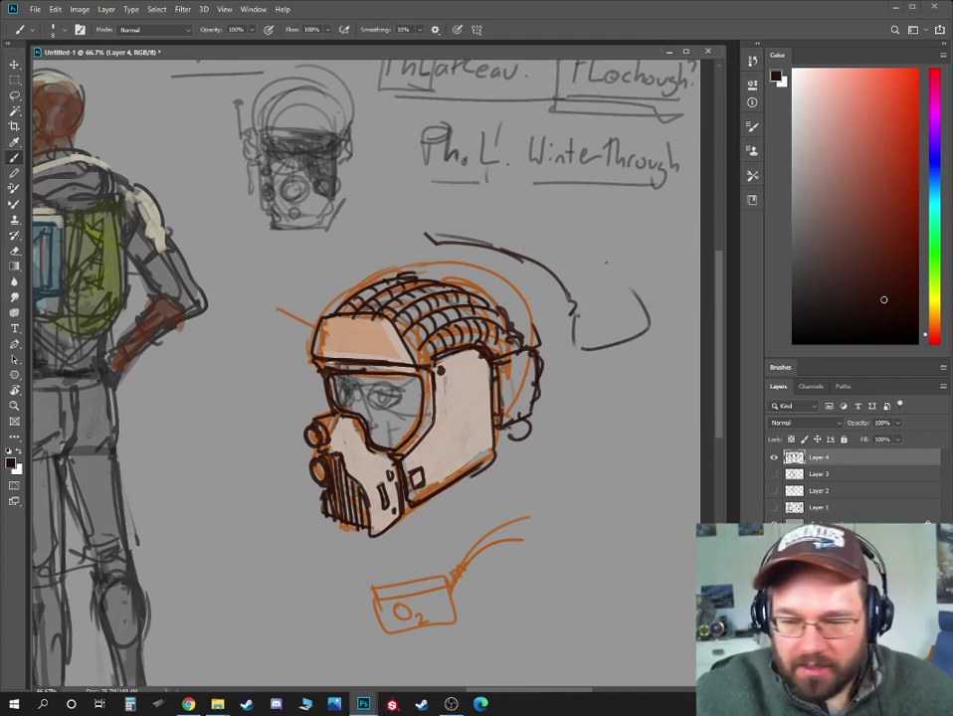
drag(427, 239, 586, 261)
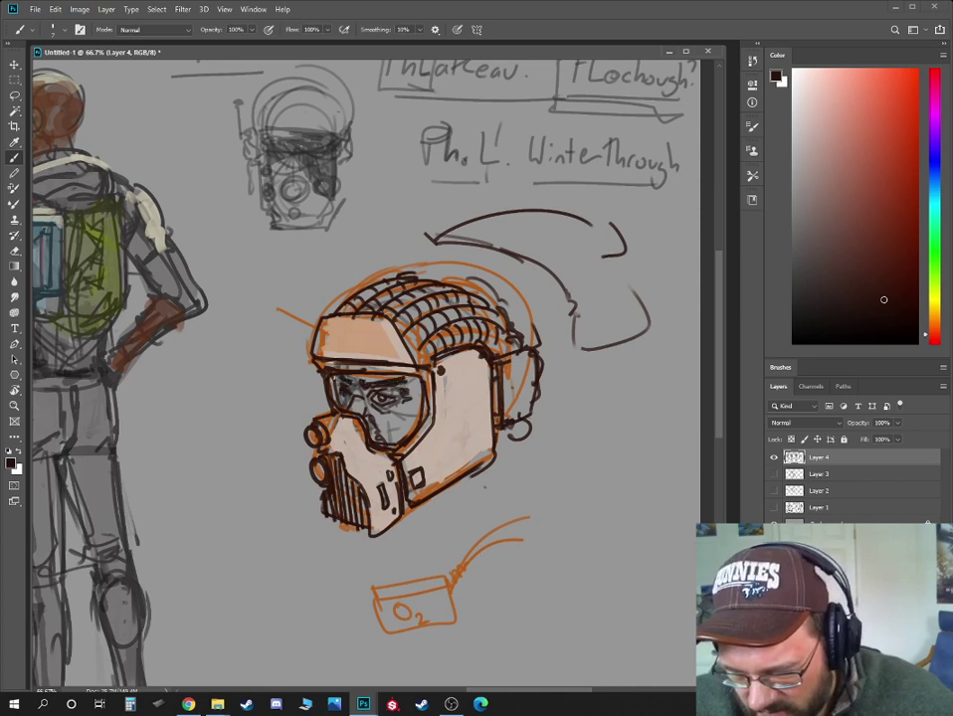
- Highlight the forehead panel and ear guard edges in pale beige with a size 15 brush, and shade the ribbed dome brown
key(ctrl+minus)
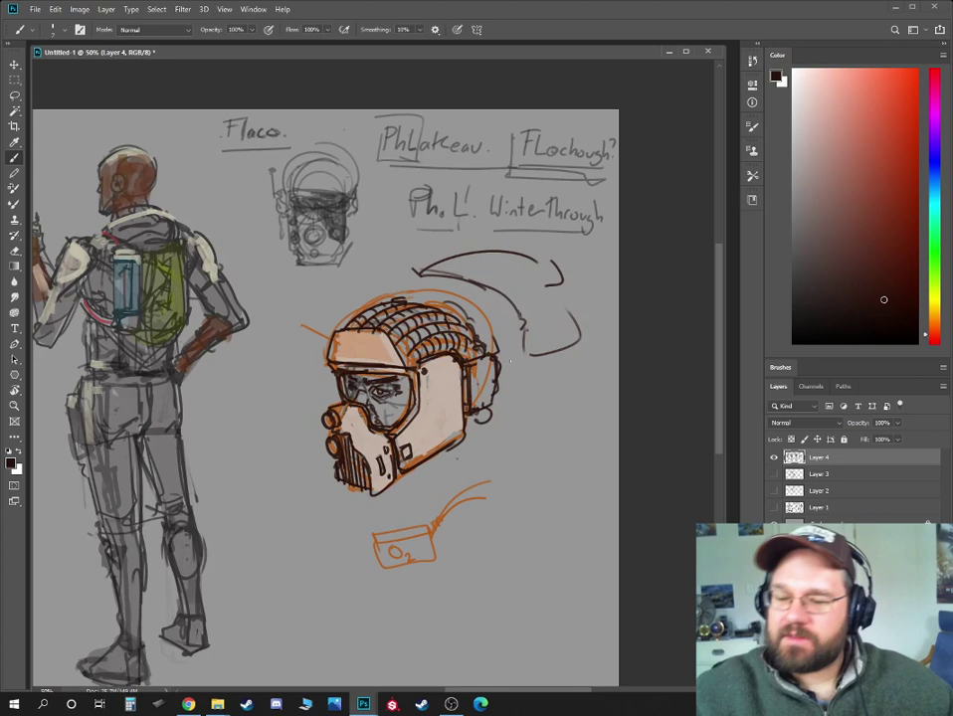
alt+click(336, 318)
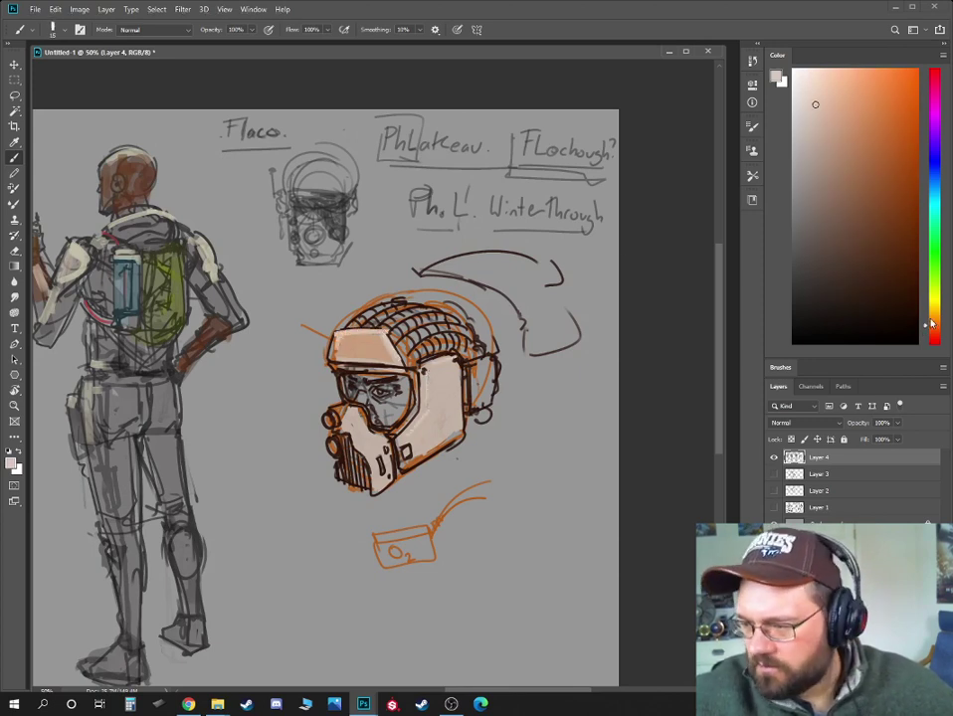
click(858, 226)
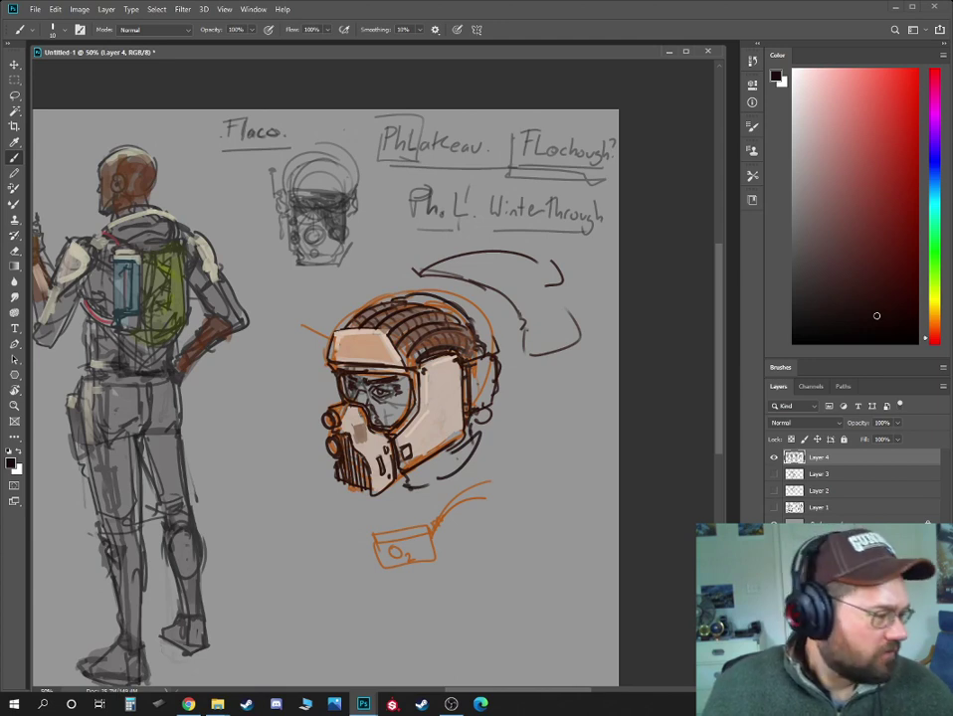
- Write "Flacoer" in near-black between the heads of the first two characters with a size 8 brush
key(alt+Tab)
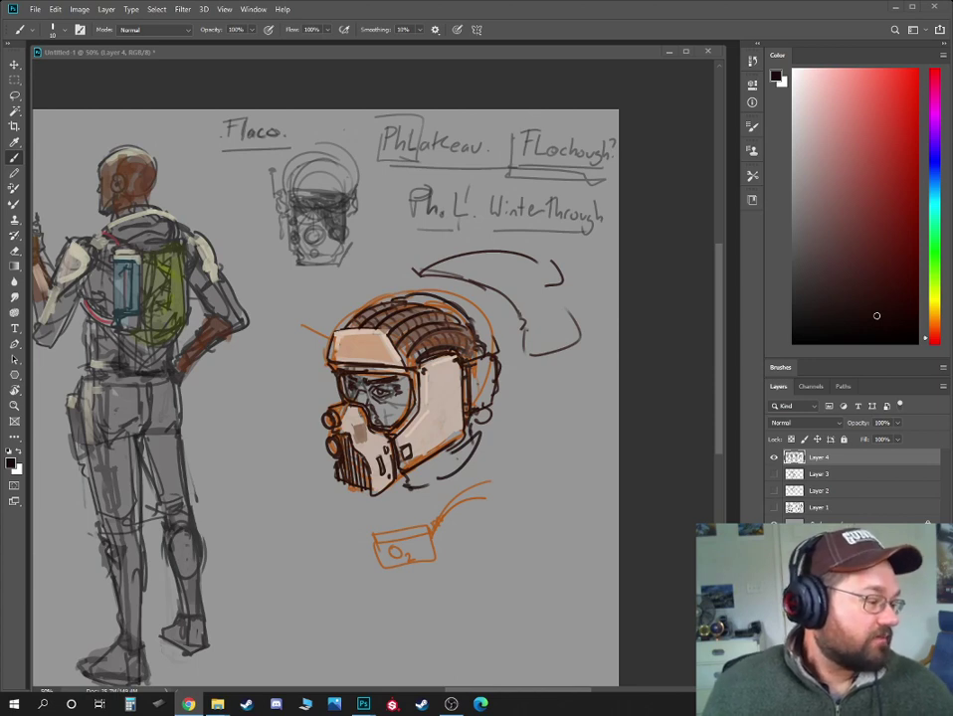
click(312, 332)
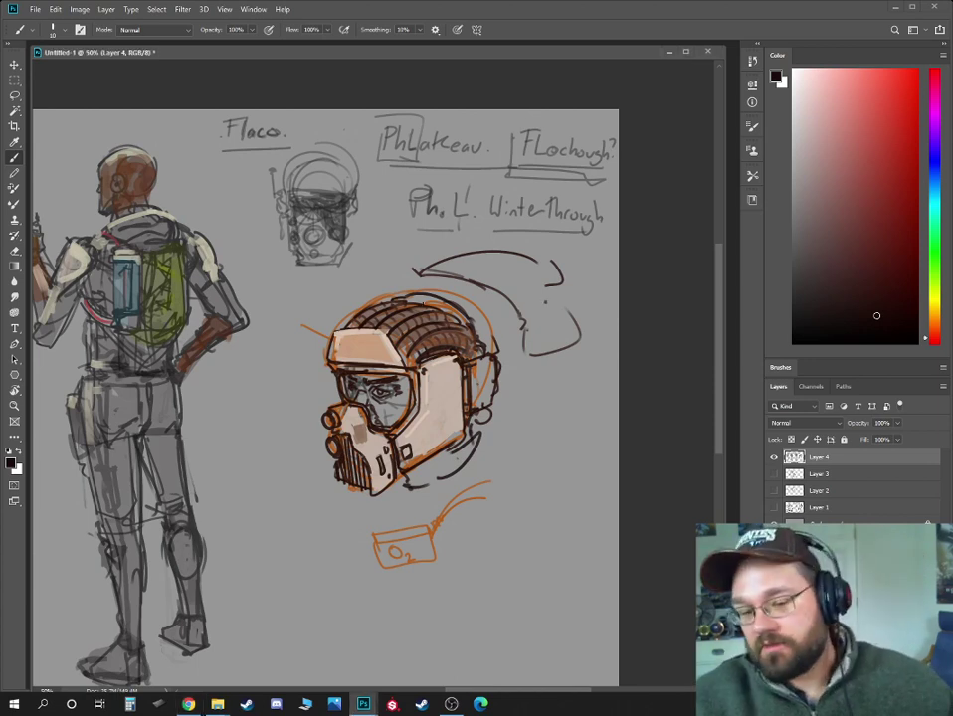
drag(312, 332, 672, 344)
mouse_move(391, 311)
mouse_down()
mouse_move(644, 288)
mouse_move(753, 437)
mouse_up()
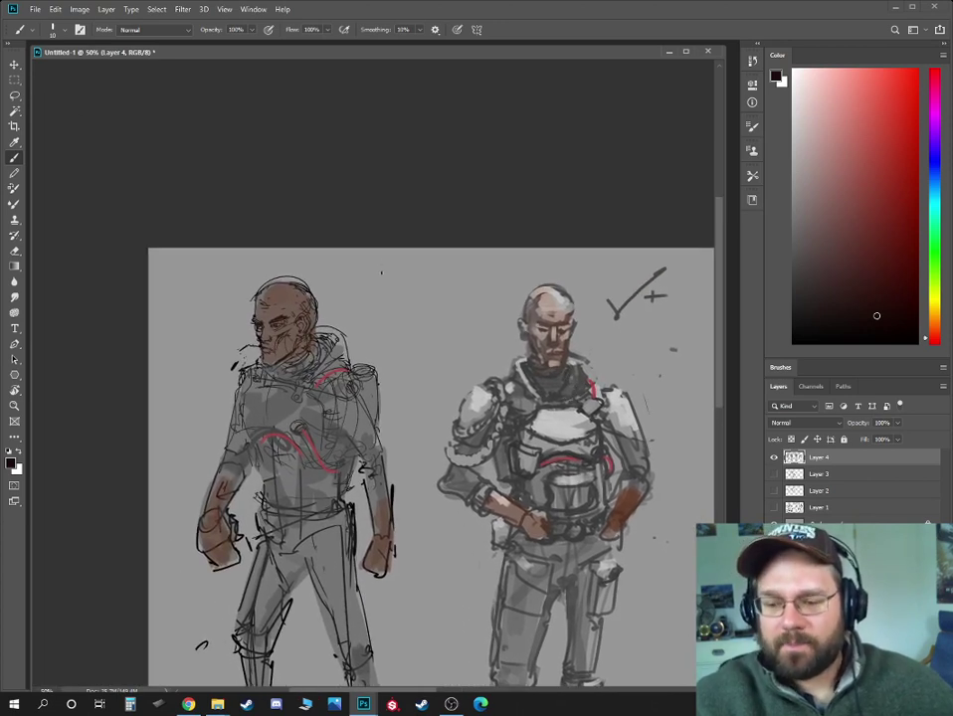
key(bracketleft)
key(bracketleft)
mouse_move(382, 264)
mouse_down()
mouse_move(382, 281)
mouse_move(402, 263)
mouse_up()
mouse_move(381, 273)
mouse_down()
mouse_move(407, 283)
mouse_move(457, 272)
mouse_move(473, 282)
mouse_up()
drag(475, 274, 487, 270)
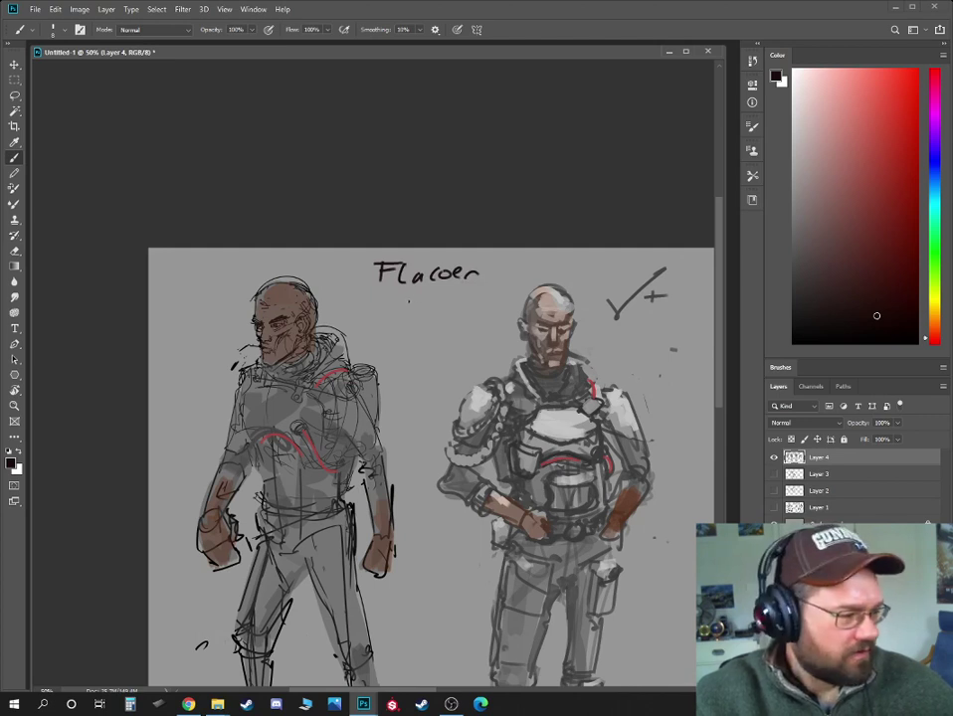
- Write "Cet" beneath "Flacoer" with an underline and a check mark, and add a first name in brackets below
mouse_move(422, 291)
mouse_down()
mouse_move(424, 309)
mouse_move(456, 311)
mouse_up()
drag(448, 298, 464, 297)
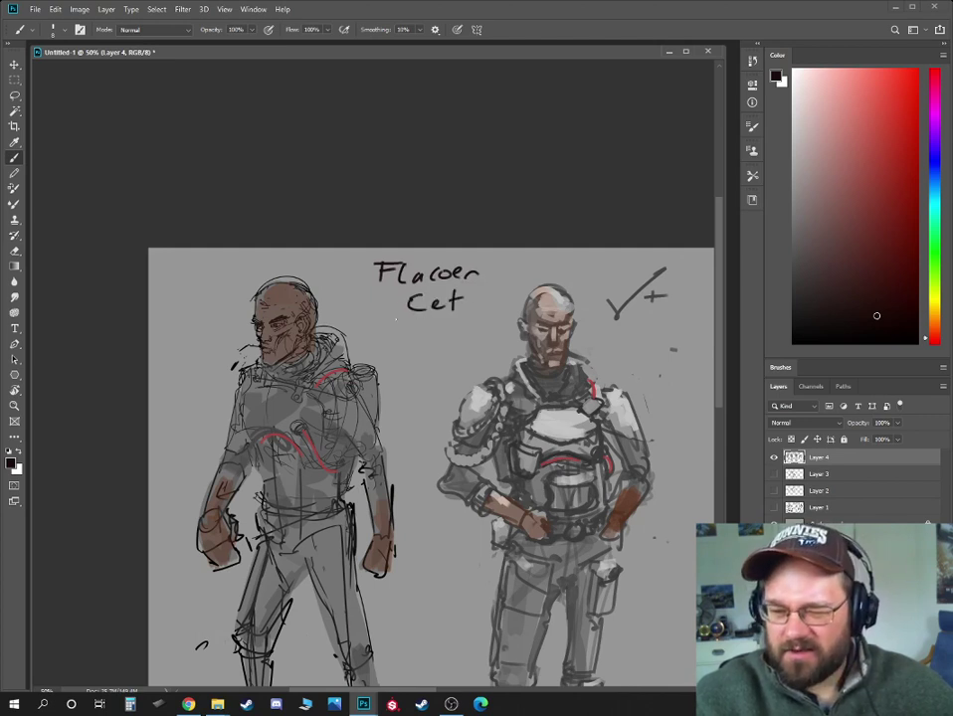
mouse_move(396, 318)
mouse_down()
mouse_move(495, 318)
mouse_move(519, 276)
mouse_up()
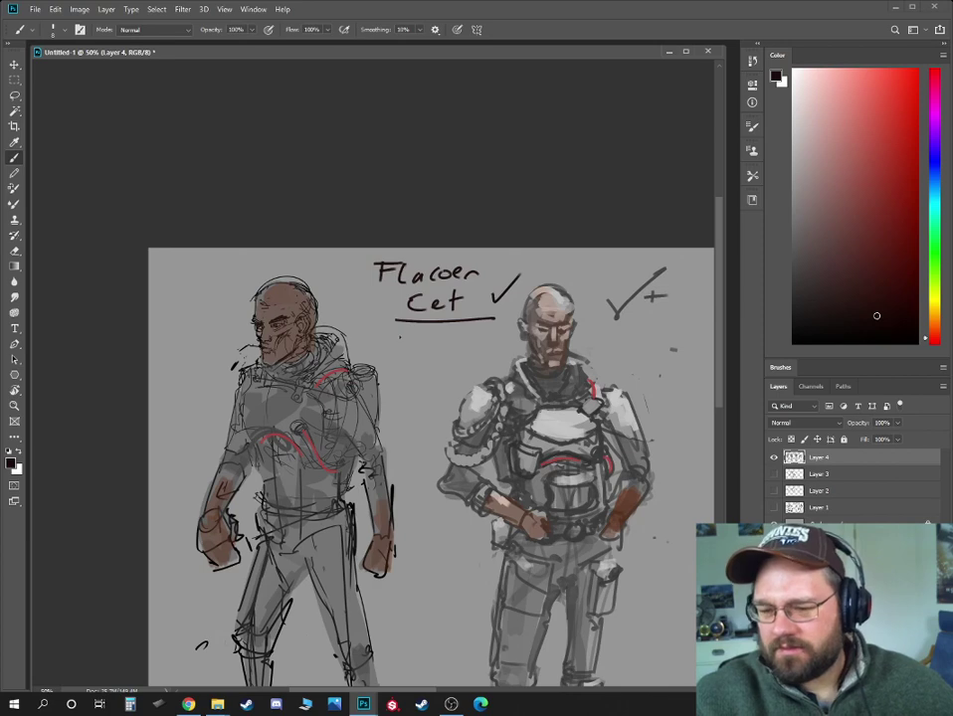
mouse_move(397, 333)
mouse_down()
mouse_move(392, 348)
mouse_move(402, 347)
mouse_up()
drag(402, 334, 419, 343)
drag(422, 338, 453, 350)
- Review the whole sheet, comparing the three characters with the helmet design
key(ctrl+minus)
key(ctrl+minus)
key(ctrl+minus)
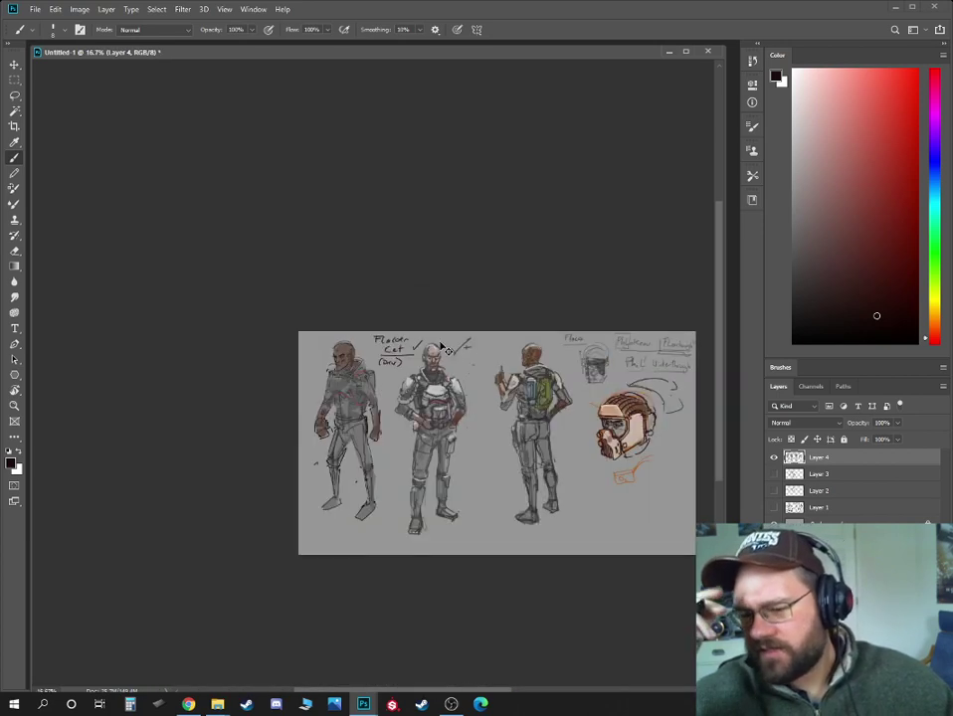
key(ctrl+plus)
key(ctrl+plus)
drag(603, 357, 522, 313)
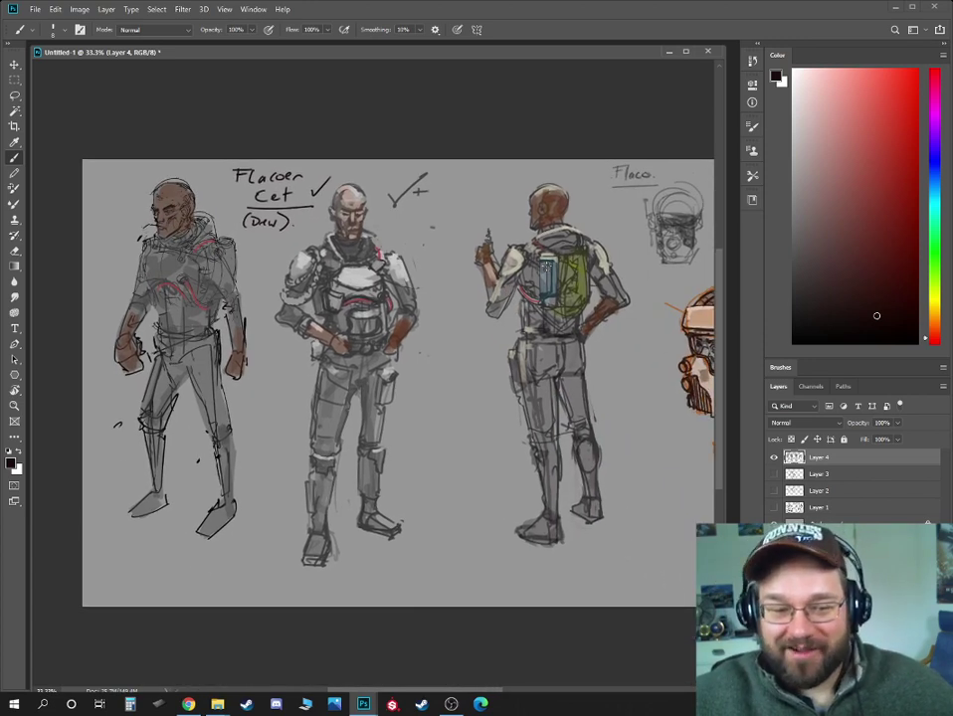
drag(594, 321, 449, 333)
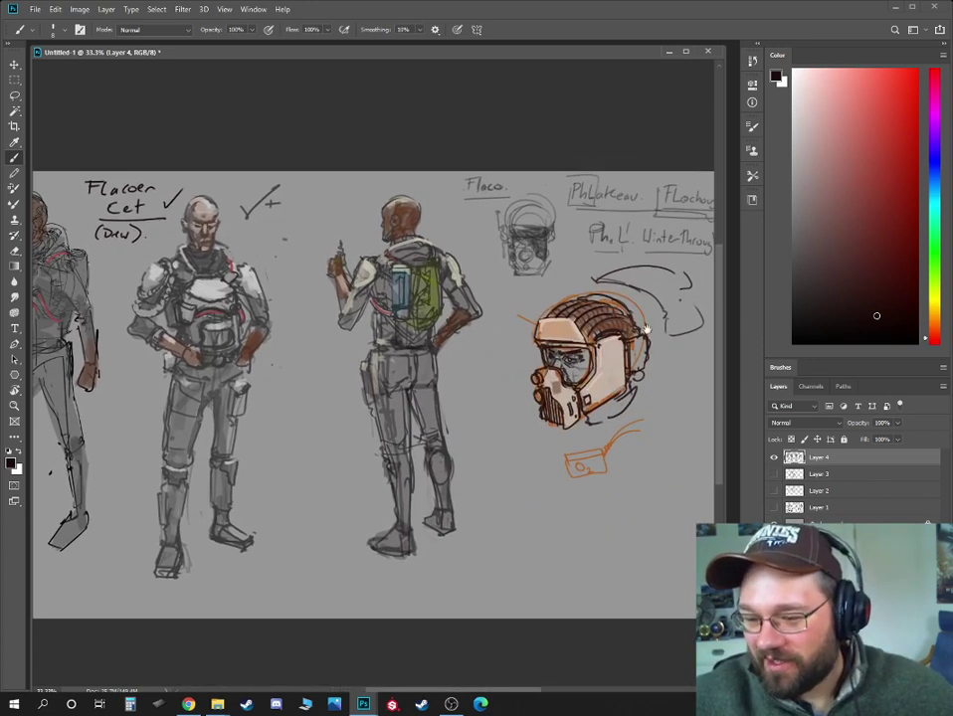
drag(636, 342, 526, 339)
- Letter "CET" in near-black on the upper part of the helmet's ear guard
key(ctrl+plus)
key(ctrl+plus)
drag(606, 340, 456, 340)
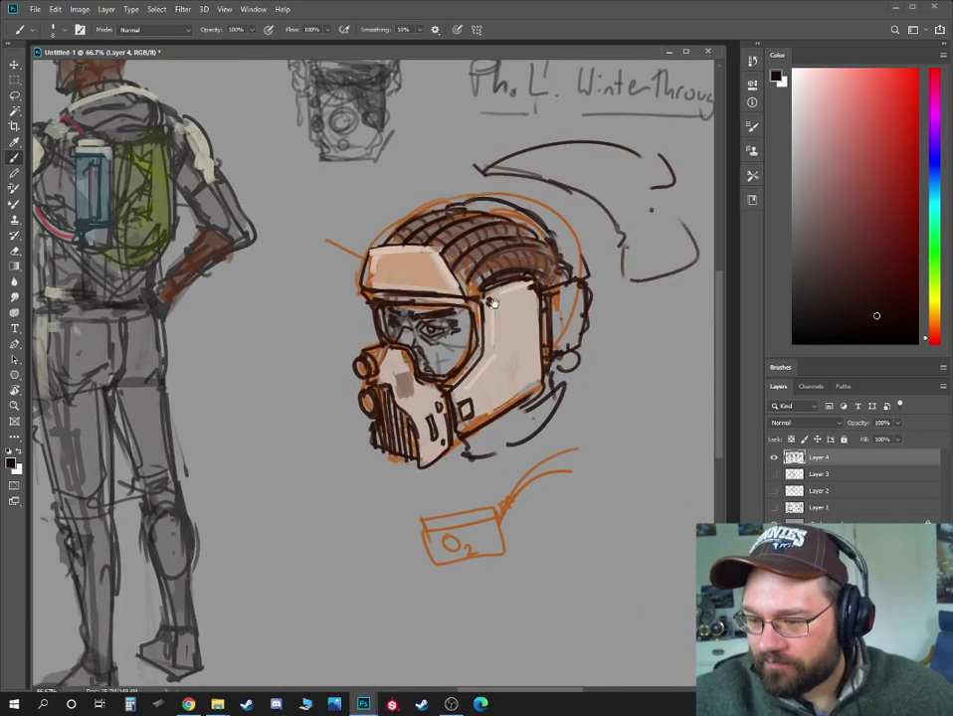
key(ctrl+plus)
mouse_move(492, 284)
mouse_down()
mouse_move(482, 296)
mouse_move(492, 305)
mouse_move(503, 304)
mouse_move(511, 281)
mouse_move(511, 291)
mouse_up()
mouse_move(503, 301)
mouse_down()
mouse_move(519, 302)
mouse_move(527, 281)
mouse_up()
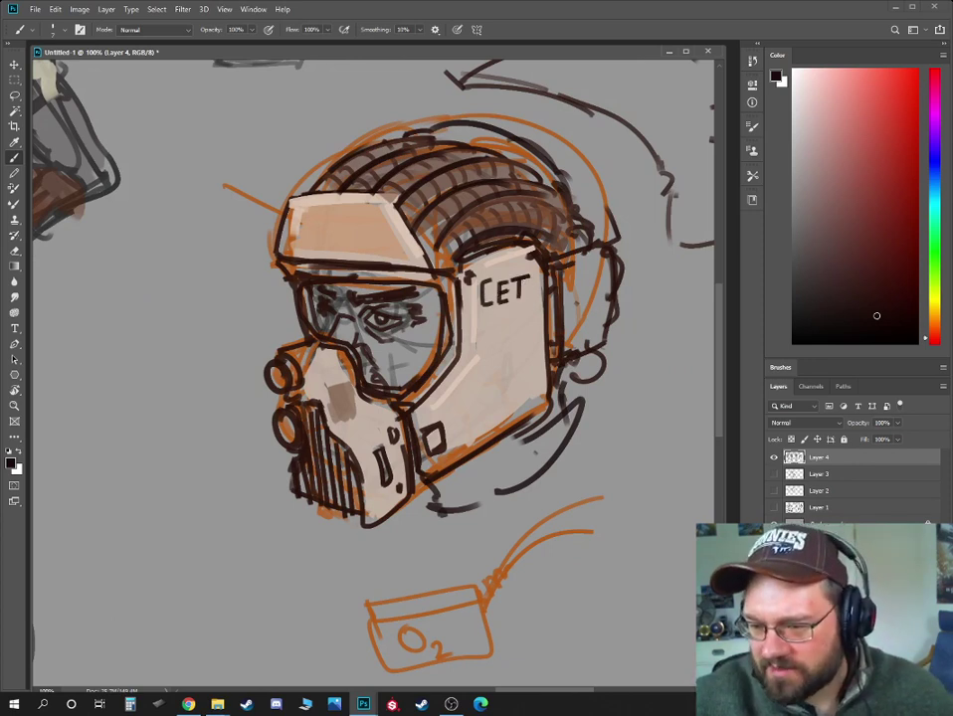
- Paint over the ear guard's lettering with its sampled beige, using a size 10 brush
alt+click(494, 291)
key(bracketright)
key(bracketright)
key(bracketright)
mouse_move(490, 282)
mouse_down()
mouse_move(488, 303)
mouse_move(519, 303)
mouse_up()
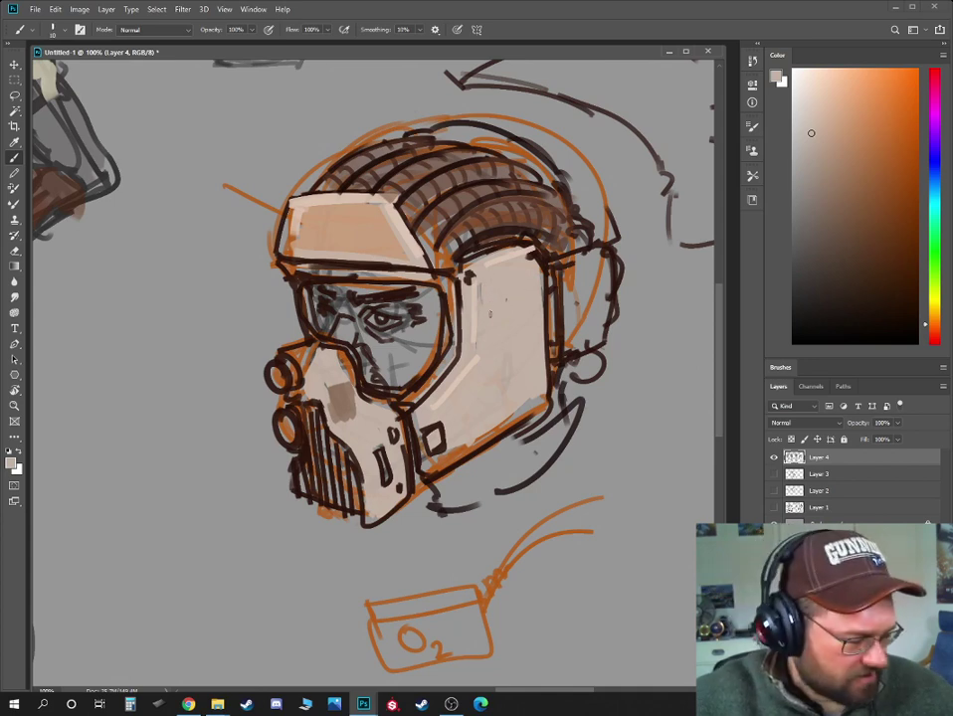
- Draw a small emblem of a slanted stroke, a triangle and dots on the ear guard with a thin, near-black brown brush
click(862, 304)
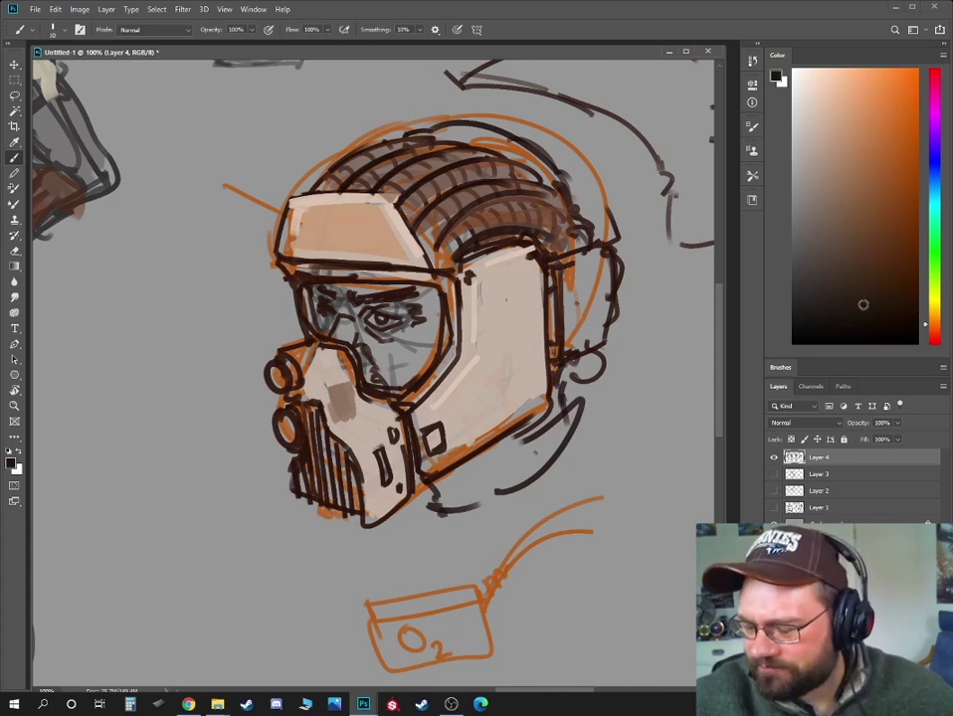
drag(864, 304, 863, 308)
key(bracketleft)
key(bracketleft)
key(bracketleft)
mouse_move(488, 307)
mouse_down()
mouse_move(504, 285)
mouse_move(524, 300)
mouse_move(506, 303)
mouse_move(533, 279)
mouse_move(535, 298)
mouse_up()
- Hatch dark shading strokes along the collar beneath the helmet's ear guard
key(ctrl+minus)
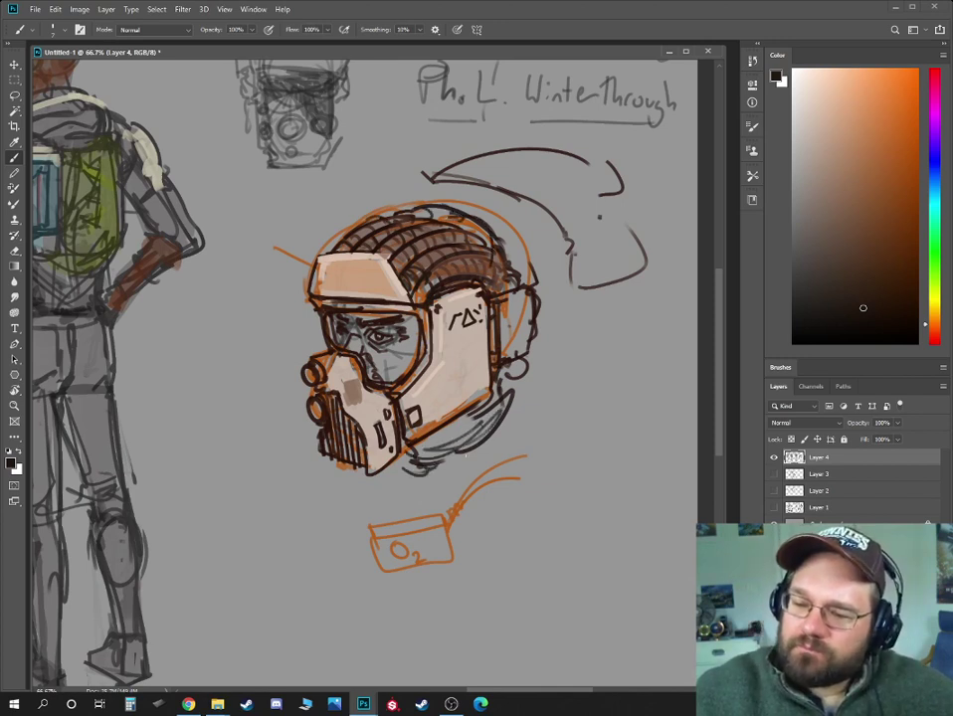
drag(418, 453, 450, 437)
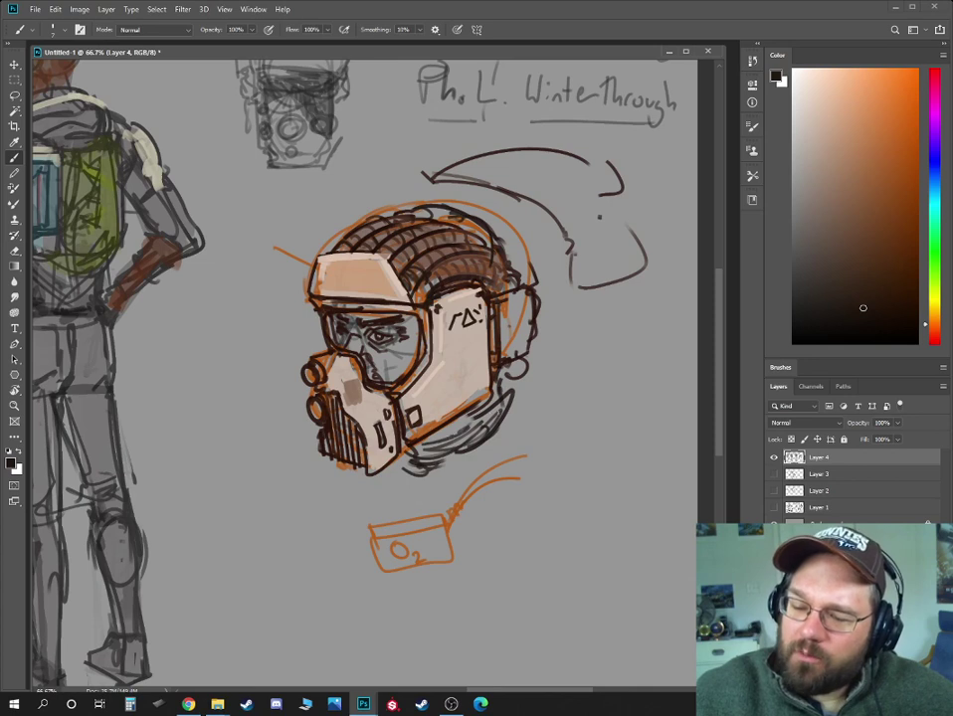
drag(443, 452, 410, 467)
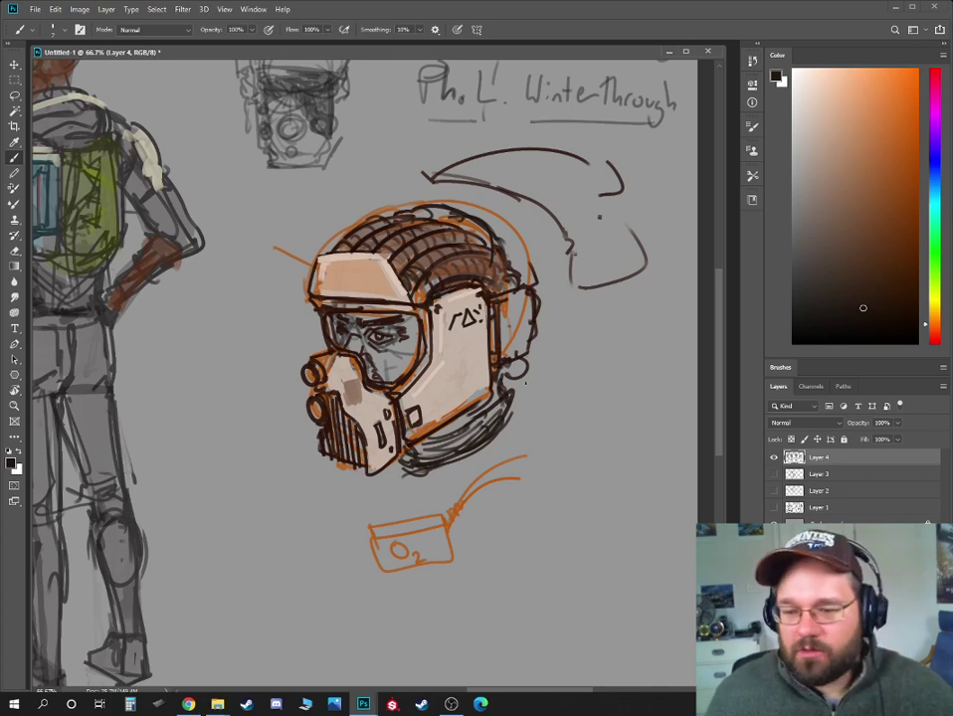
- Examine the three characters and the helmet design across the whole sheet
drag(229, 218, 647, 406)
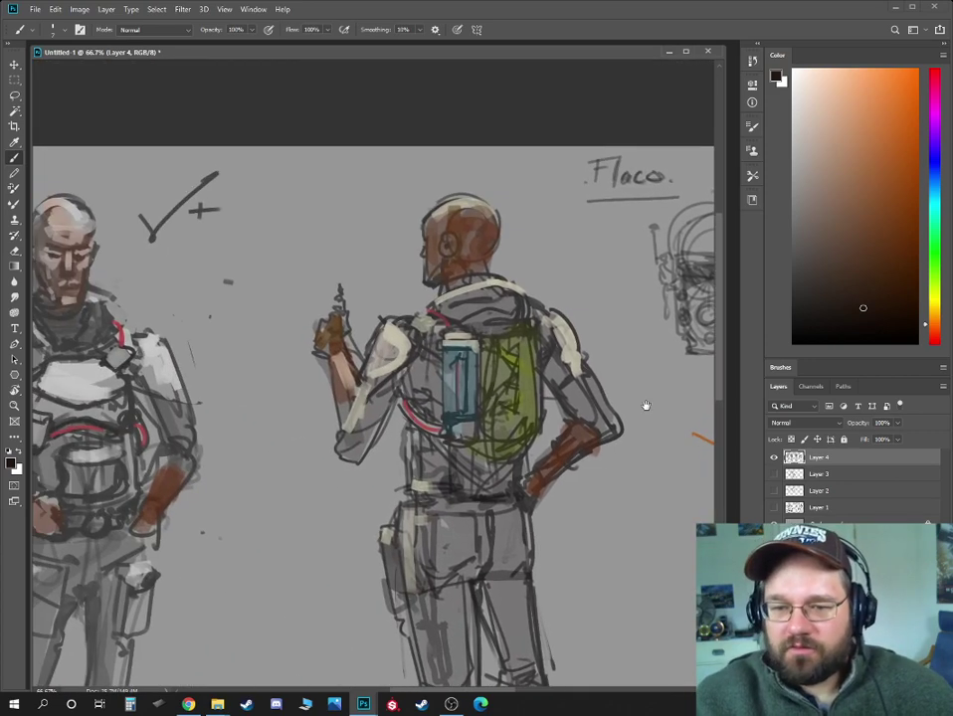
drag(234, 287, 657, 307)
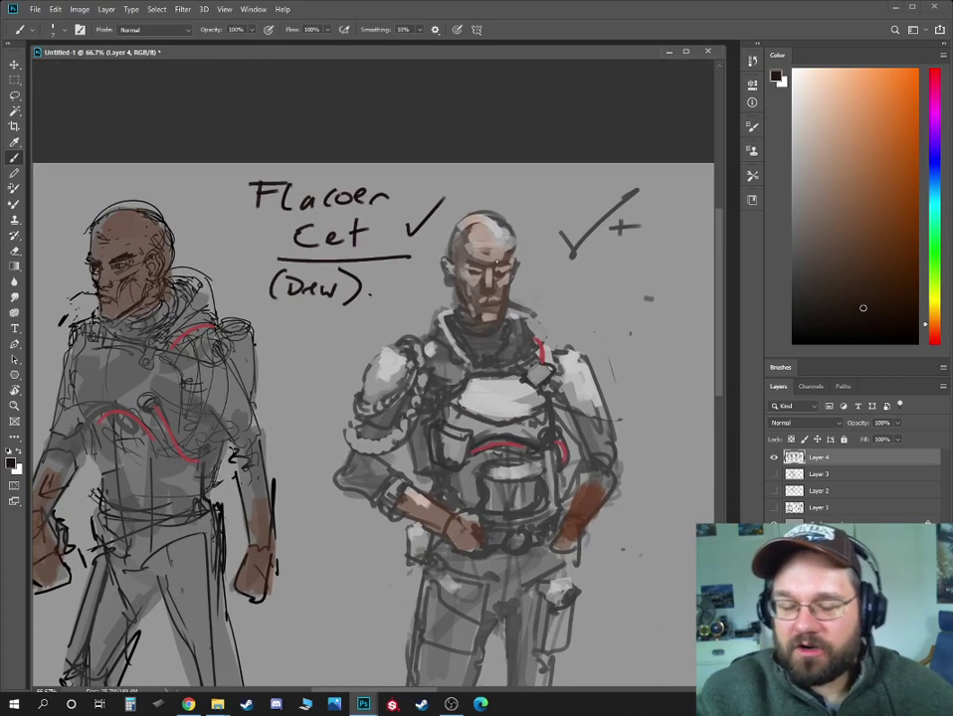
key(ctrl+minus)
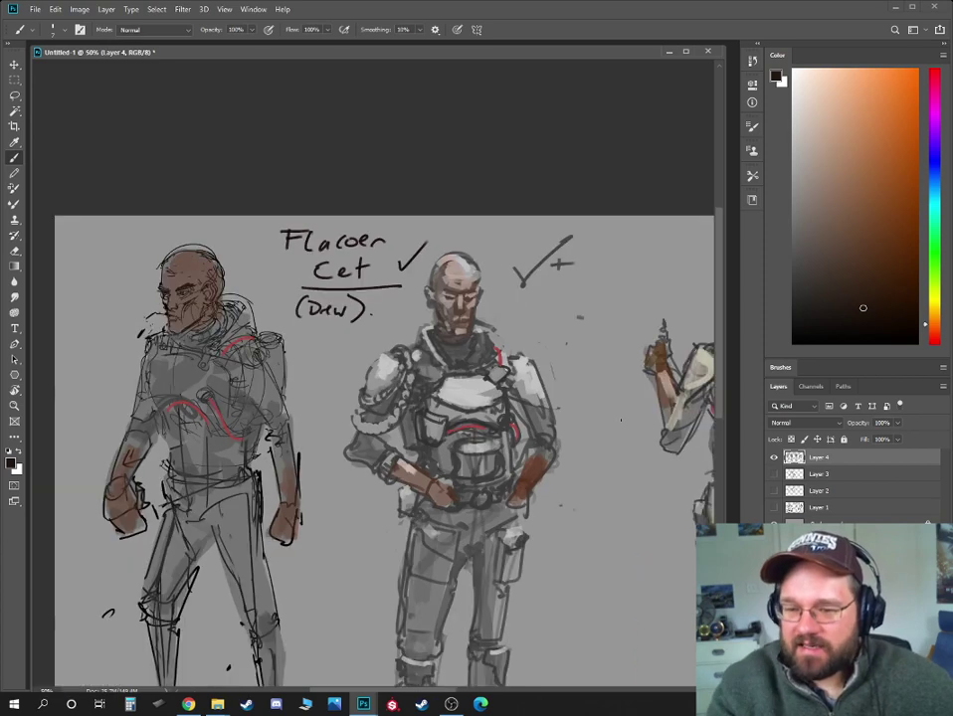
drag(622, 432, 529, 378)
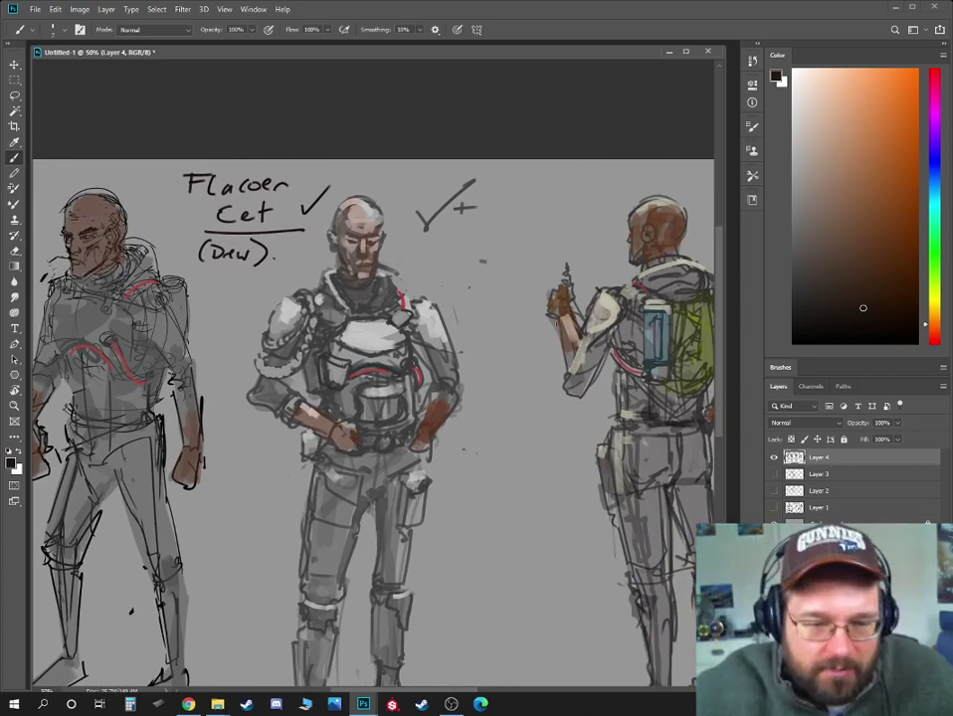
mouse_move(565, 376)
mouse_down()
mouse_move(517, 366)
mouse_move(400, 310)
mouse_move(331, 304)
mouse_move(254, 275)
mouse_up()
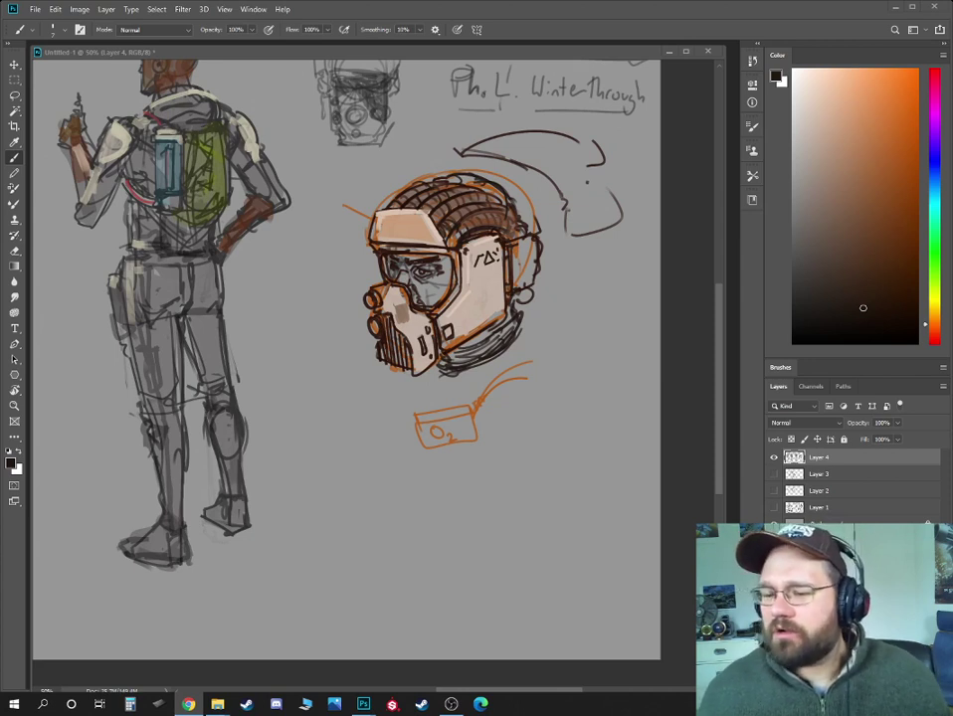
click(708, 217)
key(ctrl+minus)
key(ctrl+minus)
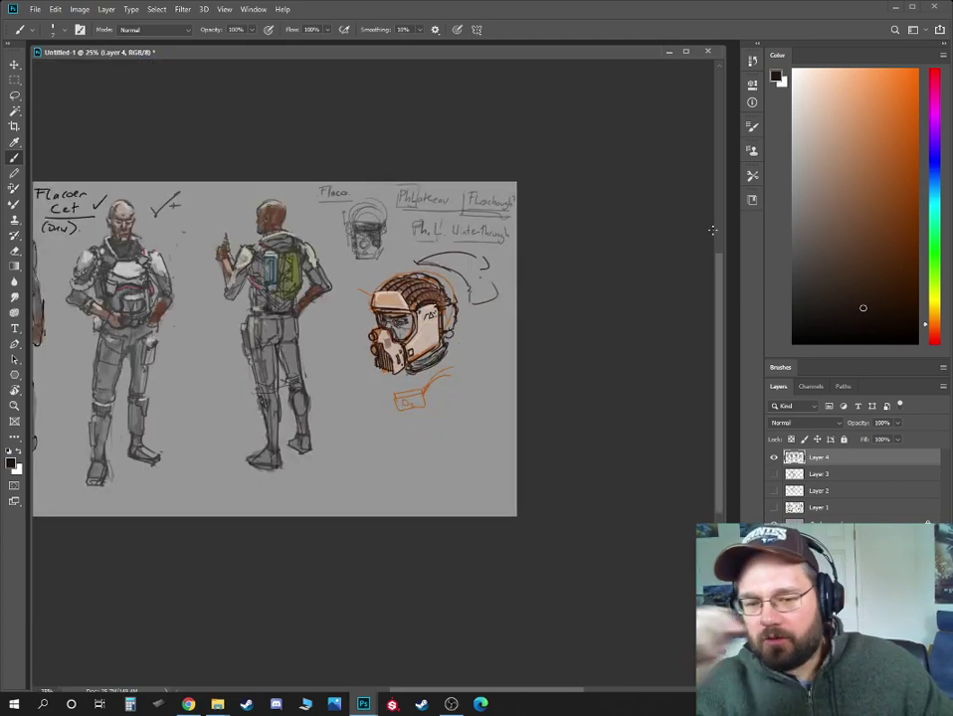
scroll(713, 230, left, 5)
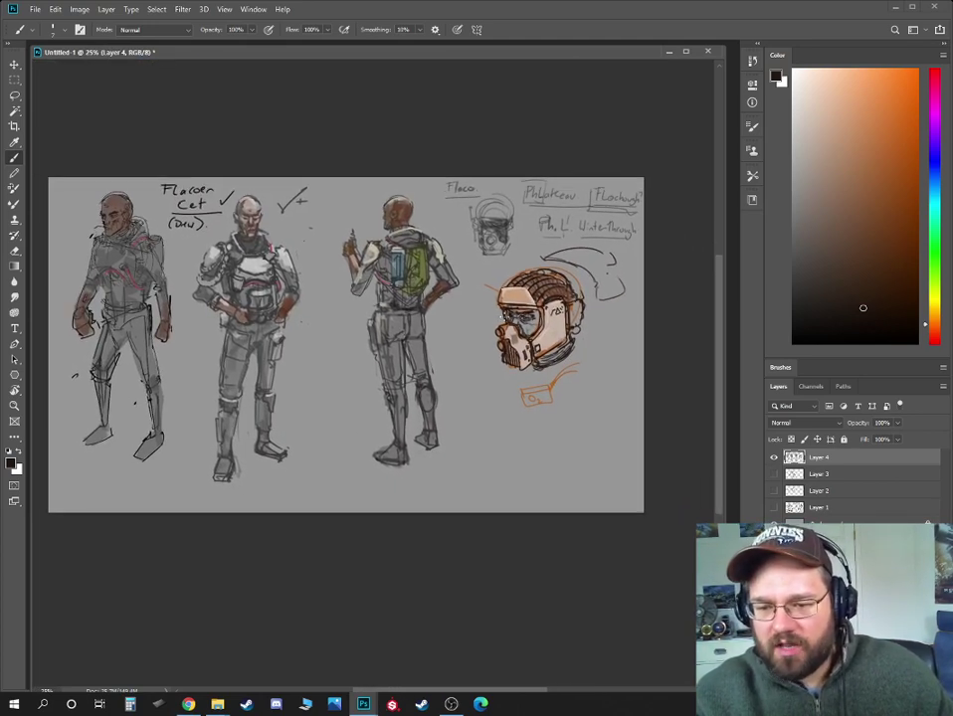
- Handwrite the notes "Life support" and "Iron lung" between the front-view and back-view characters, using a size 6 near-black brush
key(ctrl+plus)
drag(452, 248, 486, 303)
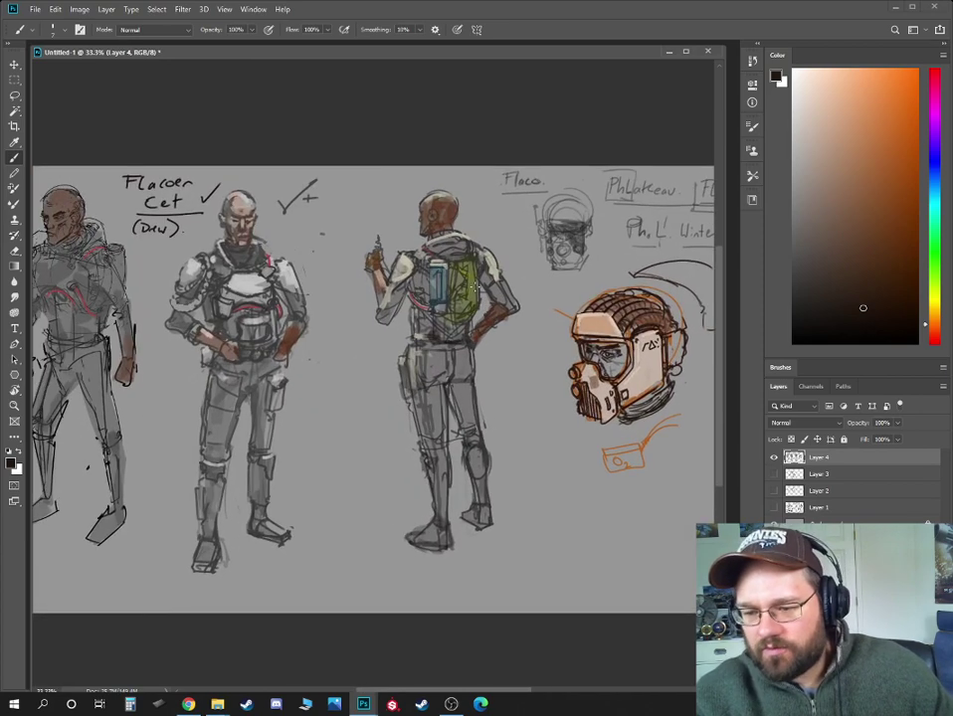
click(852, 302)
key(ctrl+plus)
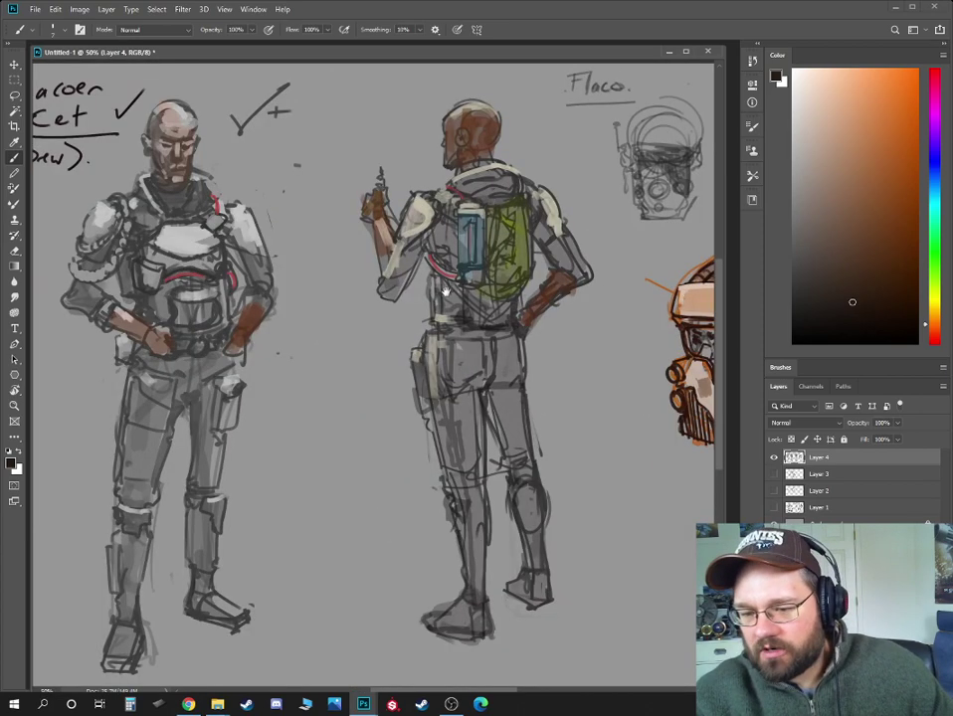
drag(526, 330, 605, 333)
key(bracketright)
key(bracketright)
key(bracketright)
key(bracketright)
mouse_move(353, 345)
mouse_down()
mouse_move(386, 334)
mouse_move(367, 350)
mouse_move(452, 346)
mouse_up()
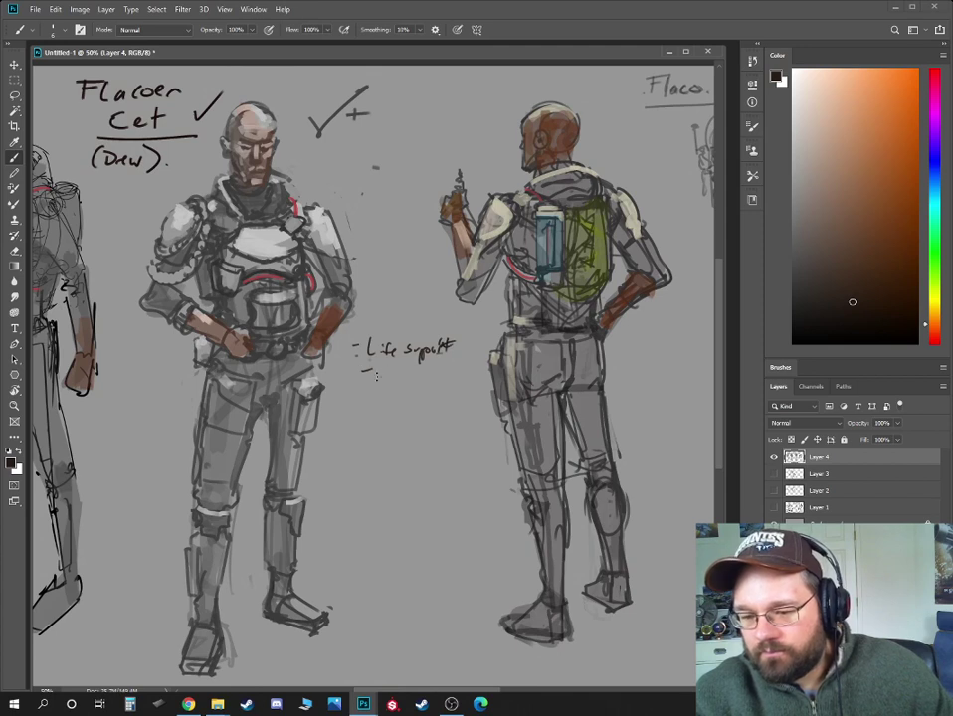
mouse_move(381, 366)
mouse_down()
mouse_move(384, 377)
mouse_move(447, 376)
mouse_move(437, 389)
mouse_move(433, 380)
mouse_move(436, 389)
mouse_up()
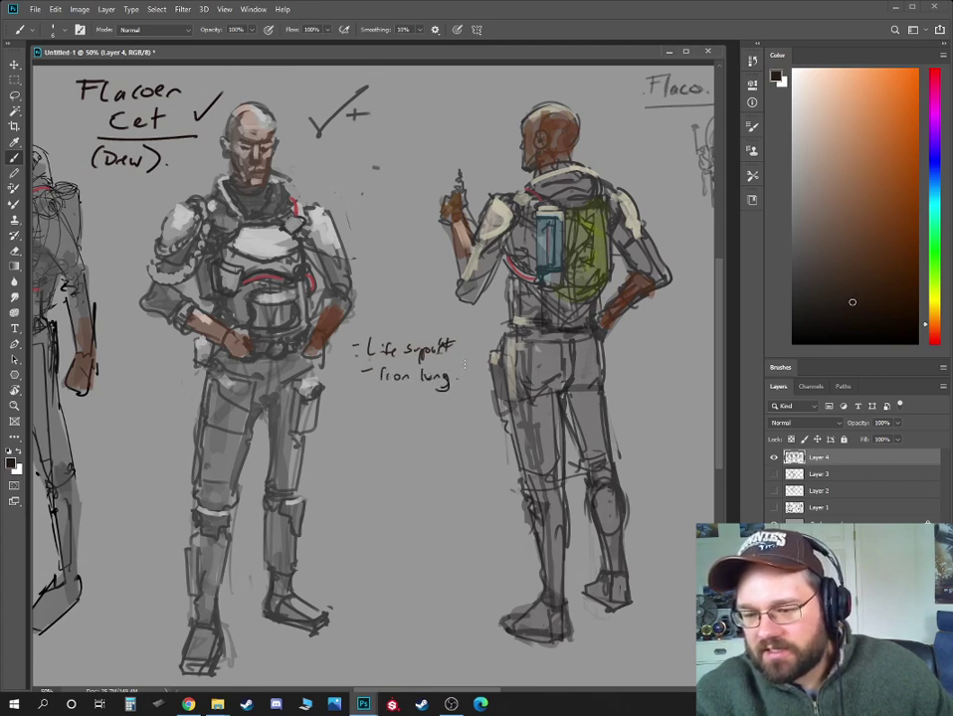
click(456, 378)
- Add the handwritten notes "Red veins" and "Asymetric" beneath the "Iron lung" note
drag(368, 402, 379, 408)
drag(379, 397, 389, 406)
drag(389, 403, 396, 406)
drag(398, 400, 454, 407)
drag(370, 439, 428, 433)
drag(430, 430, 436, 440)
- Handwrite the label "Flight helm" beside the helmet's collar, with a short pointer line
drag(539, 408, 176, 396)
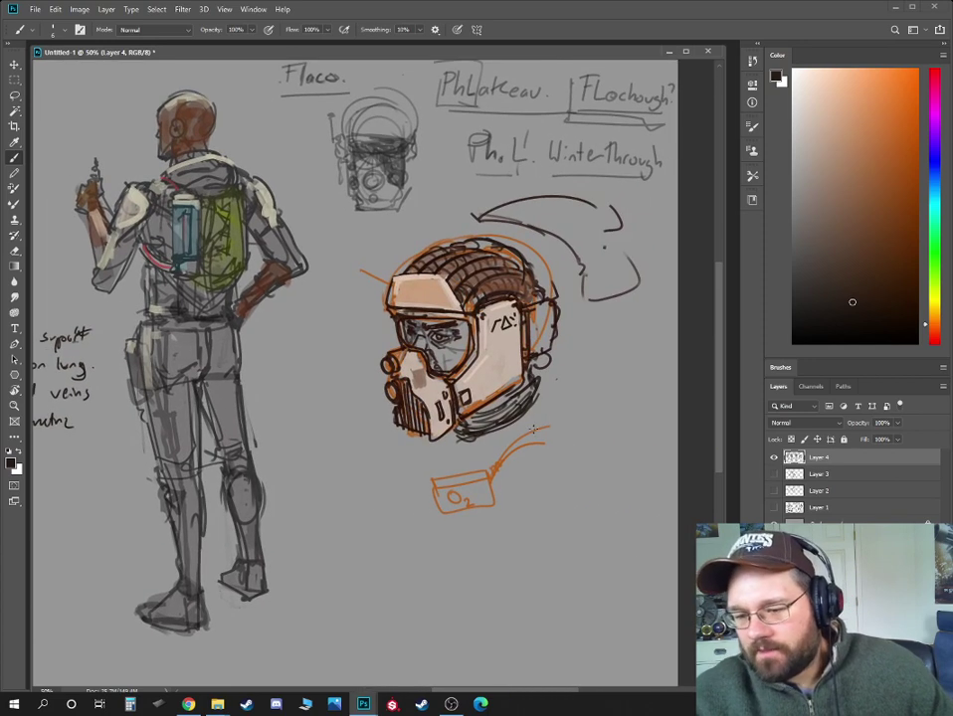
mouse_move(548, 402)
mouse_down()
mouse_move(584, 409)
mouse_move(580, 418)
mouse_up()
drag(587, 398, 593, 415)
mouse_move(600, 407)
mouse_down()
mouse_move(598, 422)
mouse_move(614, 418)
mouse_up()
drag(608, 408, 630, 418)
drag(632, 411, 637, 418)
mouse_move(640, 401)
mouse_down()
mouse_move(640, 418)
mouse_move(651, 418)
mouse_up()
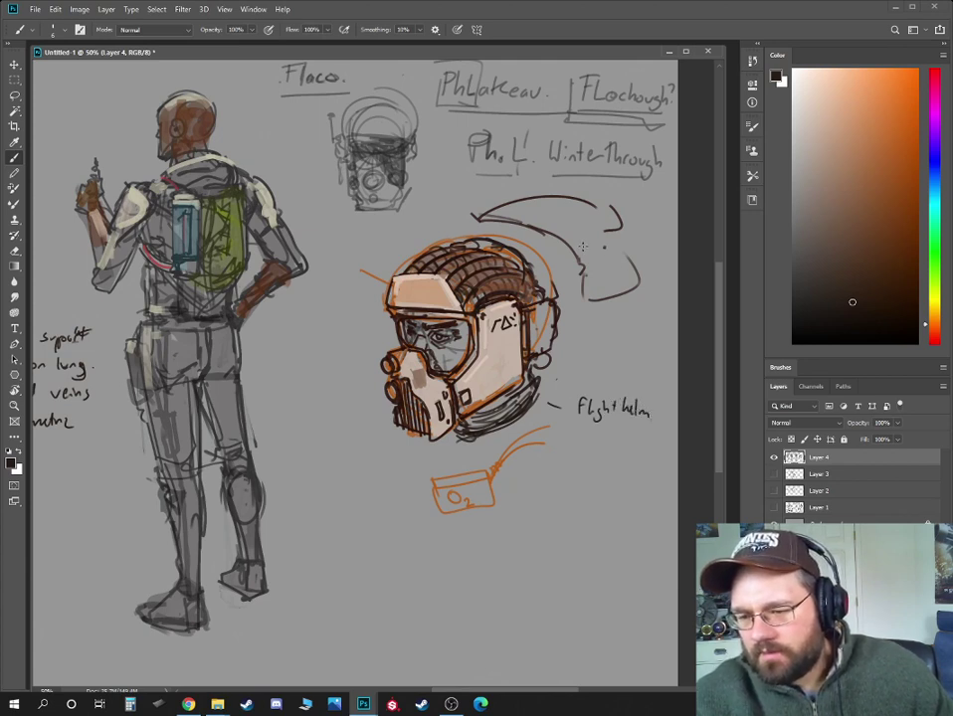
- Label the mask's side lenses "optical sensor", "NV" and "IR", with arrows pointing at them
mouse_move(350, 372)
mouse_down()
mouse_move(376, 373)
mouse_move(369, 380)
mouse_up()
drag(306, 367, 313, 376)
drag(319, 361, 321, 378)
drag(328, 370, 338, 378)
mouse_move(340, 363)
mouse_down()
mouse_move(340, 378)
mouse_move(300, 399)
mouse_move(314, 399)
mouse_up()
drag(317, 393, 329, 399)
drag(330, 394, 333, 399)
mouse_move(334, 399)
mouse_down()
mouse_move(350, 427)
mouse_move(340, 436)
mouse_move(352, 436)
mouse_up()
drag(356, 343, 375, 359)
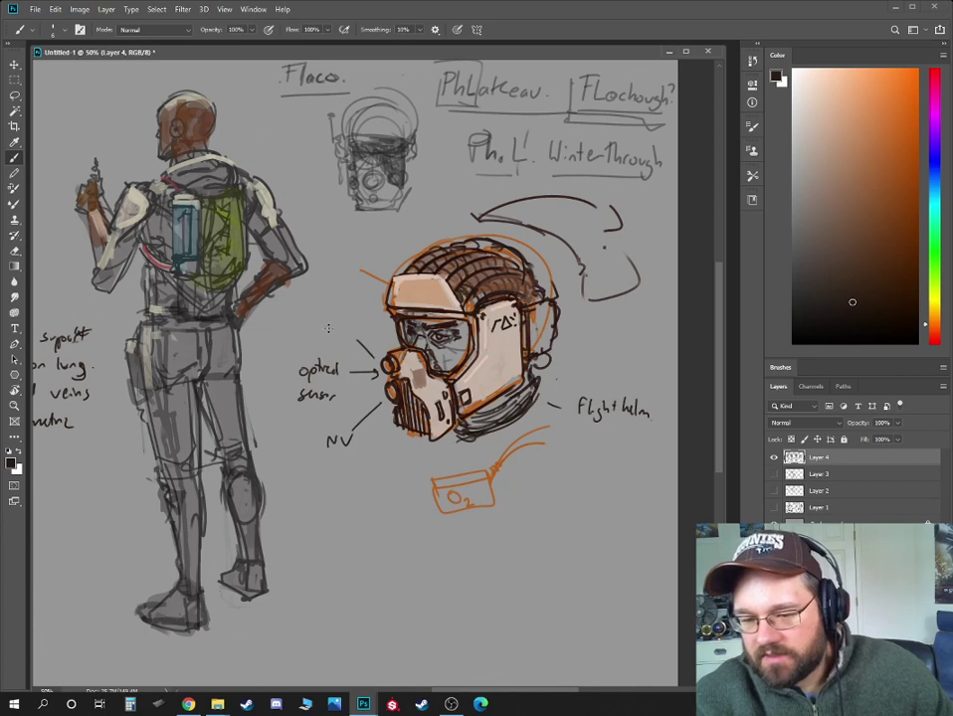
mouse_move(333, 326)
mouse_down()
mouse_move(333, 338)
mouse_move(339, 327)
mouse_up()
drag(339, 327, 346, 339)
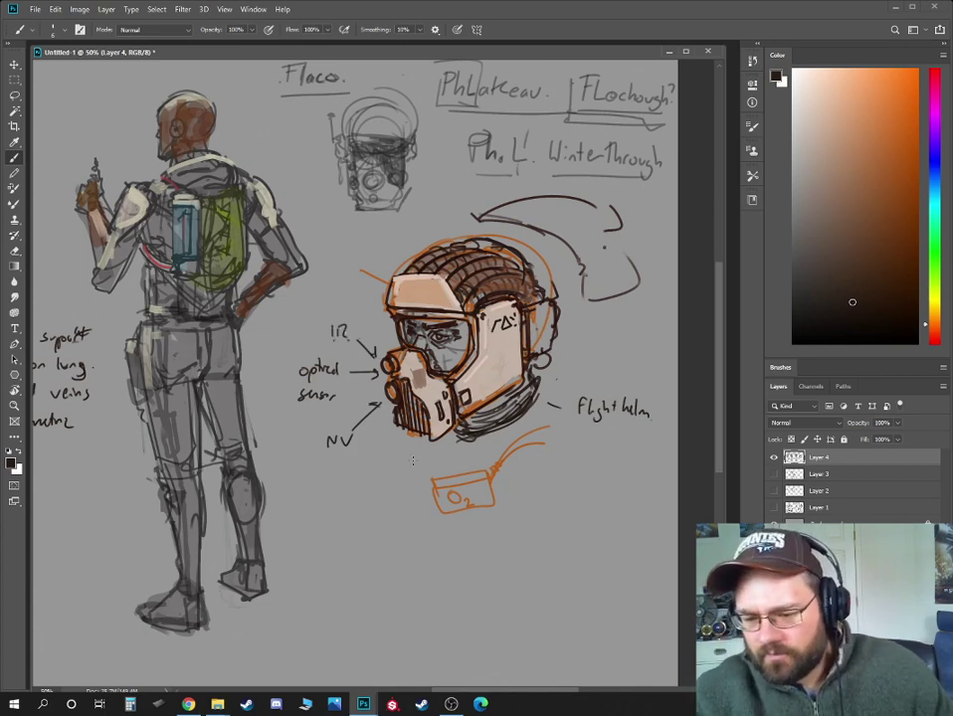
- Label the mask's grille "Vocoder" and "Air Filt" with an upward arrow, and write "Bump helmet" above the helmet
drag(405, 463, 405, 444)
mouse_move(400, 452)
mouse_down()
mouse_move(410, 452)
mouse_move(393, 482)
mouse_up()
mouse_move(397, 476)
mouse_down()
mouse_move(429, 483)
mouse_move(382, 509)
mouse_move(404, 506)
mouse_move(377, 530)
mouse_move(386, 518)
mouse_move(358, 532)
mouse_move(407, 533)
mouse_up()
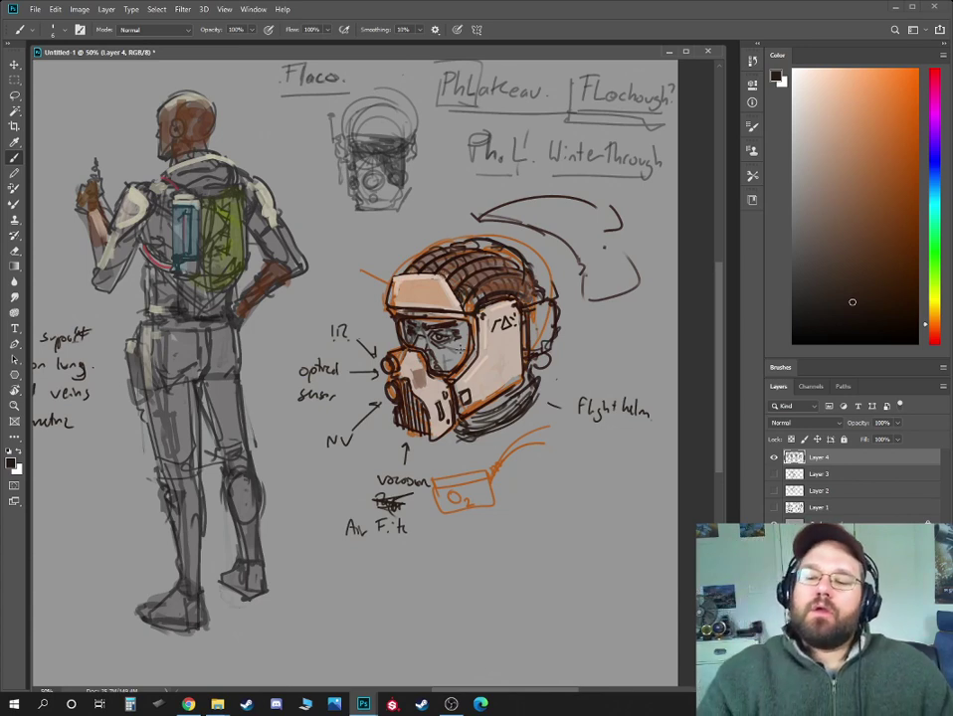
drag(397, 223, 398, 233)
mouse_move(395, 222)
mouse_down()
mouse_move(397, 233)
mouse_move(428, 234)
mouse_move(410, 245)
mouse_move(450, 237)
mouse_up()
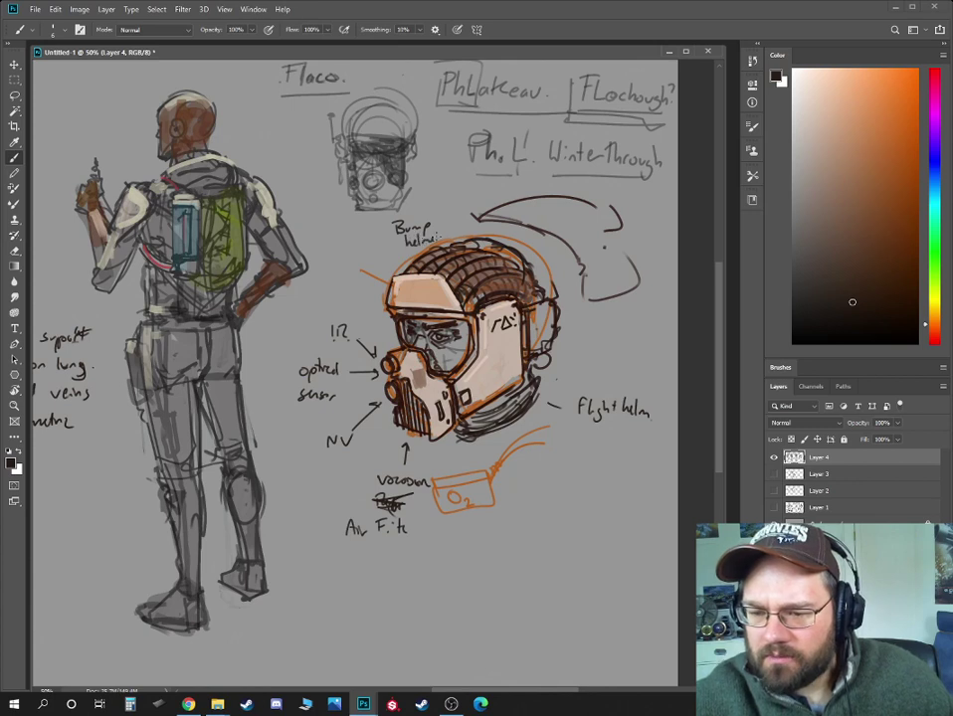
- Draw a dark diagonal strap across the back-view character's green backpack and paint it light yellow-green
drag(341, 300, 529, 407)
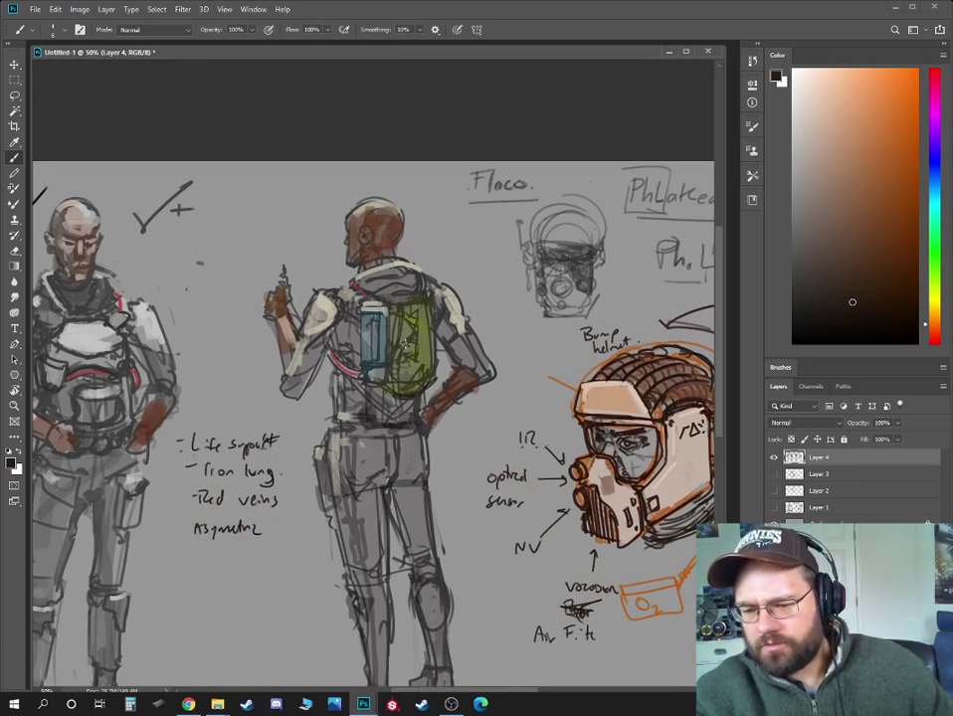
drag(402, 313, 433, 340)
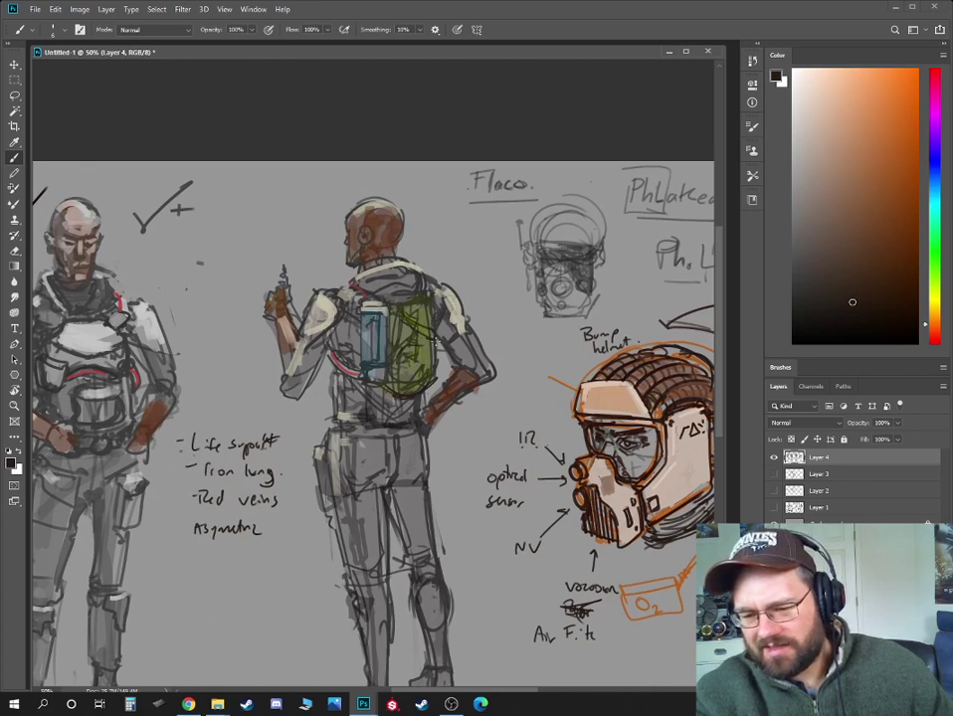
alt+click(409, 334)
key(])
key(])
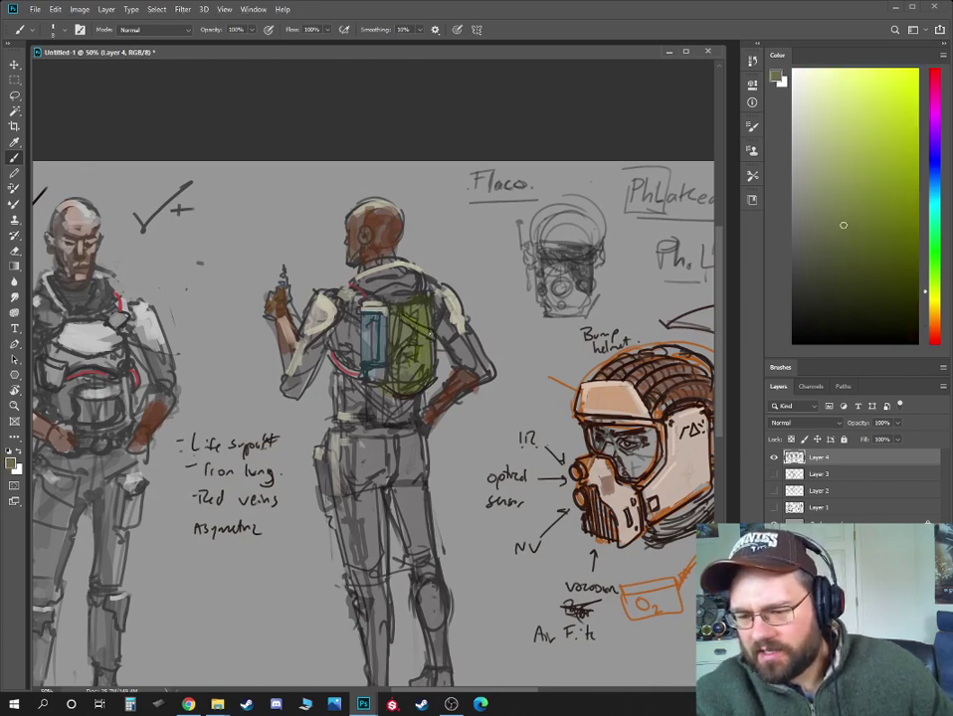
drag(810, 157, 856, 167)
key(])
key(])
key(])
mouse_move(395, 312)
mouse_down()
mouse_move(434, 336)
mouse_move(415, 328)
mouse_up()
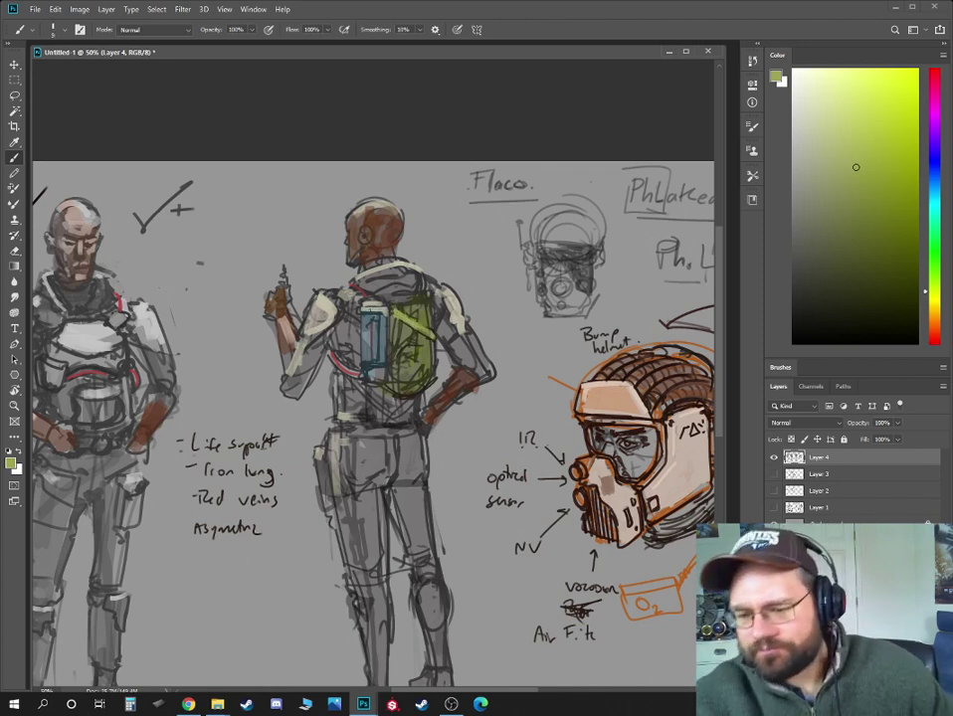
- Paint the cap of the blue canister beside the backpack with the strap's sampled yellow-green
alt+click(312, 290)
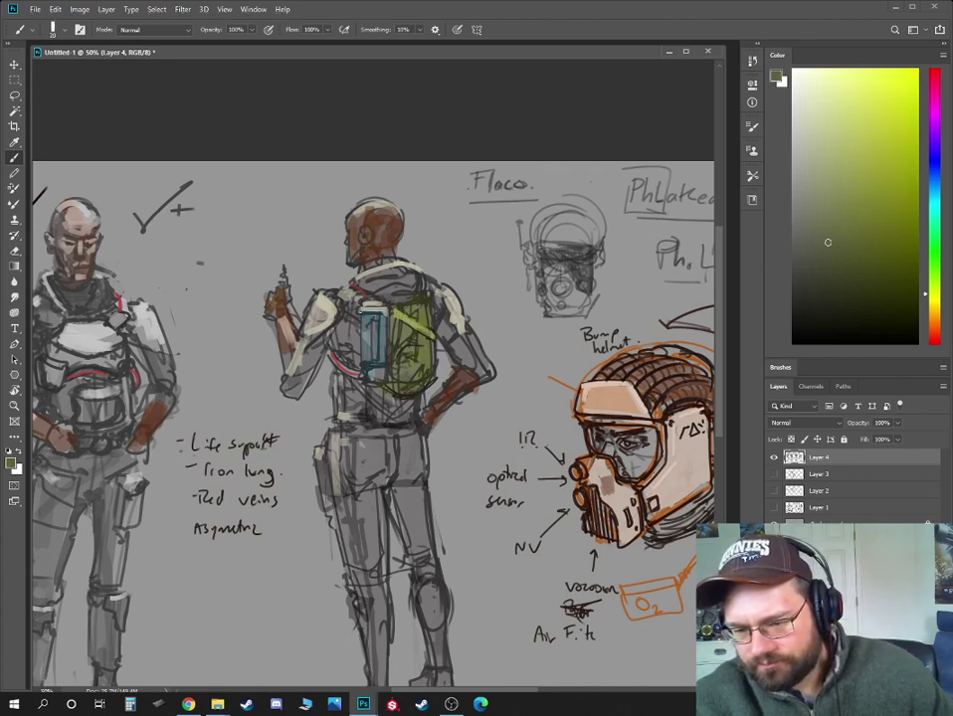
alt+click(412, 321)
alt+click(406, 314)
mouse_move(397, 308)
mouse_down()
mouse_move(411, 318)
mouse_move(384, 309)
mouse_up()
alt+click(410, 318)
key([)
key([)
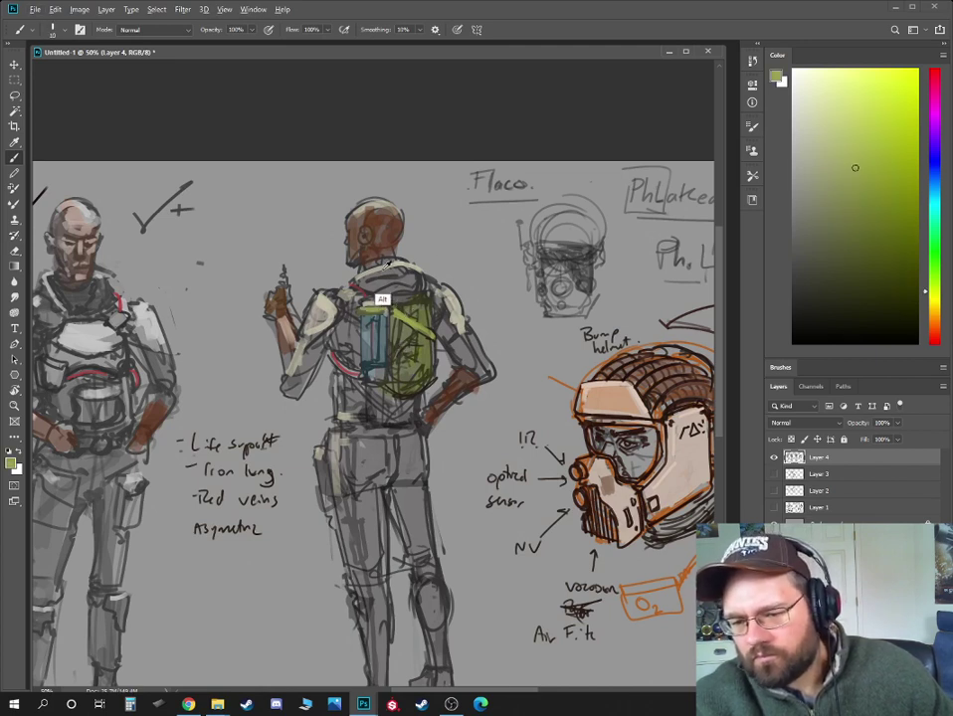
- Paint the back-view character's head in a lighter reddish brown based on the sampled skin tone, with a size 20 brush
alt+click(288, 225)
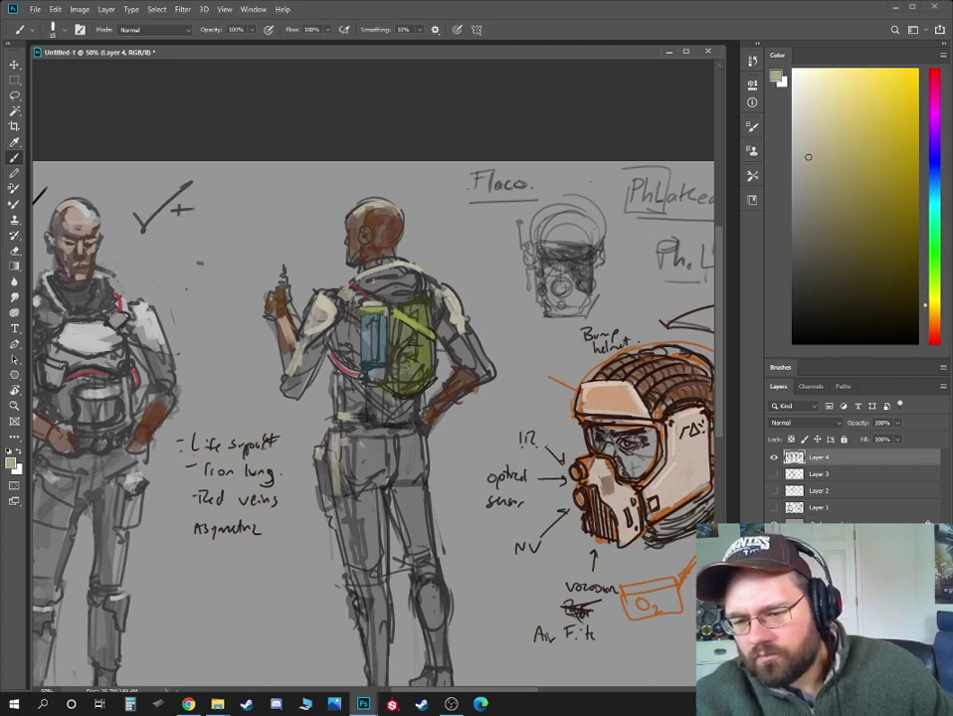
alt+click(389, 257)
key(])
drag(395, 226, 380, 209)
click(861, 174)
key(])
key(])
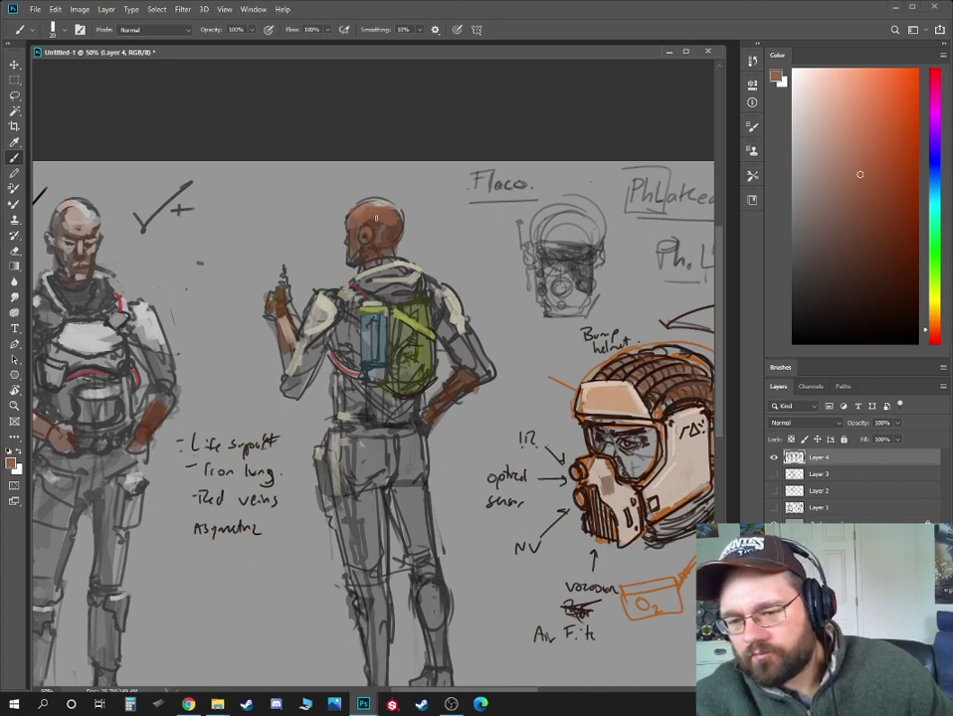
- Fill the back-view character's near shoulder pad with its sampled pale beige and shade both shoulders with darker sampled tones
alt+click(325, 334)
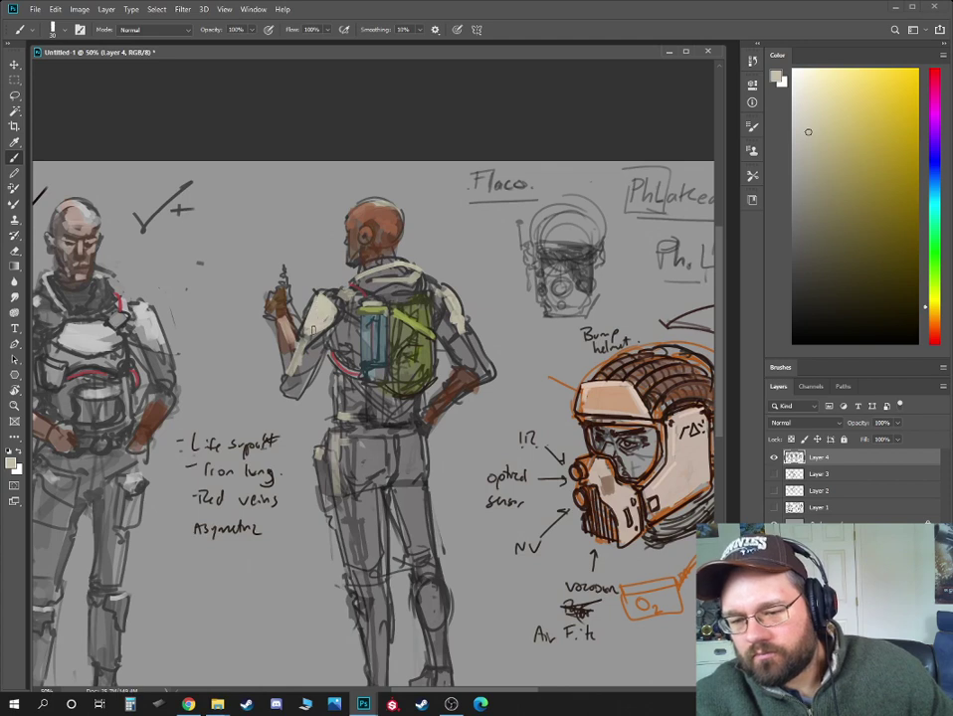
mouse_move(325, 302)
mouse_down()
mouse_move(326, 318)
mouse_move(308, 328)
mouse_up()
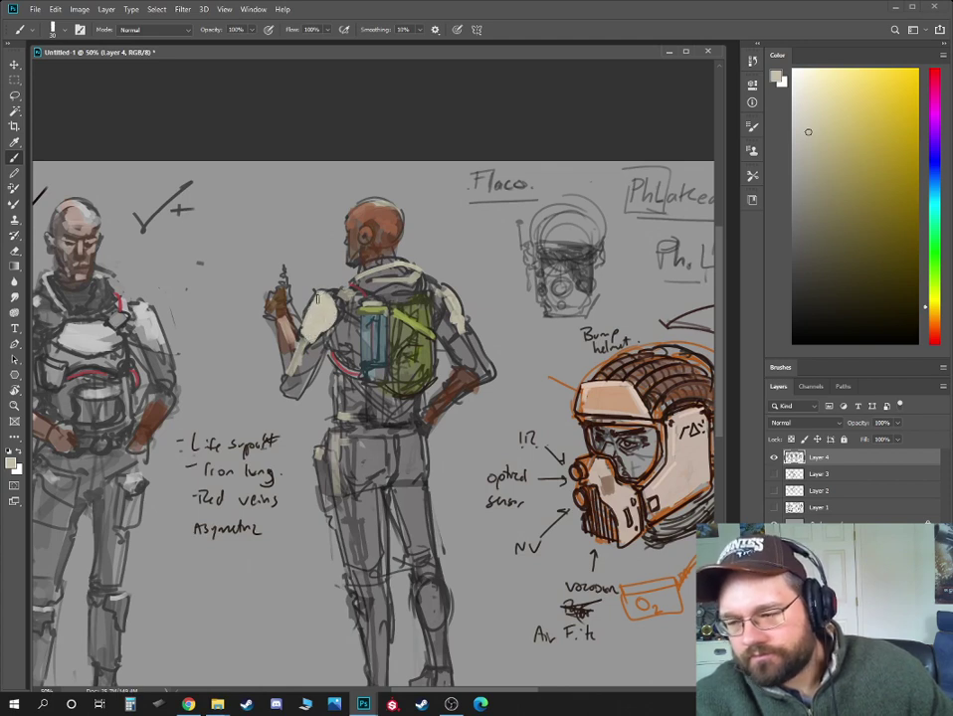
alt+click(313, 339)
alt+click(315, 339)
key([)
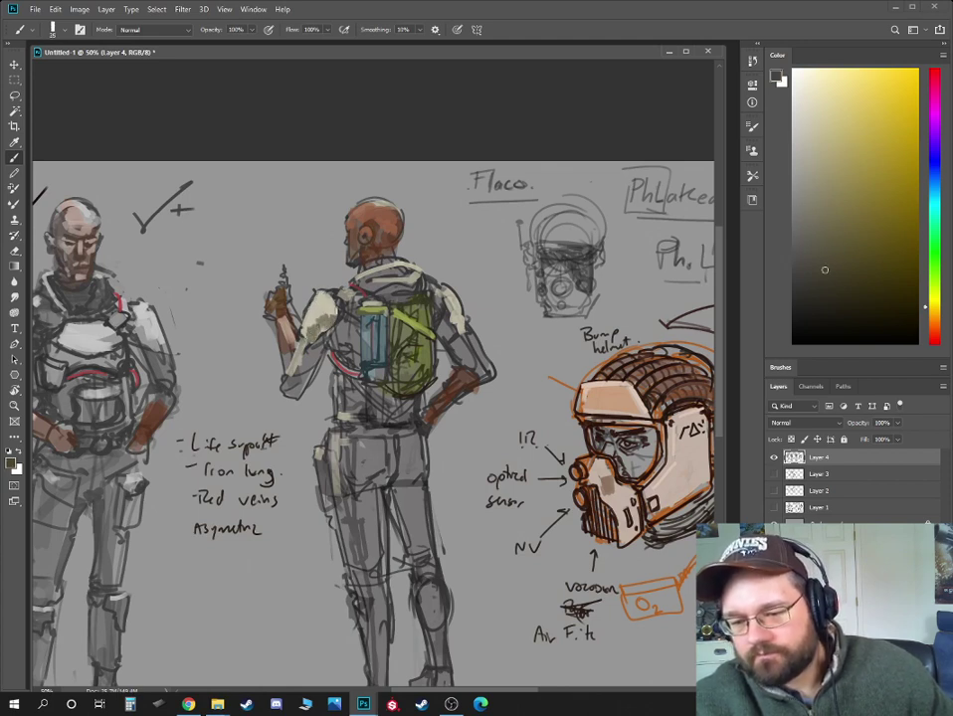
alt+click(441, 323)
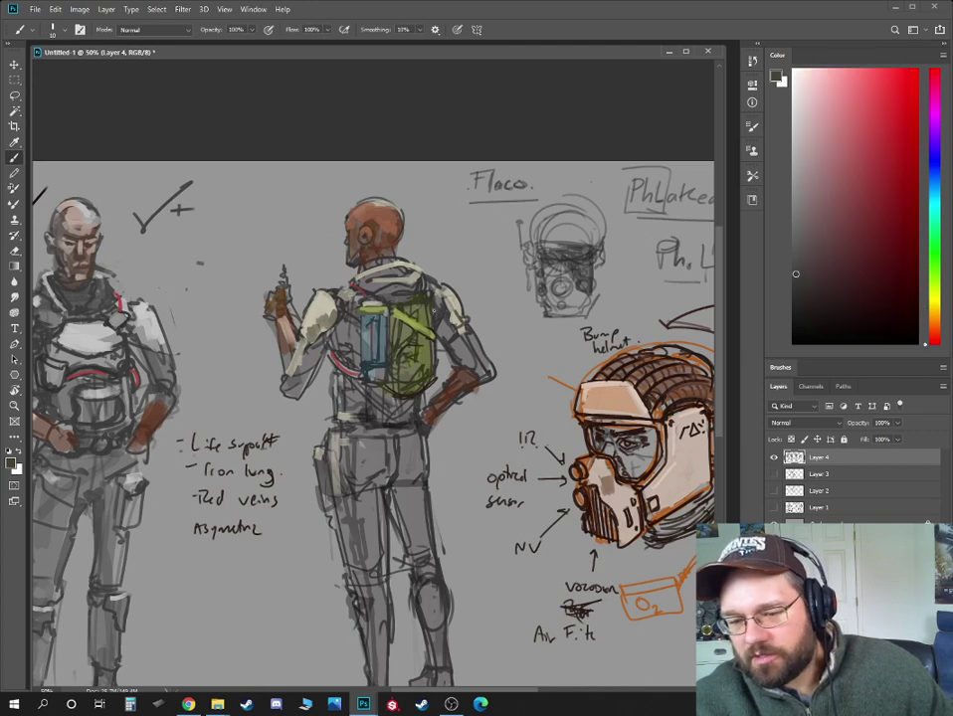
- Examine the three characters, the handwritten notes and the labelled helmet across the whole sheet
key(ctrl+minus)
key(ctrl+minus)
key(ctrl+minus)
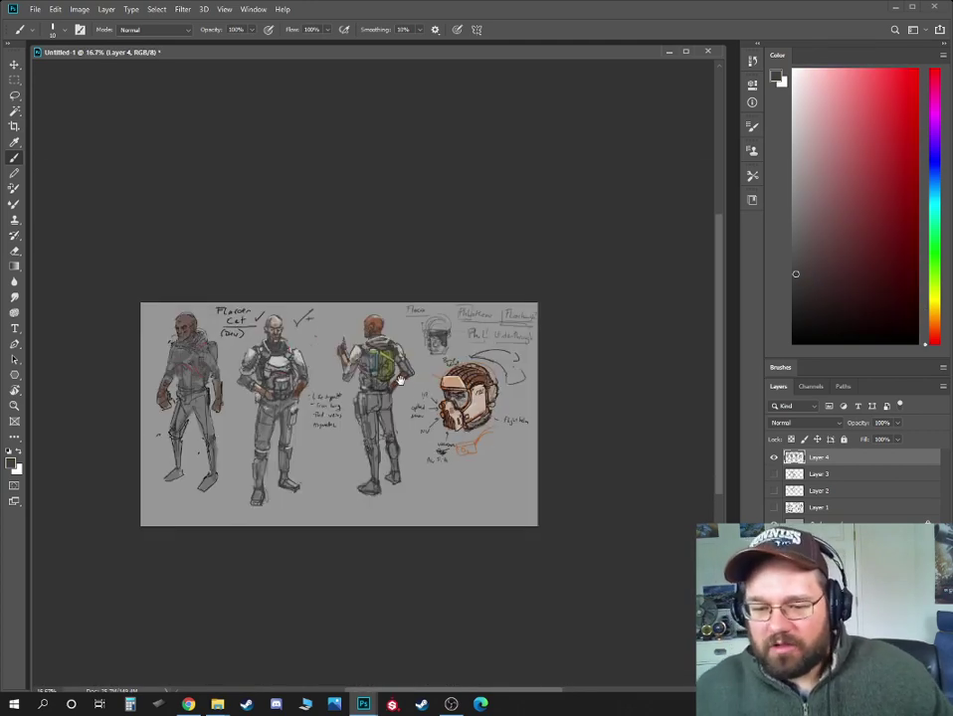
drag(377, 430, 453, 420)
key(ctrl+plus)
key(ctrl+plus)
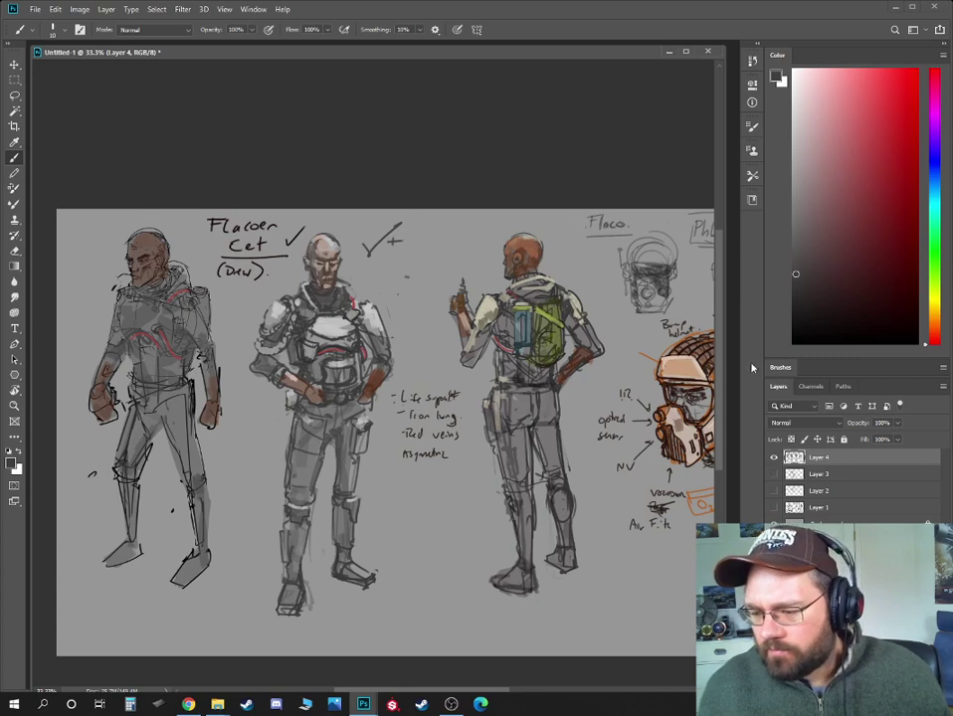
drag(700, 406, 635, 411)
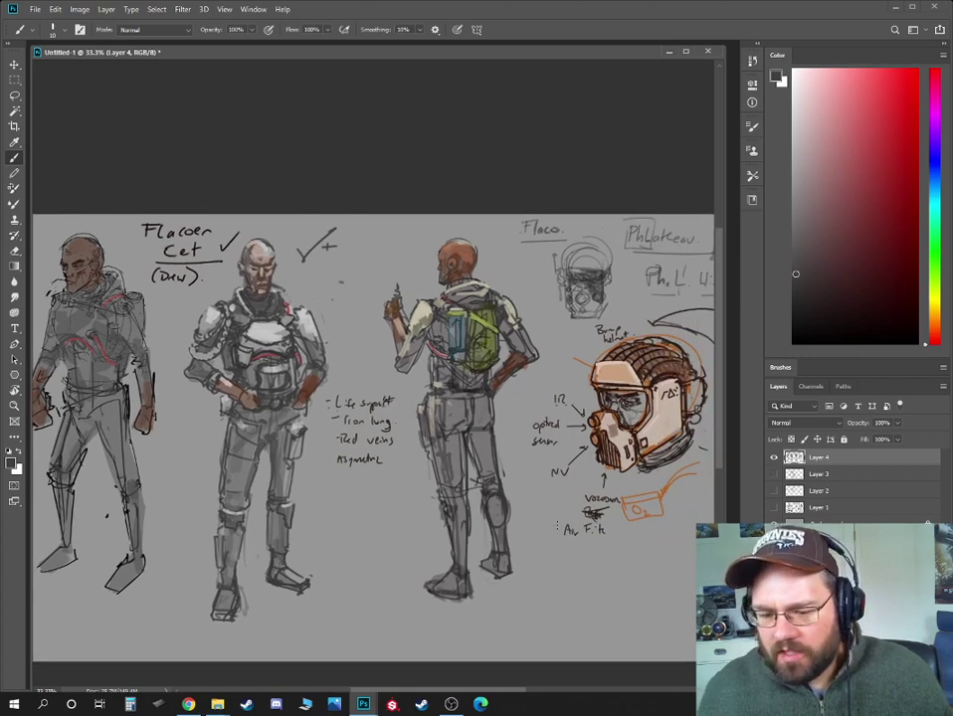